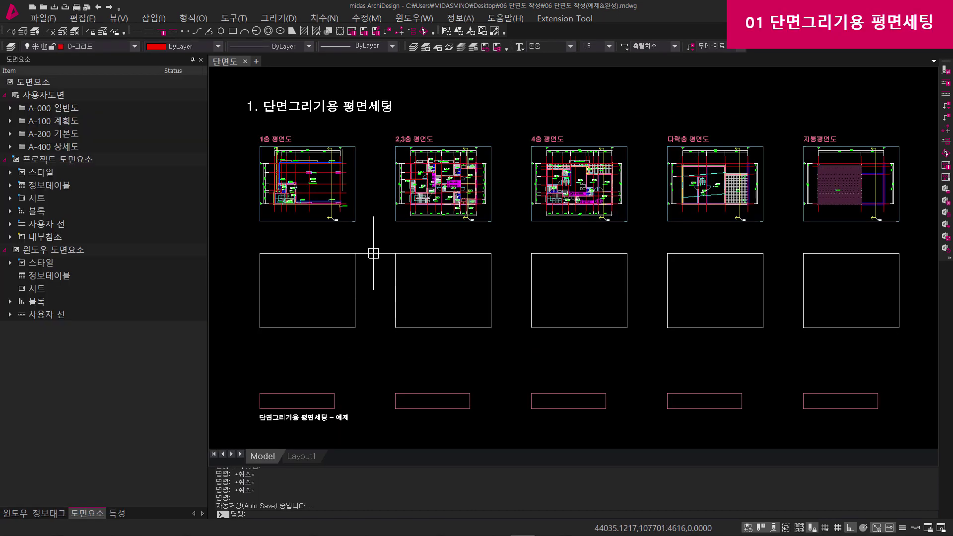
# Select the 1층 평면도 view region and bring up its 내부참조 신속정의 option.
pyautogui.moveTo(374, 260); pyautogui.dragTo(399, 274, button='middle')
pyautogui.scroll(5, 293, 207)
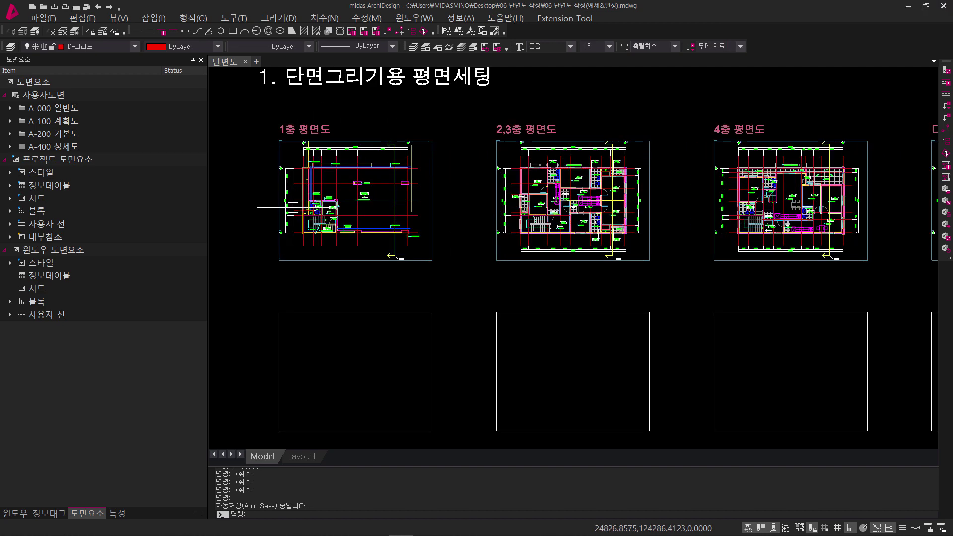
pyautogui.moveTo(323, 276); pyautogui.dragTo(329, 289, button='middle')
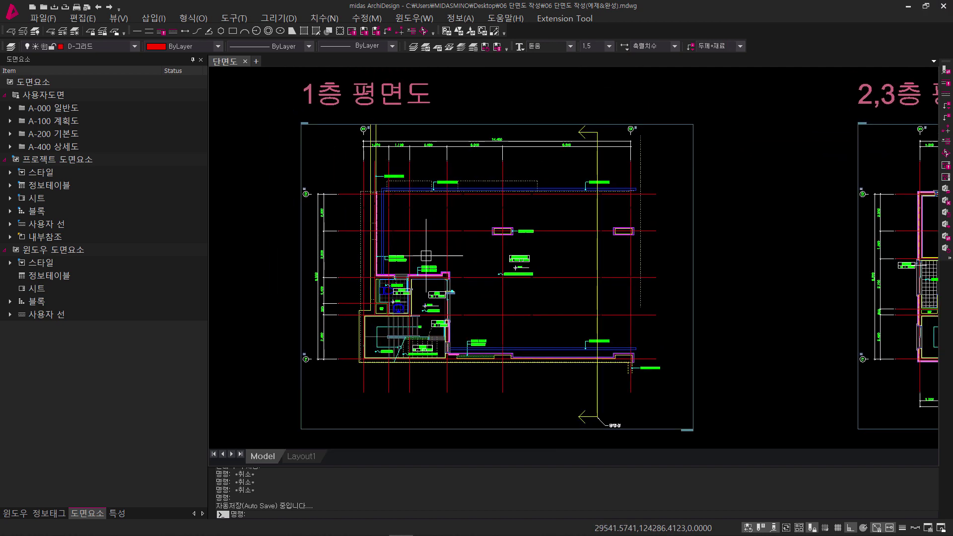
pyautogui.click(694, 191)
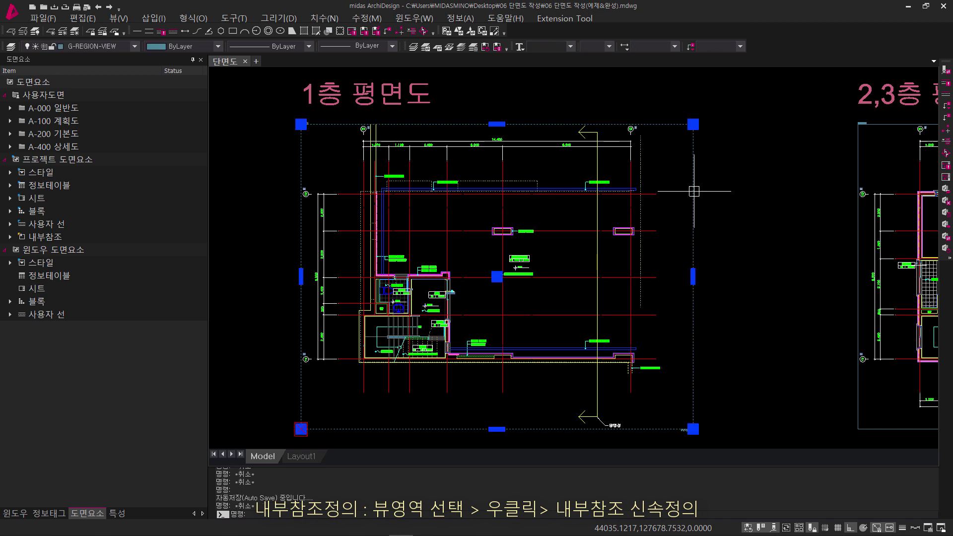
pyautogui.rightClick(694, 191)
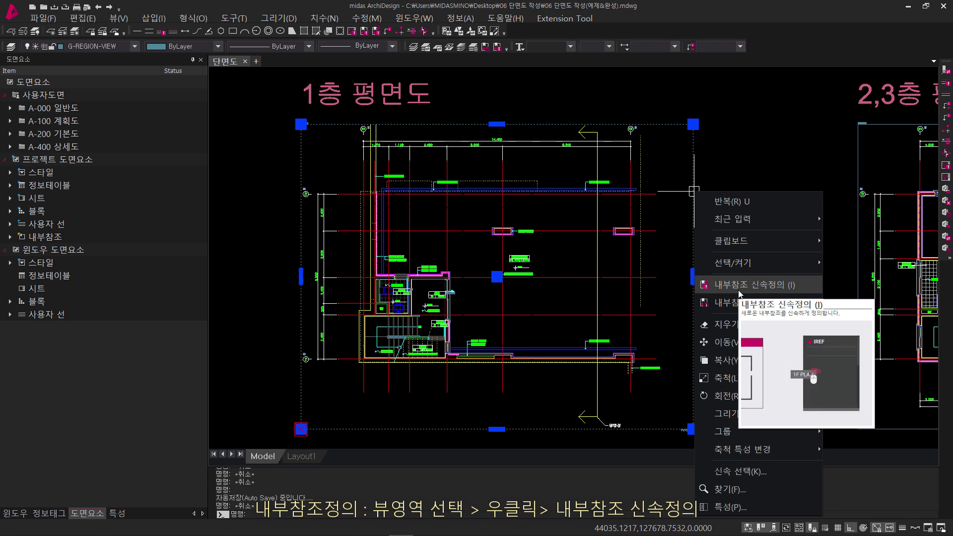
# Insert the 1층평면도 internal reference into the empty frame below the first-floor plan, aligned to the frame's lower-left corner.
pyautogui.click(39, 242)
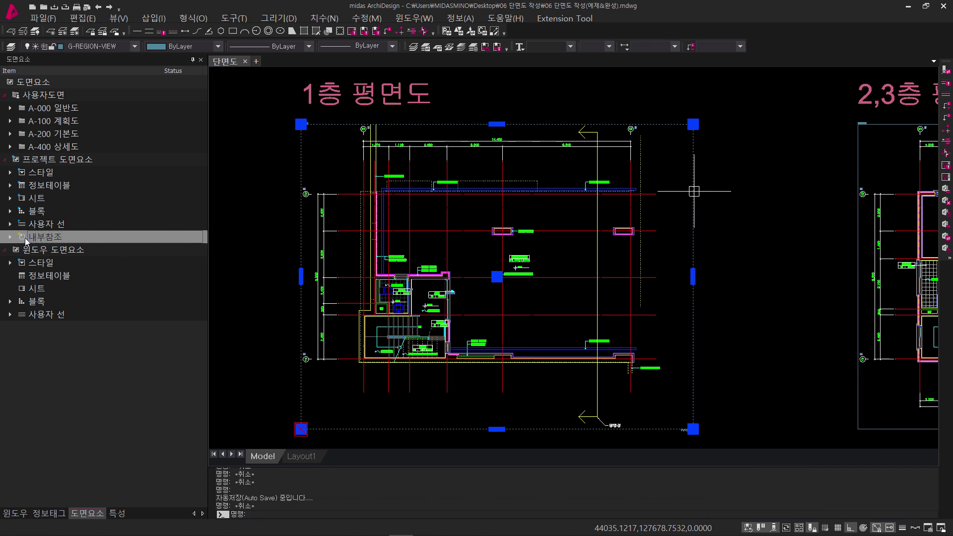
pyautogui.click(11, 239)
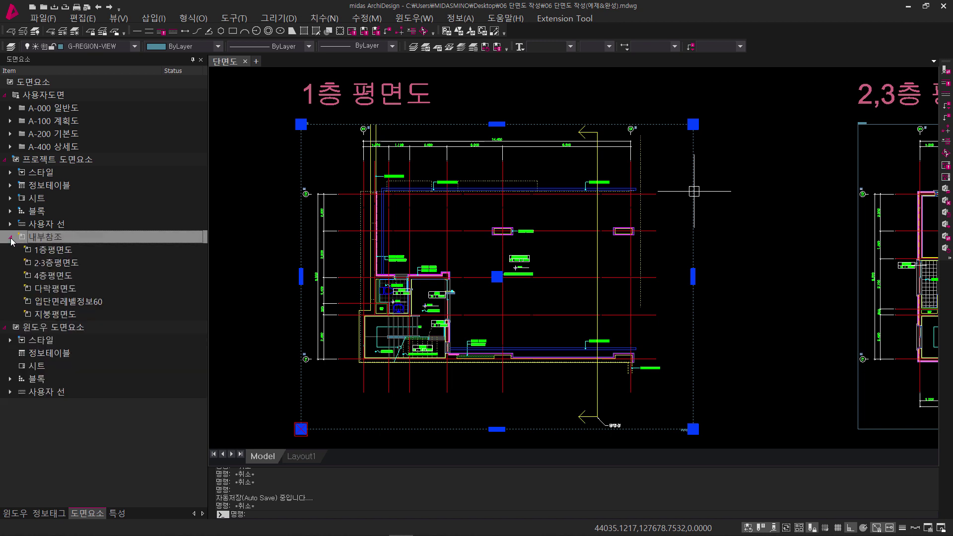
pyautogui.click(76, 253)
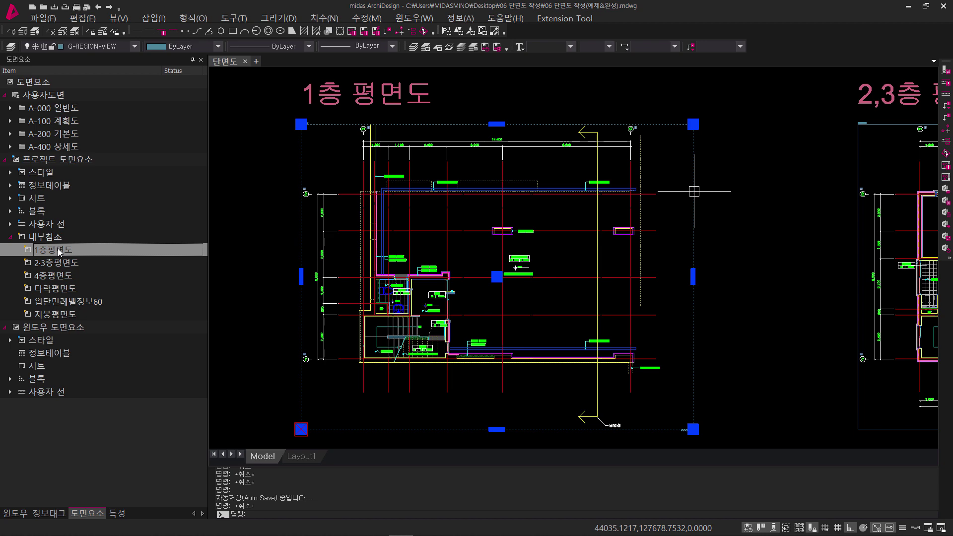
pyautogui.moveTo(435, 381); pyautogui.dragTo(483, 52, button='middle')
pyautogui.moveTo(486, 377); pyautogui.dragTo(480, 211, button='middle')
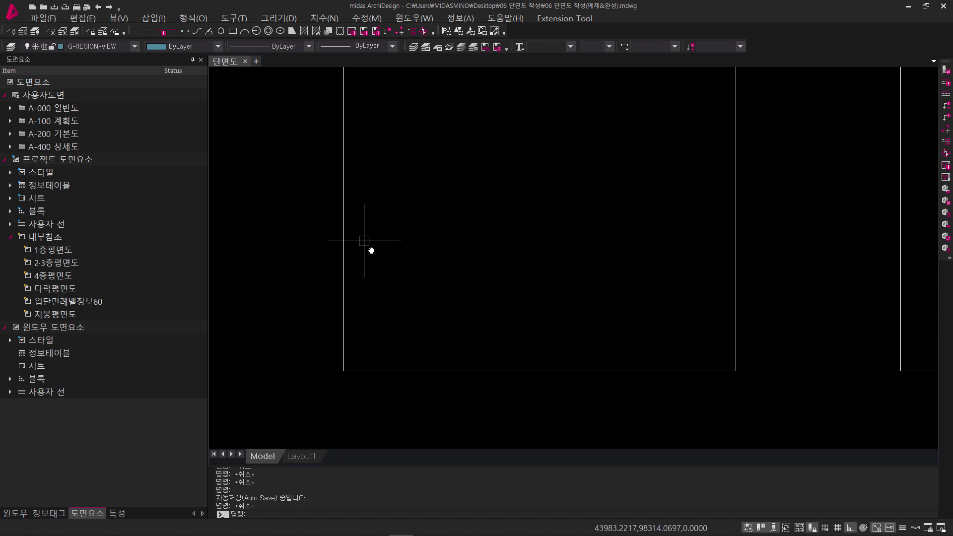
pyautogui.moveTo(362, 238); pyautogui.dragTo(361, 280, button='middle')
pyautogui.click(108, 255)
pyautogui.moveTo(108, 255); pyautogui.dragTo(334, 308)
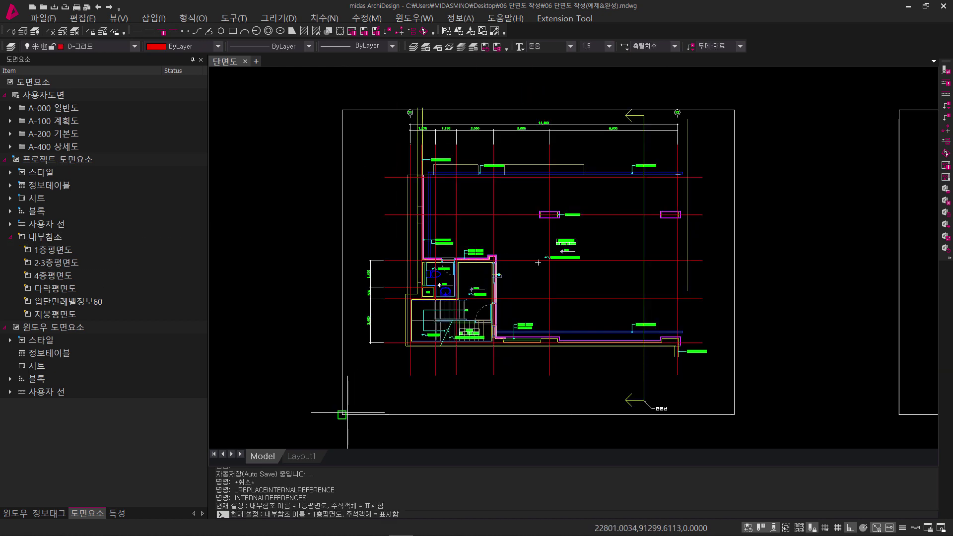
pyautogui.click(538, 262)
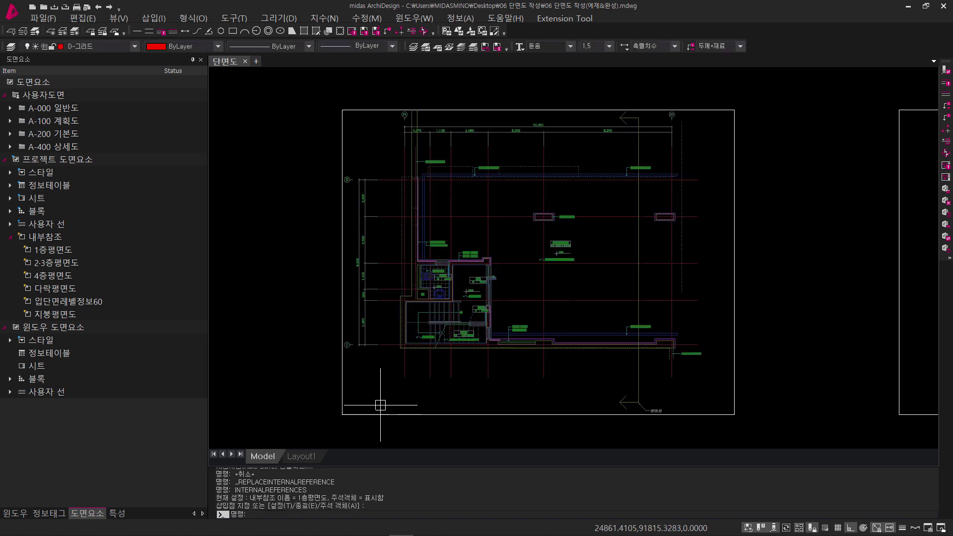
# Rotate the inserted first-floor reference to 270 degrees about its insertion point with the rotation grip.
pyautogui.moveTo(522, 330); pyautogui.dragTo(505, 322, button='middle')
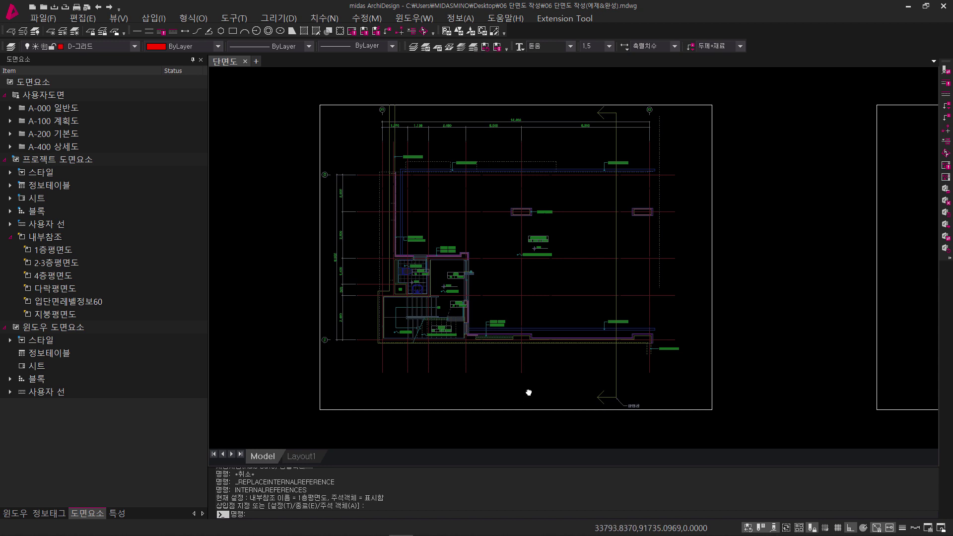
pyautogui.moveTo(524, 389); pyautogui.dragTo(525, 350, button='middle')
pyautogui.moveTo(499, 137); pyautogui.dragTo(499, 164, button='middle')
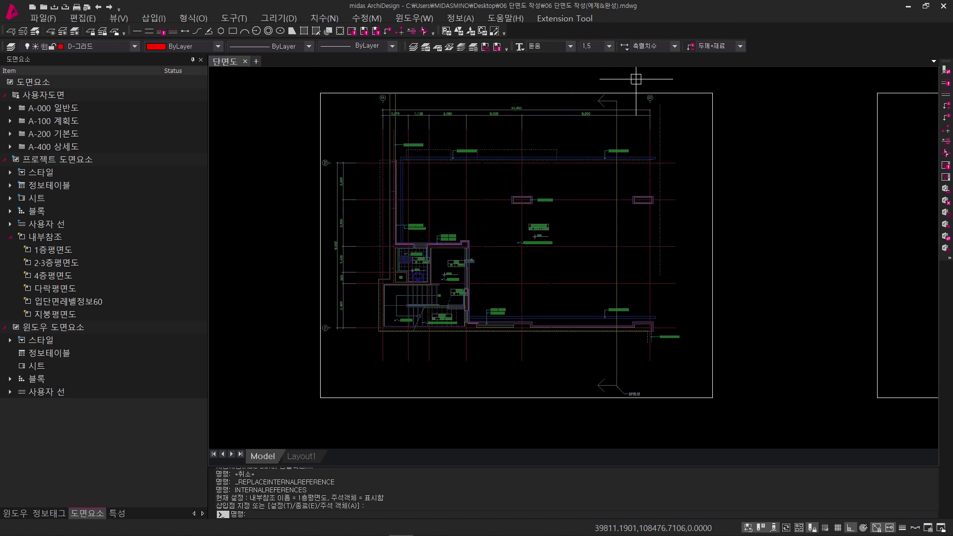
pyautogui.click(489, 373)
pyautogui.click(435, 321)
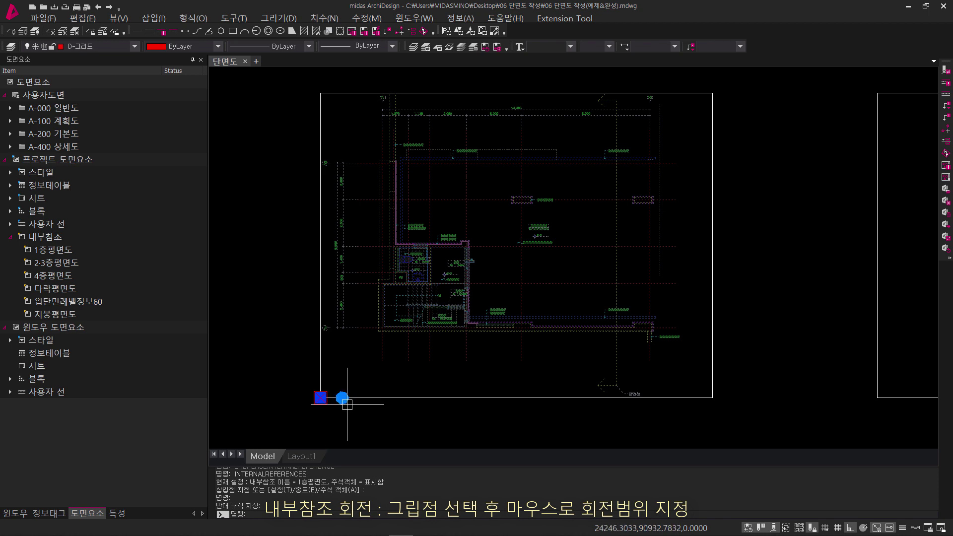
pyautogui.moveTo(364, 403); pyautogui.dragTo(367, 328, button='middle')
pyautogui.click(343, 324)
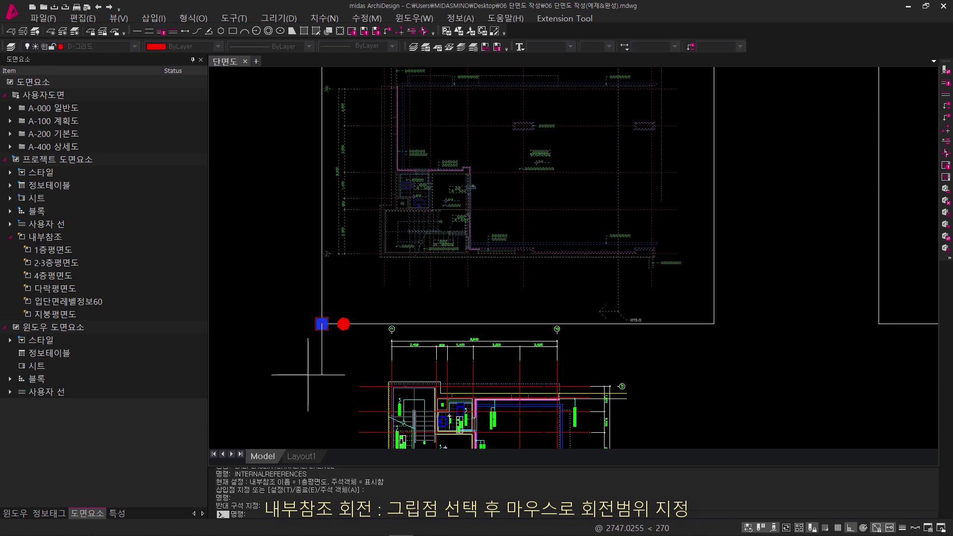
pyautogui.click(308, 375)
pyautogui.moveTo(309, 375); pyautogui.dragTo(305, 358, button='middle')
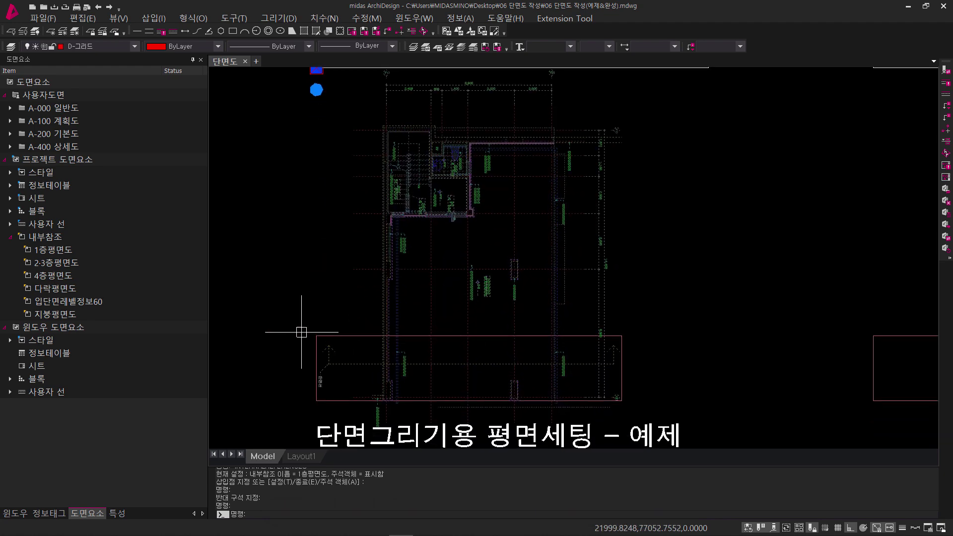
# Clip the first-floor reference with XCLIP, using a new rectangular boundary that matches the pink box around the section line.
pyautogui.scroll(2, 320, 389)
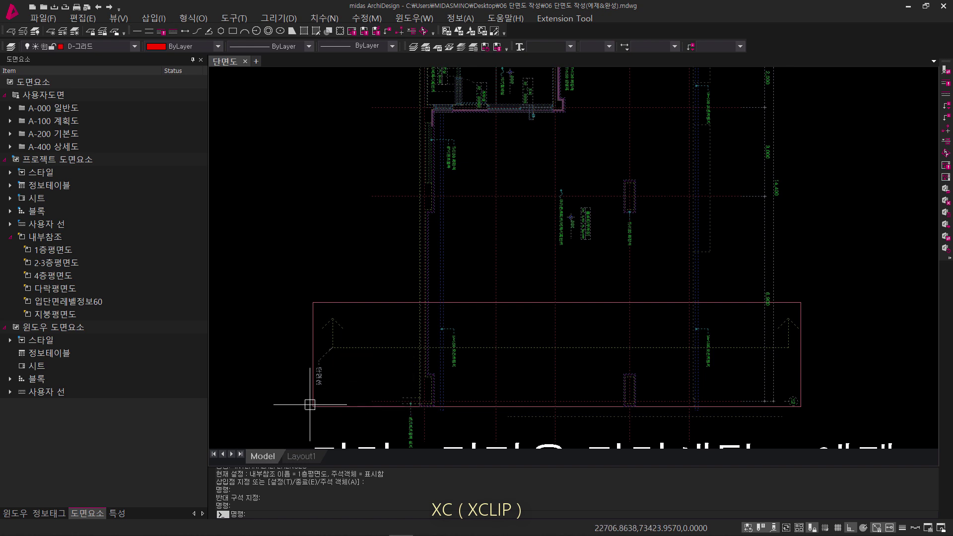
pyautogui.write('xc')
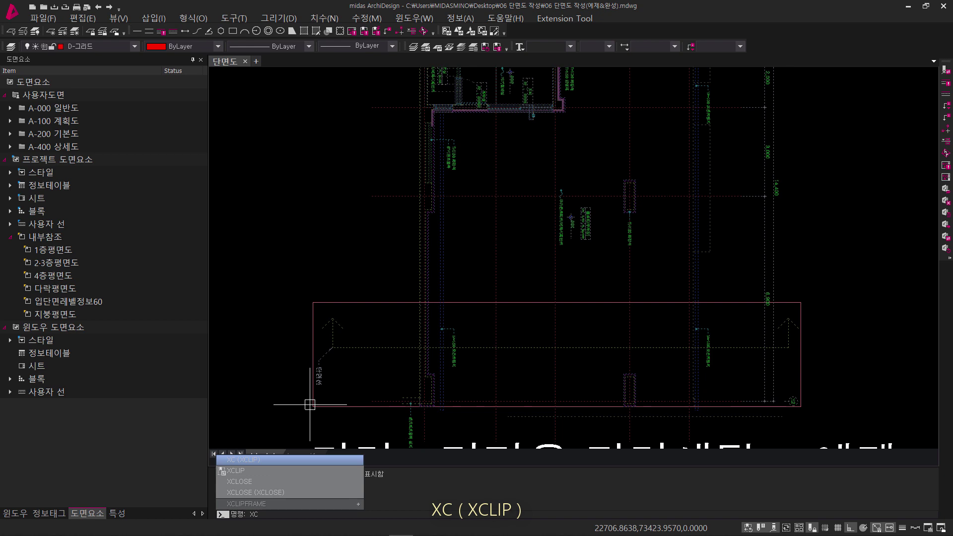
pyautogui.press('Return')
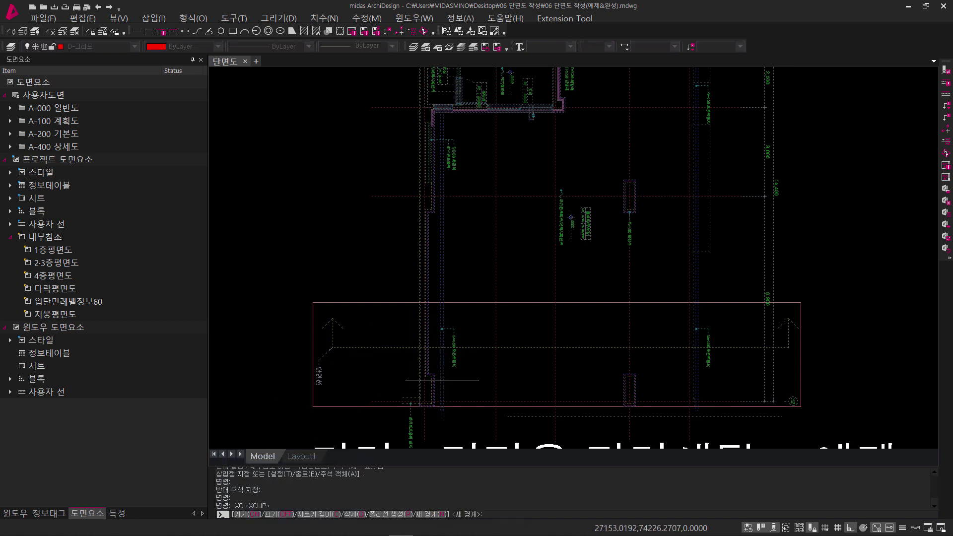
pyautogui.click(428, 516)
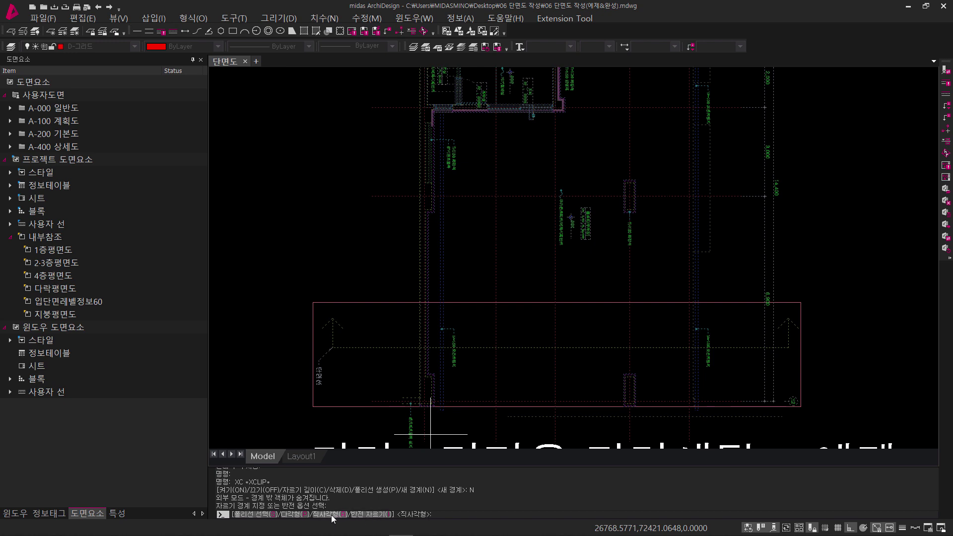
pyautogui.click(332, 515)
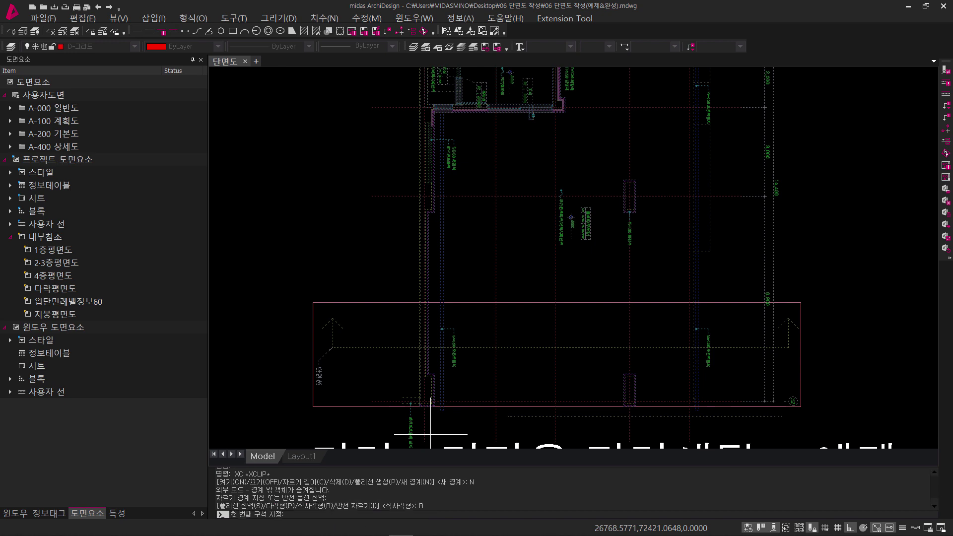
pyautogui.click(313, 406)
pyautogui.click(800, 303)
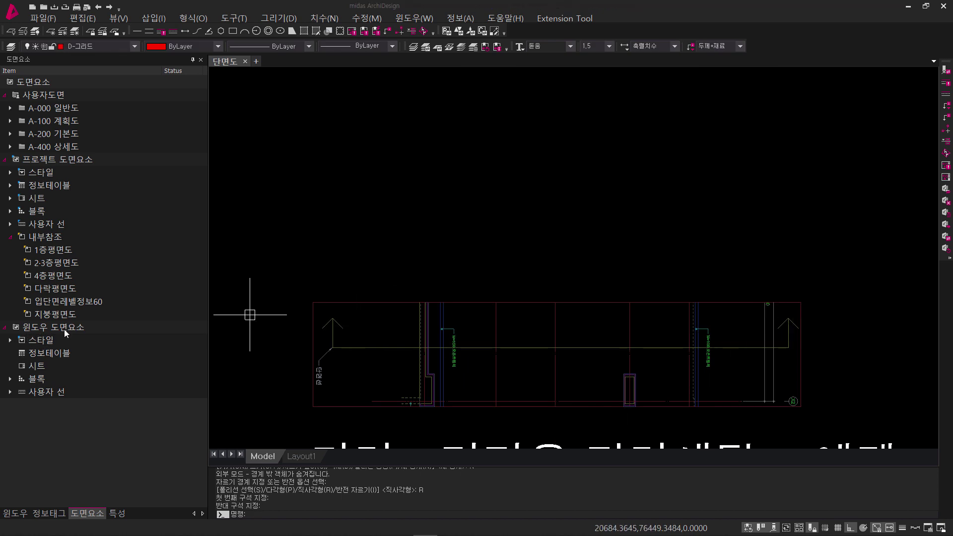
# Insert the 2-3층평면도 and 4층평면도 internal references at the lower-left corners of the empty frames below their plans.
pyautogui.scroll(-4, 622, 239)
pyautogui.moveTo(622, 240); pyautogui.dragTo(368, 428, button='middle')
pyautogui.click(367, 425)
pyautogui.scroll(1, 470, 341)
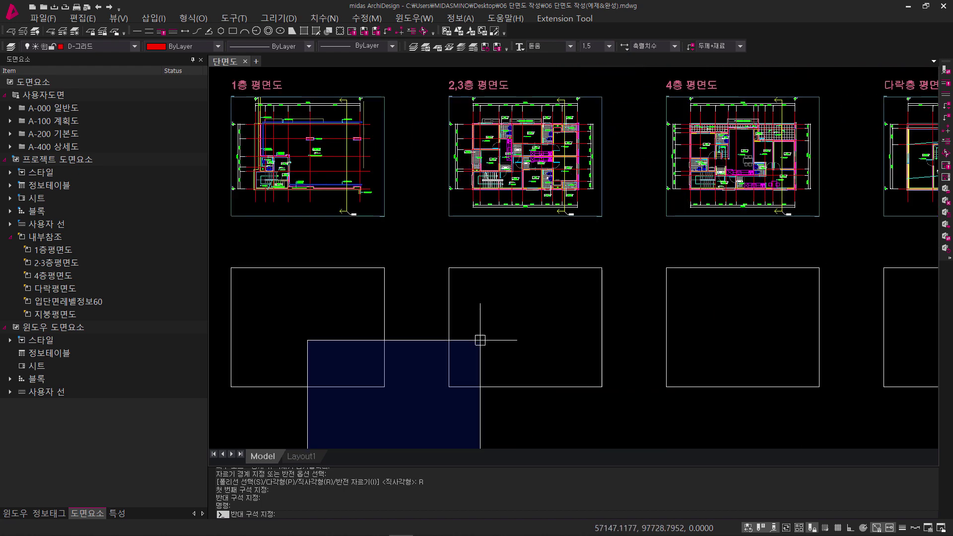
pyautogui.moveTo(480, 340); pyautogui.dragTo(425, 372, button='middle')
pyautogui.press('Escape')
pyautogui.press('Escape')
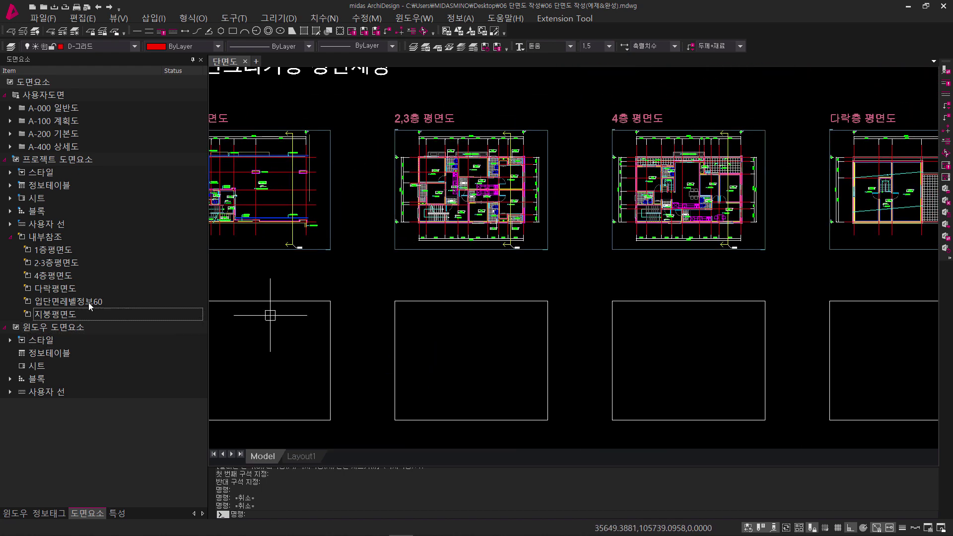
pyautogui.doubleClick(56, 262)
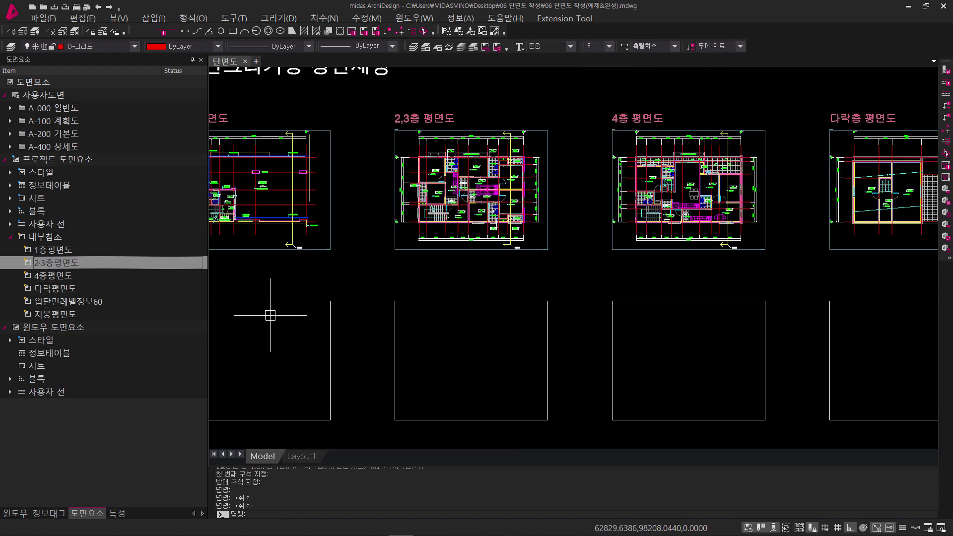
pyautogui.click(395, 420)
pyautogui.doubleClick(53, 275)
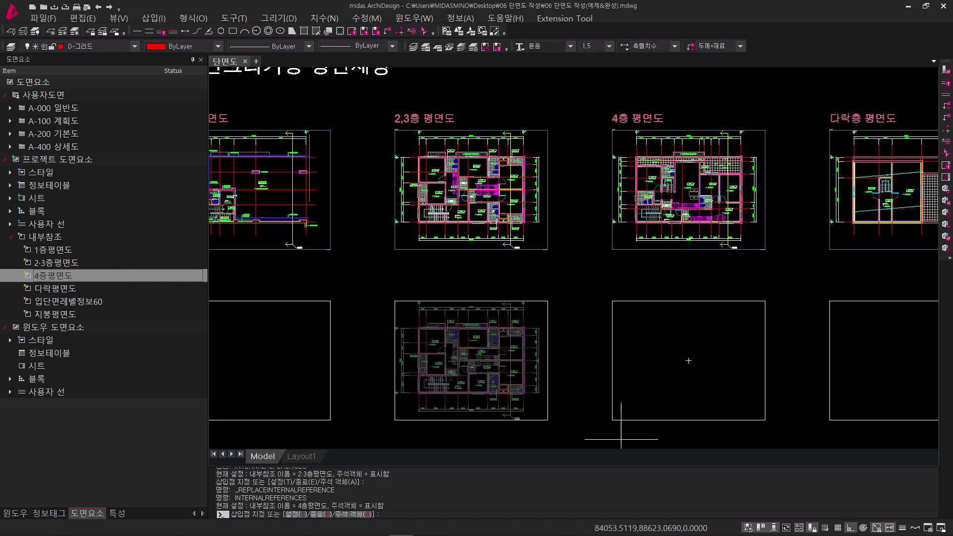
pyautogui.click(612, 419)
# Rotate the inserted 2-3층평면도 reference 90 degrees clockwise about its insertion point so it hangs below its frame.
pyautogui.moveTo(612, 420); pyautogui.dragTo(325, 398, button='middle')
pyautogui.click(78, 289)
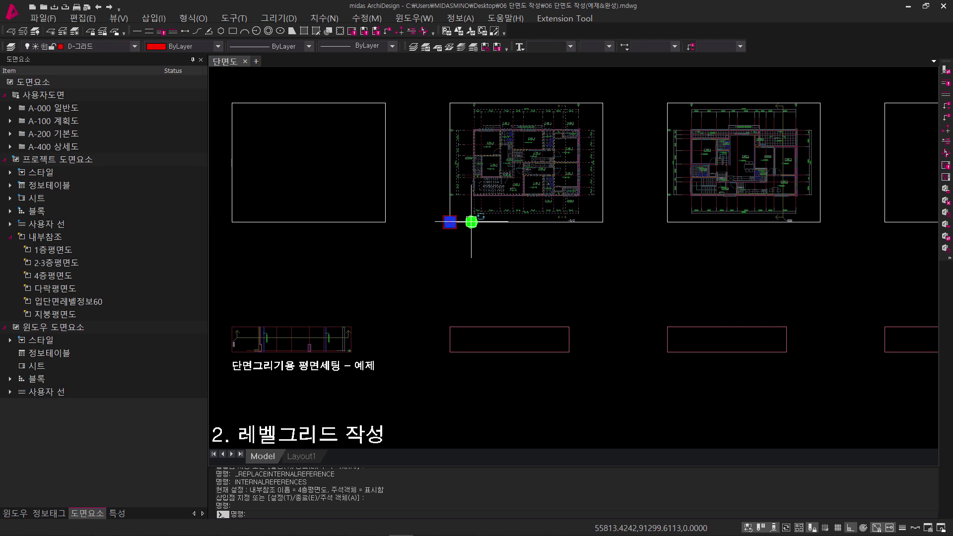
pyautogui.click(471, 222)
pyautogui.click(457, 255)
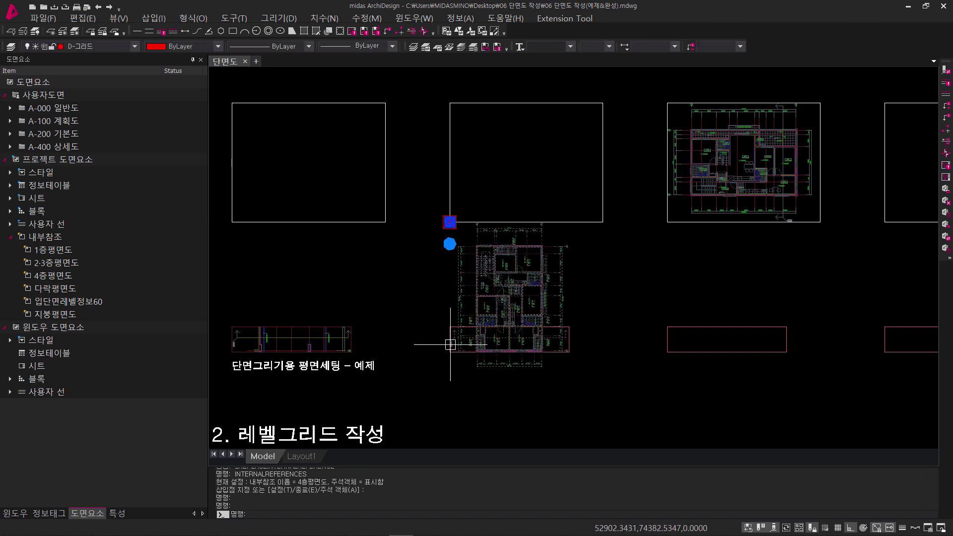
pyautogui.press('Escape')
pyautogui.press('Escape')
# Clip the rotated 2-3층평면도 reference with XCLIP, using a new rectangular boundary that matches its pink box.
pyautogui.scroll(4, 511, 344)
pyautogui.write('xc')
pyautogui.press('Return')
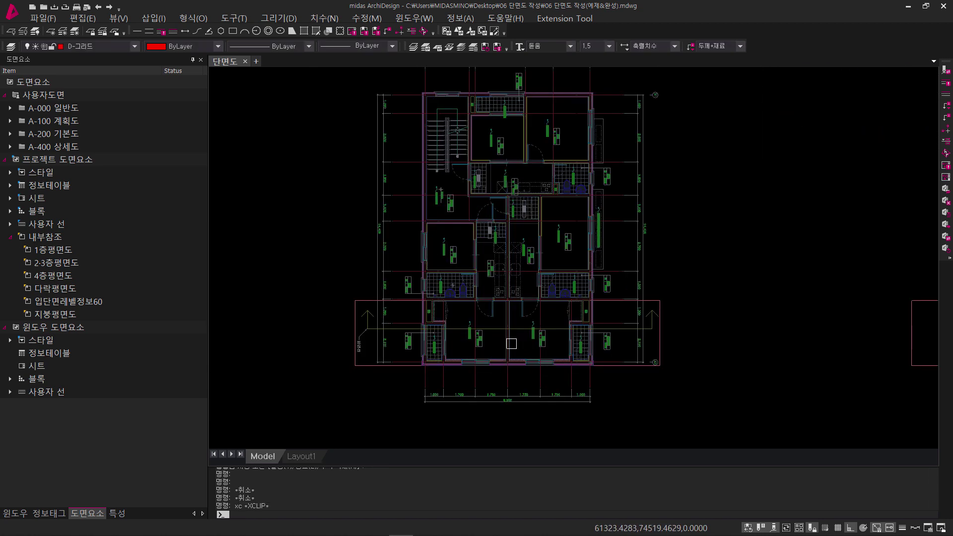
pyautogui.click(401, 350)
pyautogui.press('Return')
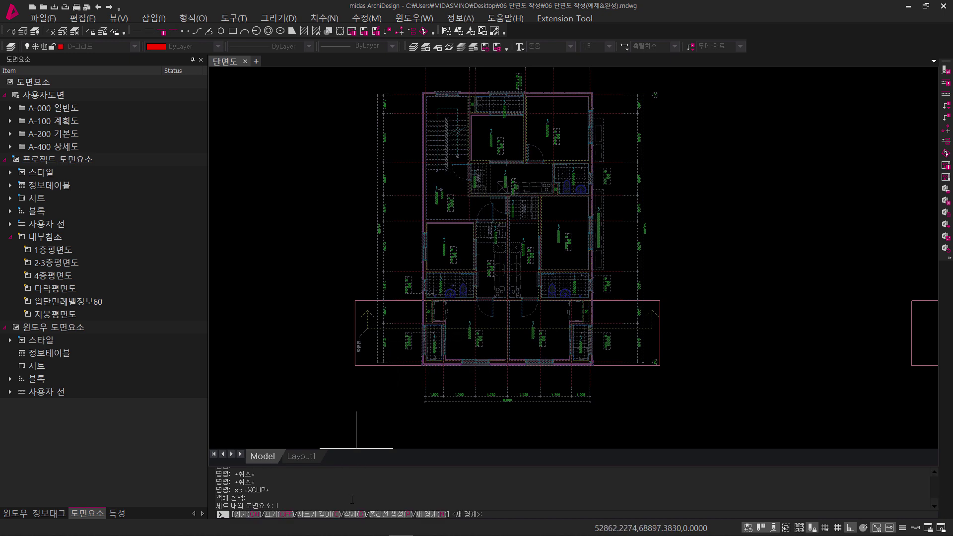
pyautogui.click(429, 515)
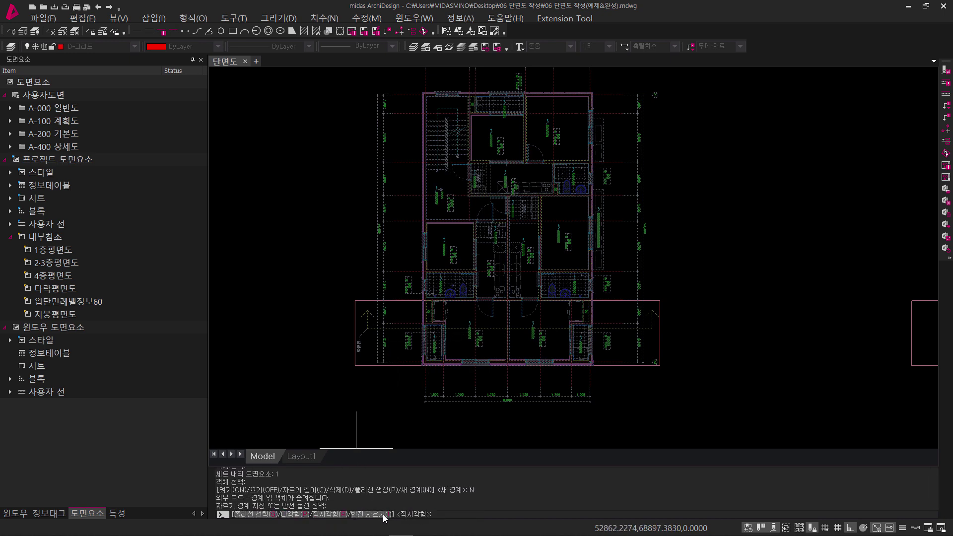
pyautogui.click(329, 516)
pyautogui.click(355, 365)
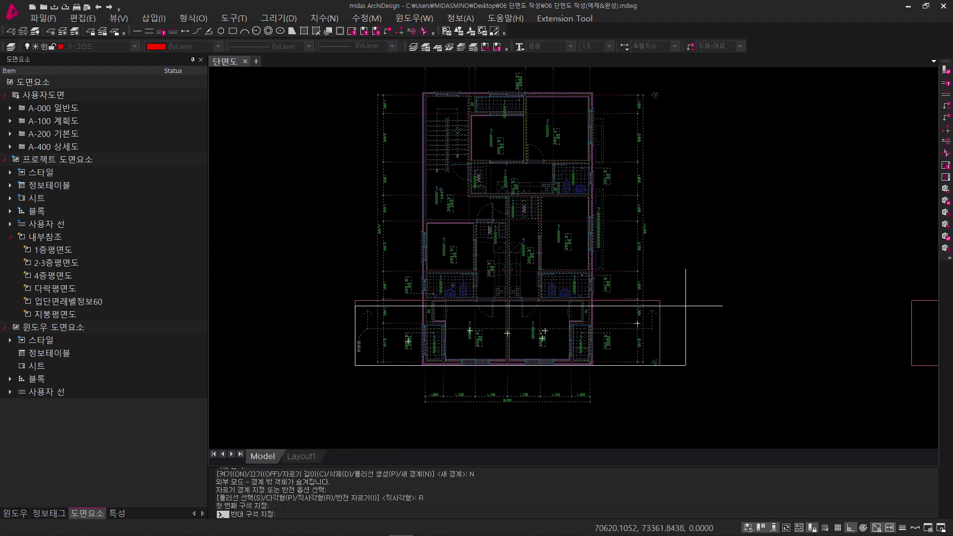
pyautogui.click(660, 300)
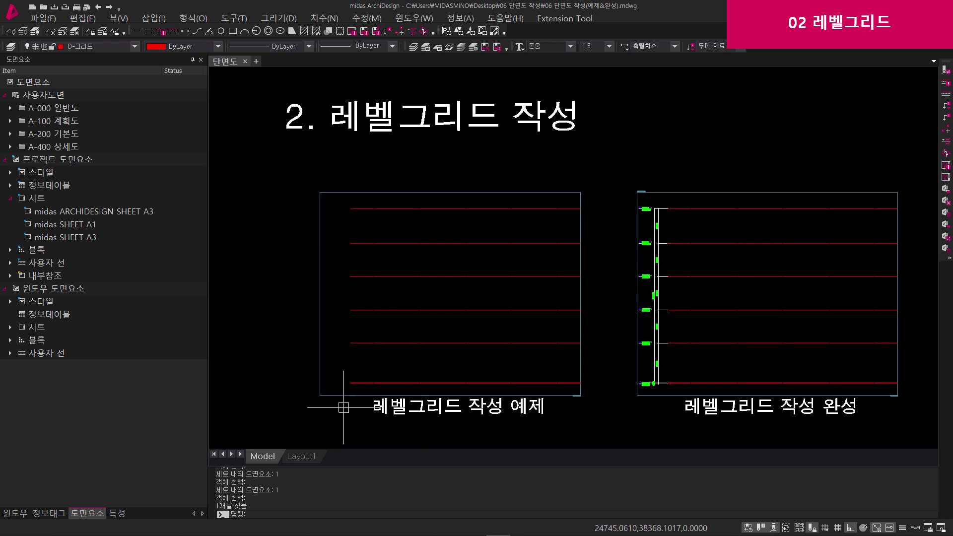
# Insert a new midas SHEET A3 sheet at 1:60 scale in the empty space beside the 레벨그리드 작성 예제 frame.
pyautogui.moveTo(326, 403); pyautogui.dragTo(646, 392, button='middle')
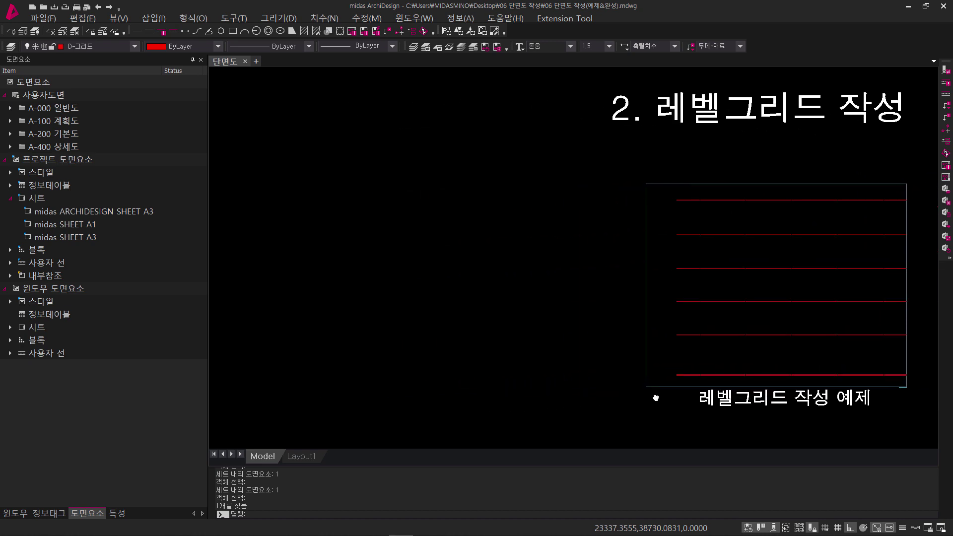
pyautogui.click(602, 354)
pyautogui.press('Escape')
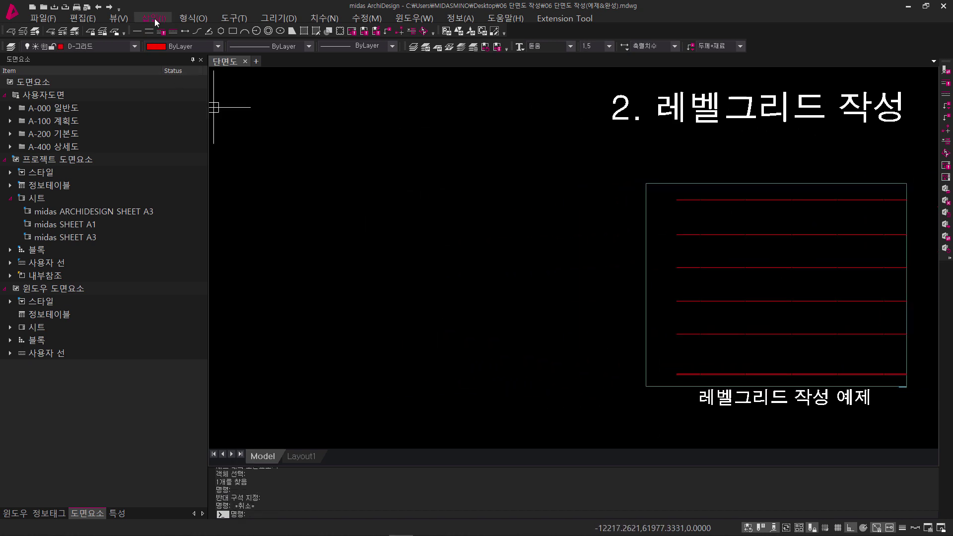
pyautogui.click(153, 18)
pyautogui.click(177, 32)
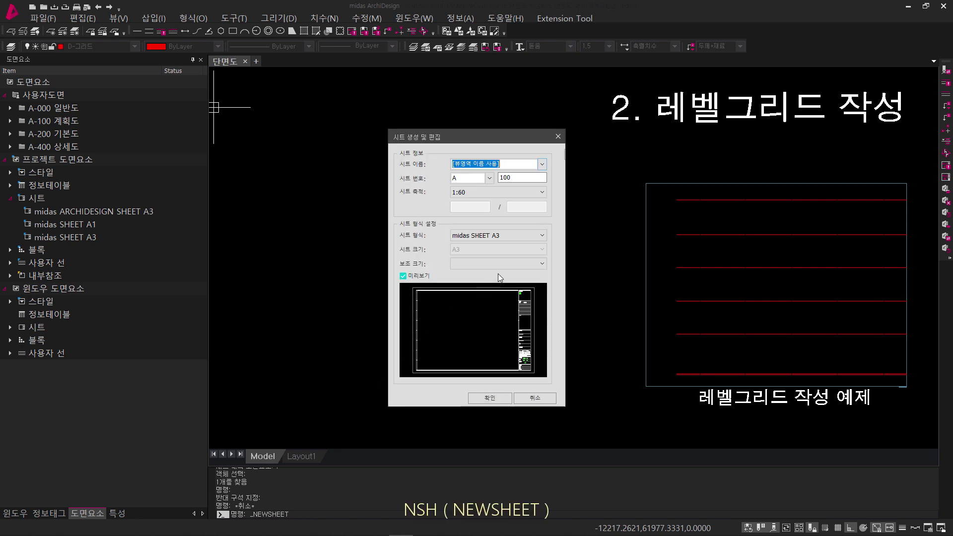
pyautogui.click(489, 398)
pyautogui.click(289, 398)
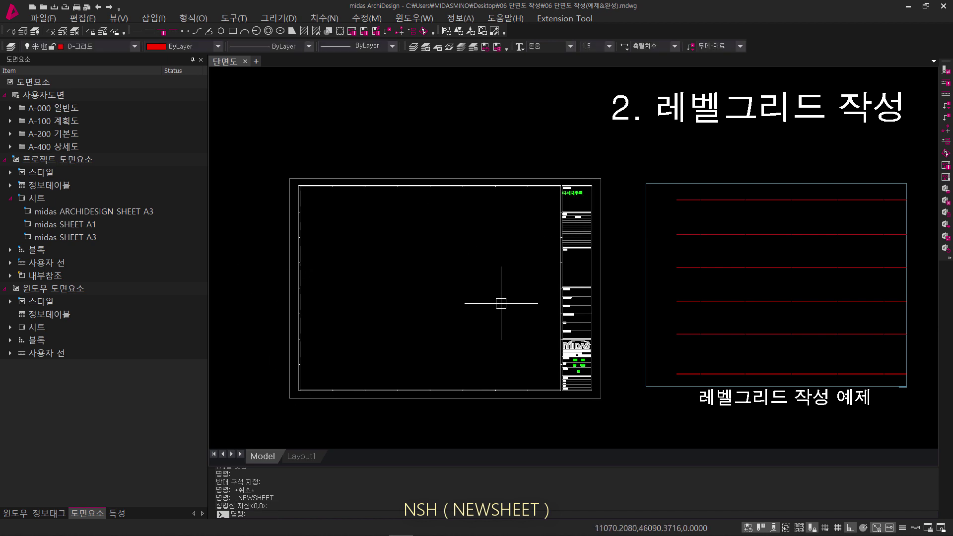
# Create view region 1, named 뷰이름 1, at 1/60 scale, spanning the new sheet's inner drawing area from corner to opposite corner.
pyautogui.write('nvr')
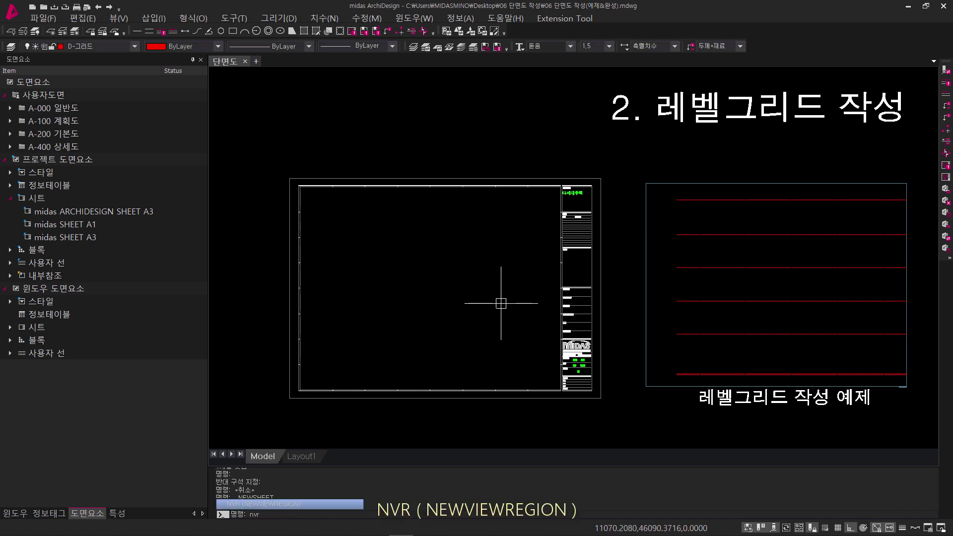
pyautogui.press('Return')
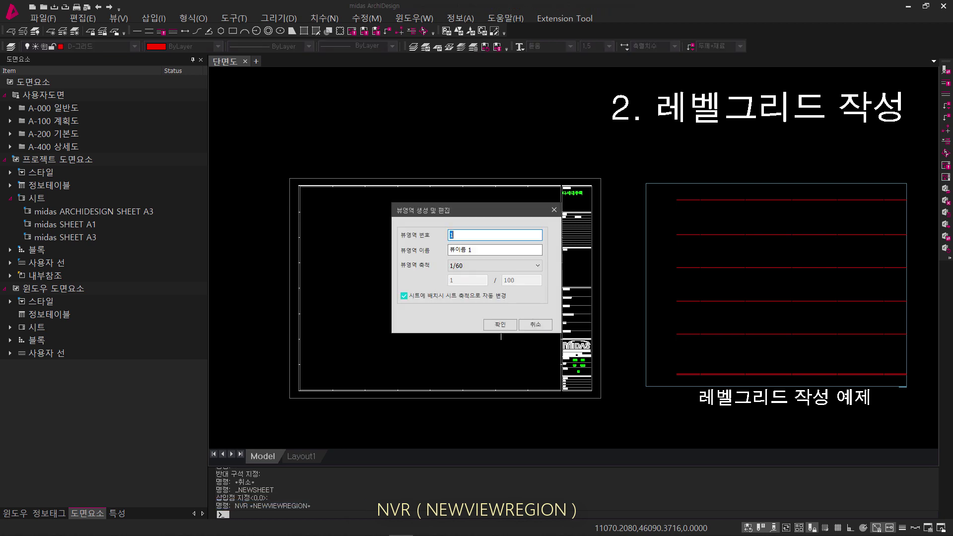
pyautogui.click(500, 324)
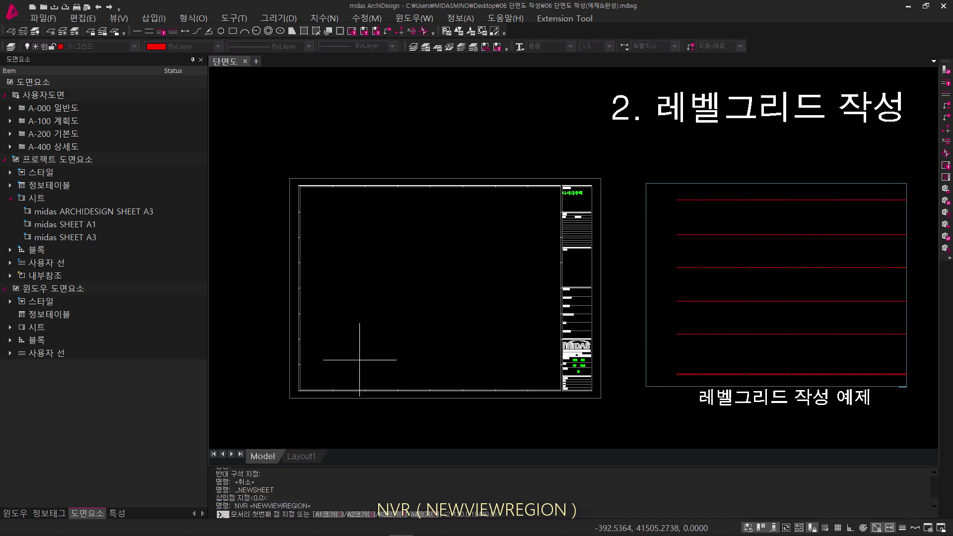
pyautogui.scroll(5, 281, 395)
pyautogui.click(390, 361)
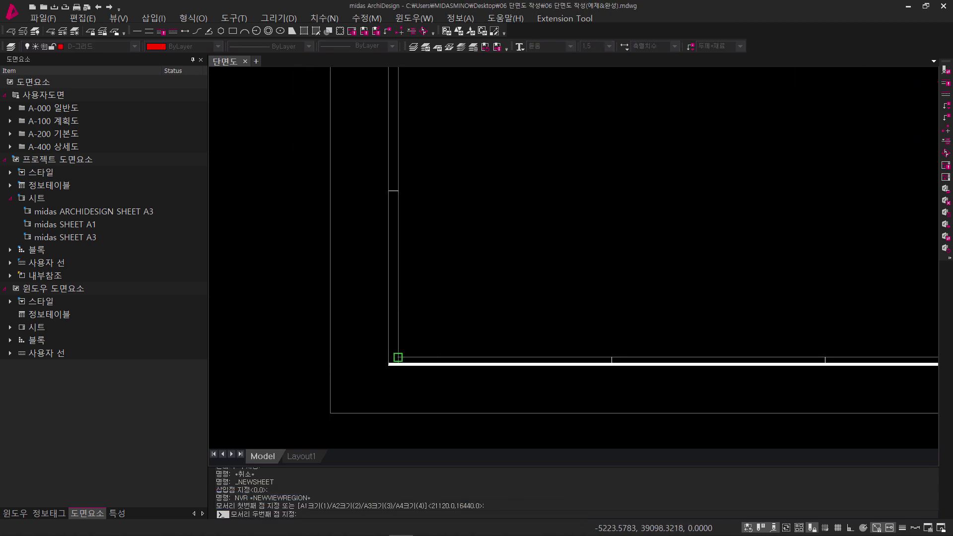
pyautogui.scroll(-5, 390, 361)
pyautogui.scroll(5, 667, 151)
pyautogui.click(662, 153)
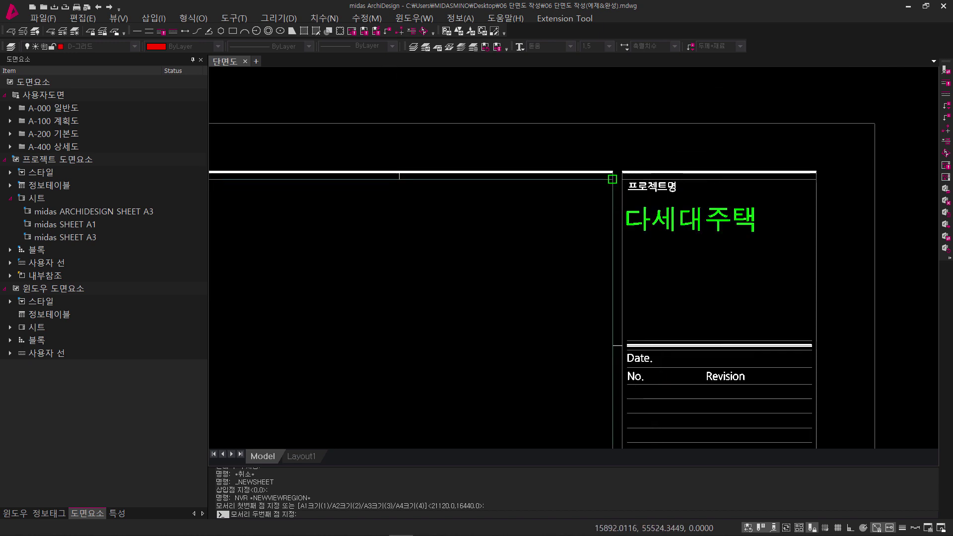
pyautogui.scroll(-5, 662, 152)
# Erase the newly inserted sheet and its view region.
pyautogui.moveTo(641, 243); pyautogui.dragTo(578, 244, button='middle')
pyautogui.click(588, 224)
pyautogui.write('e')
pyautogui.press('Return')
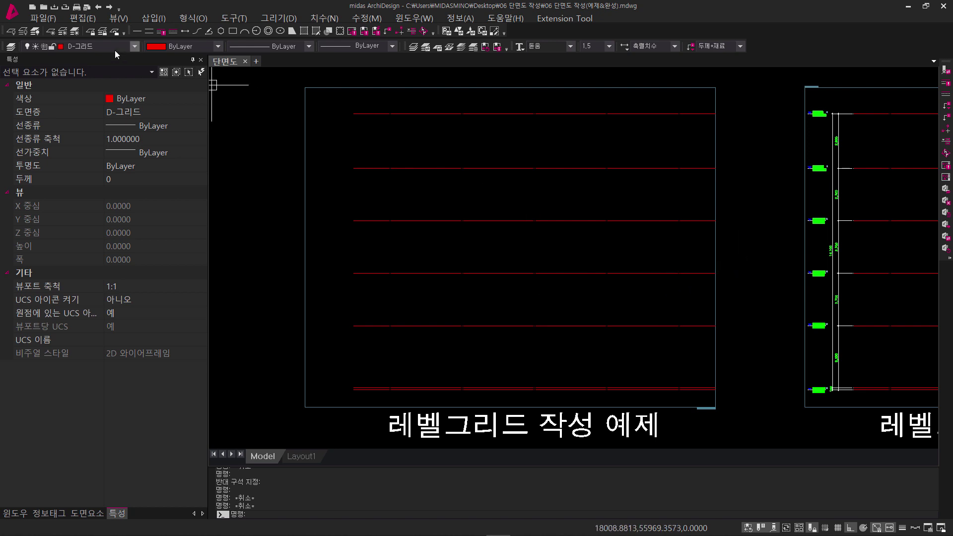
# Make D-치수-그리드 the current layer by picking it from a dimension in the completed level grid, and leave the started dimension command.
pyautogui.click(841, 199)
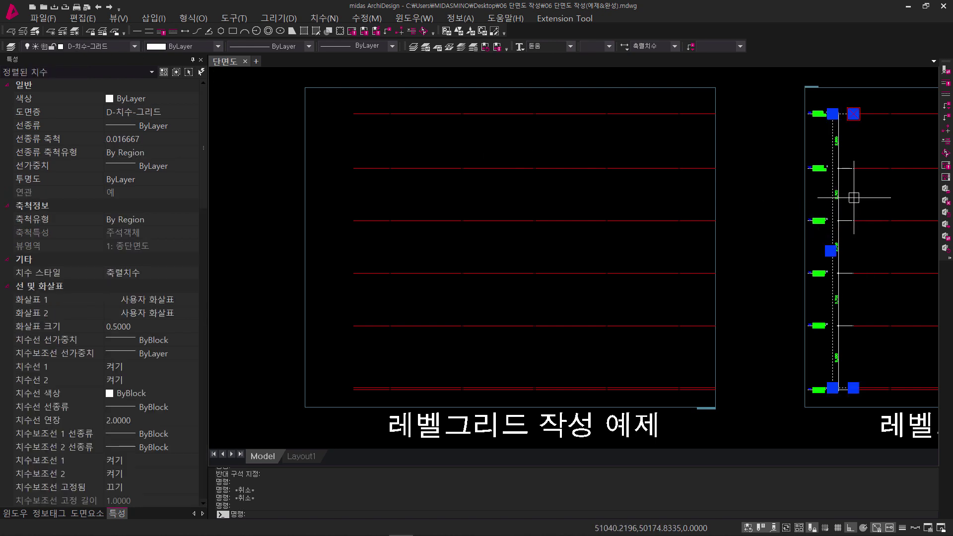
pyautogui.press('Escape')
pyautogui.moveTo(838, 196)
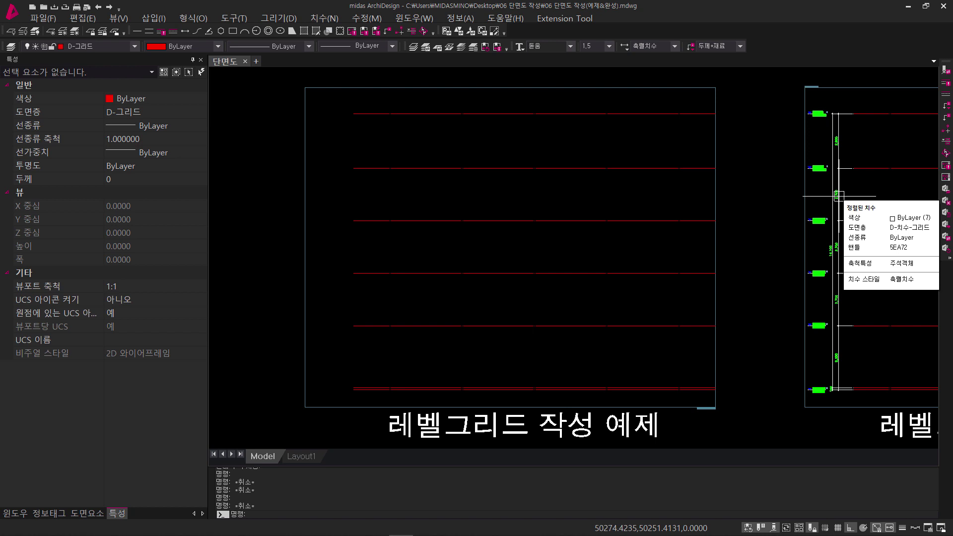
pyautogui.keyDown('shift'); pyautogui.click(838, 196); pyautogui.keyUp('shift')
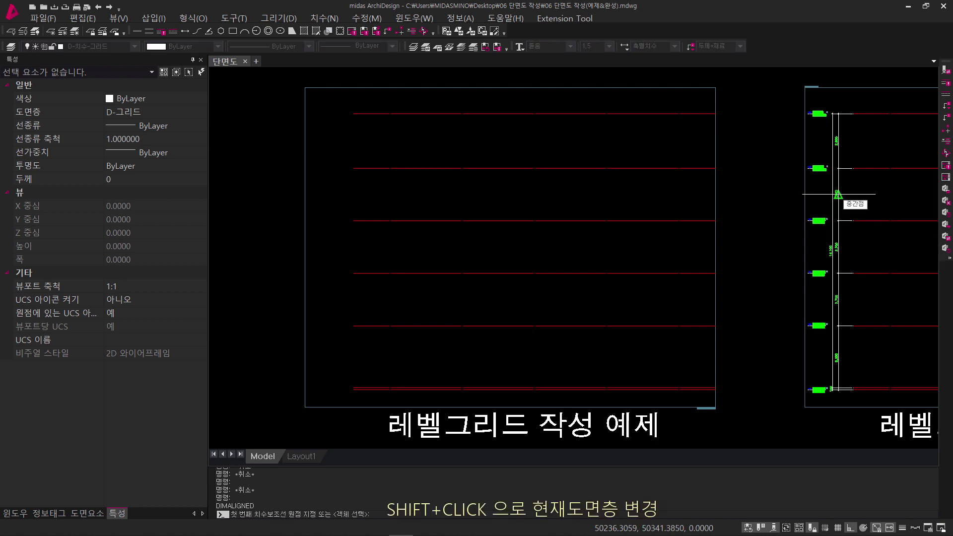
pyautogui.press('Escape')
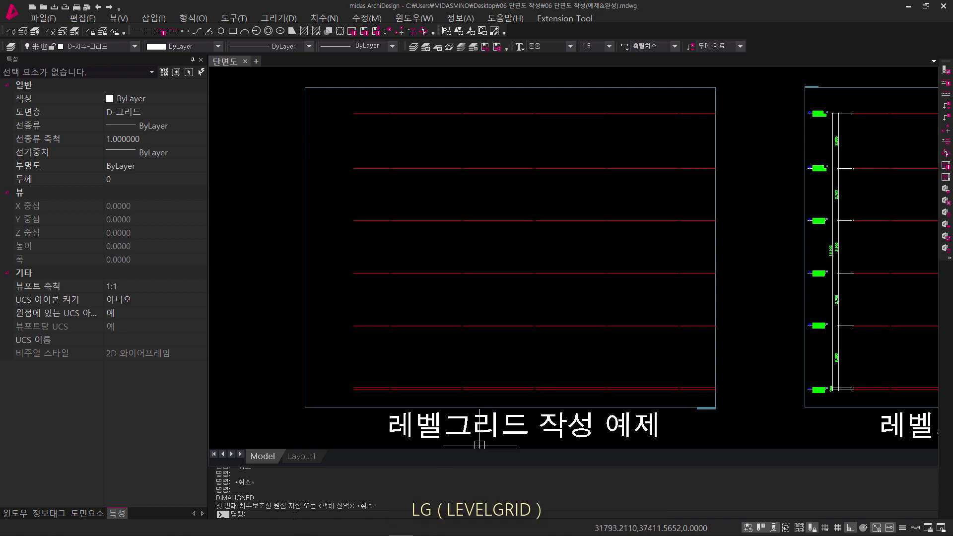
# Start the LEVELGRID command and set its display block to 레벨기호-층레벨+기준레벨 from the [200-1-1 일반사항] 도면기호 blocks.
pyautogui.write('LG')
pyautogui.press('Return')
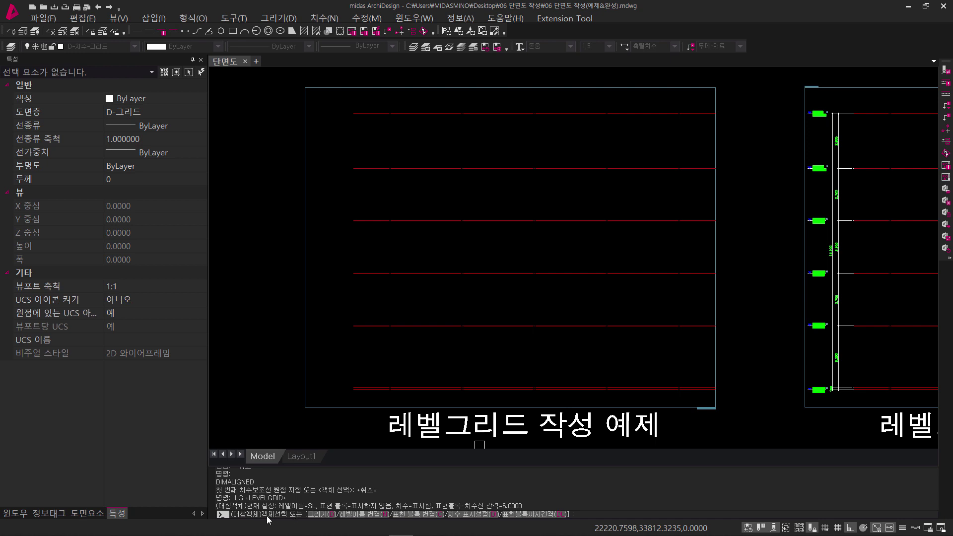
pyautogui.moveTo(246, 505); pyautogui.dragTo(524, 506)
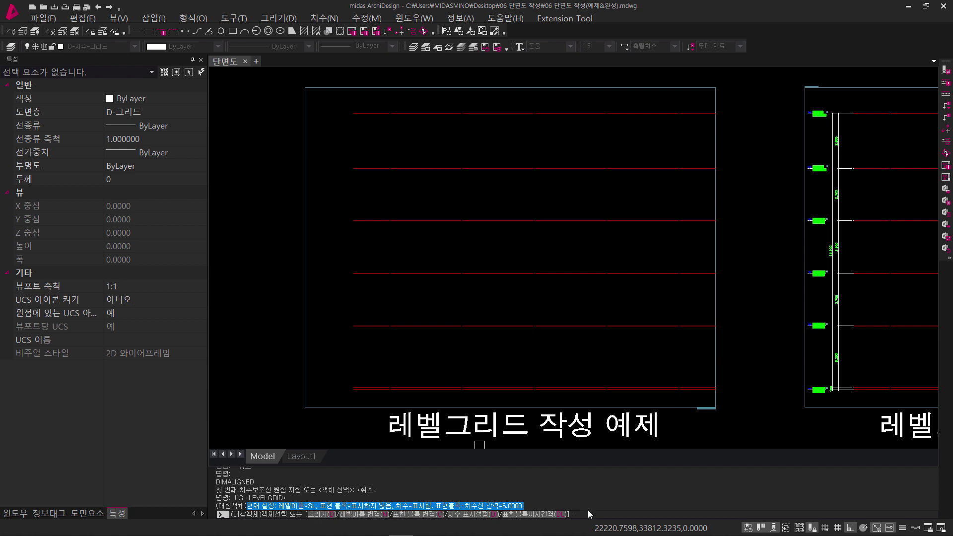
pyautogui.click(415, 515)
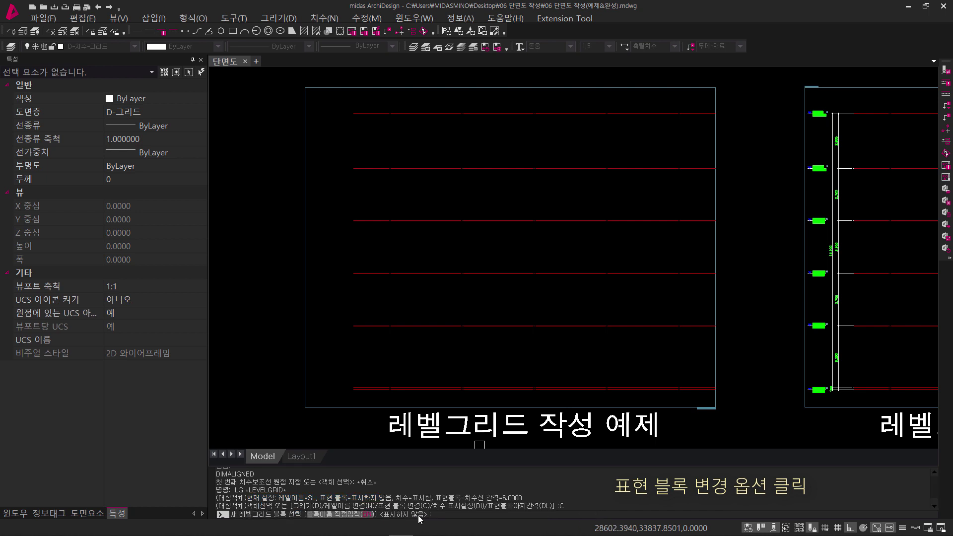
pyautogui.click(87, 513)
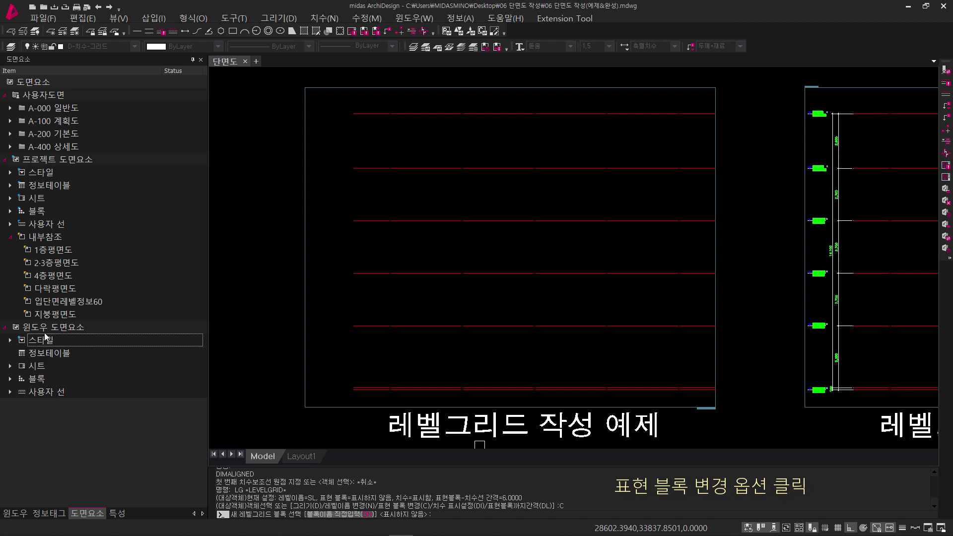
pyautogui.doubleClick(37, 213)
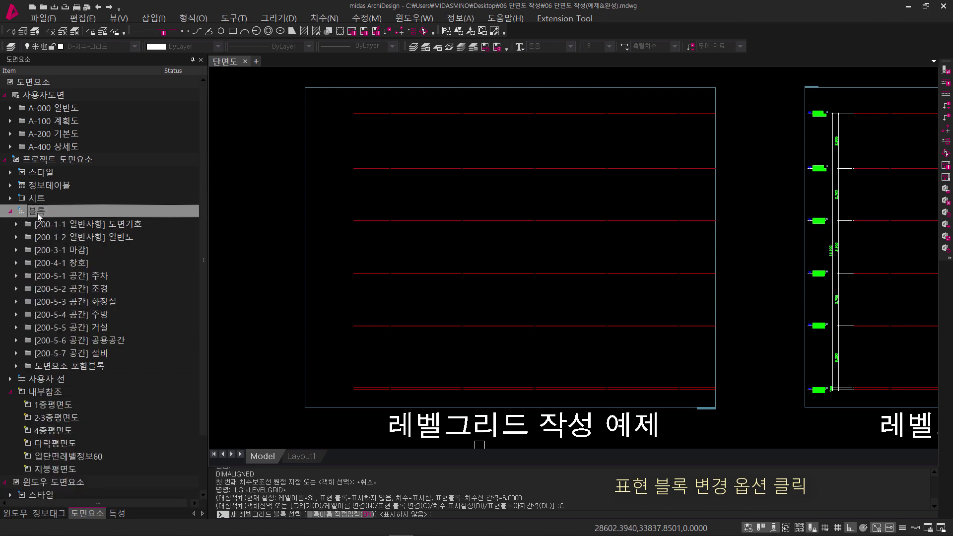
pyautogui.doubleClick(92, 227)
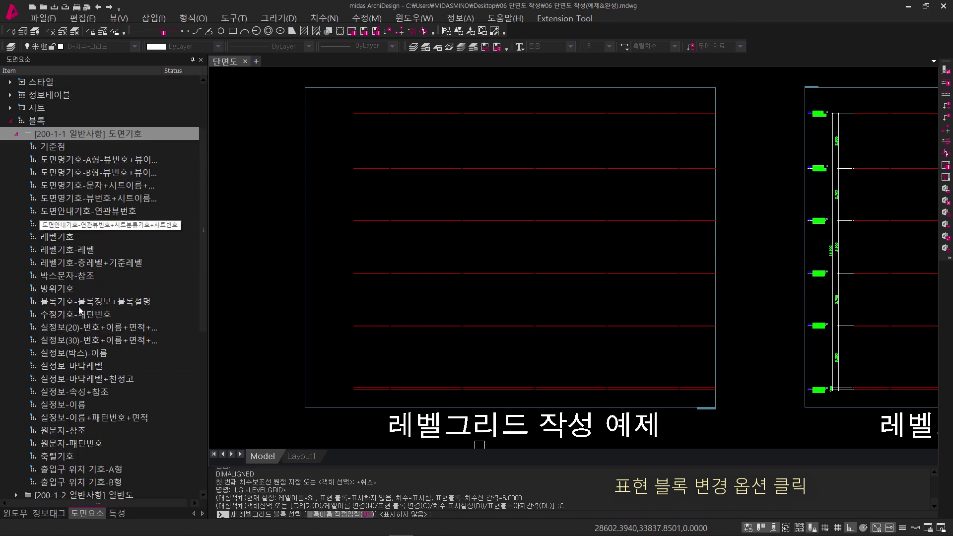
pyautogui.click(109, 263)
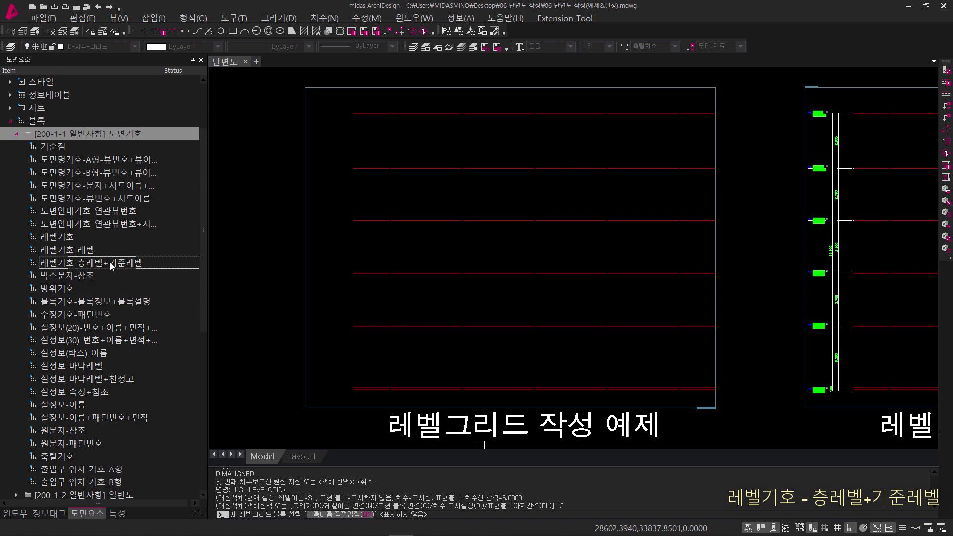
pyautogui.doubleClick(109, 262)
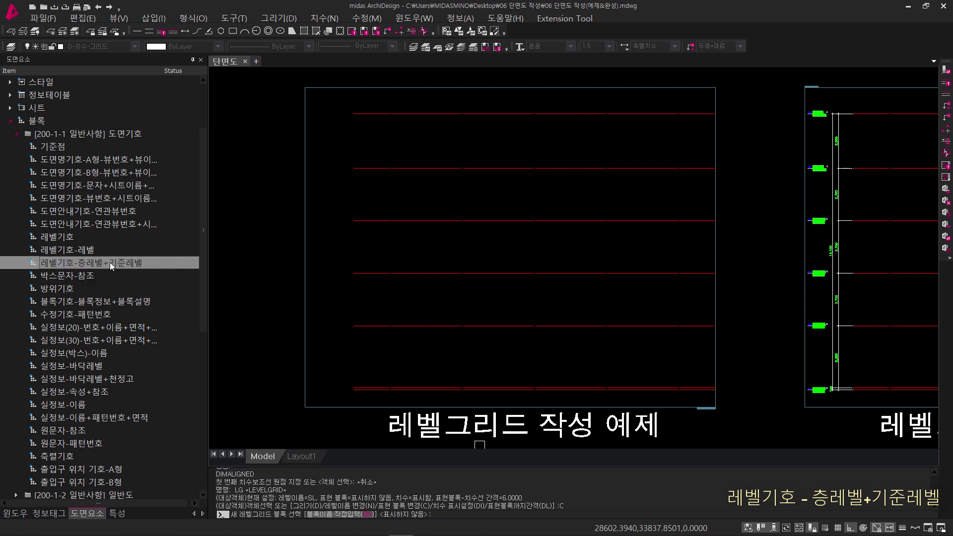
pyautogui.moveTo(316, 505); pyautogui.dragTo(429, 505)
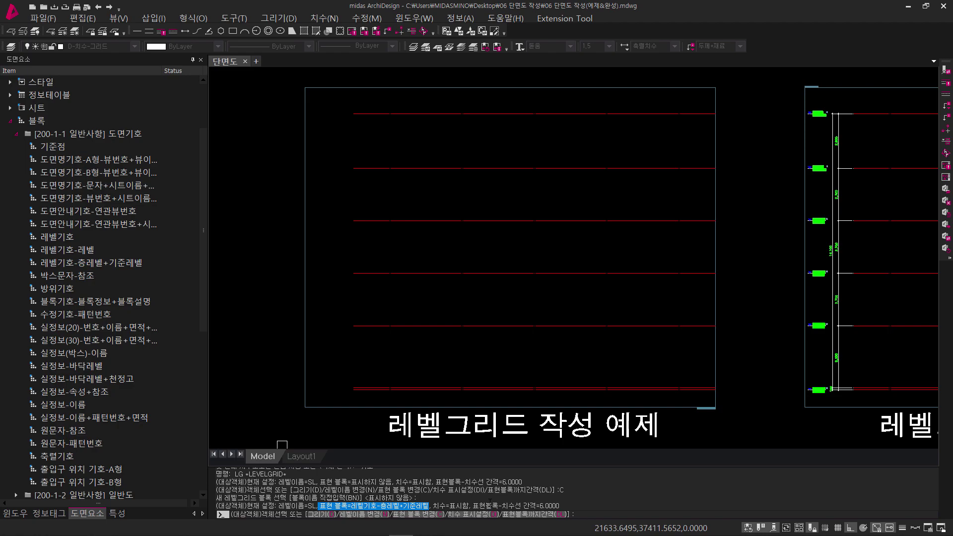
pyautogui.moveTo(230, 356); pyautogui.dragTo(240, 340, button='middle')
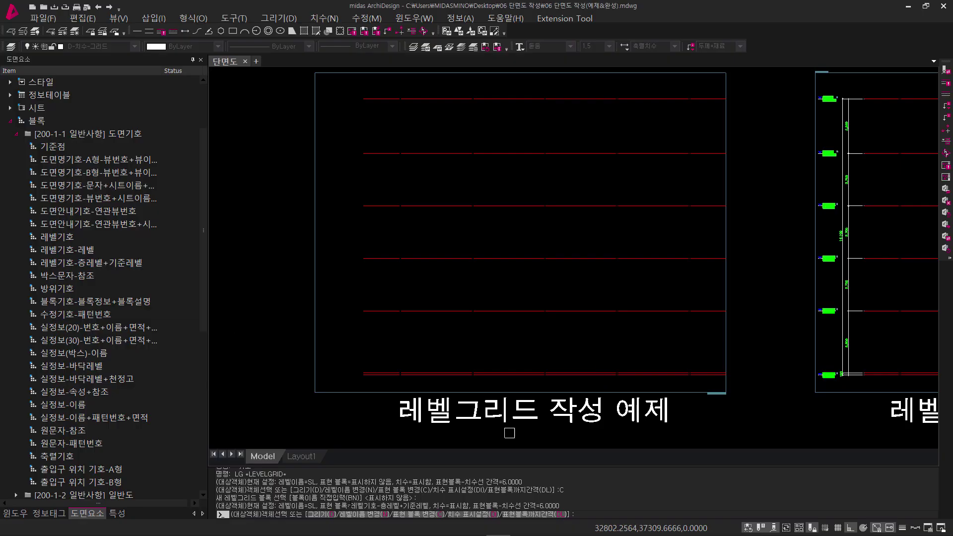
pyautogui.moveTo(321, 505); pyautogui.dragTo(416, 505)
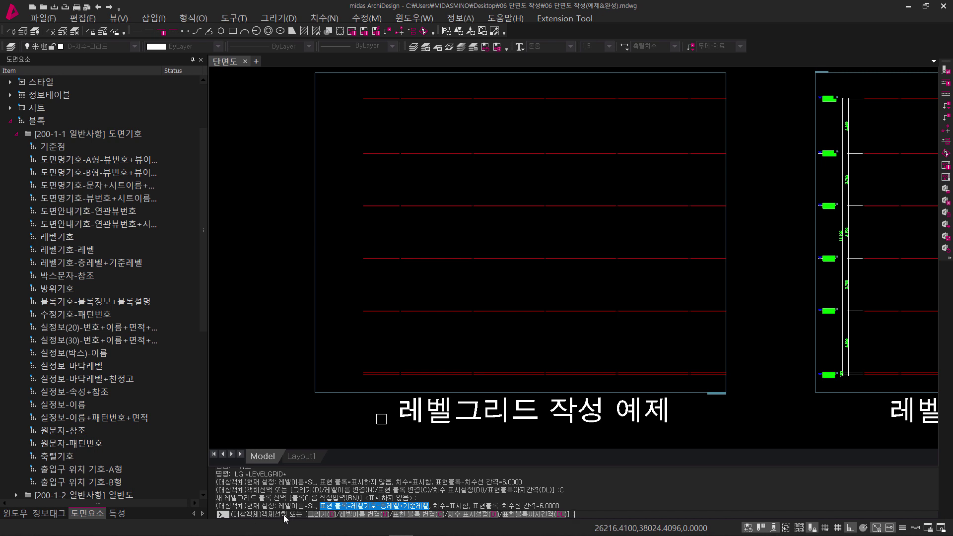
# Select all level lines in the example frame as target objects, excluding the upper of the two closely spaced lowest lines.
pyautogui.moveTo(420, 376); pyautogui.dragTo(410, 399, button='middle')
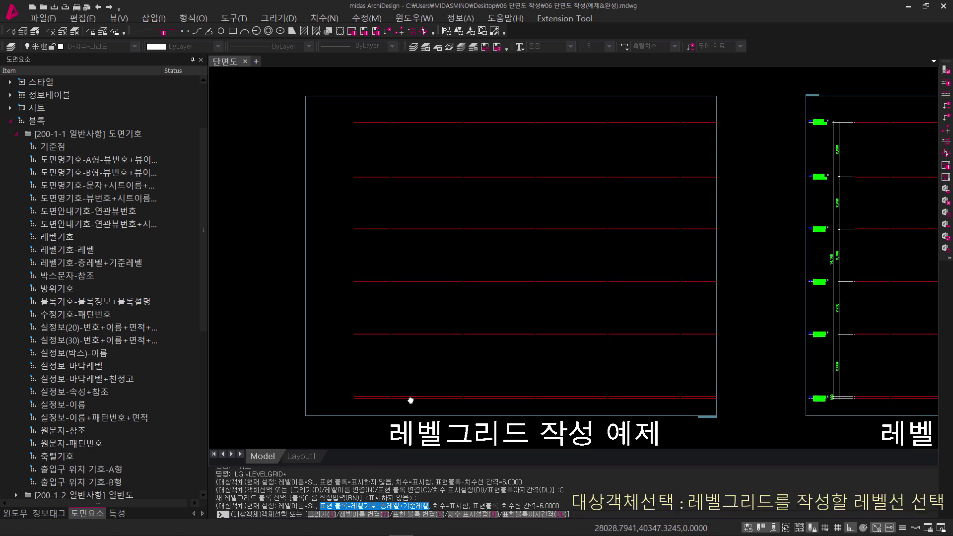
pyautogui.click(378, 406)
pyautogui.click(319, 111)
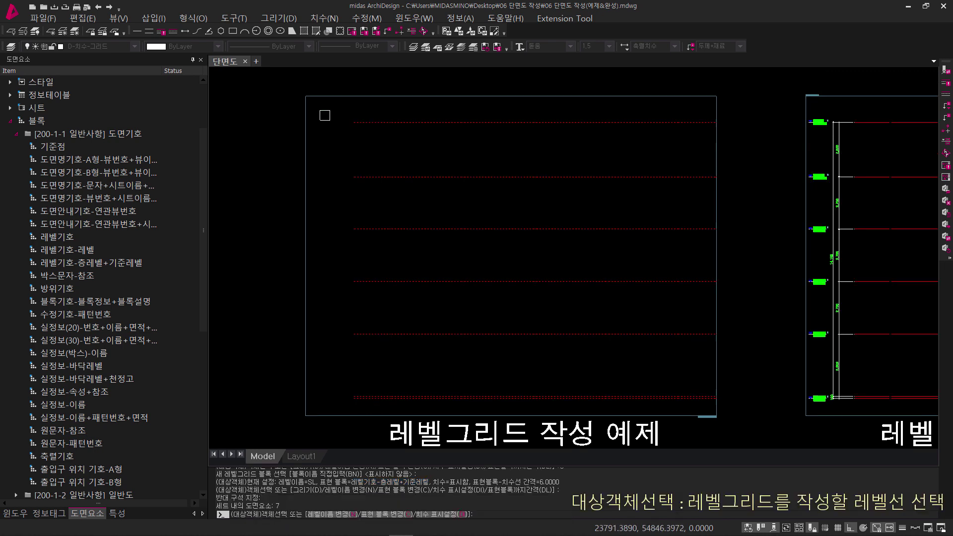
pyautogui.scroll(5, 358, 404)
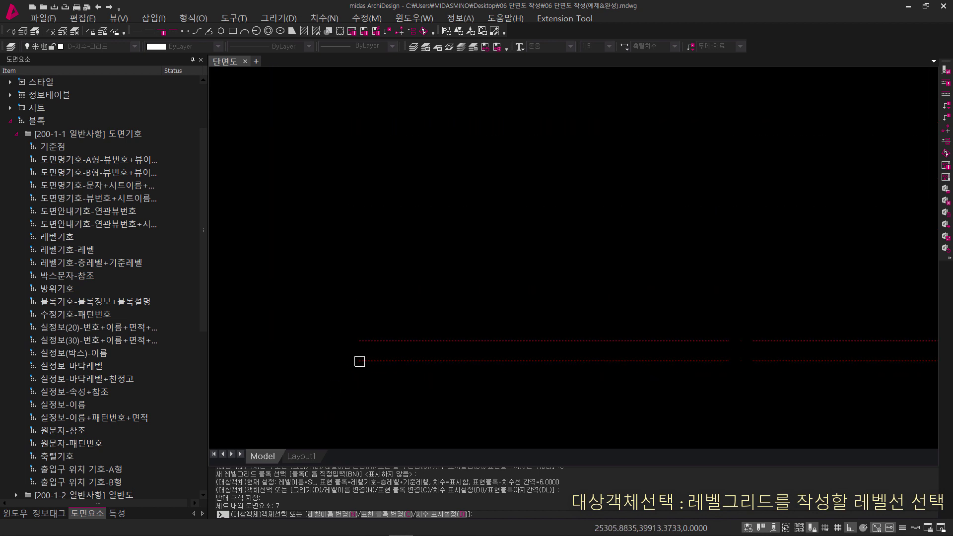
pyautogui.keyDown('shift'); pyautogui.click(395, 341); pyautogui.keyUp('shift')
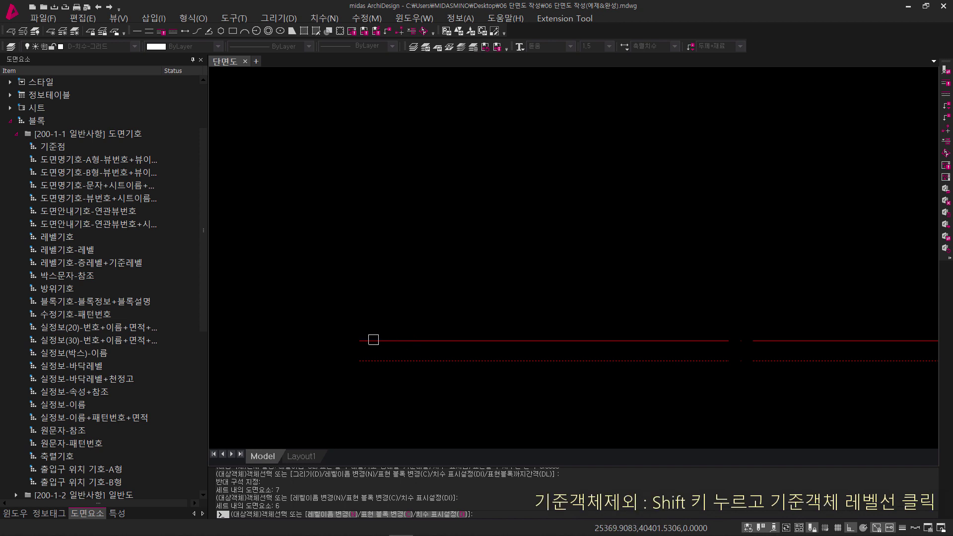
pyautogui.scroll(-5, 385, 350)
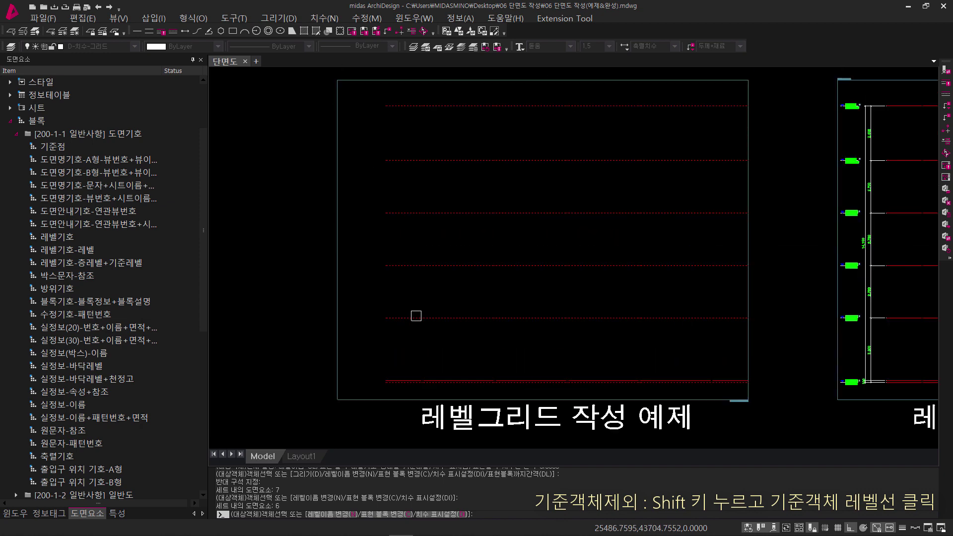
pyautogui.press('Return')
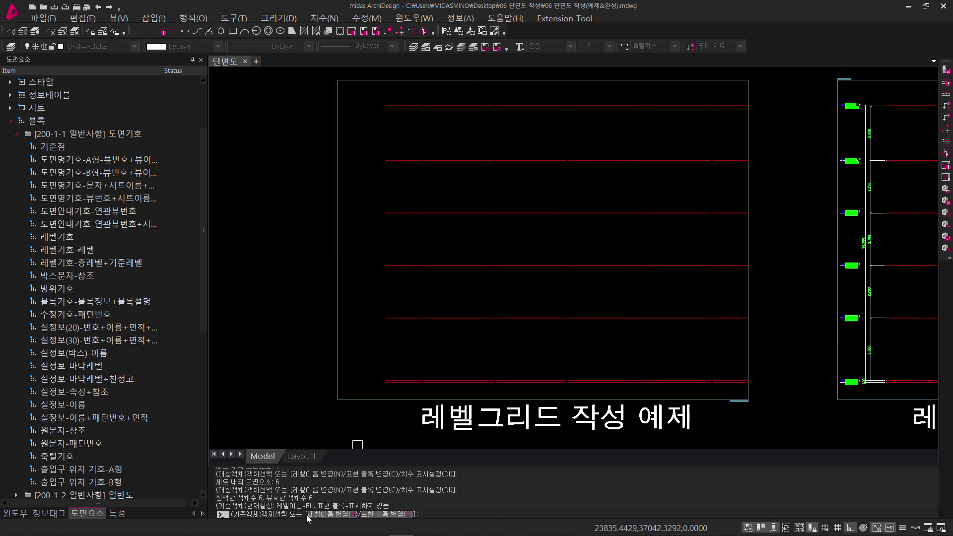
# Change the reference object's level name to GL.
pyautogui.scroll(5, 382, 381)
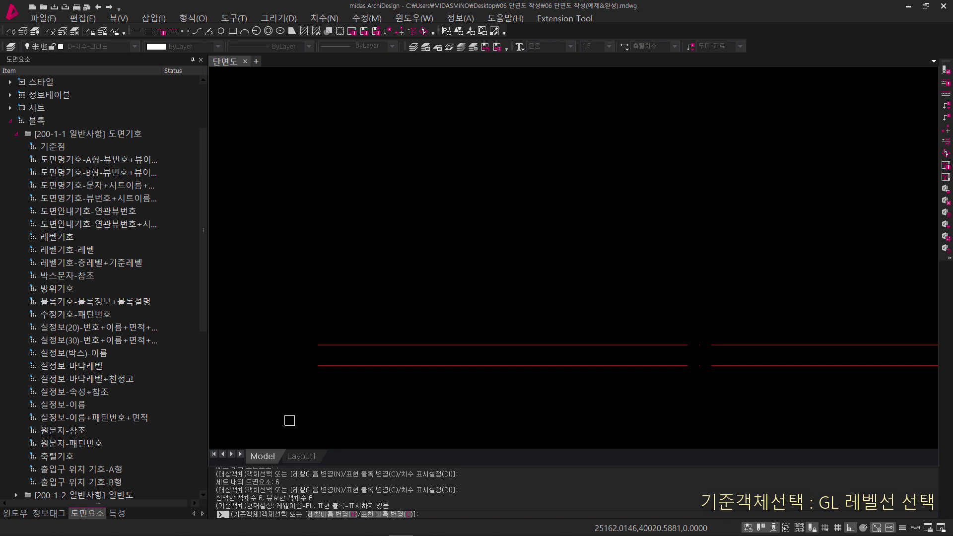
pyautogui.moveTo(276, 506); pyautogui.dragTo(310, 505)
pyautogui.click(336, 516)
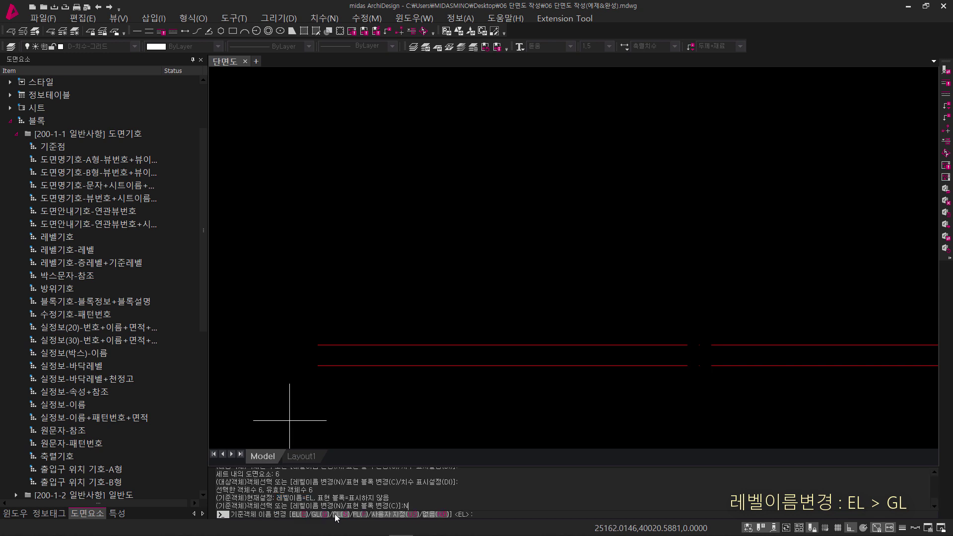
pyautogui.click(323, 514)
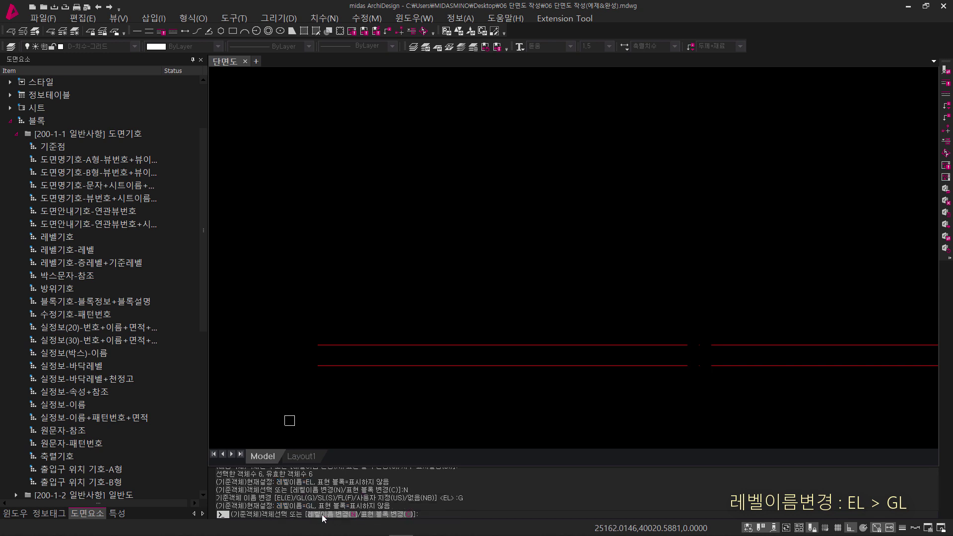
pyautogui.moveTo(272, 505); pyautogui.dragTo(312, 505)
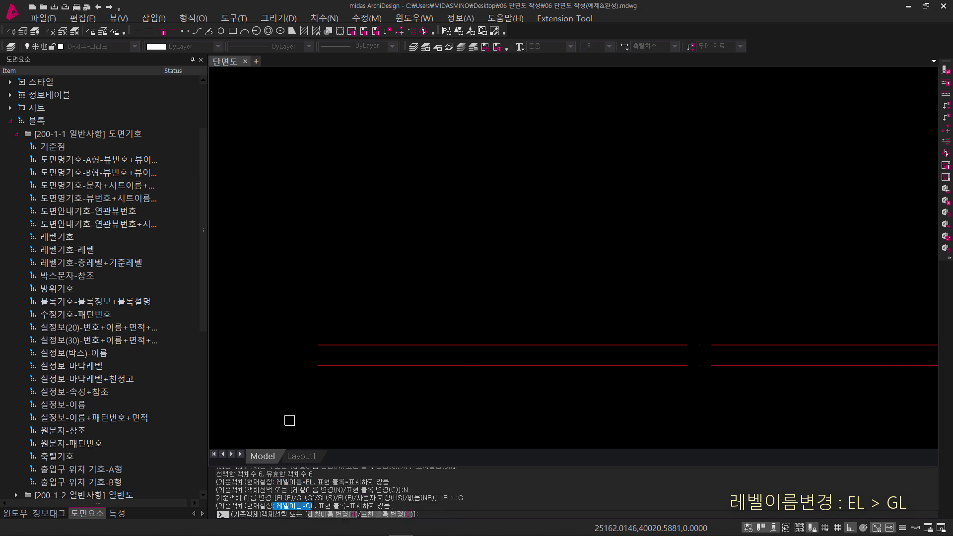
# Pick the upper of the two lowest level lines as the GL reference and the lower one as the 1st-floor reference.
pyautogui.click(337, 345)
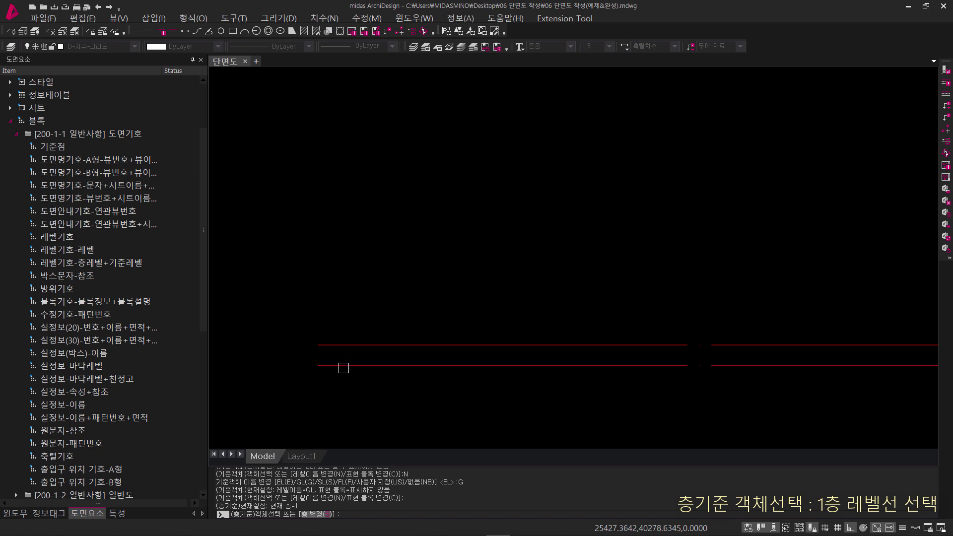
pyautogui.click(351, 365)
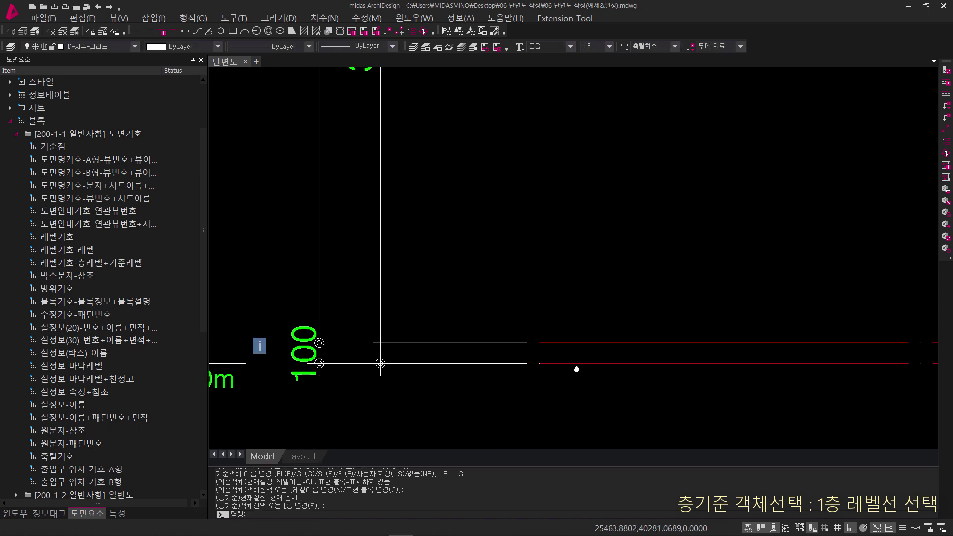
pyautogui.scroll(-5, 522, 365)
pyautogui.moveTo(524, 365); pyautogui.dragTo(496, 392, button='middle')
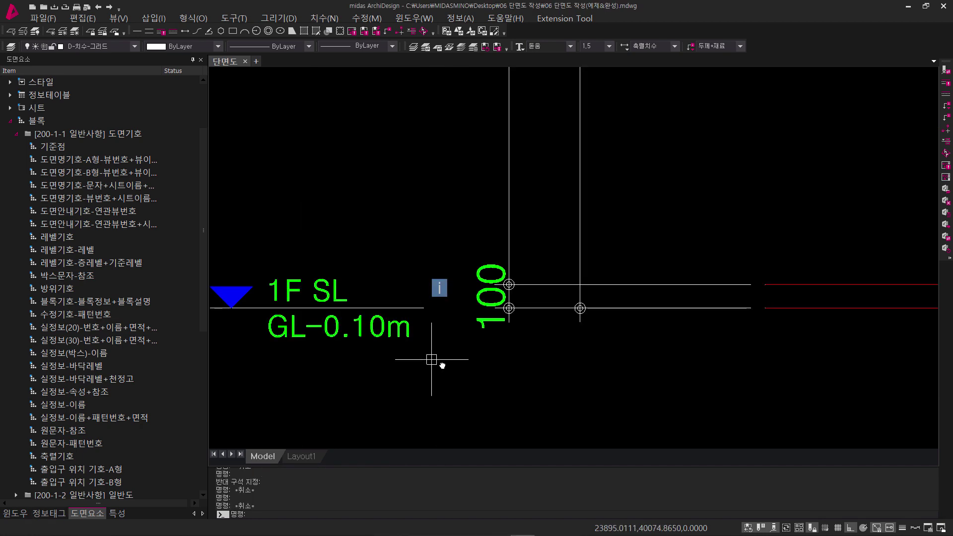
pyautogui.scroll(3, 453, 361)
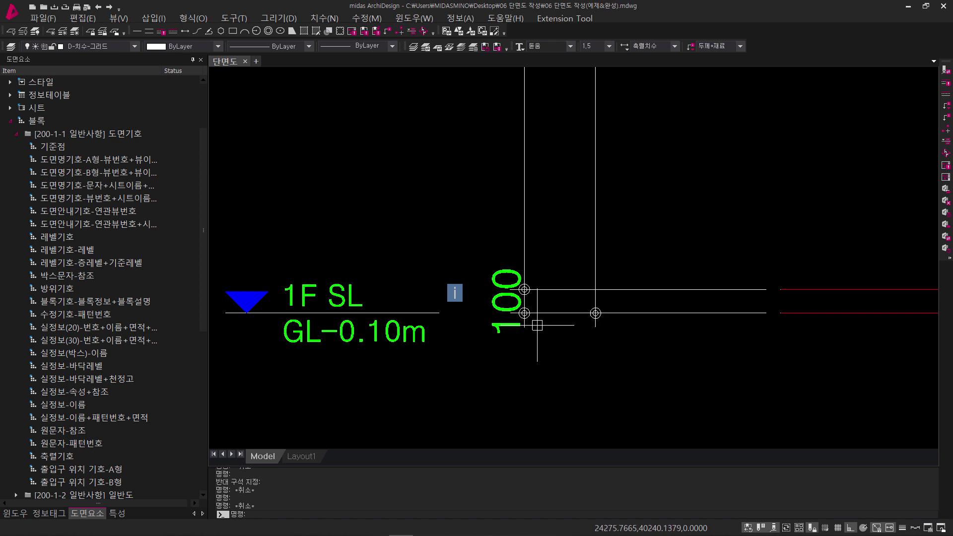
# Set the floor name (층) of the lowest level line to 지상 1층 in its object information.
pyautogui.click(867, 349)
pyautogui.click(825, 301)
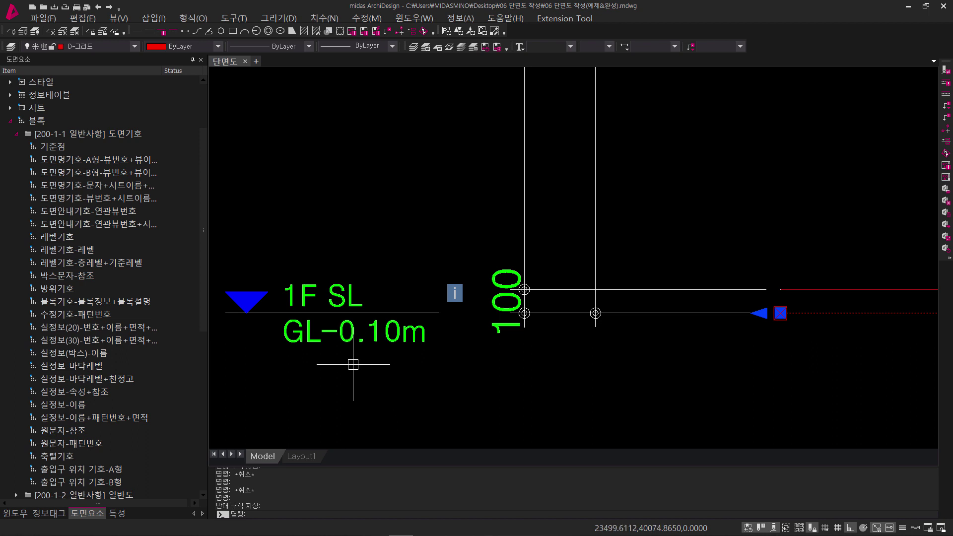
pyautogui.click(117, 513)
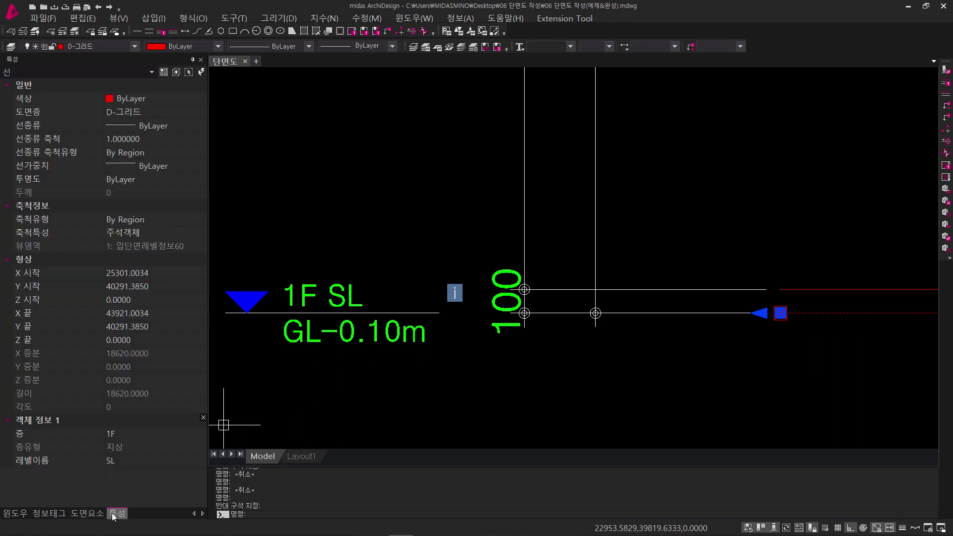
pyautogui.click(145, 428)
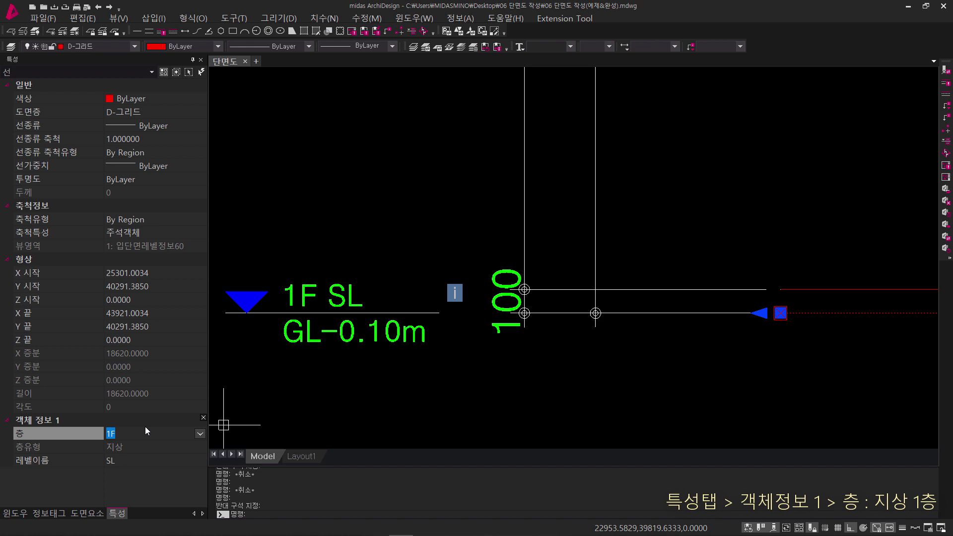
pyautogui.press('Home')
pyautogui.write('wltk')
pyautogui.press('BackSpace')
pyautogui.press('BackSpace')
pyautogui.press('BackSpace')
pyautogui.write('지상 1층')
pyautogui.press('Return')
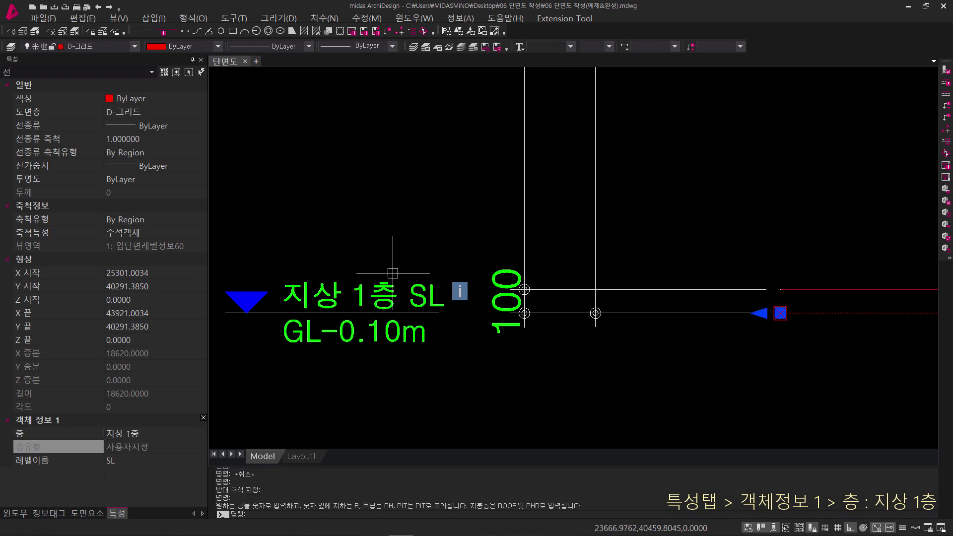
pyautogui.moveTo(304, 298)
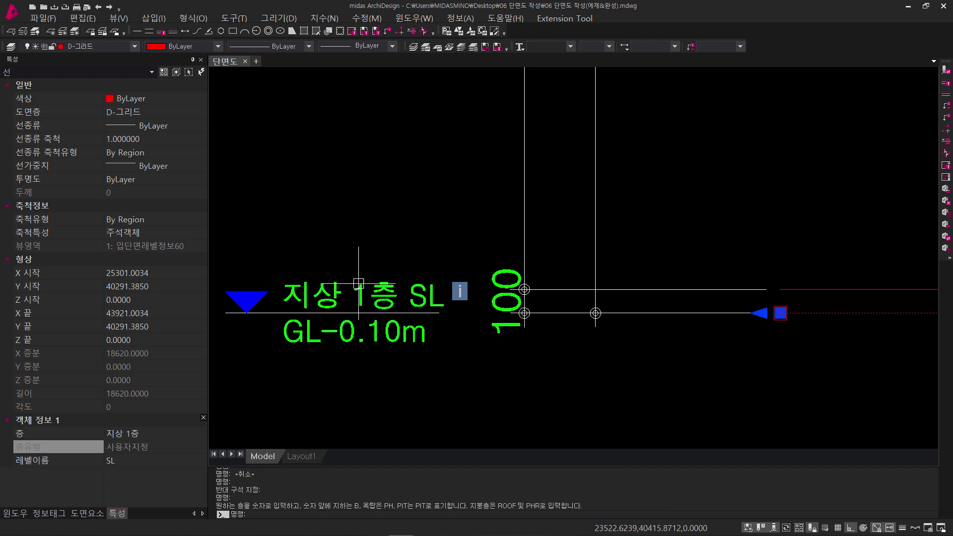
# Set the floor name (층) of the second-floor level line to 지상 2층 in its object information.
pyautogui.scroll(-2, 412, 298)
pyautogui.scroll(-2, 411, 298)
pyautogui.moveTo(412, 143); pyautogui.dragTo(388, 384, button='middle')
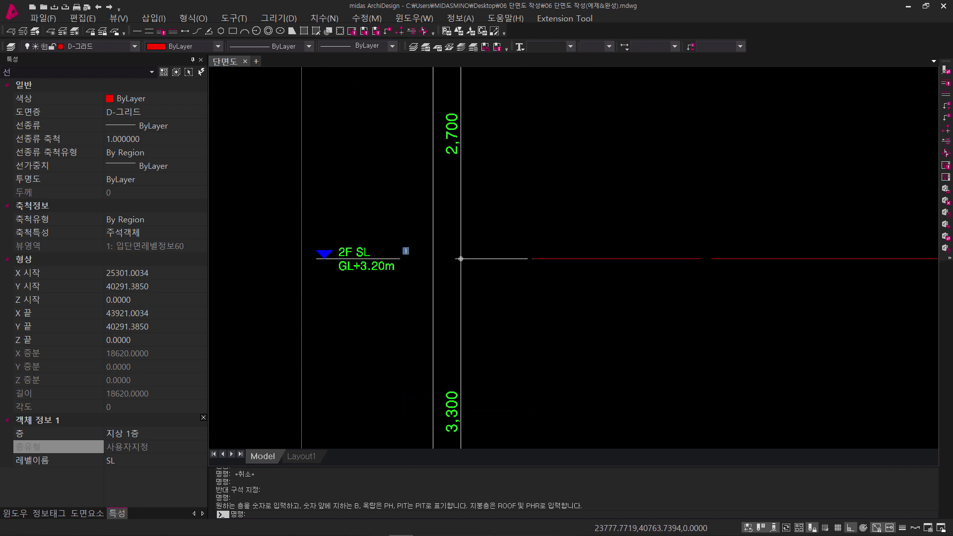
pyautogui.press('Escape')
pyautogui.press('Escape')
pyautogui.click(630, 297)
pyautogui.click(590, 232)
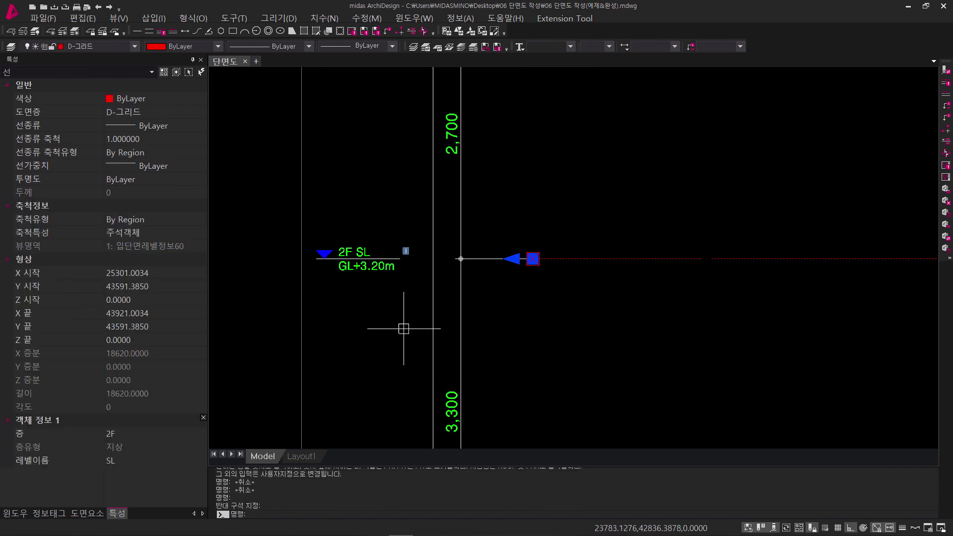
pyautogui.click(130, 433)
pyautogui.write('지상 2')
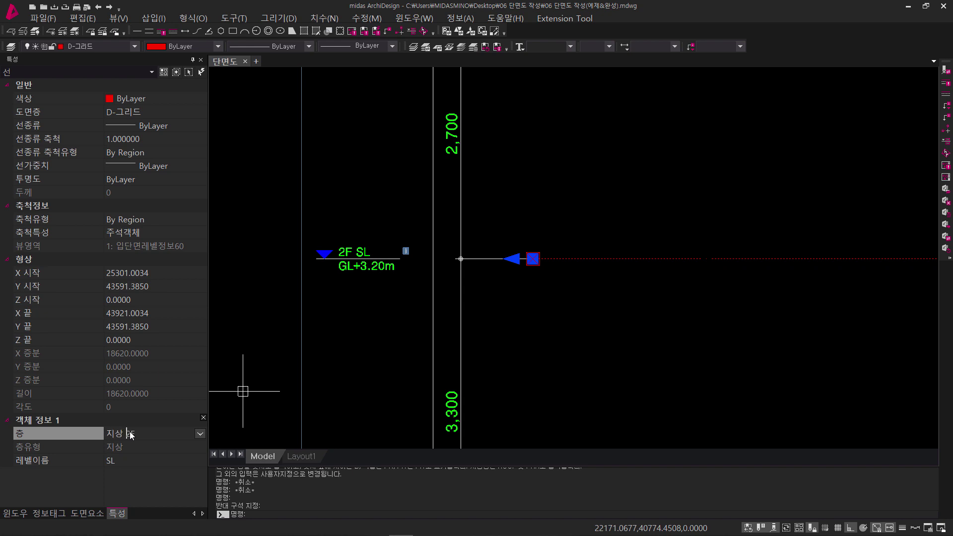
pyautogui.write('층')
pyautogui.press('Return')
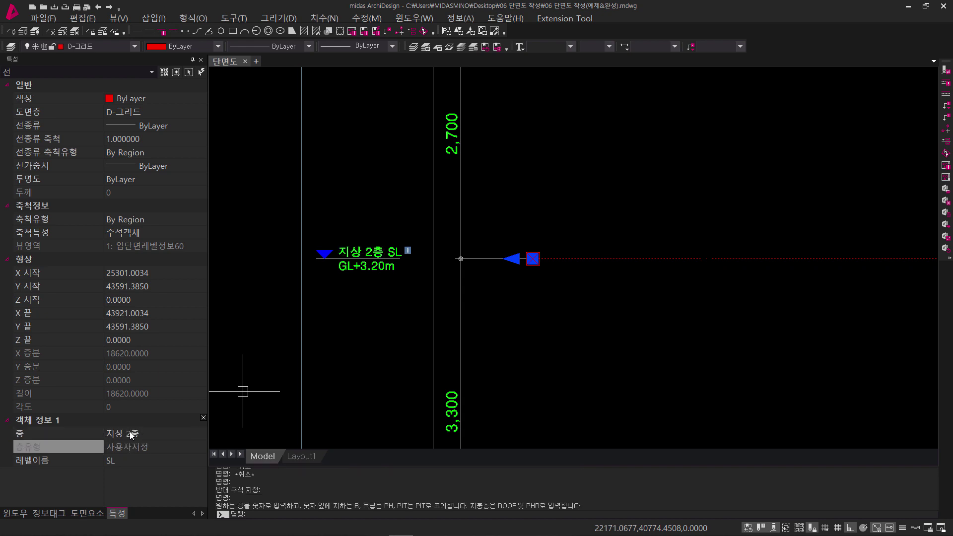
pyautogui.scroll(3, 323, 260)
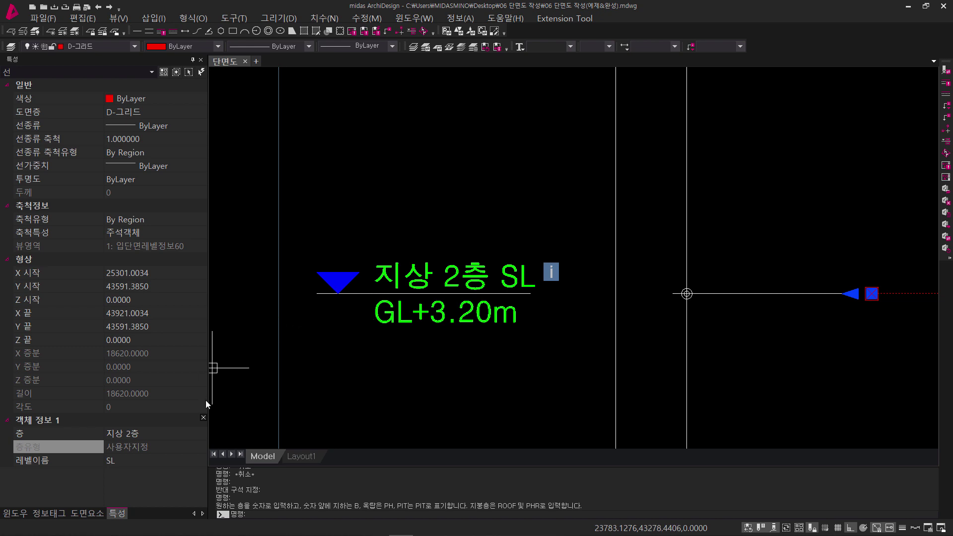
# Examine the completed level grid's view region, checking its quick internal reference definition option (내부참조 신속정의) and its name label.
pyautogui.scroll(-4, 520, 305)
pyautogui.moveTo(689, 322); pyautogui.dragTo(321, 357, button='middle')
pyautogui.scroll(-1, 328, 351)
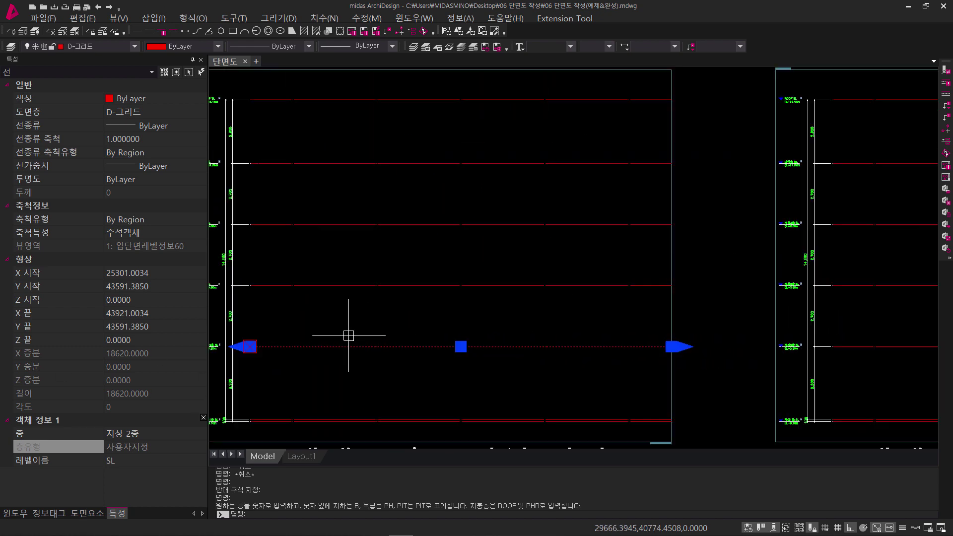
pyautogui.moveTo(710, 184); pyautogui.dragTo(541, 277, button='middle')
pyautogui.scroll(5, 631, 203)
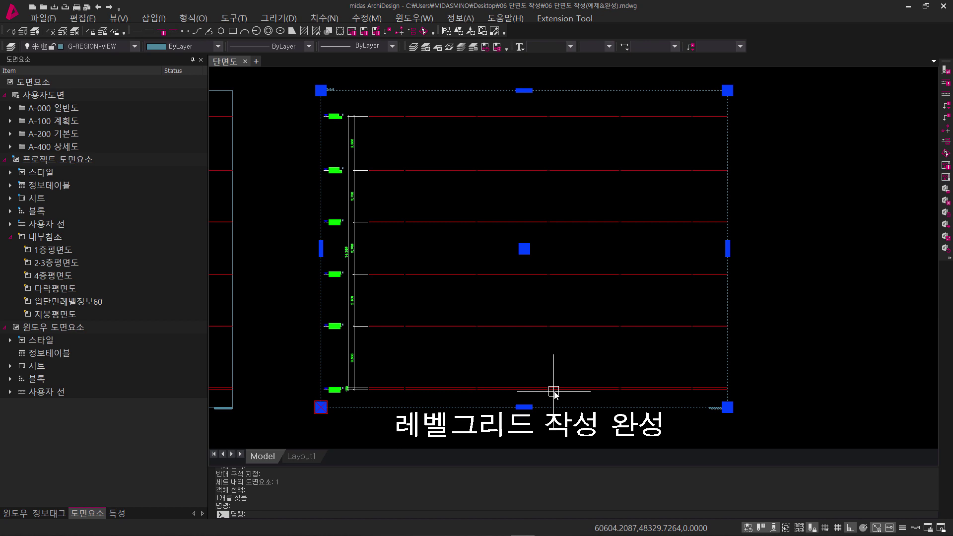
pyautogui.moveTo(573, 370); pyautogui.dragTo(584, 372, button='middle')
pyautogui.press('Escape')
pyautogui.click(737, 295)
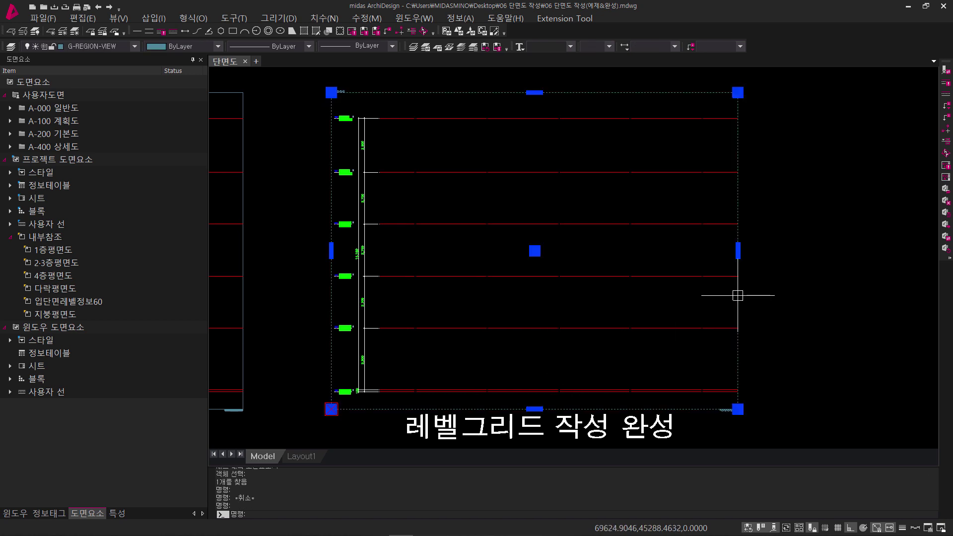
pyautogui.rightClick(737, 295)
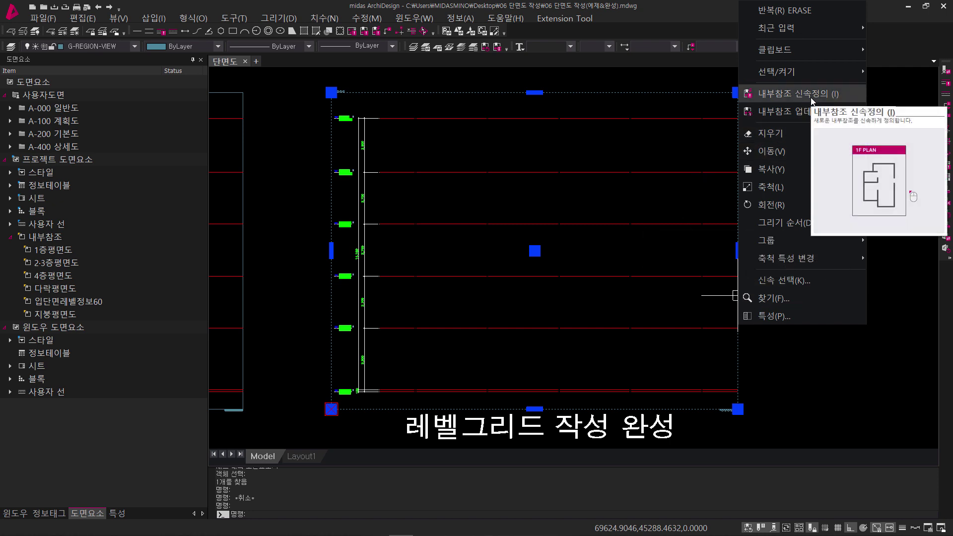
pyautogui.press('Escape')
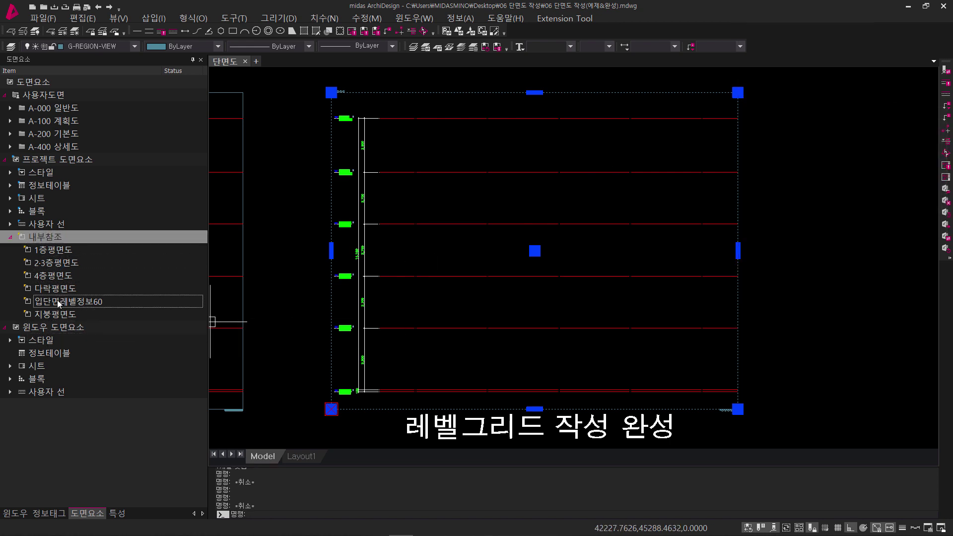
pyautogui.scroll(5, 708, 345)
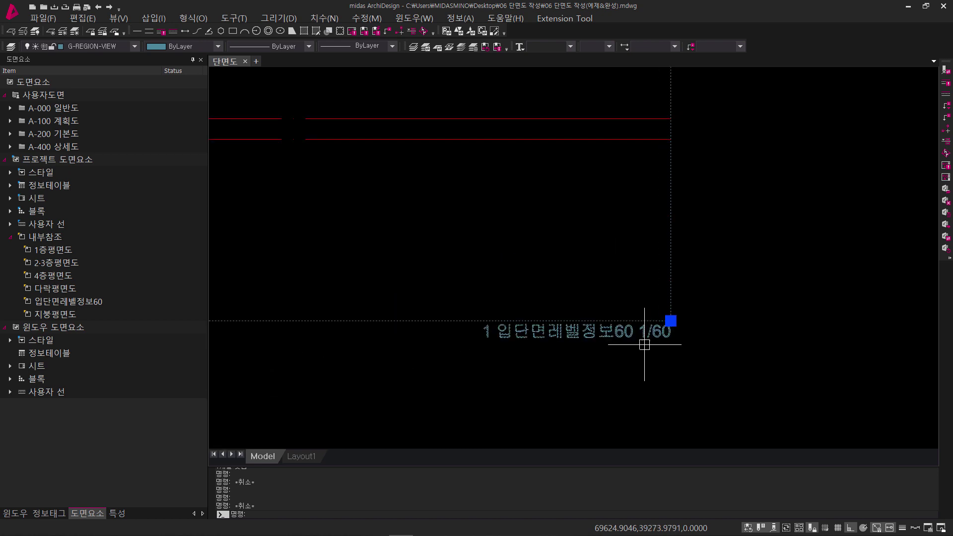
pyautogui.scroll(2, 433, 351)
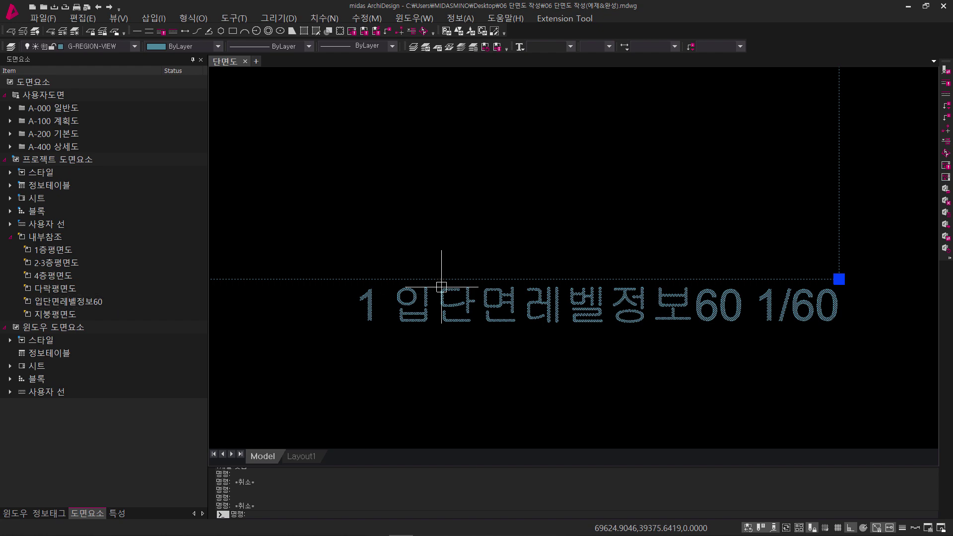
# Insert the internal reference 입단면레벨정보60 at the centre of the empty 구체그리기 – 예제 frame.
pyautogui.scroll(-5, 440, 283)
pyautogui.moveTo(440, 287); pyautogui.dragTo(709, 30, button='middle')
pyautogui.moveTo(463, 436); pyautogui.dragTo(464, 382, button='middle')
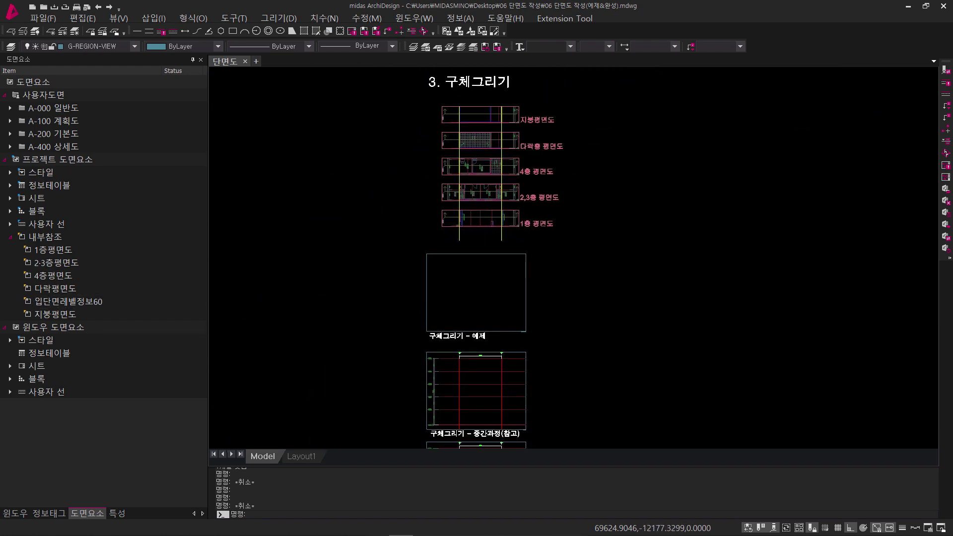
pyautogui.scroll(5, 446, 328)
pyautogui.click(371, 336)
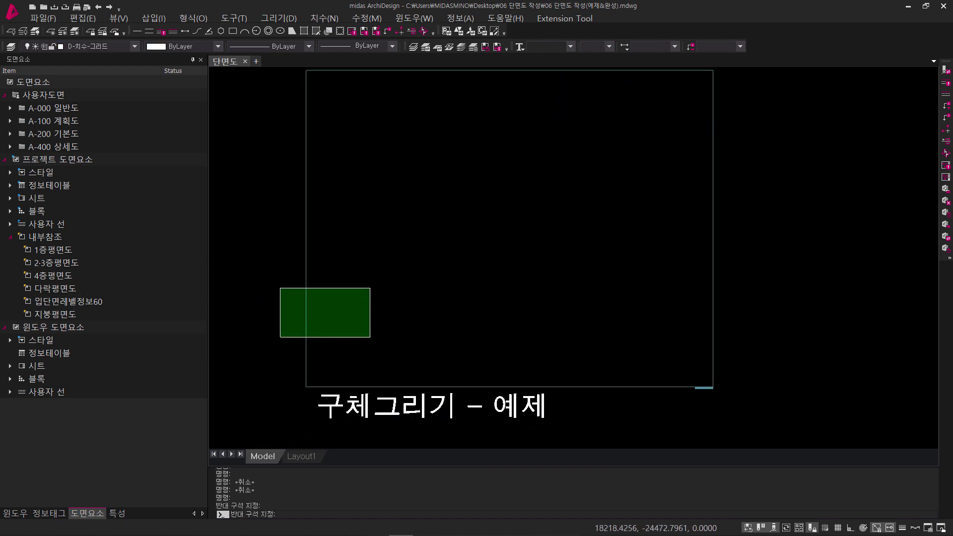
pyautogui.press('Escape')
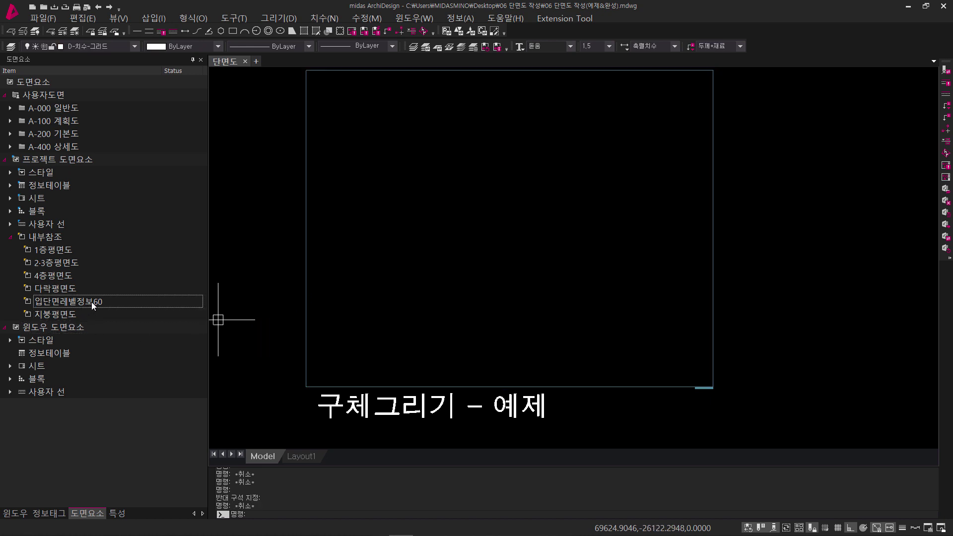
pyautogui.moveTo(90, 301); pyautogui.dragTo(397, 323)
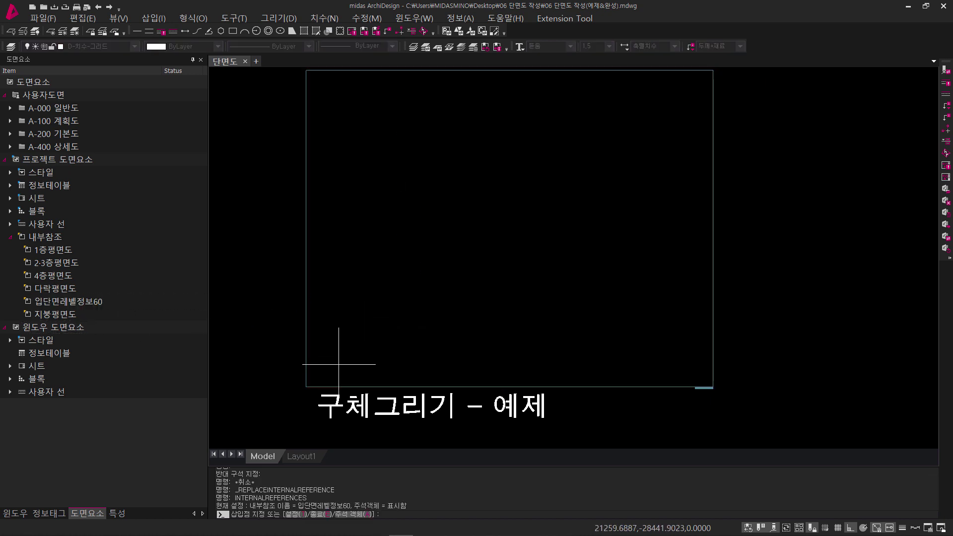
pyautogui.click(510, 229)
# Draw a vertical construction line with XLINE along the leftmost vertical grid line of the 1층 평면도.
pyautogui.moveTo(372, 318); pyautogui.dragTo(377, 331, button='middle')
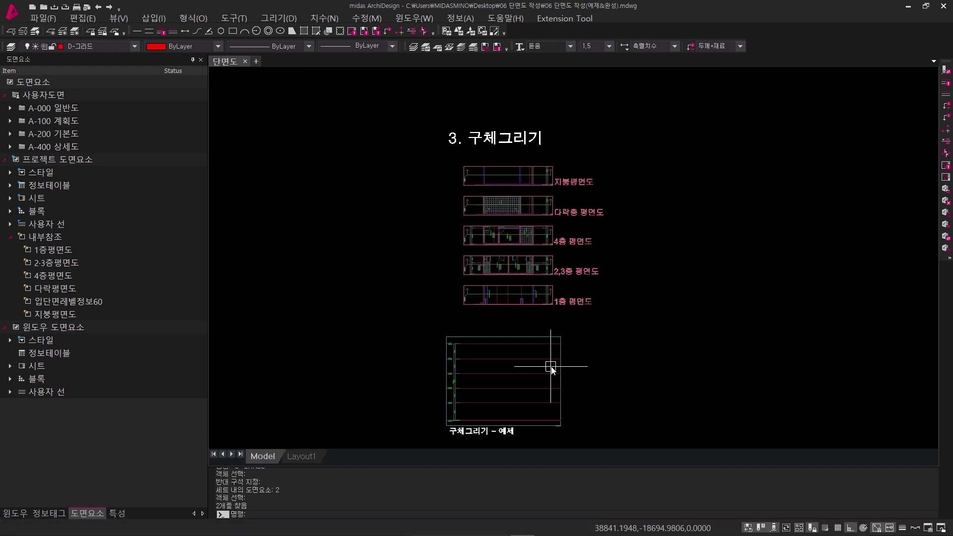
pyautogui.scroll(2, 493, 297)
pyautogui.moveTo(494, 298); pyautogui.dragTo(473, 345, button='middle')
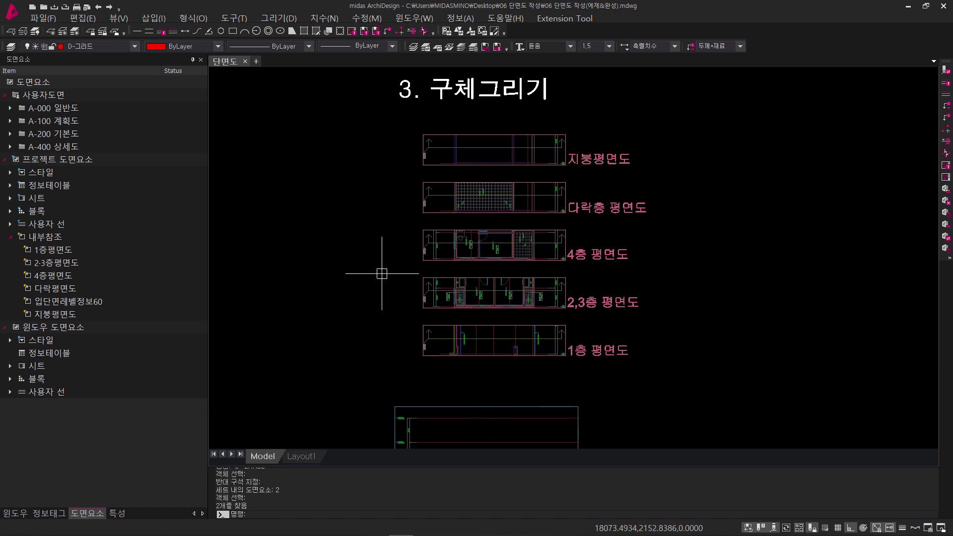
pyautogui.moveTo(574, 330); pyautogui.dragTo(546, 297, button='middle')
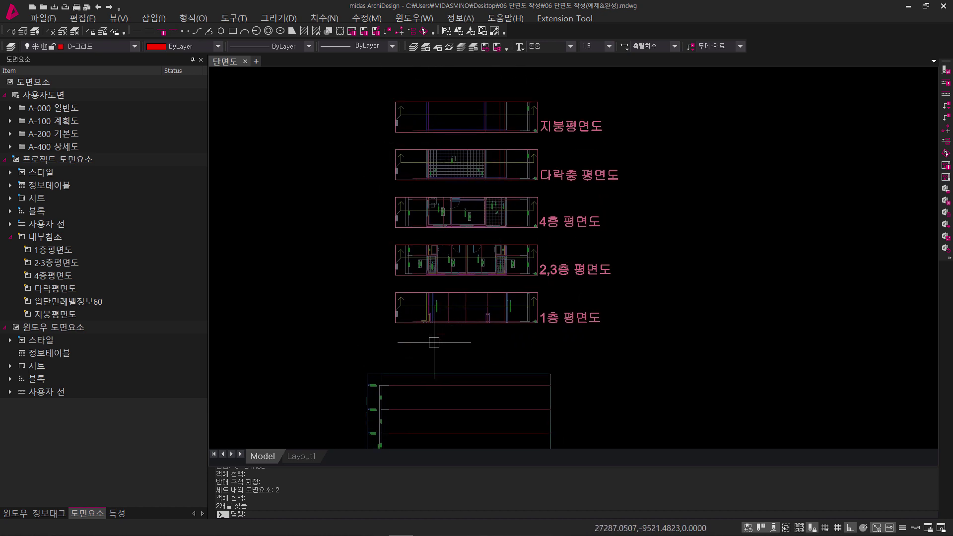
pyautogui.scroll(5, 434, 318)
pyautogui.moveTo(411, 351); pyautogui.dragTo(371, 292, button='middle')
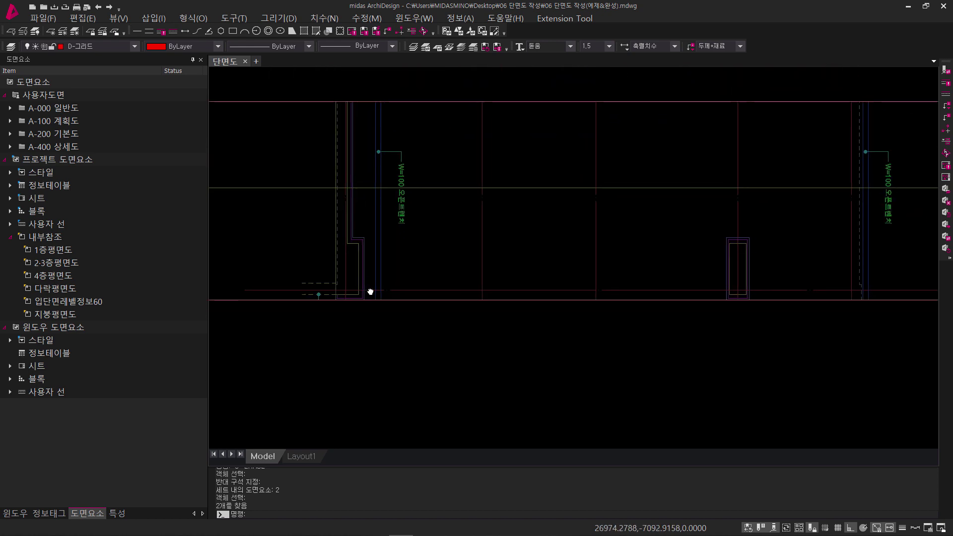
pyautogui.write('x')
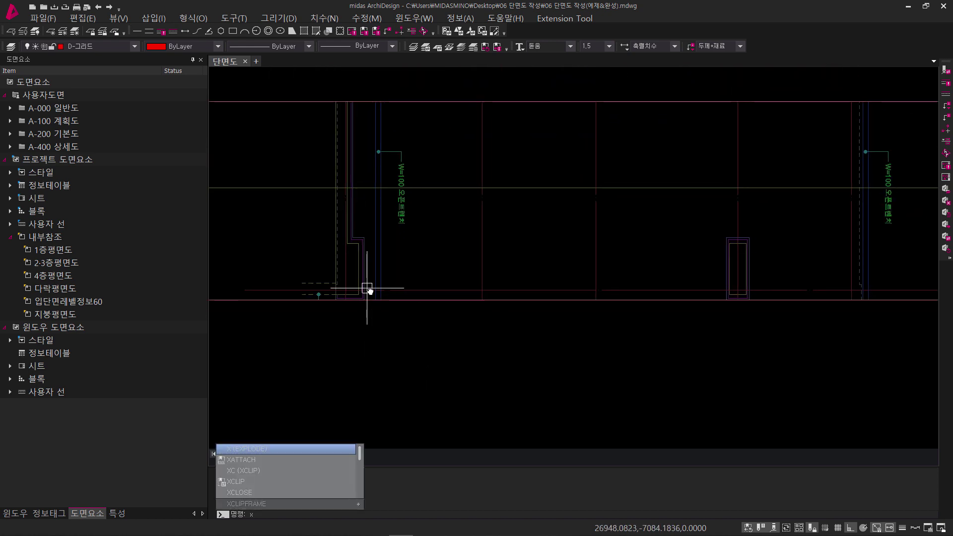
pyautogui.write('l')
pyautogui.press('space')
pyautogui.scroll(-5, 359, 270)
pyautogui.moveTo(358, 270)
pyautogui.mouseDown(button='middle')
pyautogui.moveTo(379, 154)
pyautogui.moveTo(372, 446)
pyautogui.mouseUp(button='middle')
pyautogui.scroll(6, 372, 366)
pyautogui.scroll(3, 340, 379)
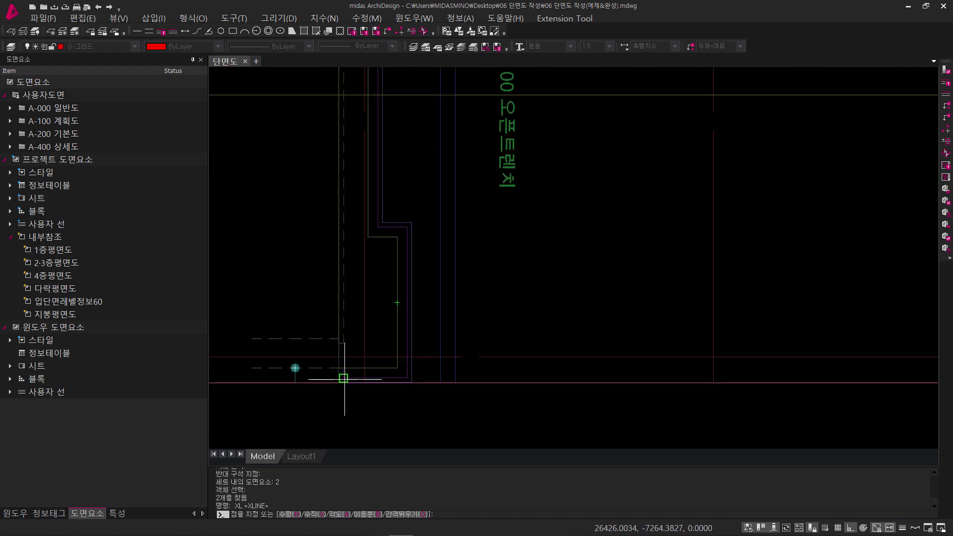
pyautogui.click(377, 345)
pyautogui.scroll(-5, 423, 336)
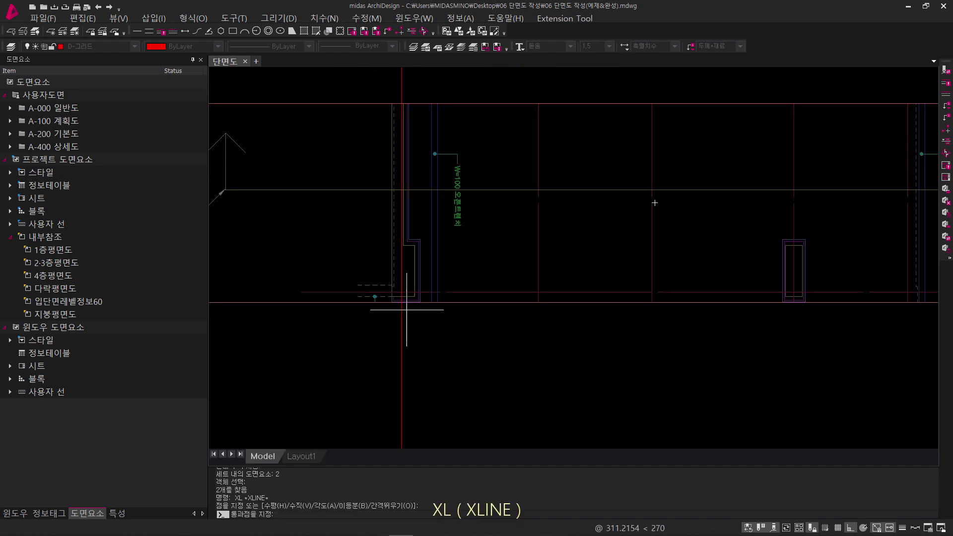
pyautogui.moveTo(453, 317); pyautogui.dragTo(465, 322, button='middle')
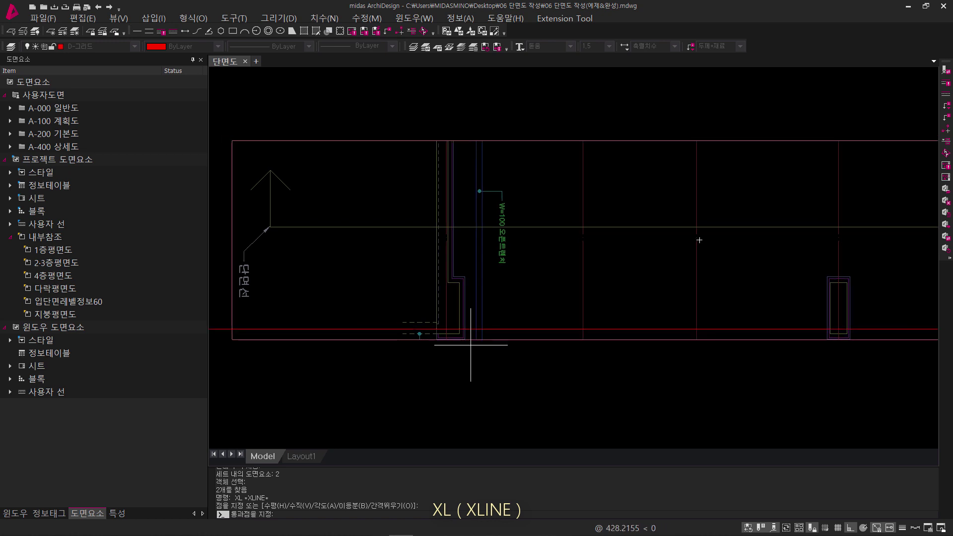
pyautogui.click(465, 379)
pyautogui.press('Return')
# Draw a second vertical construction line with XLINE along the rightmost vertical grid line of the 1층 평면도.
pyautogui.scroll(-5, 464, 378)
pyautogui.scroll(5, 546, 334)
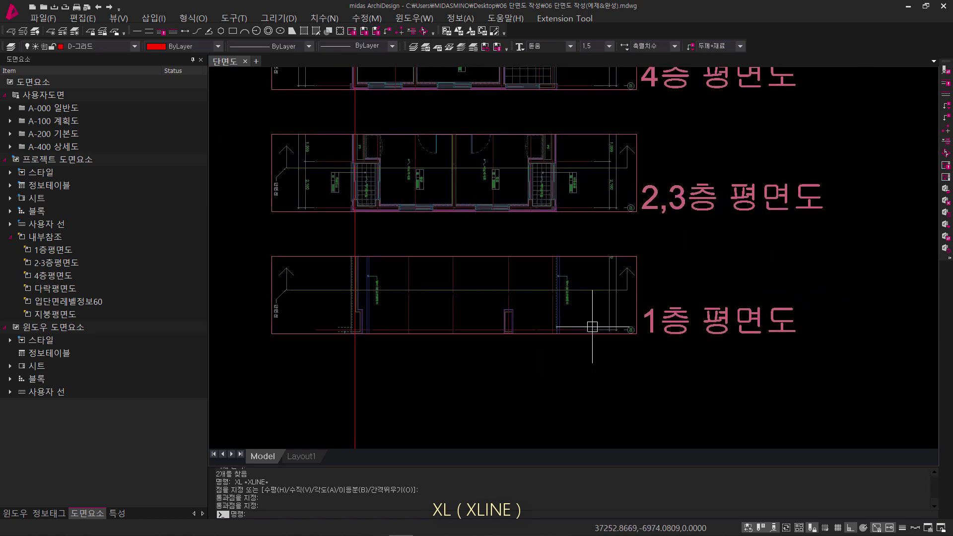
pyautogui.press('Return')
pyautogui.click(537, 331)
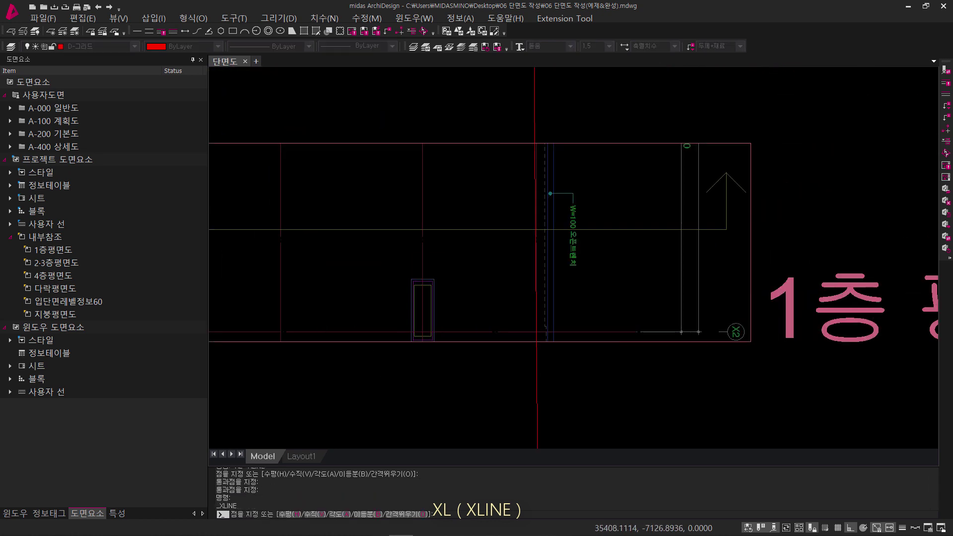
pyautogui.click(538, 388)
pyautogui.press('Return')
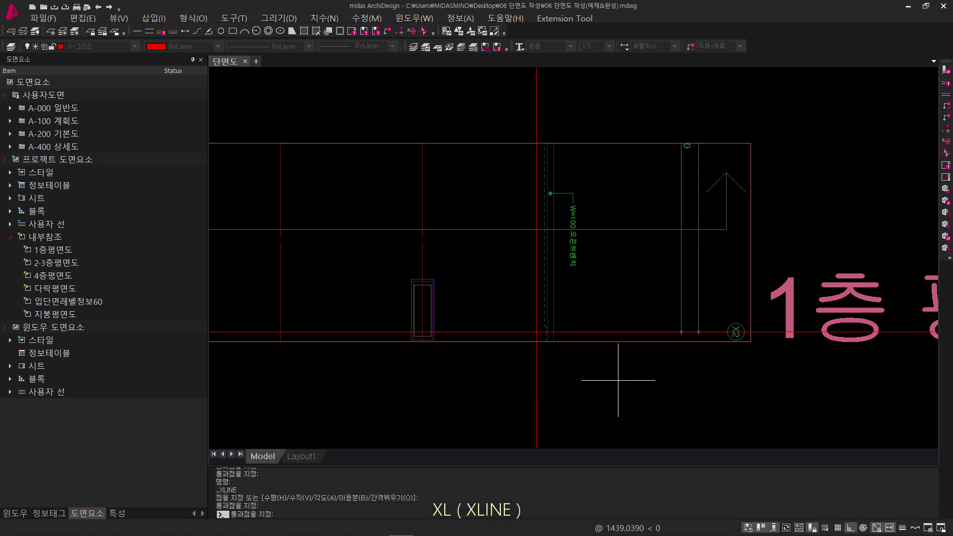
pyautogui.scroll(-5, 538, 382)
pyautogui.scroll(5, 521, 372)
pyautogui.moveTo(513, 293); pyautogui.dragTo(509, 305, button='middle')
pyautogui.press('Escape')
pyautogui.press('Escape')
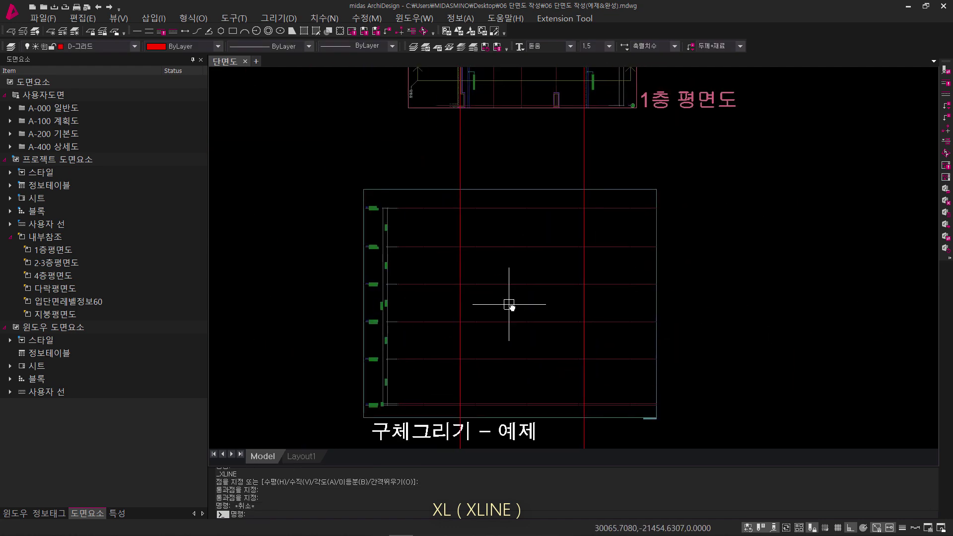
# Trim both vertical construction lines outside the 구체그리기 – 예제 frame, using the frame and the uppermost level line as cutting edges.
pyautogui.write('tr')
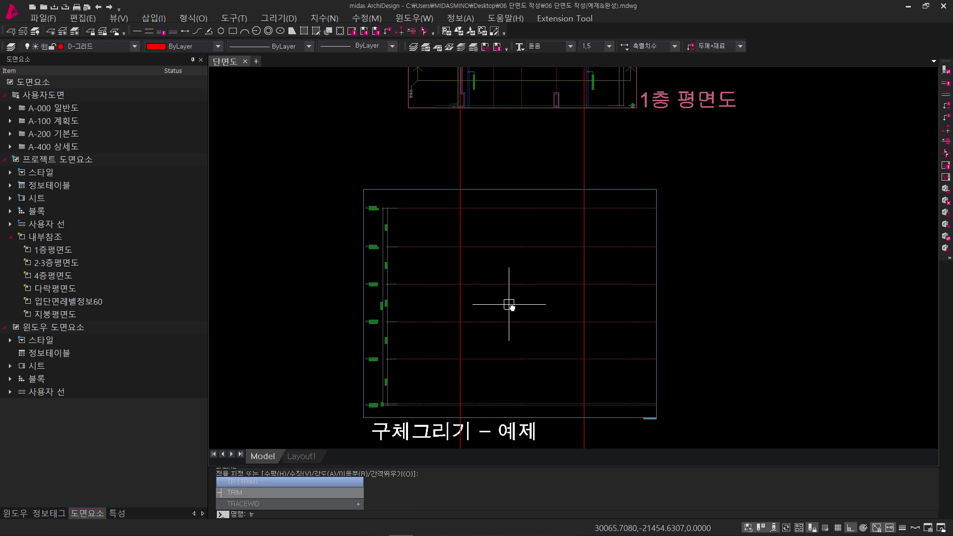
pyautogui.press('Return')
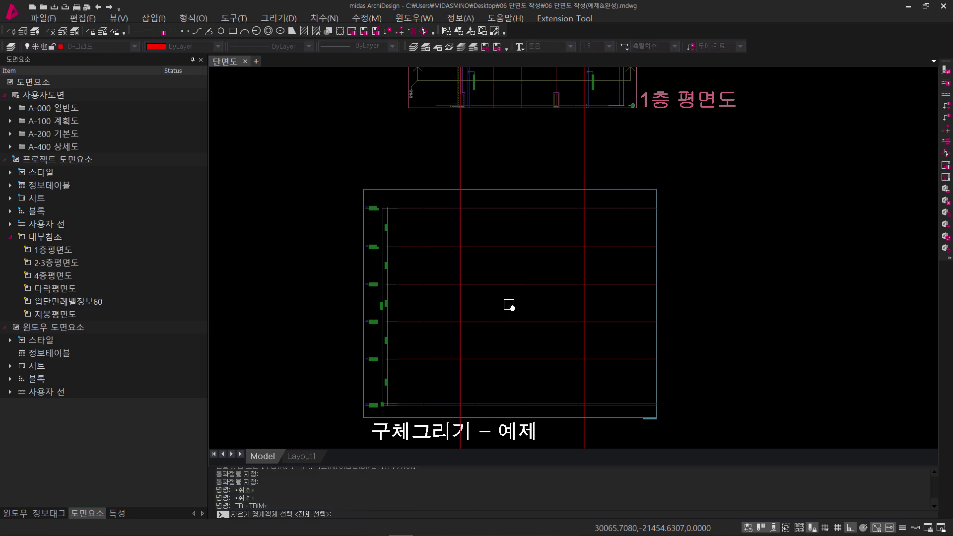
pyautogui.click(502, 208)
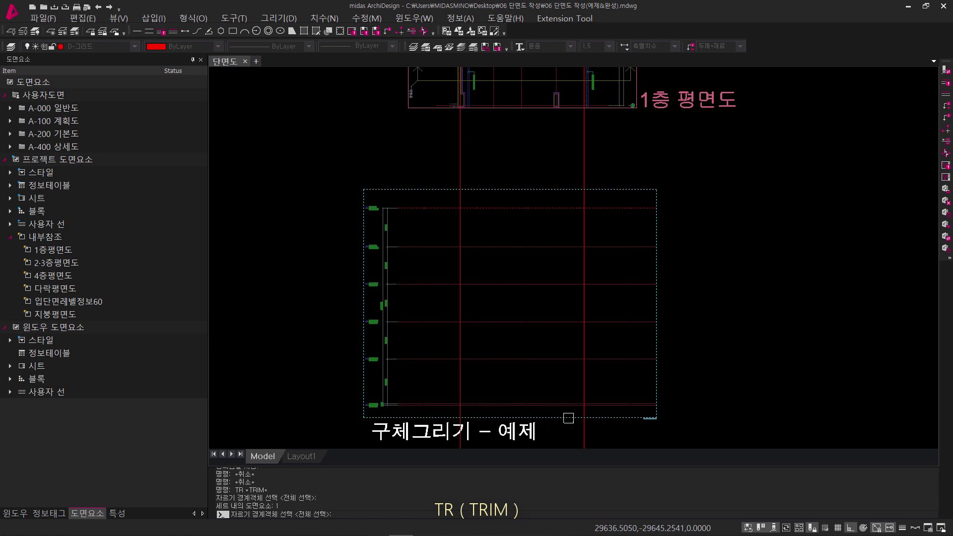
pyautogui.moveTo(610, 421)
pyautogui.mouseDown(button='middle')
pyautogui.moveTo(609, 335)
pyautogui.moveTo(602, 379)
pyautogui.mouseUp(button='middle')
pyautogui.press('Return')
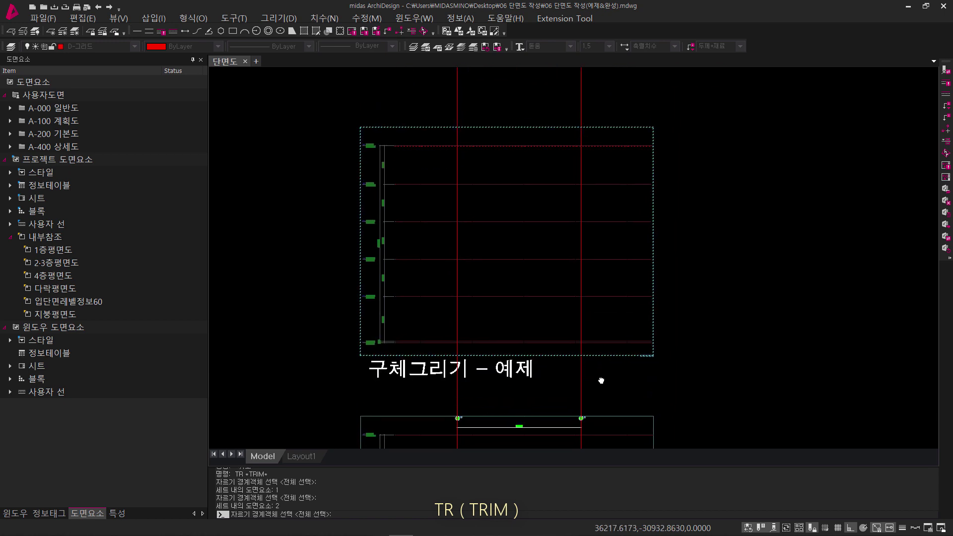
pyautogui.click(651, 116)
pyautogui.click(407, 103)
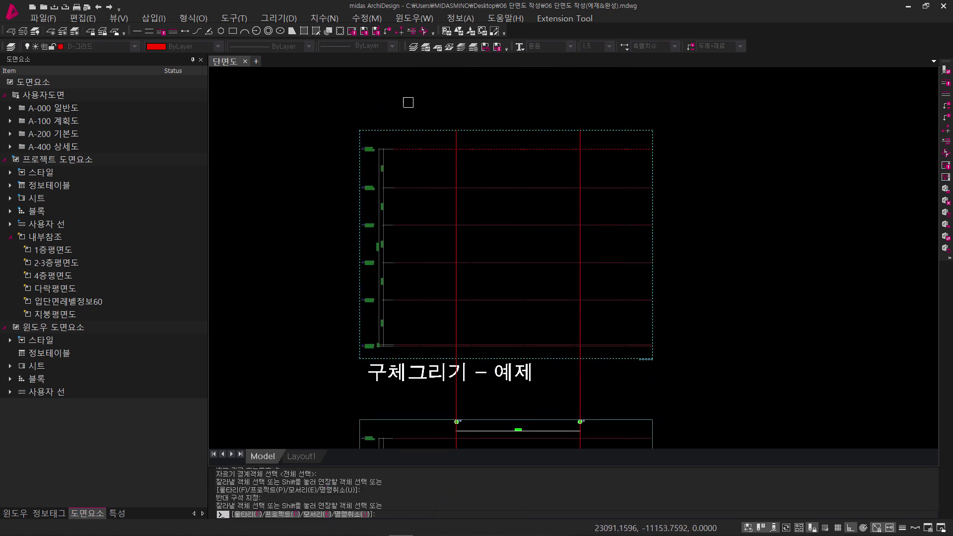
pyautogui.click(629, 379)
pyautogui.click(385, 408)
# Trim the pieces of both vertical lines between the frame's upper edge and the uppermost level line.
pyautogui.scroll(2, 581, 118)
pyautogui.click(598, 157)
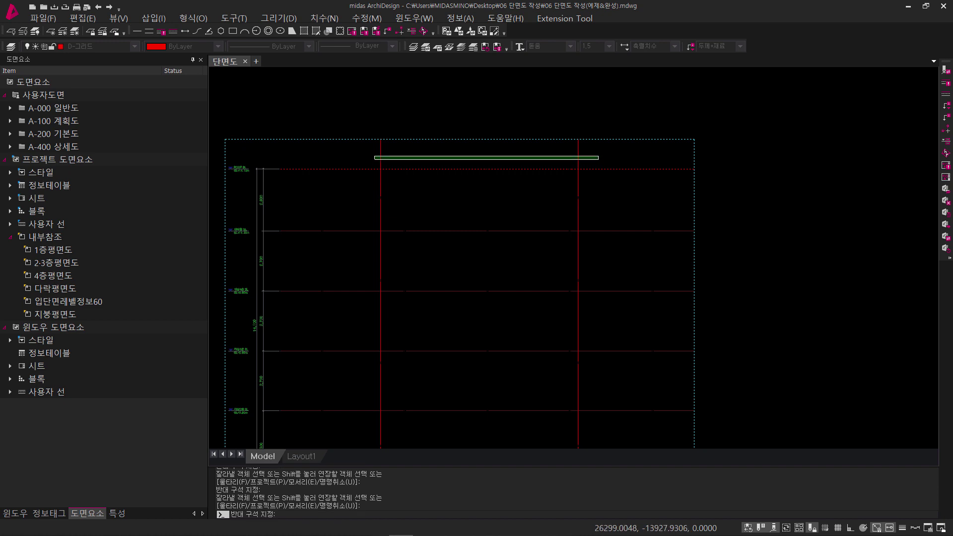
pyautogui.click(374, 159)
pyautogui.scroll(4, 394, 174)
pyautogui.moveTo(393, 174); pyautogui.dragTo(388, 270, button='middle')
pyautogui.press('Escape')
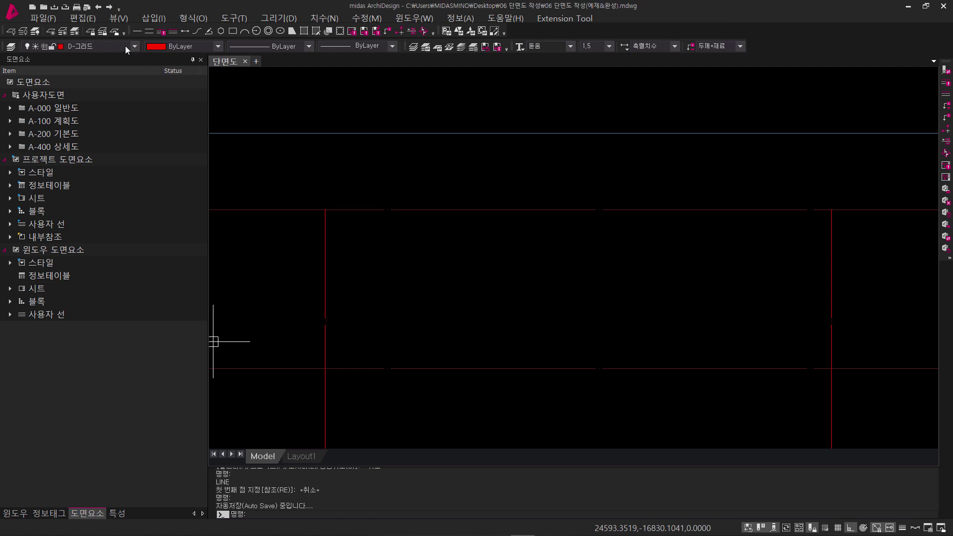
# Make D-치수-그리드 the current layer and assign the 축렬기호 block from the [200-1-1 일반사항] 도면기호 project blocks in the AXISGRID settings.
pyautogui.click(127, 48)
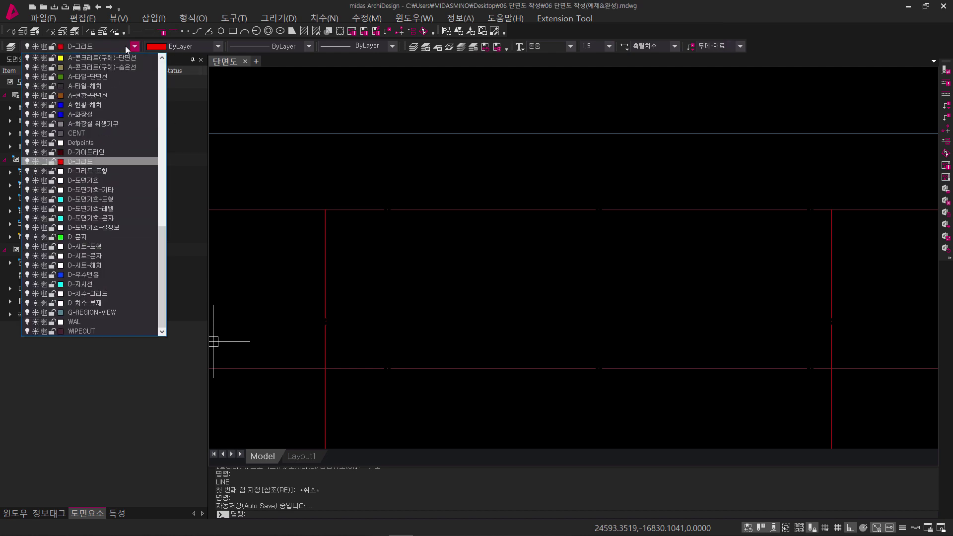
pyautogui.click(104, 294)
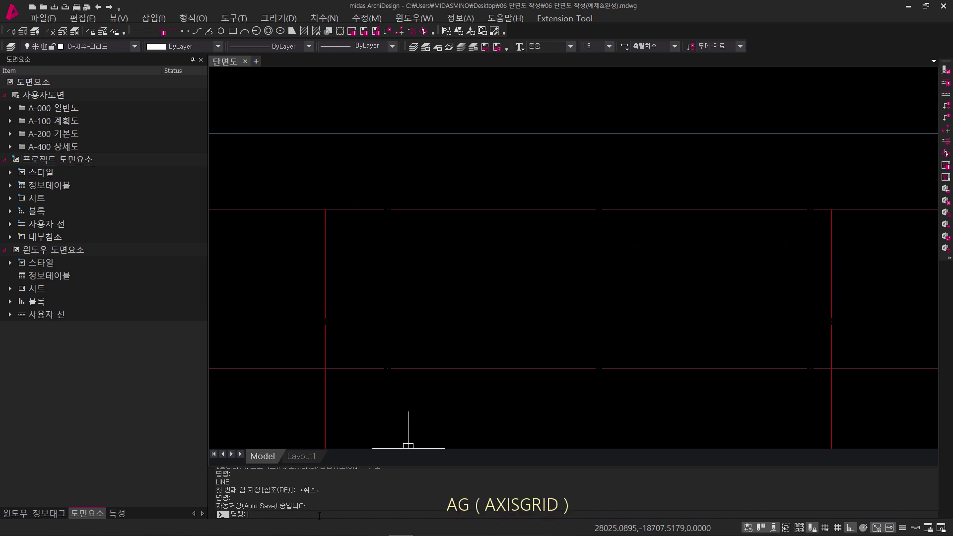
pyautogui.press('Return')
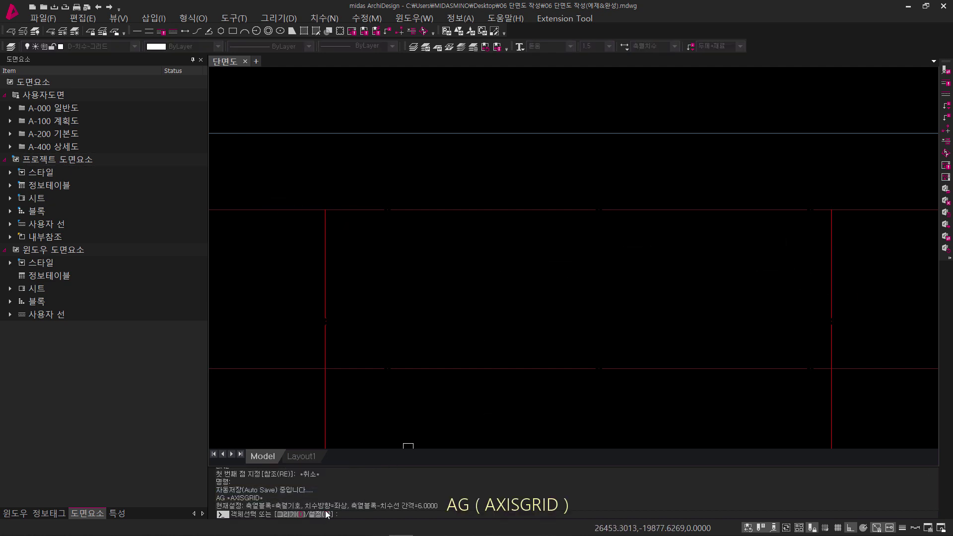
pyautogui.click(315, 513)
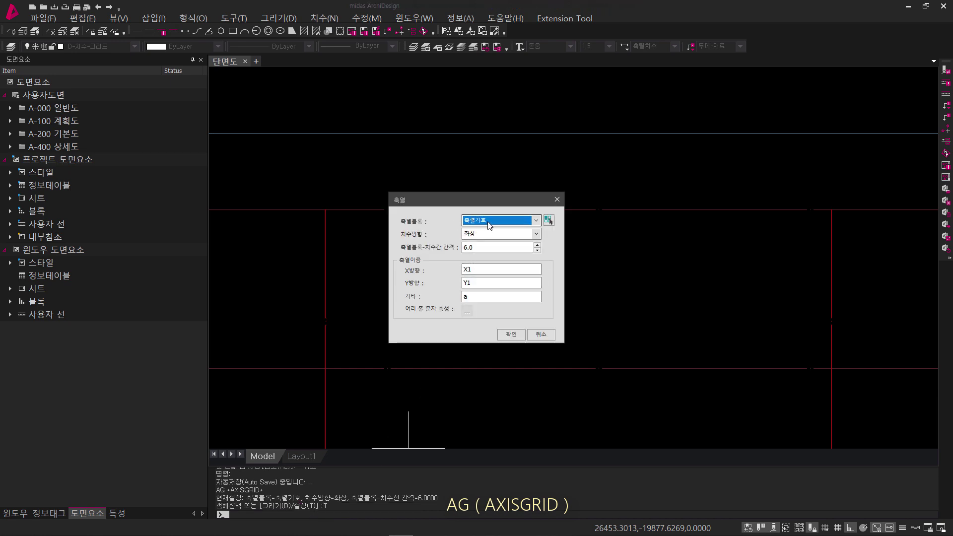
pyautogui.click(519, 222)
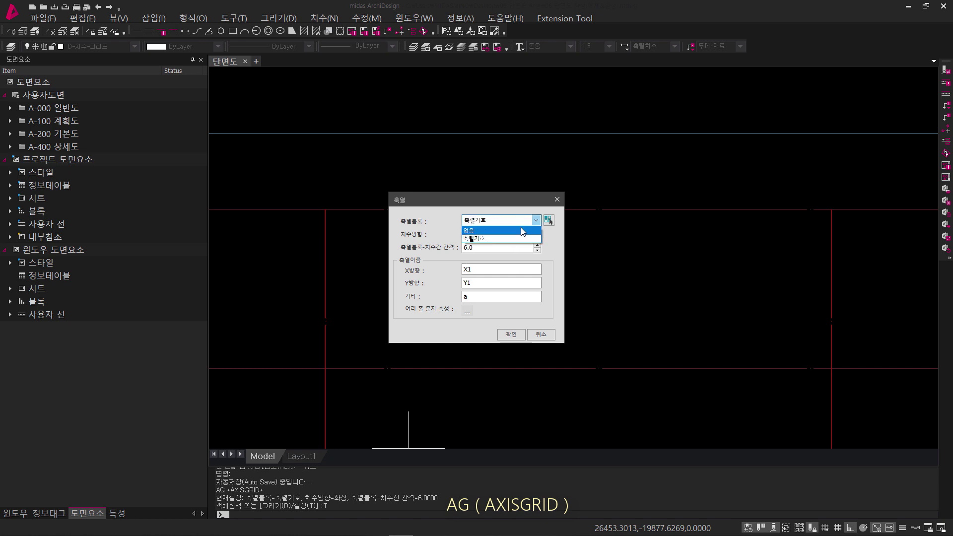
pyautogui.click(550, 225)
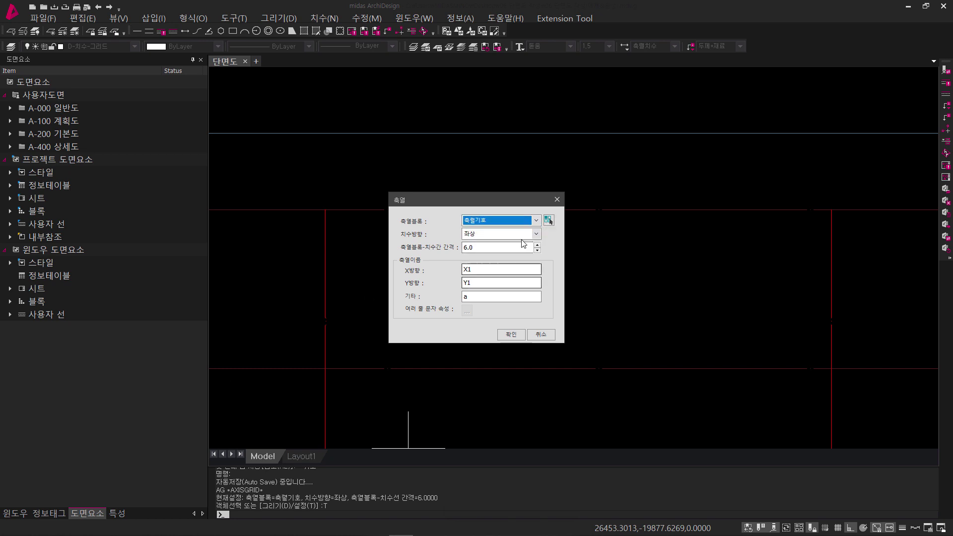
pyautogui.click(549, 221)
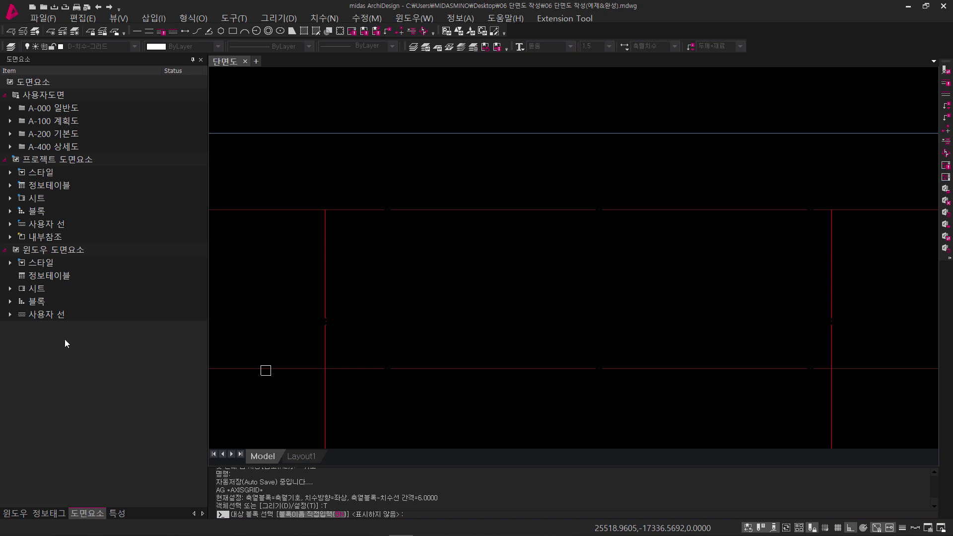
pyautogui.click(15, 212)
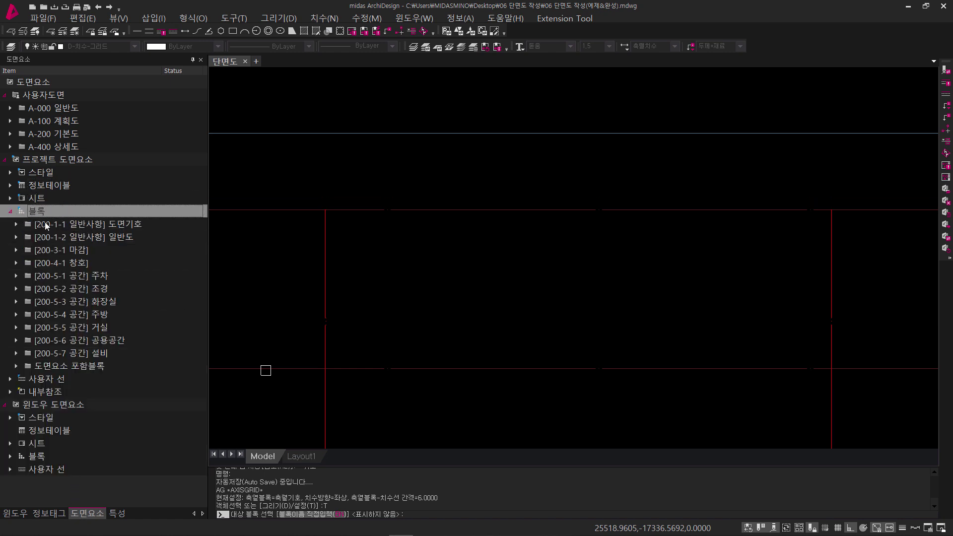
pyautogui.doubleClick(47, 224)
pyautogui.click(78, 468)
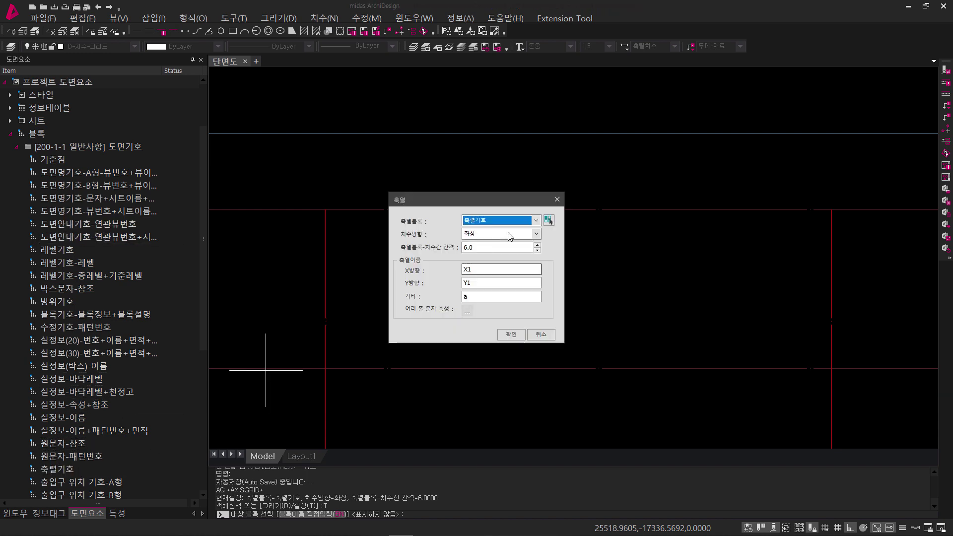
pyautogui.click(511, 334)
# Generate axis symbols and a grid dimension above the section's two vertical grid lines with AXISGRID.
pyautogui.press('Return')
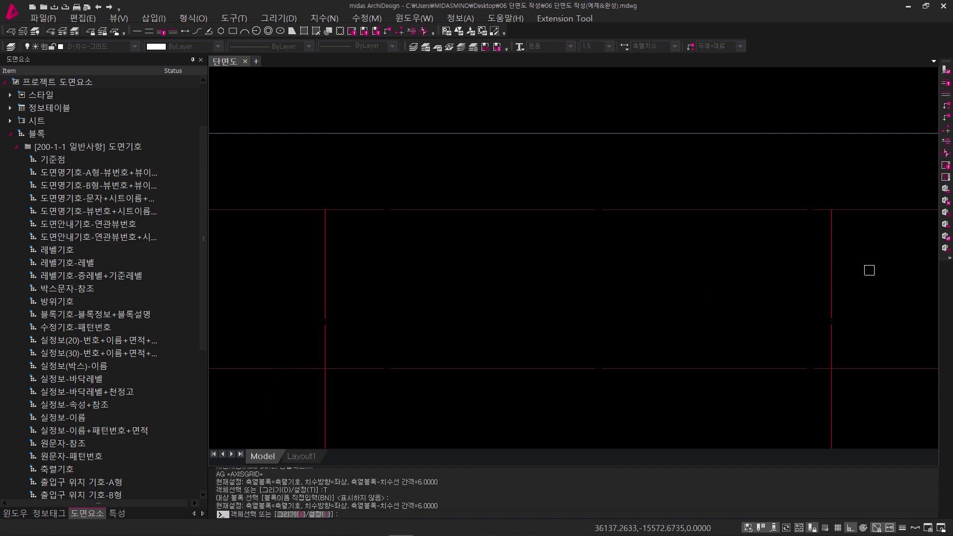
pyautogui.click(872, 270)
pyautogui.click(285, 249)
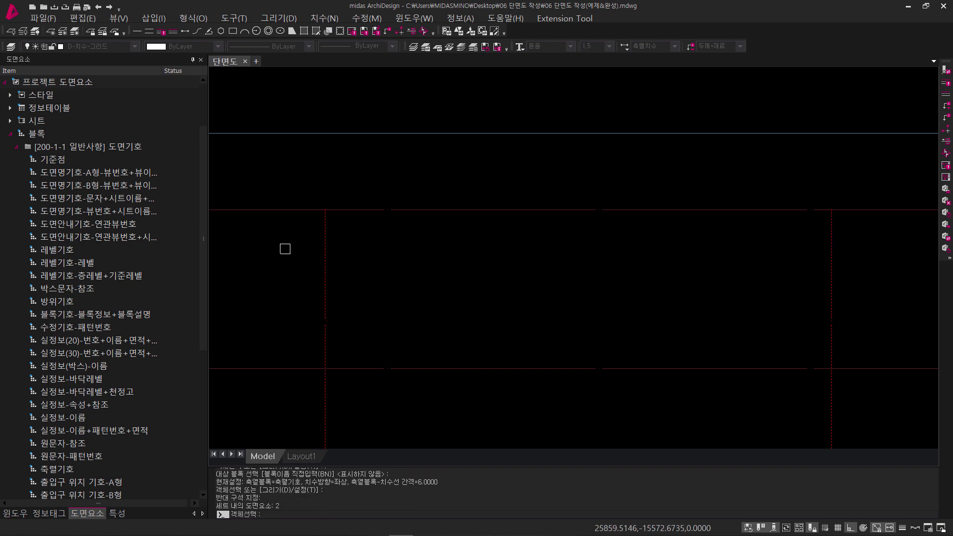
pyautogui.press('Return')
pyautogui.press('Escape')
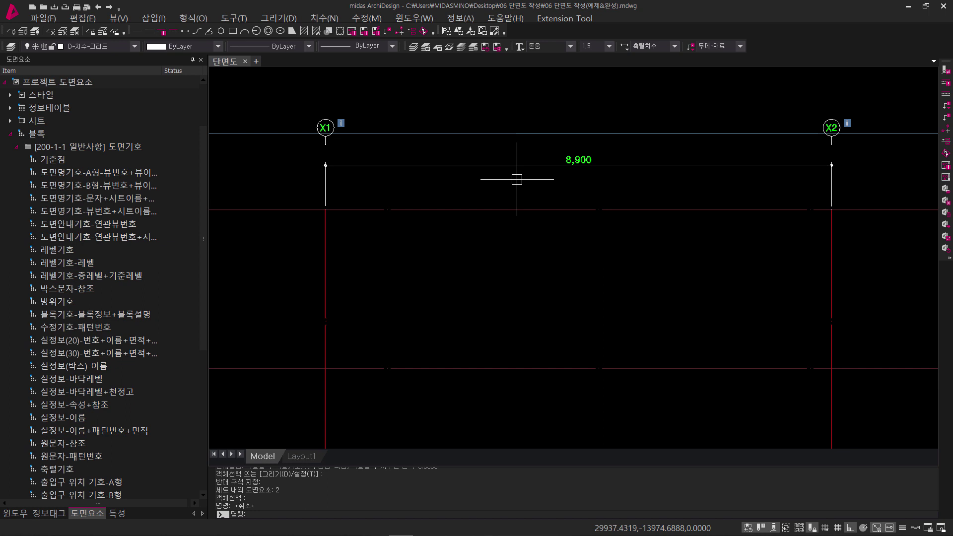
# Rename the left grid line's axis symbol to Y1, changing only the selected tag.
pyautogui.moveTo(516, 179); pyautogui.dragTo(518, 253, button='middle')
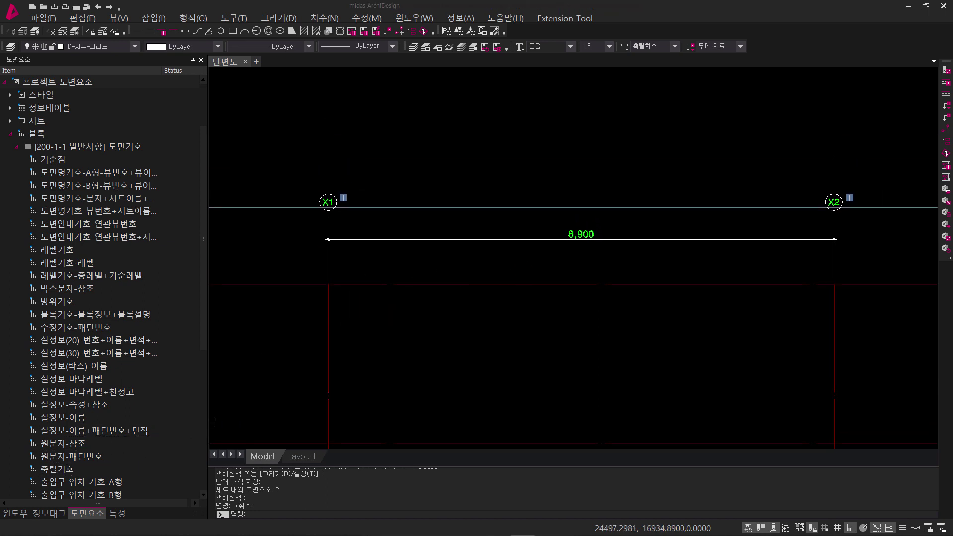
pyautogui.moveTo(314, 220); pyautogui.dragTo(340, 260, button='middle')
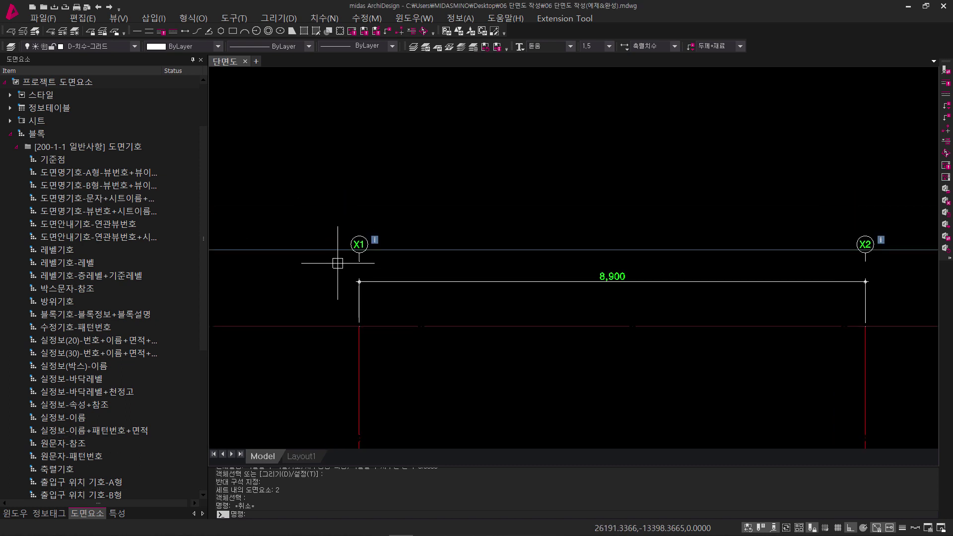
pyautogui.scroll(3, 329, 256)
pyautogui.scroll(2, 330, 256)
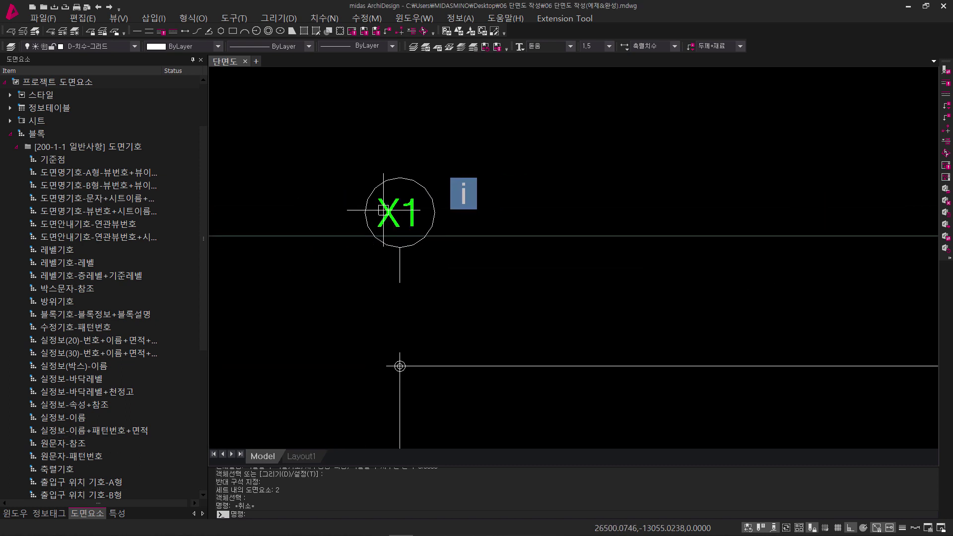
pyautogui.doubleClick(398, 227)
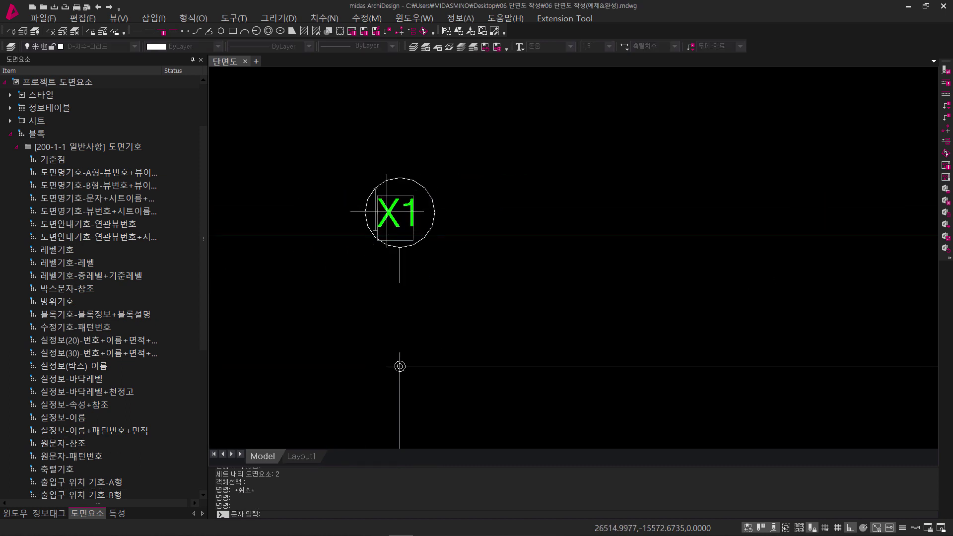
pyautogui.write('y1')
pyautogui.press('Return')
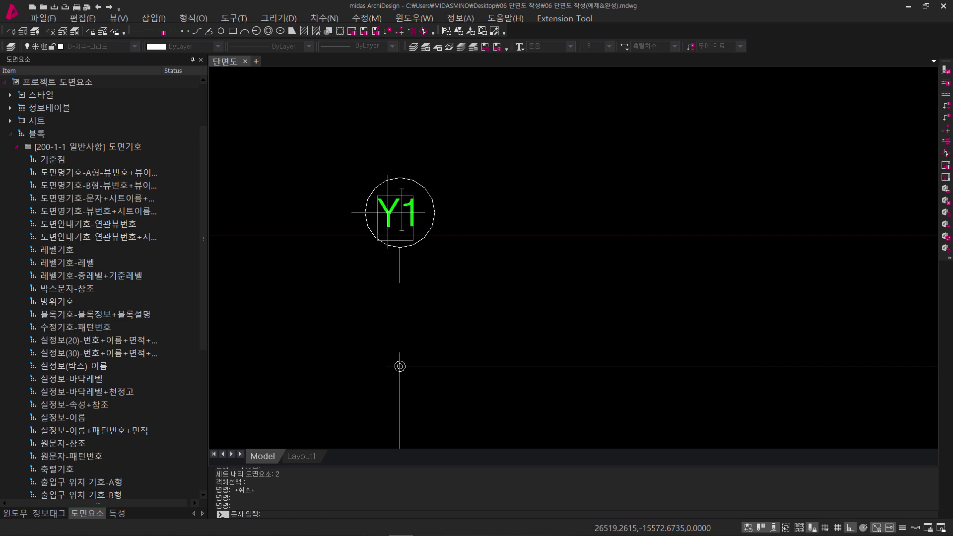
pyautogui.press('Return')
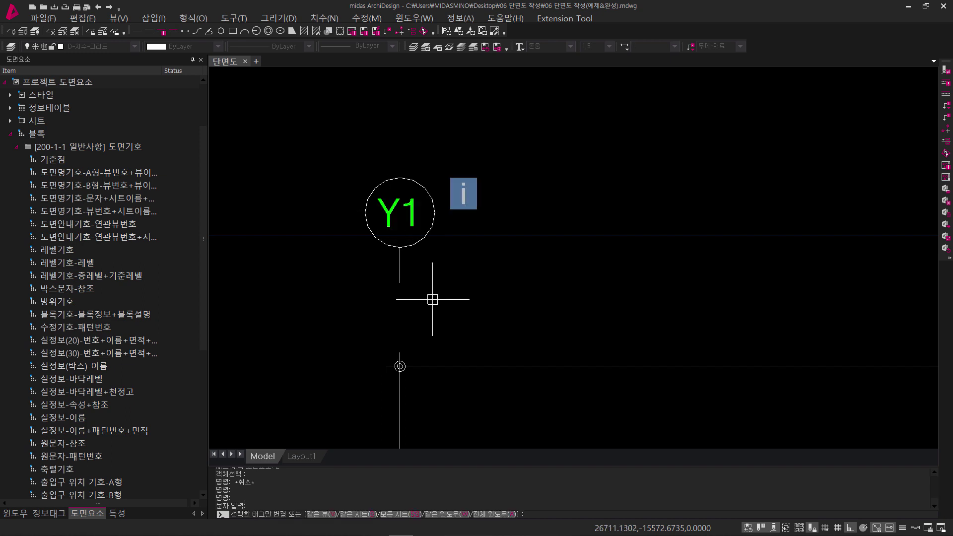
# Rename the right grid line's axis symbol to Y2, changing only the selected tag.
pyautogui.scroll(-3, 432, 299)
pyautogui.scroll(1, 389, 330)
pyautogui.scroll(3, 602, 300)
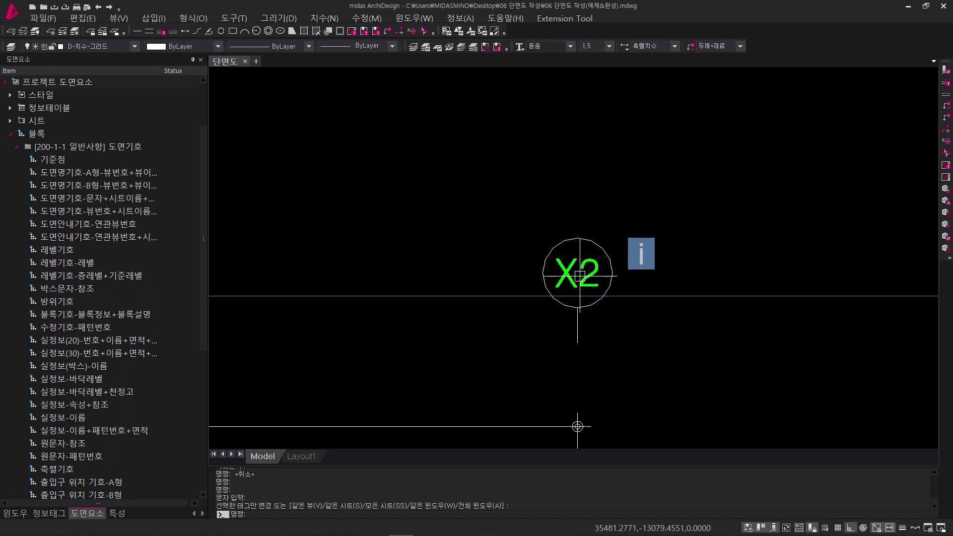
pyautogui.doubleClick(577, 426)
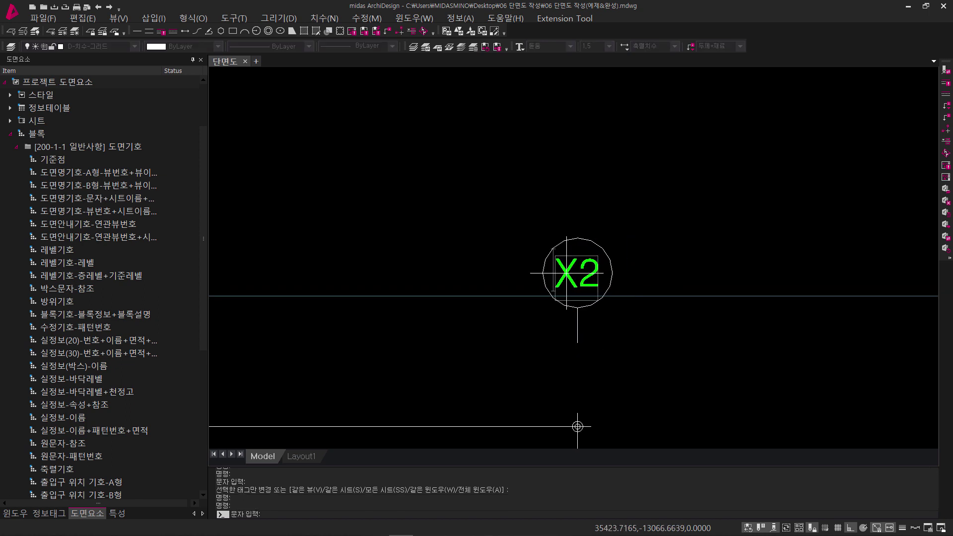
pyautogui.press('Delete')
pyautogui.write('y')
pyautogui.press('Return')
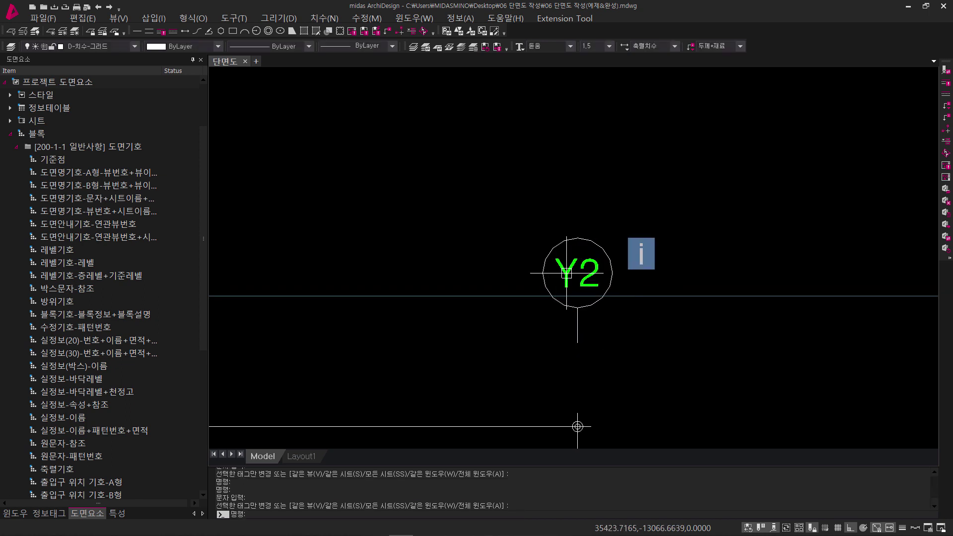
# Stretch the axis symbols, grid dimension and upper grid line ends 300 down, from the Y1 circle's top quadrant to its bottom quadrant.
pyautogui.scroll(-2, 576, 347)
pyautogui.moveTo(454, 311); pyautogui.dragTo(706, 272, button='middle')
pyautogui.scroll(-2, 668, 252)
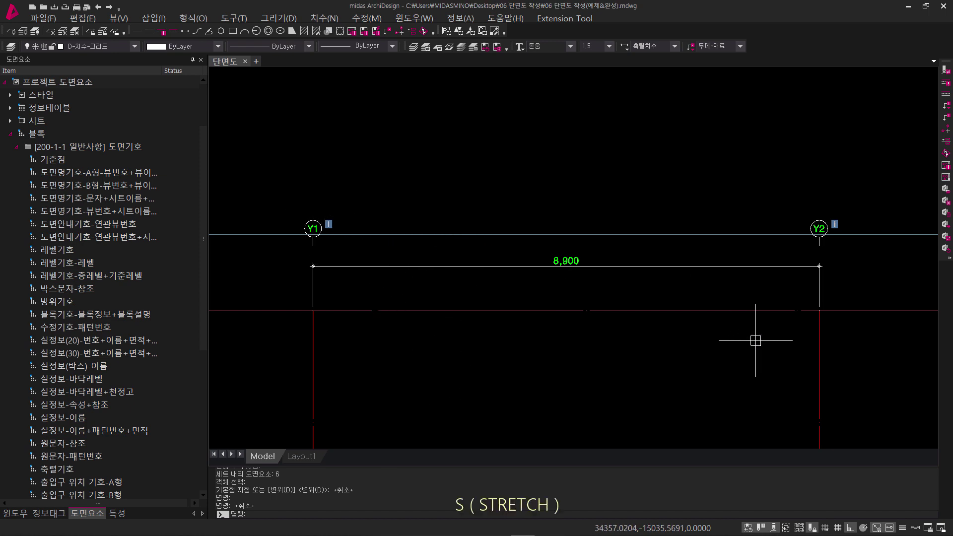
pyautogui.write('s')
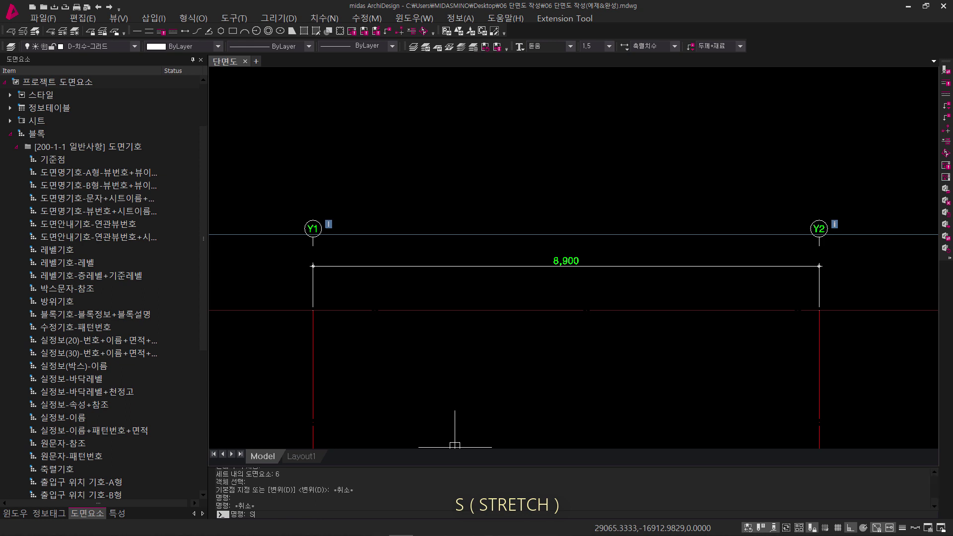
pyautogui.press('Return')
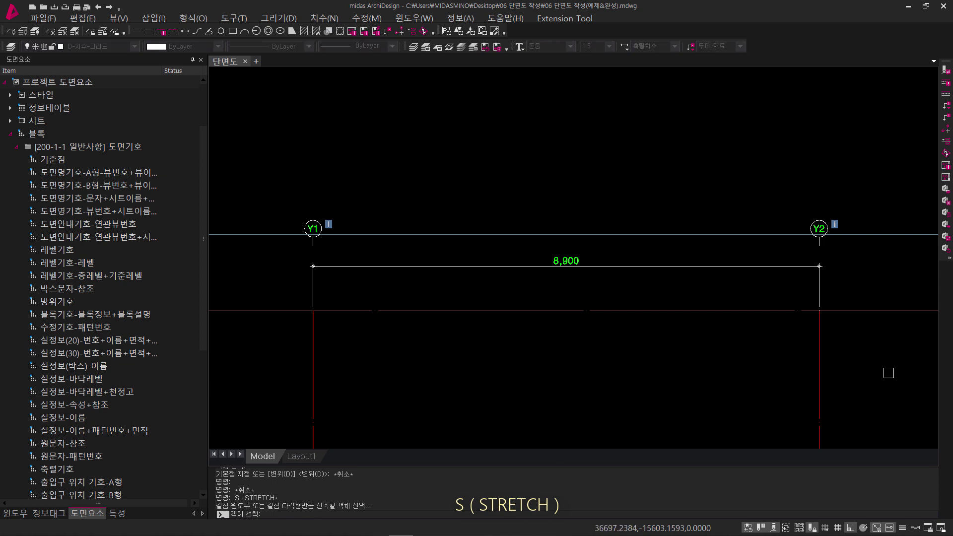
pyautogui.click(889, 373)
pyautogui.click(251, 170)
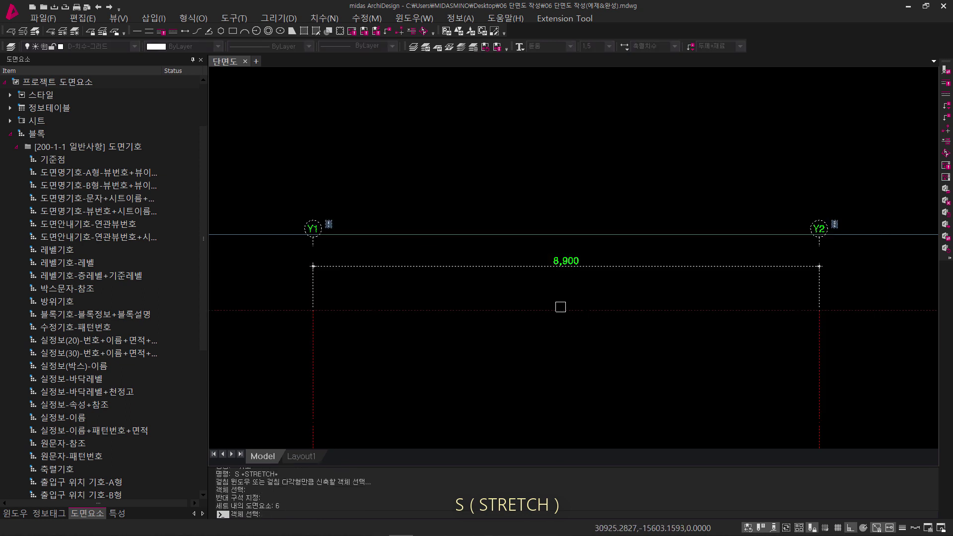
pyautogui.scroll(6, 315, 237)
pyautogui.press('Return')
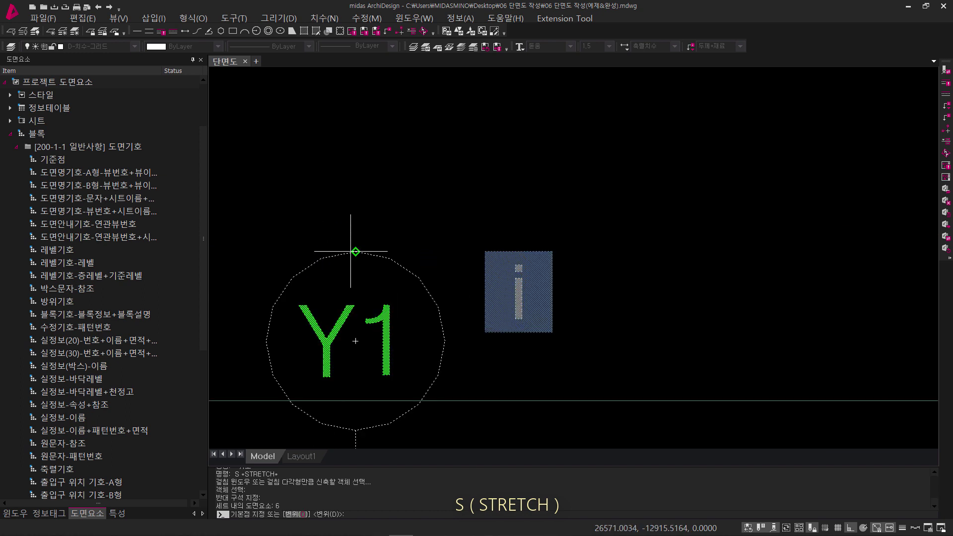
pyautogui.click(355, 252)
pyautogui.scroll(-5, 356, 258)
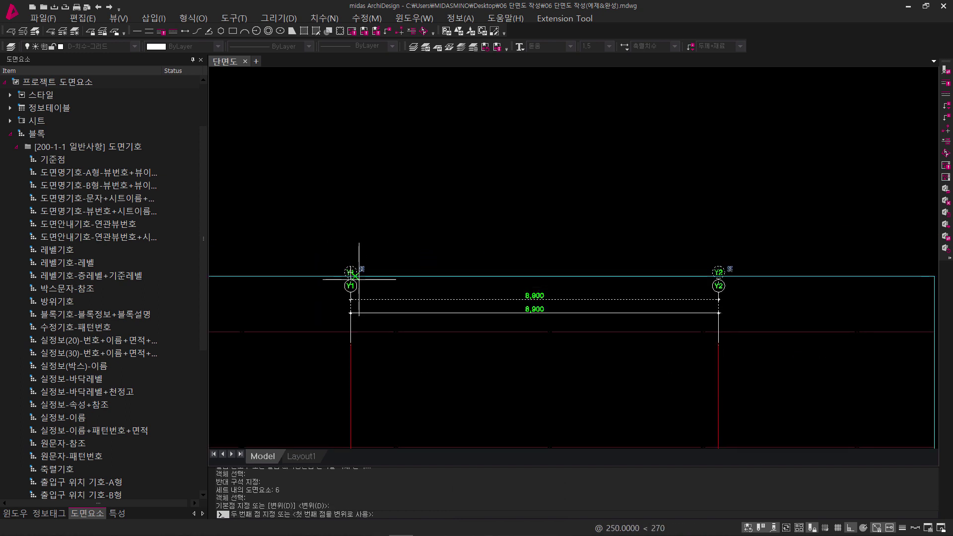
pyautogui.scroll(5, 347, 273)
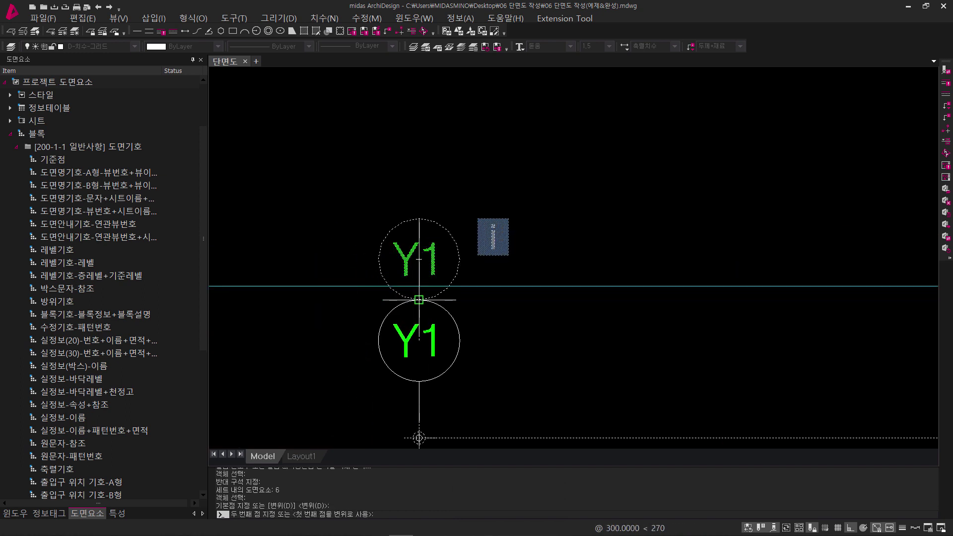
pyautogui.click(418, 300)
pyautogui.scroll(-3, 422, 297)
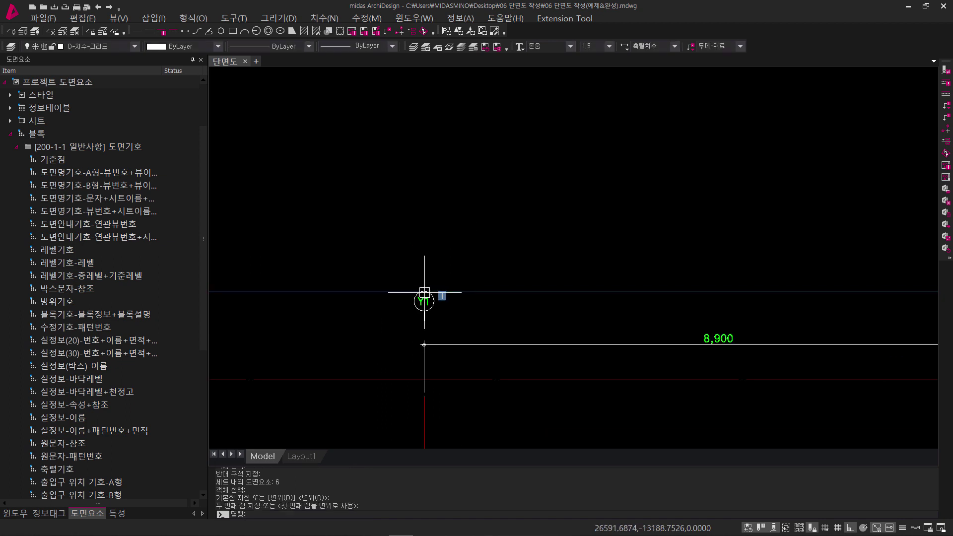
pyautogui.scroll(-3, 425, 292)
pyautogui.moveTo(530, 336); pyautogui.dragTo(404, 298, button='middle')
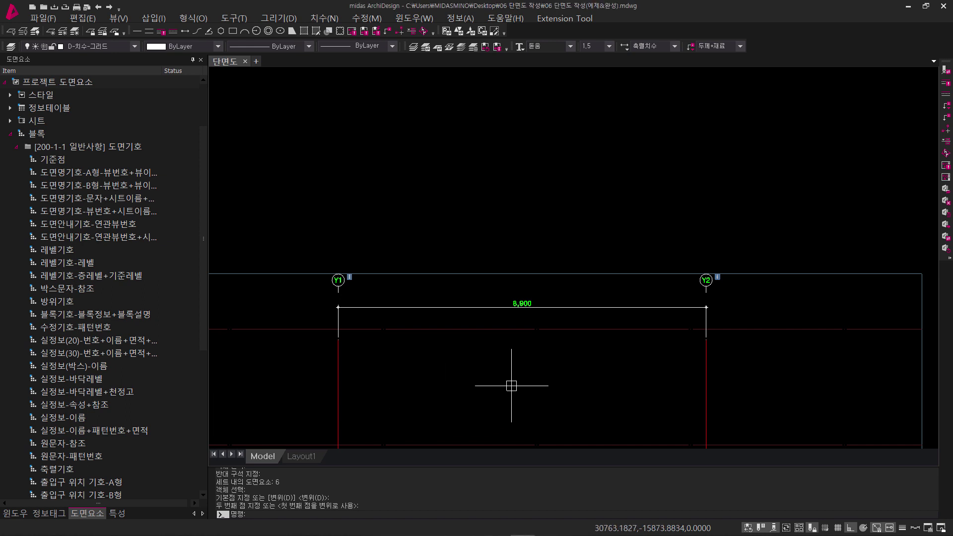
# Review the enabled object snap modes in the OSNAP settings, including the quadrant snap.
pyautogui.scroll(3, 506, 365)
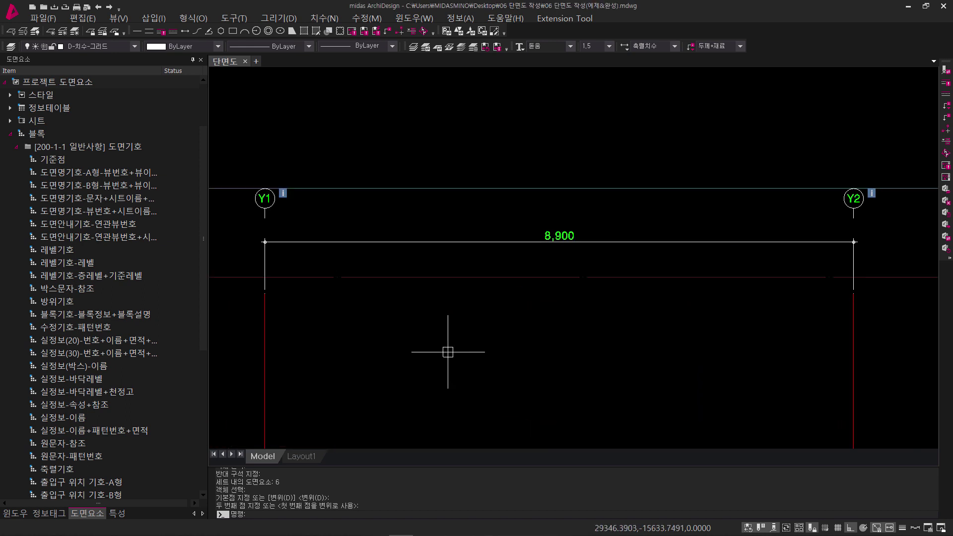
pyautogui.write('S')
pyautogui.press('Return')
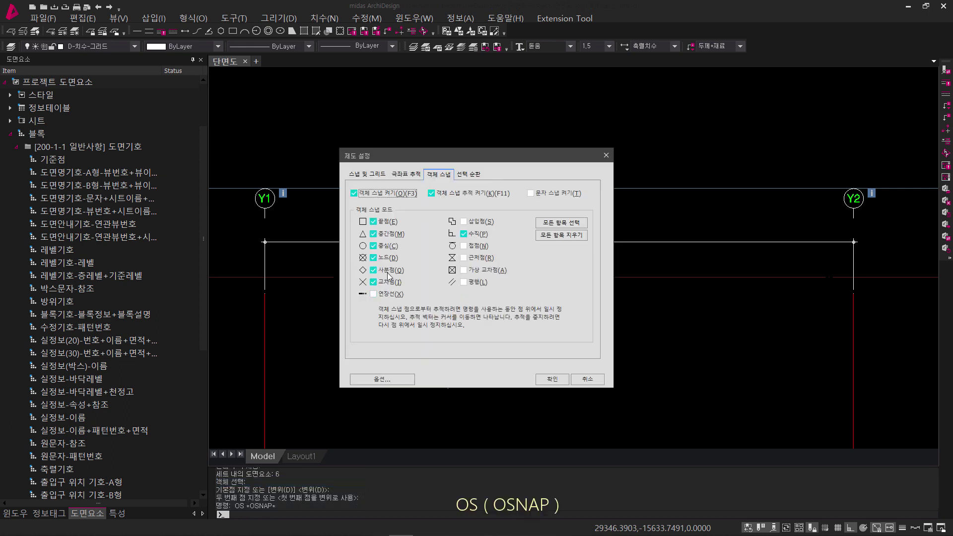
pyautogui.click(552, 378)
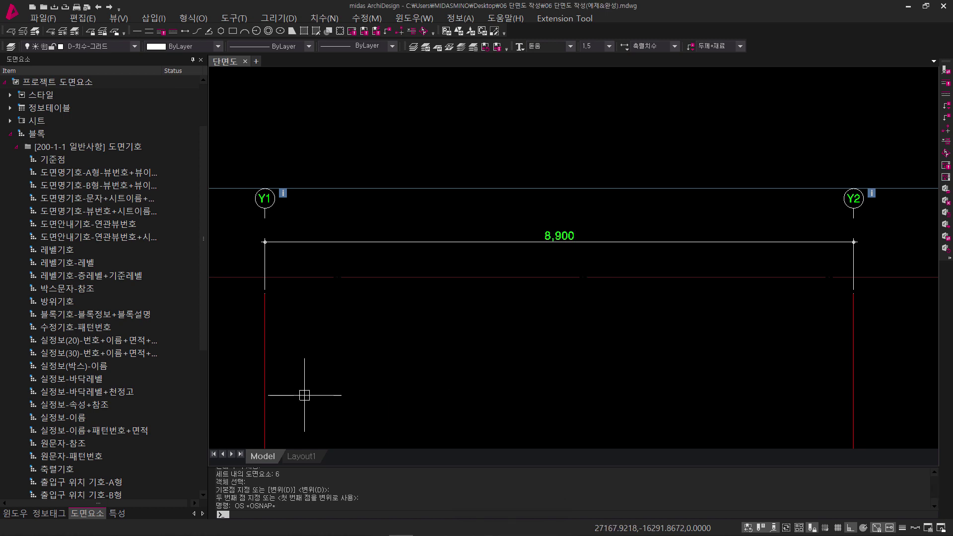
pyautogui.hotkey('ctrl', 'z')
pyautogui.hotkey('ctrl', 'z')
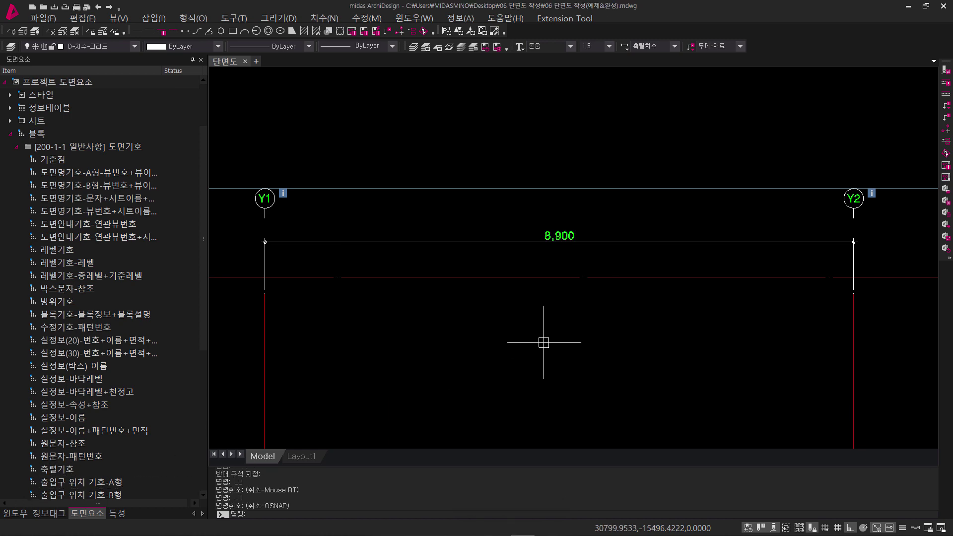
pyautogui.scroll(-4, 490, 351)
pyautogui.moveTo(511, 244); pyautogui.dragTo(549, 142, button='middle')
pyautogui.scroll(-3, 496, 191)
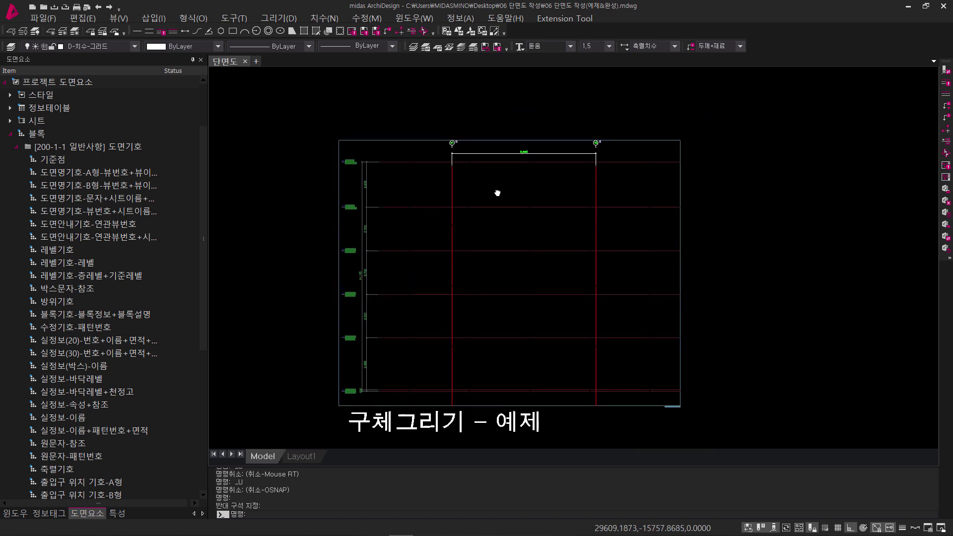
pyautogui.click(412, 231)
pyautogui.click(397, 206)
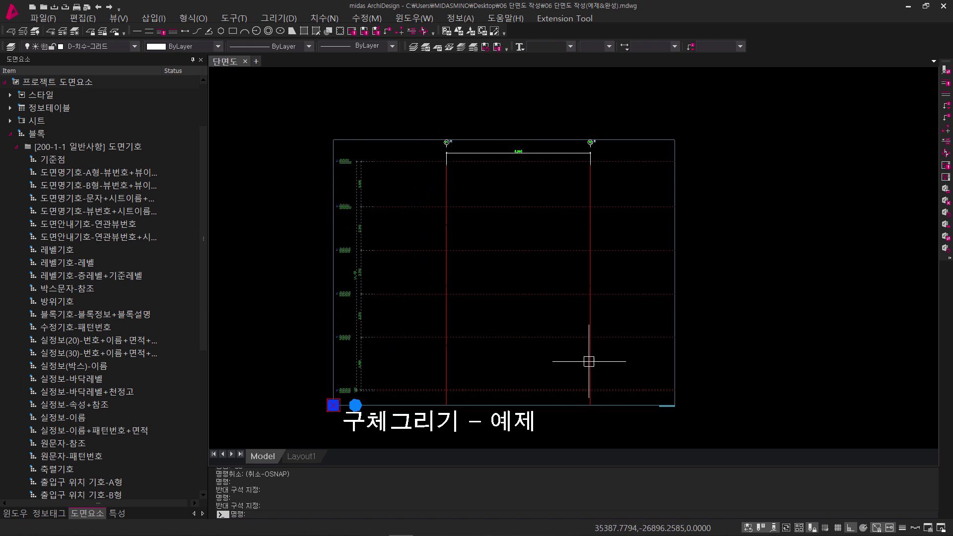
pyautogui.moveTo(576, 370); pyautogui.dragTo(585, 359, button='middle')
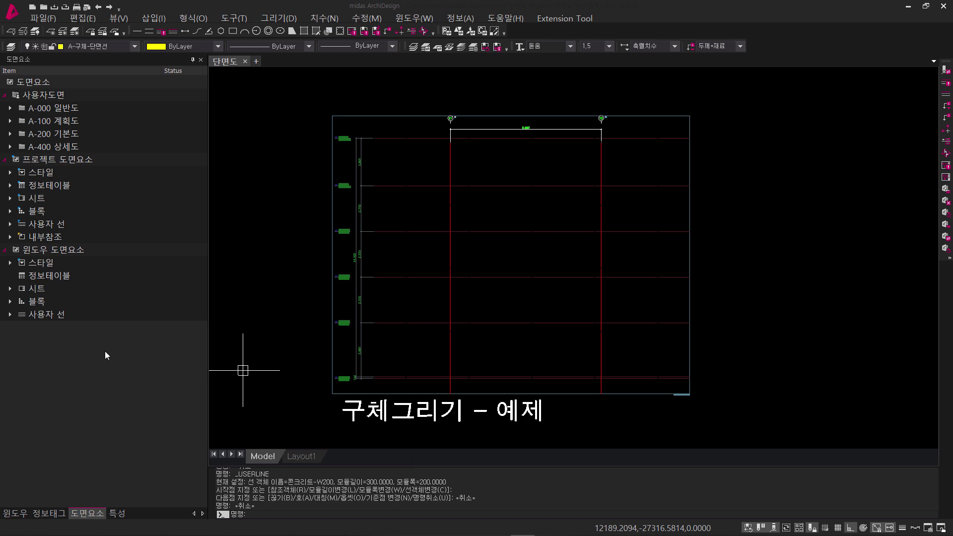
# Start a user line with 콘크리트-W200 from the project's [200-2-1 구조] group and set its module width to 600.
pyautogui.click(9, 223)
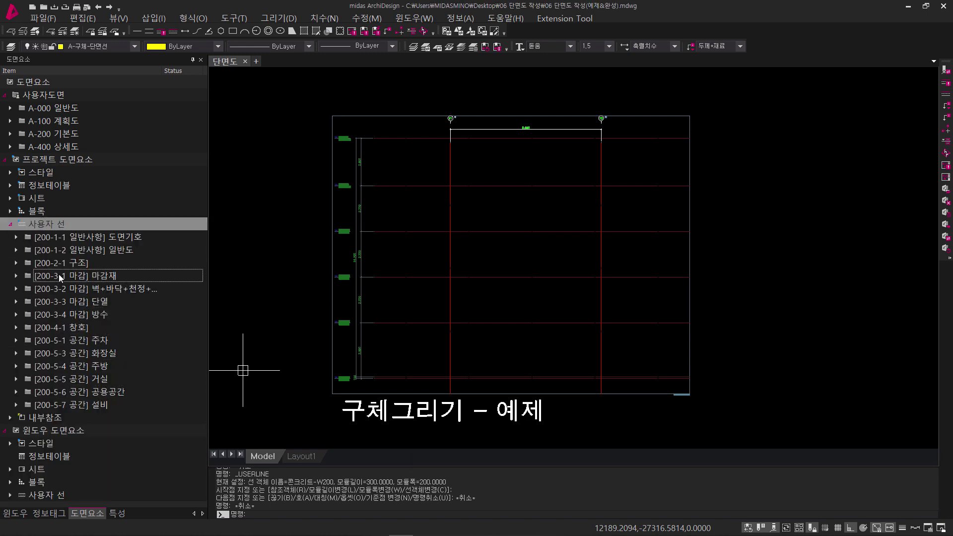
pyautogui.click(15, 261)
pyautogui.click(88, 481)
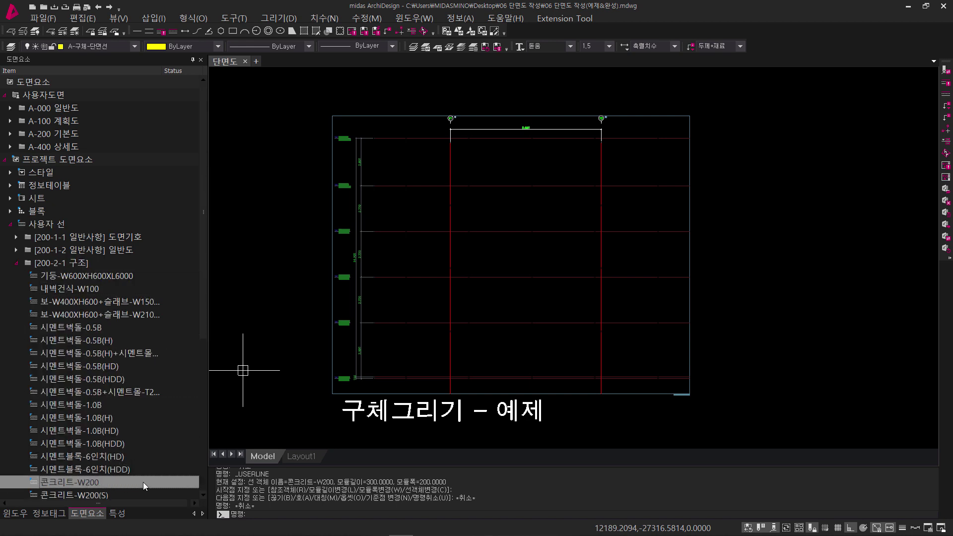
pyautogui.press('Return')
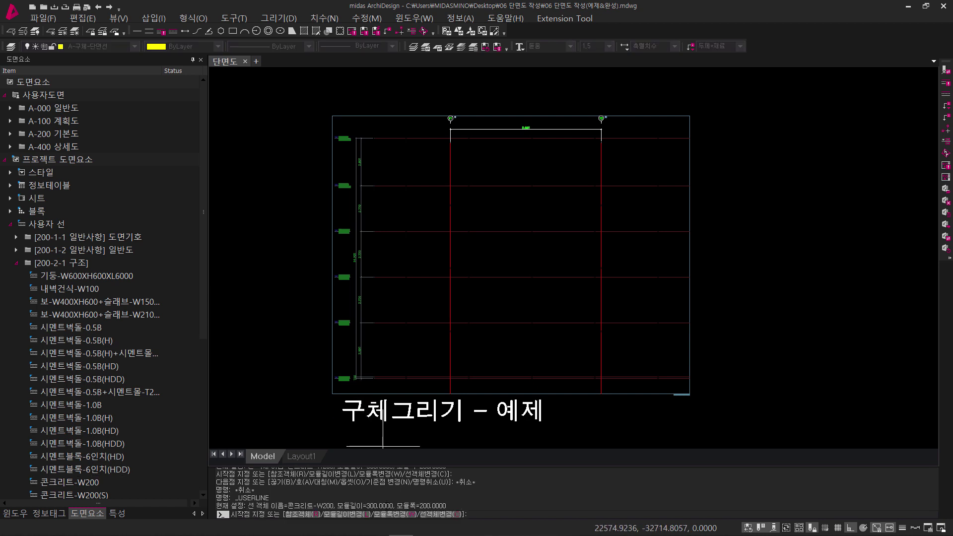
pyautogui.click(388, 517)
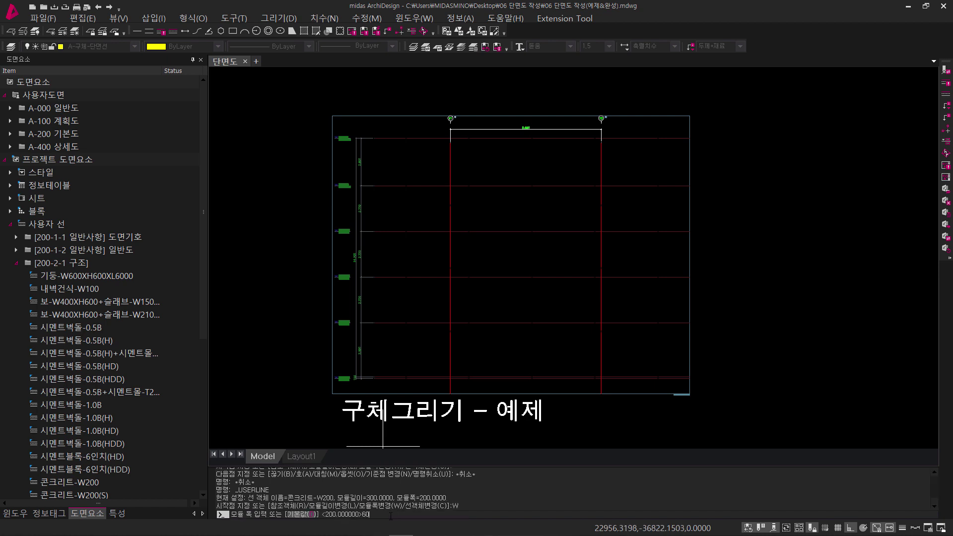
pyautogui.press('Return')
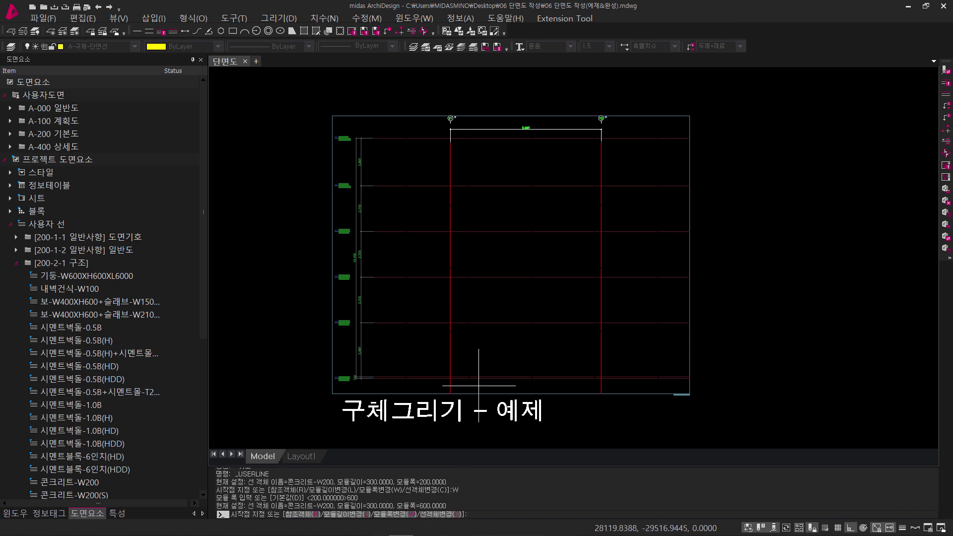
# Start the user line where grid line Y1 crosses the 지상1층 SL line and switch its baseline so the thickness lies below.
pyautogui.scroll(5, 447, 363)
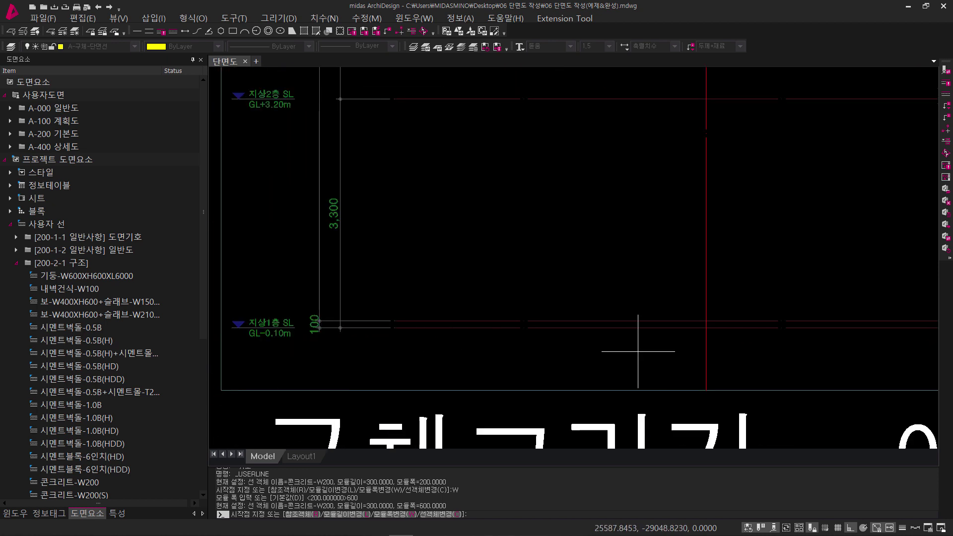
pyautogui.scroll(3, 710, 324)
pyautogui.moveTo(670, 336); pyautogui.dragTo(444, 285, button='middle')
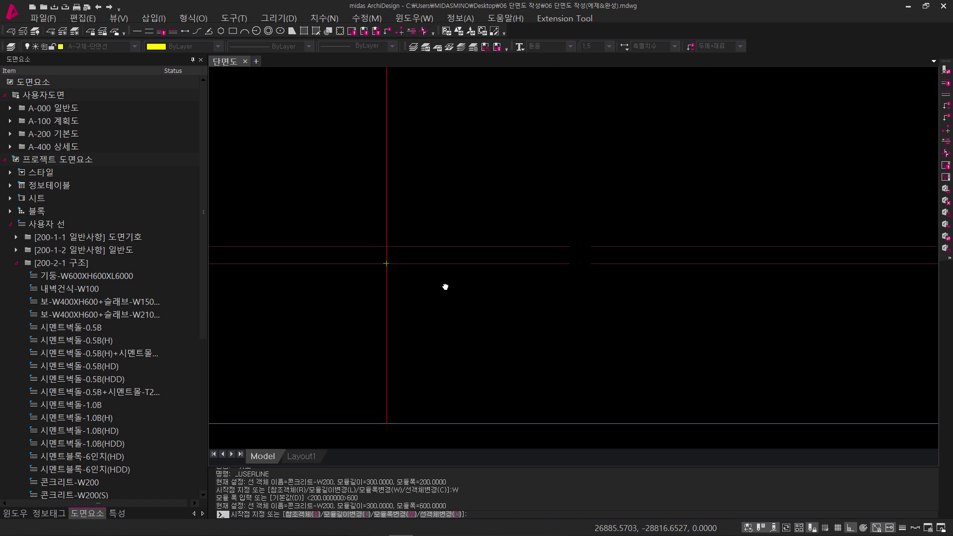
pyautogui.click(386, 263)
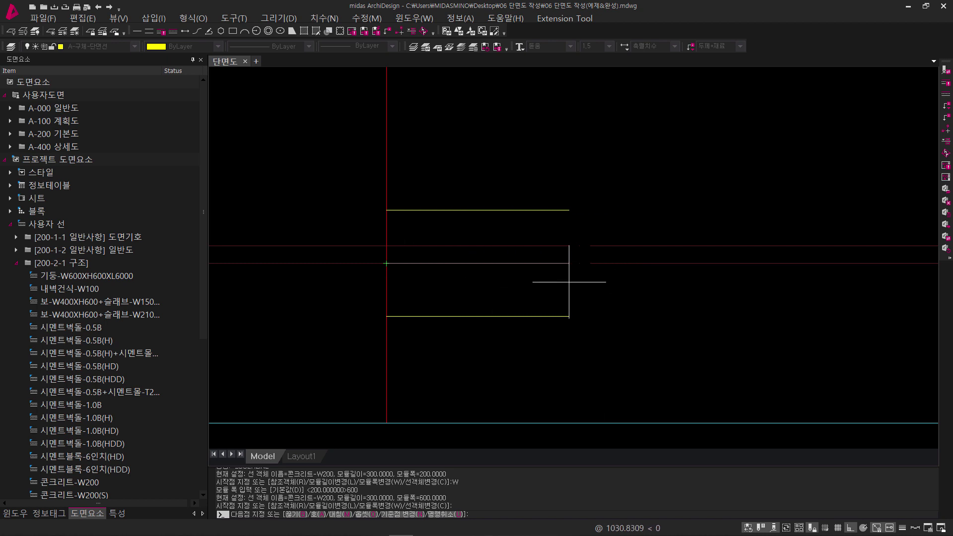
pyautogui.press('`')
pyautogui.press('`')
pyautogui.press('`')
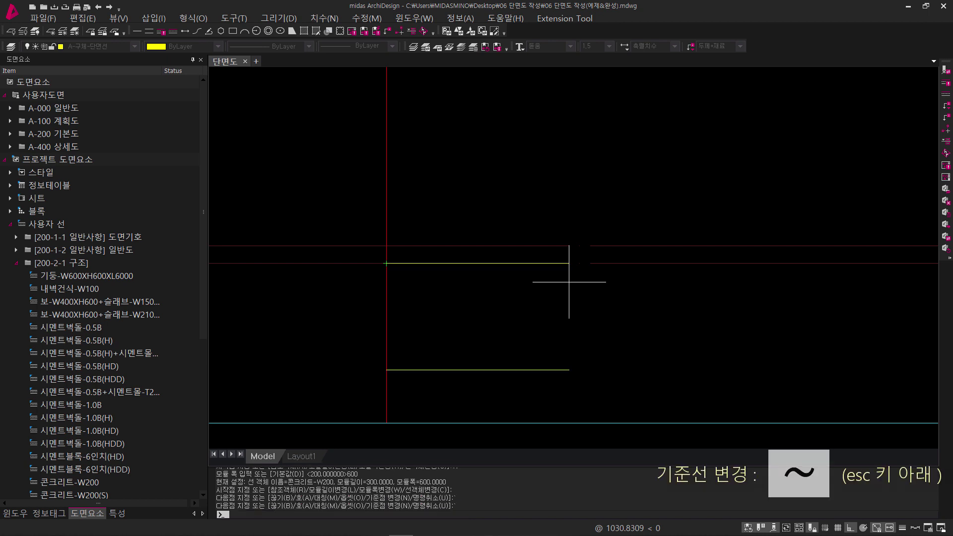
pyautogui.press('`')
pyautogui.press('`')
pyautogui.press('`')
pyautogui.press('`')
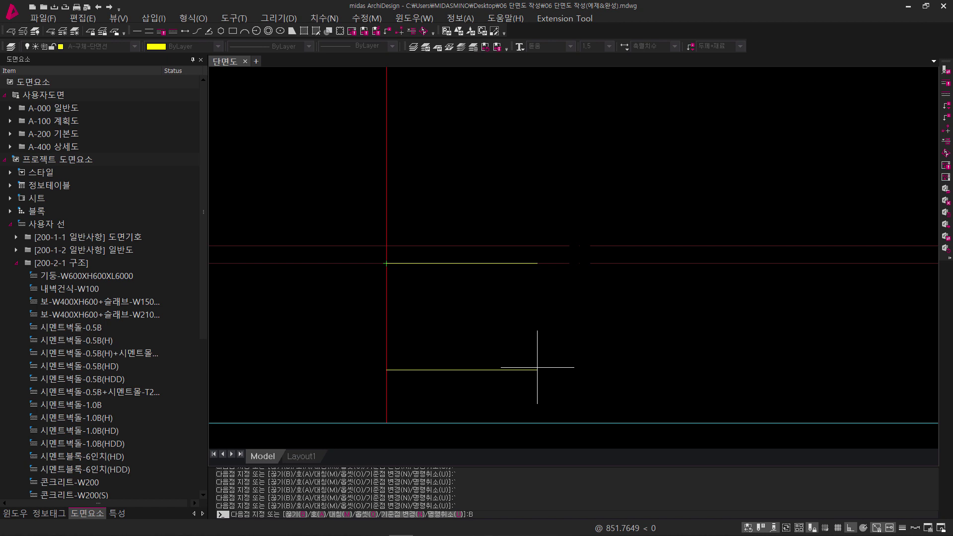
# Break the user line, restart it 175 left of the grid intersection and draw the concrete 7525 to the right.
pyautogui.write('B')
pyautogui.press('Return')
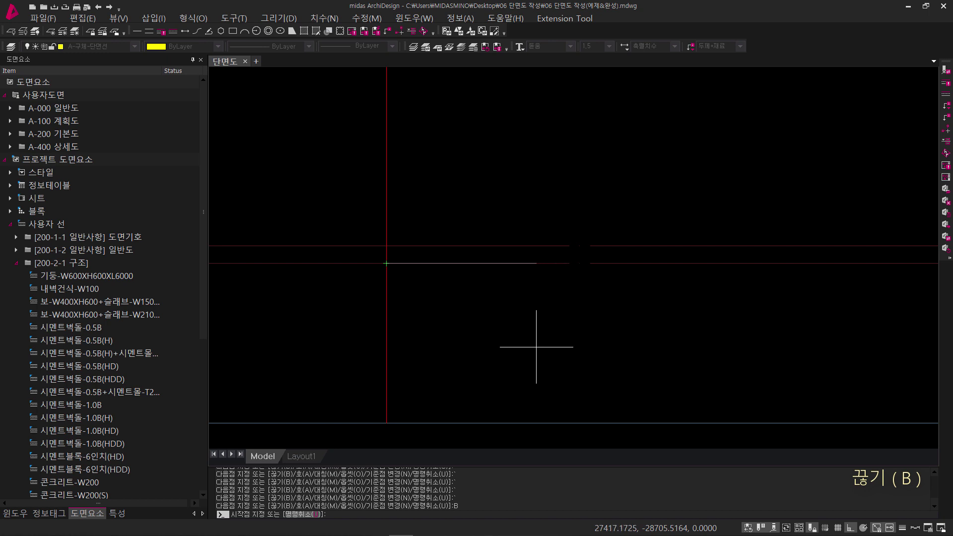
pyautogui.write('-175')
pyautogui.press('Return')
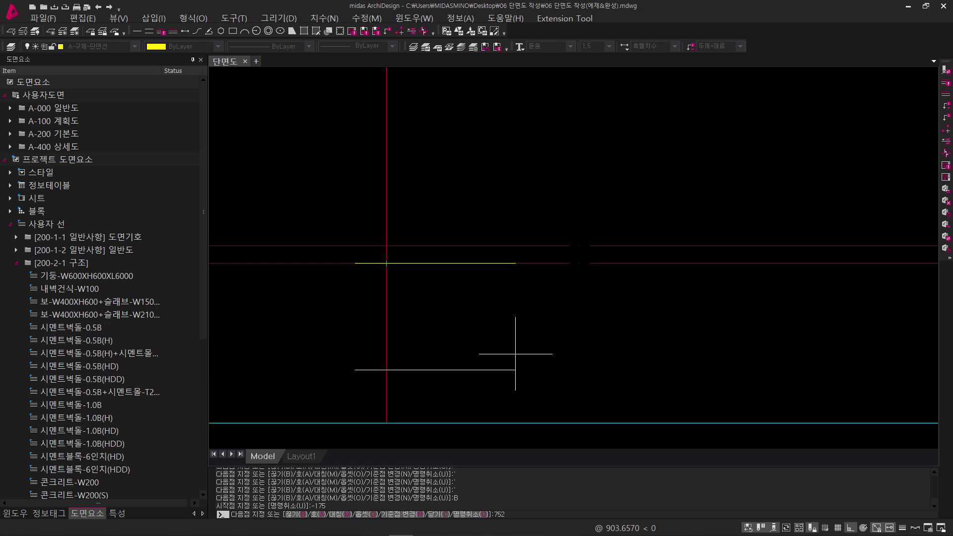
pyautogui.press('Return')
pyautogui.scroll(-5, 515, 354)
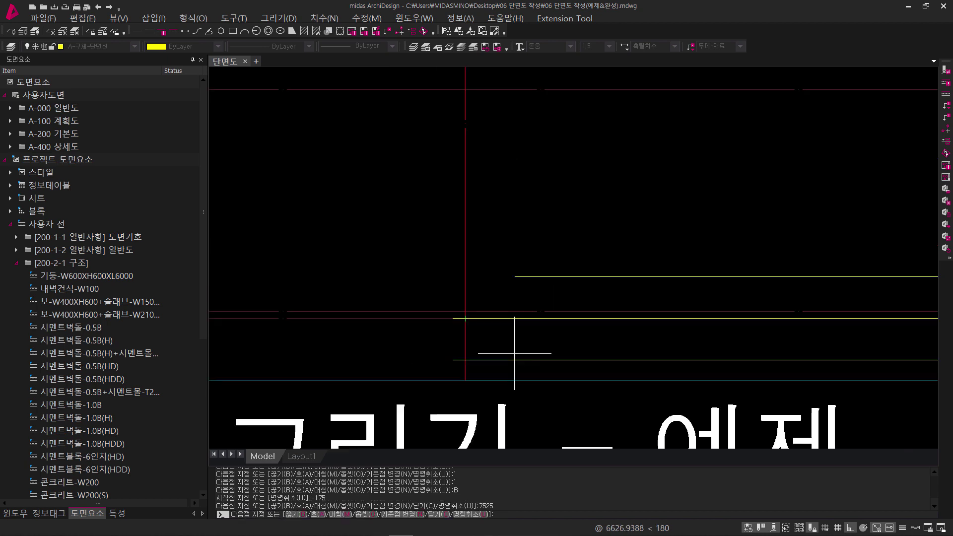
pyautogui.moveTo(685, 337); pyautogui.dragTo(539, 367, button='middle')
pyautogui.press('Return')
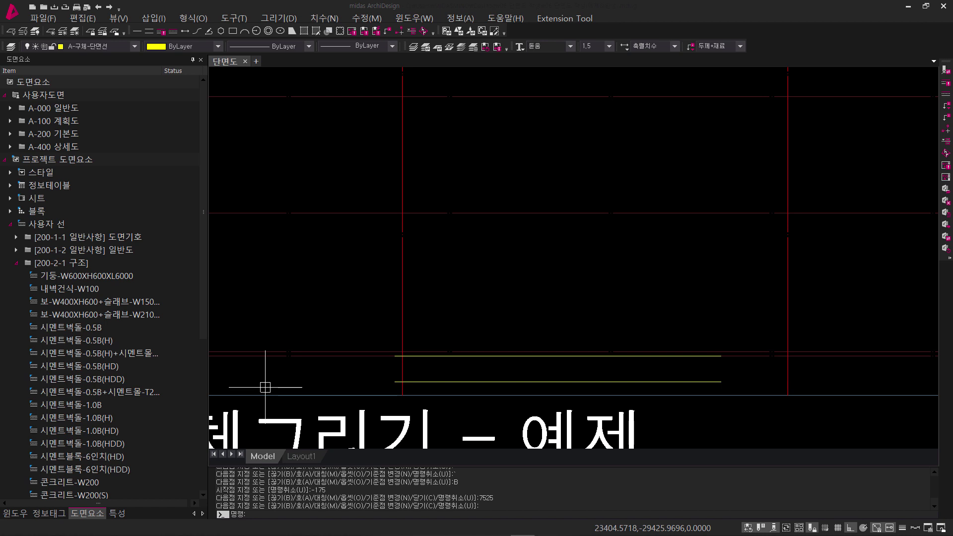
# Start a new 콘크리트-W200 user line and set its module width to 150.
pyautogui.moveTo(406, 343); pyautogui.dragTo(362, 366, button='middle')
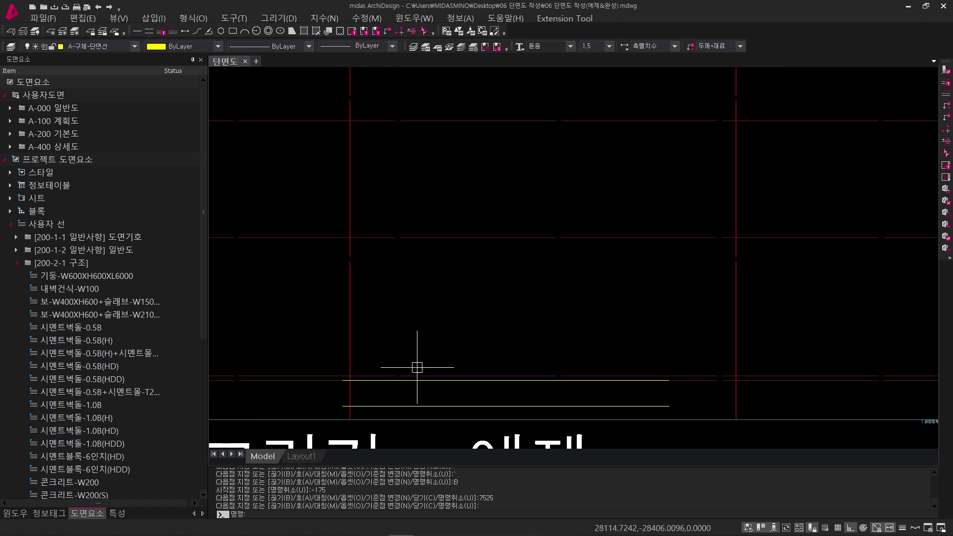
pyautogui.write('L')
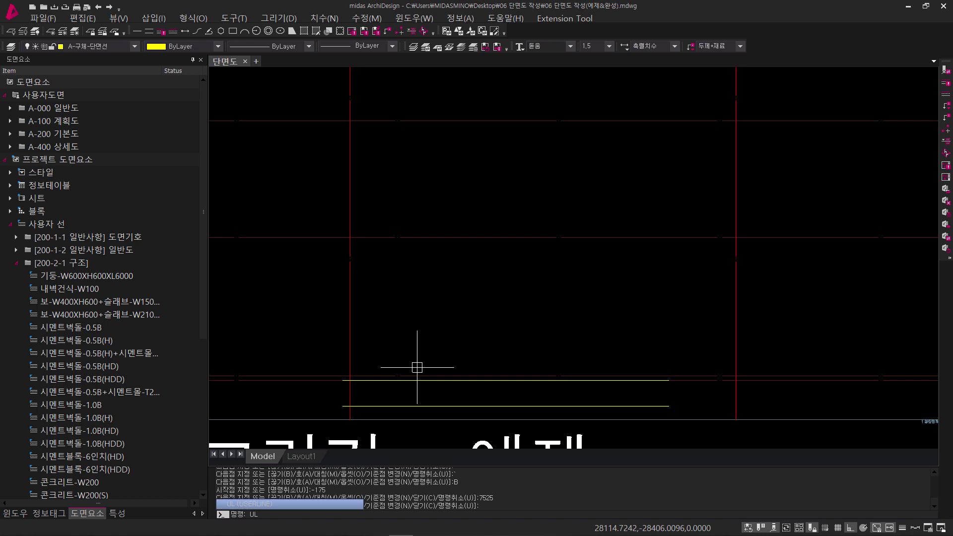
pyautogui.press('Return')
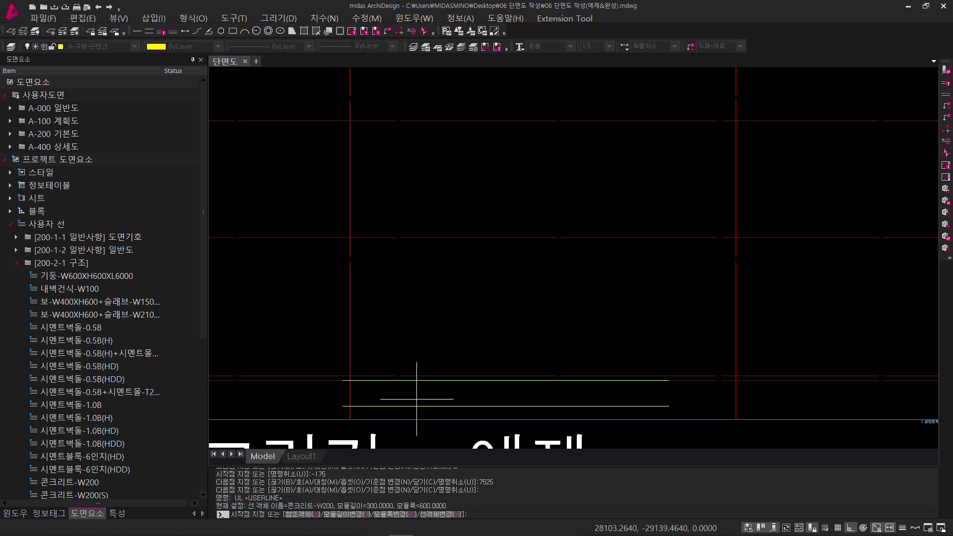
pyautogui.click(398, 515)
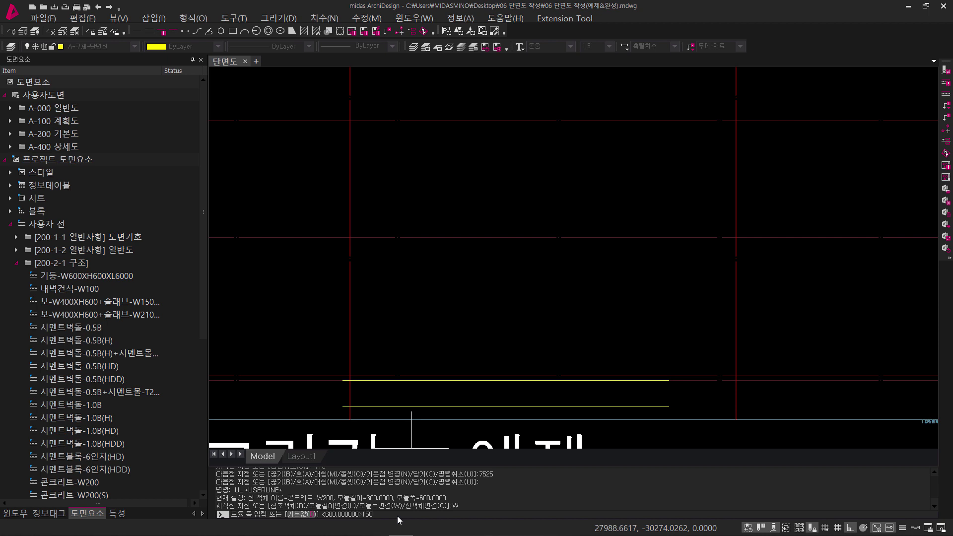
pyautogui.press('Return')
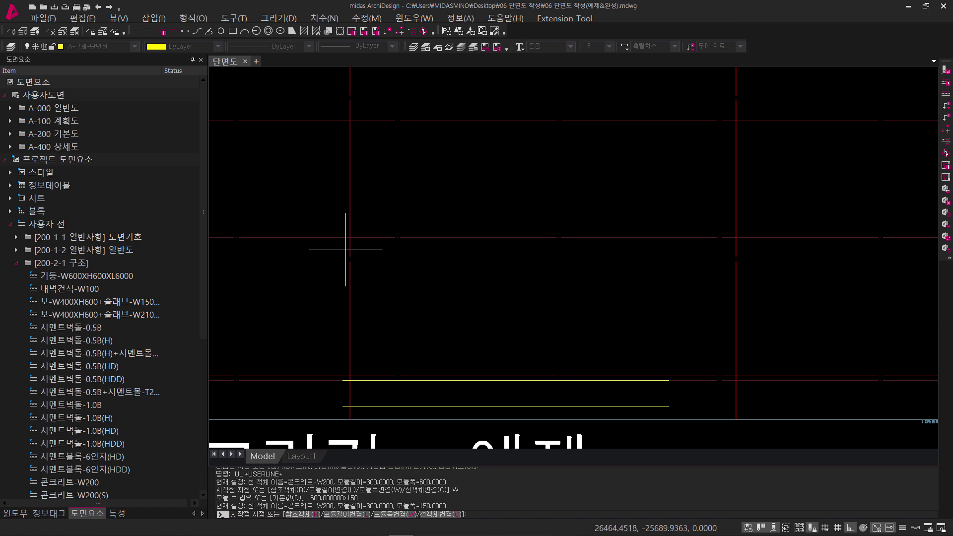
# Draw the slab along the 지상2층 SL line from grid line Y1 to Y2, with its thickness below the level line.
pyautogui.click(349, 237)
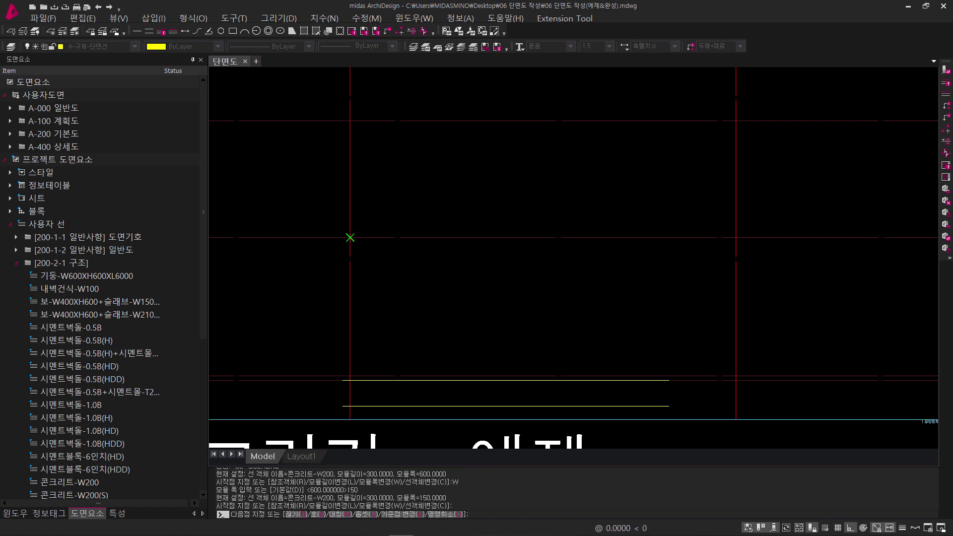
pyautogui.press('`')
pyautogui.press('`')
pyautogui.press('`')
pyautogui.press('`')
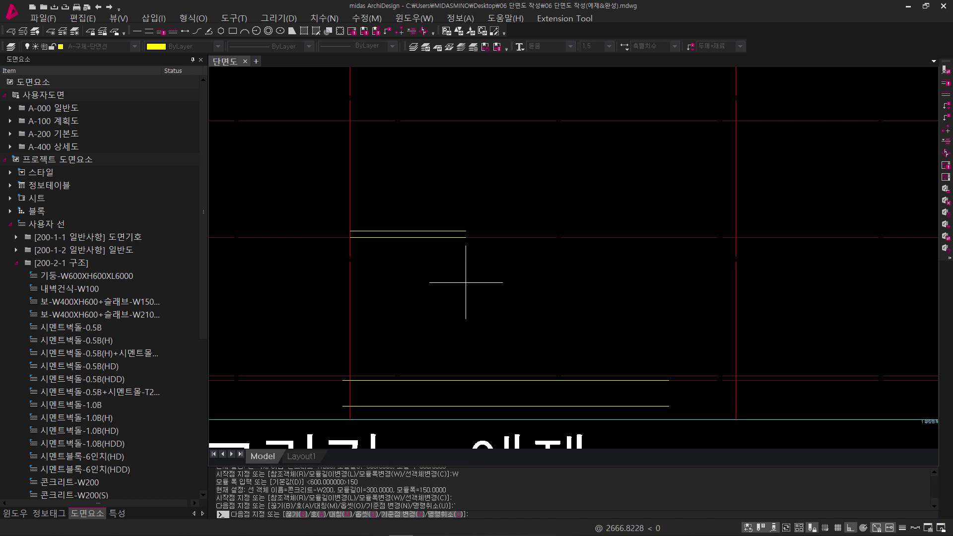
pyautogui.click(735, 237)
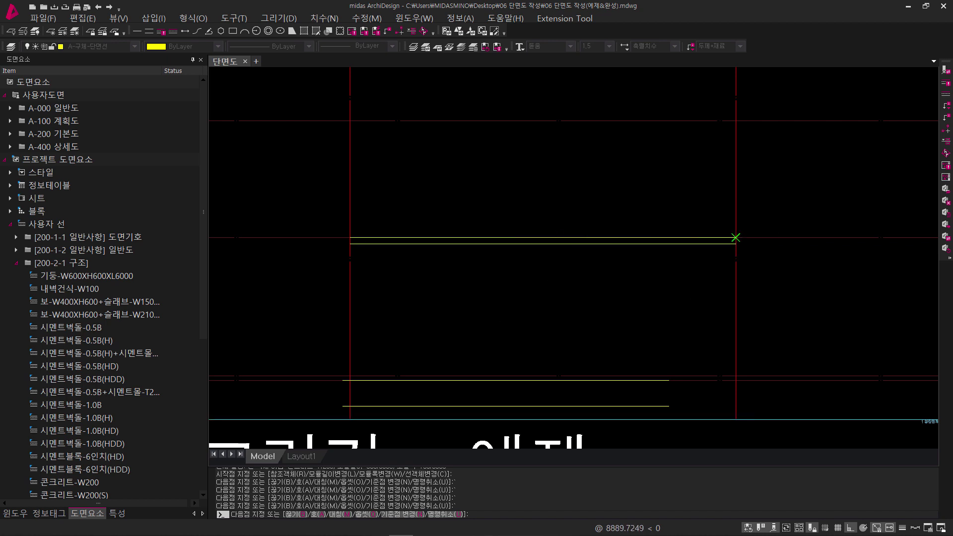
pyautogui.press('Return')
# Use multiple copy (MCOPY) on the 지상2층 slab, copying it from its grid line Y1 end up to the 지상3층 SL line.
pyautogui.moveTo(622, 278)
pyautogui.mouseDown(button='middle')
pyautogui.moveTo(583, 392)
pyautogui.moveTo(573, 353)
pyautogui.mouseUp(button='middle')
pyautogui.scroll(-2, 582, 384)
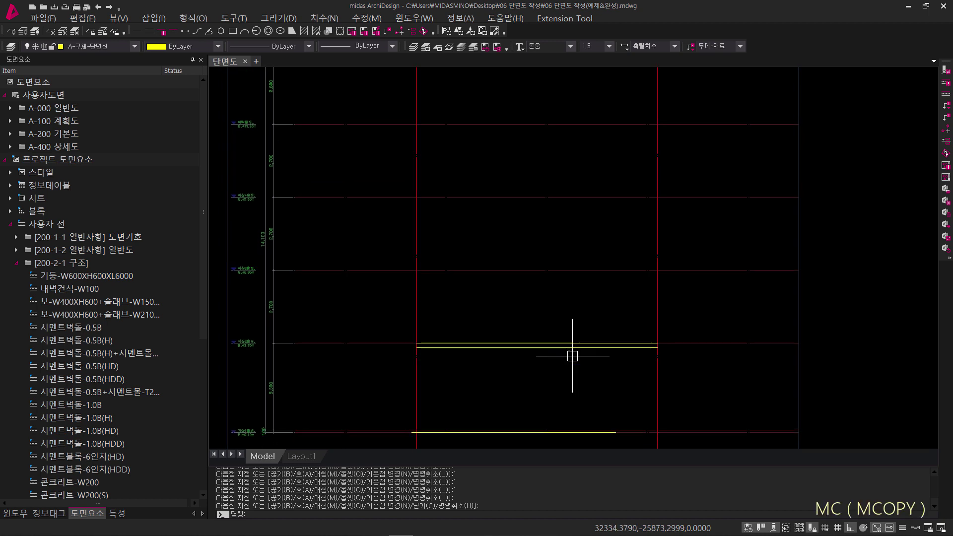
pyautogui.write('MC')
pyautogui.press('Return')
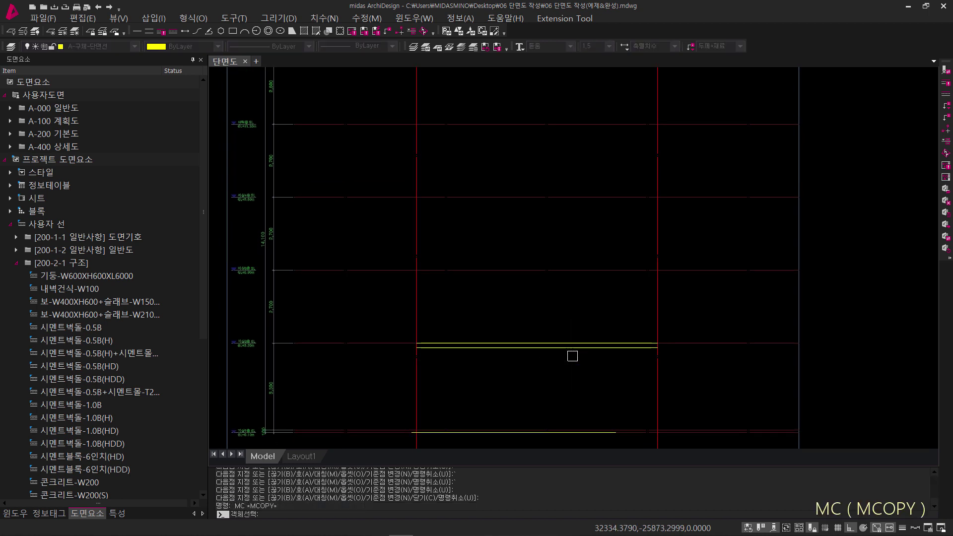
pyautogui.click(386, 324)
pyautogui.click(691, 384)
pyautogui.press('Return')
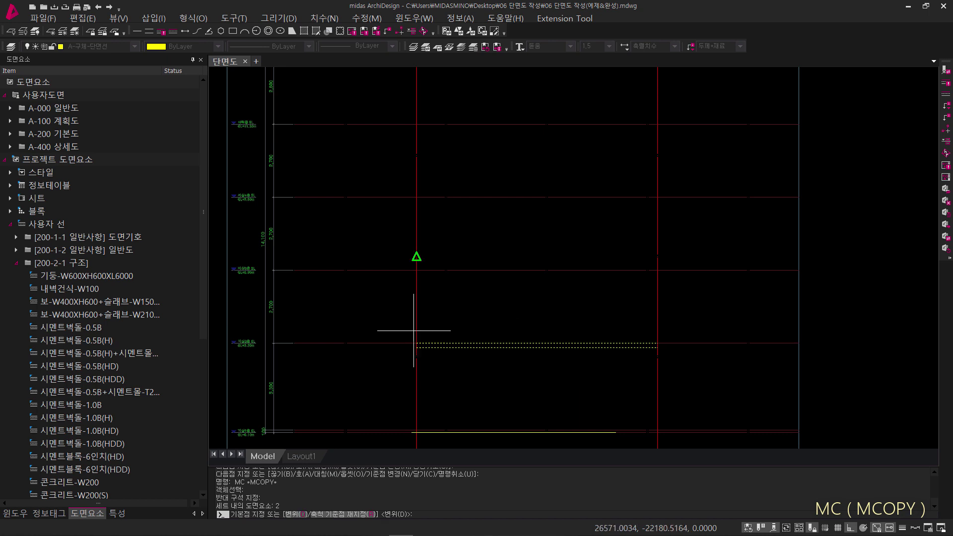
pyautogui.click(416, 343)
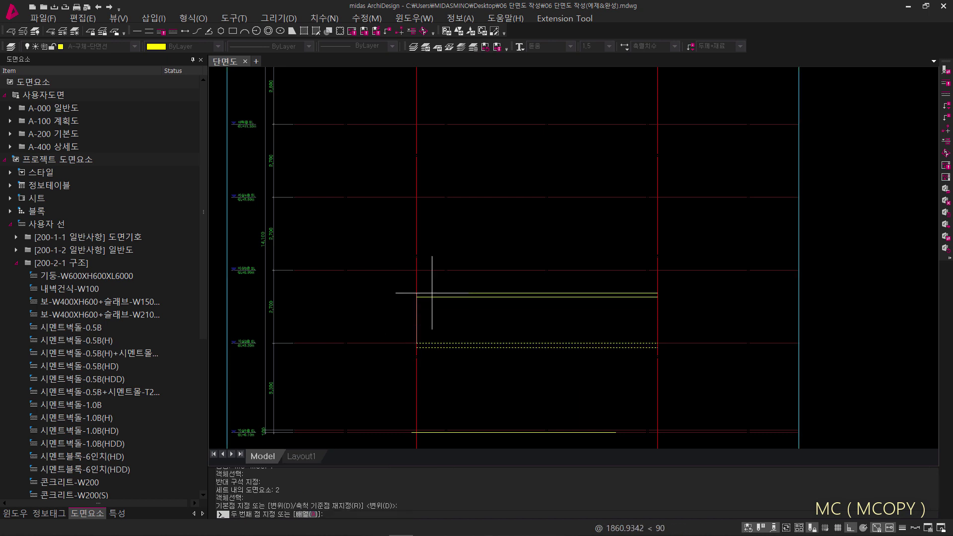
pyautogui.click(416, 270)
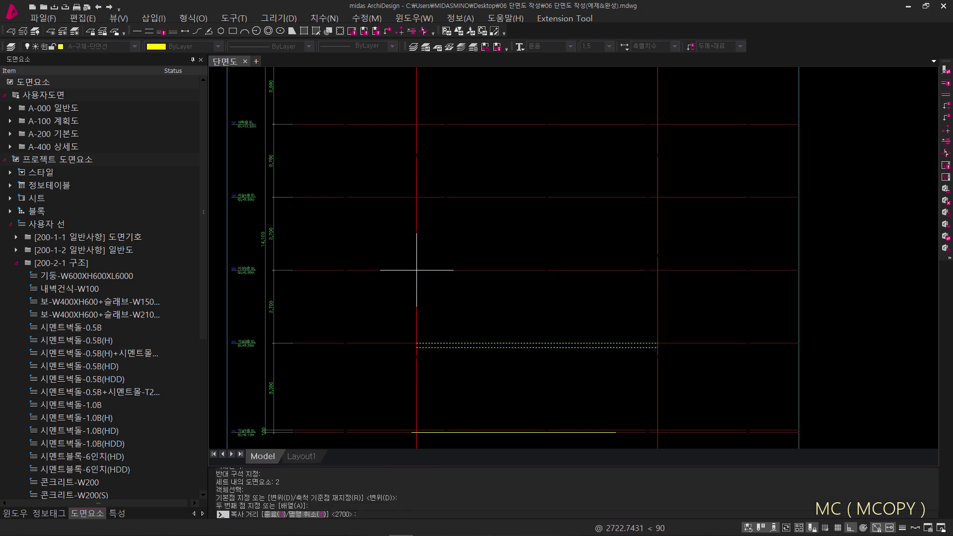
# Repeat the slab copy at the 2700 spacing for the floor levels above, and end the multiple copy.
pyautogui.press('Return')
pyautogui.press('Return')
pyautogui.press('Return')
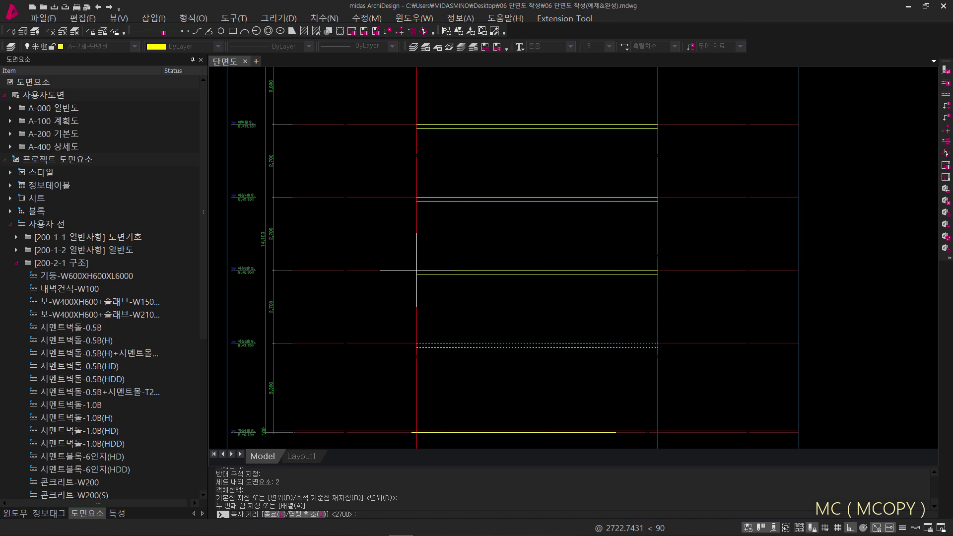
pyautogui.moveTo(416, 270); pyautogui.dragTo(433, 275, button='middle')
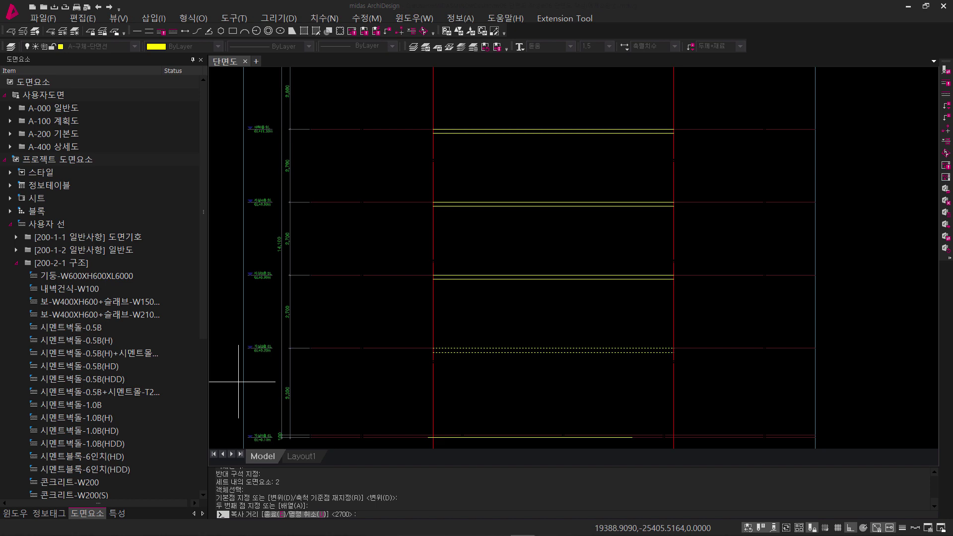
pyautogui.press('Return')
pyautogui.press('Return')
pyautogui.press('Escape')
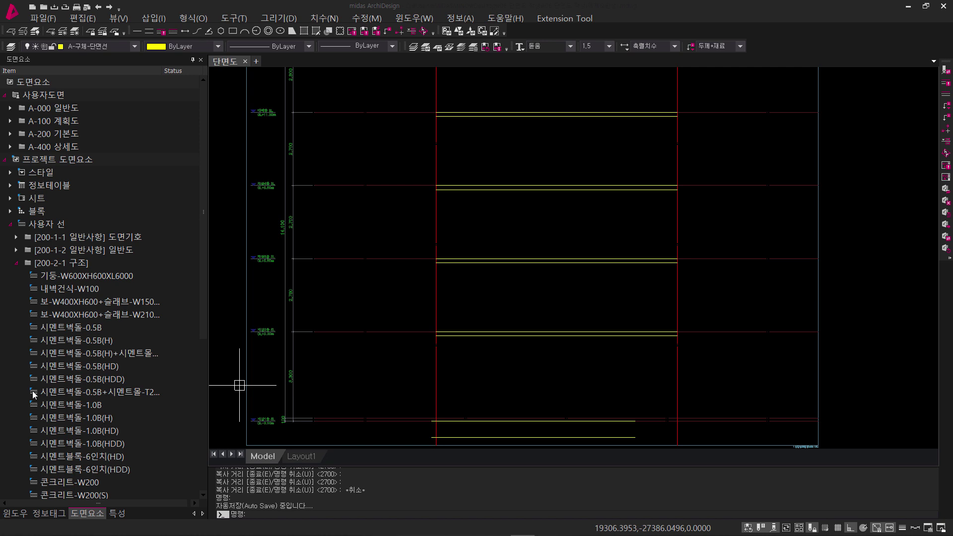
# Start a user line for the beam at the 지상2층 slab and set its module width to 400.
pyautogui.scroll(2, 405, 340)
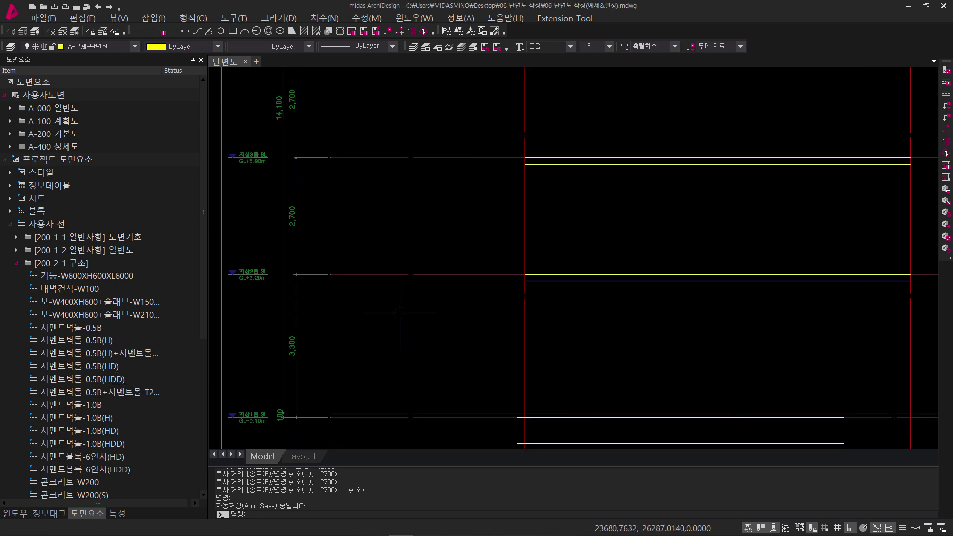
pyautogui.scroll(2, 402, 313)
pyautogui.moveTo(421, 313)
pyautogui.mouseDown(button='middle')
pyautogui.moveTo(514, 317)
pyautogui.moveTo(531, 315)
pyautogui.moveTo(535, 297)
pyautogui.mouseUp(button='middle')
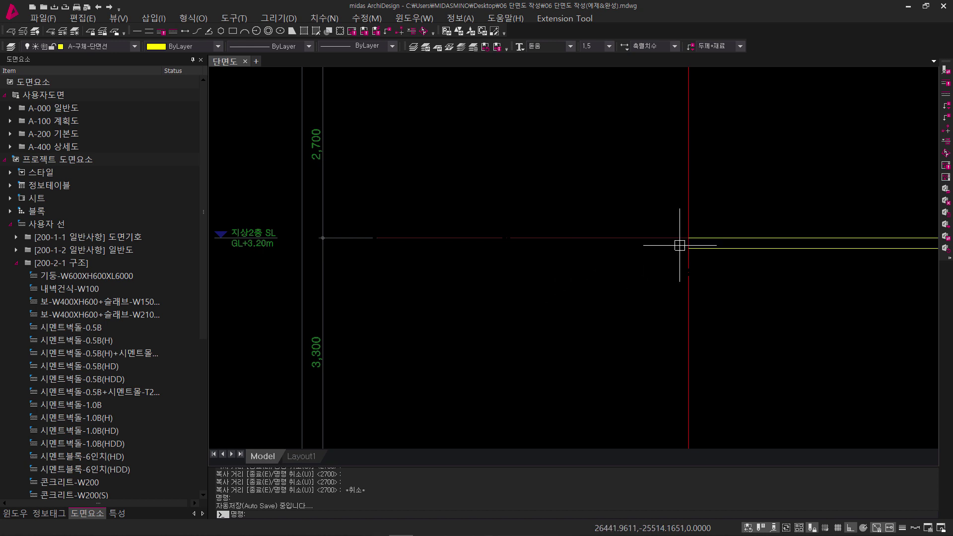
pyautogui.moveTo(706, 256); pyautogui.dragTo(704, 256, button='middle')
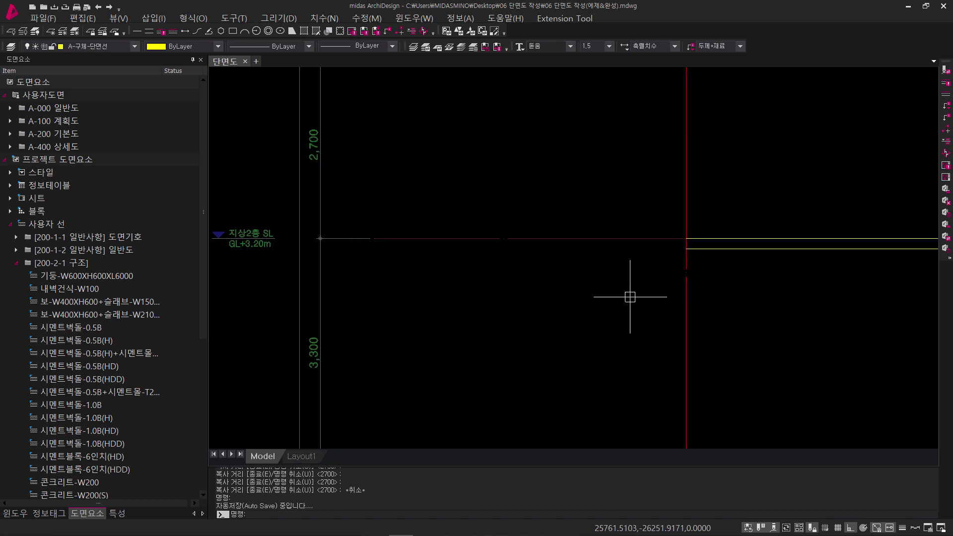
pyautogui.write('L')
pyautogui.press('Return')
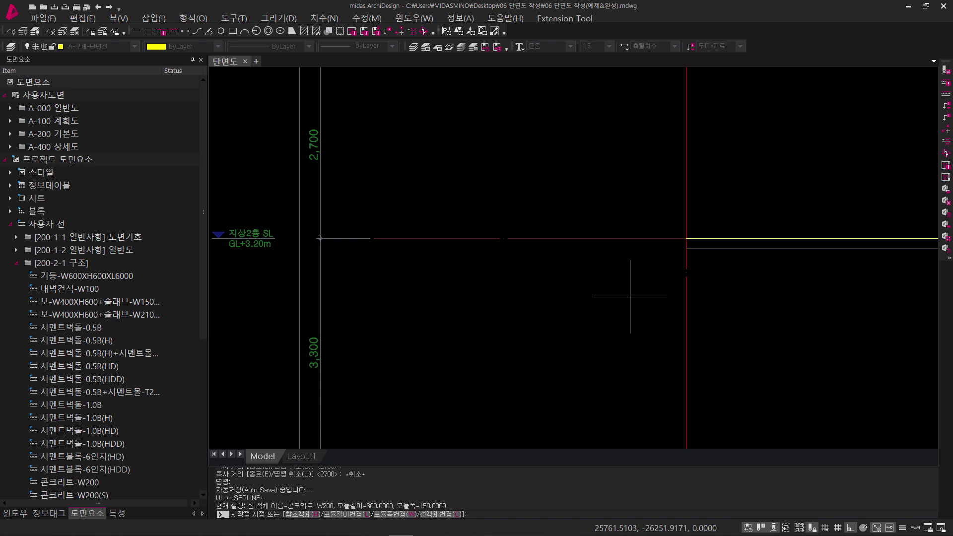
pyautogui.click(392, 514)
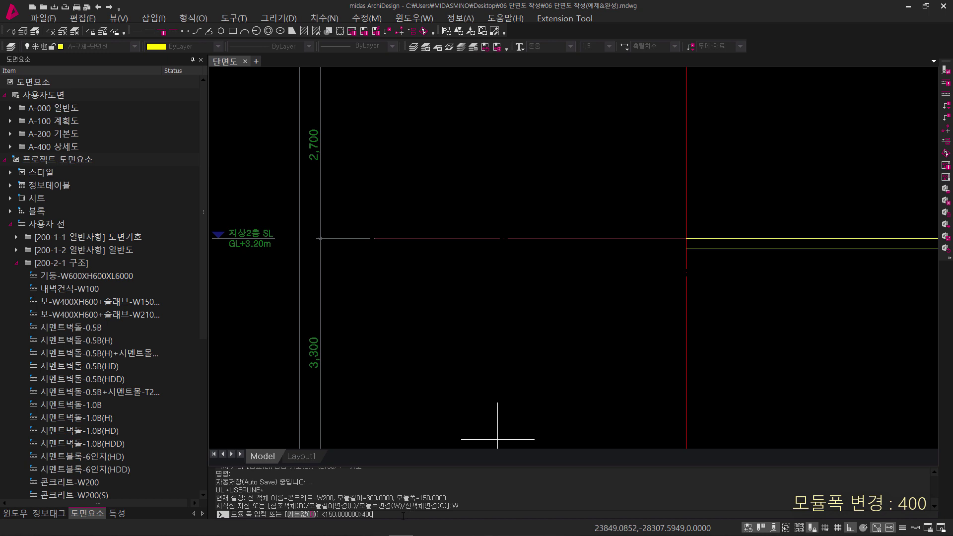
pyautogui.press('Return')
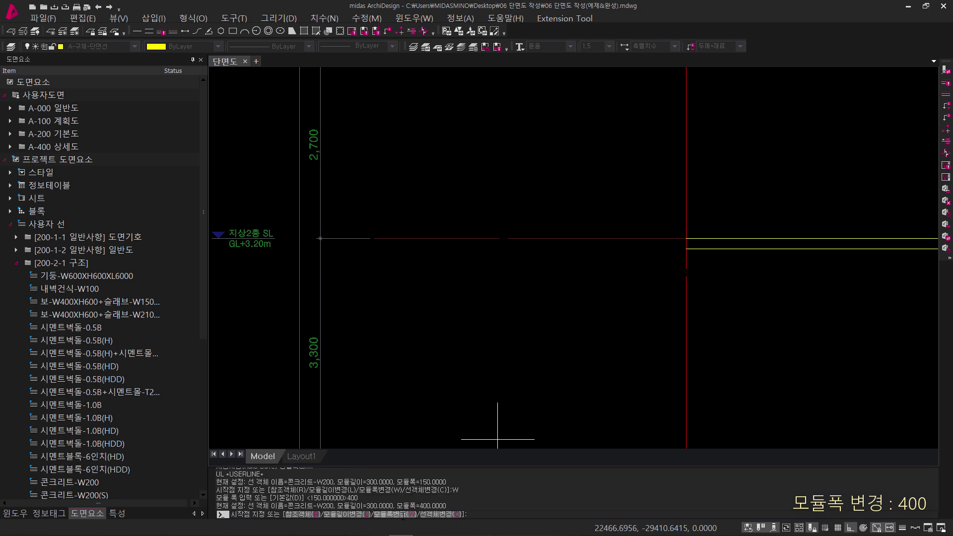
# Break the user line at the Y1 and 지상2층 SL intersection, restart it 25 to the right and draw the beam 700 downward.
pyautogui.scroll(4, 665, 383)
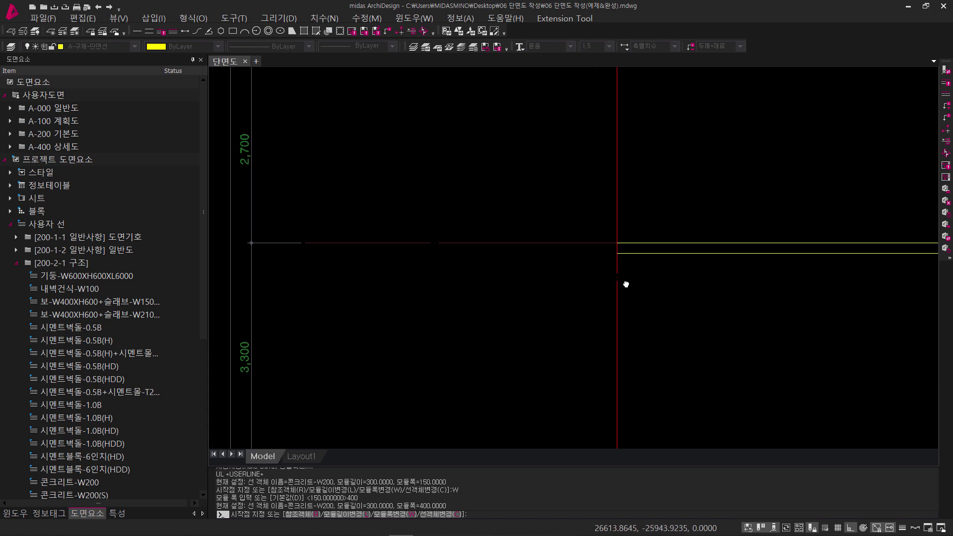
pyautogui.click(606, 218)
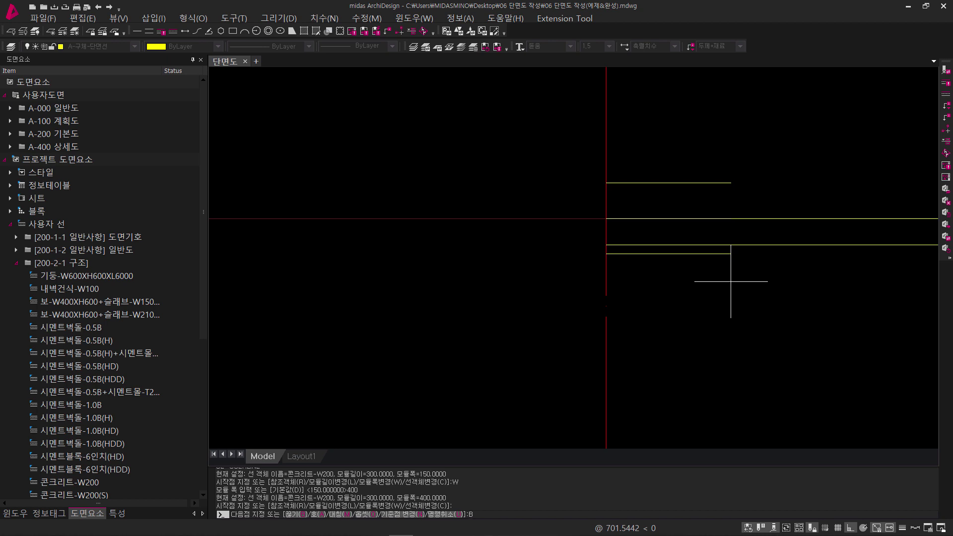
pyautogui.press('Return')
pyautogui.write('25')
pyautogui.press('Return')
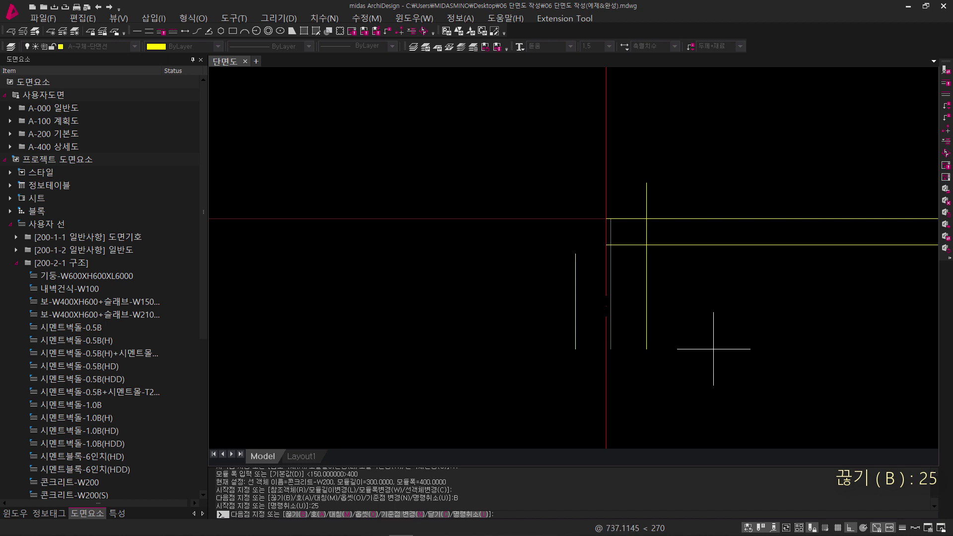
pyautogui.press('Return')
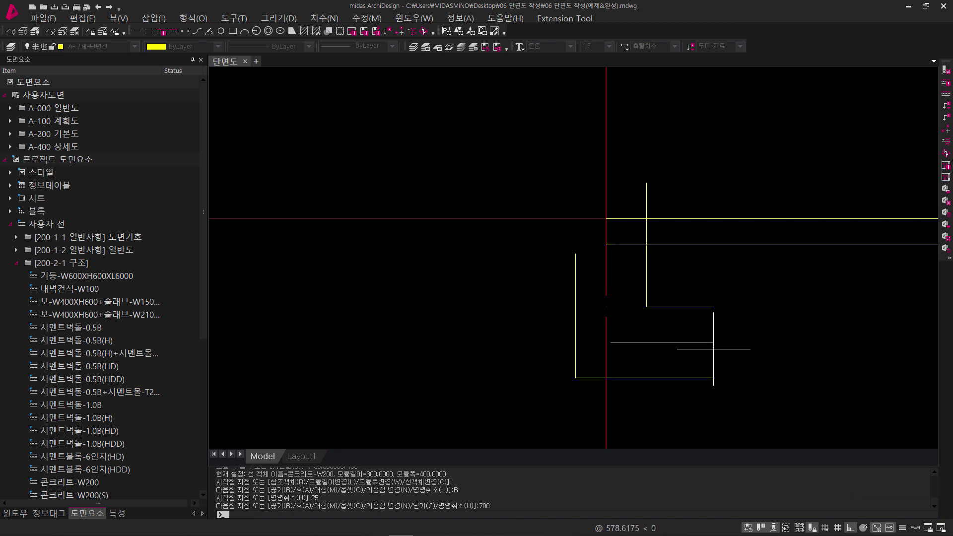
pyautogui.press('Escape')
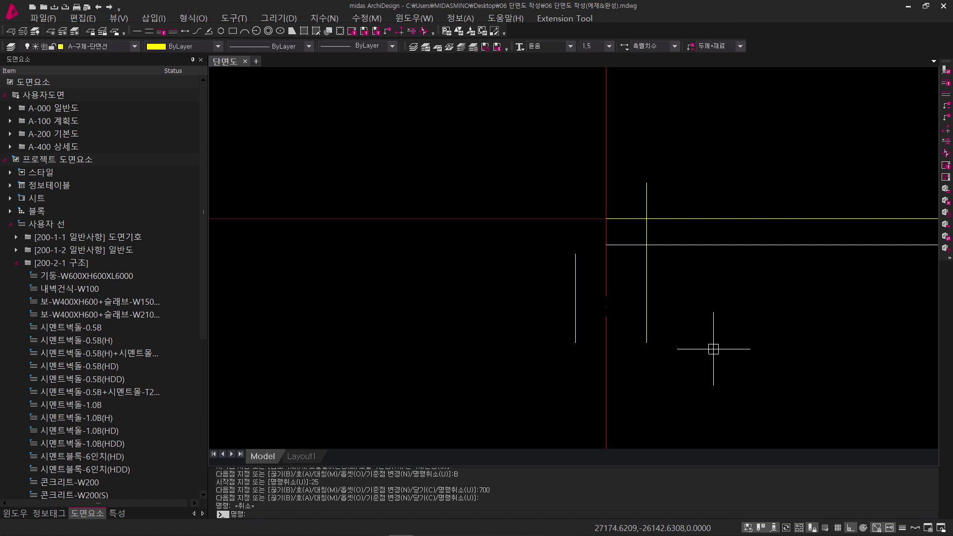
# Break a user line at the Y1 and 지상2층 SL intersection, restart it 6900 to the right and draw the beam 700 downward.
pyautogui.scroll(-6, 621, 340)
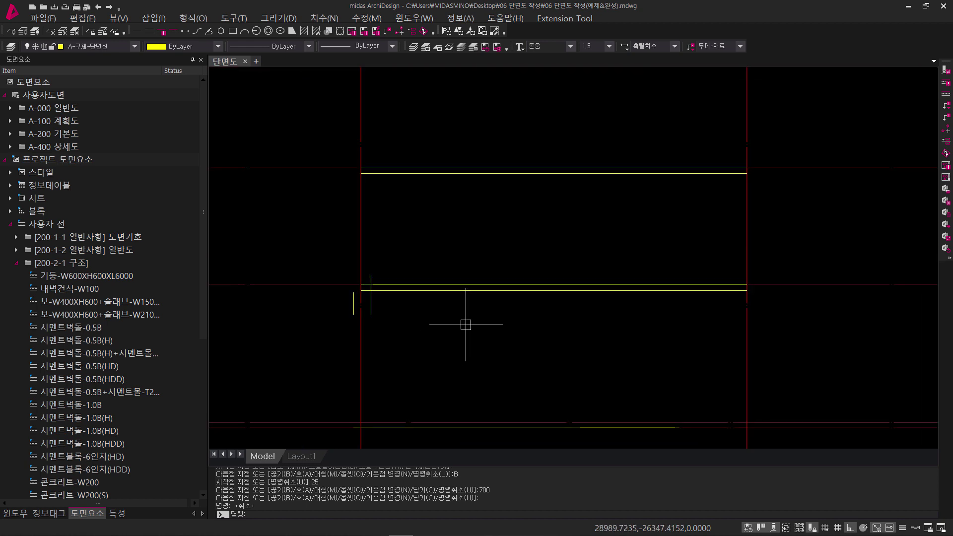
pyautogui.scroll(3, 462, 328)
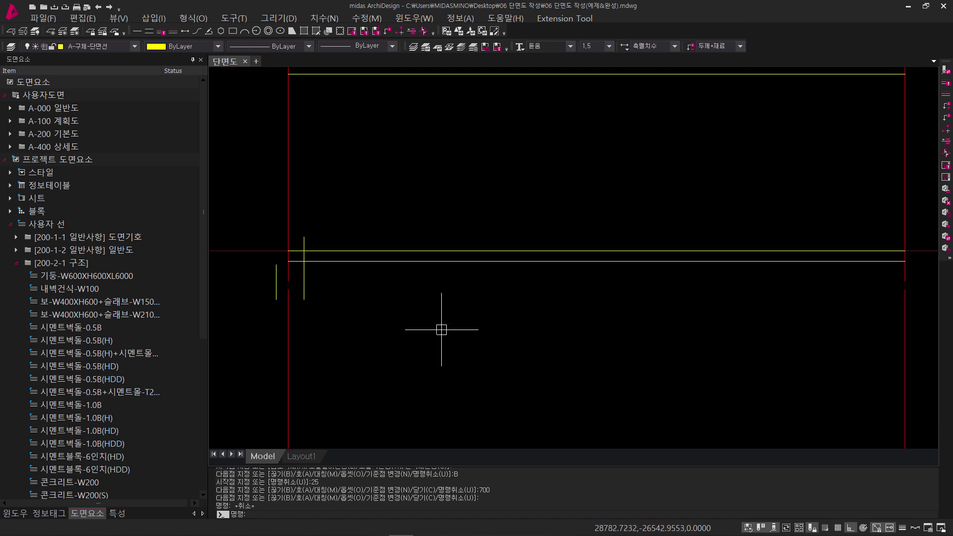
pyautogui.moveTo(287, 278)
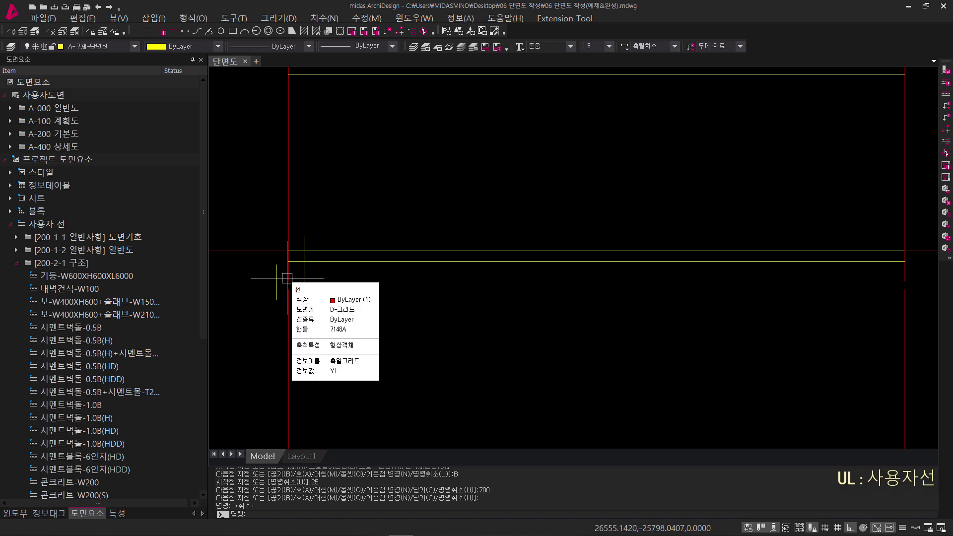
pyautogui.write('UL')
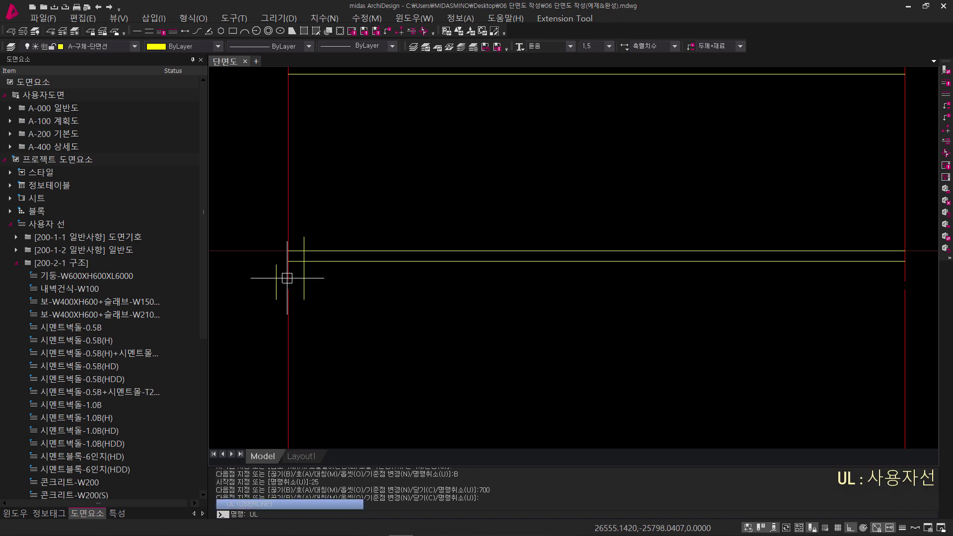
pyautogui.press('Return')
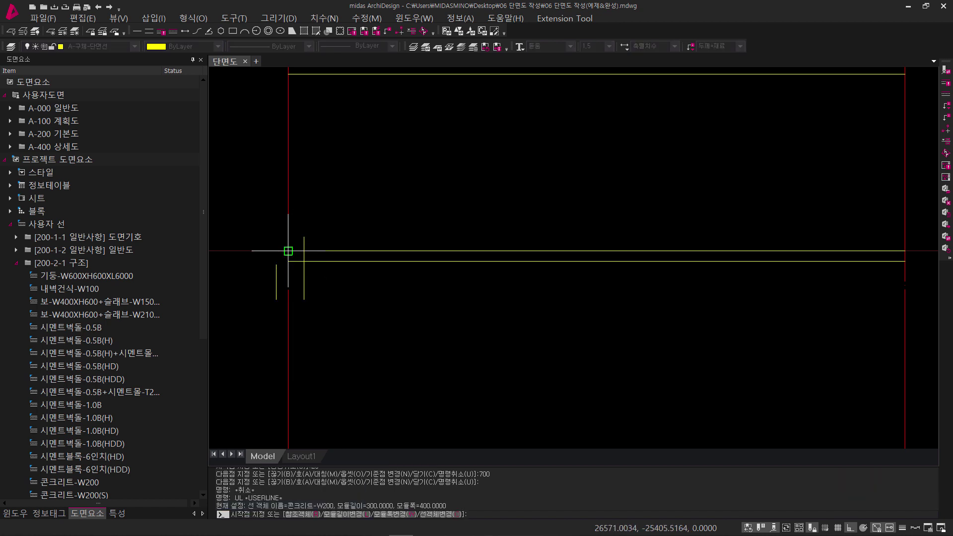
pyautogui.click(288, 250)
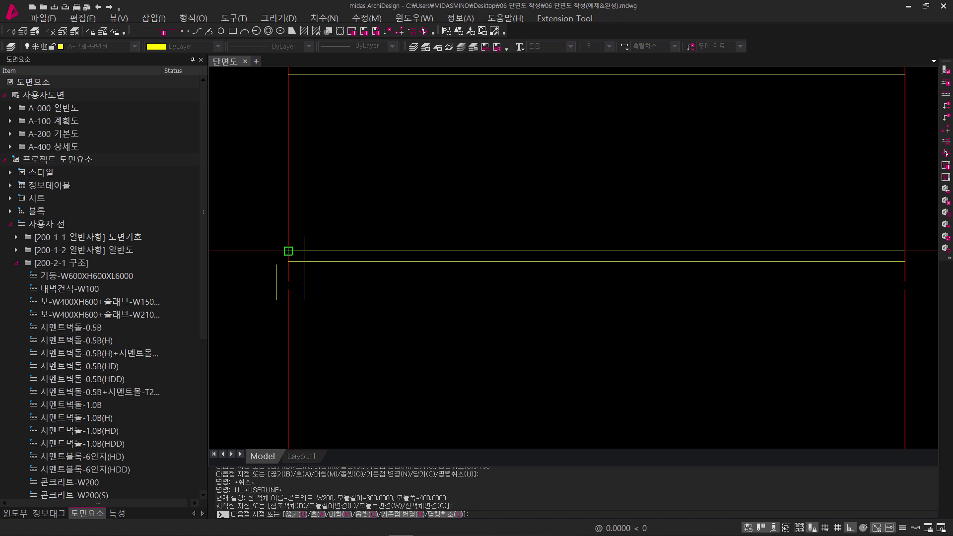
pyautogui.write('B')
pyautogui.press('Return')
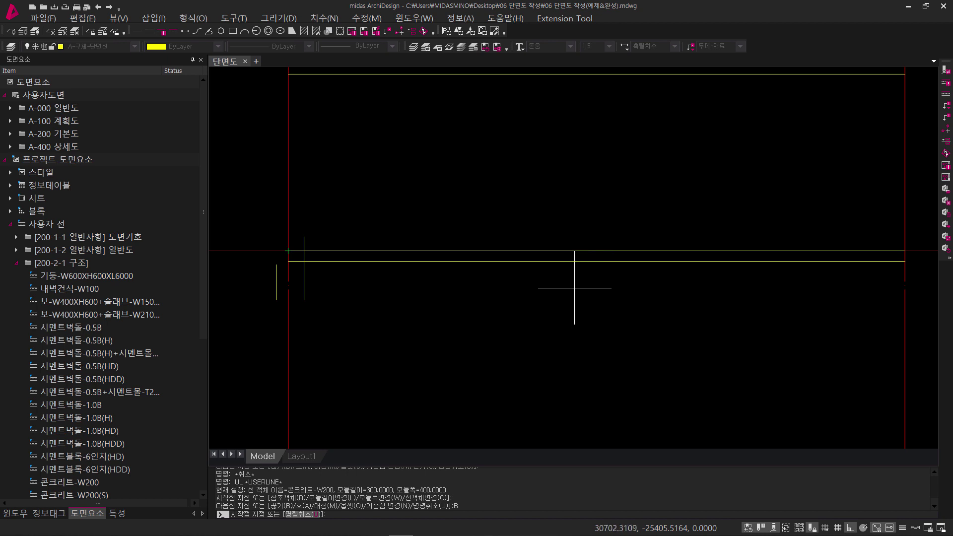
pyautogui.press('Return')
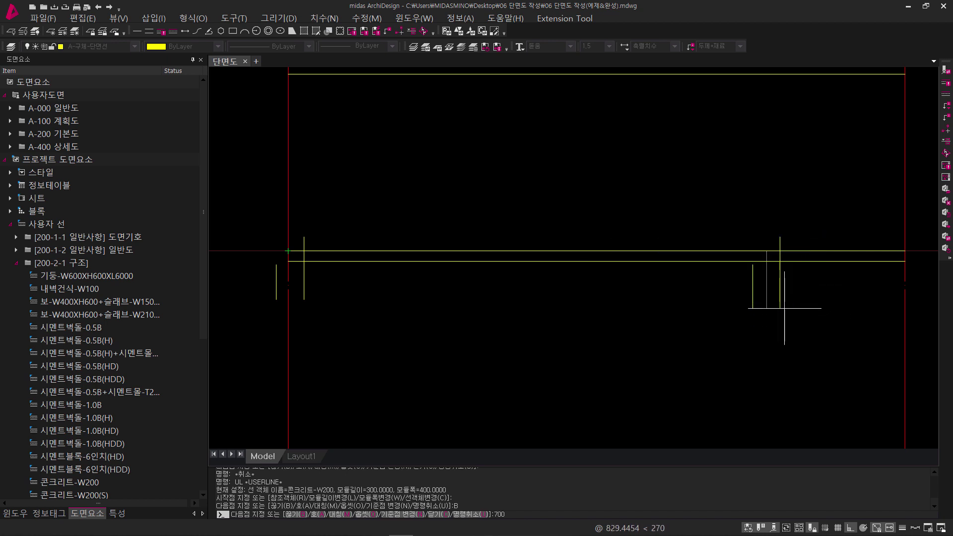
pyautogui.press('Return')
pyautogui.press('Return')
# Break a user line at the 지상2층 slab's right end, restart it 75 to the left and draw the beam 700 downward.
pyautogui.moveTo(784, 308); pyautogui.dragTo(530, 313, button='middle')
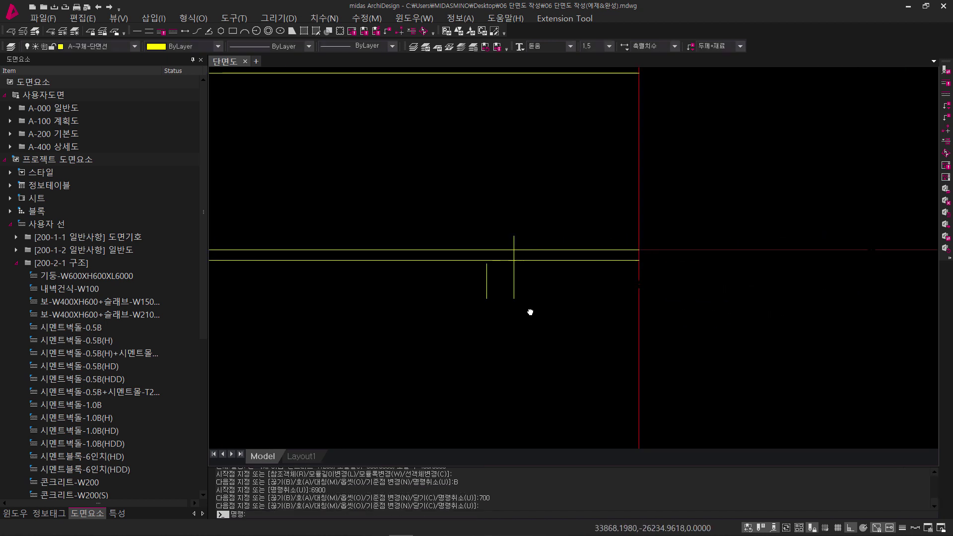
pyautogui.scroll(2, 600, 296)
pyautogui.moveTo(600, 296); pyautogui.dragTo(585, 325, button='middle')
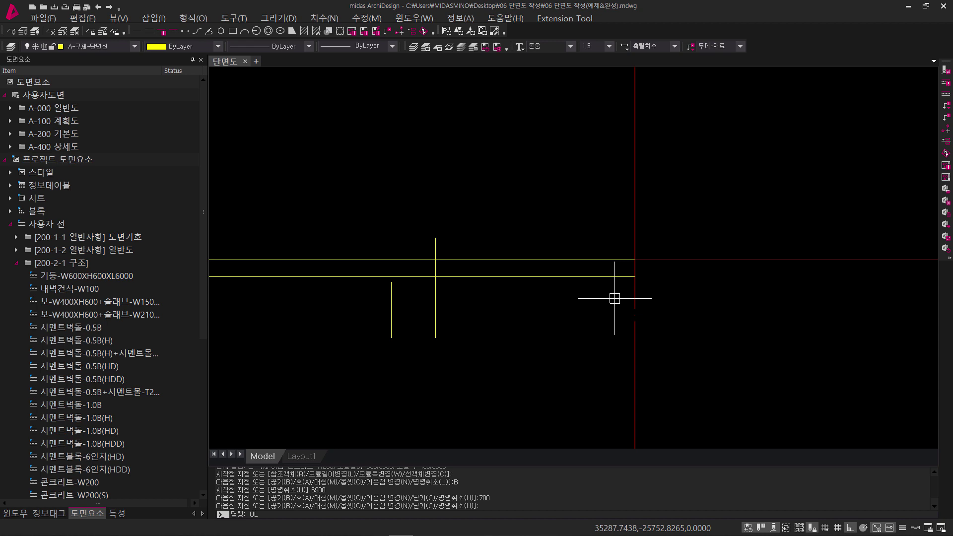
pyautogui.write('UL')
pyautogui.press('Return')
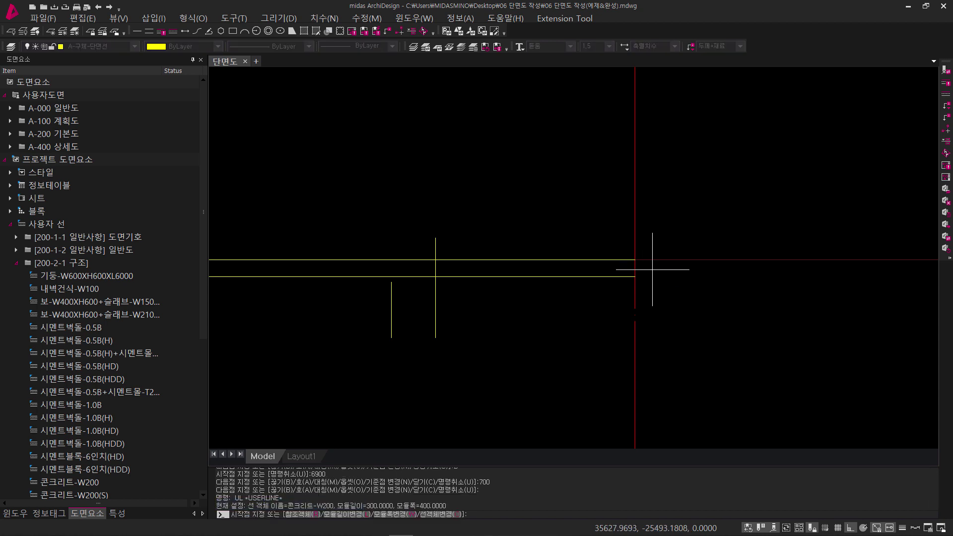
pyautogui.click(635, 259)
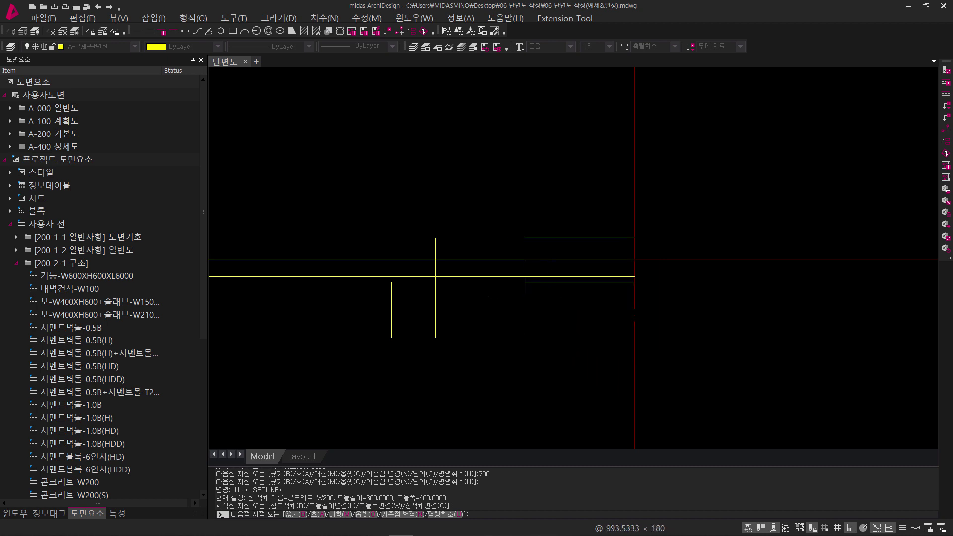
pyautogui.press('Return')
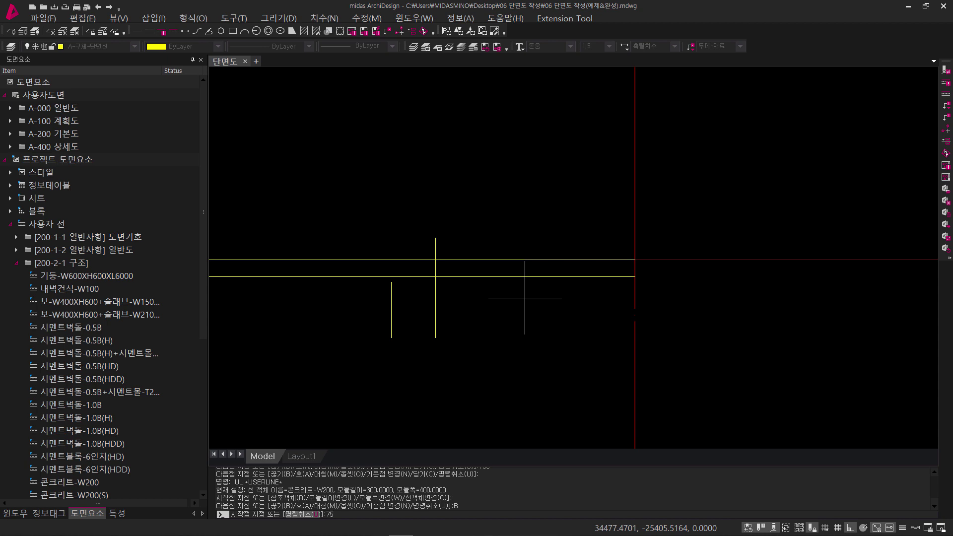
pyautogui.write('75')
pyautogui.press('Return')
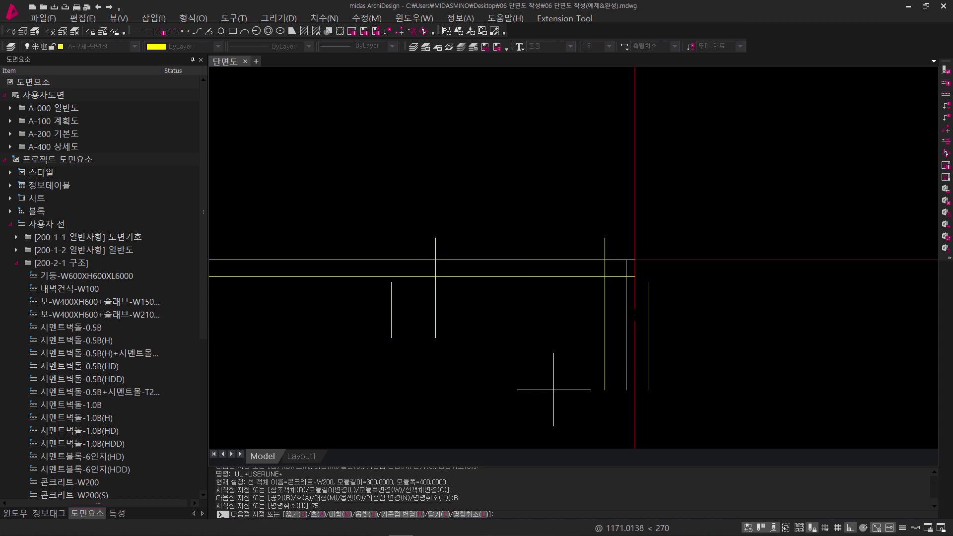
pyautogui.press('Return')
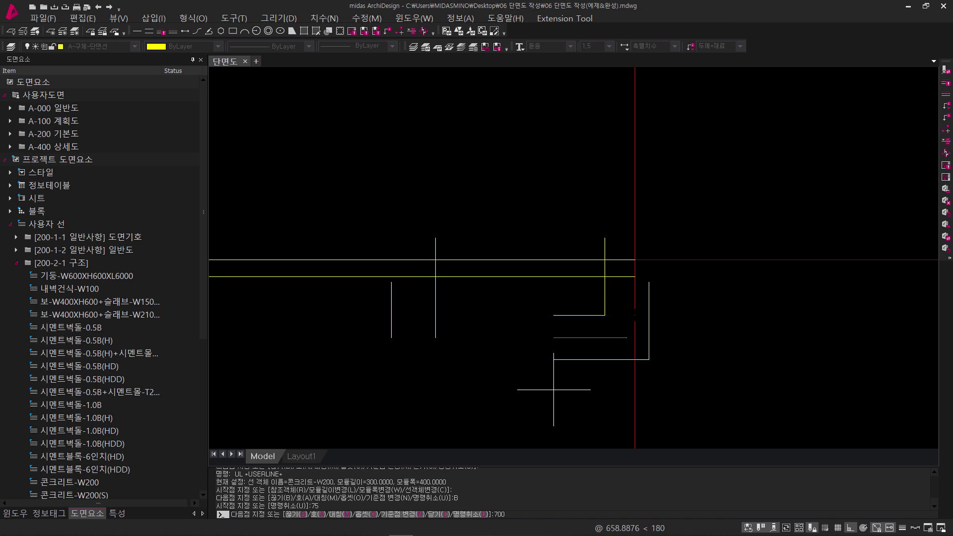
pyautogui.press('Return')
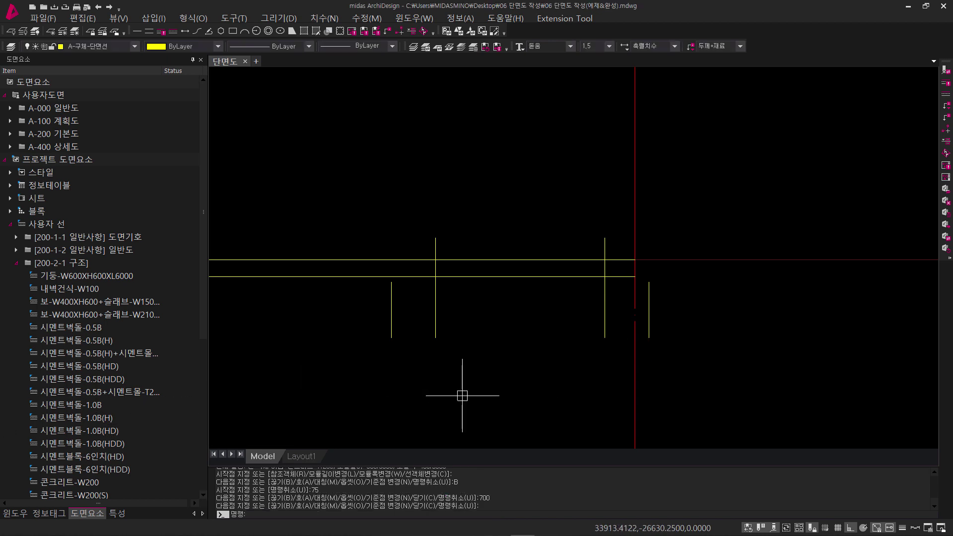
# Draw a line closing the underside of the rightmost 지상2층 beam between its two side lines.
pyautogui.moveTo(526, 397); pyautogui.dragTo(551, 360, button='middle')
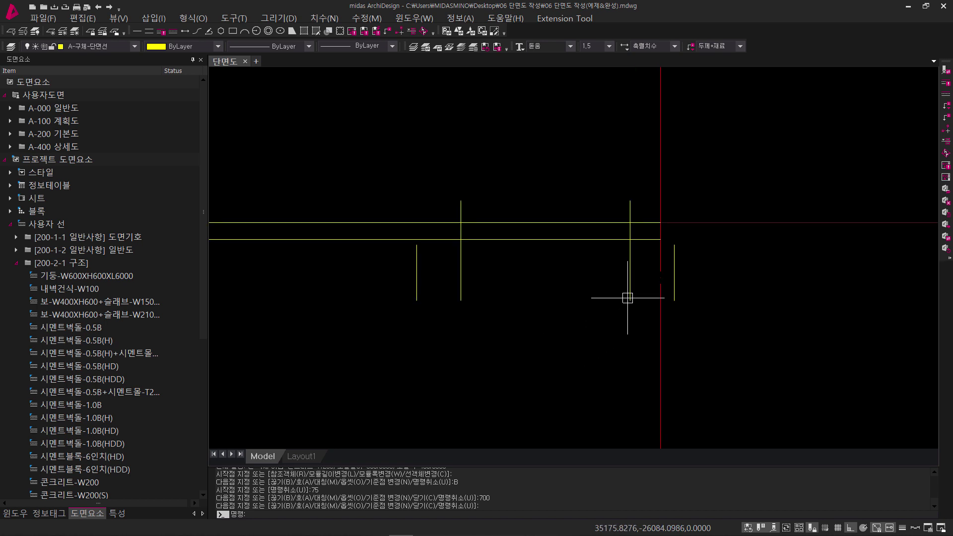
pyautogui.write('l')
pyautogui.press('Return')
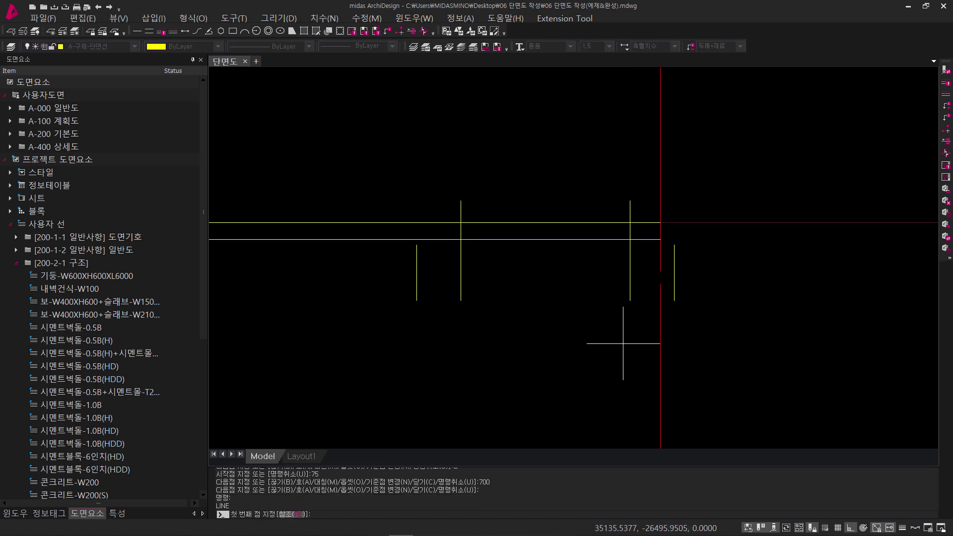
pyautogui.click(630, 300)
pyautogui.click(674, 300)
pyautogui.click(674, 245)
pyautogui.press('Return')
# Draw lines closing the undersides of the middle beam and the beam at grid line Y1.
pyautogui.press('Return')
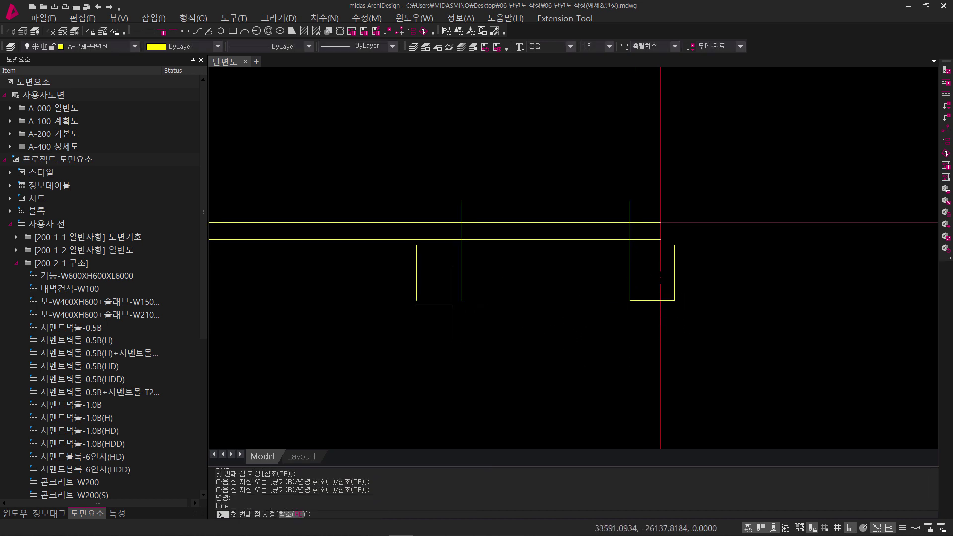
pyautogui.click(461, 300)
pyautogui.click(416, 300)
pyautogui.press('Return')
pyautogui.scroll(-2, 418, 301)
pyautogui.moveTo(449, 308); pyautogui.dragTo(799, 309, button='middle')
pyautogui.scroll(1, 499, 297)
pyautogui.write('l')
pyautogui.press('Return')
pyautogui.click(476, 302)
pyautogui.click(448, 302)
pyautogui.press('Return')
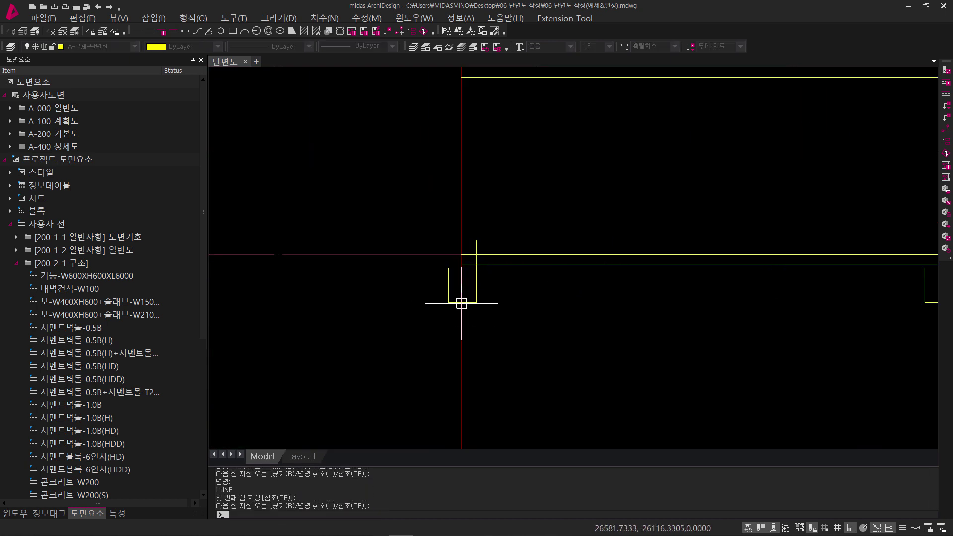
# Lock the grid line layer with LAYLCK by picking grid line Y1, and end the command.
pyautogui.moveTo(713, 353); pyautogui.dragTo(482, 313, button='middle')
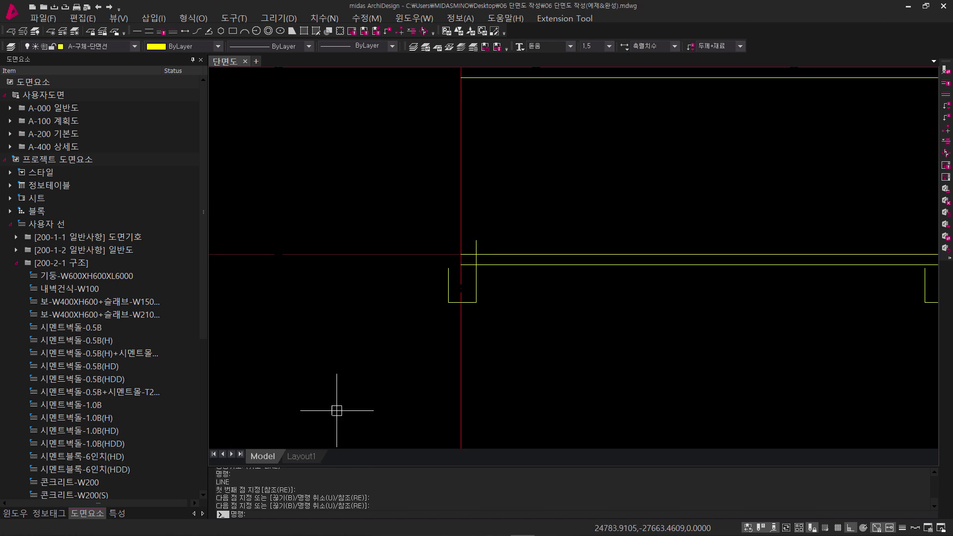
pyautogui.moveTo(562, 347); pyautogui.dragTo(440, 362, button='middle')
pyautogui.press('Escape')
pyautogui.press('Escape')
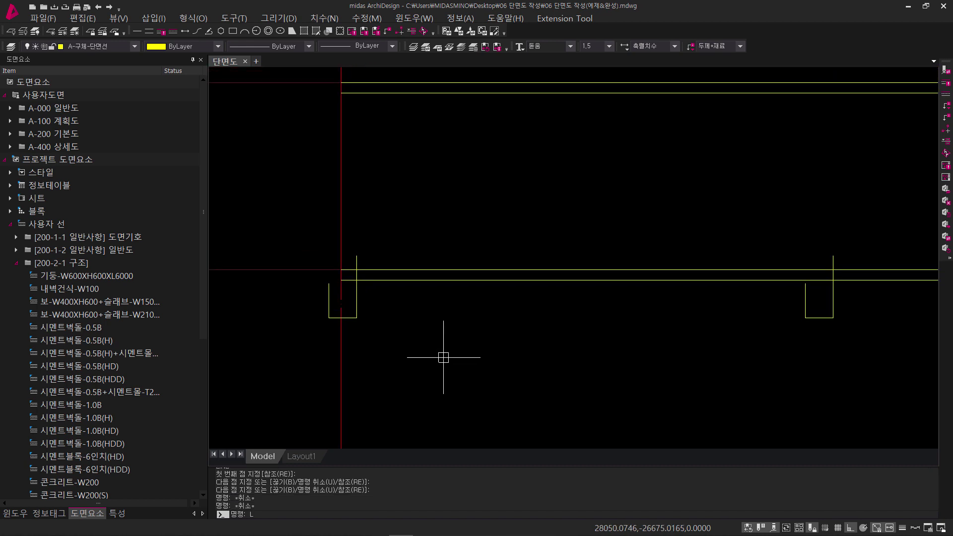
pyautogui.write('CK')
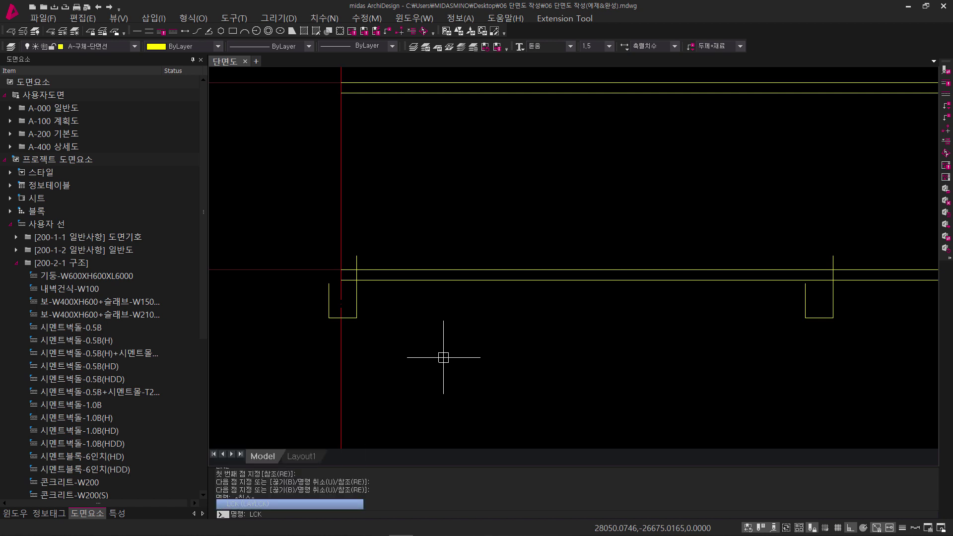
pyautogui.press('Return')
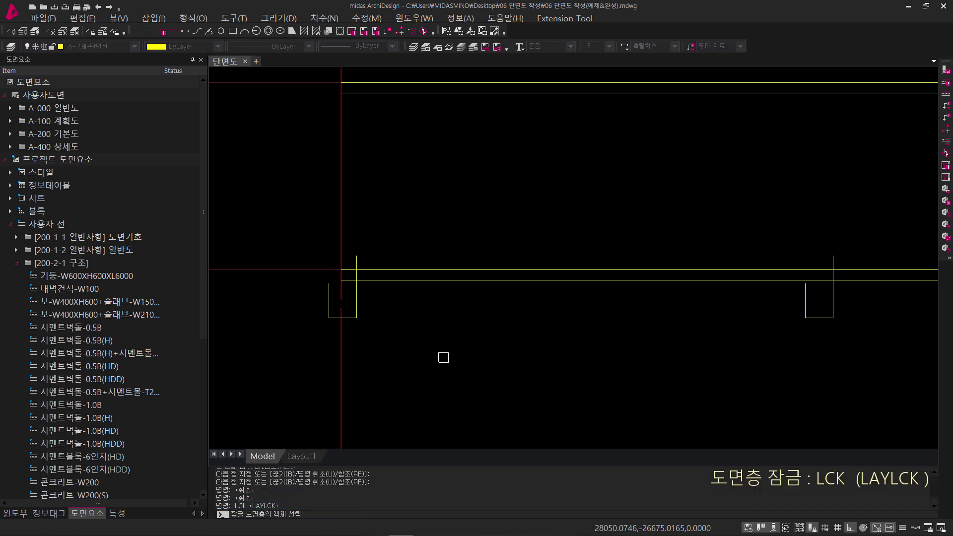
pyautogui.click(338, 341)
pyautogui.scroll(-2, 400, 375)
pyautogui.press('Escape')
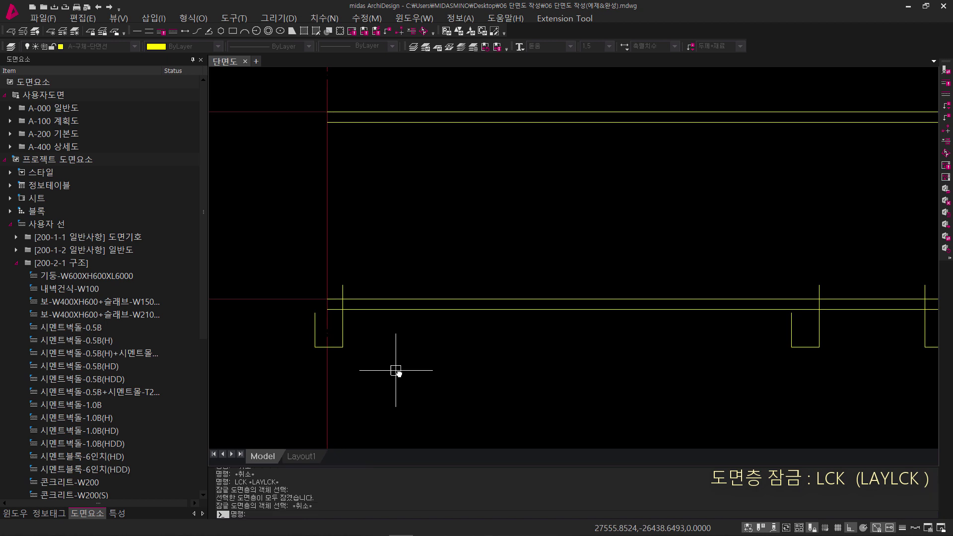
# Draw a vertical construction line (XLINE) along the inner face of the left exterior concrete wall on the 2,3층 평면도.
pyautogui.scroll(-5, 418, 276)
pyautogui.moveTo(422, 286); pyautogui.dragTo(418, 427, button='middle')
pyautogui.moveTo(447, 241); pyautogui.dragTo(443, 402, button='middle')
pyautogui.moveTo(370, 180); pyautogui.dragTo(356, 276, button='middle')
pyautogui.scroll(2, 366, 238)
pyautogui.press('Escape')
pyautogui.press('Escape')
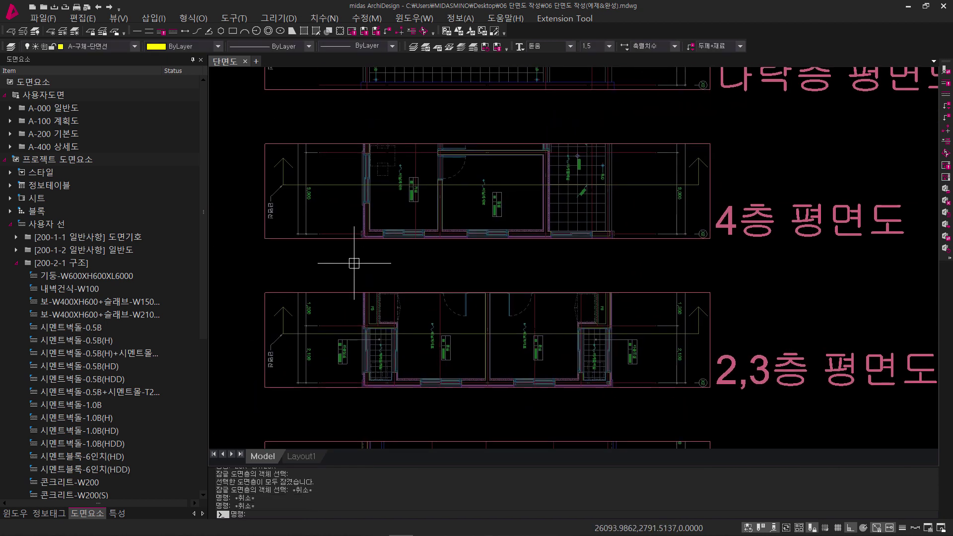
pyautogui.write('XL')
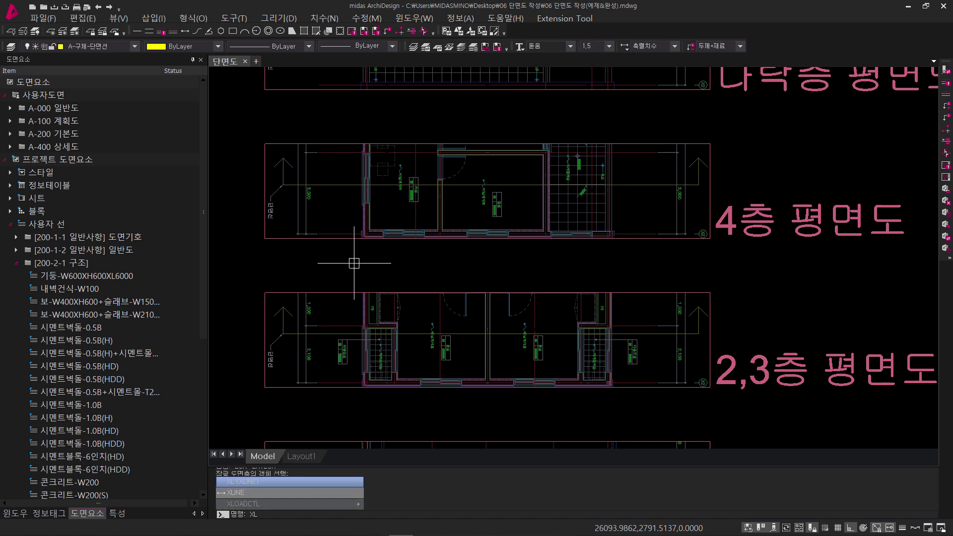
pyautogui.press('Return')
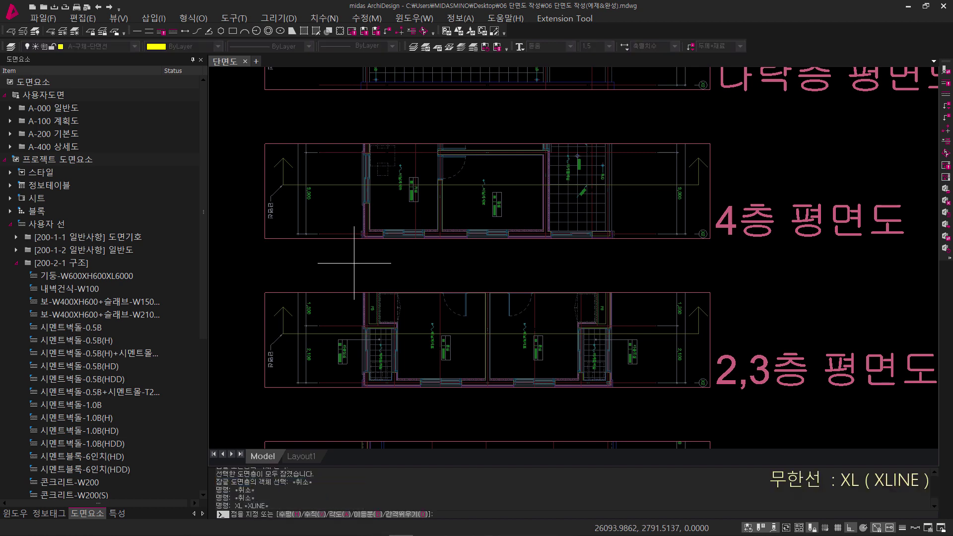
pyautogui.scroll(4, 367, 372)
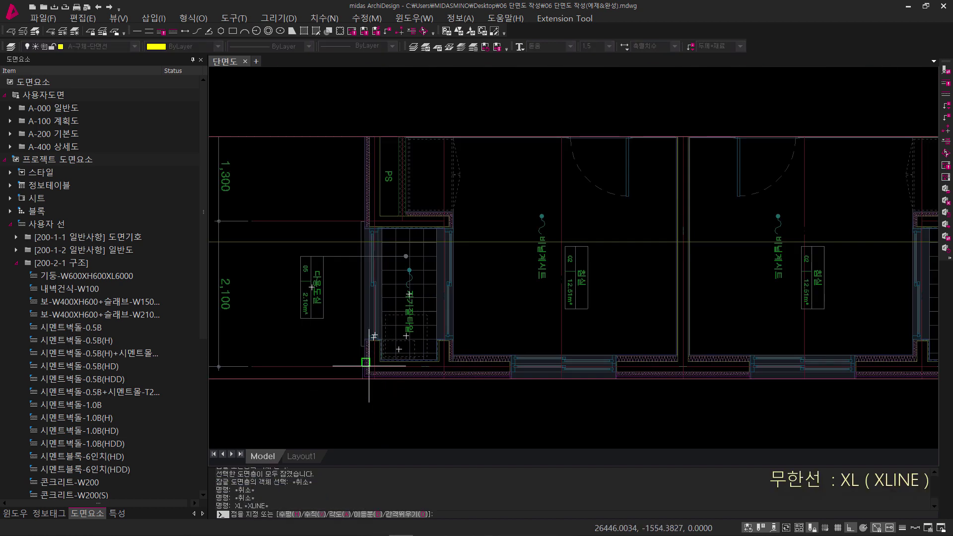
pyautogui.scroll(3, 389, 369)
pyautogui.click(413, 348)
pyautogui.moveTo(406, 334); pyautogui.dragTo(395, 336, button='middle')
pyautogui.click(394, 373)
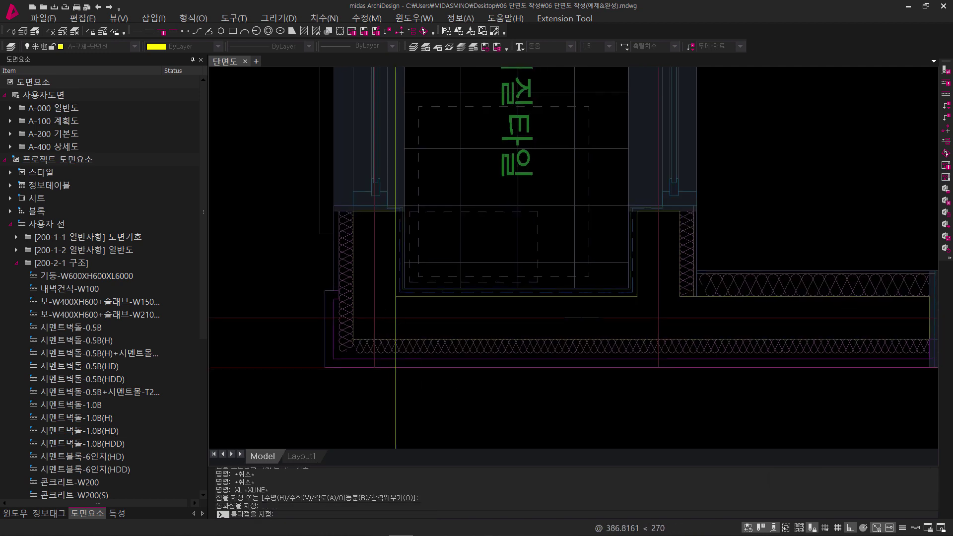
pyautogui.press('space')
# Draw a second vertical construction line along the outer concrete face of the same wall, beside the insulation.
pyautogui.scroll(2, 370, 343)
pyautogui.press('space')
pyautogui.click(343, 336)
pyautogui.moveTo(352, 404)
pyautogui.mouseDown(button='middle')
pyautogui.moveTo(356, 384)
pyautogui.moveTo(362, 393)
pyautogui.mouseUp(button='middle')
pyautogui.click(361, 393)
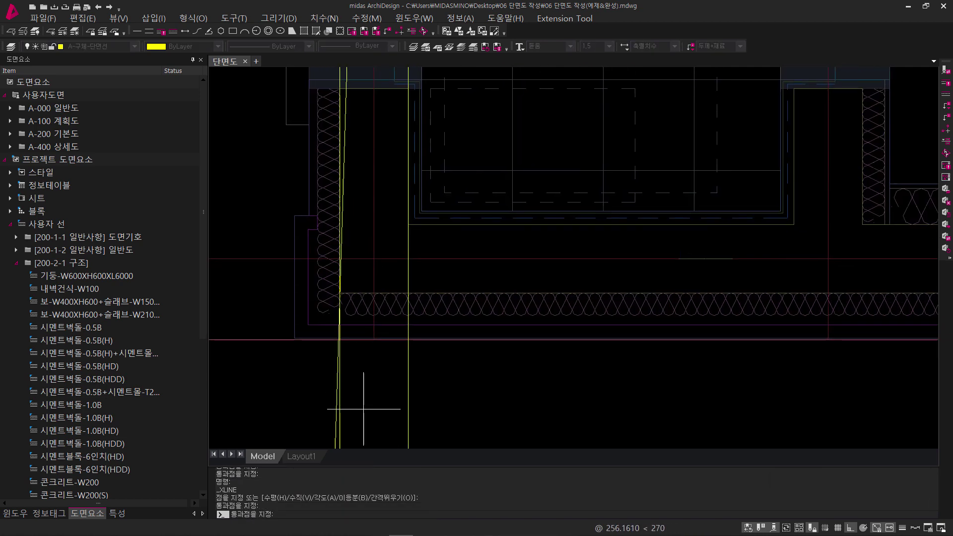
pyautogui.press('space')
# Copy the two wall construction lines from the left exterior wall to the wall between the tiled space and 침실 on the 2,3층 평면도.
pyautogui.scroll(-3, 370, 402)
pyautogui.write('c')
pyautogui.press('space')
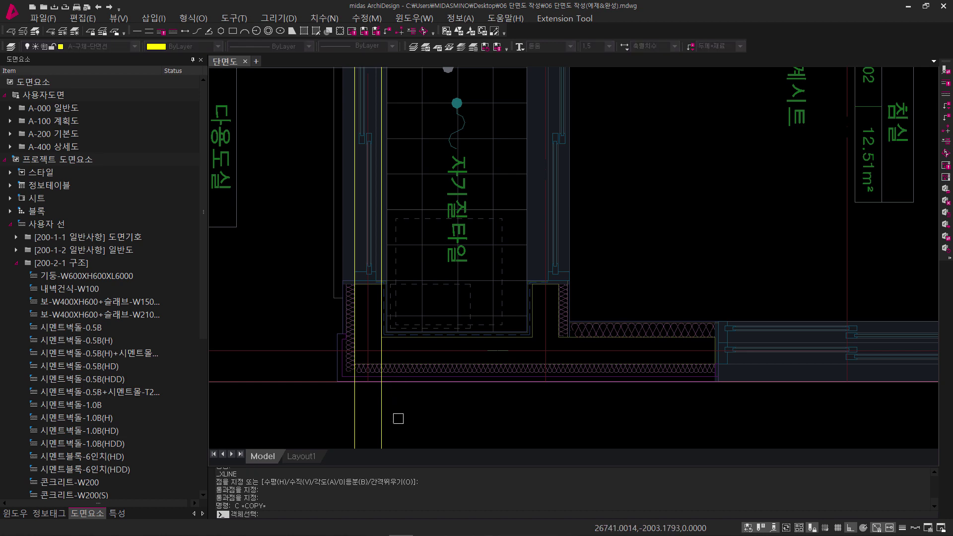
pyautogui.click(397, 420)
pyautogui.click(330, 408)
pyautogui.scroll(4, 376, 328)
pyautogui.press('space')
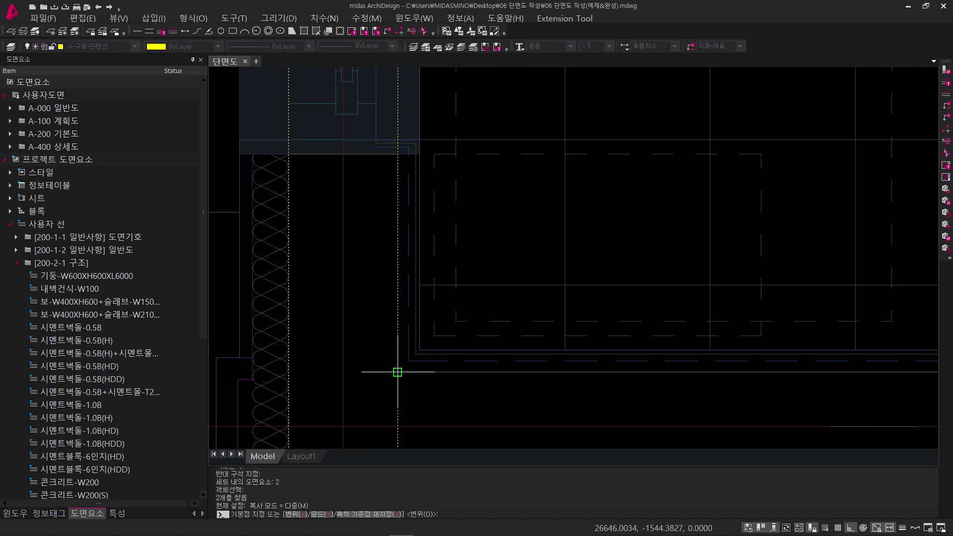
pyautogui.click(397, 372)
pyautogui.scroll(-3, 372, 344)
pyautogui.scroll(4, 467, 379)
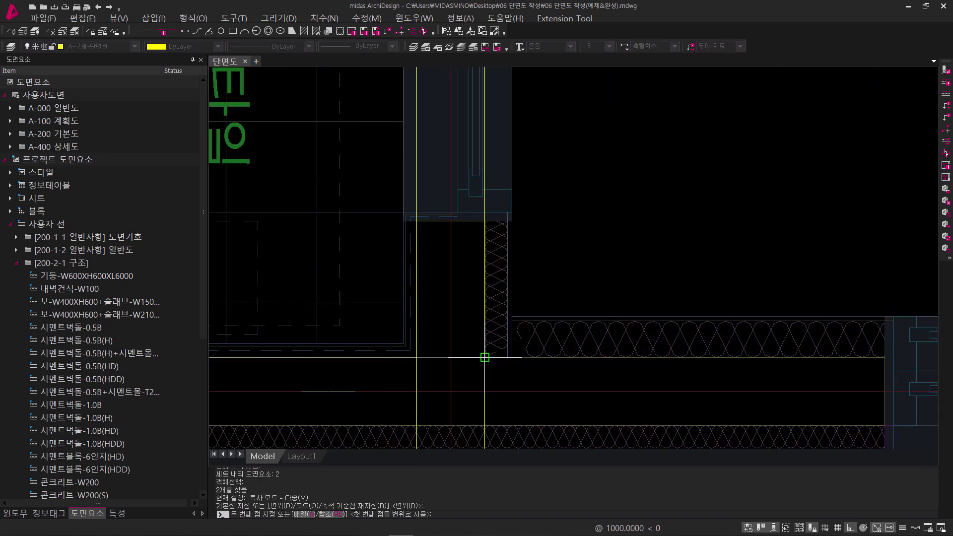
pyautogui.click(485, 356)
# Place further copies of the line pair on the middle wall, the right tiled space's inner wall and the right exterior wall.
pyautogui.scroll(-3, 485, 356)
pyautogui.scroll(4, 566, 377)
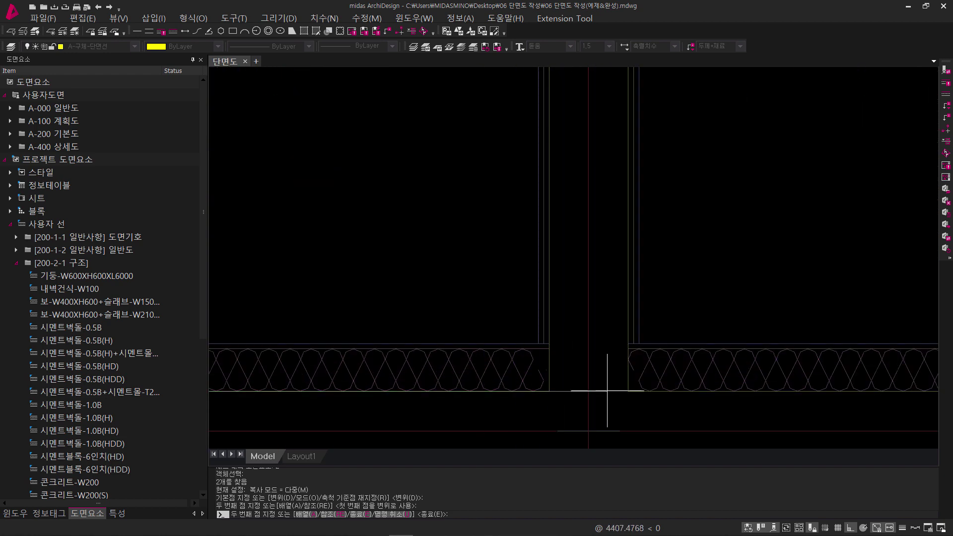
pyautogui.click(627, 389)
pyautogui.scroll(-3, 619, 389)
pyautogui.scroll(4, 610, 377)
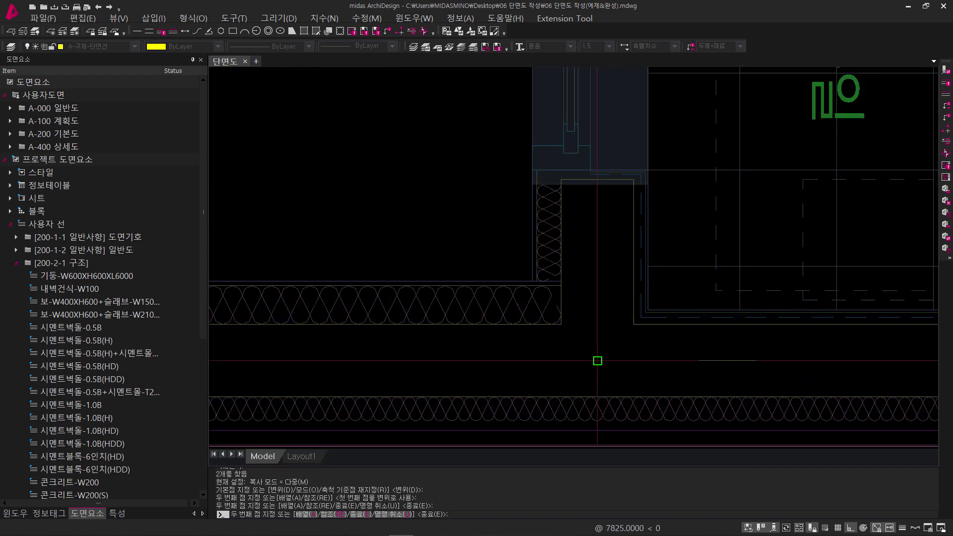
pyautogui.moveTo(634, 324)
pyautogui.mouseDown(button='middle')
pyautogui.moveTo(165, 377)
pyautogui.moveTo(177, 369)
pyautogui.mouseUp(button='middle')
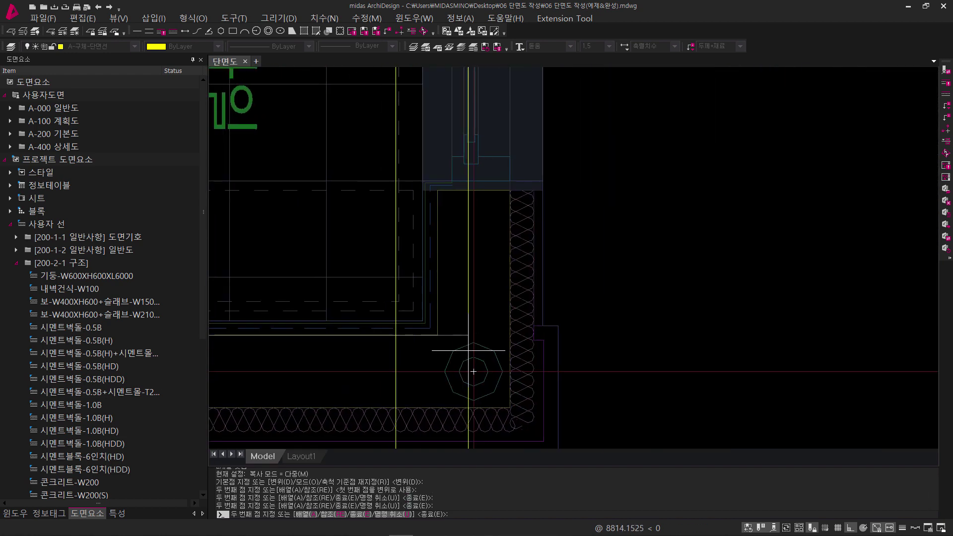
pyautogui.scroll(-6, 510, 190)
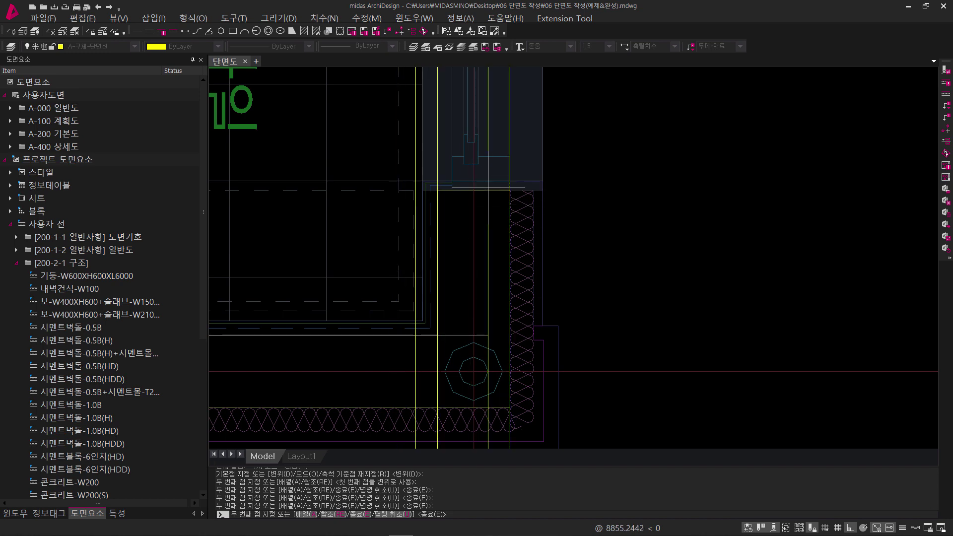
pyautogui.scroll(3, 501, 332)
pyautogui.press('Escape')
pyautogui.scroll(2, 255, 273)
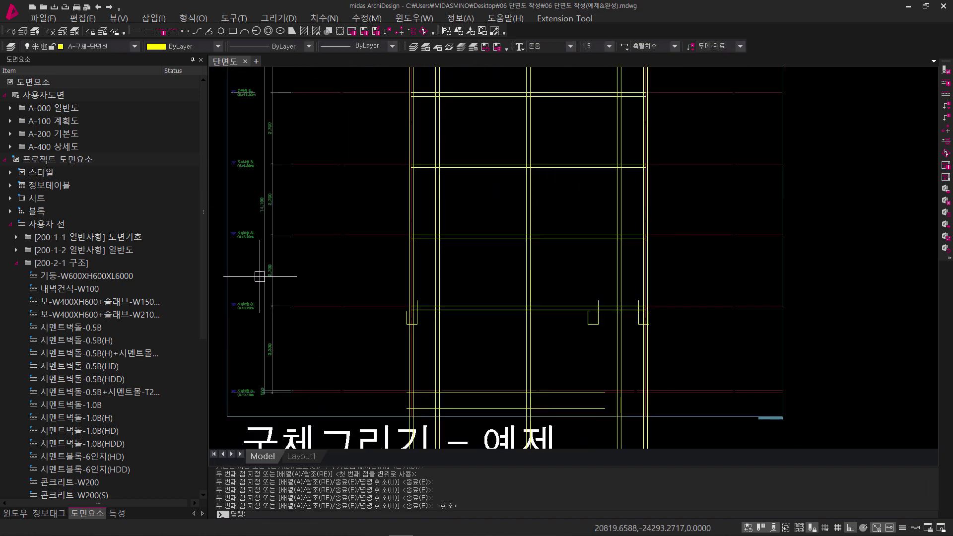
# Trim the wall construction lines below the 지상2층 level, using the 지상2층 and 지상4층 slab top lines as cutting edges.
pyautogui.scroll(1, 436, 313)
pyautogui.scroll(2, 278, 269)
pyautogui.moveTo(308, 268); pyautogui.dragTo(363, 262, button='middle')
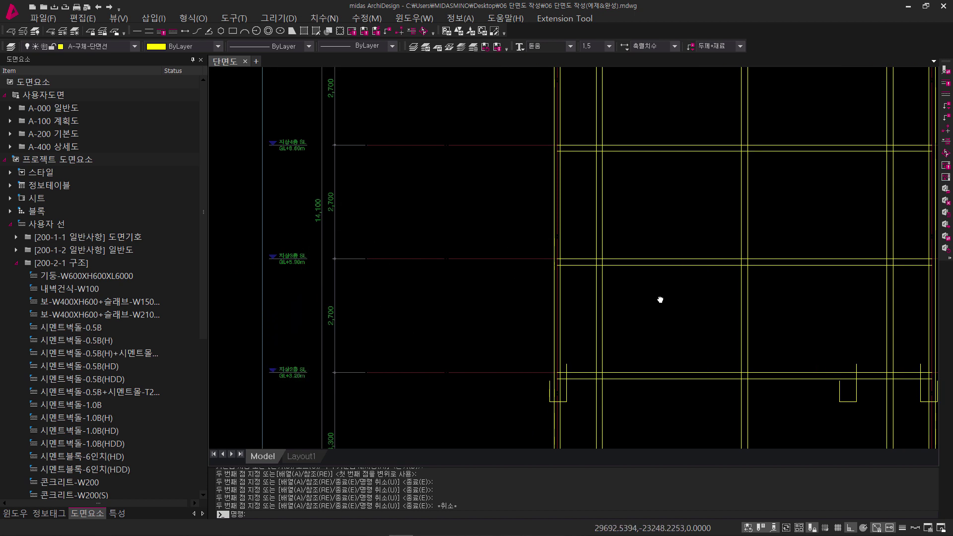
pyautogui.moveTo(659, 300)
pyautogui.mouseDown(button='middle')
pyautogui.moveTo(464, 355)
pyautogui.moveTo(479, 352)
pyautogui.moveTo(471, 359)
pyautogui.mouseUp(button='middle')
pyautogui.press('Escape')
pyautogui.press('Escape')
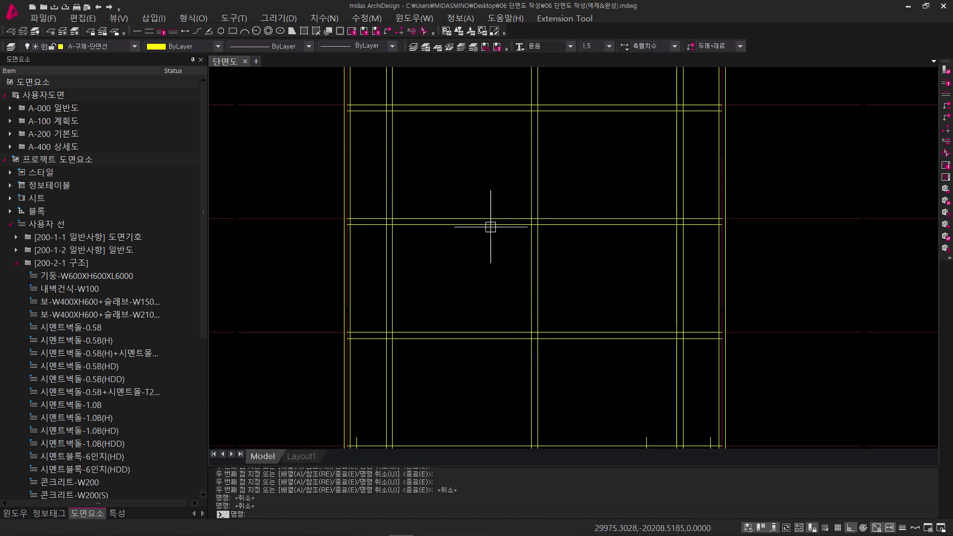
pyautogui.write('TR')
pyautogui.press('Return')
pyautogui.click(445, 218)
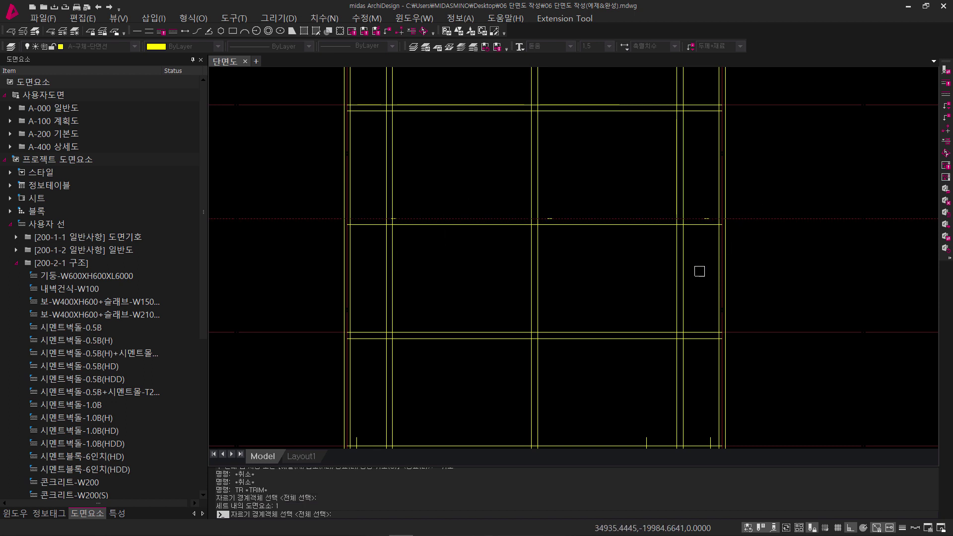
pyautogui.scroll(-3, 699, 271)
pyautogui.moveTo(721, 356); pyautogui.dragTo(709, 326, button='middle')
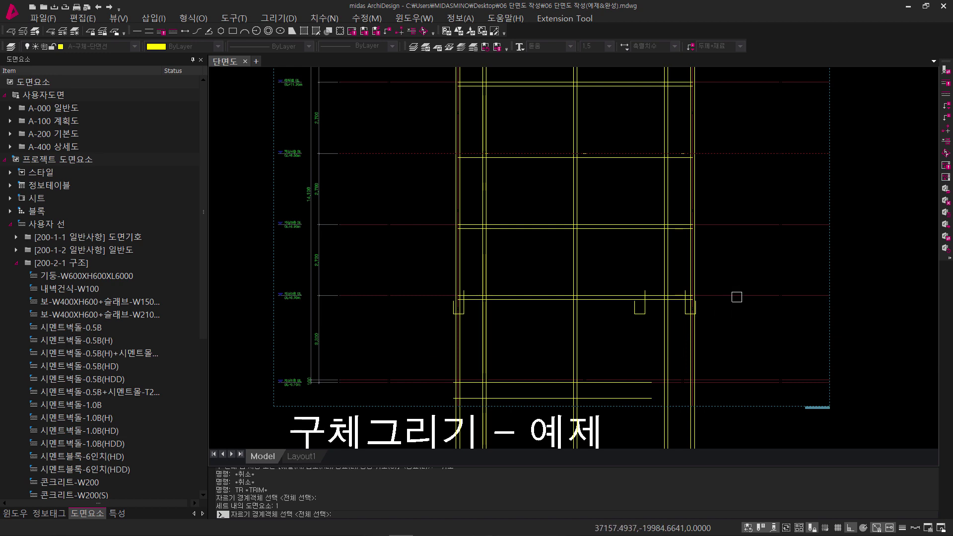
pyautogui.press('Return')
pyautogui.moveTo(740, 444); pyautogui.dragTo(706, 367, button='middle')
pyautogui.click(716, 397)
pyautogui.click(388, 405)
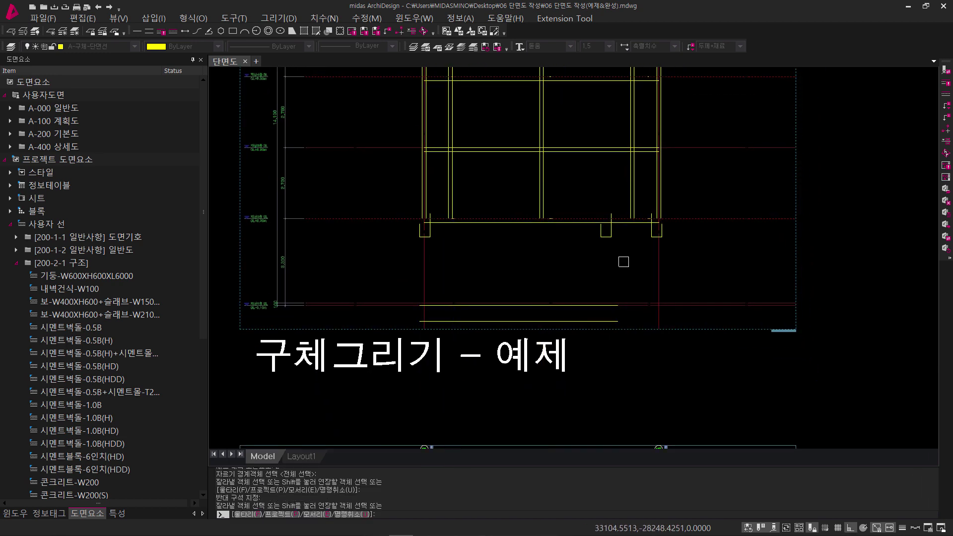
# Trim the same wall construction lines above the 지상4층 slab top line and end the command.
pyautogui.moveTo(643, 141)
pyautogui.mouseDown(button='middle')
pyautogui.moveTo(616, 395)
pyautogui.moveTo(586, 171)
pyautogui.mouseUp(button='middle')
pyautogui.click(693, 113)
pyautogui.click(380, 146)
pyautogui.moveTo(505, 241); pyautogui.dragTo(524, 265, button='middle')
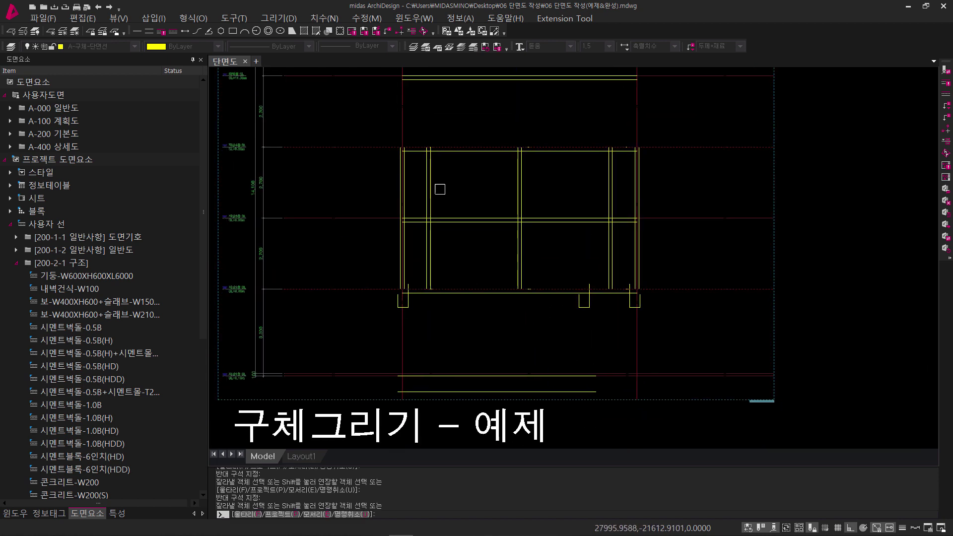
pyautogui.scroll(2, 285, 253)
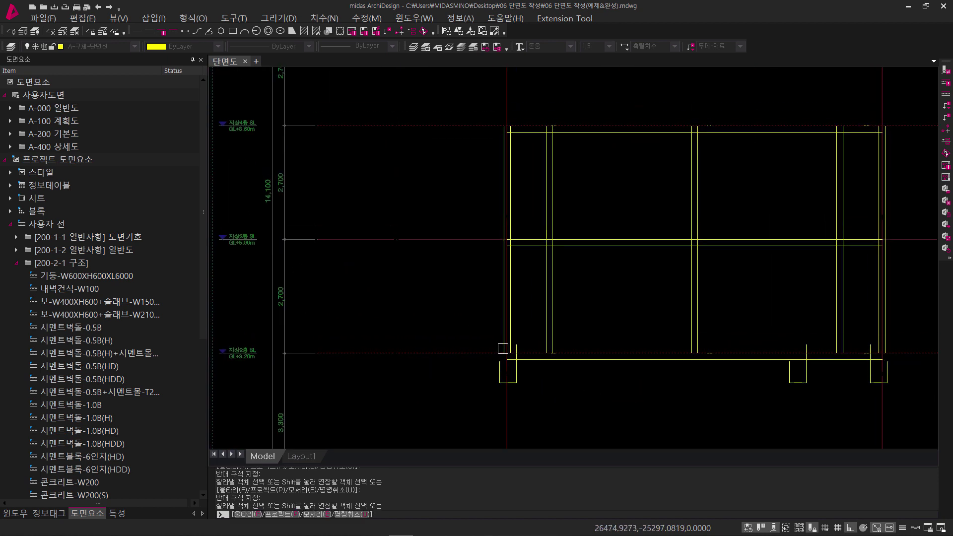
pyautogui.press('Escape')
# Draw vertical construction lines (XLINE) along both concrete faces of the wall between 거실 and 침실 on the 4층 평면도.
pyautogui.scroll(-3, 505, 345)
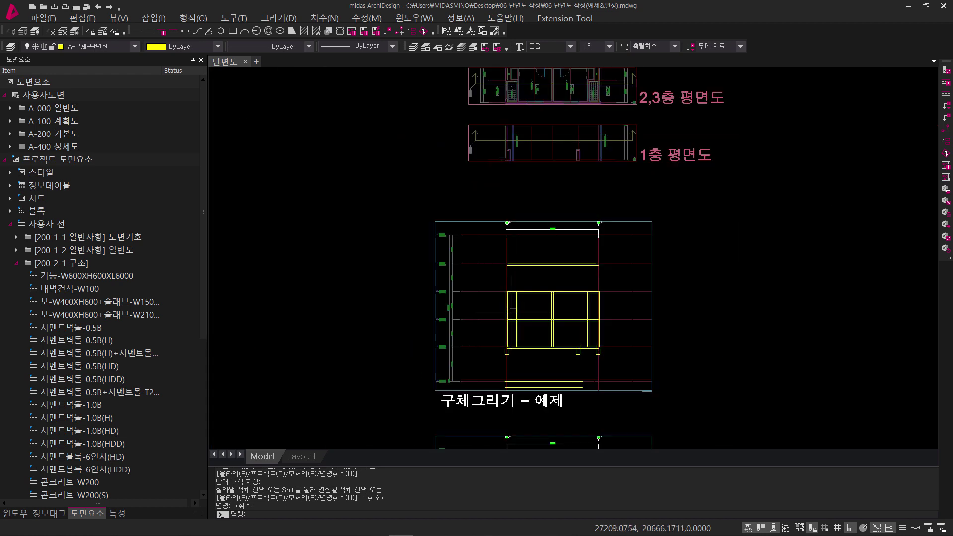
pyautogui.moveTo(532, 125); pyautogui.dragTo(524, 374, button='middle')
pyautogui.scroll(2, 571, 274)
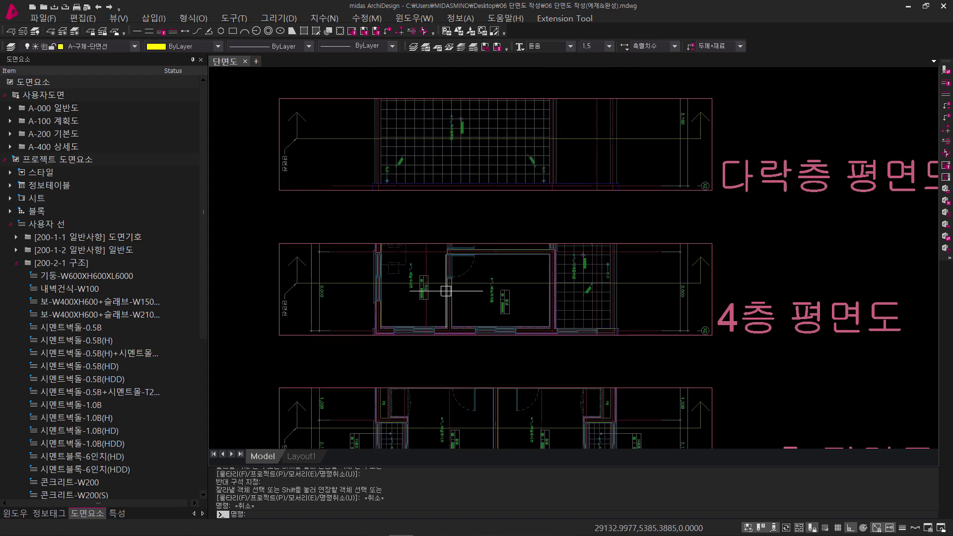
pyautogui.scroll(5, 445, 291)
pyautogui.write('xl')
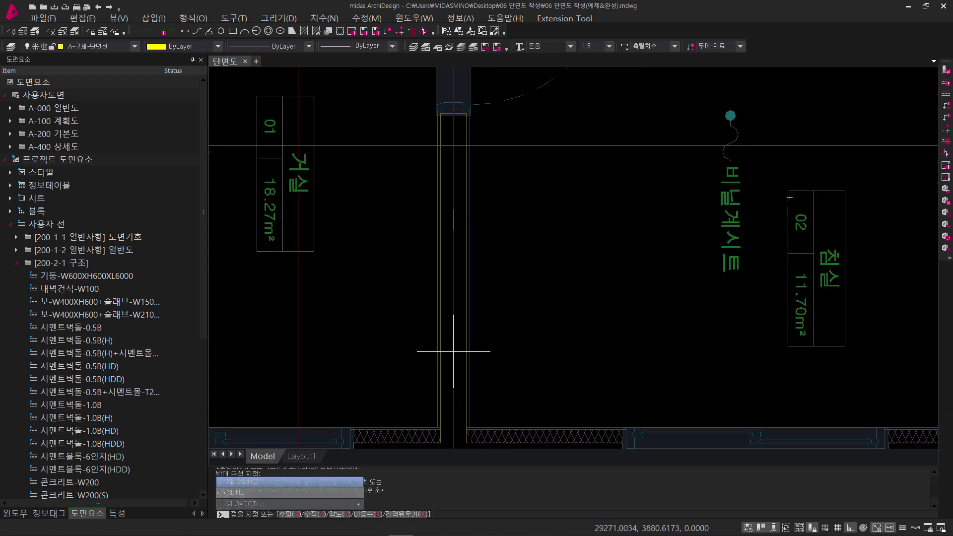
pyautogui.press('Return')
pyautogui.scroll(3, 449, 344)
pyautogui.click(436, 324)
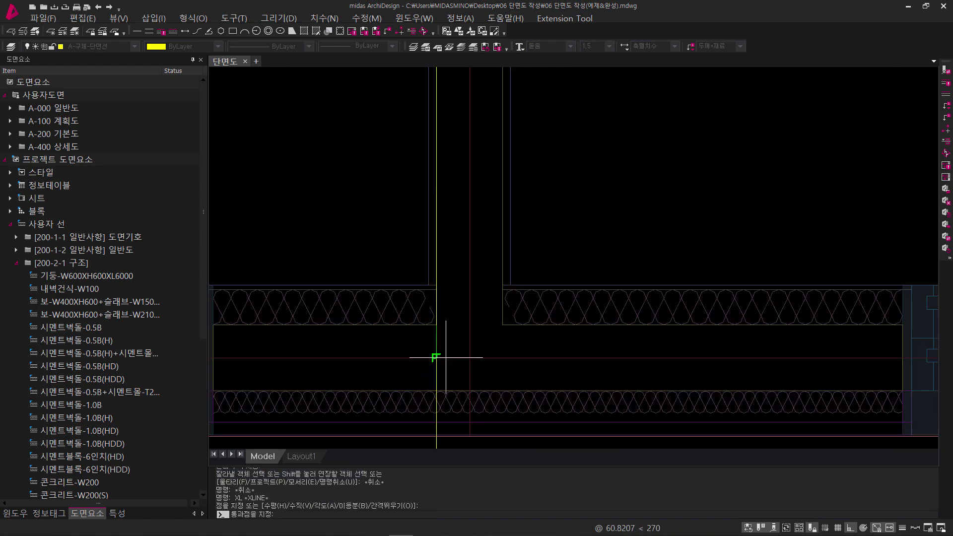
pyautogui.click(436, 357)
pyautogui.press('Return')
pyautogui.press('Return')
pyautogui.click(503, 325)
pyautogui.press('Return')
pyautogui.scroll(-6, 499, 350)
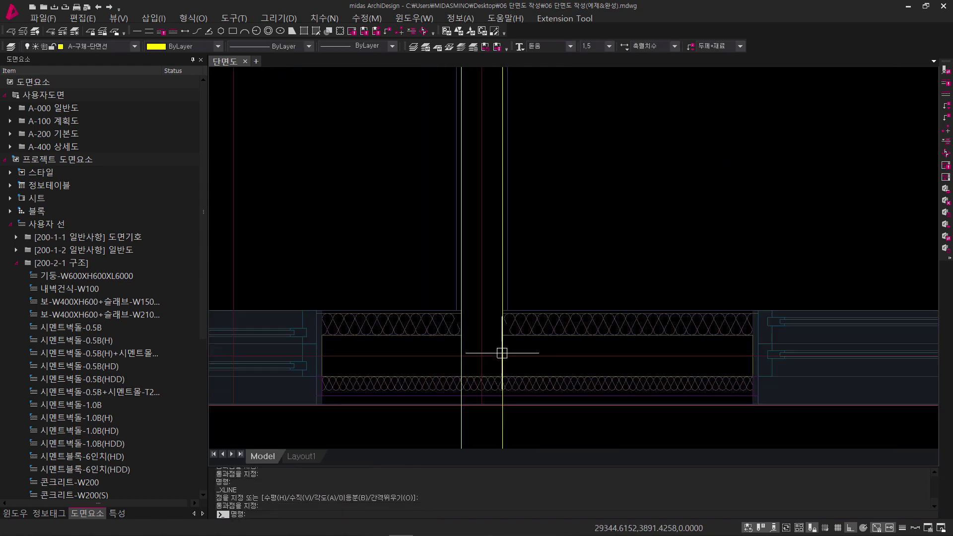
# Draw vertical construction lines along both concrete faces of the wall between 침실 and the tiled terrace on the 4층 평면도.
pyautogui.scroll(5, 445, 363)
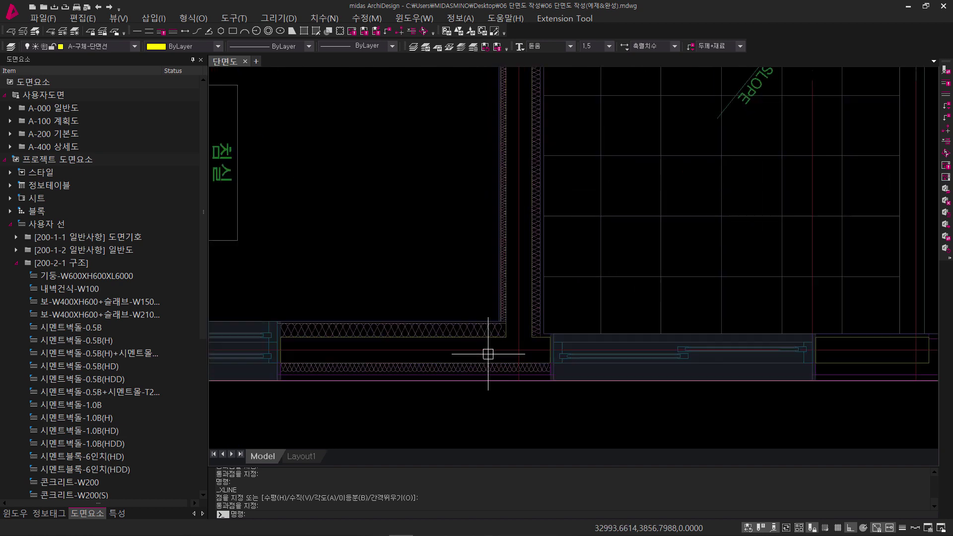
pyautogui.scroll(3, 506, 359)
pyautogui.press('Return')
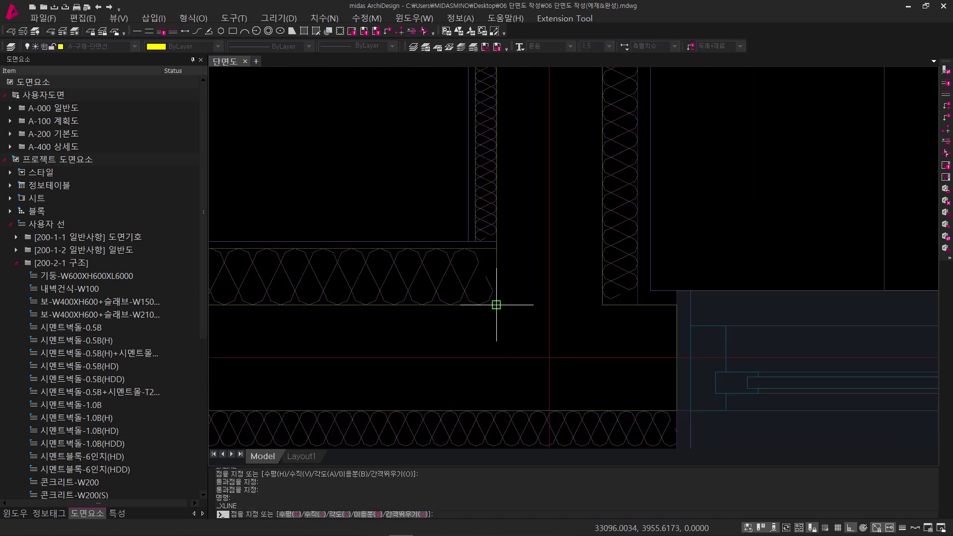
pyautogui.click(495, 304)
pyautogui.click(498, 378)
pyautogui.press('Return')
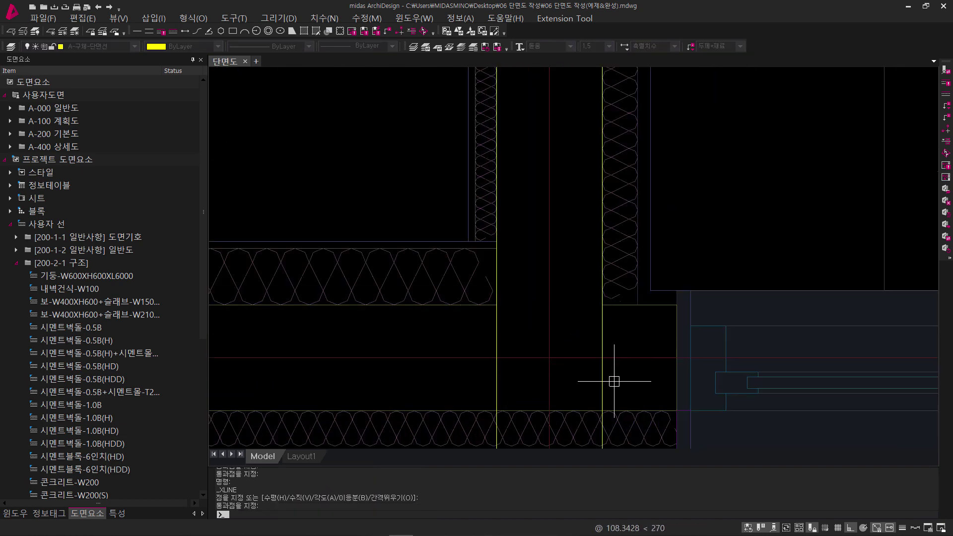
# Trim the fourth-floor wall construction lines above the underside of the top slab in the section.
pyautogui.scroll(-6, 613, 378)
pyautogui.moveTo(622, 401); pyautogui.dragTo(586, 154, button='middle')
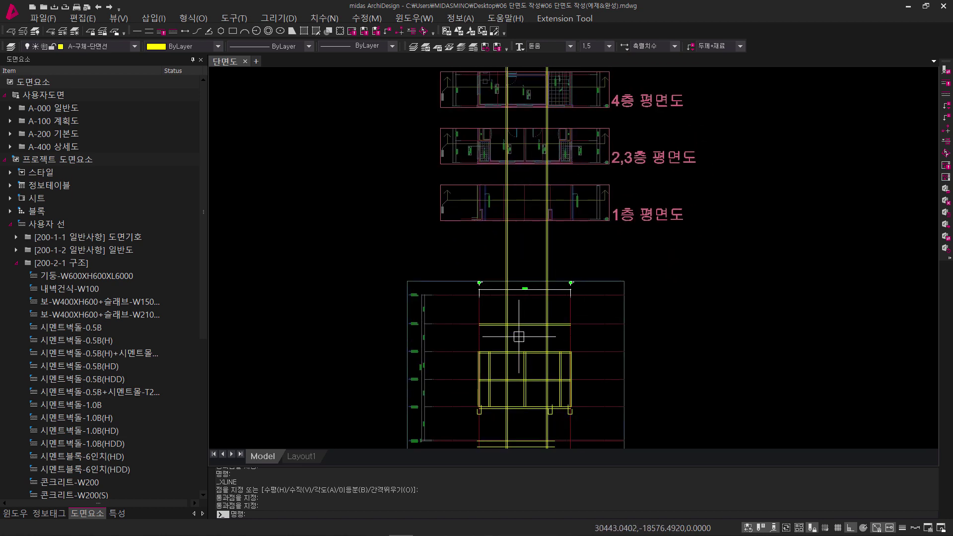
pyautogui.scroll(3, 514, 341)
pyautogui.press('Escape')
pyautogui.press('Escape')
pyautogui.write('tr')
pyautogui.press('Return')
pyautogui.click(627, 278)
pyautogui.press('Return')
pyautogui.click(670, 240)
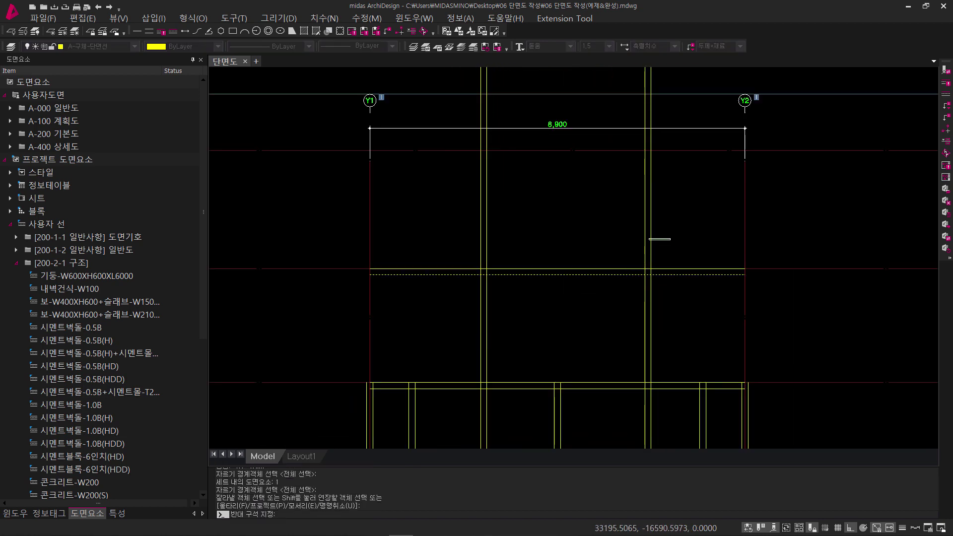
pyautogui.press('Escape')
pyautogui.press('Escape')
# Trim the fourth-floor wall construction lines below the 지상4층 slab top line and end the command.
pyautogui.moveTo(559, 305); pyautogui.dragTo(542, 121, button='middle')
pyautogui.write('tr')
pyautogui.press('Return')
pyautogui.click(603, 314)
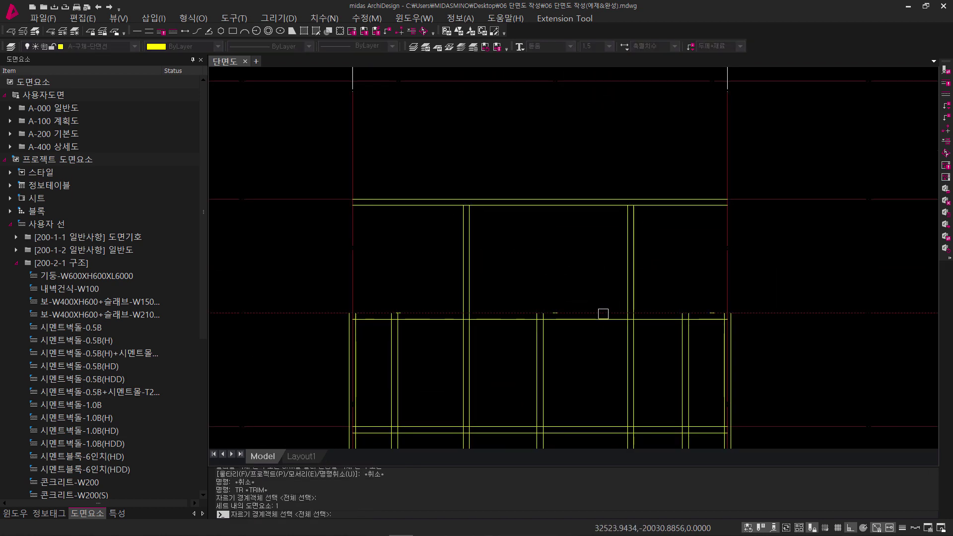
pyautogui.press('Return')
pyautogui.click(641, 352)
pyautogui.click(603, 360)
pyautogui.press('Escape')
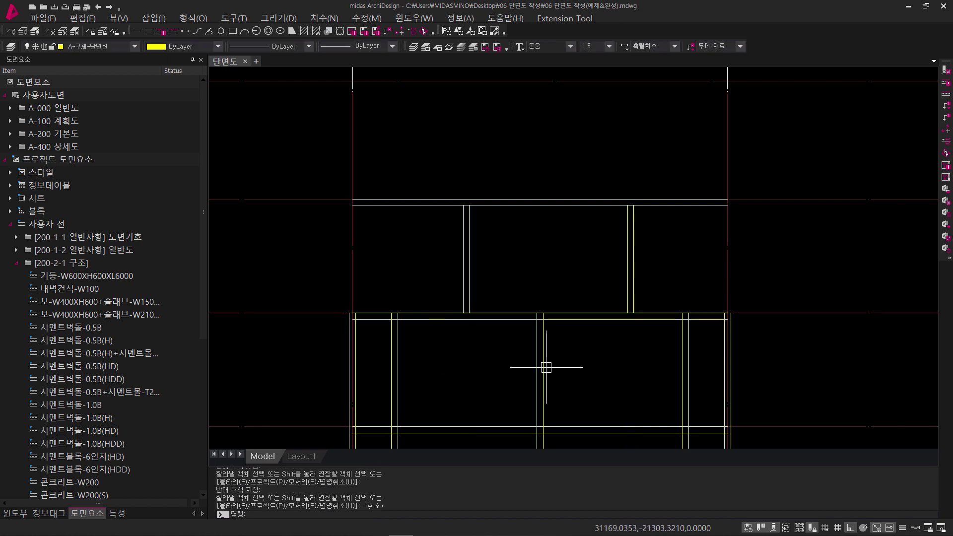
pyautogui.scroll(-2, 544, 365)
pyautogui.press('Escape')
pyautogui.press('Escape')
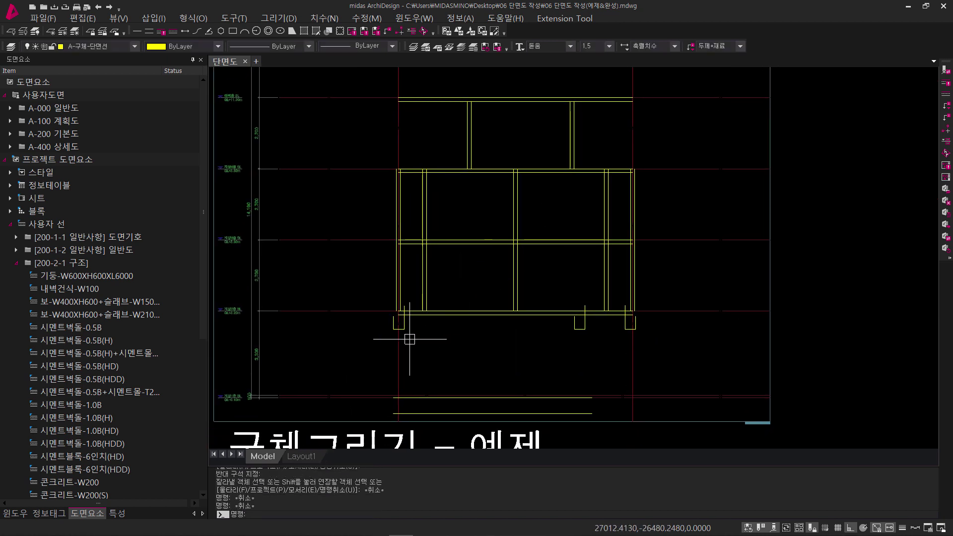
# Draw a vertical construction line along the right concrete face of the left wall on the 1층 평면도.
pyautogui.scroll(4, 404, 330)
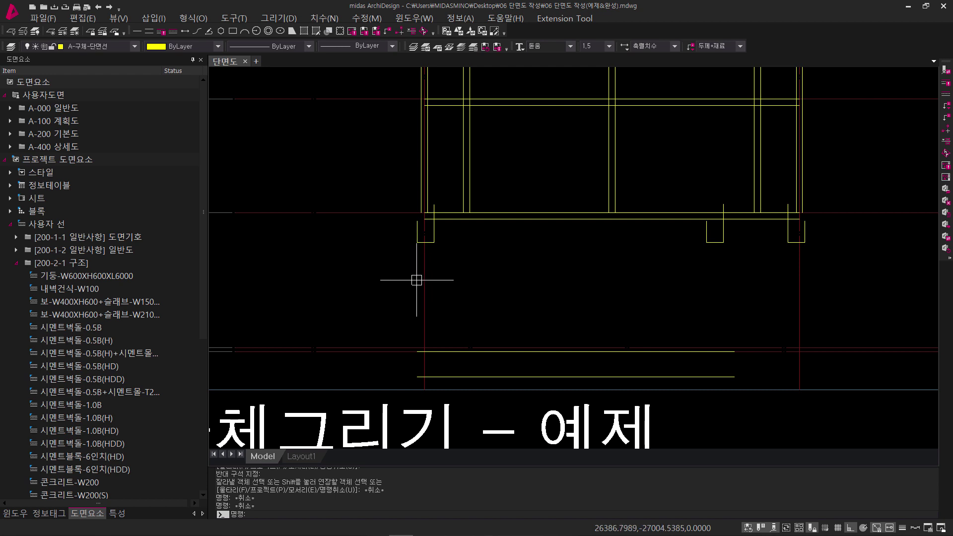
pyautogui.moveTo(428, 262); pyautogui.dragTo(423, 281, button='middle')
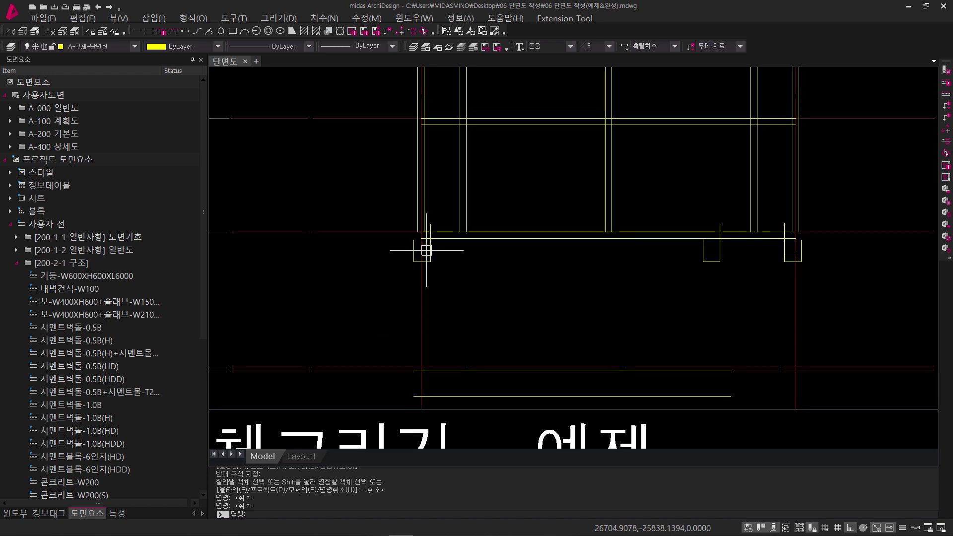
pyautogui.scroll(-3, 426, 250)
pyautogui.moveTo(461, 84); pyautogui.dragTo(459, 270, button='middle')
pyautogui.scroll(3, 403, 217)
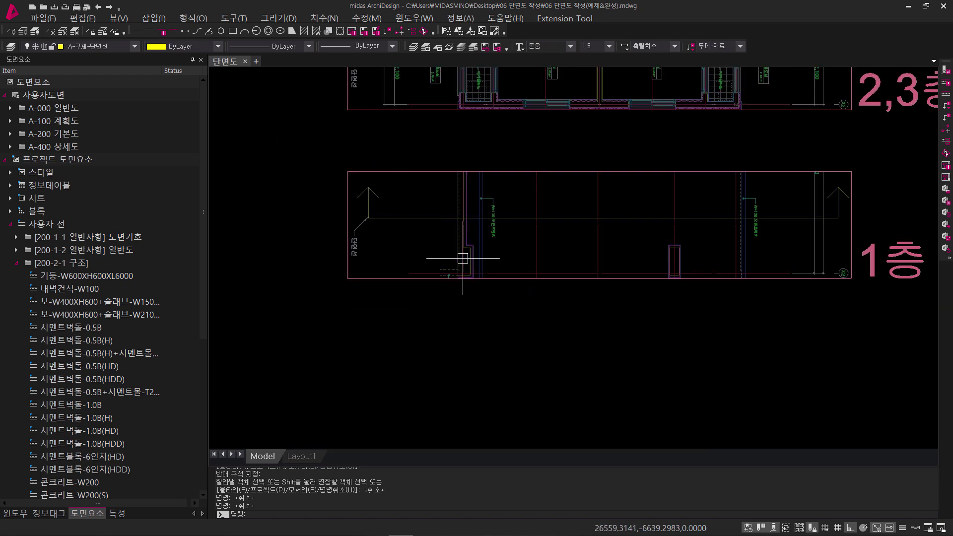
pyautogui.scroll(5, 470, 262)
pyautogui.write('L')
pyautogui.press('Return')
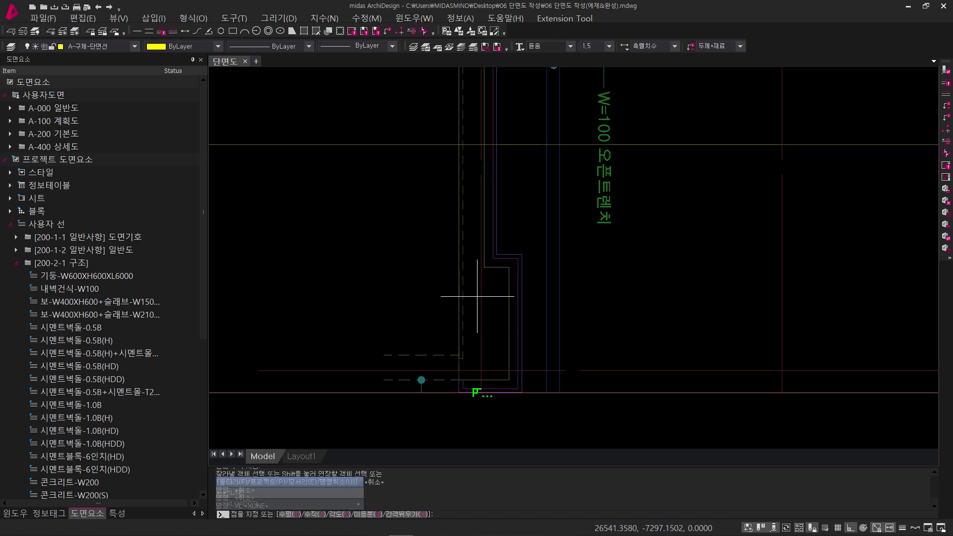
pyautogui.scroll(2, 489, 267)
pyautogui.press('space')
# Draw a second vertical construction line along the left concrete face of the same 1층 평면도 wall.
pyautogui.press('space')
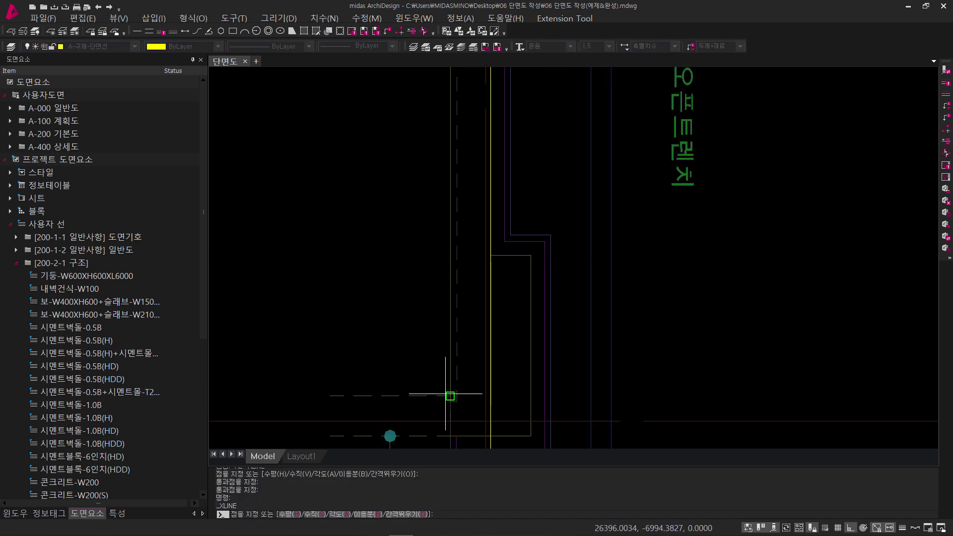
pyautogui.click(450, 396)
pyautogui.moveTo(471, 408); pyautogui.dragTo(446, 134, button='middle')
pyautogui.click(522, 362)
pyautogui.press('space')
# Trim the two 1층 wall construction lines below the bottom line of the lowest slab in the section.
pyautogui.scroll(-5, 466, 282)
pyautogui.scroll(-3, 465, 281)
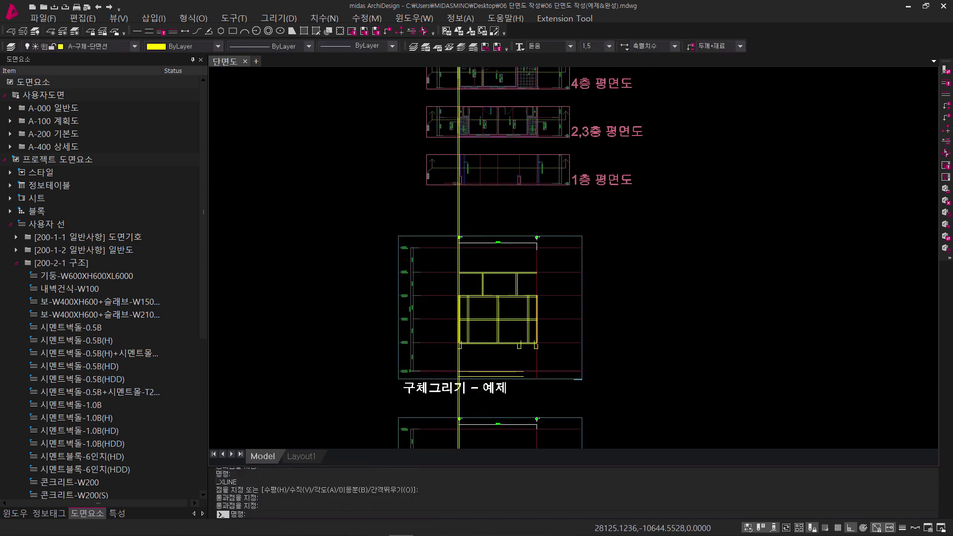
pyautogui.scroll(10, 459, 360)
pyautogui.press('Escape')
pyautogui.press('Escape')
pyautogui.write('tr')
pyautogui.press('space')
pyautogui.click(451, 377)
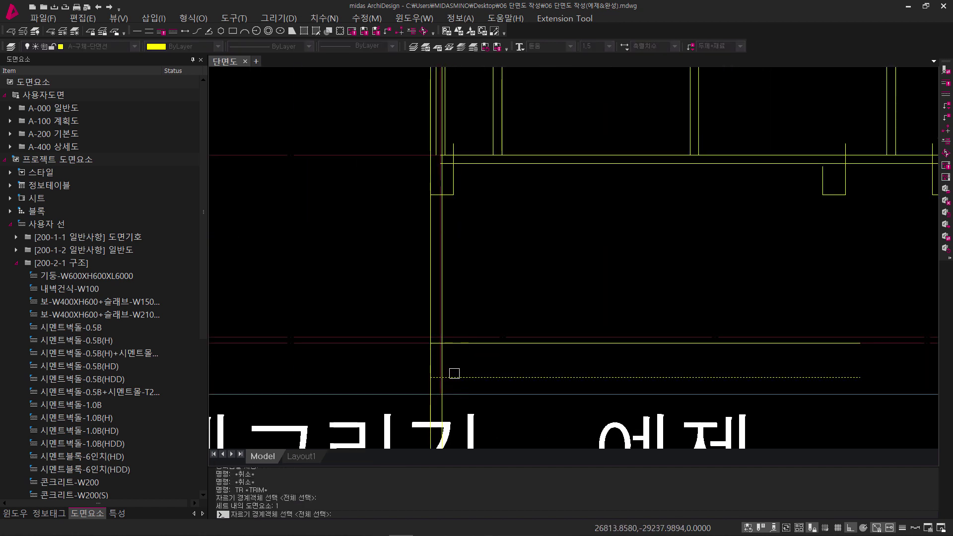
pyautogui.press('Escape')
pyautogui.press('Escape')
pyautogui.press('Escape')
pyautogui.write('tr')
pyautogui.press('space')
pyautogui.press('space')
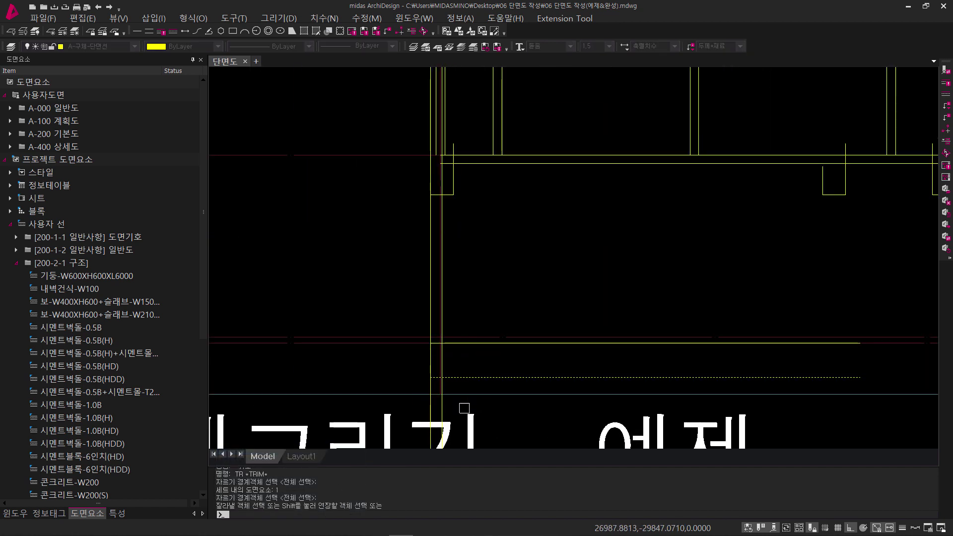
pyautogui.click(463, 406)
pyautogui.click(411, 420)
pyautogui.moveTo(466, 268); pyautogui.dragTo(468, 349, button='middle')
pyautogui.press('Escape')
pyautogui.scroll(4, 460, 277)
pyautogui.press('Escape')
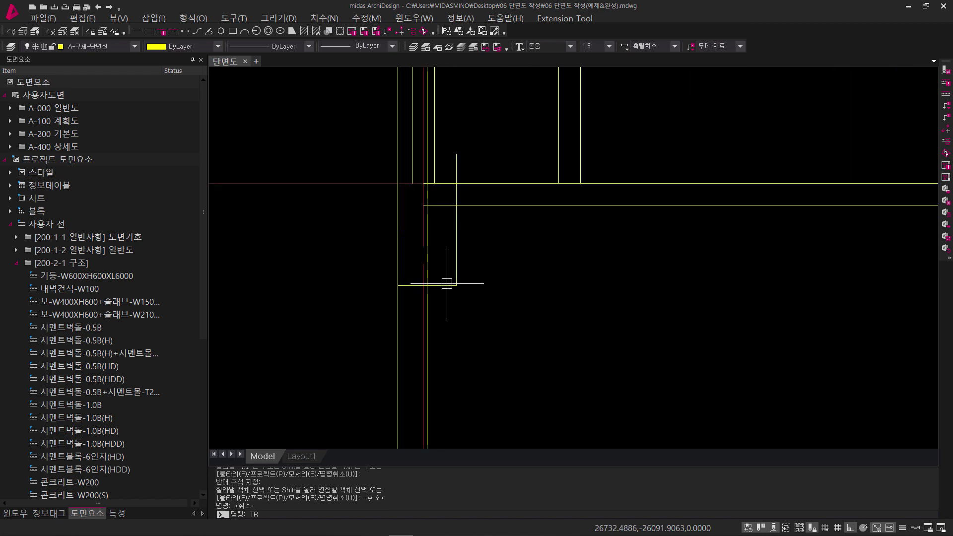
# Fillet the 1층 wall's outer line to the slab top line above and its inner line to the beam bottom with radius 0.
pyautogui.write('tr')
pyautogui.press('space')
pyautogui.press('Escape')
pyautogui.press('Escape')
pyautogui.write('f')
pyautogui.press('space')
pyautogui.click(399, 324)
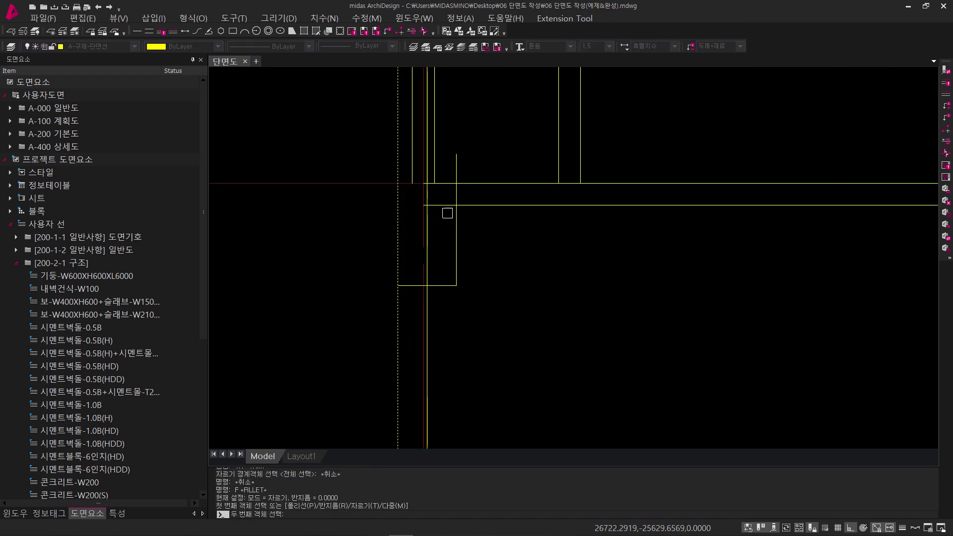
pyautogui.click(442, 182)
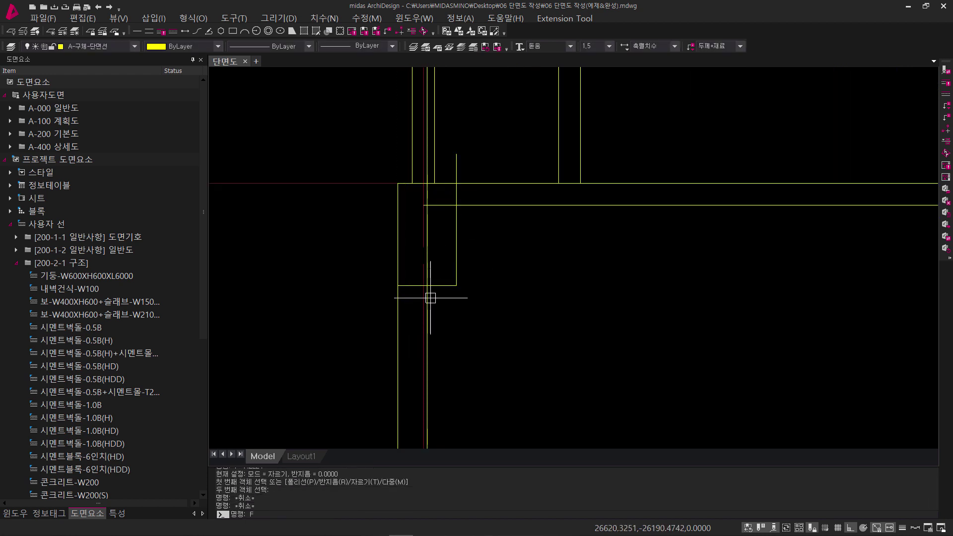
pyautogui.press('Escape')
pyautogui.press('Escape')
pyautogui.scroll(-10, 451, 304)
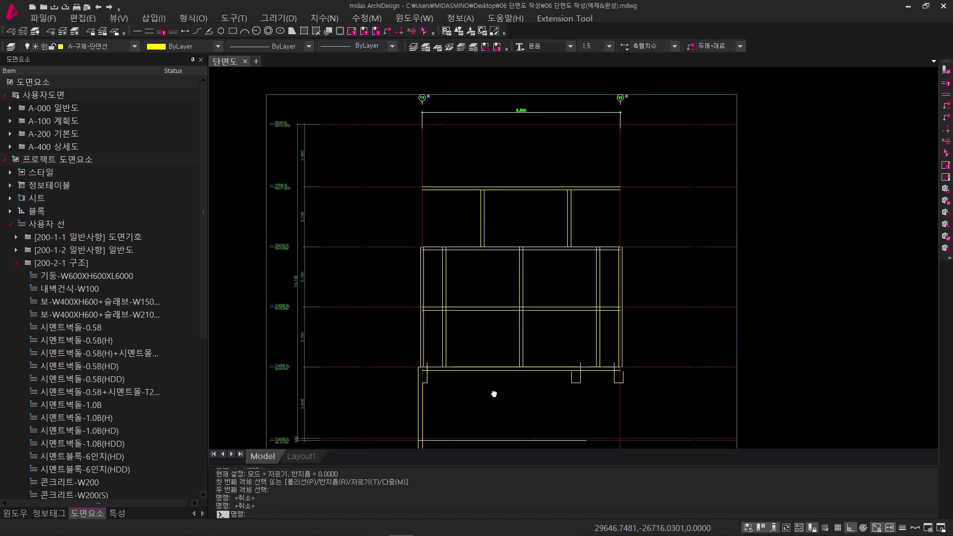
pyautogui.press('Escape')
pyautogui.press('Escape')
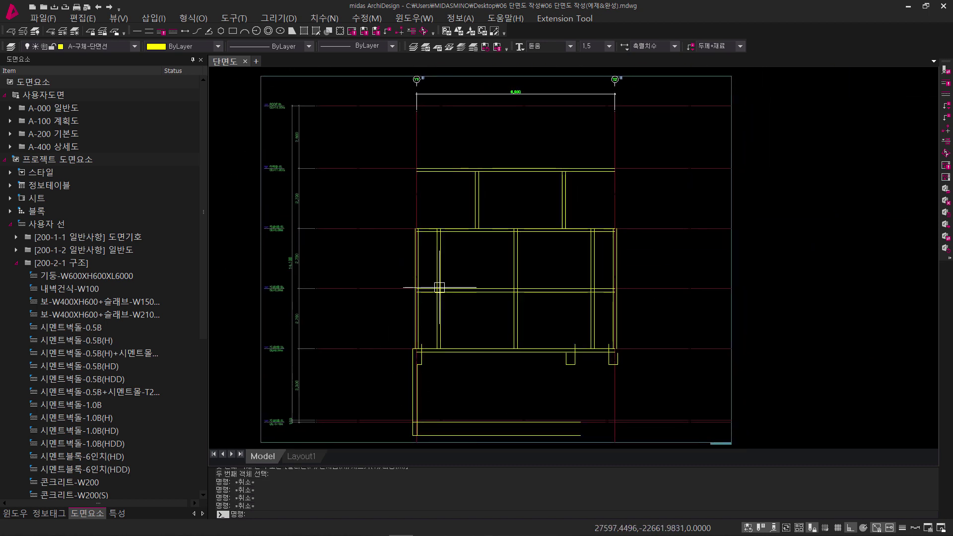
# Fillet the left wall's outer and inner lines to the top and underside lines of the 다락층 slab with radius 0.
pyautogui.write('F')
pyautogui.press('Return')
pyautogui.scroll(2, 416, 243)
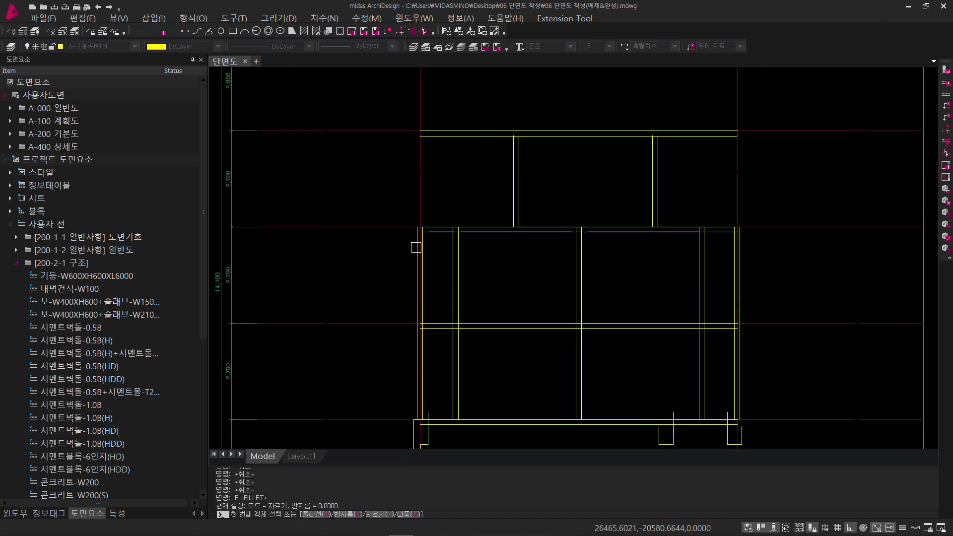
pyautogui.click(416, 247)
pyautogui.scroll(4, 427, 134)
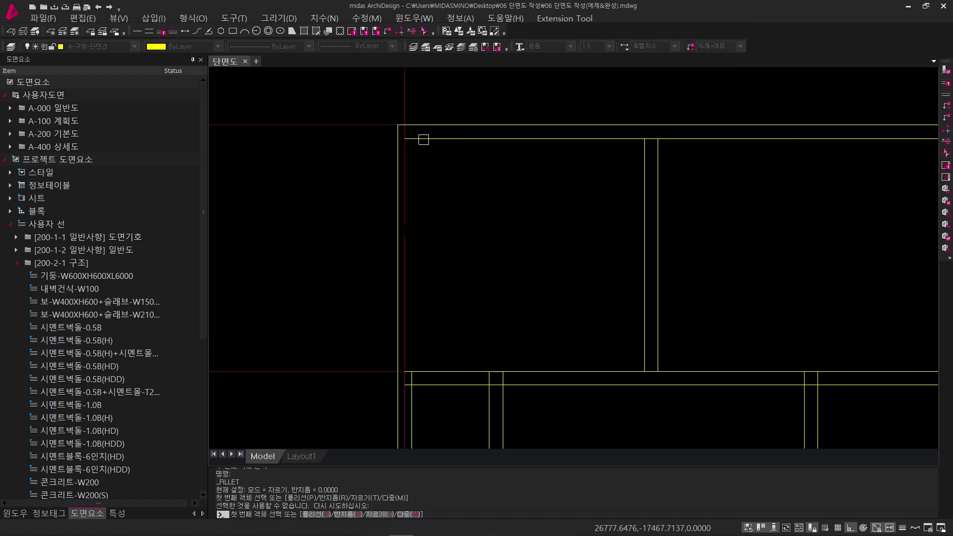
pyautogui.click(423, 140)
pyautogui.click(412, 398)
pyautogui.scroll(-4, 417, 397)
pyautogui.scroll(2, 618, 351)
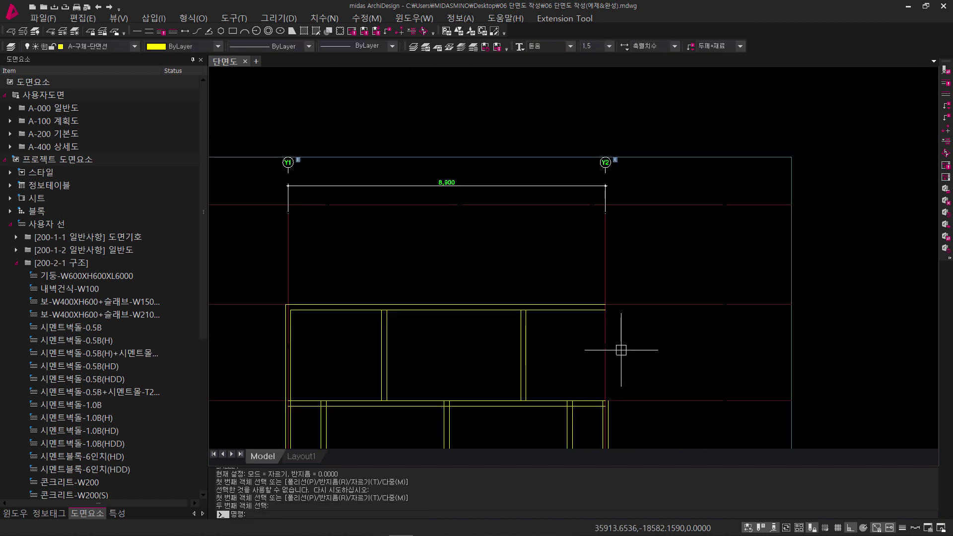
# Try to fillet the 다락층 slab's underside line with the inner line of the right outer wall.
pyautogui.press('Return')
pyautogui.click(585, 310)
pyautogui.click(598, 417)
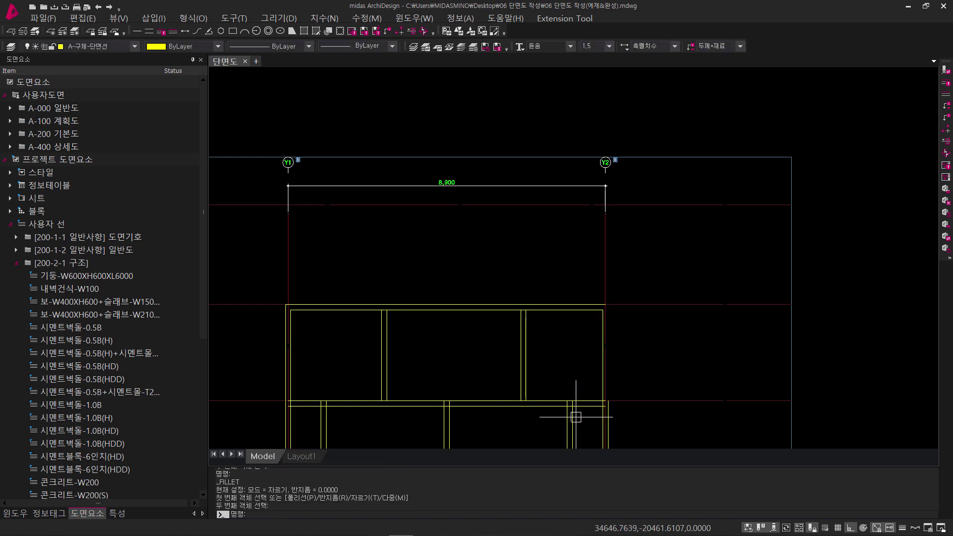
pyautogui.scroll(5, 605, 407)
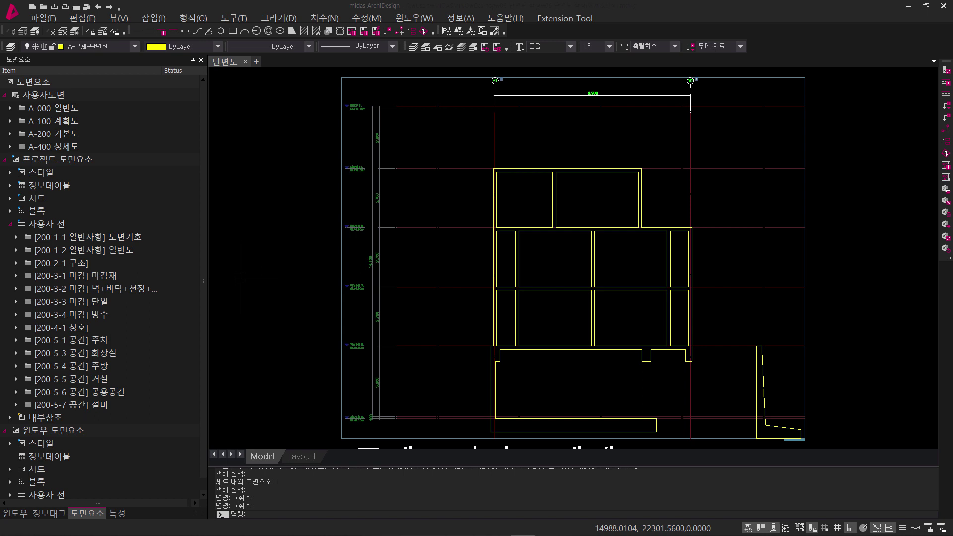
# Start a 콘크리트-W200 user line and set its module width to 150.
pyautogui.moveTo(372, 342); pyautogui.dragTo(322, 348, button='middle')
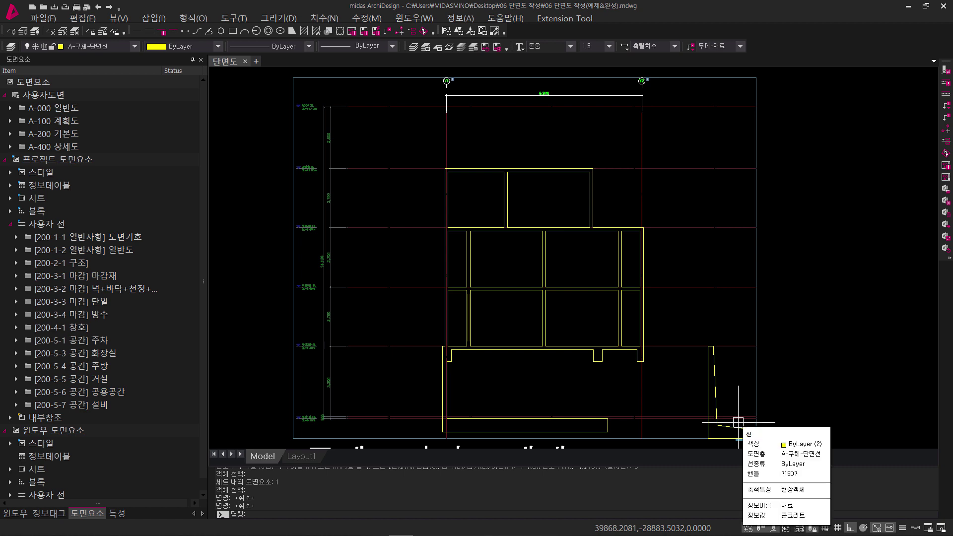
pyautogui.moveTo(721, 418); pyautogui.dragTo(702, 415, button='middle')
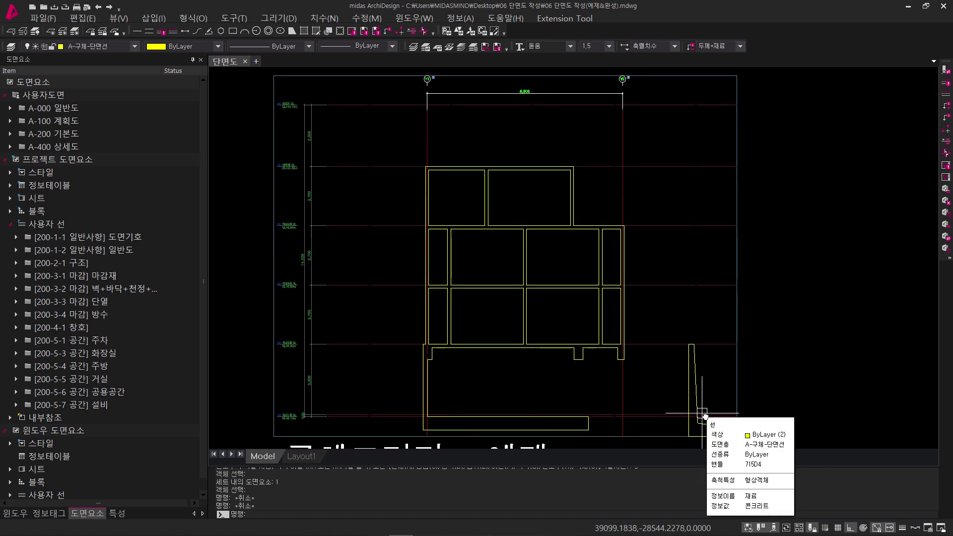
pyautogui.scroll(5, 425, 241)
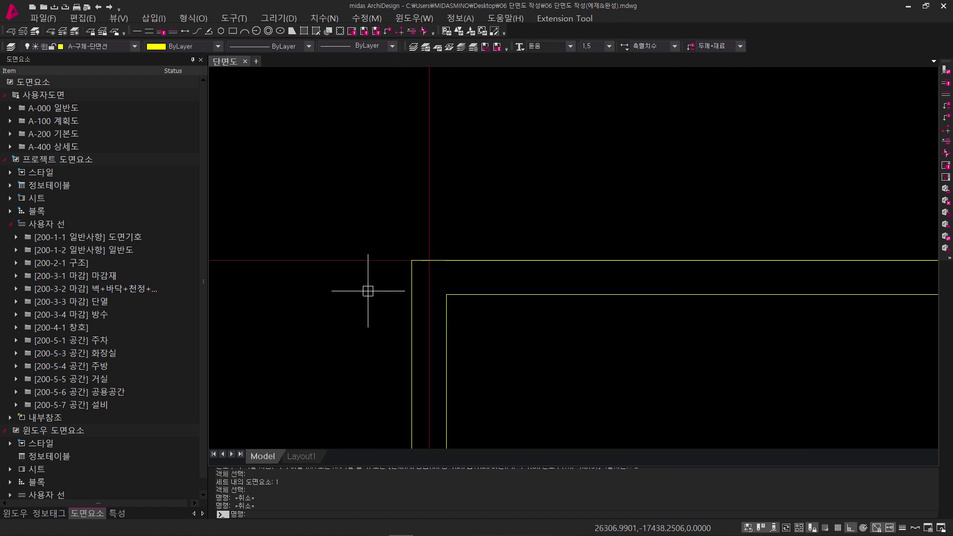
pyautogui.write('L')
pyautogui.press('Return')
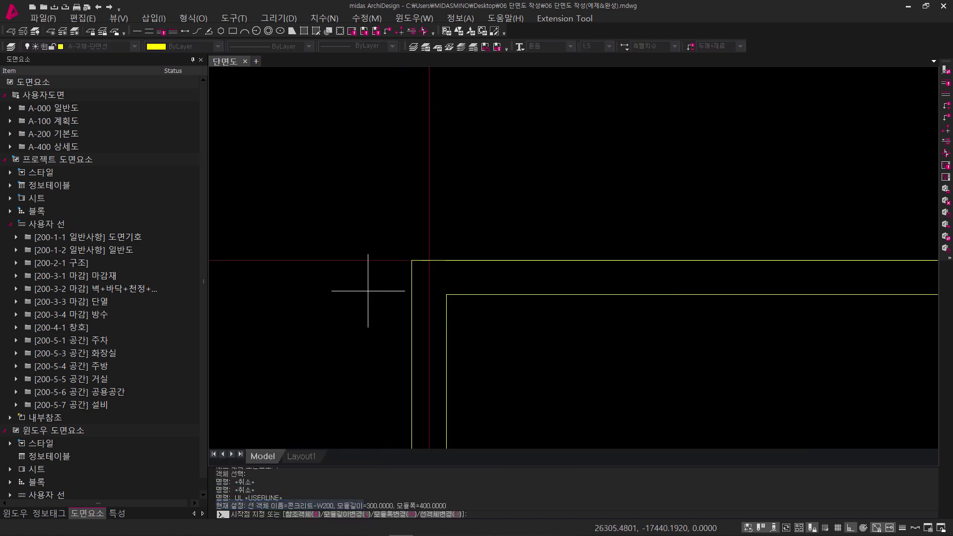
pyautogui.click(390, 514)
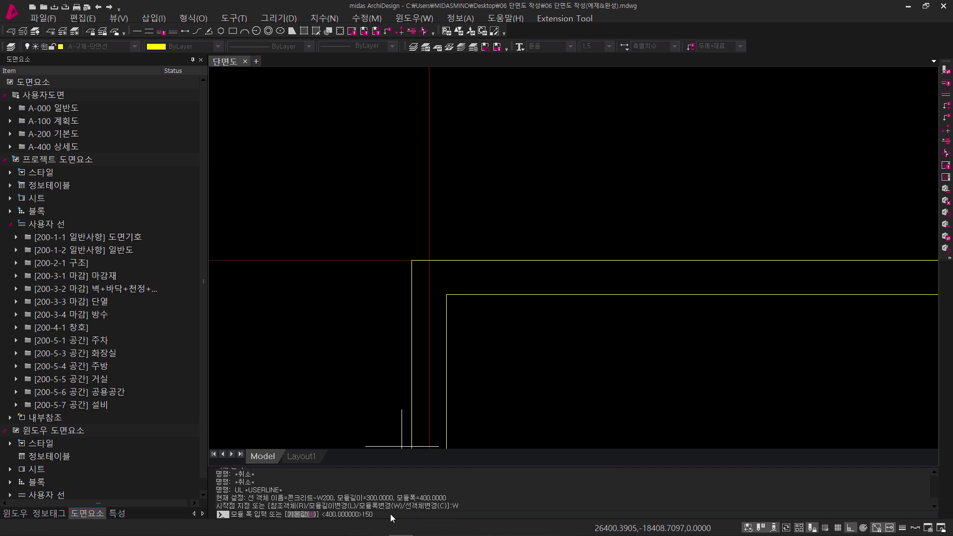
pyautogui.press('Return')
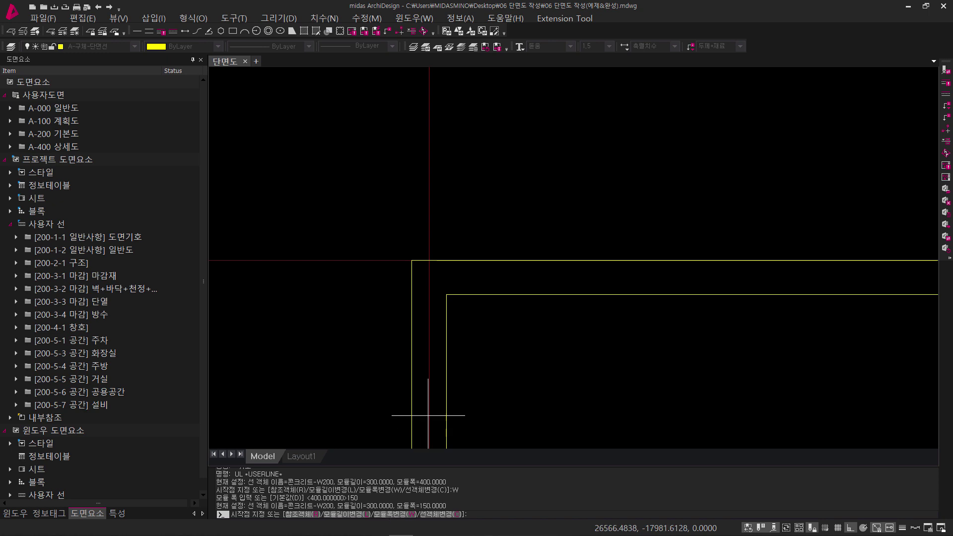
# Draw the user line 180 mm upward from where grid line Y1 meets the 다락층 slab top as a parapet.
pyautogui.moveTo(425, 415)
pyautogui.mouseDown(button='middle')
pyautogui.moveTo(436, 385)
pyautogui.moveTo(362, 352)
pyautogui.moveTo(378, 372)
pyautogui.mouseUp(button='middle')
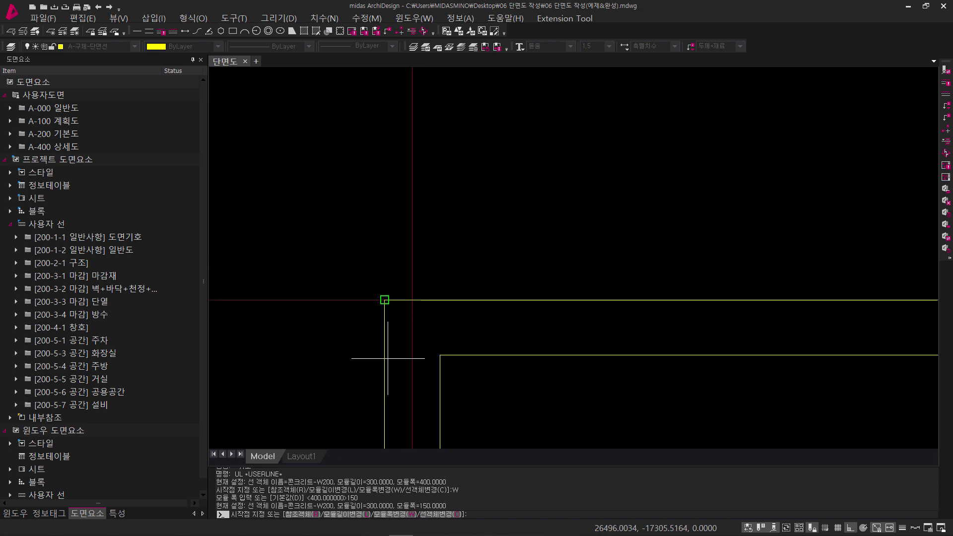
pyautogui.scroll(2, 459, 362)
pyautogui.scroll(-5, 442, 340)
pyautogui.moveTo(442, 341); pyautogui.dragTo(491, 340, button='middle')
pyautogui.scroll(4, 288, 347)
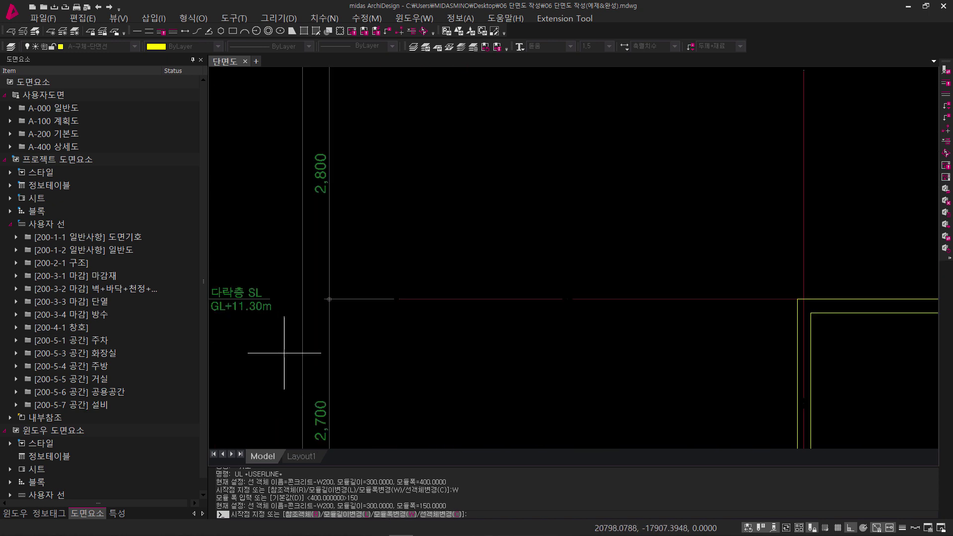
pyautogui.moveTo(511, 370); pyautogui.dragTo(315, 366, button='middle')
pyautogui.moveTo(547, 387); pyautogui.dragTo(521, 382, button='middle')
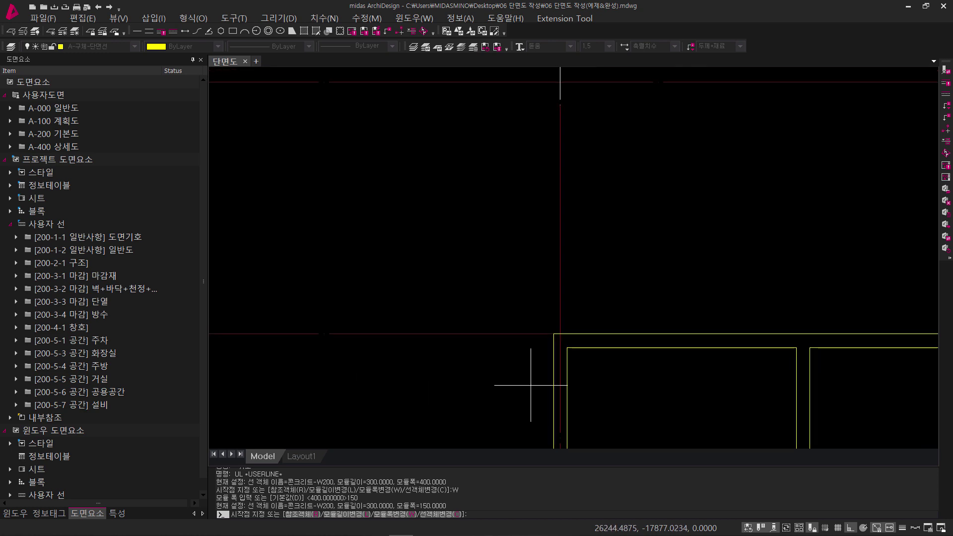
pyautogui.scroll(2, 551, 379)
pyautogui.click(569, 306)
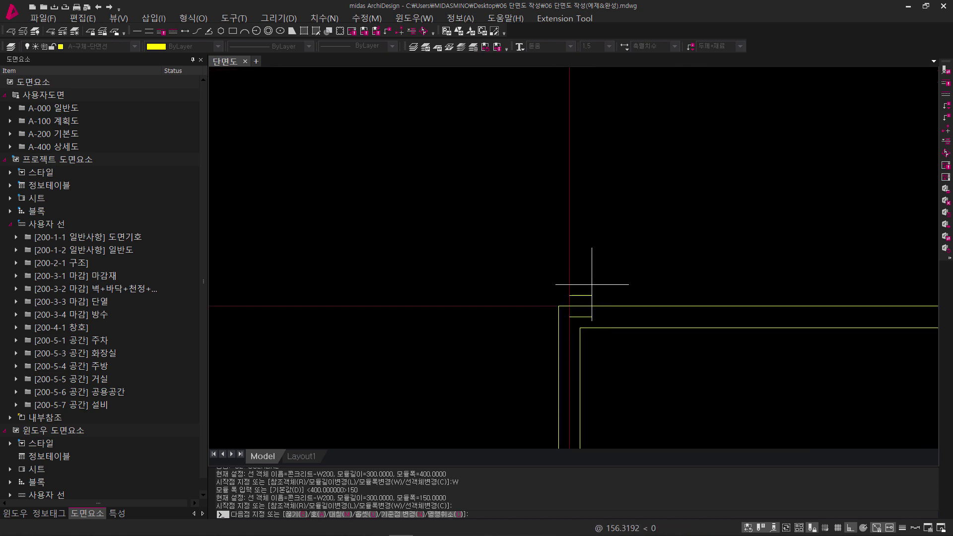
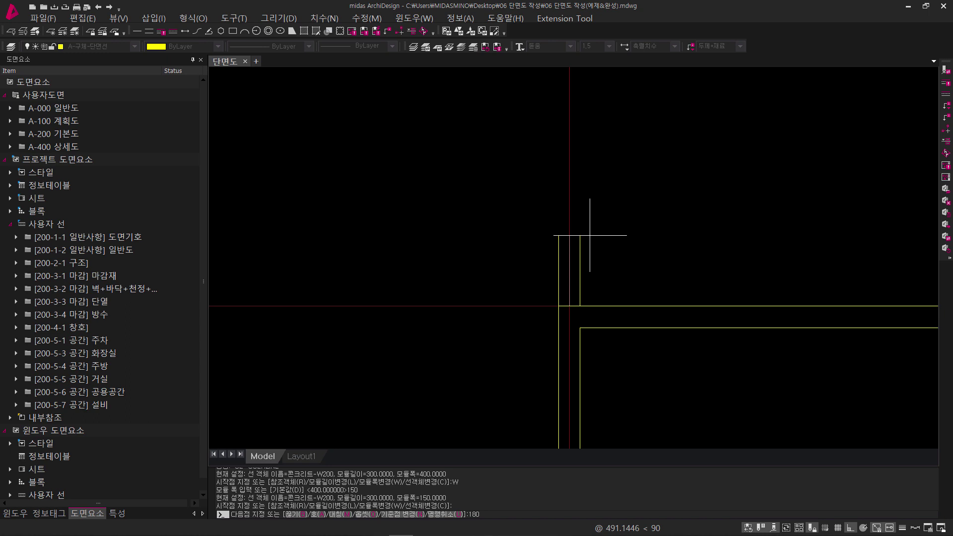
pyautogui.press('Return')
pyautogui.press('Return')
# Close the top of the left parapet with a line between its two upper endpoints.
pyautogui.scroll(5, 585, 234)
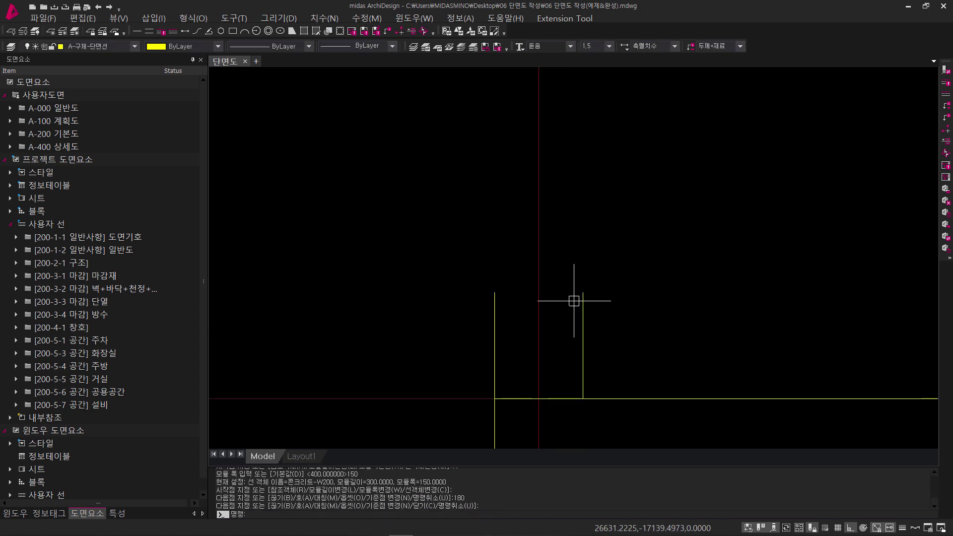
pyautogui.moveTo(574, 304)
pyautogui.mouseDown(button='middle')
pyautogui.moveTo(568, 330)
pyautogui.moveTo(570, 321)
pyautogui.mouseUp(button='middle')
pyautogui.write('l')
pyautogui.press('Return')
pyautogui.click(578, 258)
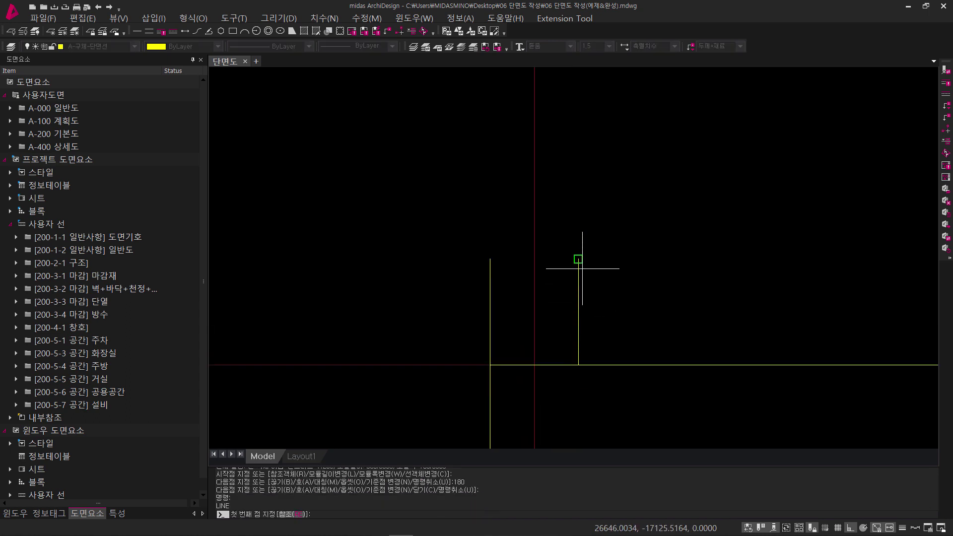
pyautogui.press('Escape')
pyautogui.moveTo(492, 260); pyautogui.dragTo(453, 213, button='middle')
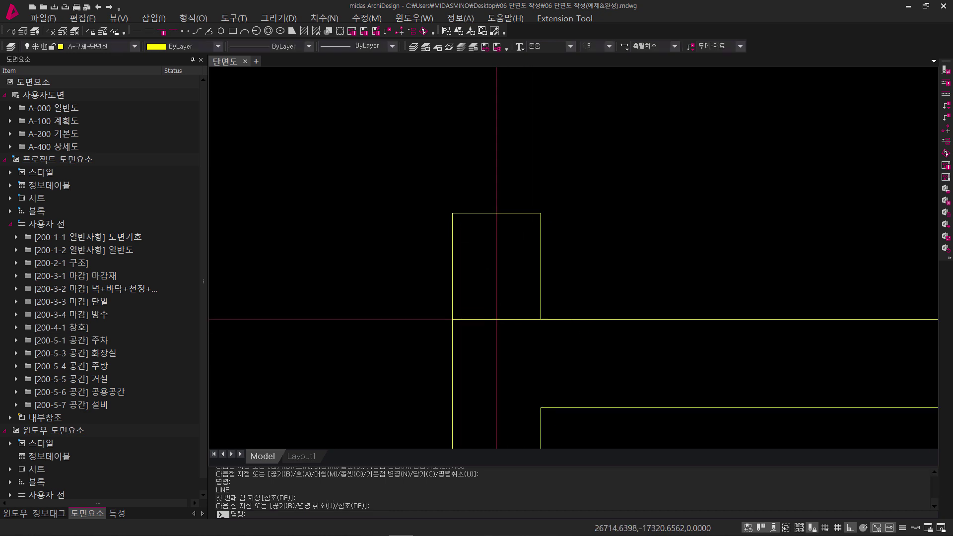
pyautogui.press('Escape')
pyautogui.press('Escape')
# Fillet the left parapet's inner line with the 다락층 slab top line at radius 0 and end the command.
pyautogui.write('f')
pyautogui.press('Return')
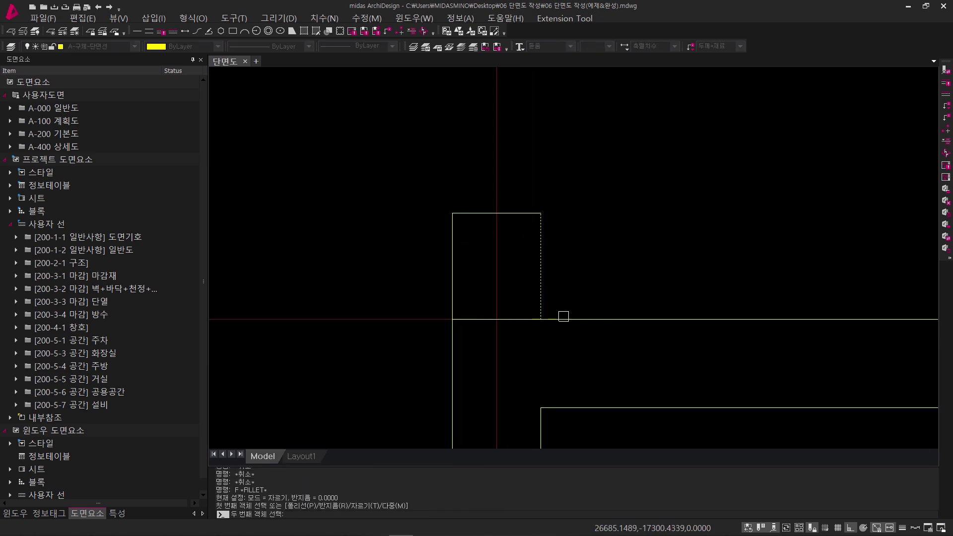
pyautogui.click(565, 320)
pyautogui.press('Return')
pyautogui.press('Return')
pyautogui.moveTo(597, 350); pyautogui.dragTo(553, 313, button='middle')
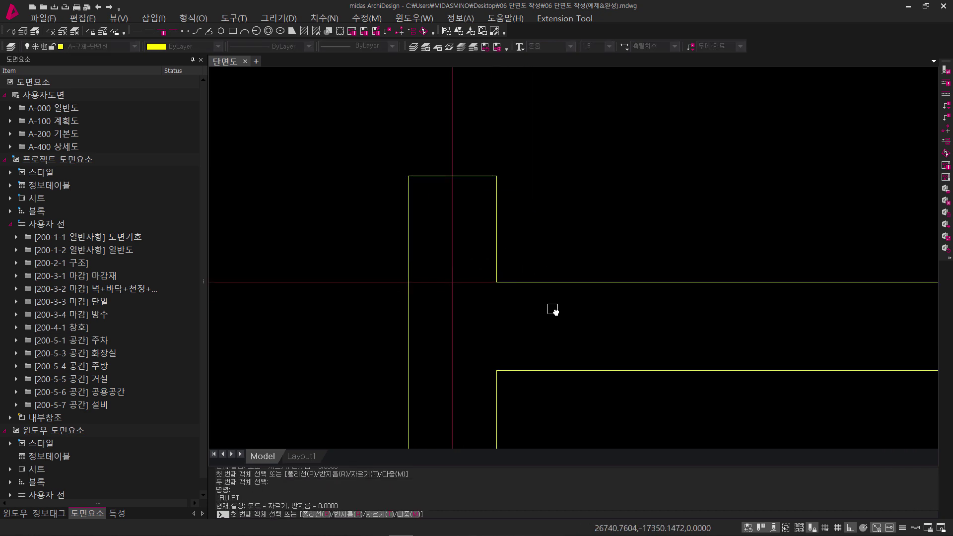
pyautogui.scroll(-5, 552, 309)
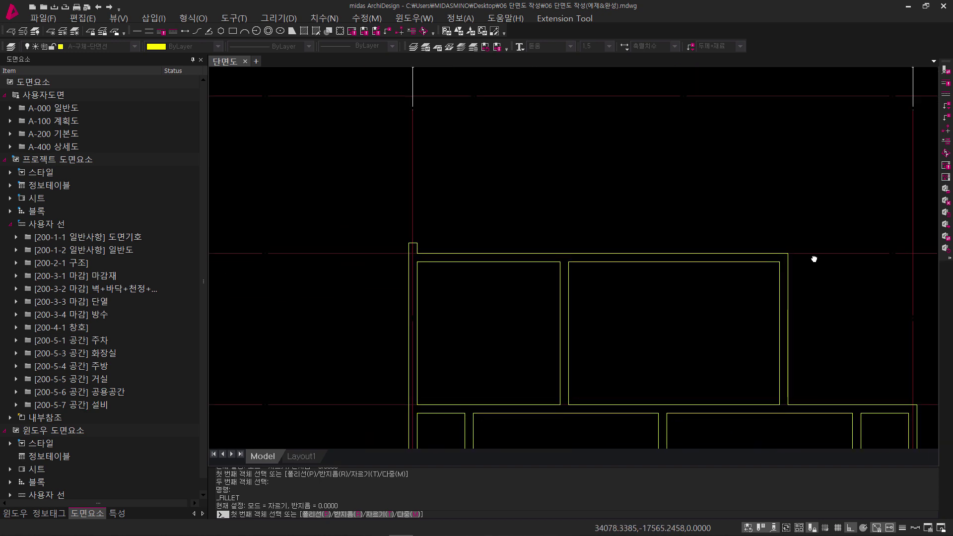
pyautogui.moveTo(814, 259); pyautogui.dragTo(790, 246, button='middle')
pyautogui.moveTo(812, 370); pyautogui.dragTo(800, 381, button='middle')
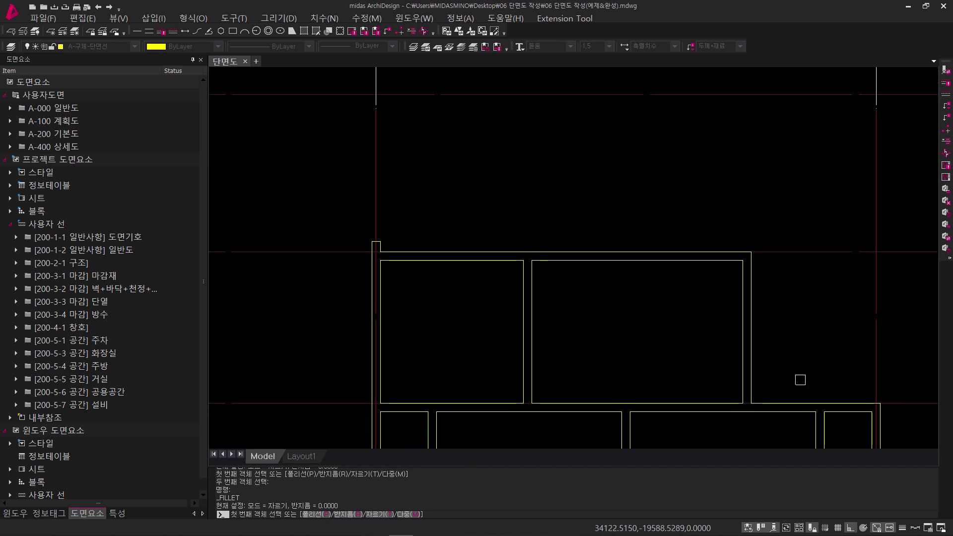
pyautogui.press('Escape')
pyautogui.press('Escape')
# Draw a 콘크리트-W200 user line 180 mm upward from the 다락층 slab's upper-right corner, with its width on the inner side, as a parapet.
pyautogui.scroll(5, 747, 252)
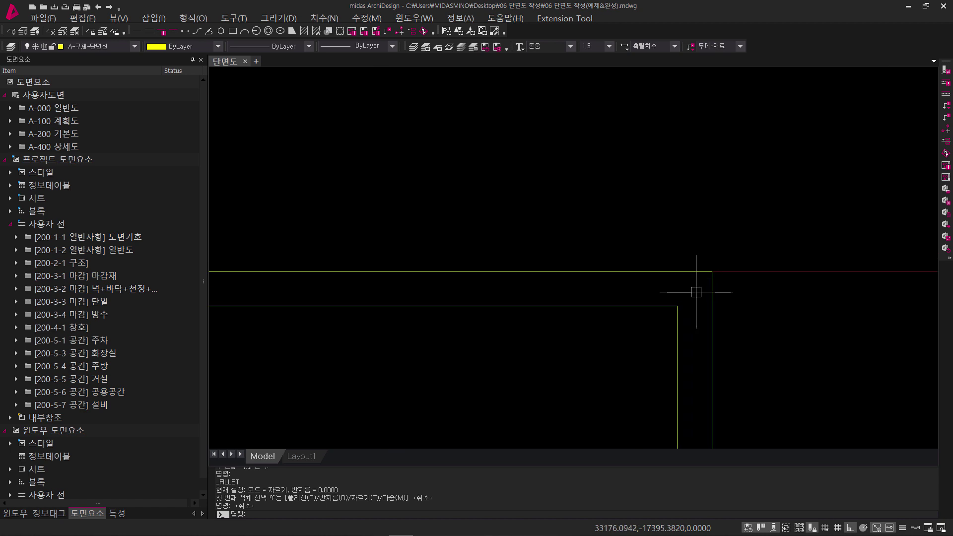
pyautogui.write('UL')
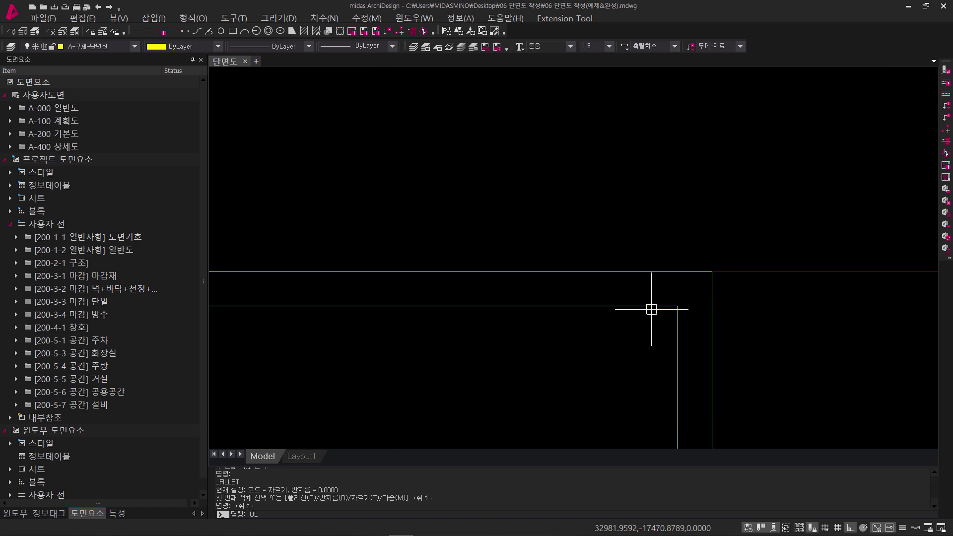
pyautogui.press('Return')
pyautogui.click(711, 271)
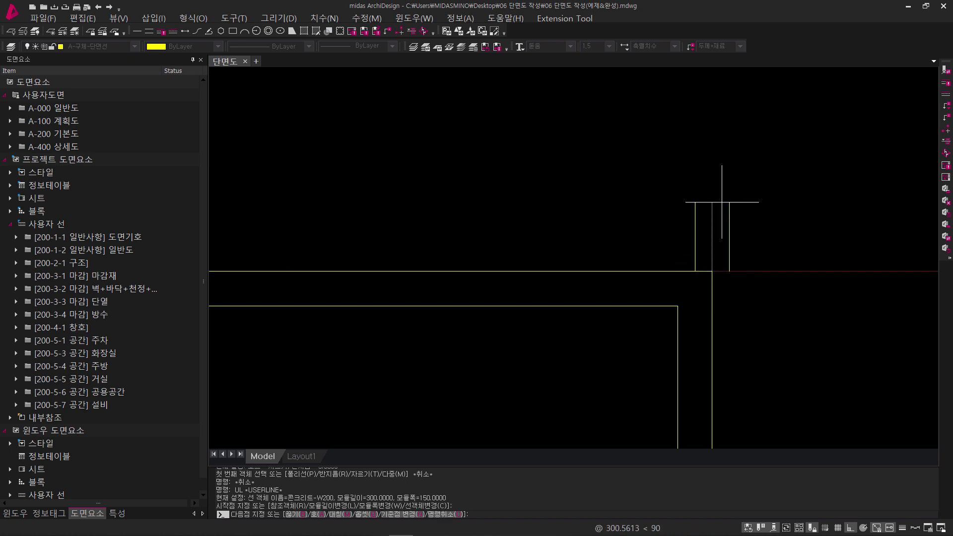
pyautogui.press('`')
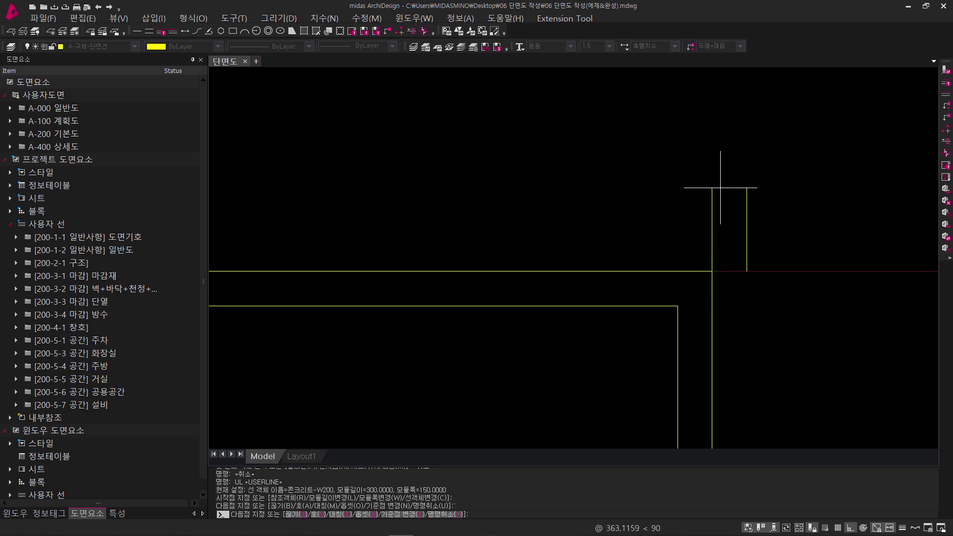
pyautogui.press('`')
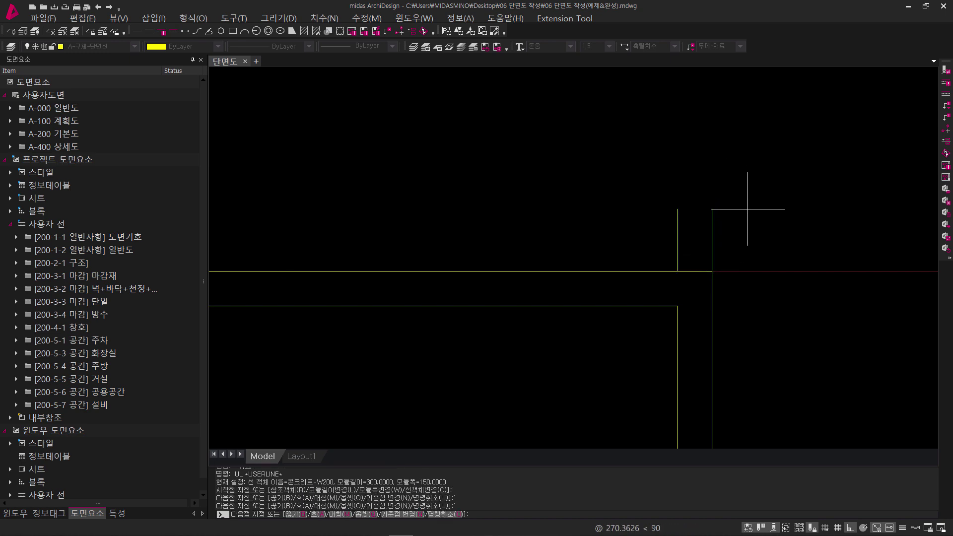
pyautogui.write('180')
pyautogui.press('Return')
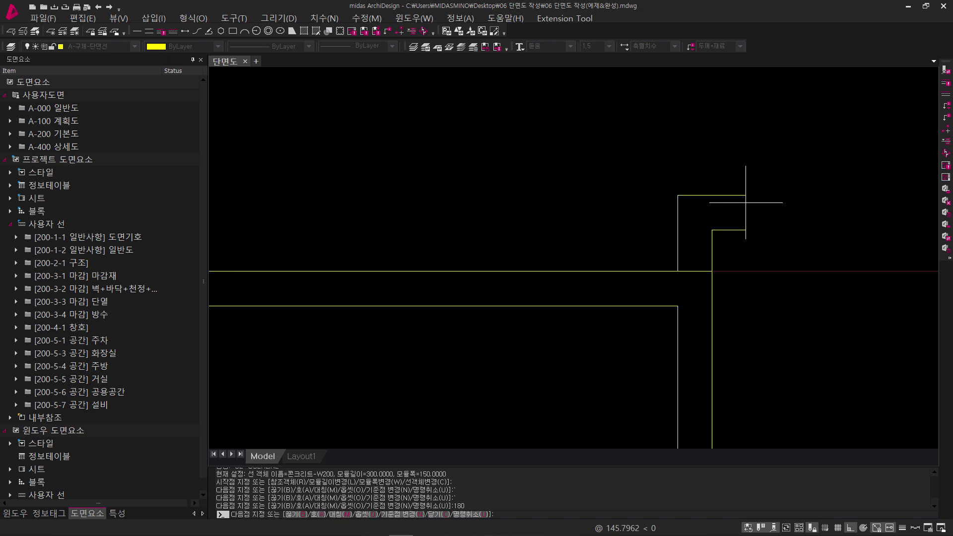
pyautogui.press('Return')
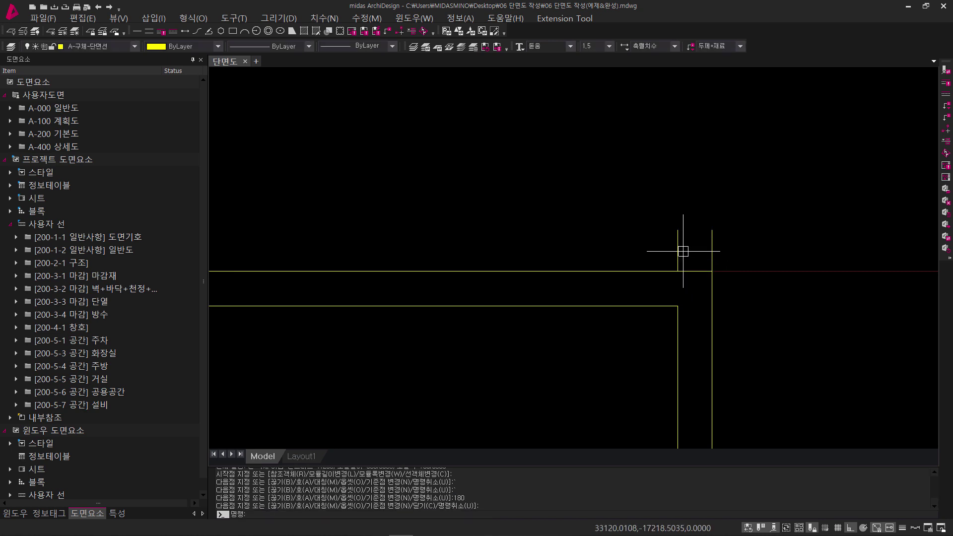
# Close the top of the right parapet with a line between its two upper endpoints.
pyautogui.write('l')
pyautogui.press('Return')
pyautogui.click(677, 230)
pyautogui.click(711, 230)
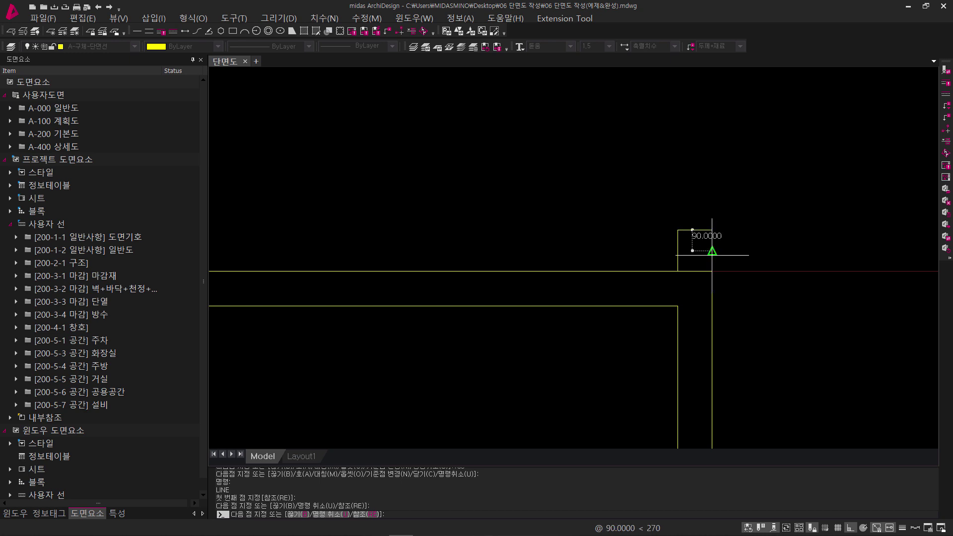
pyautogui.press('Return')
# Fillet the right parapet's inner line with the 다락층 slab top line at radius 0 and end the command.
pyautogui.scroll(5, 702, 267)
pyautogui.write('f')
pyautogui.press('Return')
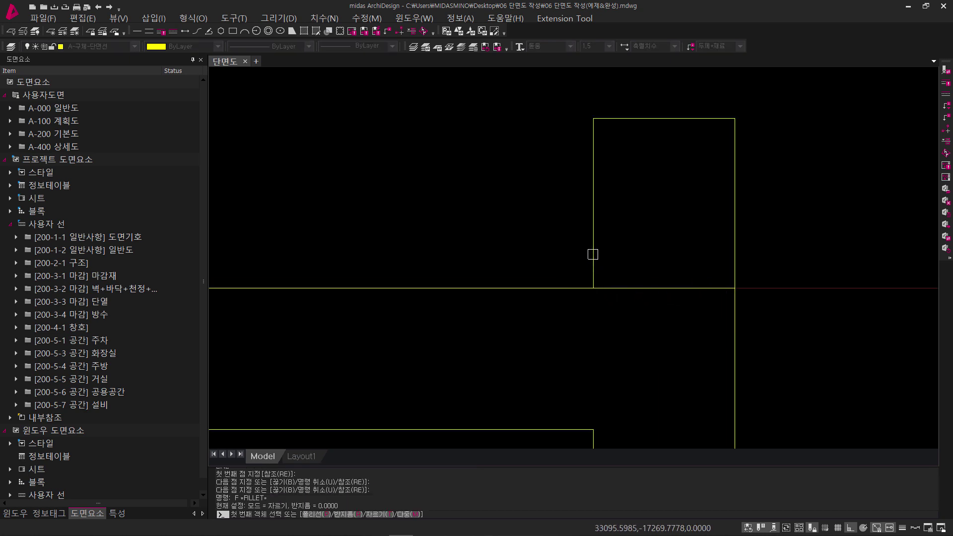
pyautogui.click(593, 257)
pyautogui.click(575, 286)
pyautogui.press('Escape')
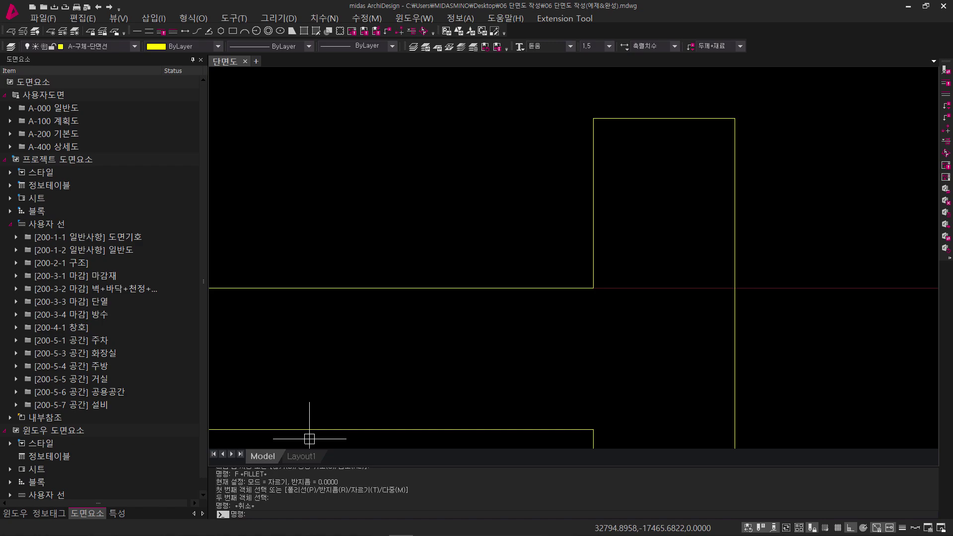
# Undo the last user line commands.
pyautogui.hotkey('ctrl', 'z')
pyautogui.hotkey('ctrl', 'z')
pyautogui.hotkey('ctrl', 'z')
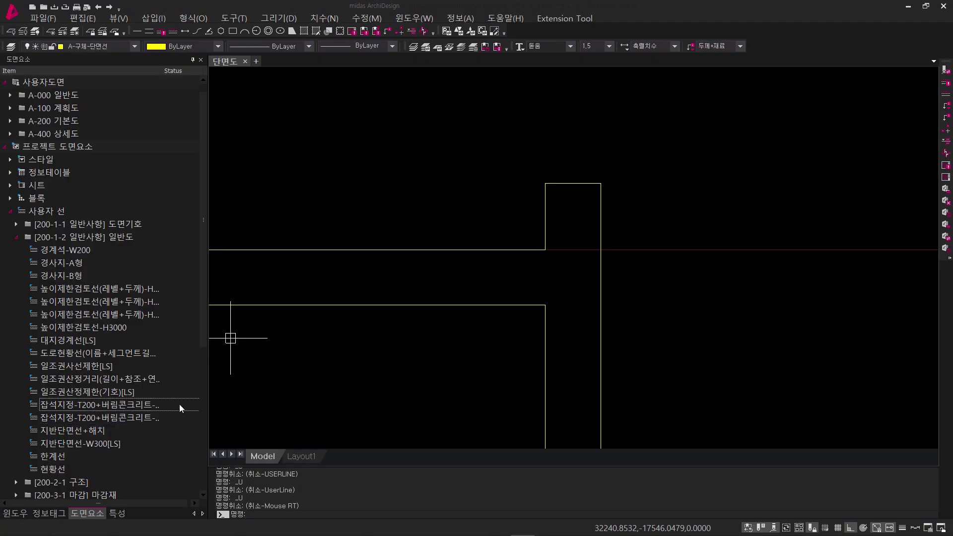
# Start a 지반단면선+해치 user line where the left grid line meets the 지상2층 SL level line.
pyautogui.moveTo(344, 382)
pyautogui.mouseDown(button='middle')
pyautogui.moveTo(418, 370)
pyautogui.moveTo(536, 191)
pyautogui.moveTo(538, 226)
pyautogui.moveTo(495, 264)
pyautogui.mouseUp(button='middle')
pyautogui.scroll(-5, 418, 370)
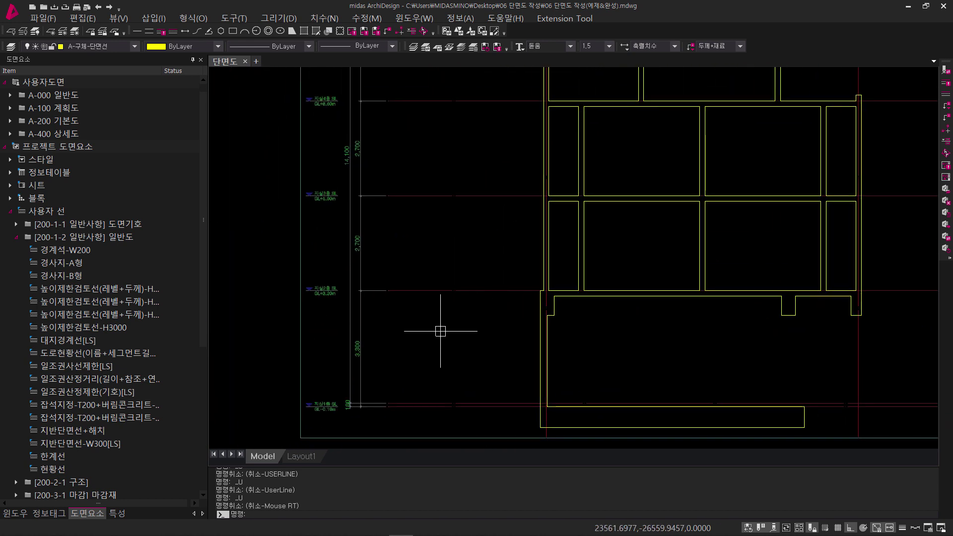
pyautogui.scroll(3, 440, 331)
pyautogui.moveTo(440, 331); pyautogui.dragTo(568, 332, button='middle')
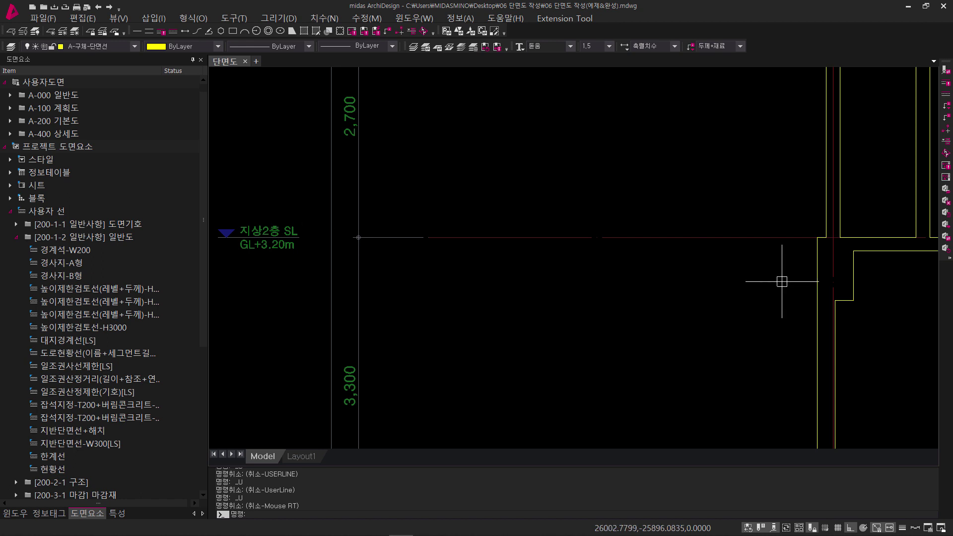
pyautogui.moveTo(723, 281); pyautogui.dragTo(517, 373, button='middle')
pyautogui.scroll(1, 630, 332)
pyautogui.moveTo(629, 332); pyautogui.dragTo(580, 267, button='middle')
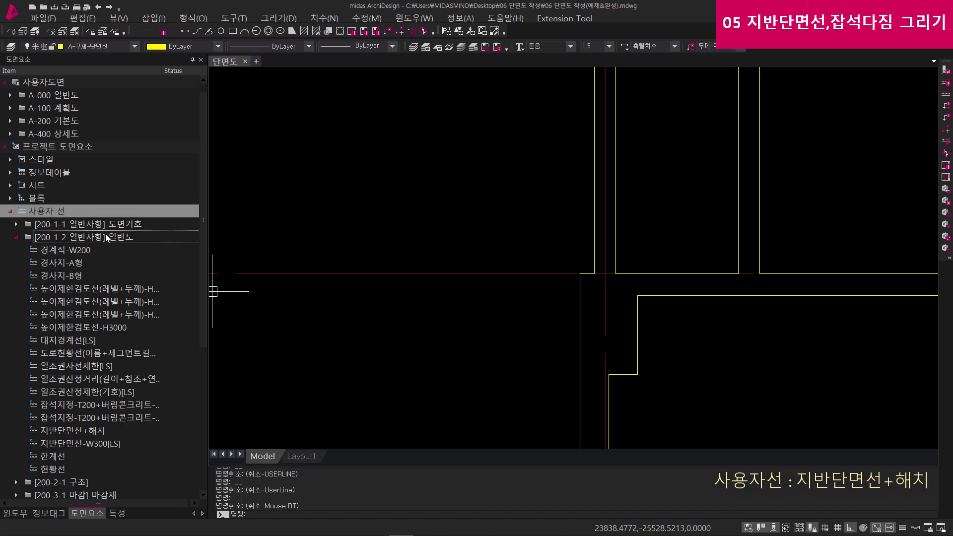
pyautogui.click(79, 430)
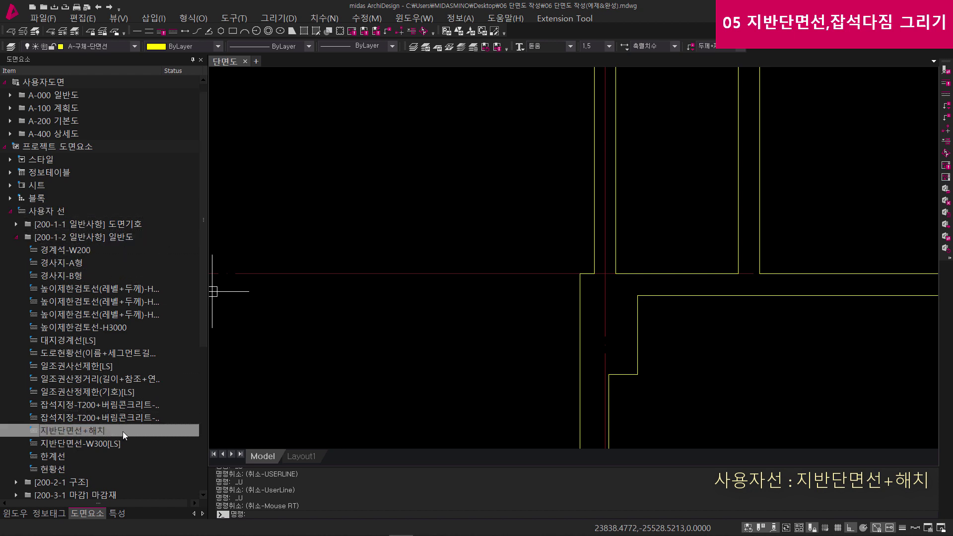
pyautogui.moveTo(518, 297); pyautogui.dragTo(517, 296)
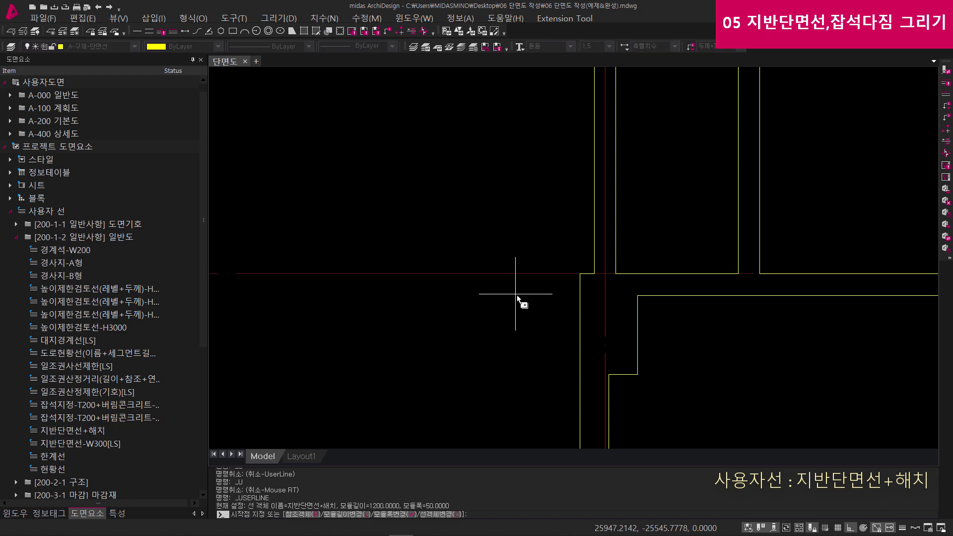
pyautogui.click(604, 274)
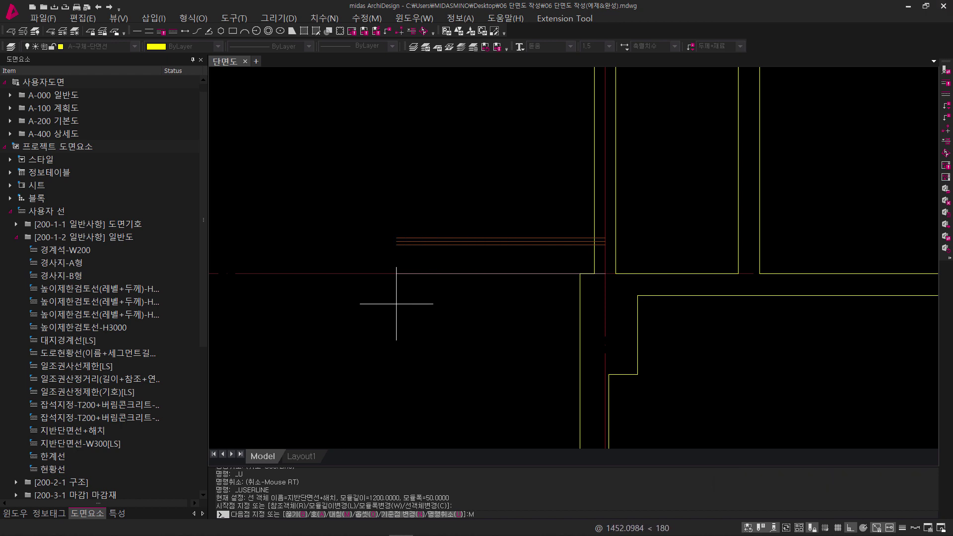
# Mirror the ground section line, offset it by -200, and draw it leftward along the 지상2층 SL level line.
pyautogui.press('Return')
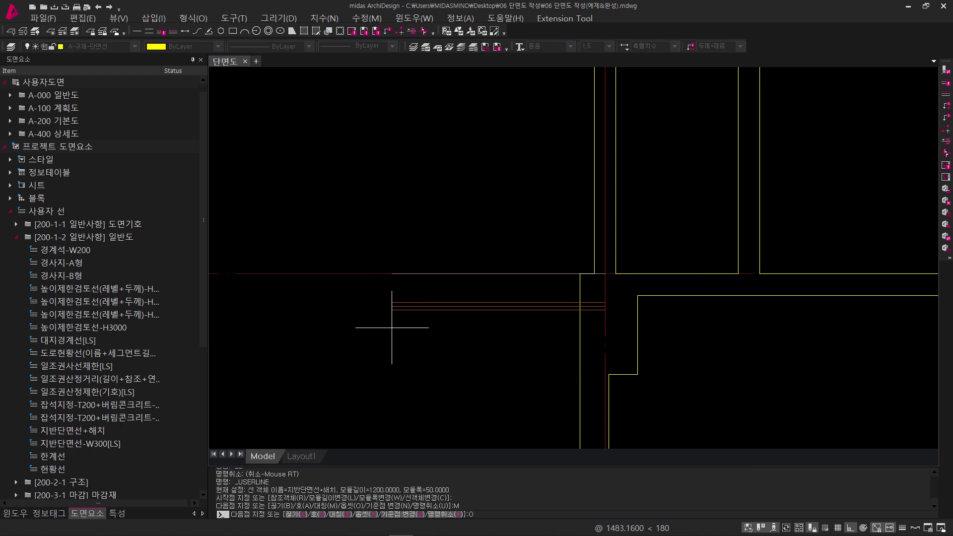
pyautogui.press('Return')
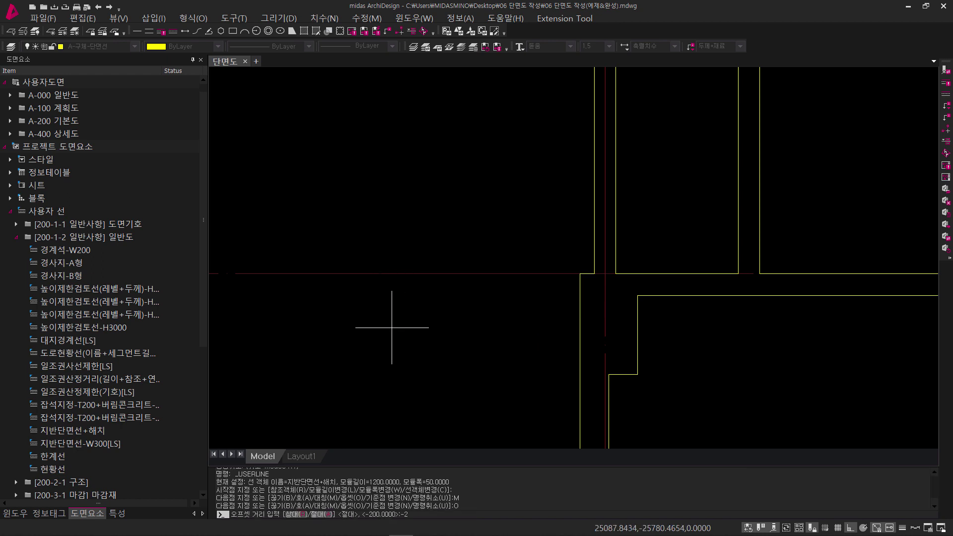
pyautogui.press('Return')
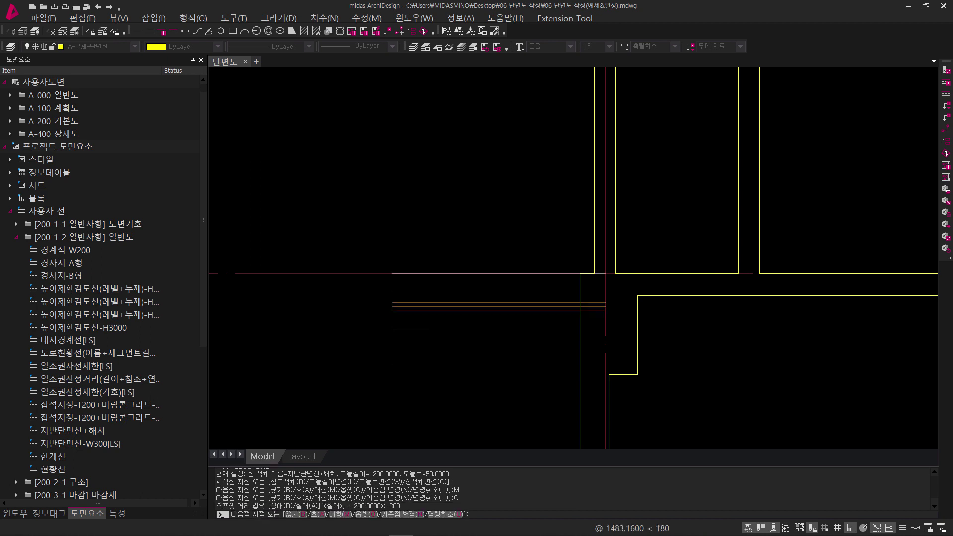
pyautogui.scroll(-2, 606, 298)
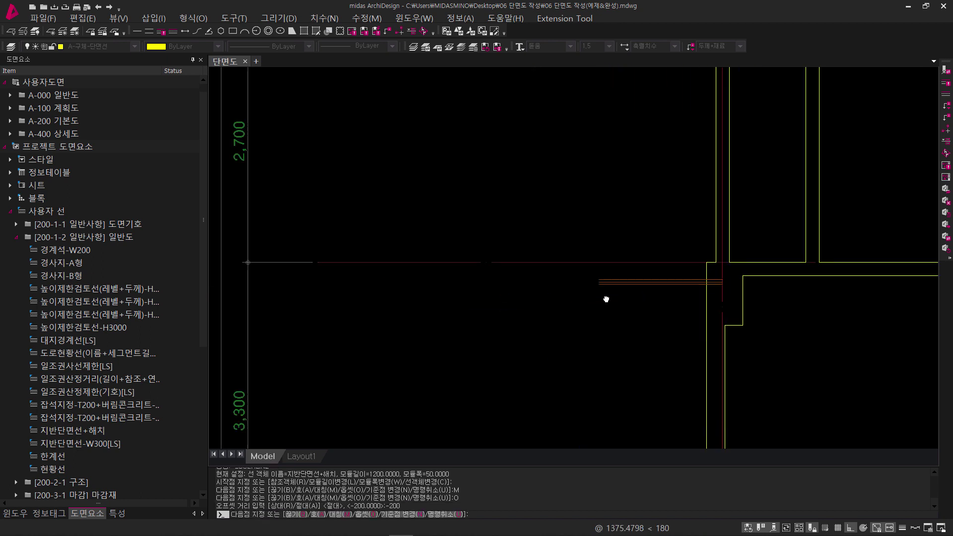
pyautogui.click(326, 260)
pyautogui.press('Return')
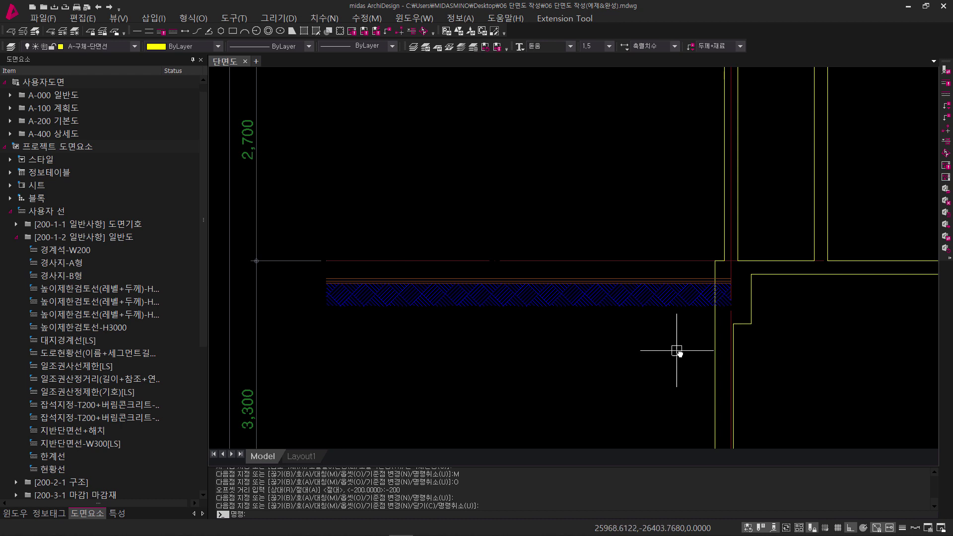
# Trim the ground section lines and hatch inside the left basement wall, using the wall's outer line as the cutting edge.
pyautogui.moveTo(709, 297)
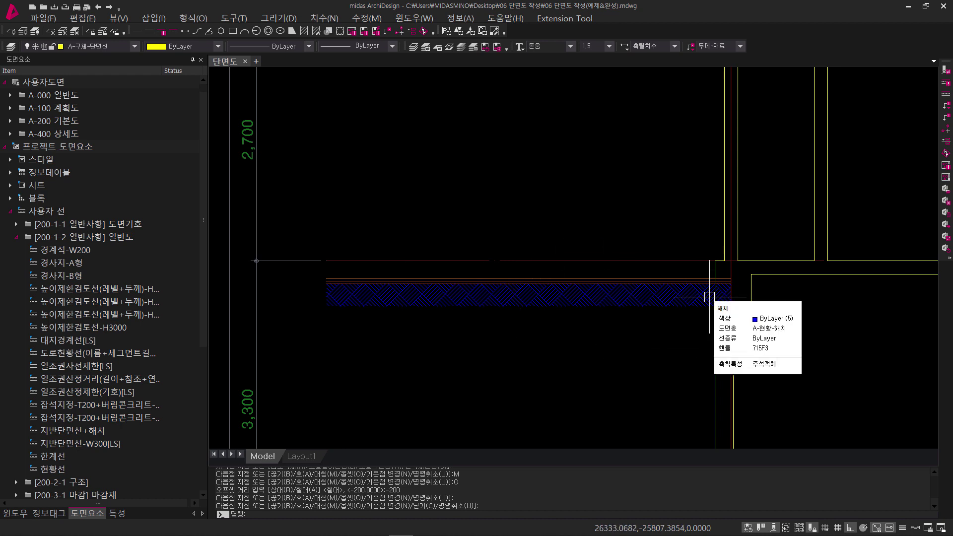
pyautogui.press('Escape')
pyautogui.scroll(2, 732, 313)
pyautogui.scroll(2, 643, 340)
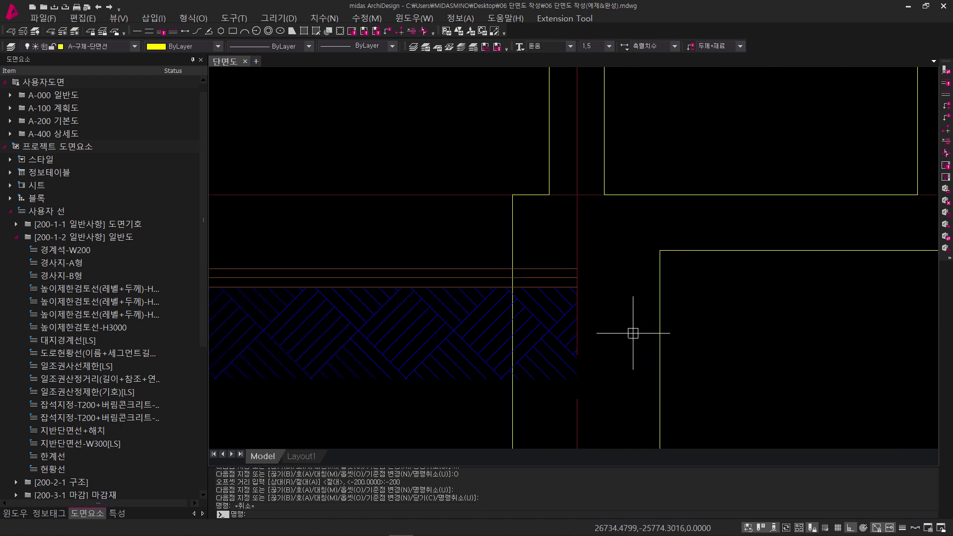
pyautogui.write('tr')
pyautogui.press('space')
pyautogui.click(536, 403)
pyautogui.click(490, 388)
pyautogui.press('space')
pyautogui.click(539, 390)
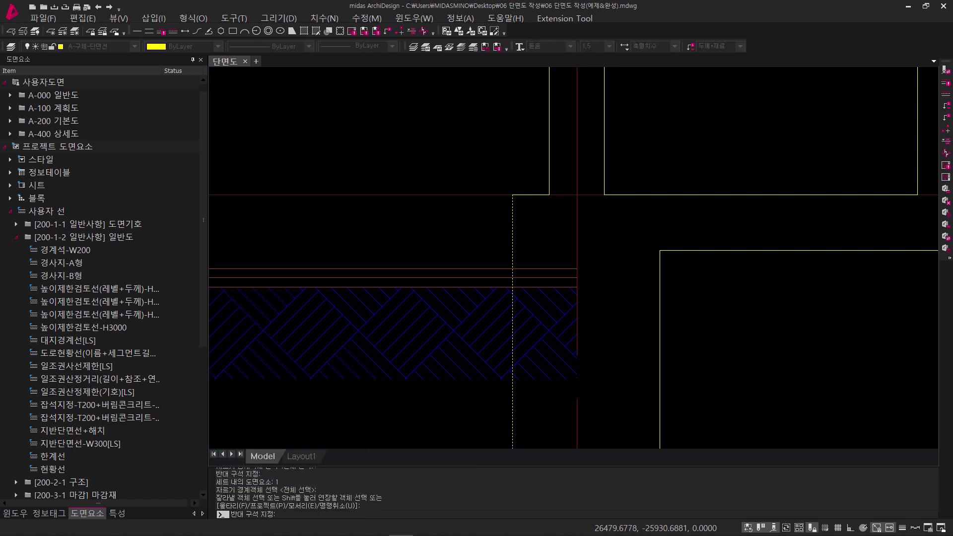
pyautogui.click(530, 251)
pyautogui.press('Escape')
# Draw a 지반단면선+해치 user line from the retaining wall's upper-right corner to the vertical boundary line on its right.
pyautogui.scroll(-5, 542, 315)
pyautogui.moveTo(655, 329); pyautogui.dragTo(387, 329, button='middle')
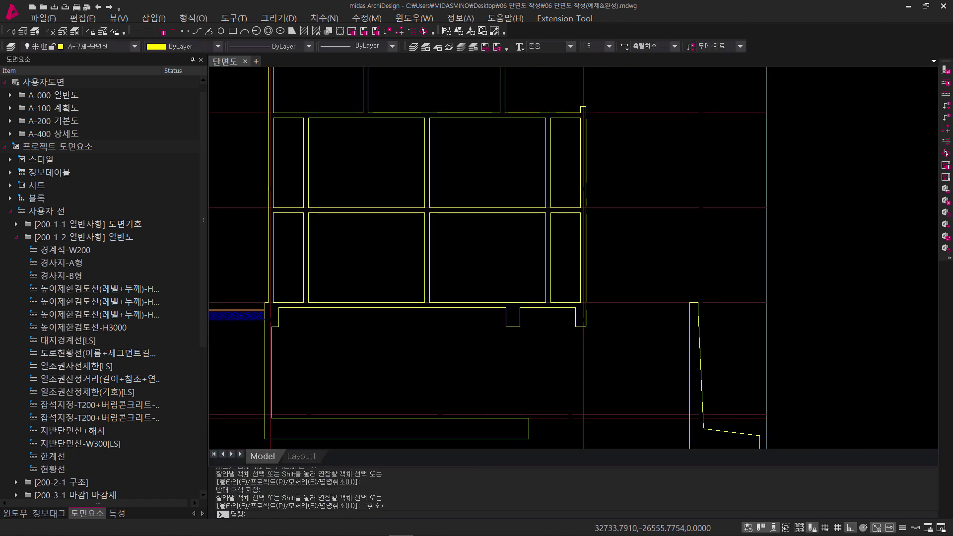
pyautogui.scroll(4, 692, 313)
pyautogui.moveTo(642, 305); pyautogui.dragTo(563, 285, button='middle')
pyautogui.doubleClick(85, 430)
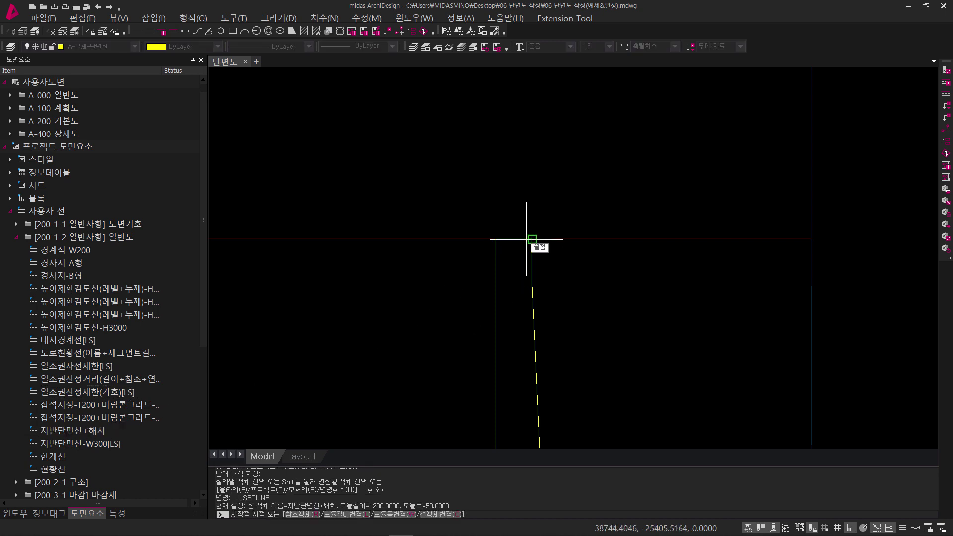
pyautogui.click(526, 239)
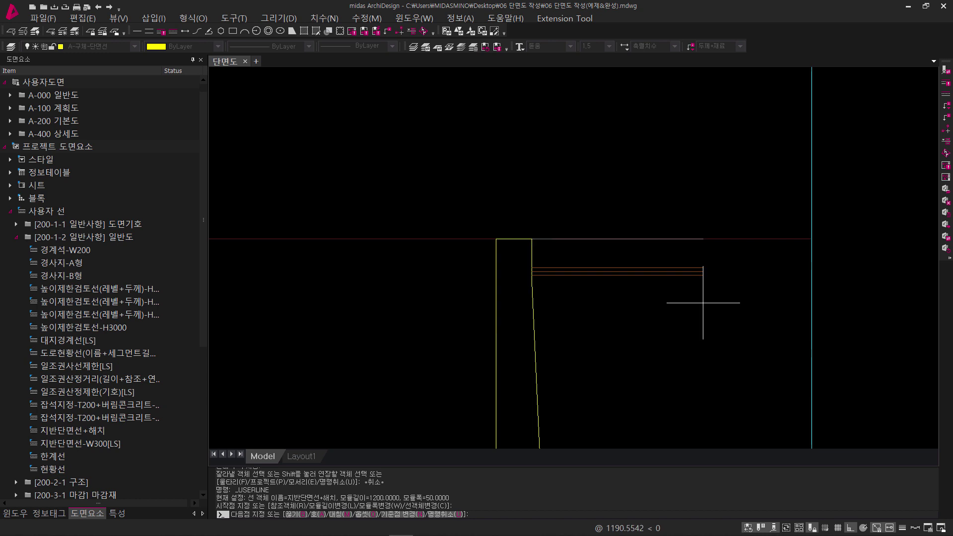
pyautogui.click(812, 239)
pyautogui.press('Return')
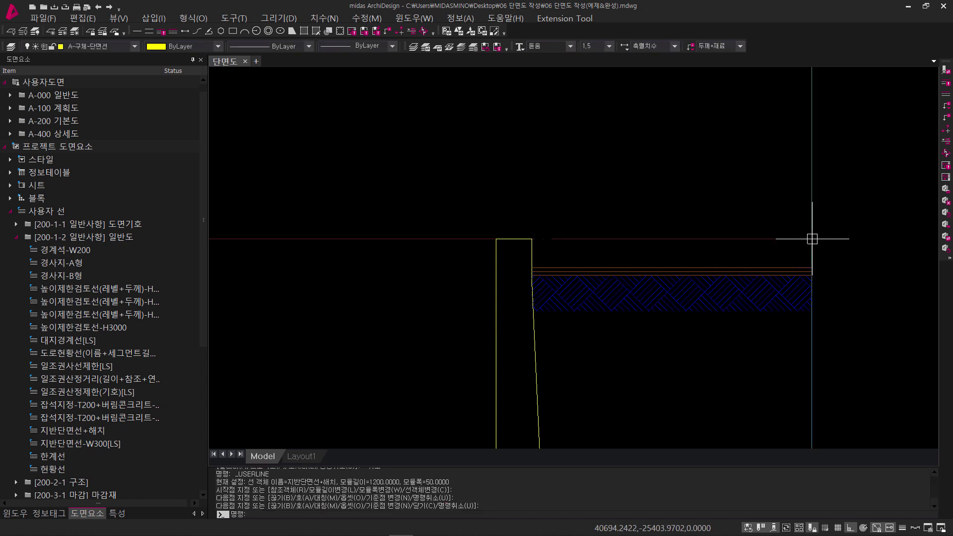
# Trim the ground hatch that crosses the retaining wall's sloped face, using that face as the cutting edge.
pyautogui.scroll(5, 544, 298)
pyautogui.press('Escape')
pyautogui.press('Escape')
pyautogui.write('tr')
pyautogui.press('Return')
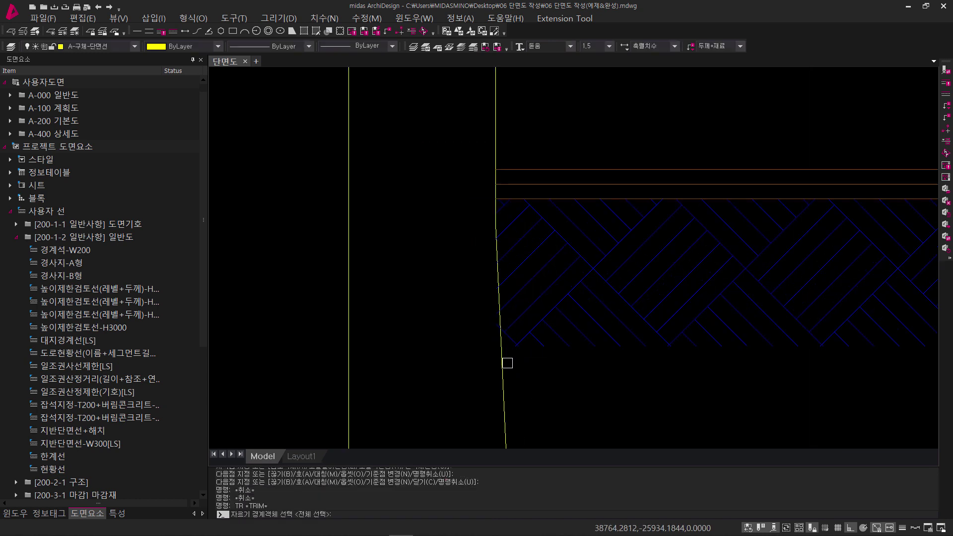
pyautogui.click(502, 371)
pyautogui.scroll(3, 497, 348)
pyautogui.press('Return')
pyautogui.click(501, 385)
pyautogui.click(482, 305)
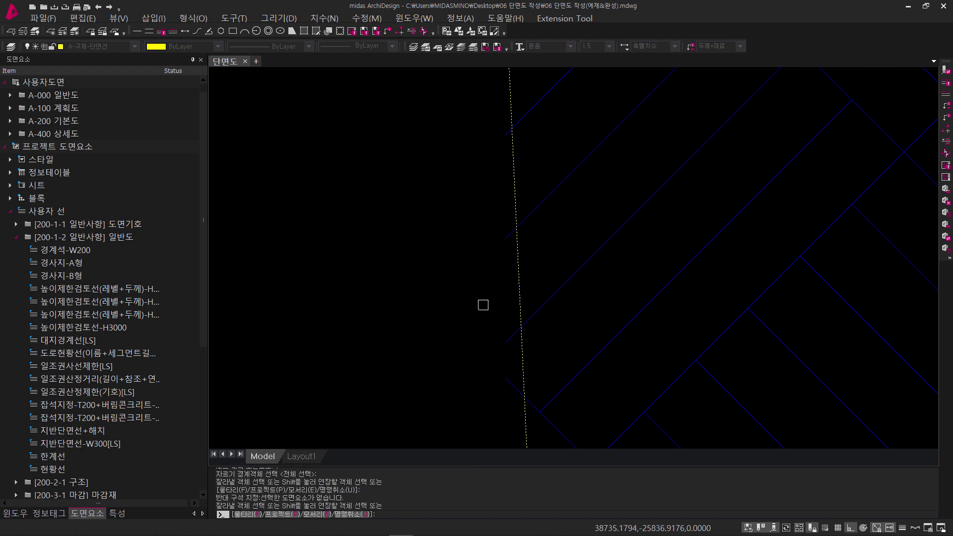
pyautogui.click(511, 408)
pyautogui.click(471, 292)
pyautogui.press('Escape')
pyautogui.scroll(-5, 472, 313)
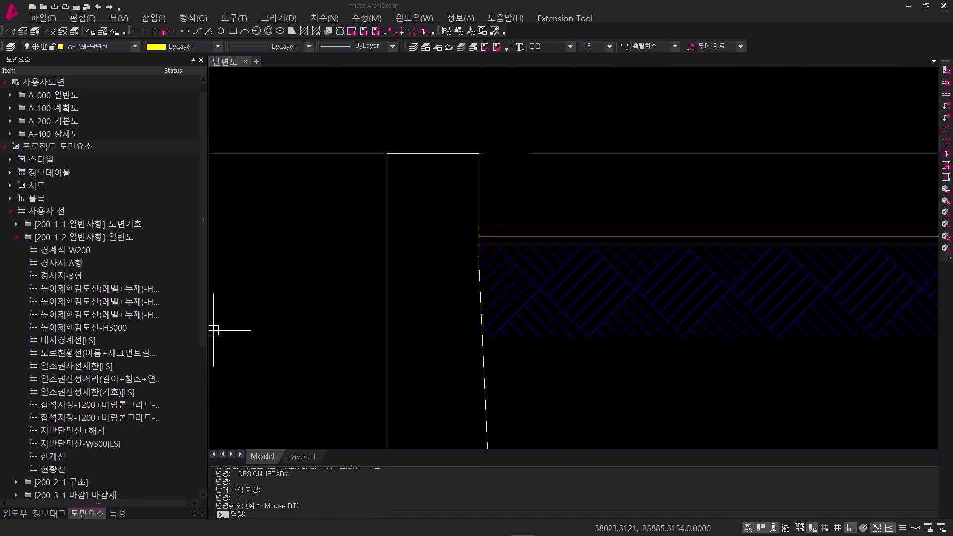
pyautogui.moveTo(512, 377); pyautogui.dragTo(574, 351, button='middle')
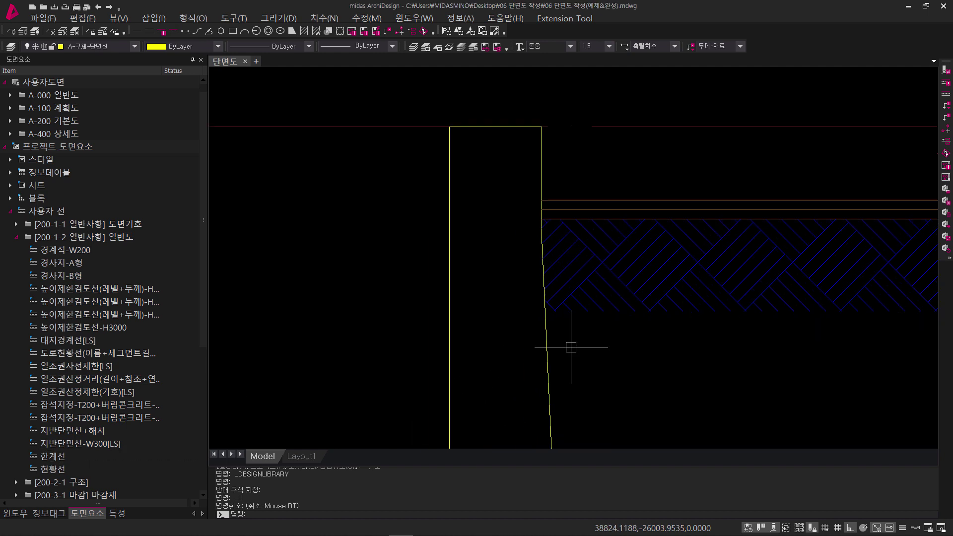
# Start the 잡석지정-T200+버림콘크리트-T60XL200-1 user line 200 outside the foundation slab's lower-left corner, applying Mirror and Break from that corner.
pyautogui.scroll(-5, 566, 345)
pyautogui.scroll(3, 355, 326)
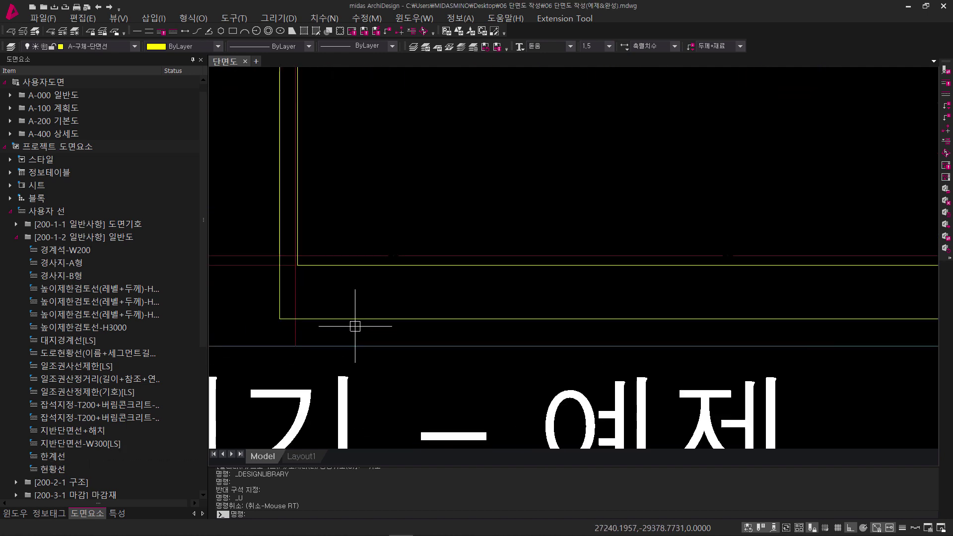
pyautogui.scroll(4, 355, 326)
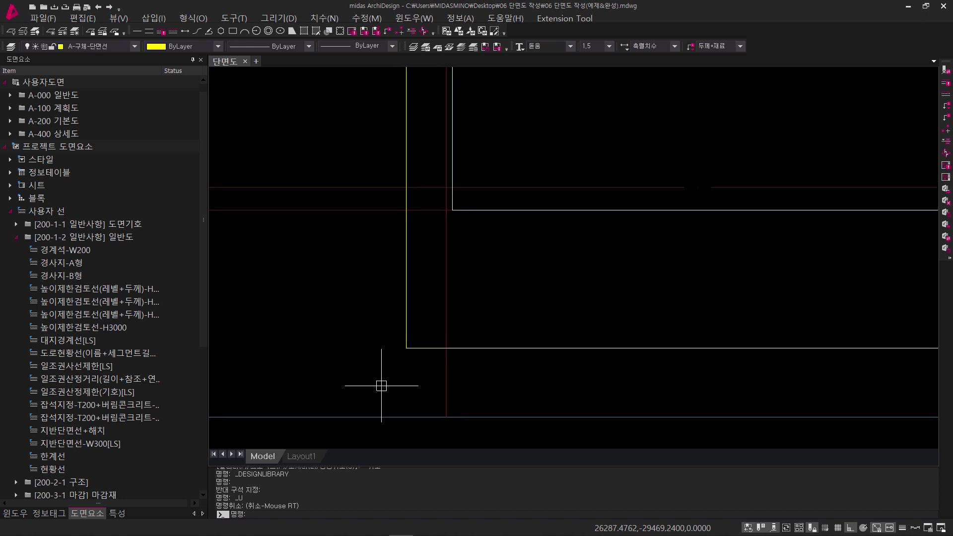
pyautogui.click(105, 418)
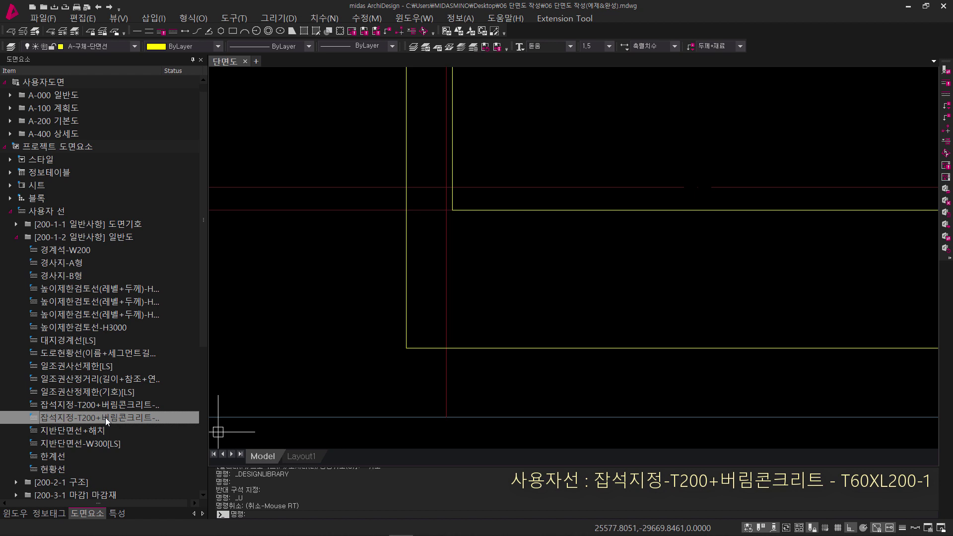
pyautogui.moveTo(392, 356); pyautogui.dragTo(393, 352)
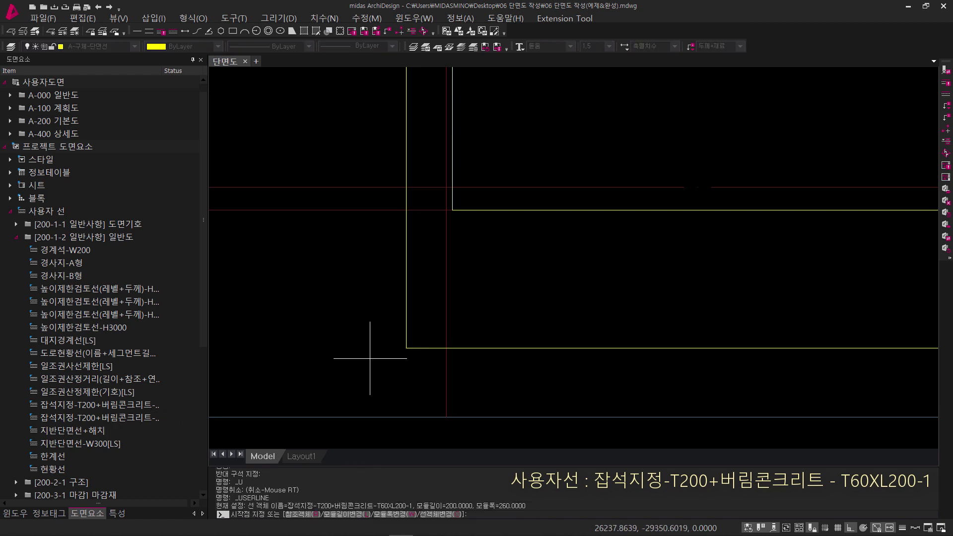
pyautogui.click(405, 348)
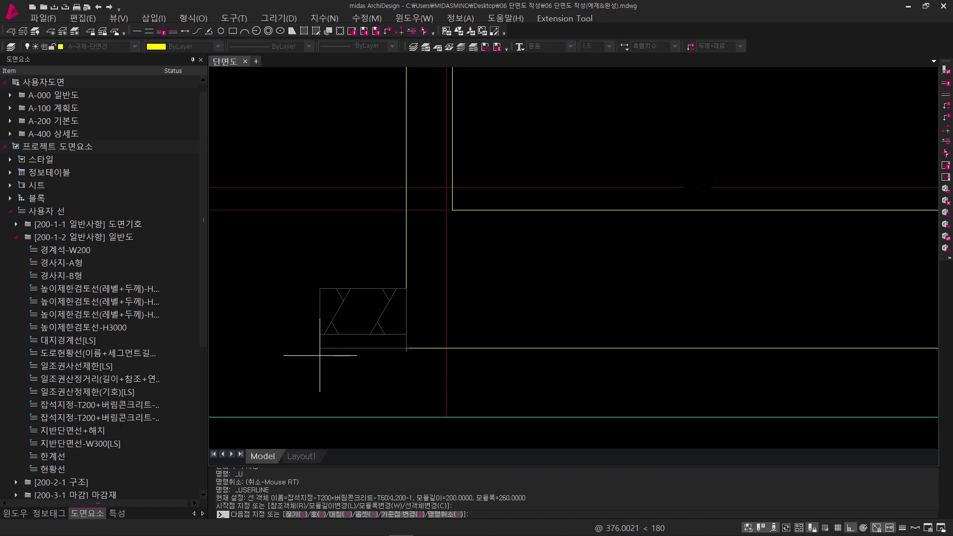
pyautogui.press('Return')
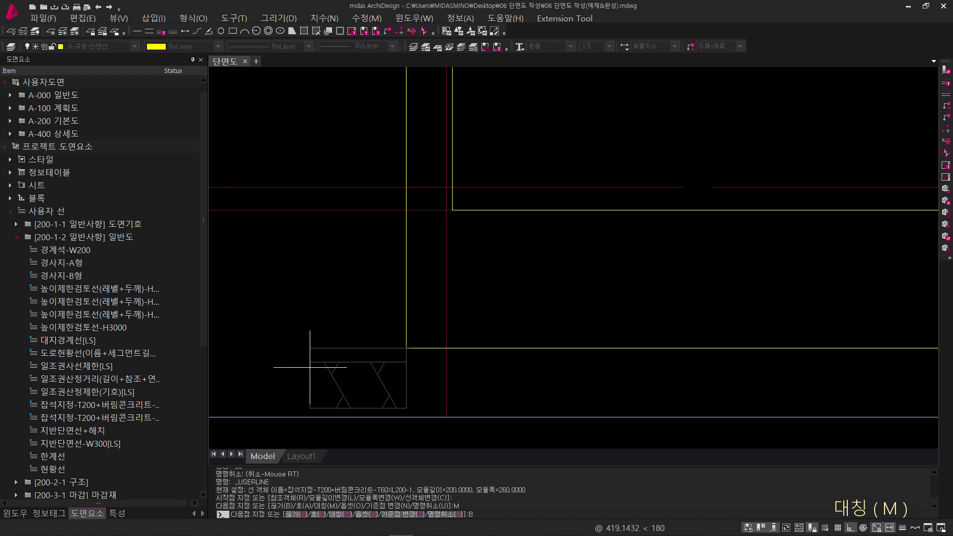
pyautogui.write('B')
pyautogui.press('Return')
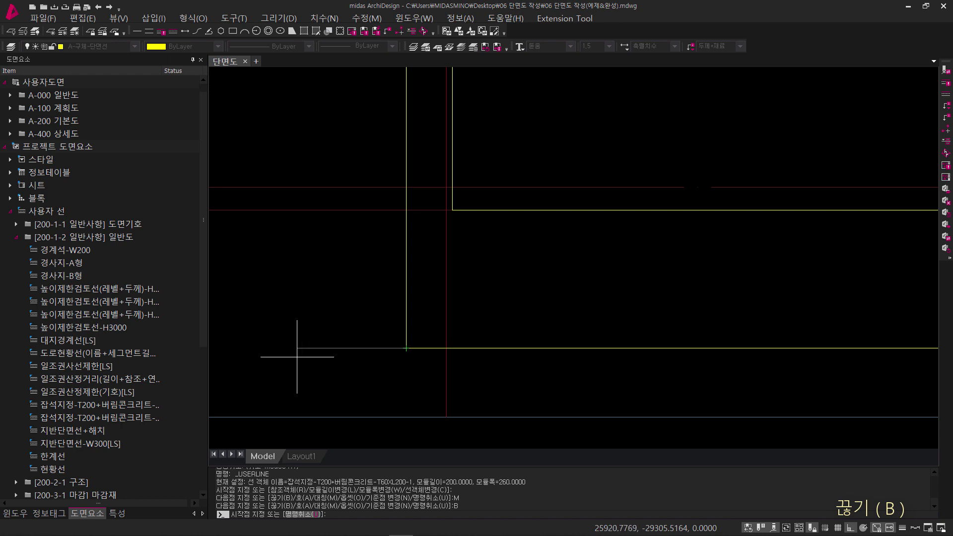
pyautogui.press('Return')
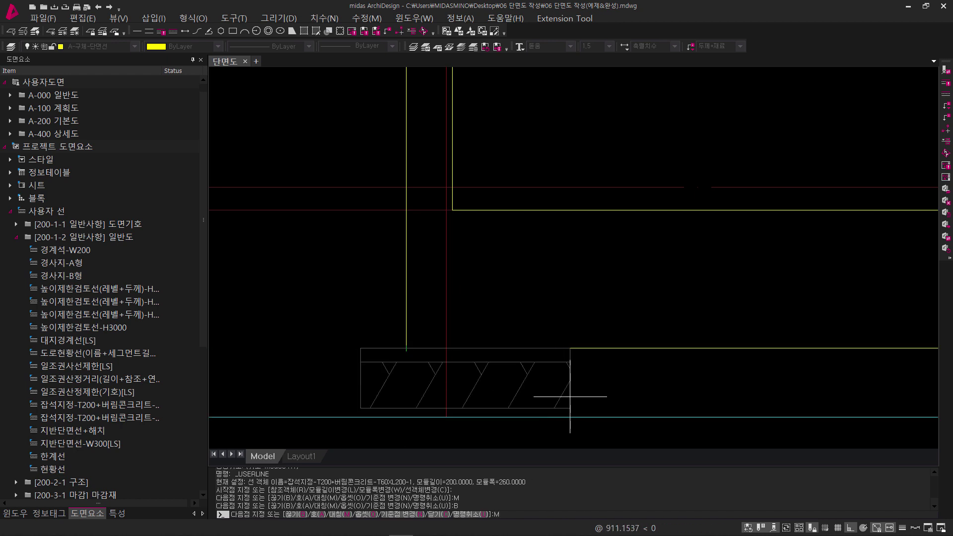
# Mirror the user line to the underside of the foundation slab and run it 7925 horizontally beneath the slab.
pyautogui.scroll(-4, 608, 375)
pyautogui.moveTo(674, 366)
pyautogui.mouseDown(button='middle')
pyautogui.moveTo(453, 340)
pyautogui.moveTo(574, 340)
pyautogui.mouseUp(button='middle')
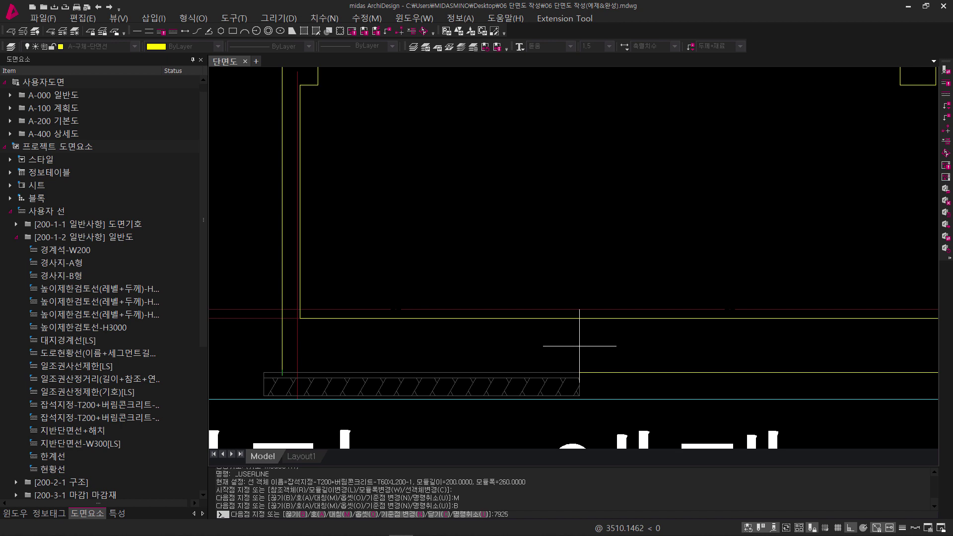
pyautogui.press('Return')
pyautogui.scroll(-2, 779, 389)
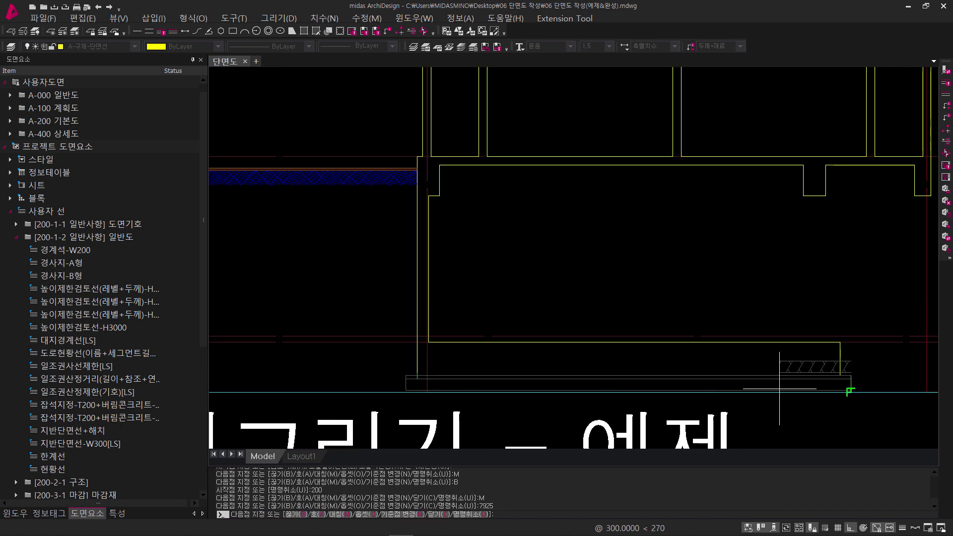
pyautogui.press('Return')
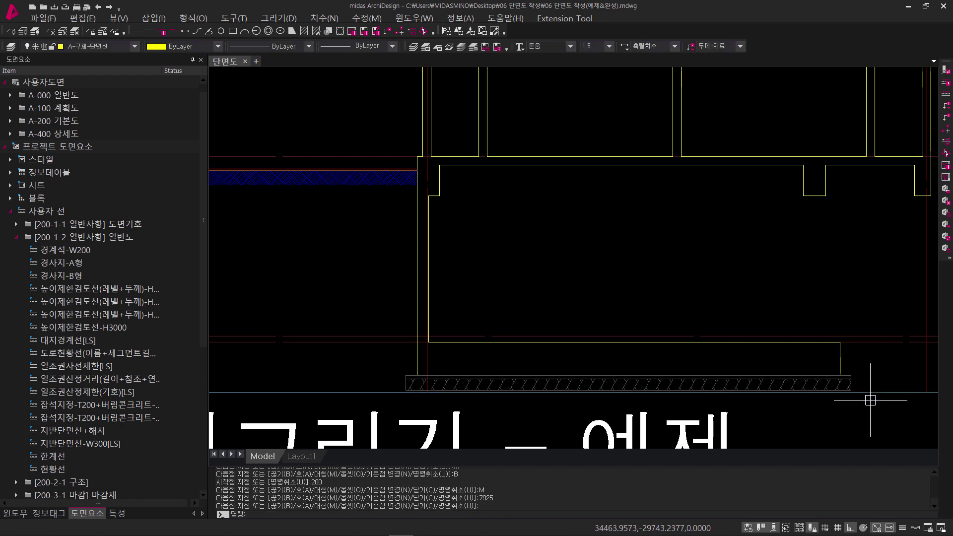
# Draw the same user line from the foundation slab's upper-right corner to the retaining wall's near face with an offset of 60.
pyautogui.moveTo(723, 345)
pyautogui.mouseDown(button='middle')
pyautogui.moveTo(699, 388)
pyautogui.moveTo(659, 374)
pyautogui.mouseUp(button='middle')
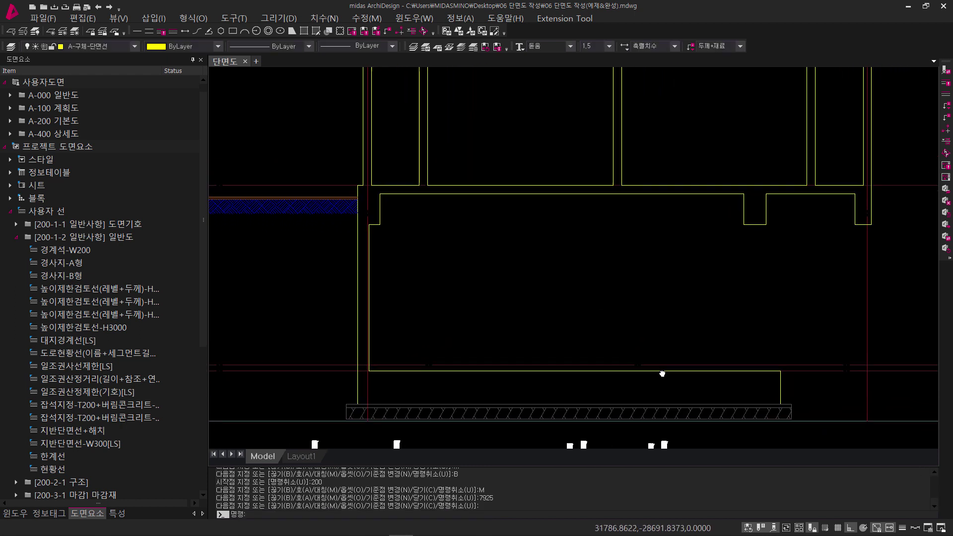
pyautogui.moveTo(761, 344); pyautogui.dragTo(543, 313, button='middle')
pyautogui.scroll(2, 648, 359)
pyautogui.moveTo(648, 360); pyautogui.dragTo(551, 376, button='middle')
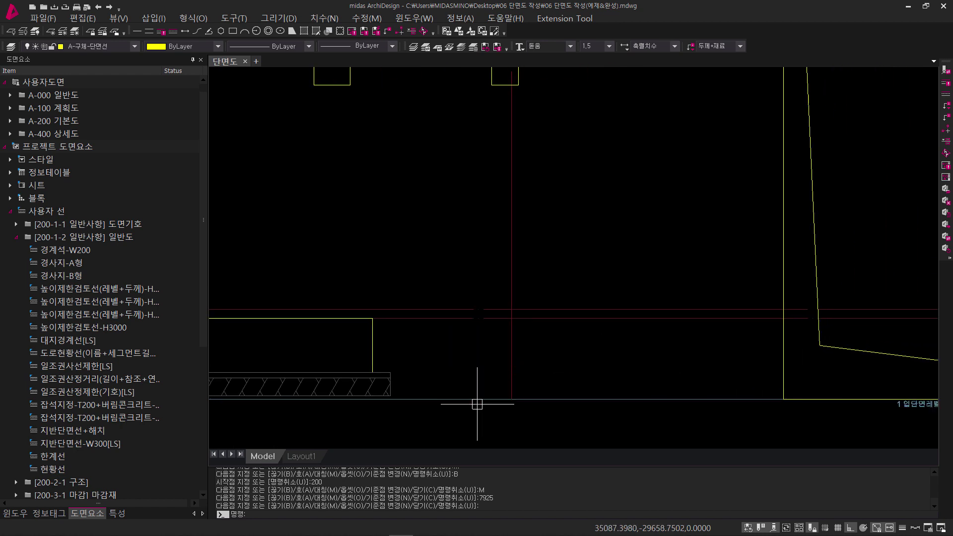
pyautogui.moveTo(326, 402)
pyautogui.write('UL')
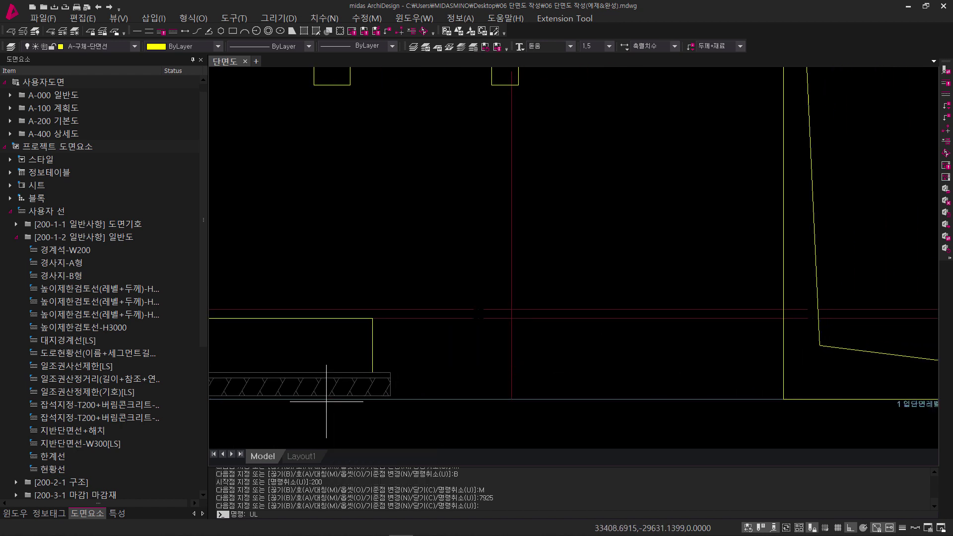
pyautogui.press('Return')
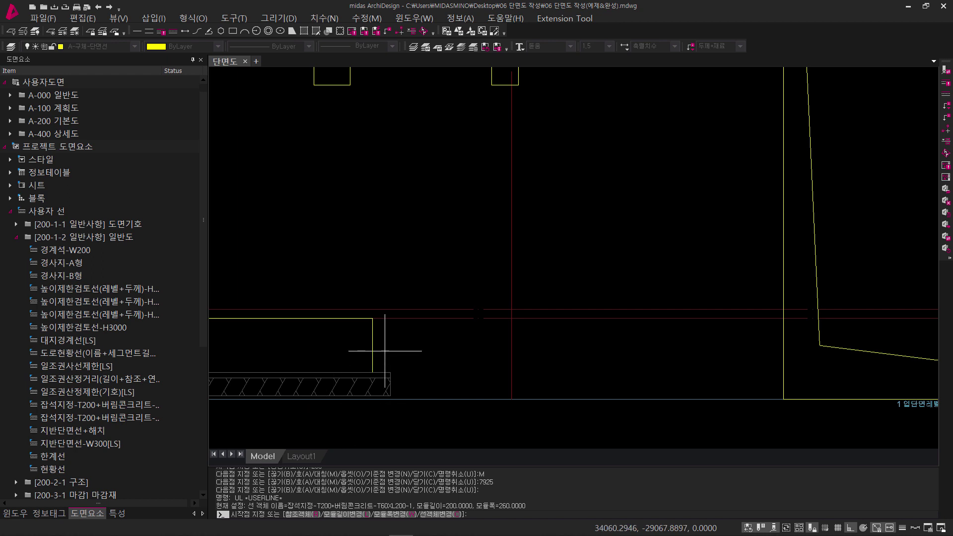
pyautogui.click(372, 318)
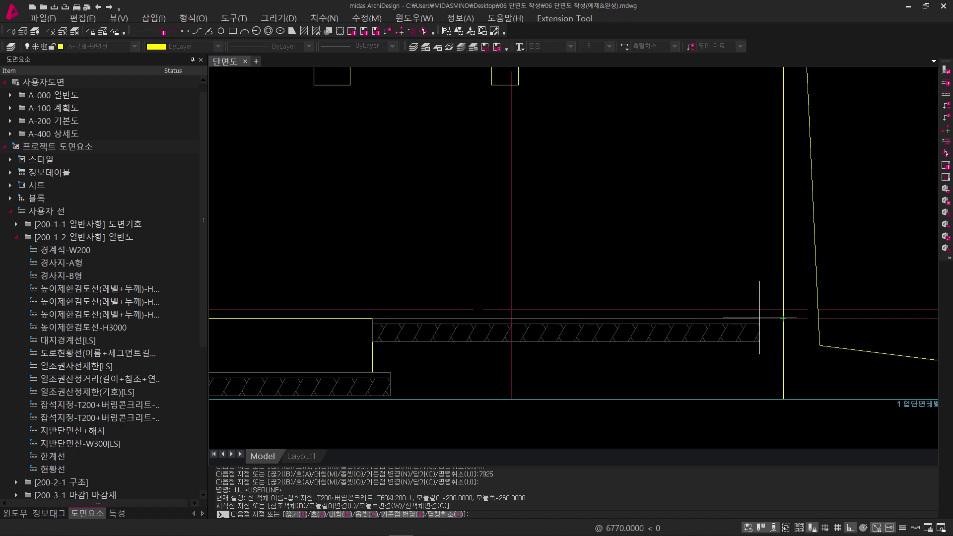
pyautogui.write('O')
pyautogui.press('Return')
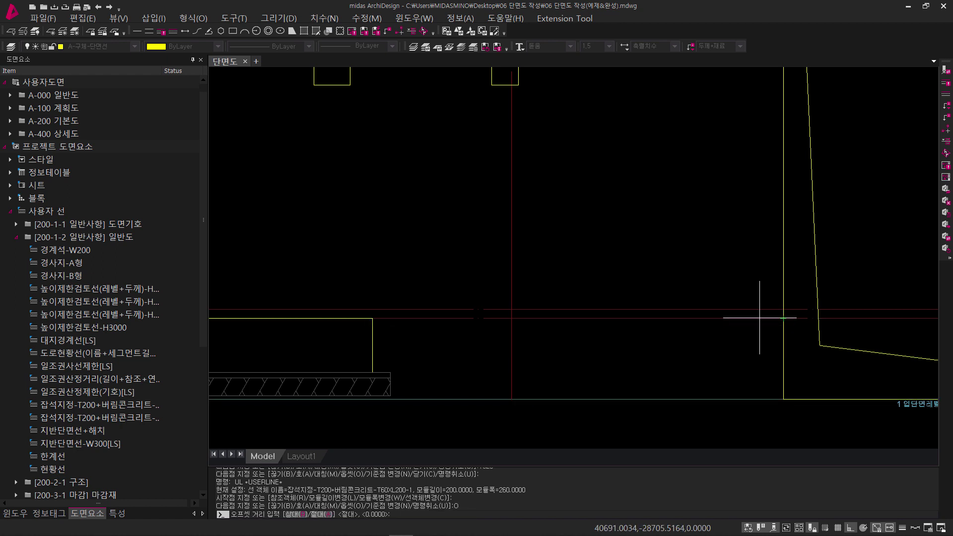
pyautogui.press('Return')
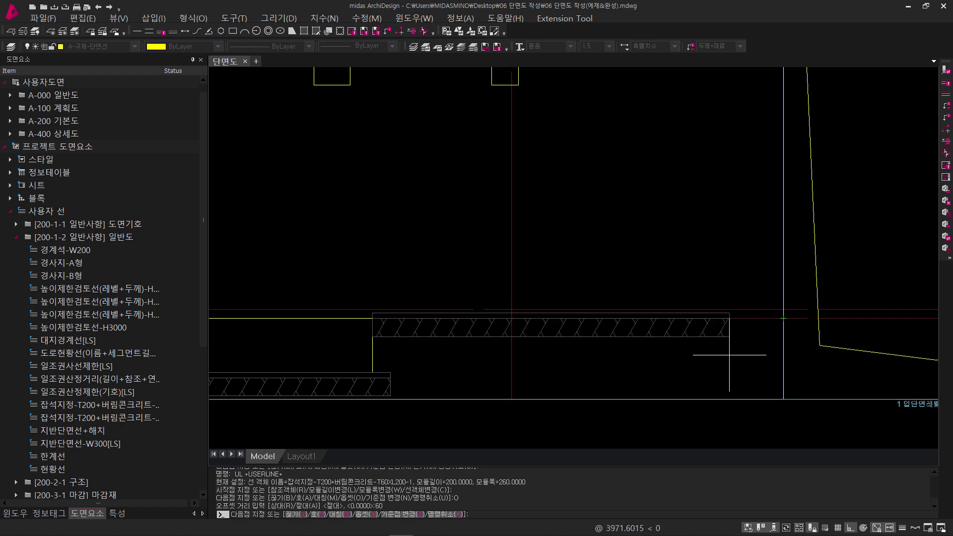
pyautogui.click(783, 318)
pyautogui.press('Return')
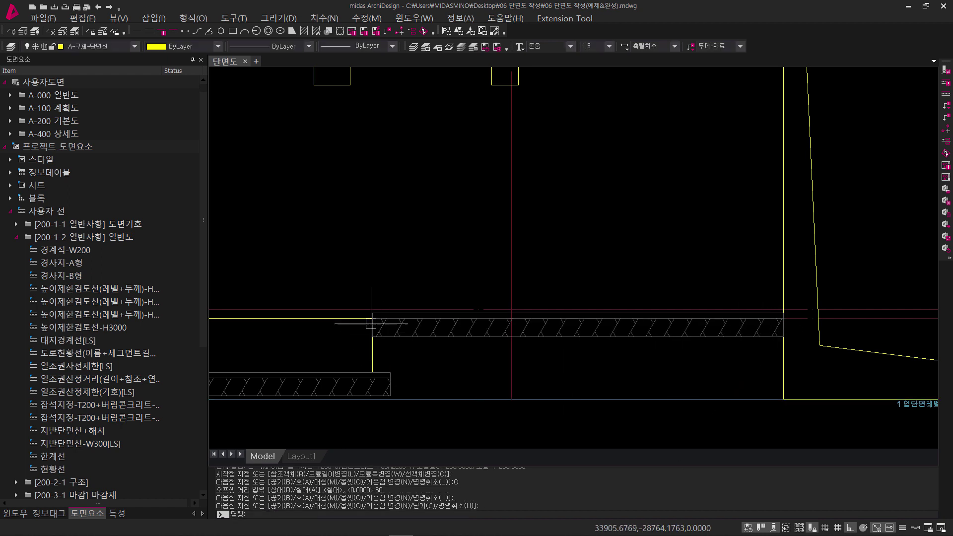
# Examine how the new bedding line meets the foundation slab's upper-right corner.
pyautogui.scroll(4, 367, 318)
pyautogui.scroll(-3, 441, 310)
pyautogui.scroll(-1, 601, 347)
pyautogui.moveTo(576, 356); pyautogui.dragTo(516, 375, button='middle')
pyautogui.press('Escape')
pyautogui.press('Escape')
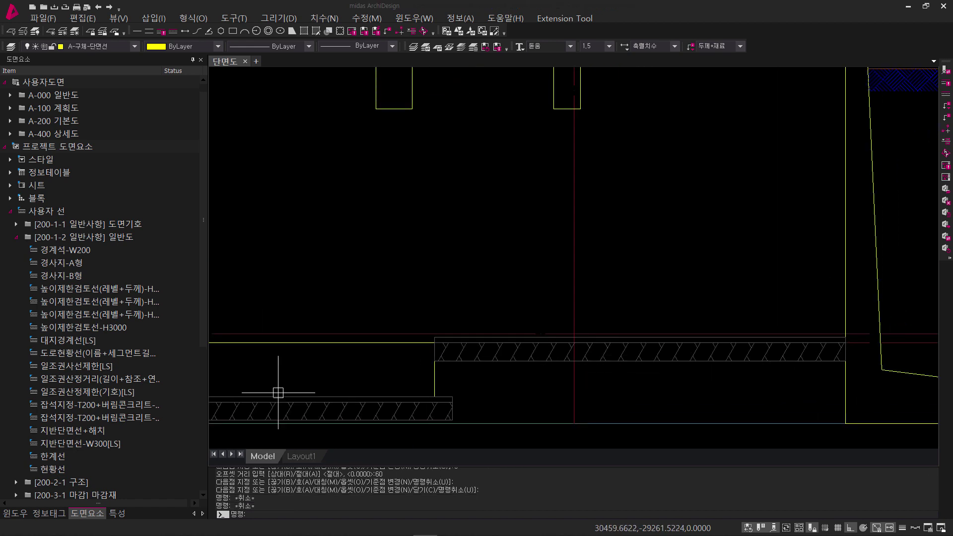
pyautogui.moveTo(609, 366); pyautogui.dragTo(602, 372, button='middle')
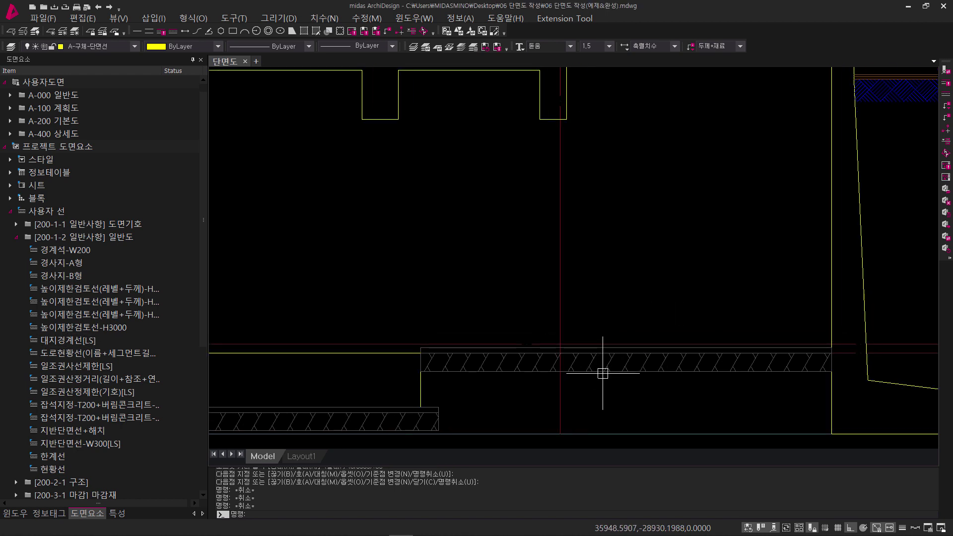
pyautogui.press('Escape')
pyautogui.press('Escape')
# Stretch the top edge of the bedding line between the slab and the retaining wall downward by 20.
pyautogui.write('s')
pyautogui.press('Return')
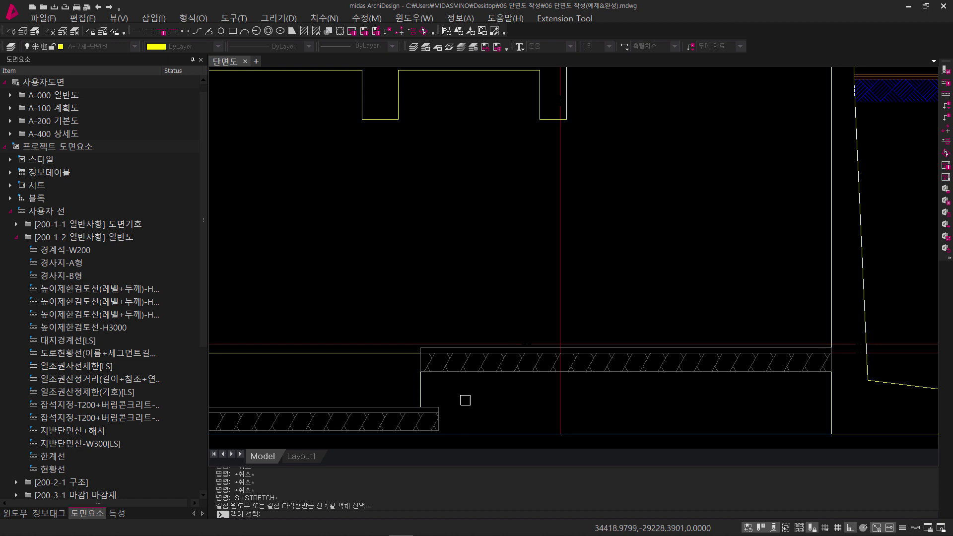
pyautogui.scroll(5, 653, 379)
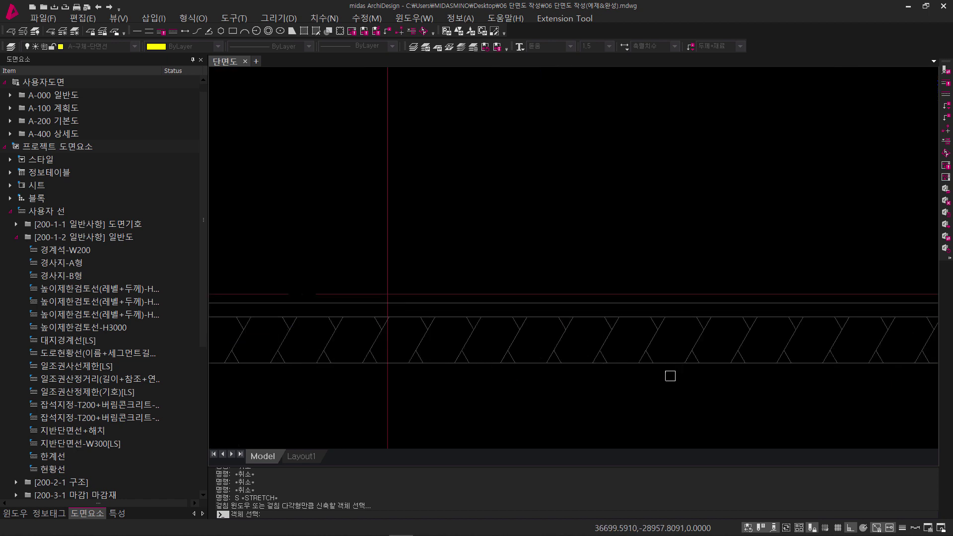
pyautogui.click(886, 345)
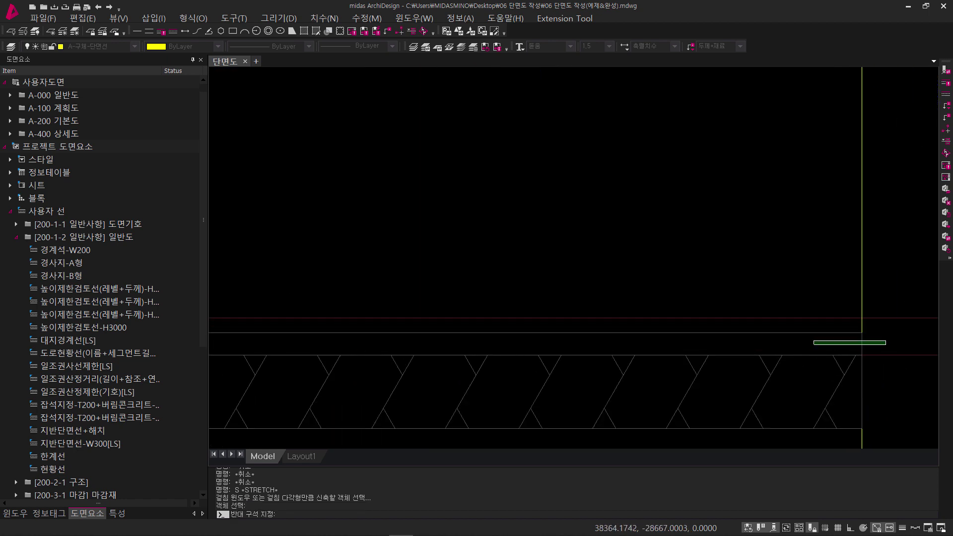
pyautogui.scroll(-4, 468, 347)
pyautogui.click(308, 305)
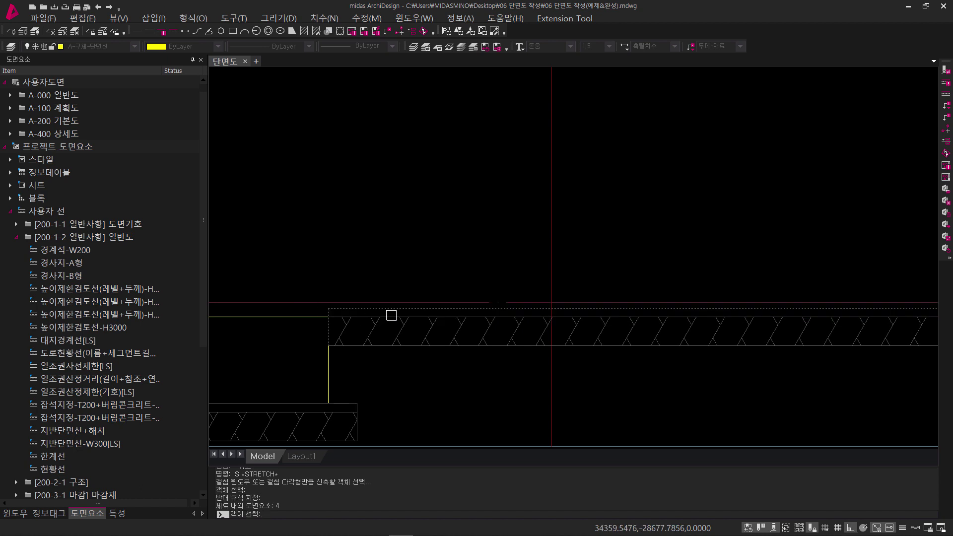
pyautogui.press('Return')
pyautogui.scroll(2, 414, 267)
pyautogui.click(411, 221)
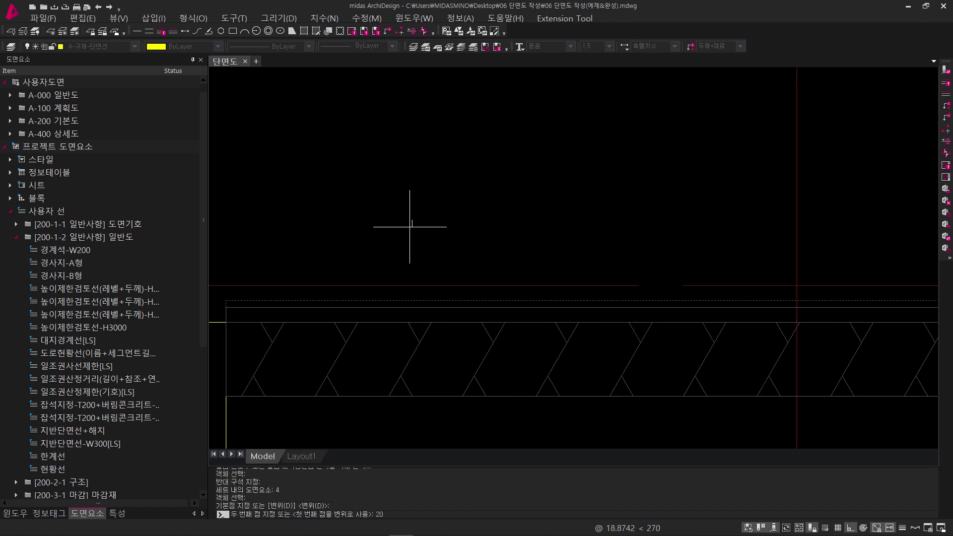
pyautogui.write('20')
pyautogui.press('Return')
pyautogui.scroll(-6, 449, 283)
pyautogui.press('Escape')
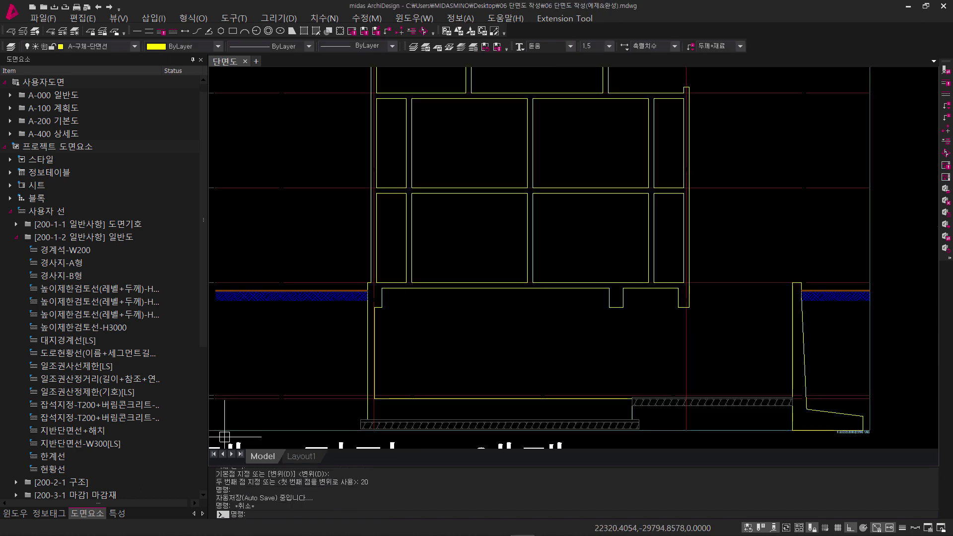
pyautogui.press('Escape')
# Zoom to the frame object that encloses the whole building section.
pyautogui.scroll(-2, 551, 349)
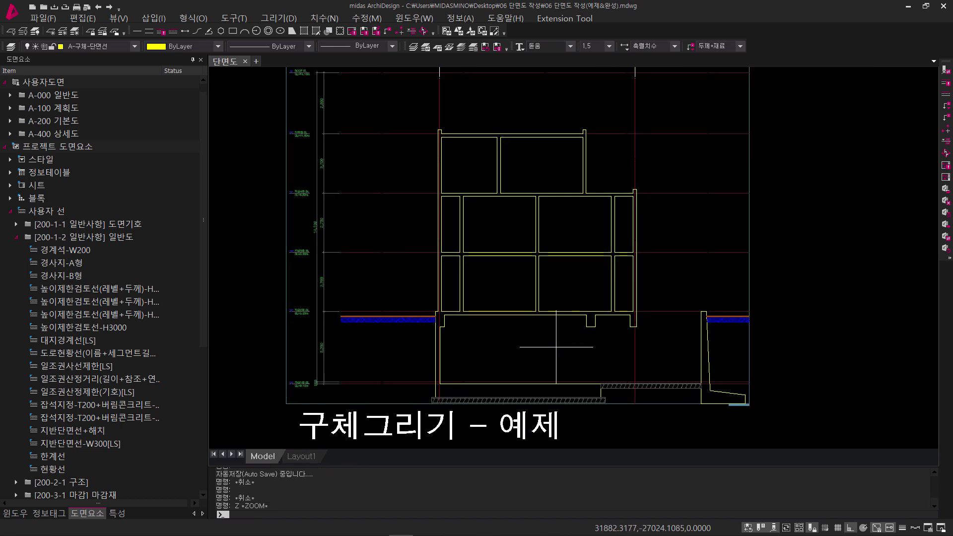
pyautogui.write('o')
pyautogui.press('Return')
pyautogui.click(751, 282)
pyautogui.press('Return')
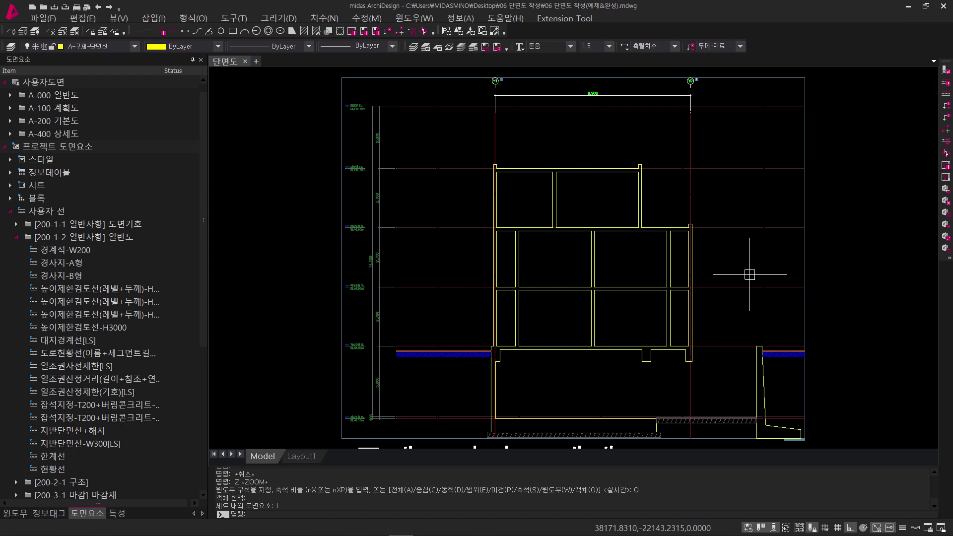
pyautogui.click(390, 364)
pyautogui.press('Escape')
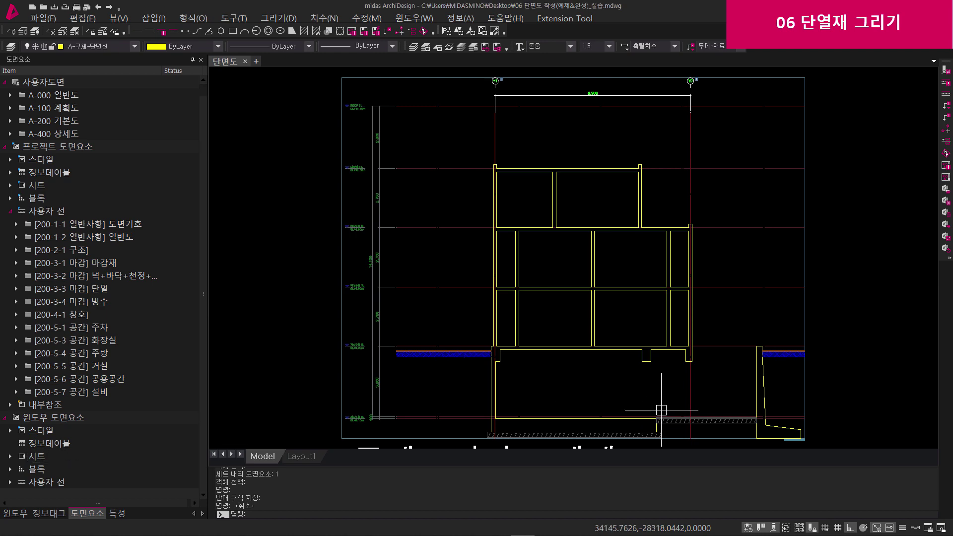
# Find the 단면도 - 예제 drawing under the heading 4. 단열재 그리기 and view its full section.
pyautogui.moveTo(661, 408)
pyautogui.mouseDown(button='middle')
pyautogui.moveTo(559, 343)
pyautogui.moveTo(557, 359)
pyautogui.mouseUp(button='middle')
pyautogui.scroll(-5, 558, 359)
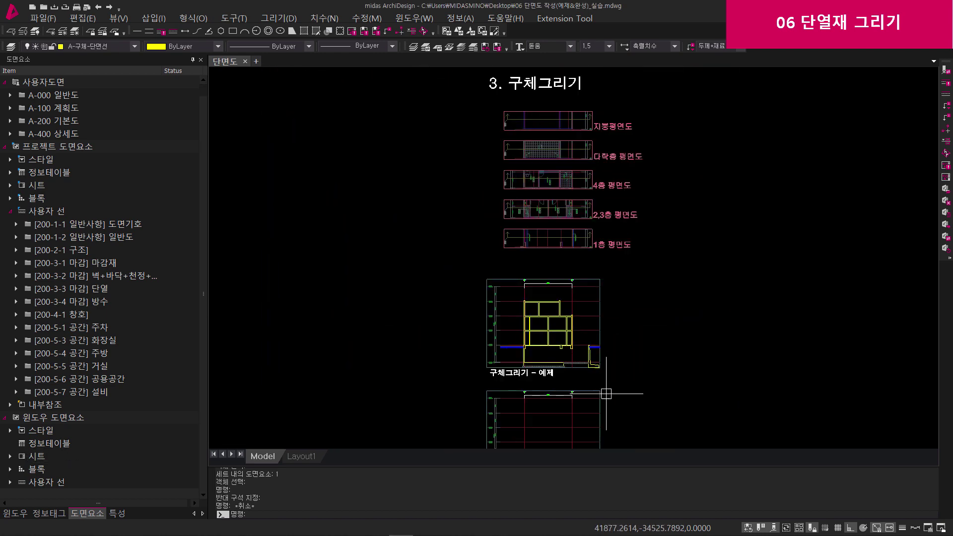
pyautogui.moveTo(571, 437); pyautogui.dragTo(570, 258, button='middle')
pyautogui.moveTo(570, 429); pyautogui.dragTo(531, 177, button='middle')
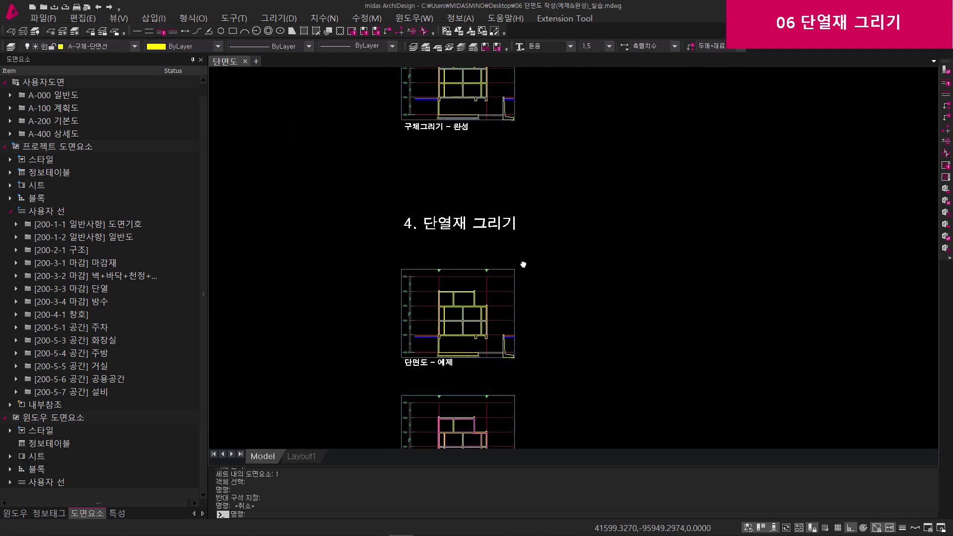
pyautogui.scroll(3, 372, 373)
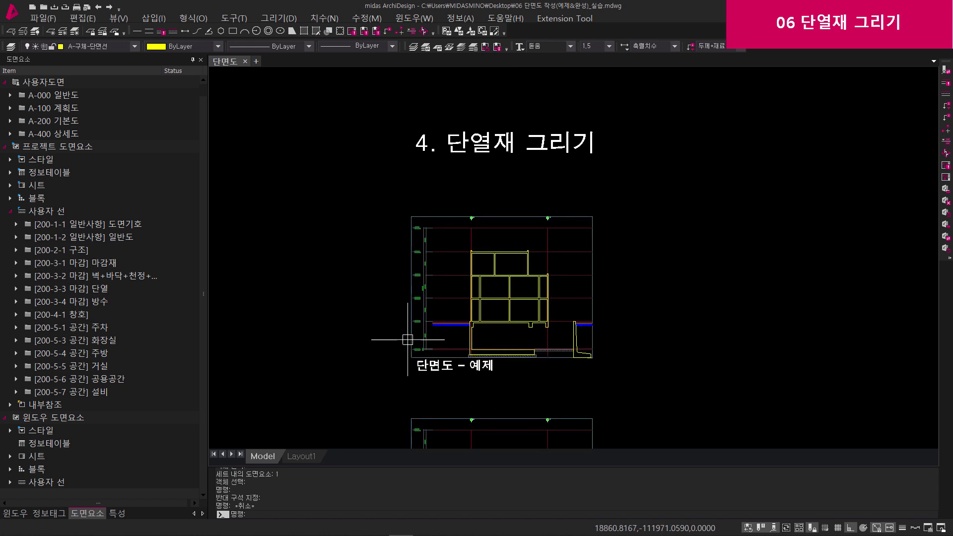
pyautogui.scroll(2, 511, 337)
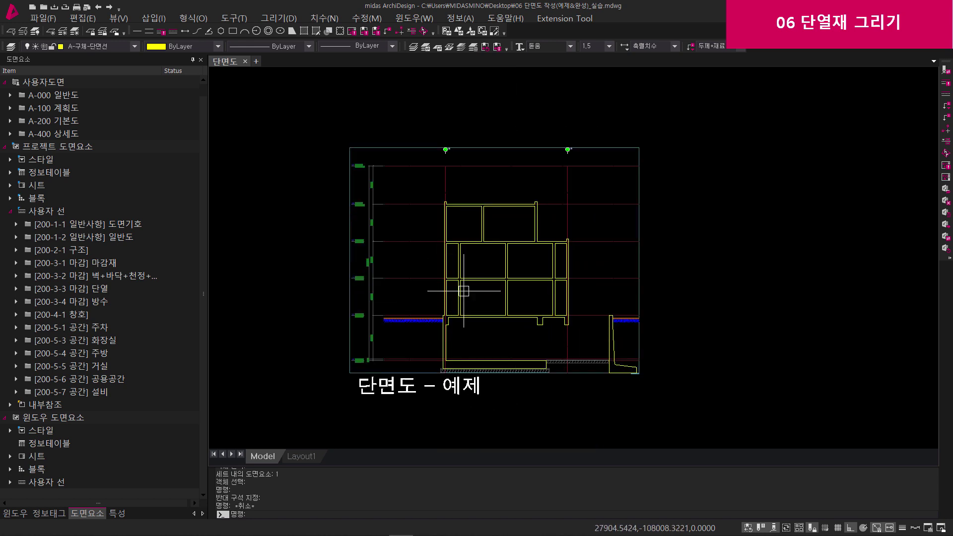
pyautogui.scroll(2, 464, 288)
pyautogui.moveTo(462, 306); pyautogui.dragTo(466, 278, button='middle')
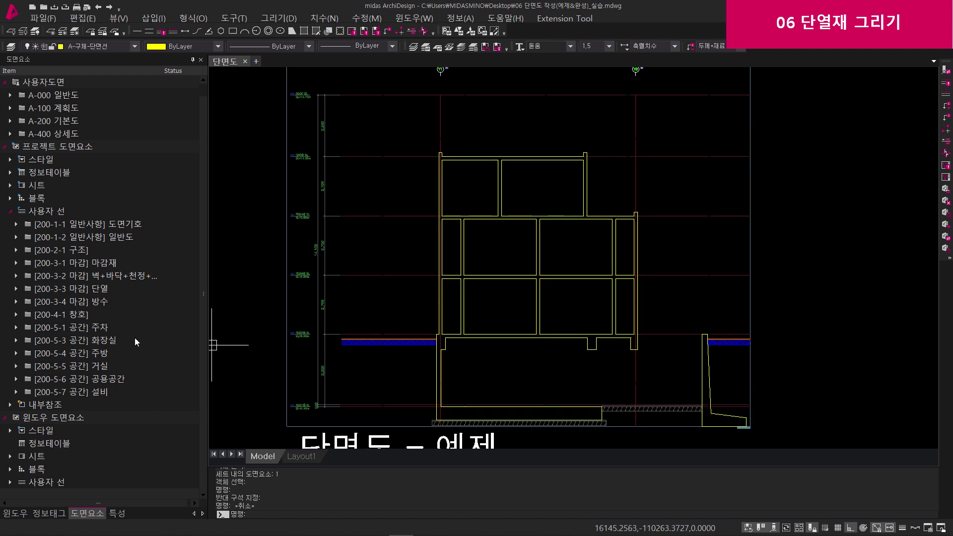
# Open the [200-3-3 마감] 단열 group of project user lines to list its insulation types.
pyautogui.click(10, 210)
pyautogui.doubleClick(37, 224)
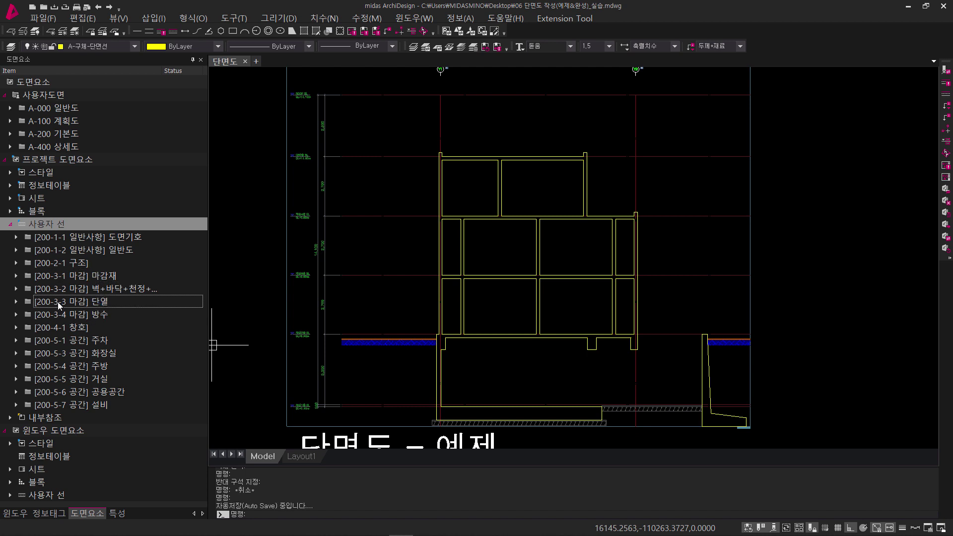
pyautogui.doubleClick(58, 302)
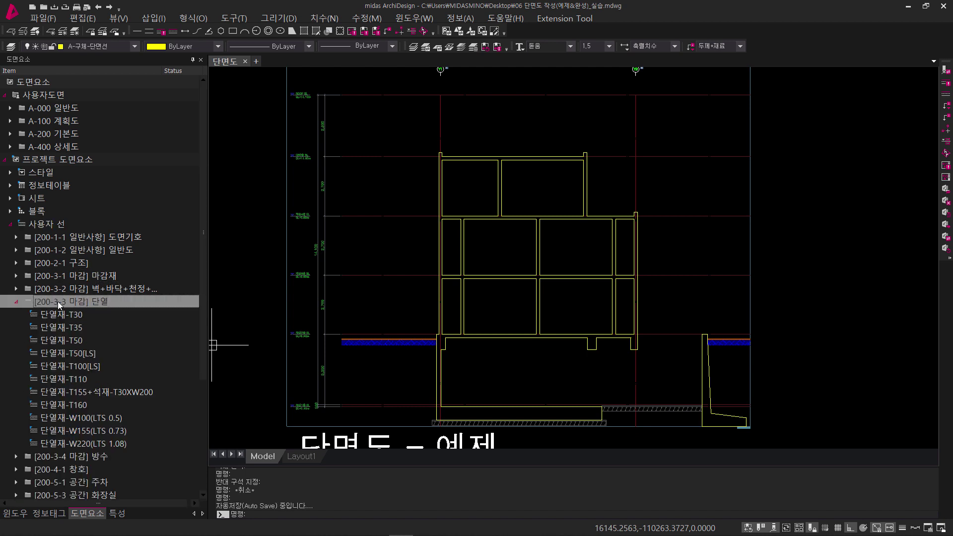
# Draw a 단열재-T50 line down the outer face of the left wall, mirrored outward, from the parapet top to the ground-floor slab level.
pyautogui.click(85, 341)
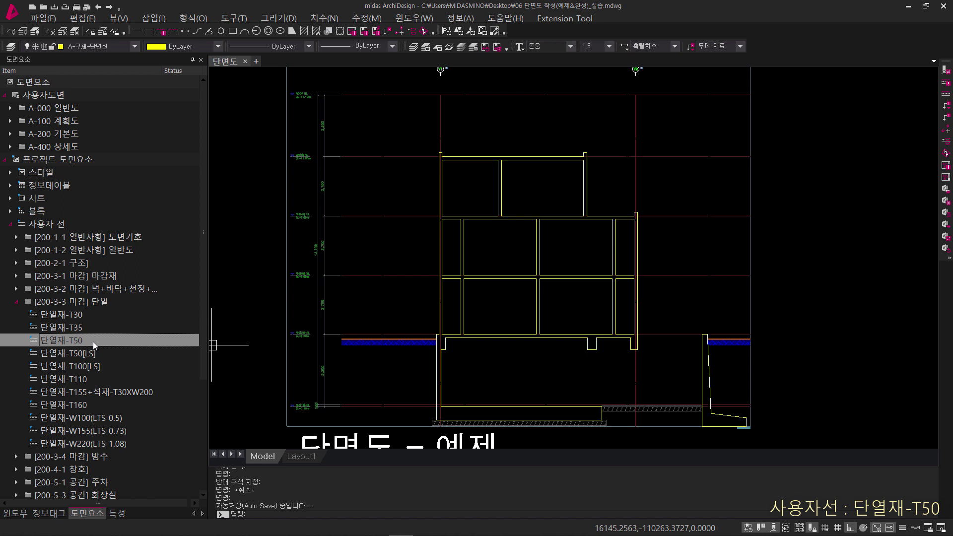
pyautogui.moveTo(94, 341); pyautogui.dragTo(321, 312)
pyautogui.moveTo(379, 333); pyautogui.dragTo(378, 331)
pyautogui.scroll(5, 425, 255)
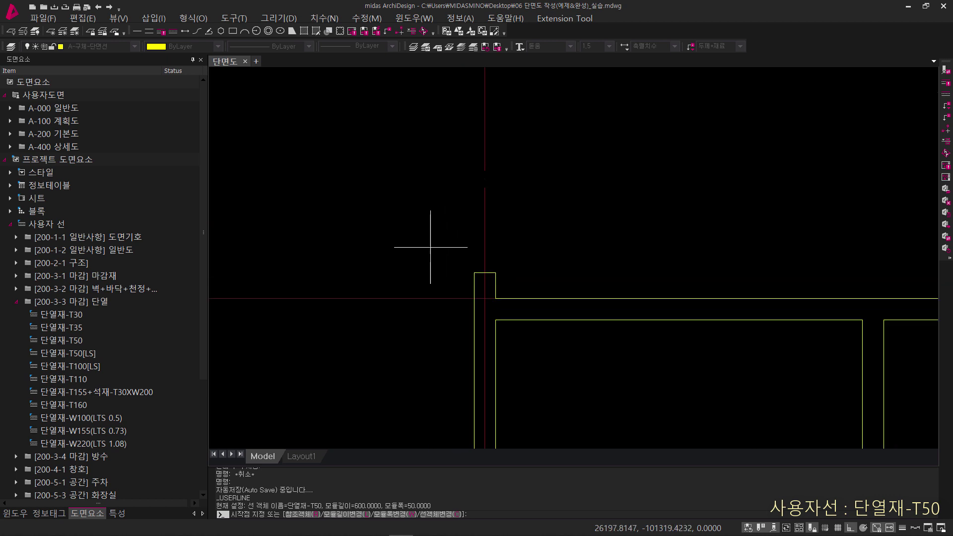
pyautogui.scroll(2, 431, 246)
pyautogui.click(500, 287)
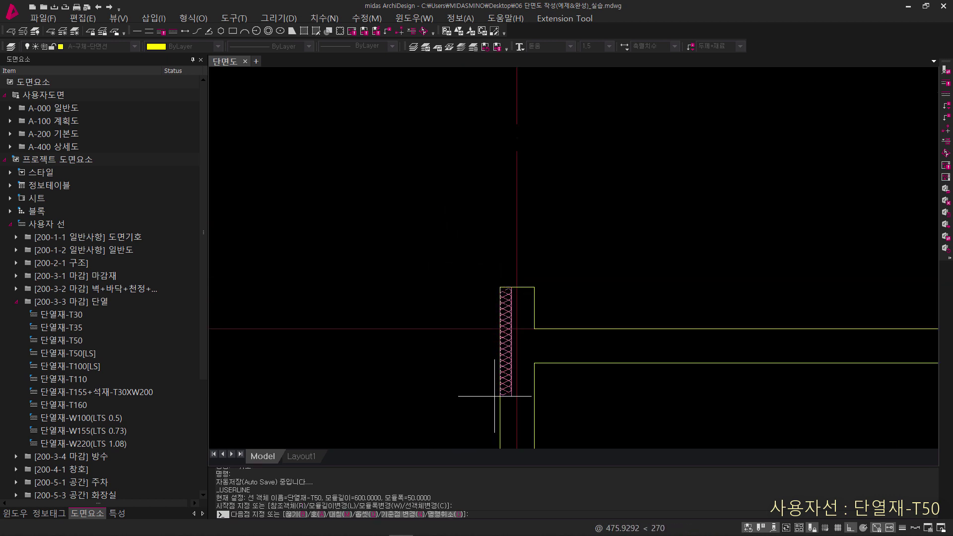
pyautogui.moveTo(495, 395); pyautogui.dragTo(466, 312, button='middle')
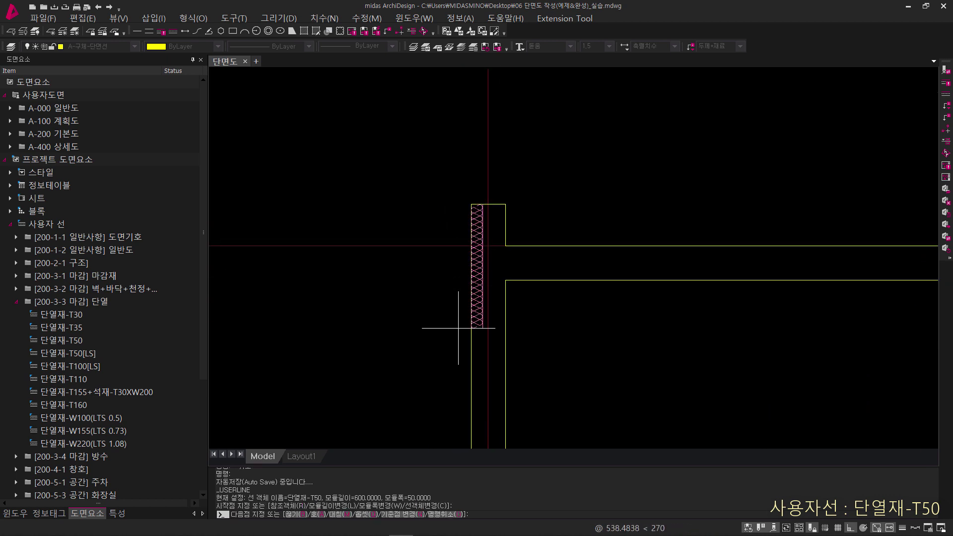
pyautogui.press('Return')
pyautogui.scroll(-5, 459, 263)
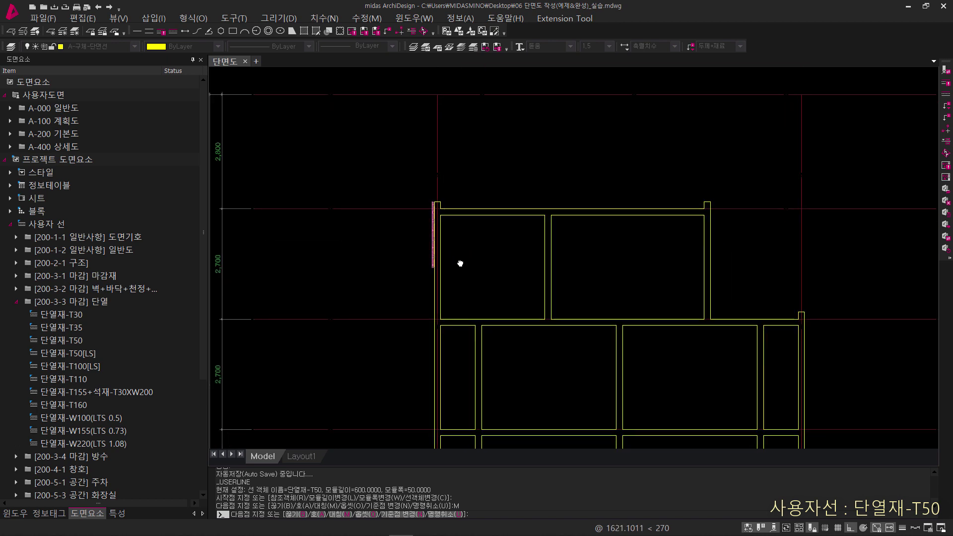
pyautogui.moveTo(459, 263); pyautogui.dragTo(438, 127, button='middle')
pyautogui.scroll(5, 425, 277)
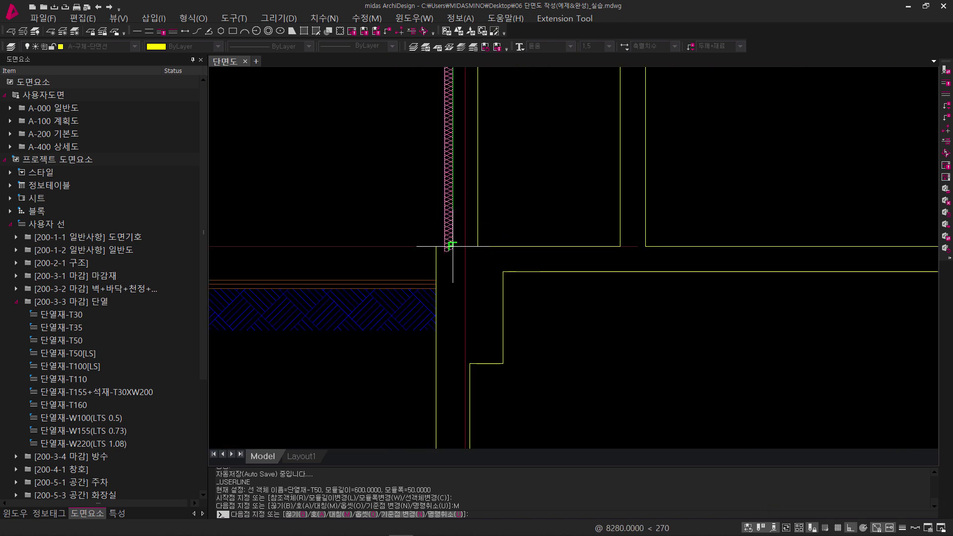
pyautogui.click(454, 251)
pyautogui.press('Escape')
pyautogui.scroll(-5, 443, 324)
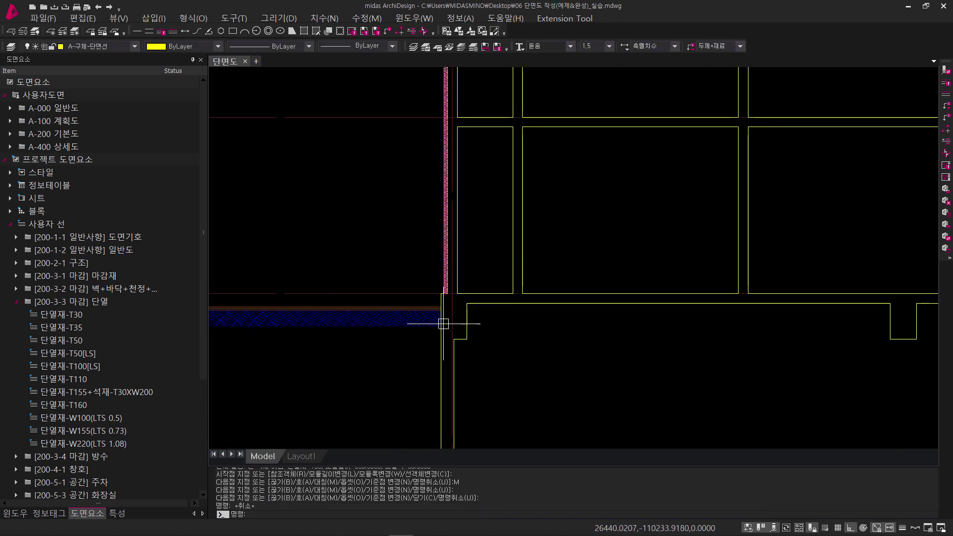
# Draw a 단열재-T50 line on the outer face of the top storey's right wall, from the parapet top down to the lower roof slab.
pyautogui.scroll(4, 618, 247)
pyautogui.press('Return')
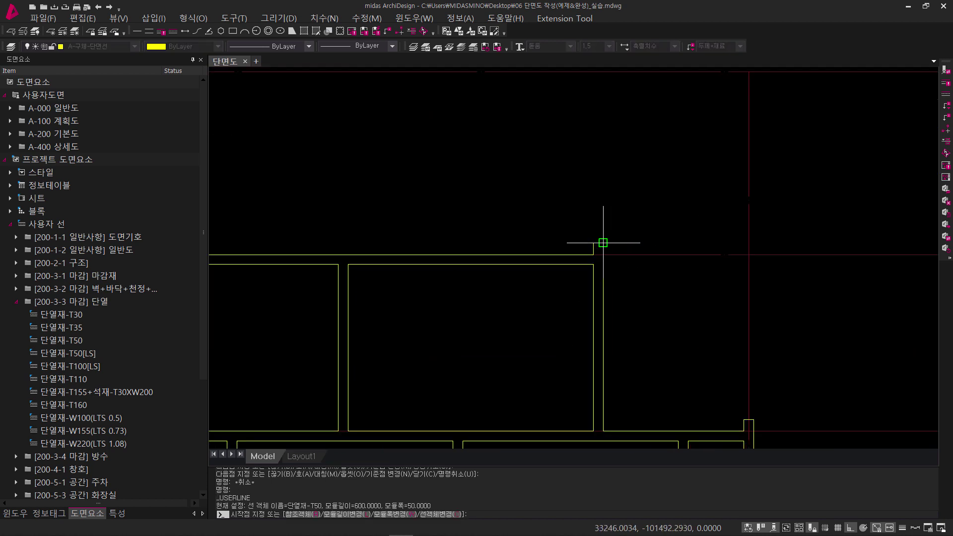
pyautogui.click(602, 242)
pyautogui.click(603, 431)
pyautogui.press('Return')
# Draw a 단열재-T50 line on the lower storeys' right outer wall, from the lower parapet top to the underside of the edge beam.
pyautogui.moveTo(729, 426); pyautogui.dragTo(587, 278, button='middle')
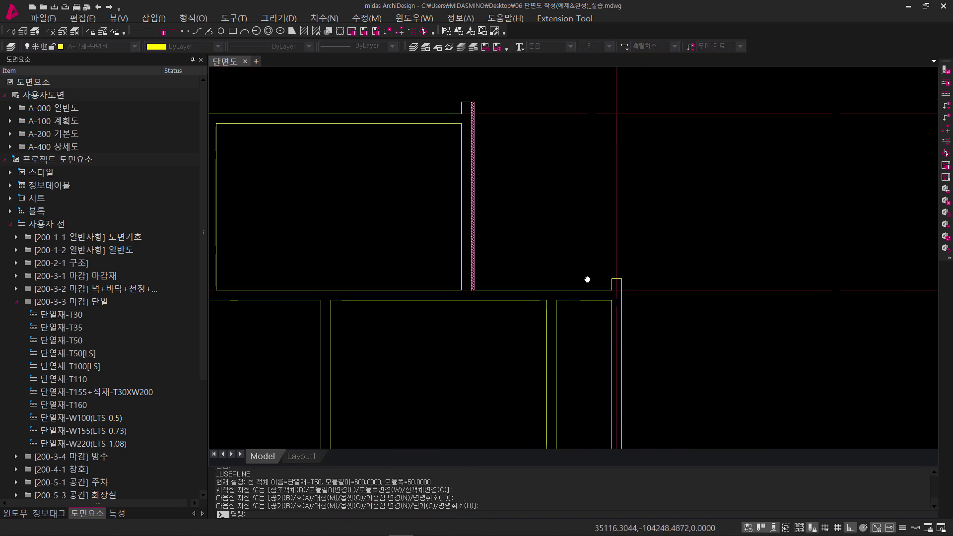
pyautogui.press('Return')
pyautogui.click(612, 272)
pyautogui.scroll(-5, 620, 278)
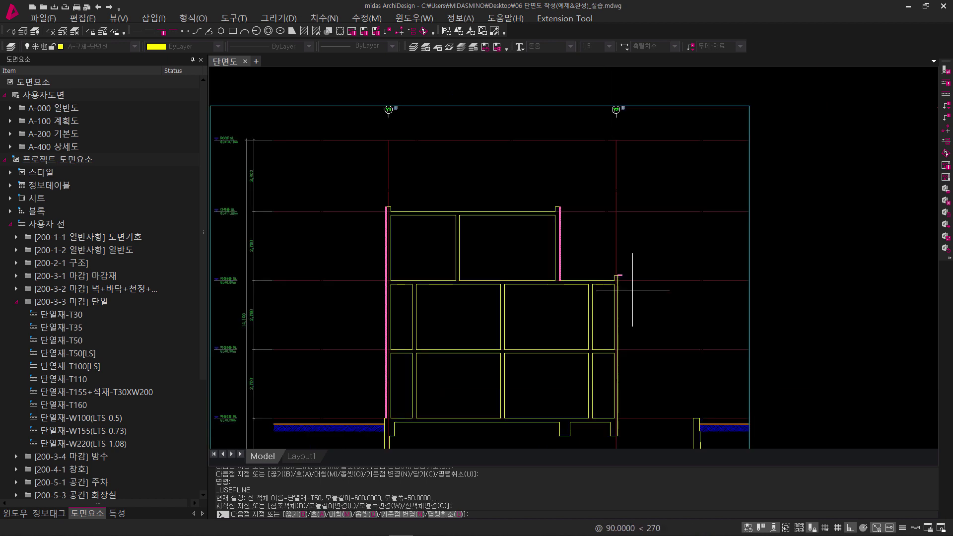
pyautogui.moveTo(630, 426); pyautogui.dragTo(597, 296, button='middle')
pyautogui.scroll(5, 597, 296)
pyautogui.click(566, 326)
pyautogui.press('Return')
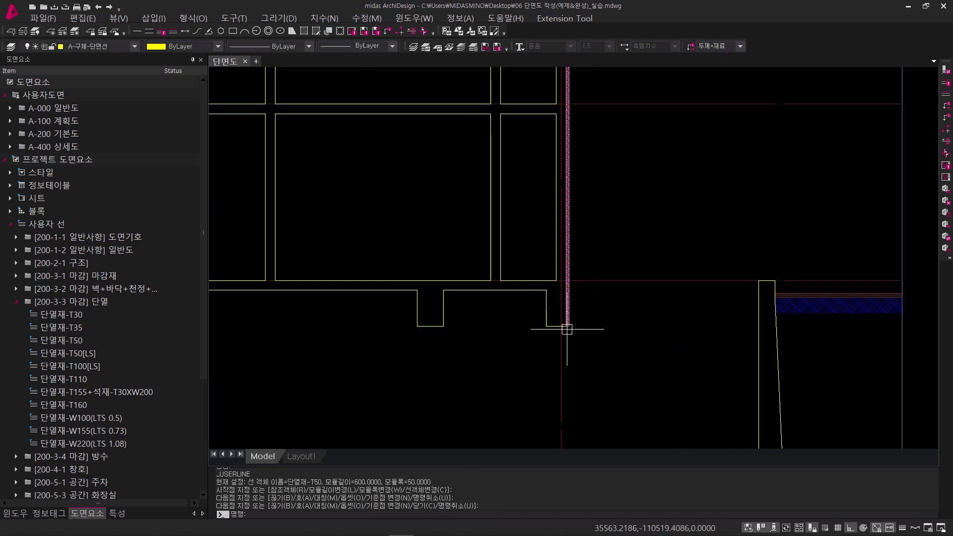
# Draw a 단열재-T110 line along the underside of the ground-floor slab from the left beam to the middle beam, mirrored to lie below it.
pyautogui.scroll(-3, 424, 354)
pyautogui.scroll(1, 404, 307)
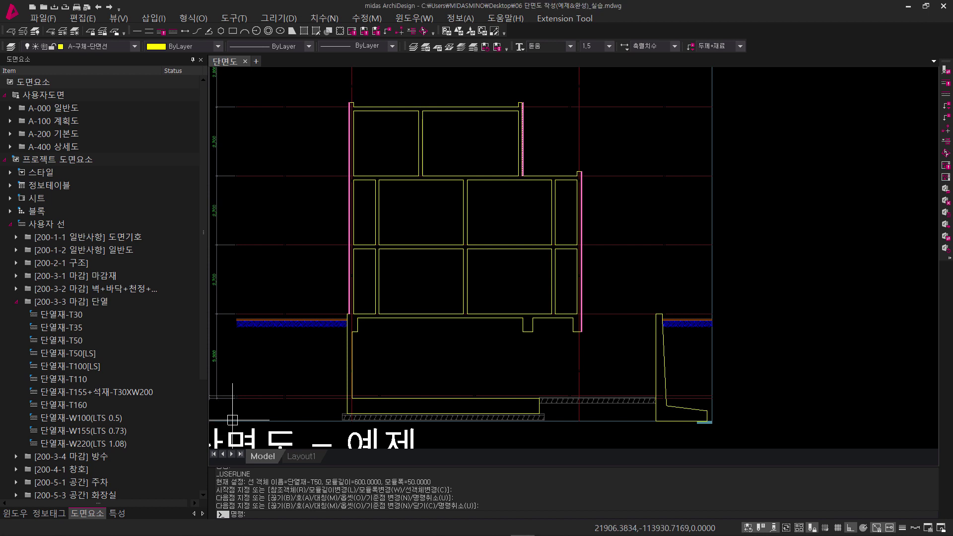
pyautogui.moveTo(389, 341); pyautogui.dragTo(393, 323, button='middle')
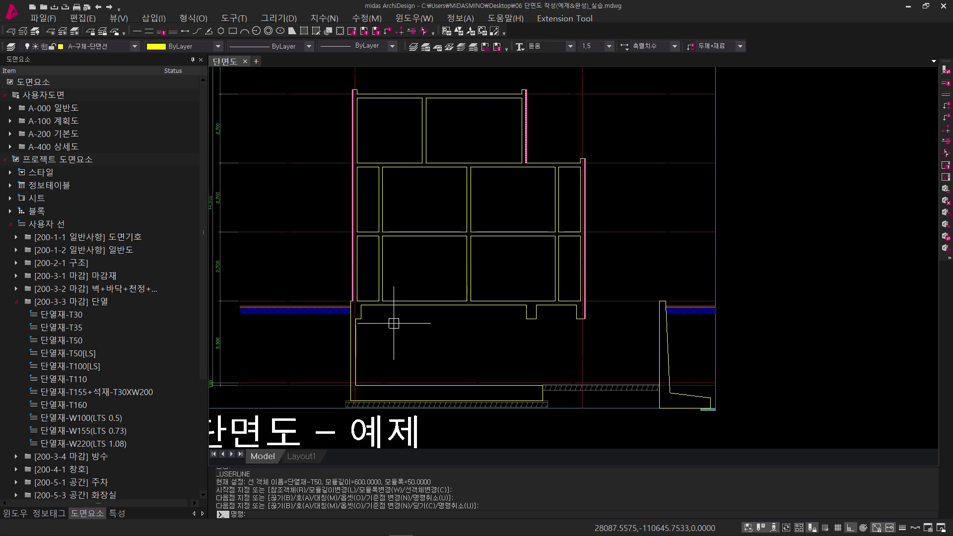
pyautogui.scroll(2, 394, 323)
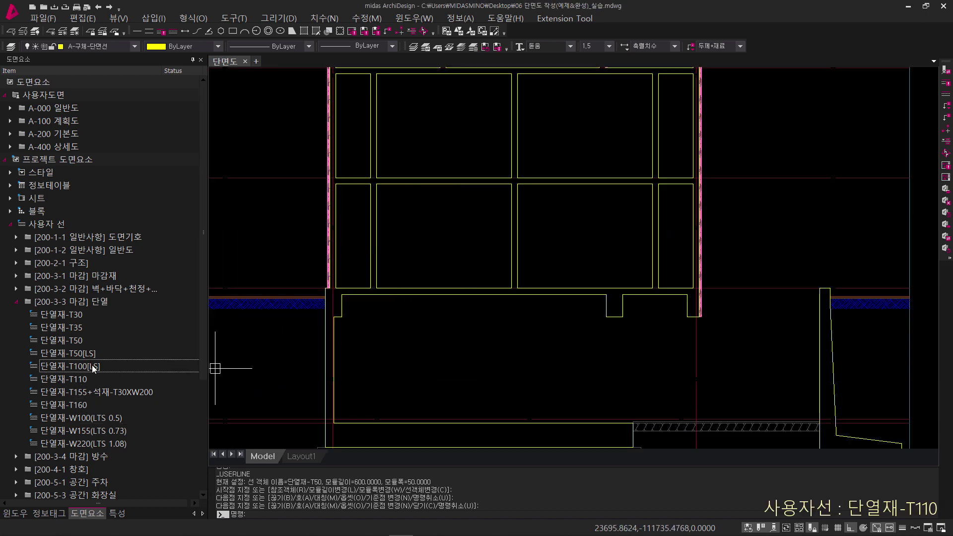
pyautogui.click(88, 377)
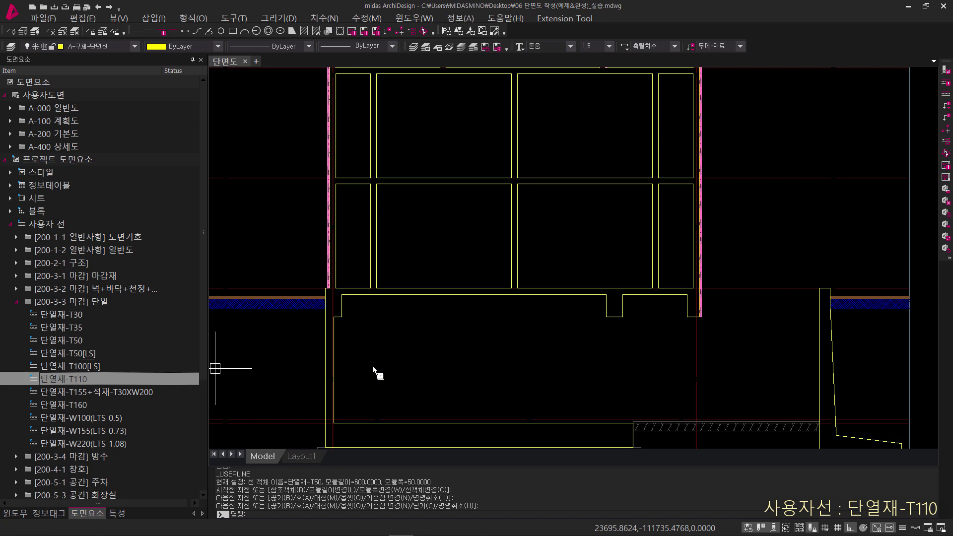
pyautogui.moveTo(375, 370); pyautogui.dragTo(340, 319)
pyautogui.scroll(1, 334, 302)
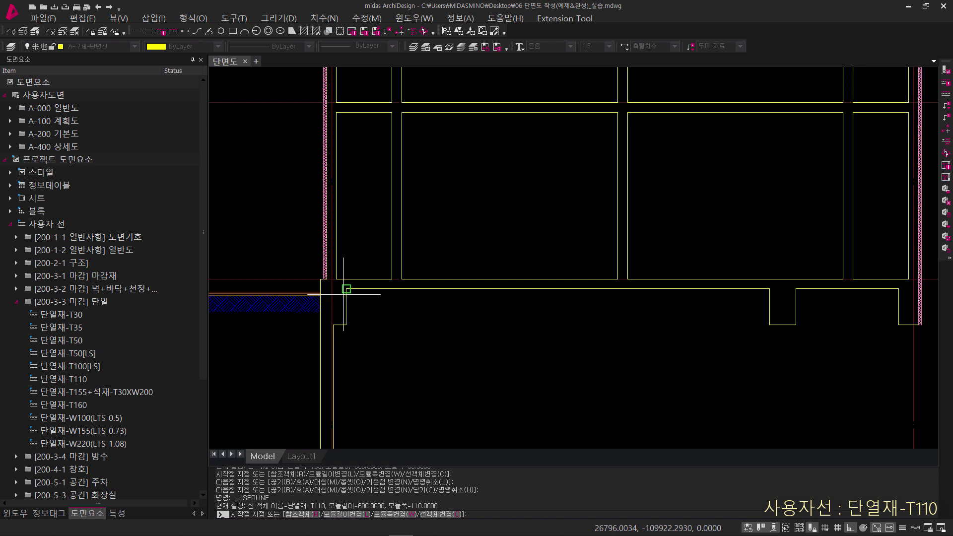
pyautogui.click(344, 294)
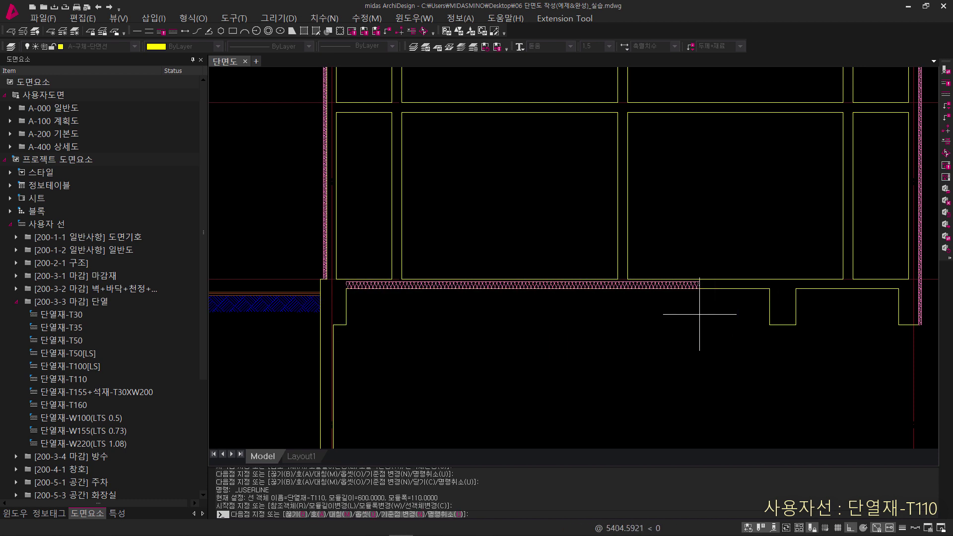
pyautogui.write('M')
pyautogui.press('Return')
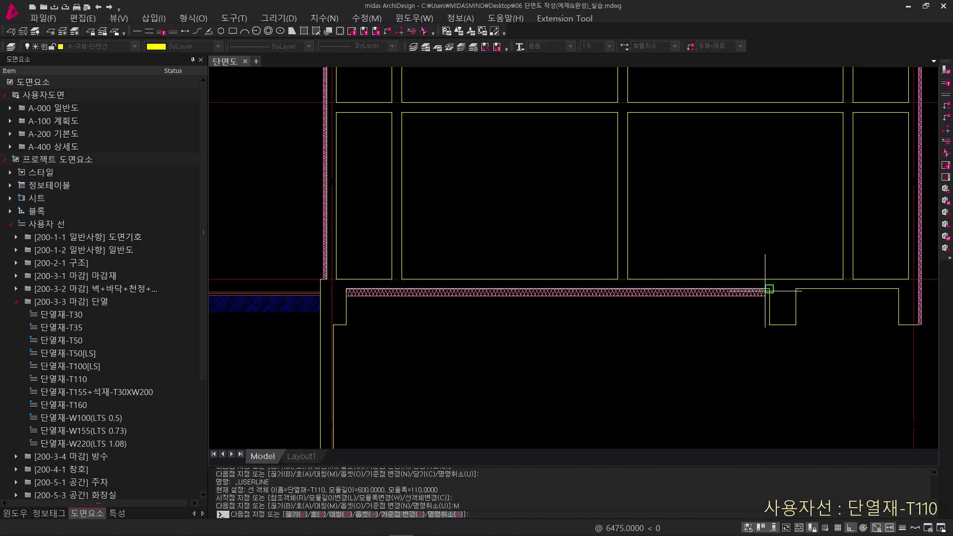
pyautogui.click(769, 288)
pyautogui.press('Return')
# Draw a mirrored 단열재-T110 line under the ground-floor slab between the middle and right beams, and undo the surplus user line.
pyautogui.moveTo(811, 326); pyautogui.dragTo(571, 306, button='middle')
pyautogui.press('Return')
pyautogui.click(556, 266)
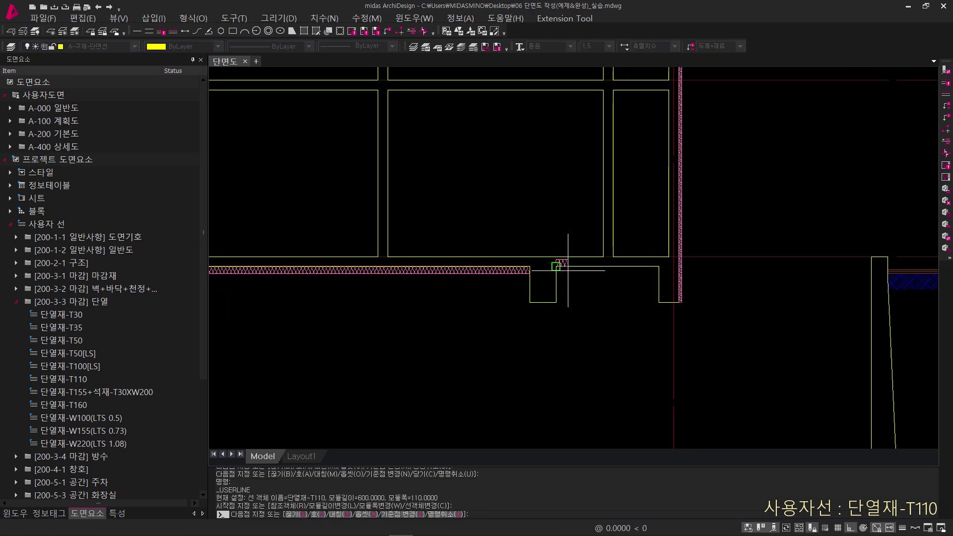
pyautogui.write('M')
pyautogui.press('Return')
pyautogui.click(659, 267)
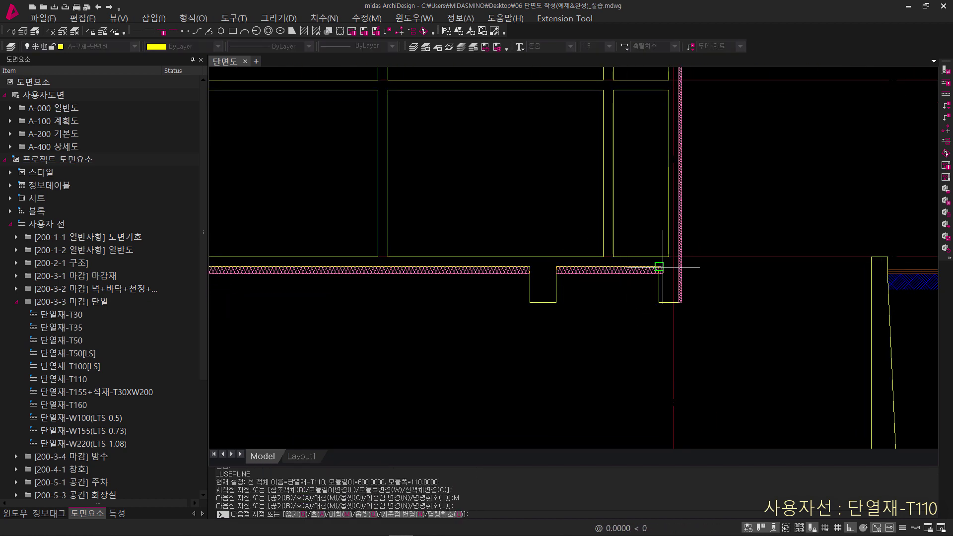
pyautogui.hotkey('ctrl', 'z')
pyautogui.hotkey('ctrl', 'z')
pyautogui.hotkey('ctrl', 'z')
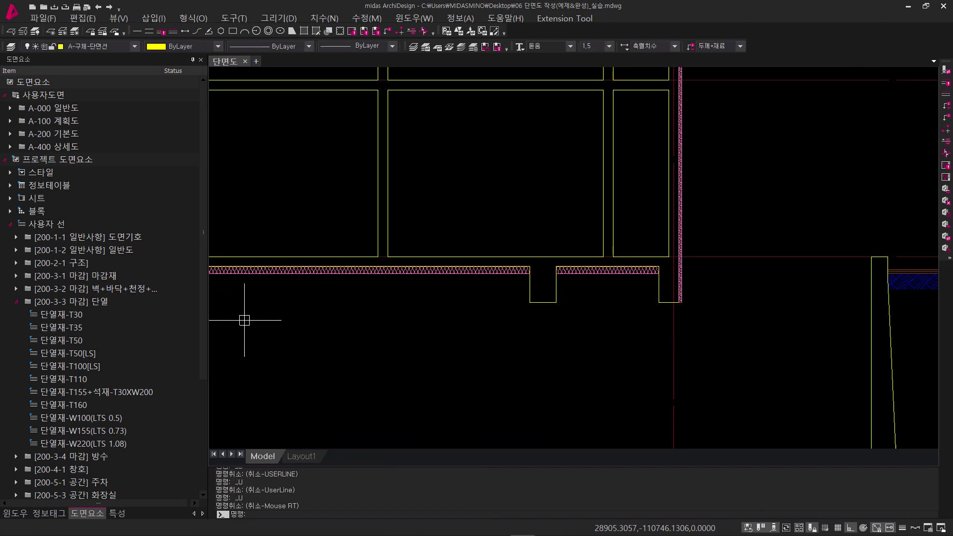
# Draw a 단열재-T160 line under the roof slab across the full ceiling of the top storey's left room.
pyautogui.scroll(-3, 471, 367)
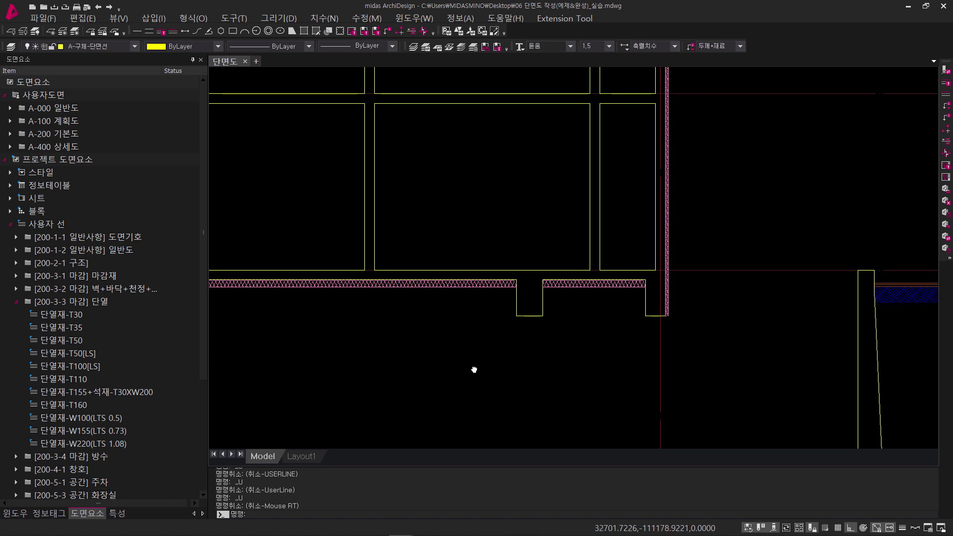
pyautogui.moveTo(477, 326); pyautogui.dragTo(542, 434, button='middle')
pyautogui.scroll(-2, 496, 397)
pyautogui.scroll(5, 298, 238)
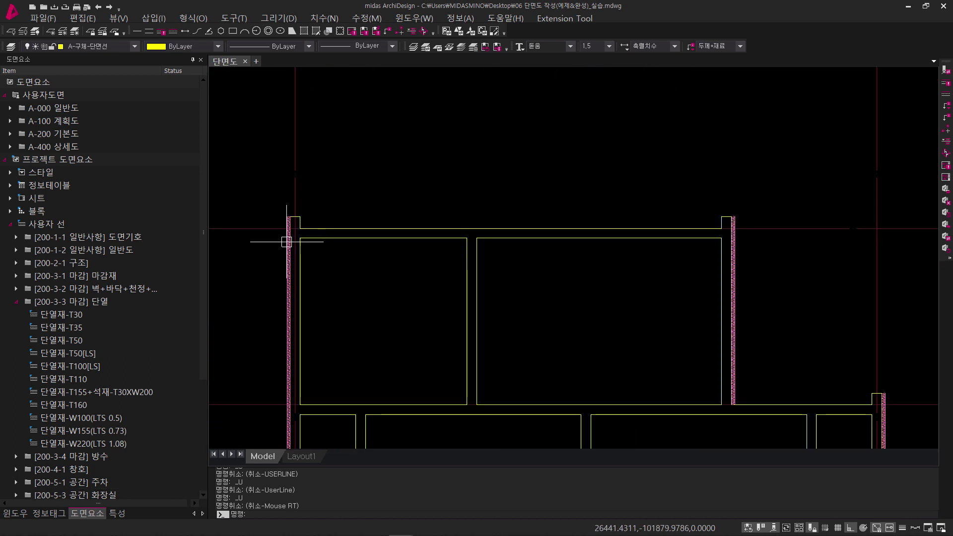
pyautogui.scroll(3, 645, 268)
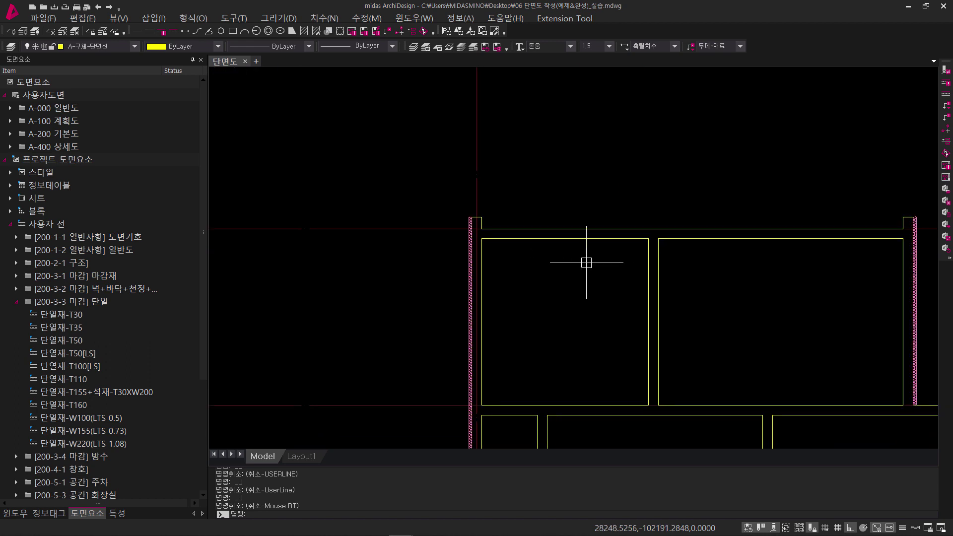
pyautogui.moveTo(655, 274); pyautogui.dragTo(511, 266, button='middle')
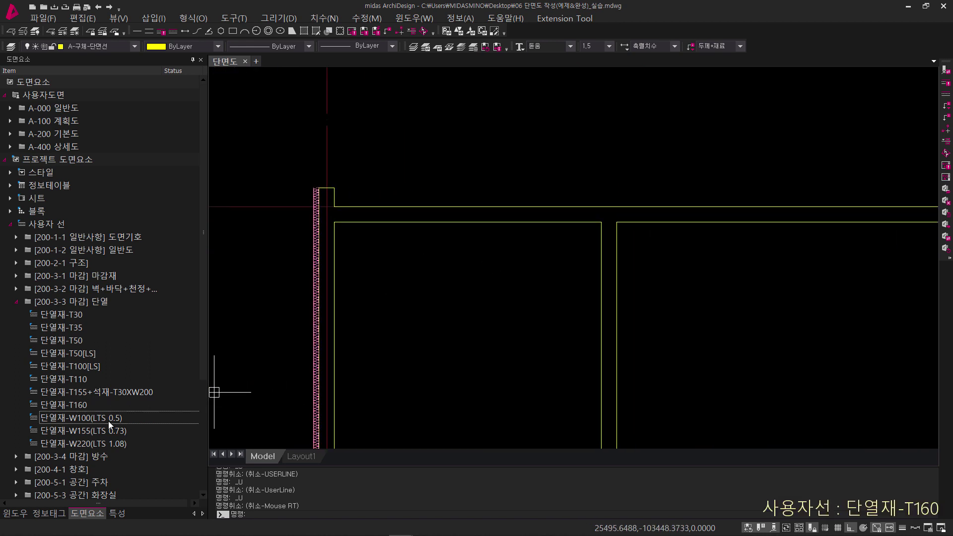
pyautogui.click(91, 403)
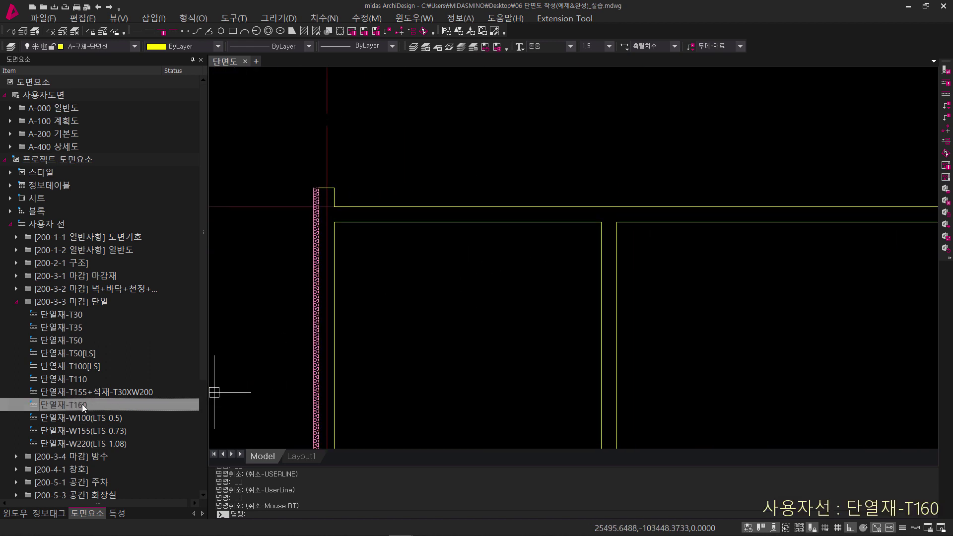
pyautogui.moveTo(82, 404); pyautogui.dragTo(409, 338)
pyautogui.click(333, 222)
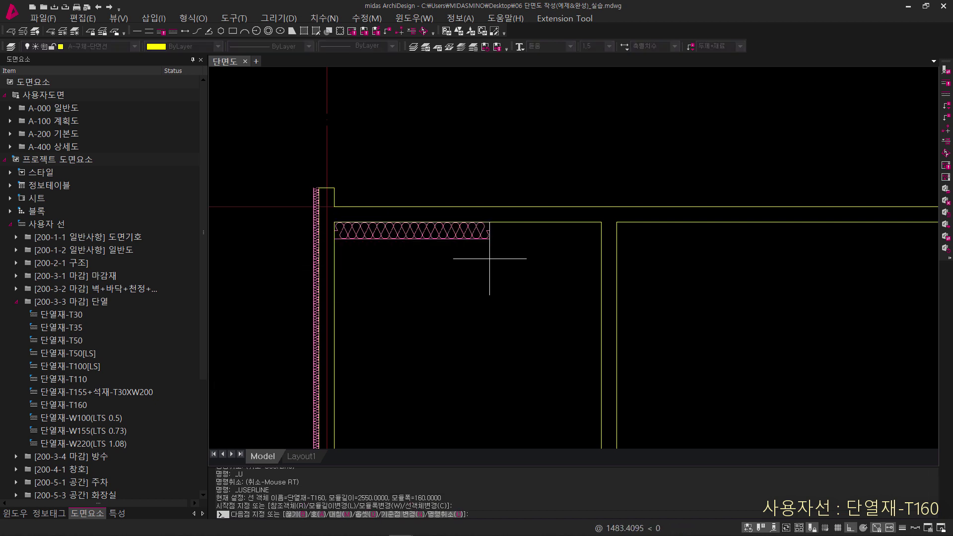
pyautogui.click(601, 222)
pyautogui.press('space')
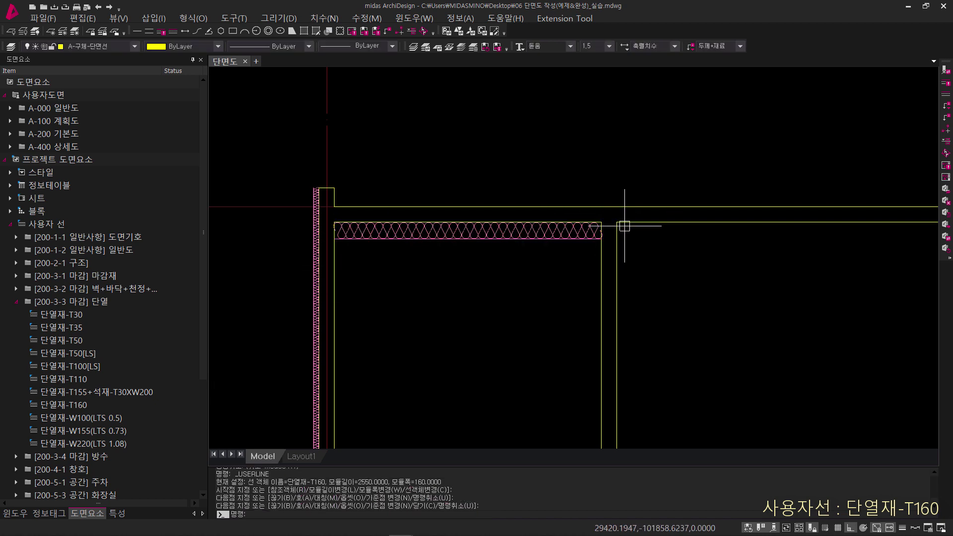
# Draw another 단열재-T160 line under the roof slab across the full ceiling of the top storey's right room.
pyautogui.press('space')
pyautogui.click(616, 222)
pyautogui.scroll(-2, 630, 247)
pyautogui.moveTo(682, 258); pyautogui.dragTo(561, 256, button='middle')
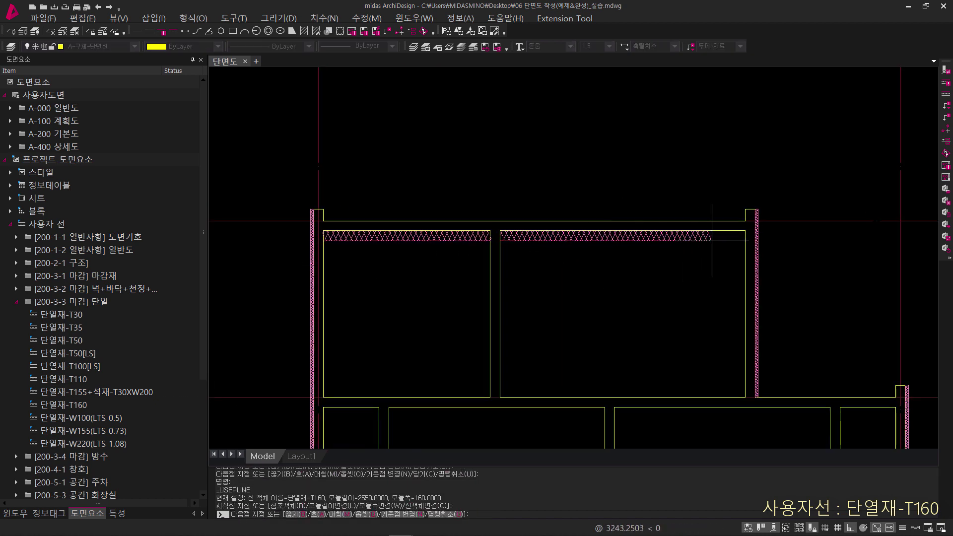
pyautogui.click(744, 222)
pyautogui.press('space')
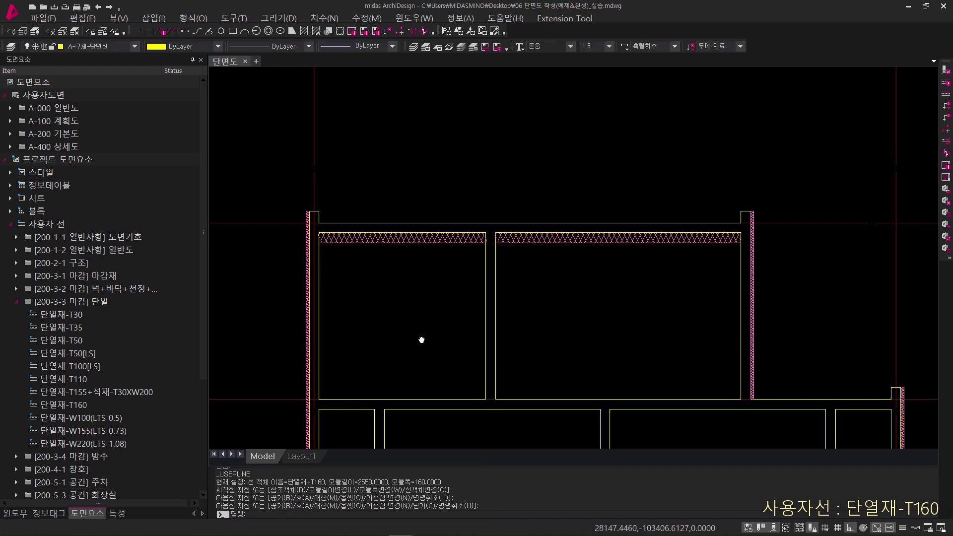
# Draw a mirrored 단열재-T30 line up the inner left wall of the middle storey's left large room, starting 100 above the floor and ending at the ceiling.
pyautogui.moveTo(413, 334); pyautogui.dragTo(407, 335, button='middle')
pyautogui.click(87, 314)
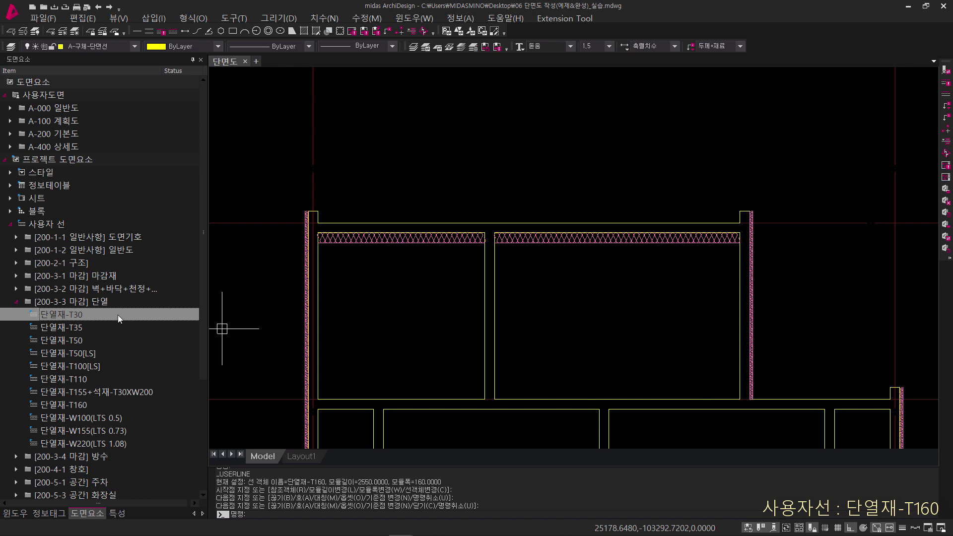
pyautogui.moveTo(396, 347); pyautogui.dragTo(360, 143, button='middle')
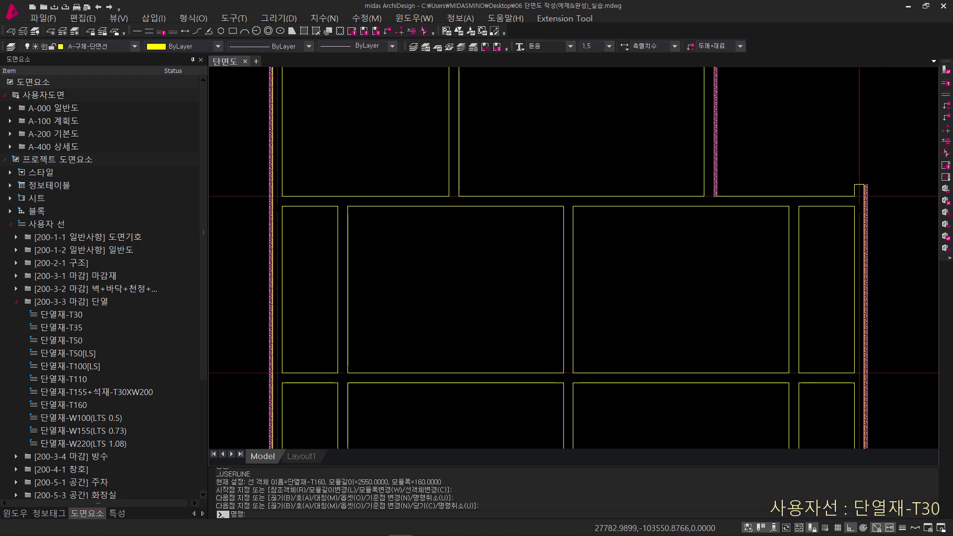
pyautogui.doubleClick(100, 314)
pyautogui.moveTo(347, 383); pyautogui.dragTo(356, 300, button='middle')
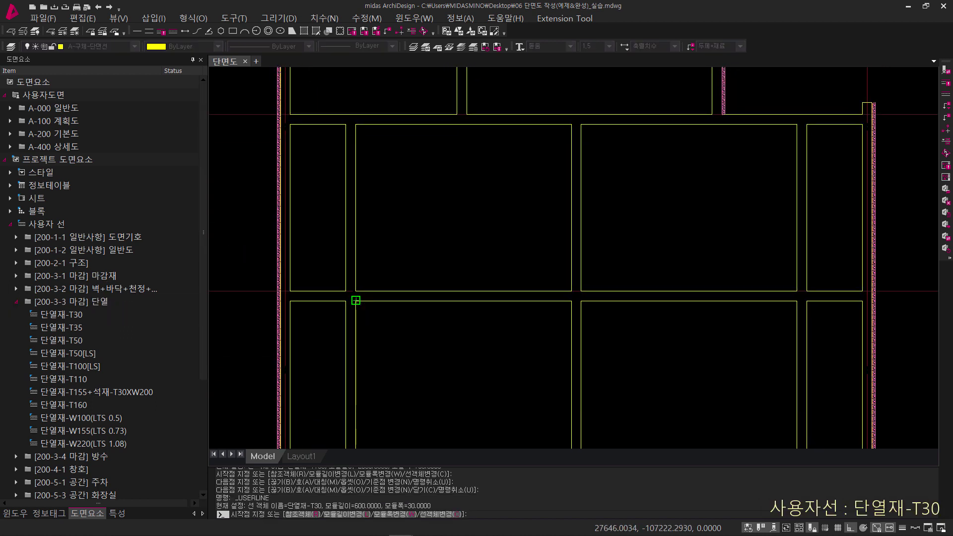
pyautogui.scroll(4, 355, 300)
pyautogui.scroll(-1, 347, 287)
pyautogui.click(353, 371)
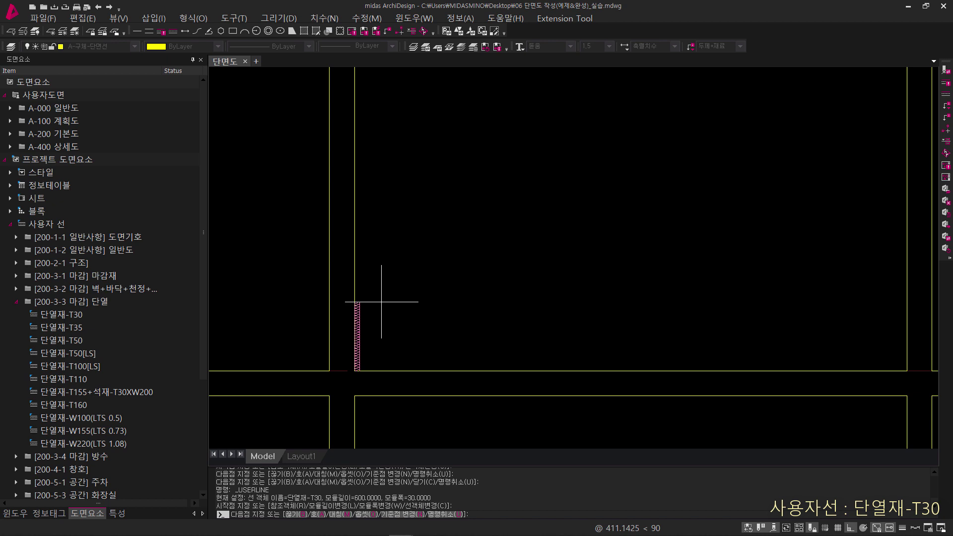
pyautogui.write('M')
pyautogui.press('Return')
pyautogui.write('B')
pyautogui.press('Return')
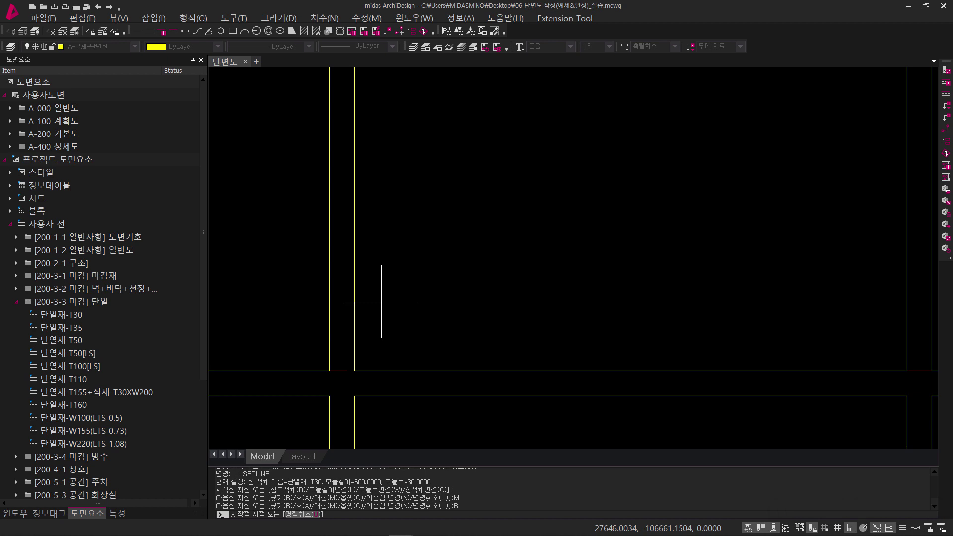
pyautogui.press('Return')
pyautogui.scroll(4, 362, 383)
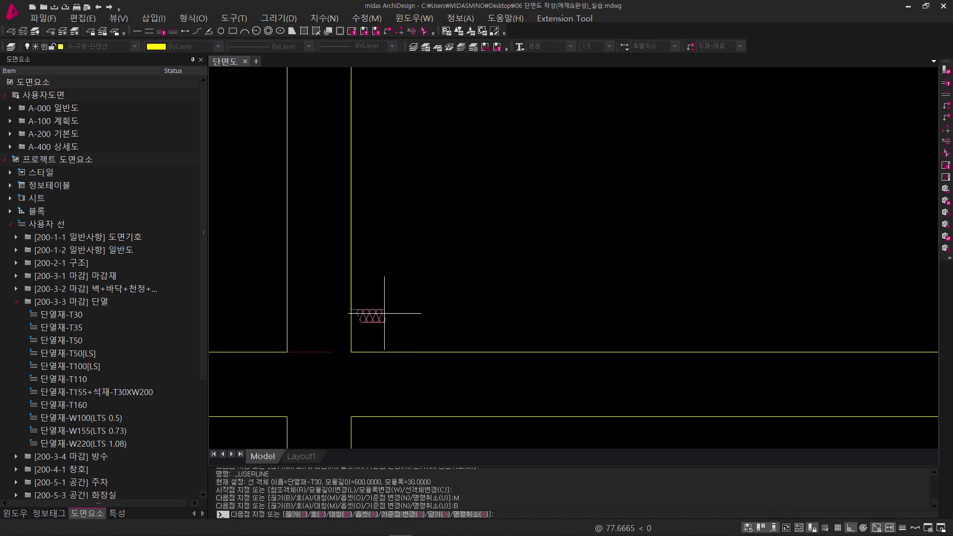
pyautogui.scroll(-4, 409, 207)
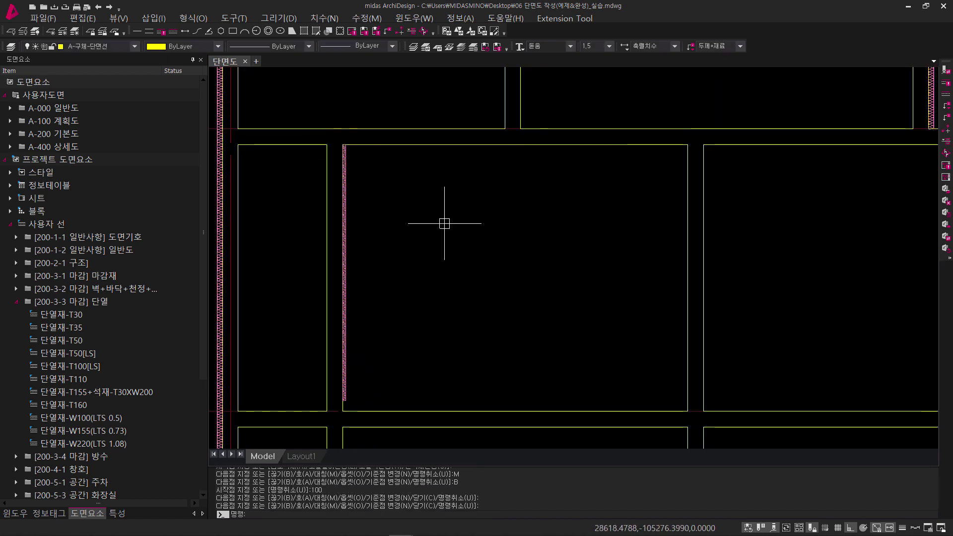
# Draw a mirrored 단열재-T30 line up the inner left wall of the ground storey's left large room, from 100 above the floor to the ceiling.
pyautogui.moveTo(465, 369); pyautogui.dragTo(462, 110, button='middle')
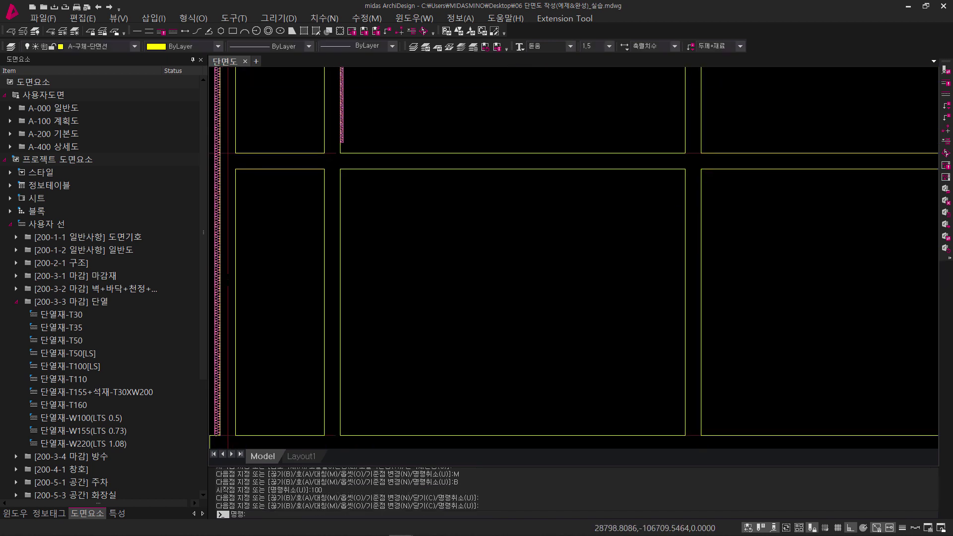
pyautogui.moveTo(373, 423); pyautogui.dragTo(370, 311, button='middle')
pyautogui.press('space')
pyautogui.click(337, 324)
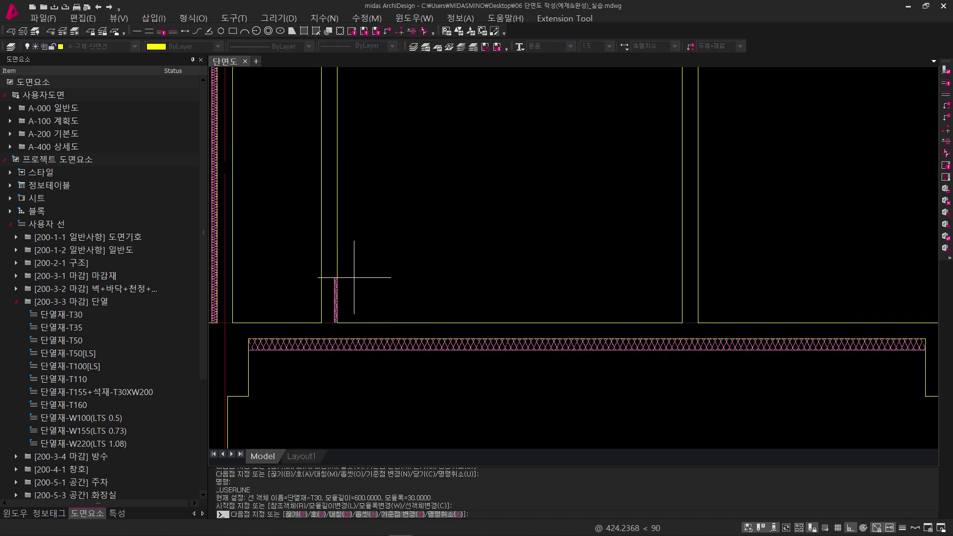
pyautogui.moveTo(372, 158); pyautogui.dragTo(357, 245, button='middle')
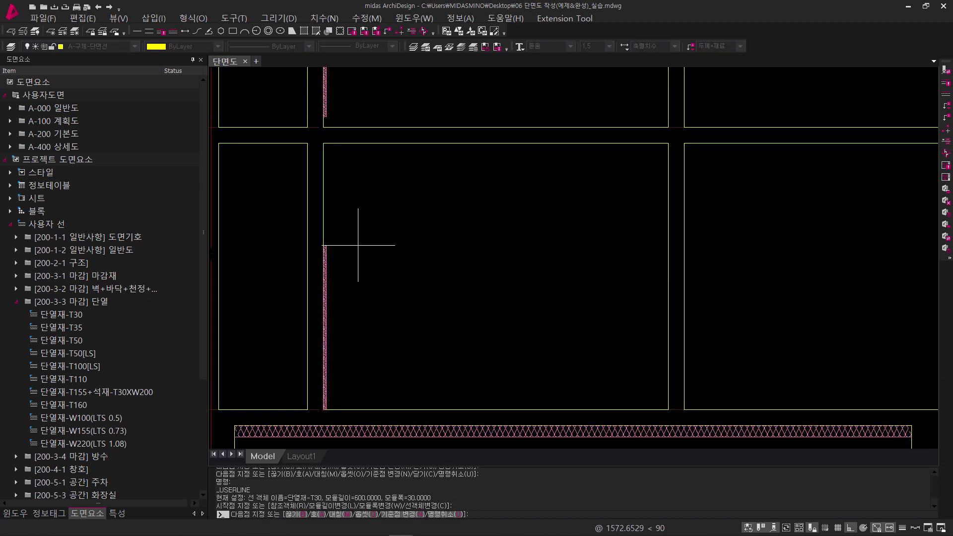
pyautogui.write('M')
pyautogui.press('Return')
pyautogui.write('B')
pyautogui.press('Return')
pyautogui.press('Return')
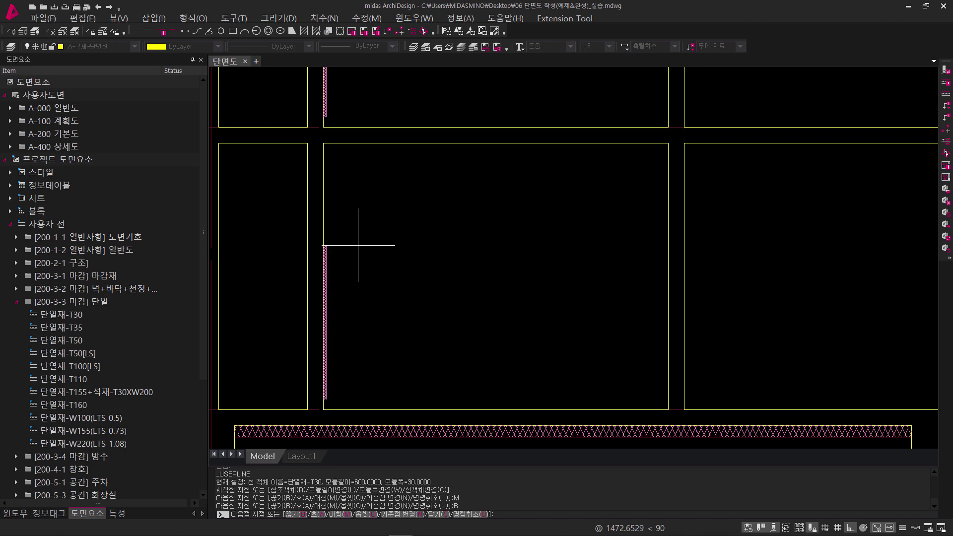
pyautogui.press('Return')
# Draw a 단열재-T30 line up the inner right wall of the middle storey's right large room, from 100 above the floor to the ceiling.
pyautogui.scroll(-3, 372, 230)
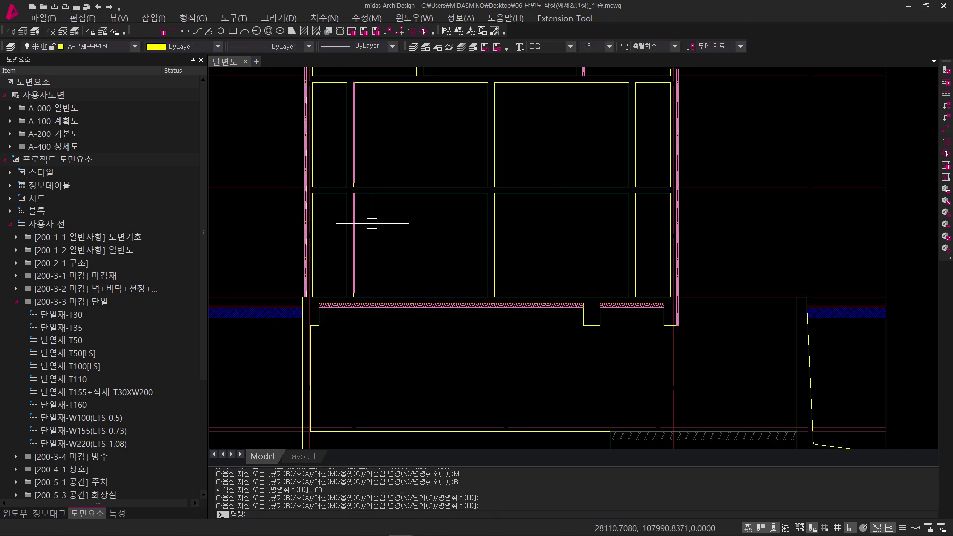
pyautogui.scroll(5, 533, 268)
pyautogui.press('Return')
pyautogui.click(534, 265)
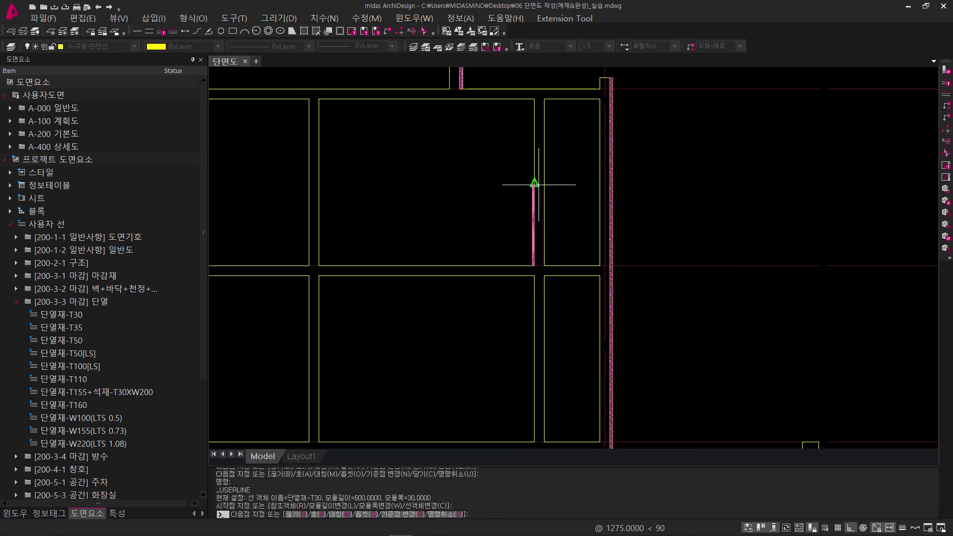
pyautogui.scroll(2, 537, 180)
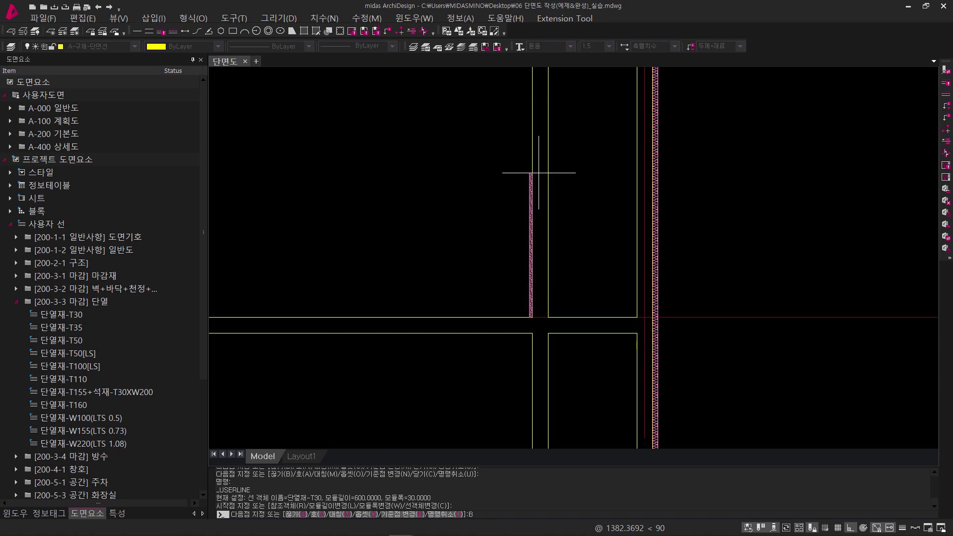
pyautogui.press('Return')
pyautogui.press('Return')
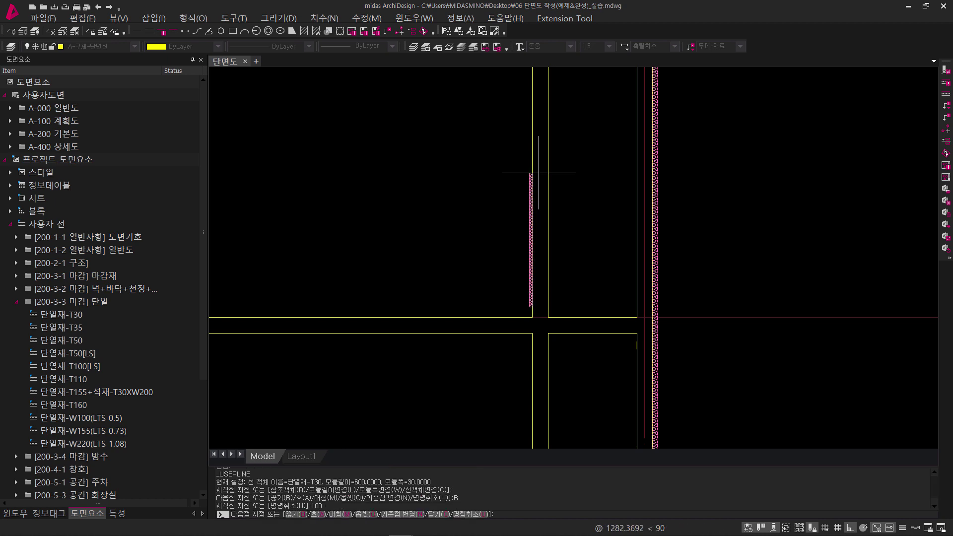
pyautogui.scroll(-2, 538, 170)
pyautogui.scroll(3, 523, 283)
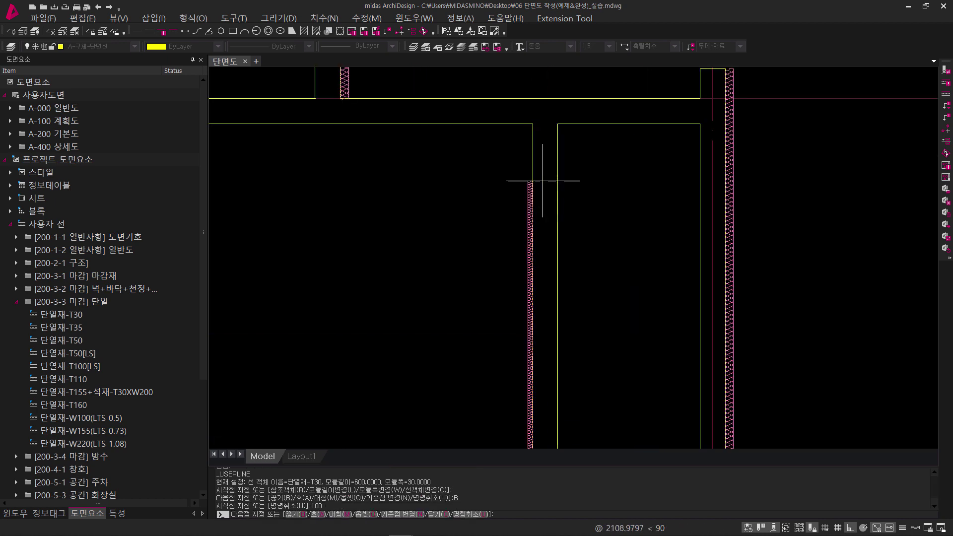
pyautogui.click(530, 124)
pyautogui.press('Return')
# Draw a 단열재-T30 line up the inner right wall of the ground storey's right large room, from 100 above the floor to the ceiling.
pyautogui.scroll(-5, 546, 223)
pyautogui.scroll(2, 516, 255)
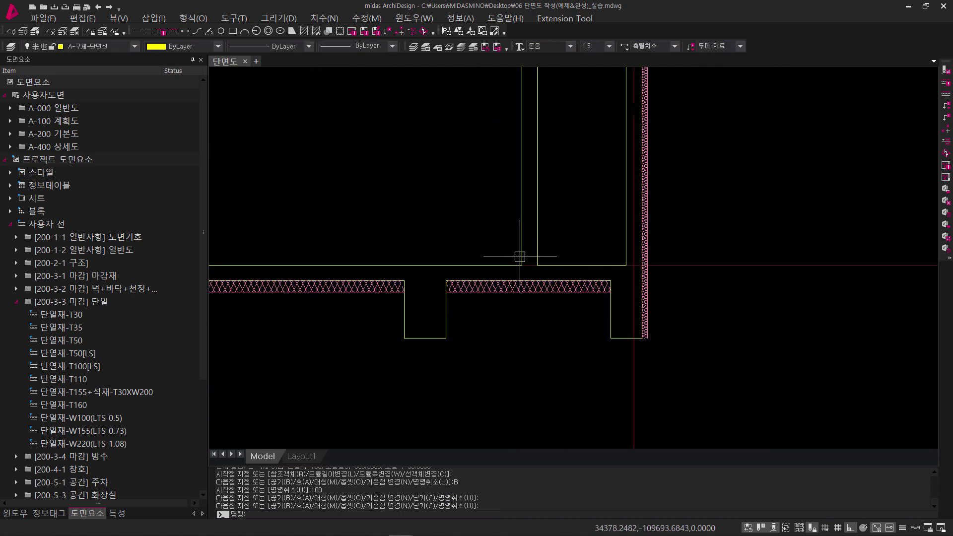
pyautogui.press('Return')
pyautogui.click(517, 263)
pyautogui.scroll(2, 518, 298)
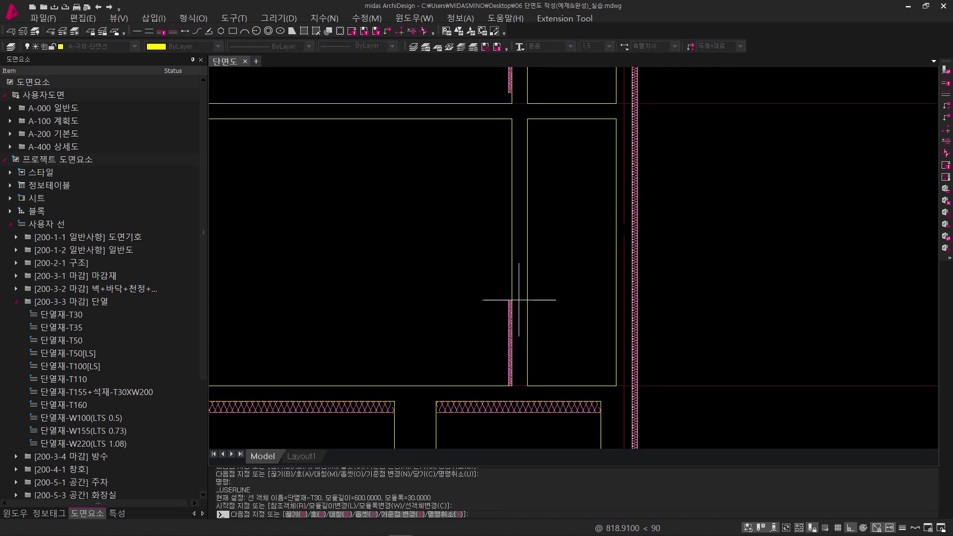
pyautogui.click(519, 300)
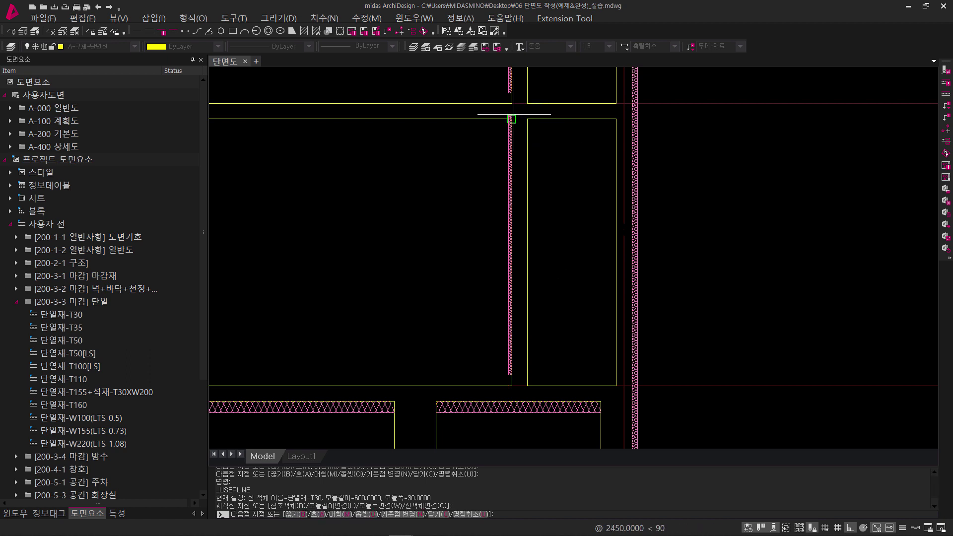
pyautogui.click(527, 119)
pyautogui.press('Return')
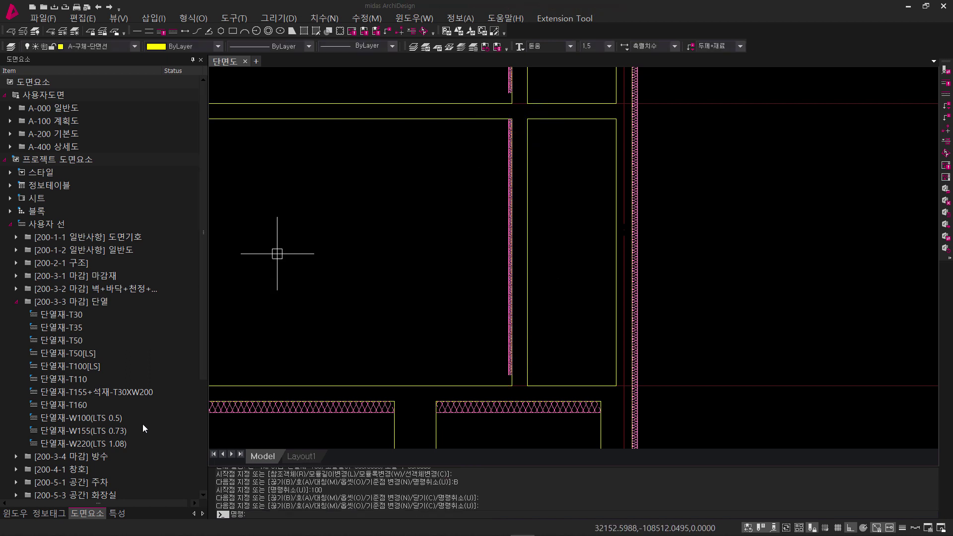
# Draw a mirrored 단열재-T30 line up the inside of the top storey's left exterior wall, from 100 above the floor to the roof slab.
pyautogui.moveTo(438, 217); pyautogui.dragTo(503, 354, button='middle')
pyautogui.scroll(-3, 503, 353)
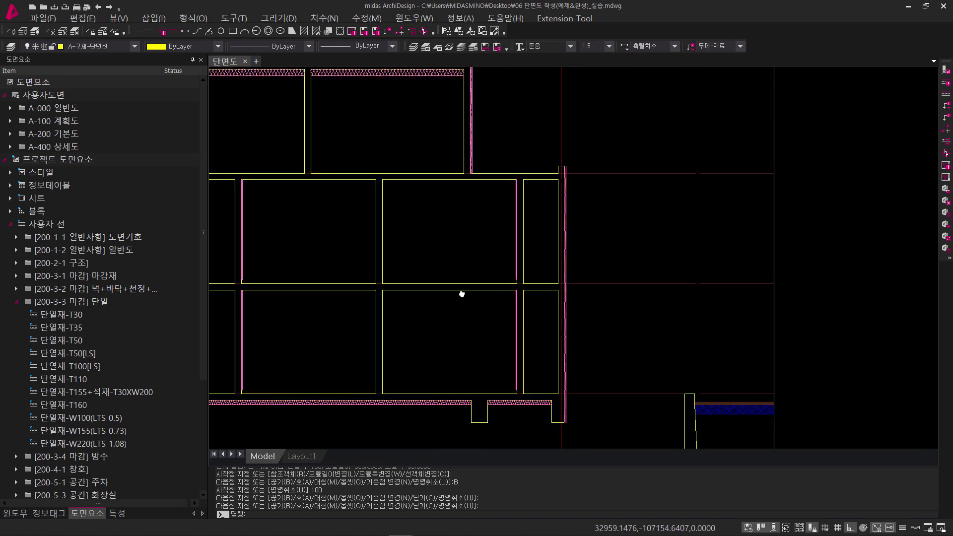
pyautogui.scroll(3, 308, 302)
pyautogui.moveTo(341, 312); pyautogui.dragTo(368, 363, button='middle')
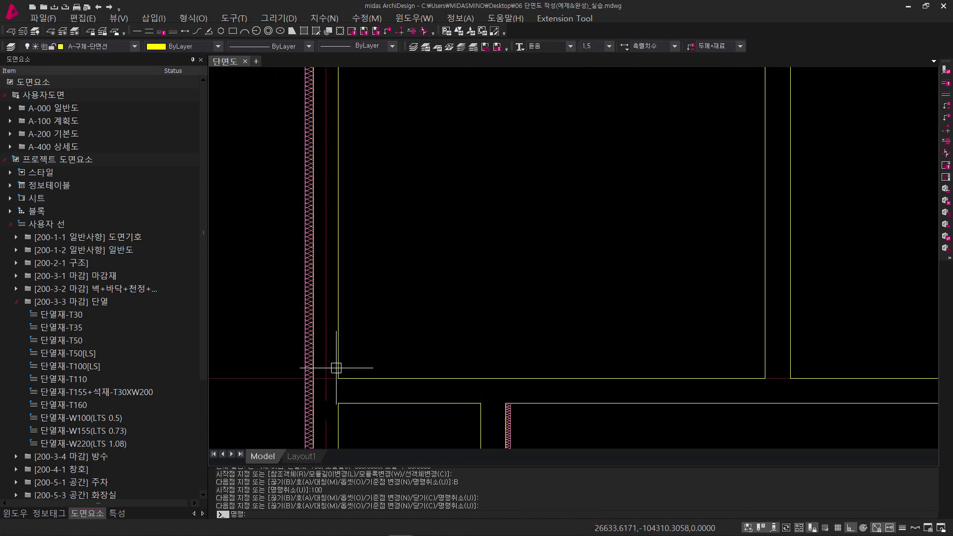
pyautogui.write('UL')
pyautogui.press('Return')
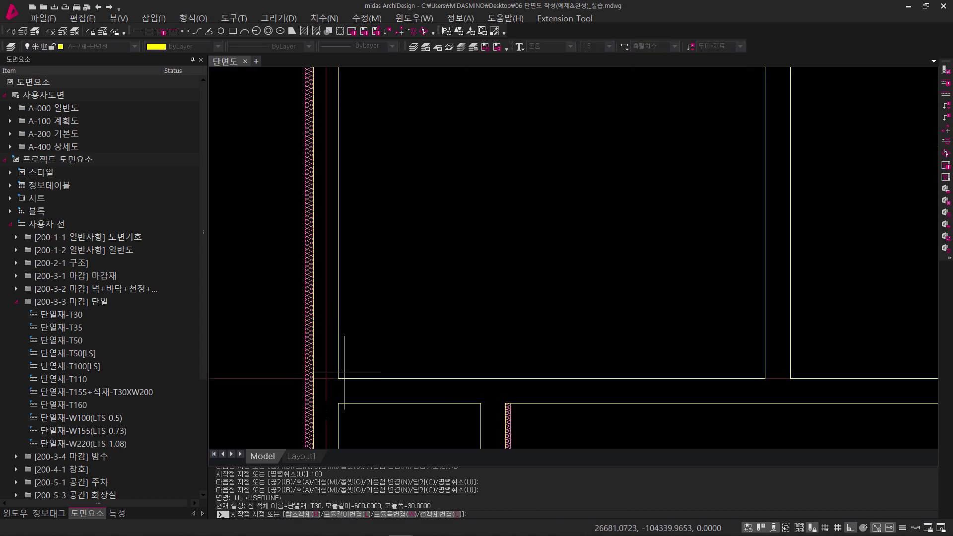
pyautogui.click(338, 378)
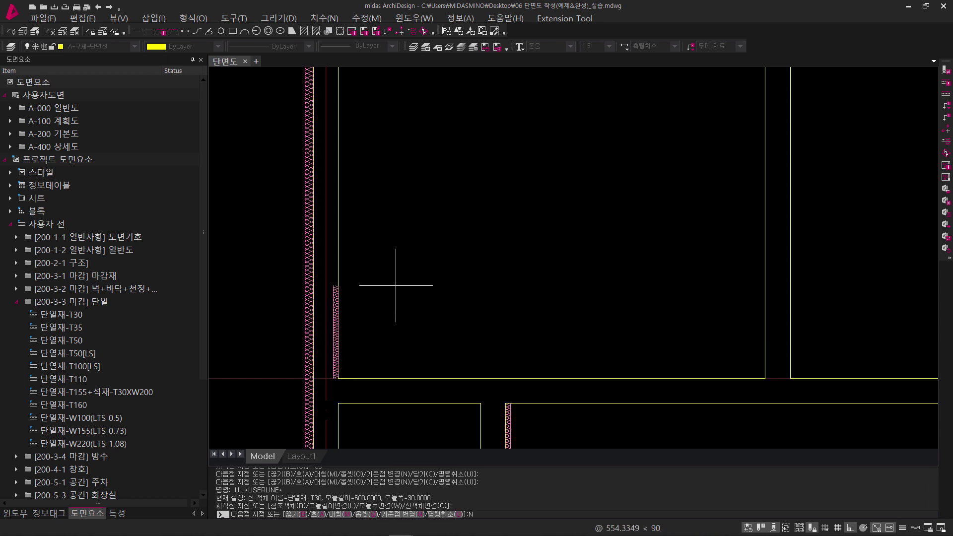
pyautogui.press('Return')
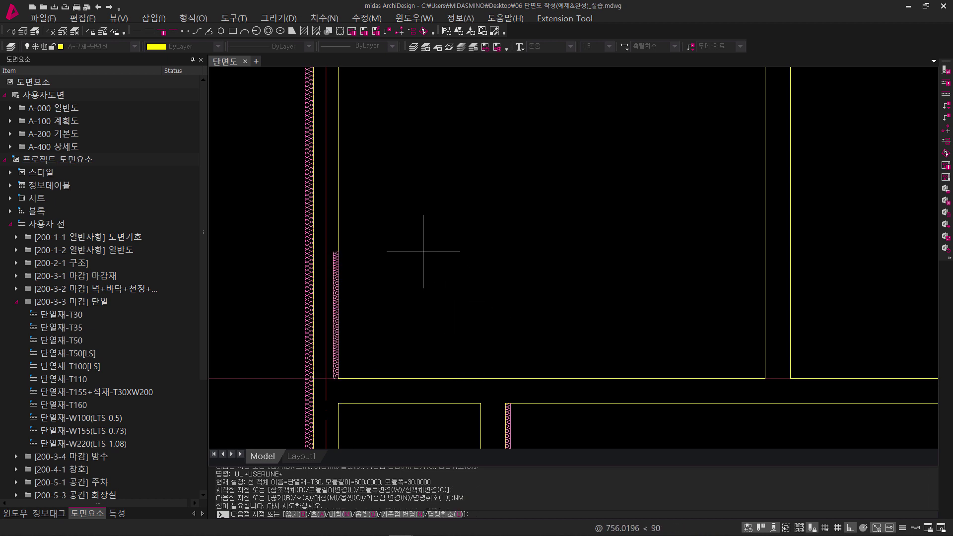
pyautogui.write('M')
pyautogui.press('Return')
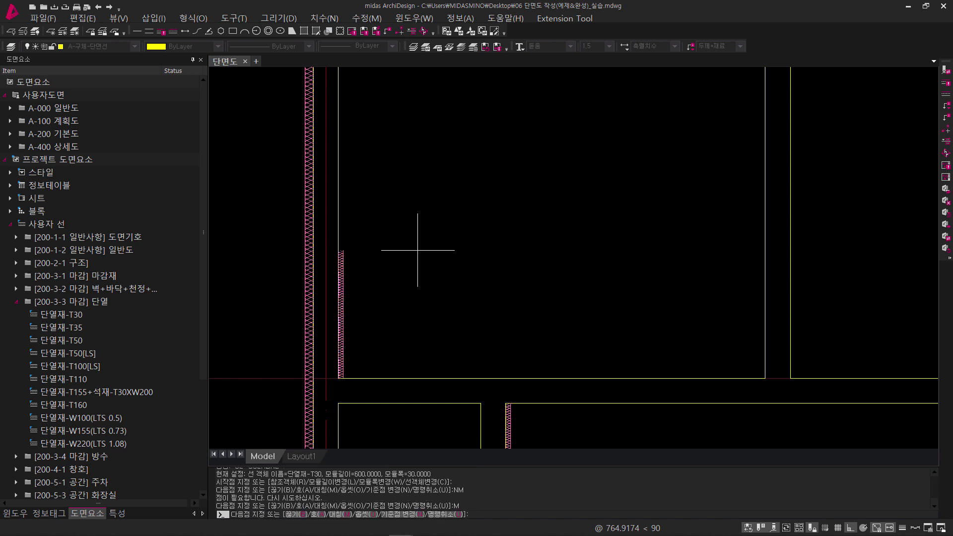
pyautogui.write('B')
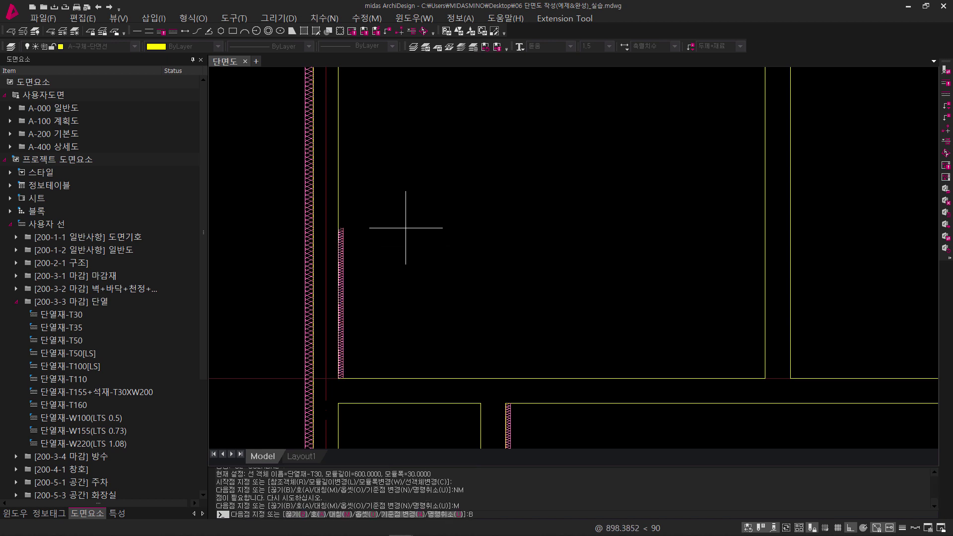
pyautogui.press('Return')
pyautogui.write('100')
pyautogui.press('Return')
pyautogui.moveTo(444, 334); pyautogui.dragTo(437, 438, button='middle')
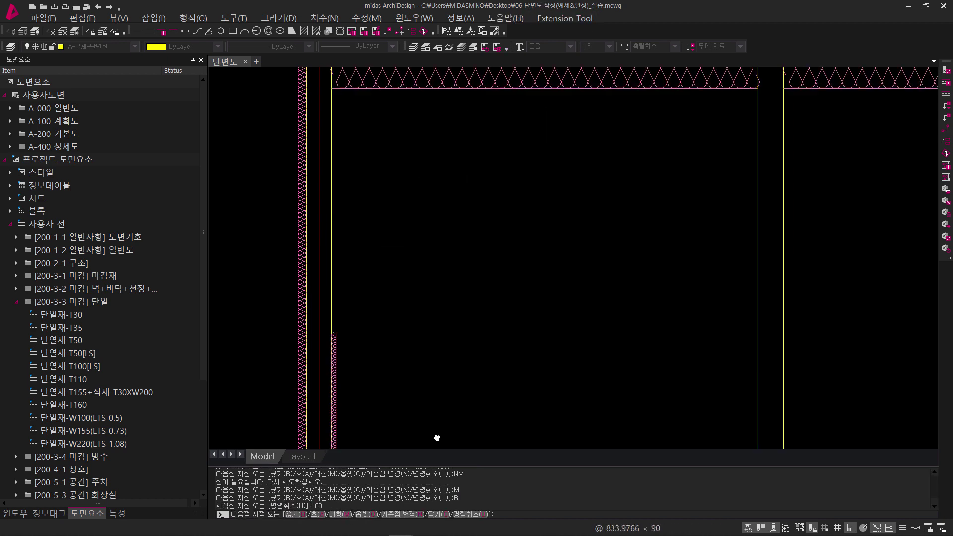
pyautogui.scroll(-2, 328, 198)
pyautogui.click(323, 167)
pyautogui.press('Return')
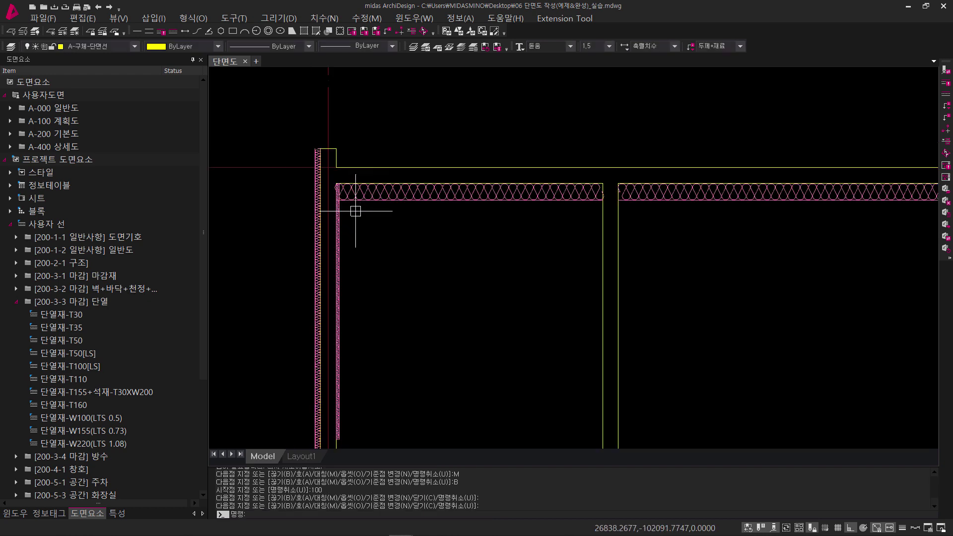
# Draw a 단열재-T30 line up the inside of the top storey's right exterior wall, from 100 above the floor to the roof slab.
pyautogui.scroll(-3, 347, 213)
pyautogui.scroll(3, 532, 330)
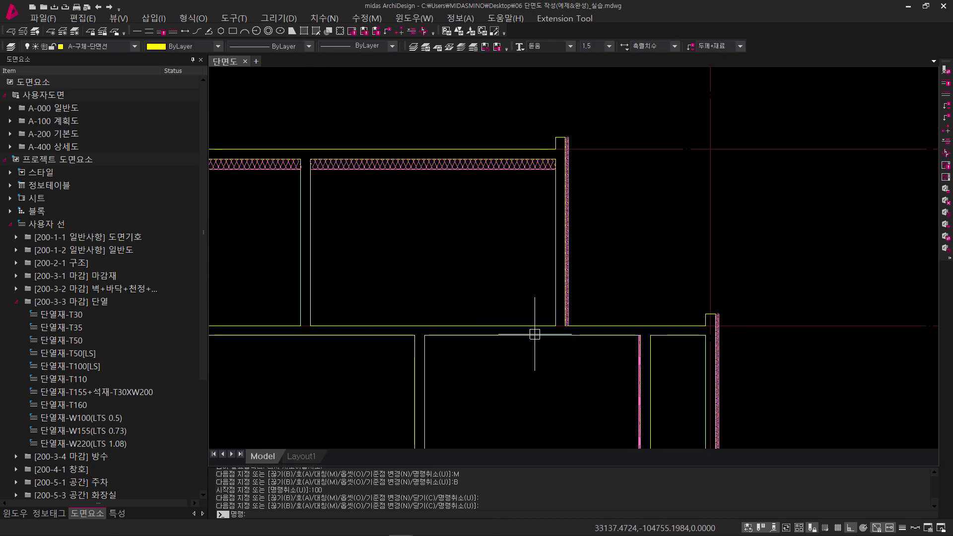
pyautogui.moveTo(544, 315); pyautogui.dragTo(553, 391, button='middle')
pyautogui.press('Return')
pyautogui.click(551, 391)
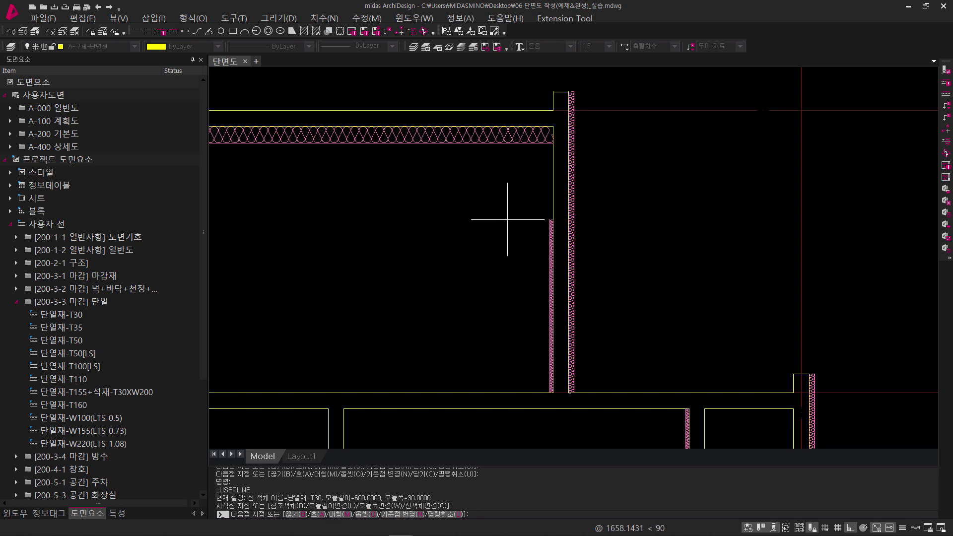
pyautogui.write('B')
pyautogui.press('Return')
pyautogui.write('10')
pyautogui.press('Return')
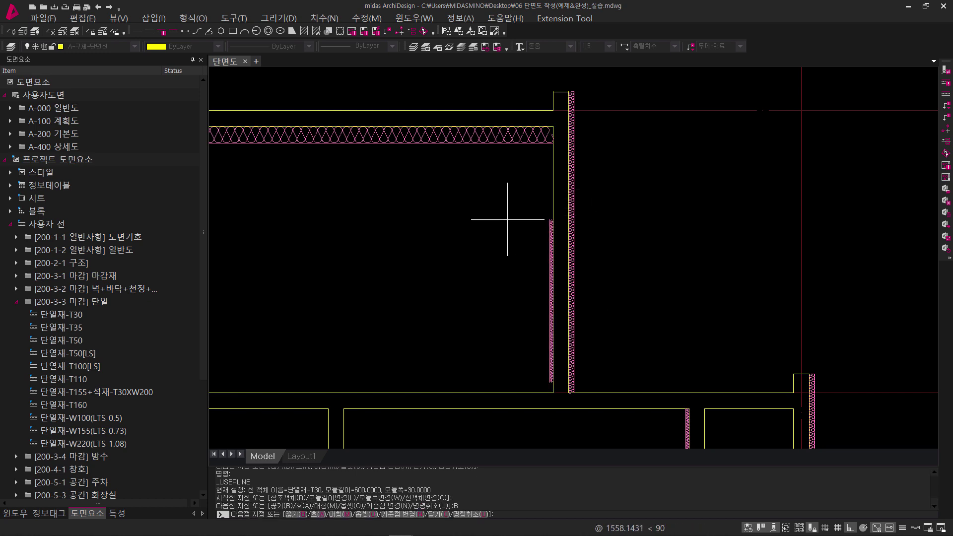
pyautogui.scroll(5, 557, 202)
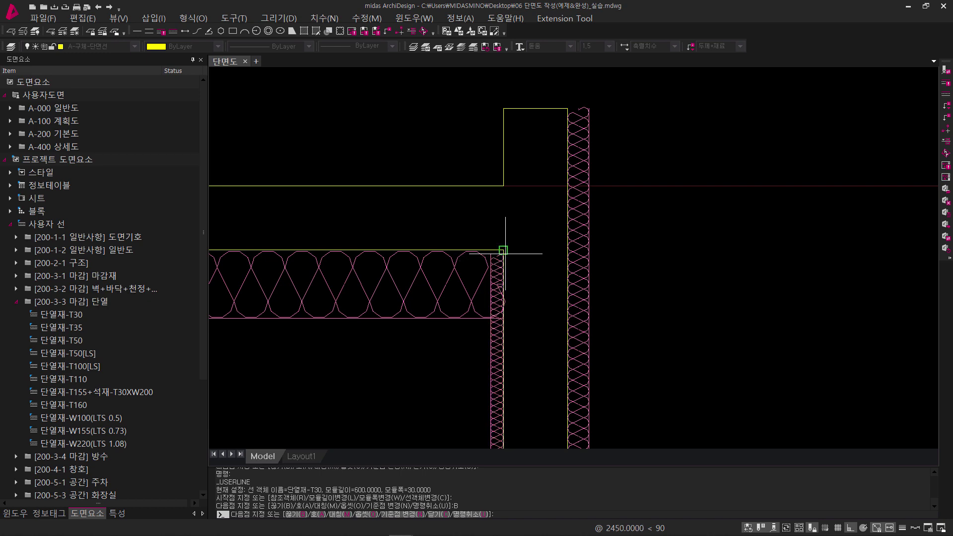
pyautogui.press('Escape')
pyautogui.scroll(2, 501, 304)
pyautogui.press('Escape')
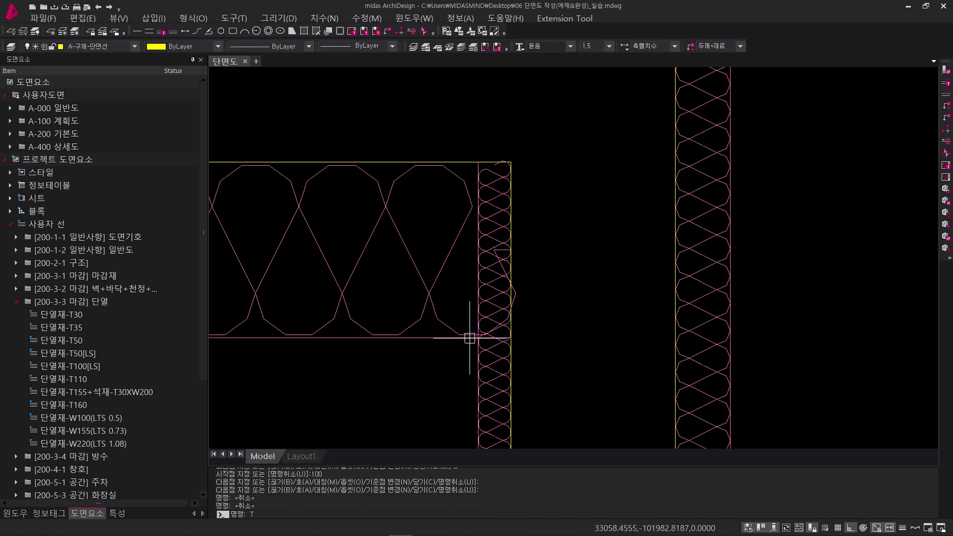
# Trim the part of the top storey's right-hand T30 wall insulation that overlaps the ceiling insulation, back to the ceiling insulation's lower edge.
pyautogui.write('tr')
pyautogui.press('Return')
pyautogui.press('Return')
pyautogui.click(489, 293)
pyautogui.click(478, 295)
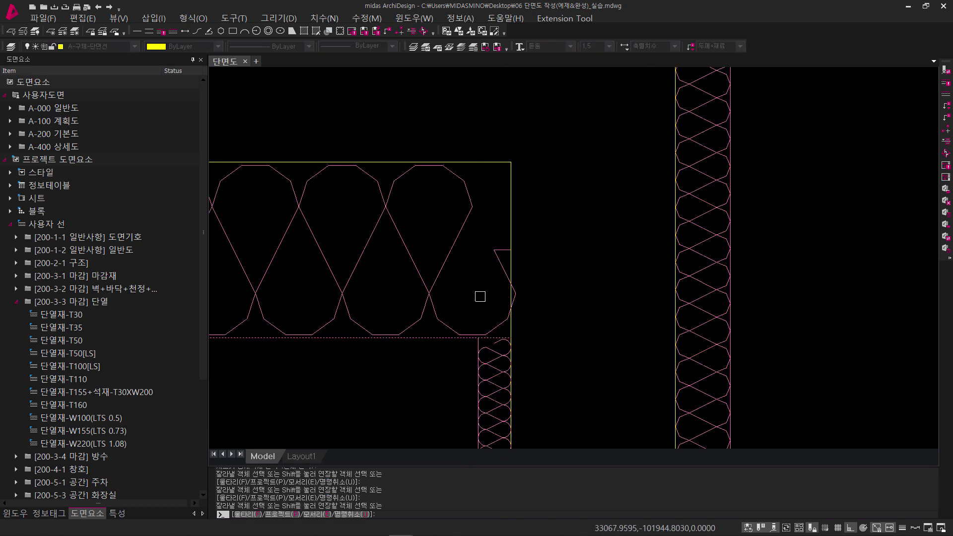
# Trim the part of the top storey's left-hand T30 wall insulation that overlaps the ceiling insulation, back to the ceiling insulation's lower edge.
pyautogui.scroll(-3, 403, 339)
pyautogui.scroll(5, 493, 287)
pyautogui.press('Escape')
pyautogui.press('Escape')
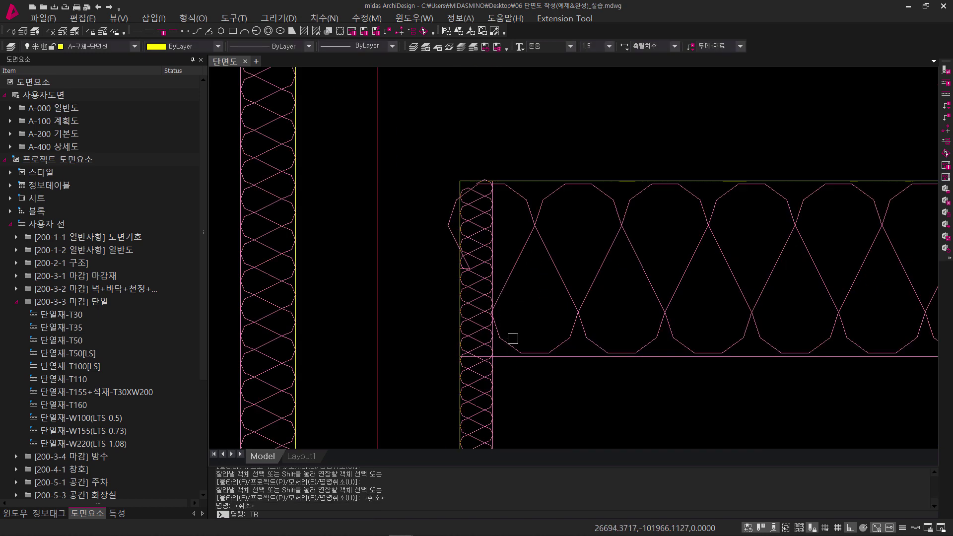
pyautogui.write('tr')
pyautogui.press('Return')
pyautogui.press('Return')
pyautogui.click(484, 341)
pyautogui.press('Escape')
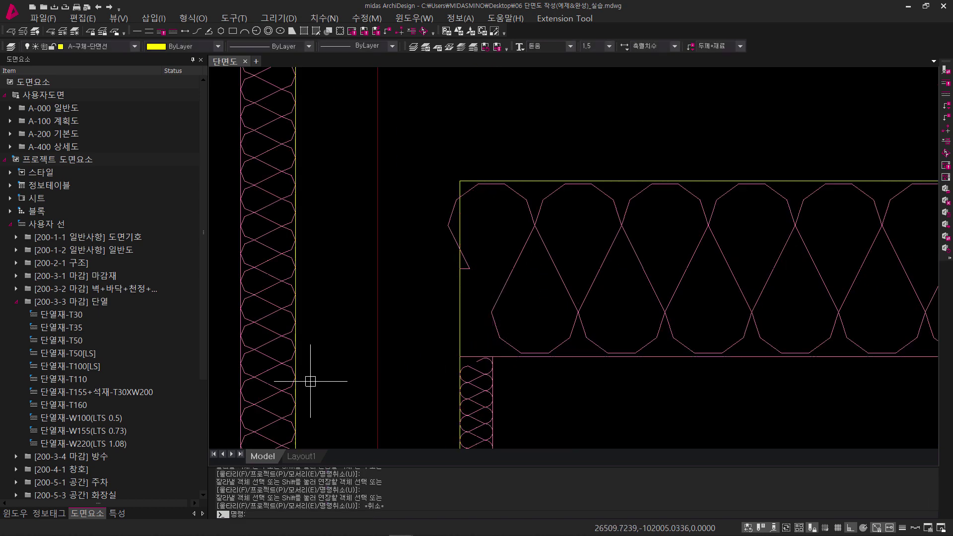
# Undo the last user line insertion.
pyautogui.hotkey('ctrl', 'z')
pyautogui.hotkey('ctrl', 'z')
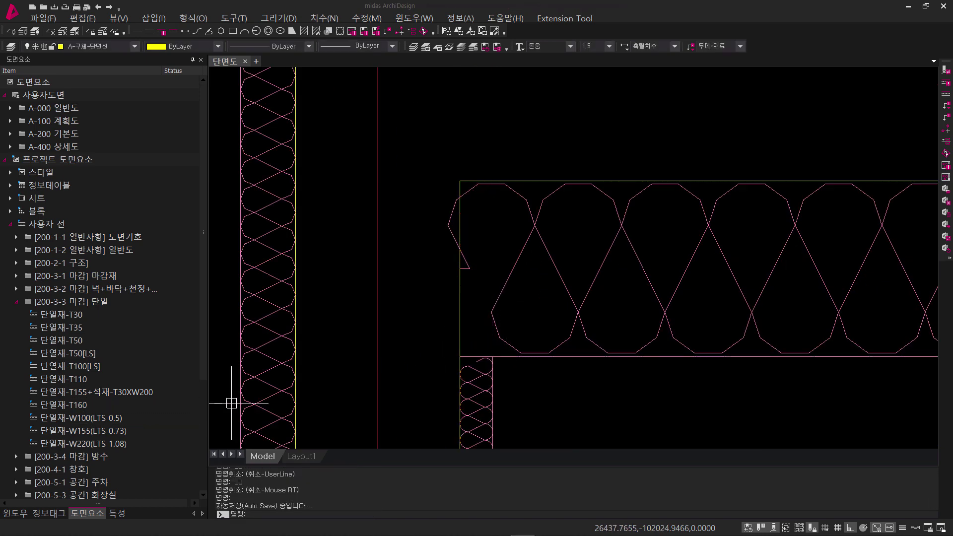
# Draw a mirrored 단열재-W155(LTS 0.73) line along the ceiling of the middle storey's narrow right room, from its right wall to its left wall.
pyautogui.scroll(-5, 370, 336)
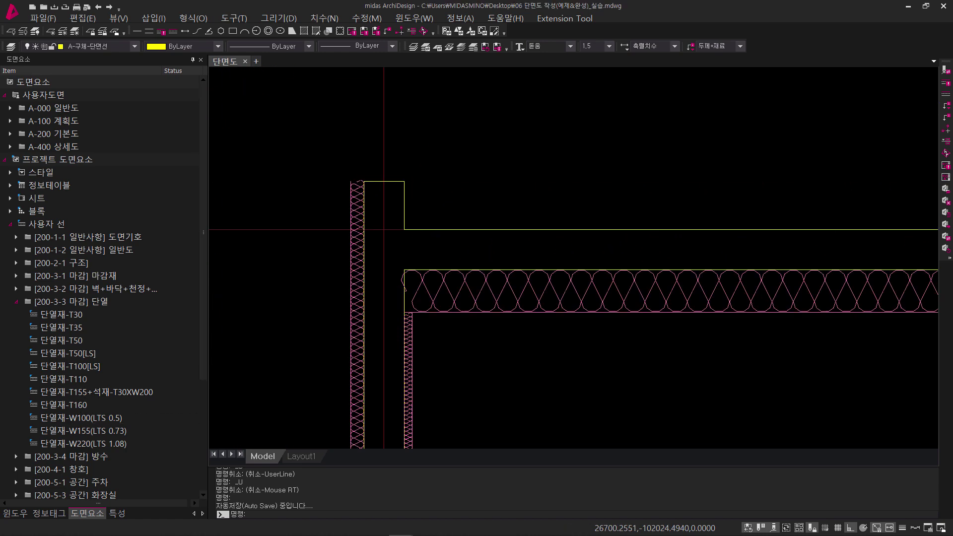
pyautogui.moveTo(476, 271); pyautogui.dragTo(451, 226, button='middle')
pyautogui.scroll(-5, 451, 226)
pyautogui.scroll(5, 548, 273)
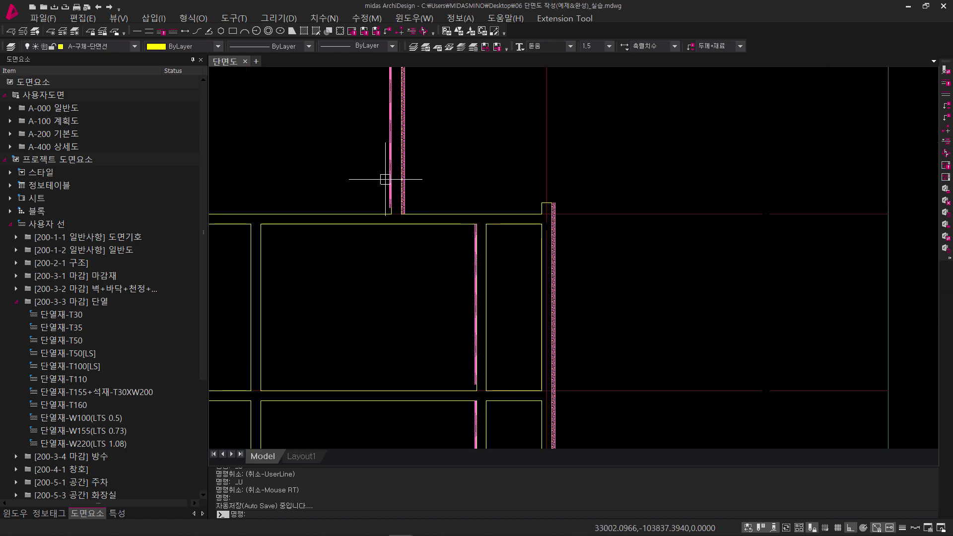
pyautogui.scroll(2, 419, 213)
pyautogui.scroll(1, 418, 214)
pyautogui.click(109, 444)
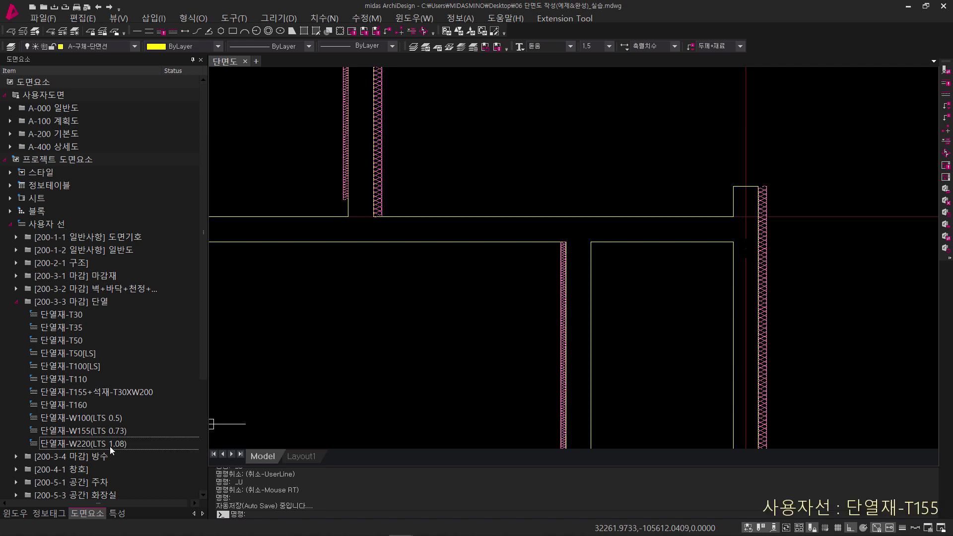
pyautogui.moveTo(103, 432); pyautogui.dragTo(426, 366)
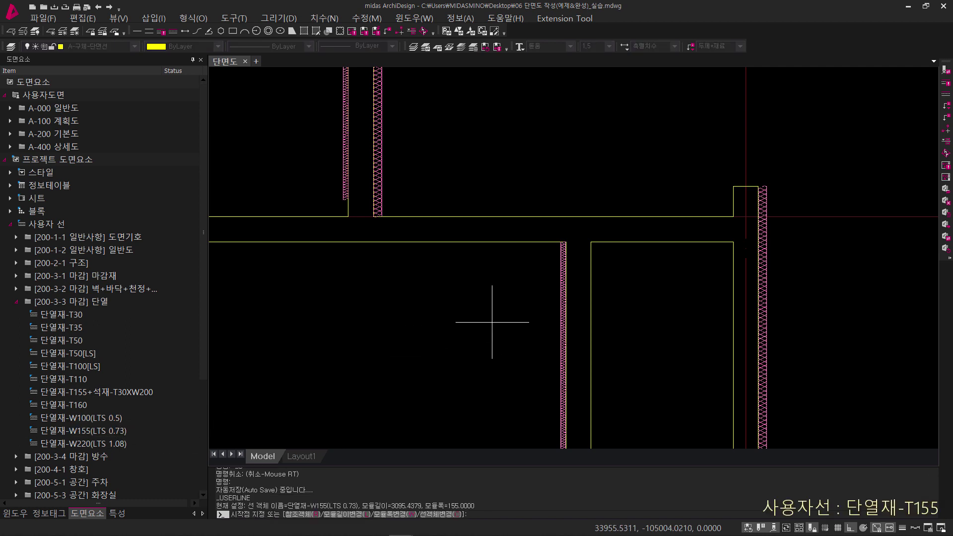
pyautogui.click(732, 242)
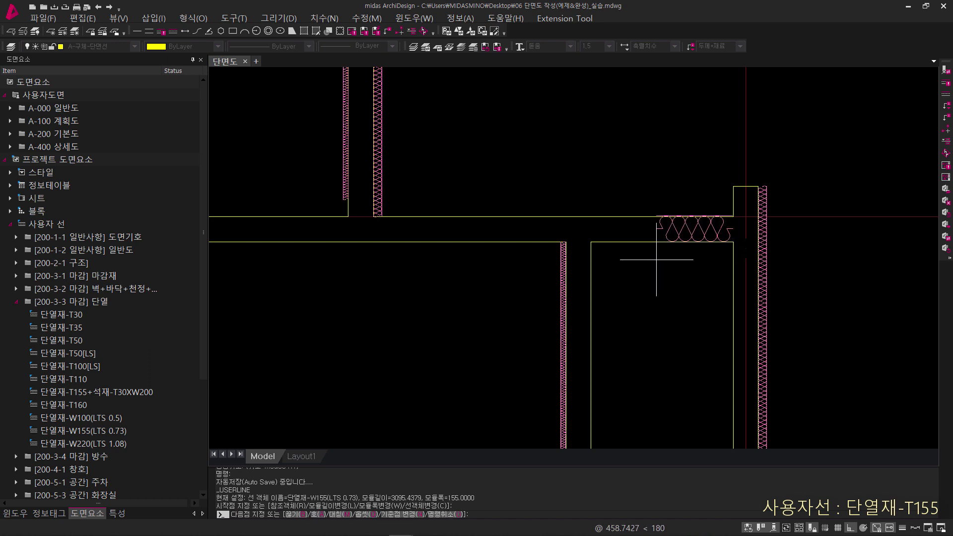
pyautogui.press('Return')
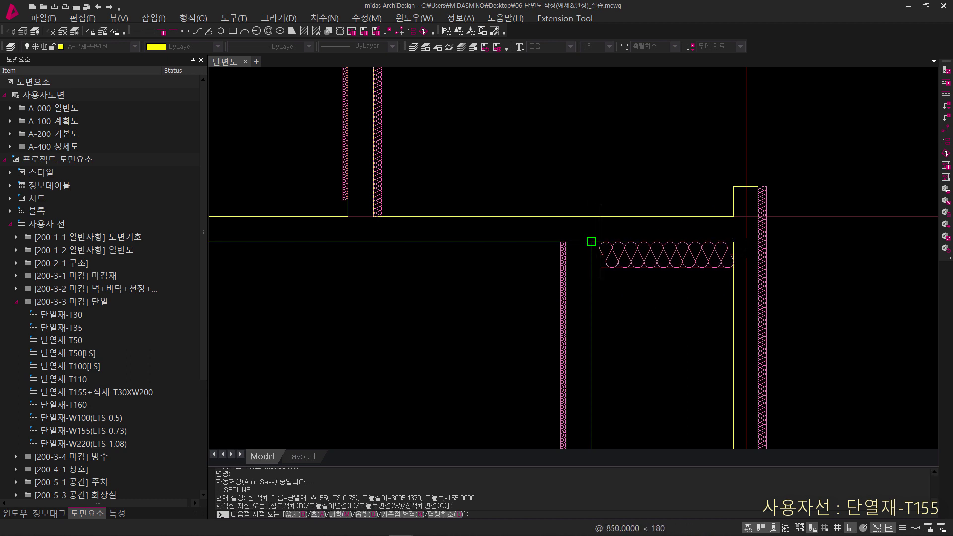
pyautogui.click(590, 241)
pyautogui.press('Escape')
# Draw a mirrored 단열재-W155(LTS 0.73) line along the middle storey's right large room ceiling, from its right wall to just past the upper exterior wall's inner face.
pyautogui.press('Return')
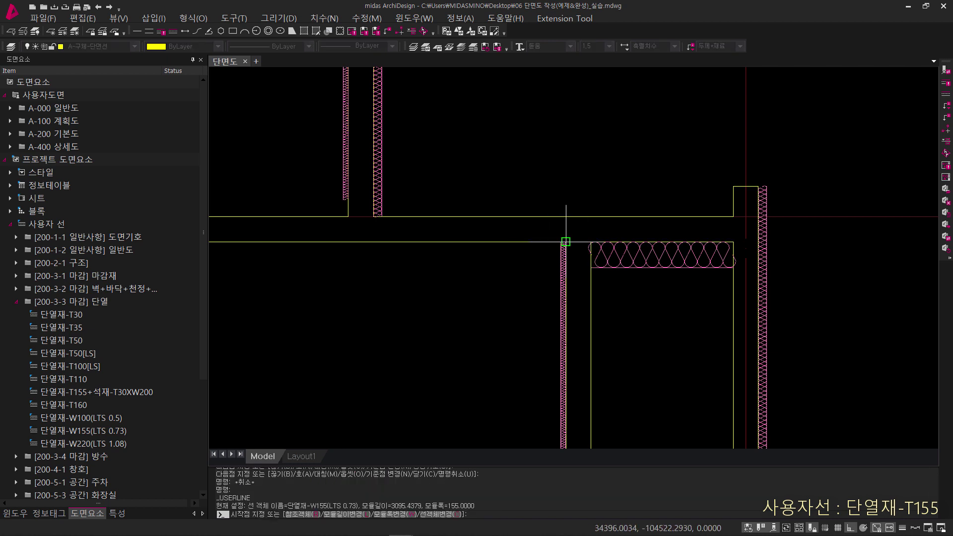
pyautogui.click(565, 242)
pyautogui.write('M')
pyautogui.press('Return')
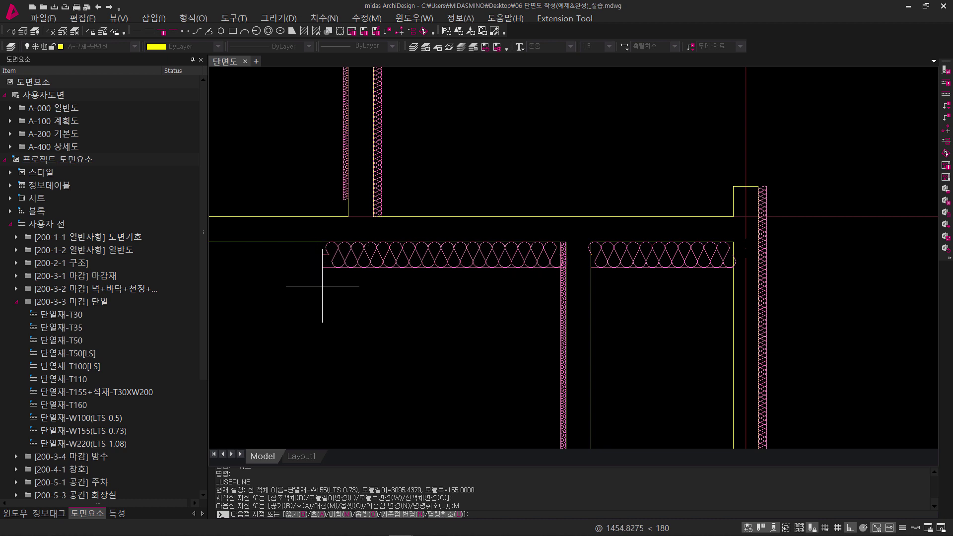
pyautogui.click(342, 281)
pyautogui.press('Return')
pyautogui.scroll(2, 351, 247)
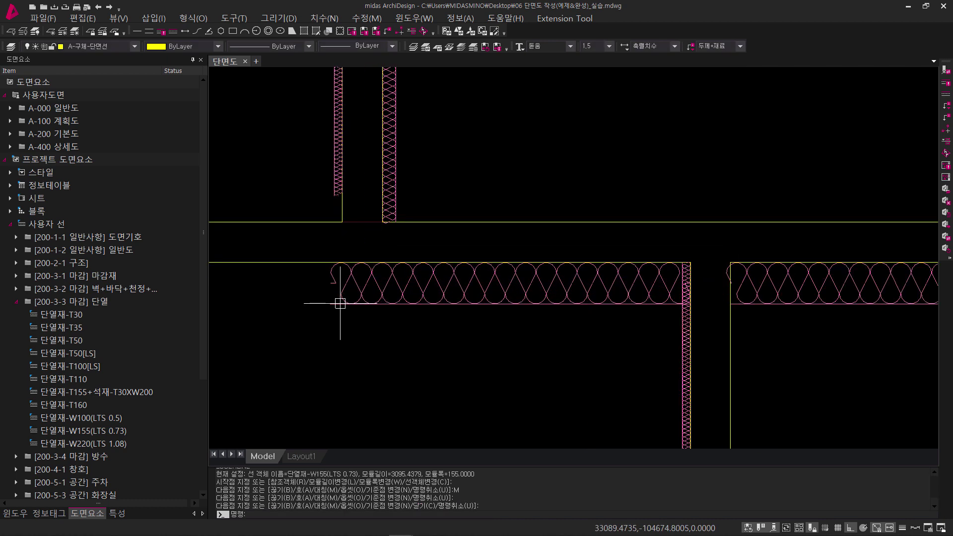
# Try to draw a vertical guide line from the foot of the top storey's right wall down past the left end of the W155 ceiling insulation.
pyautogui.write('l')
pyautogui.press('Return')
pyautogui.press('Escape')
pyautogui.press('Escape')
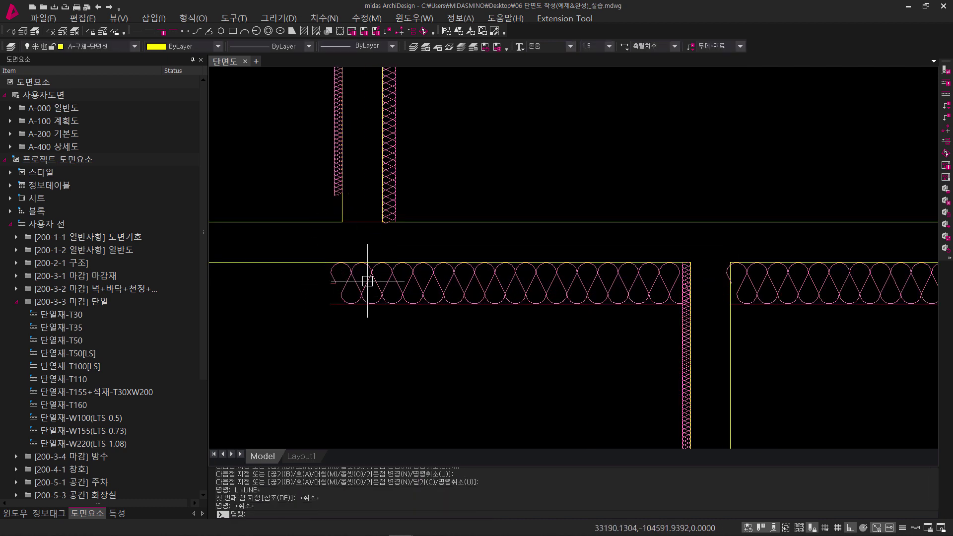
pyautogui.press('space')
pyautogui.click(342, 222)
pyautogui.click(372, 372)
pyautogui.press('Escape')
pyautogui.press('Escape')
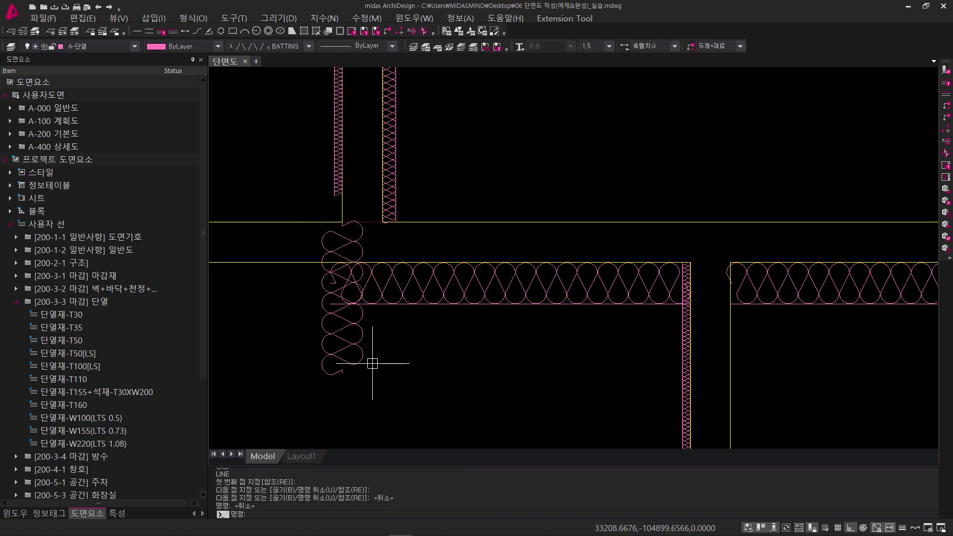
pyautogui.hotkey('ctrl', 'z')
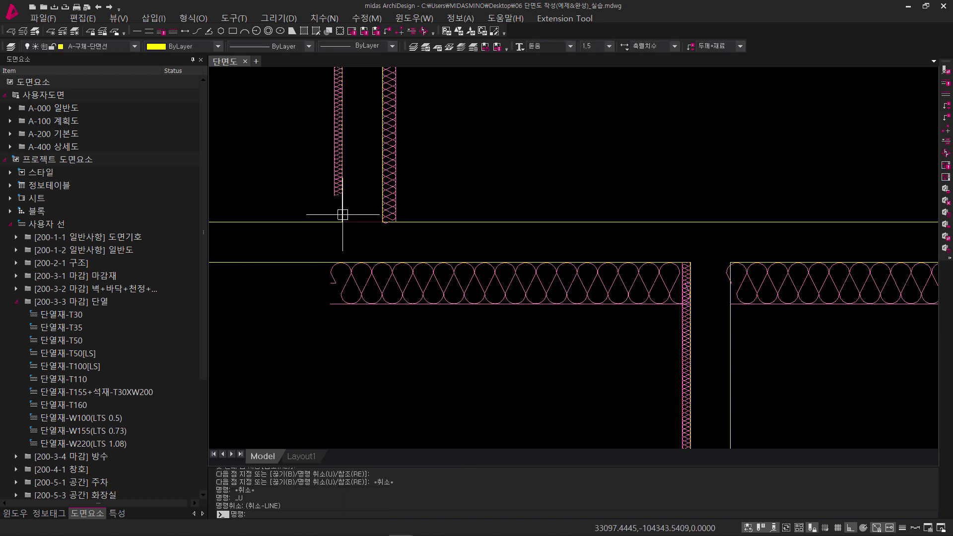
# Draw a vertical guide line from the inner foot of the top storey's right wall down past the W155 ceiling insulation.
pyautogui.press('space')
pyautogui.click(342, 221)
pyautogui.click(366, 357)
pyautogui.press('Escape')
pyautogui.press('Escape')
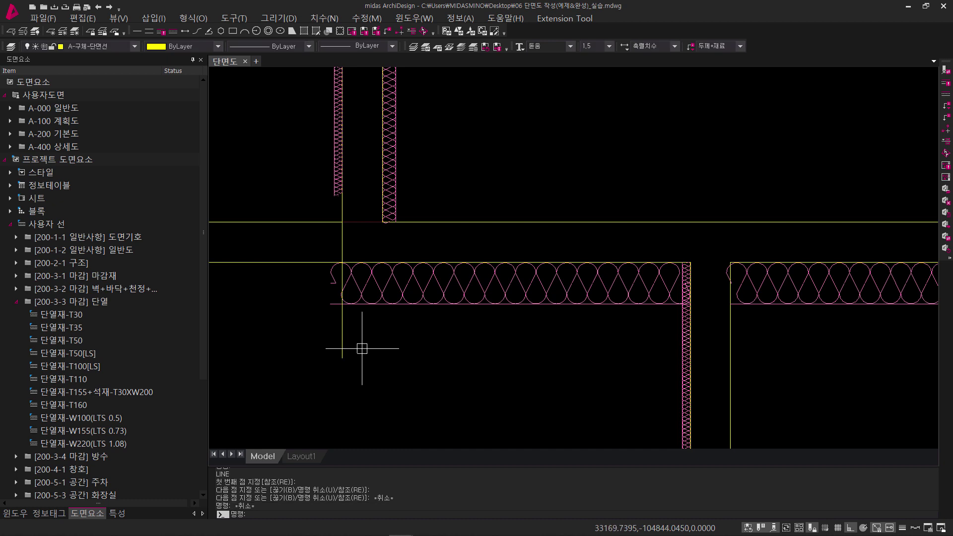
# Trim the W155 ceiling insulation and its lower edge line where they extend left of the vertical guide line.
pyautogui.write('tr')
pyautogui.press('space')
pyautogui.click(341, 325)
pyautogui.press('space')
pyautogui.click(331, 303)
pyautogui.click(331, 284)
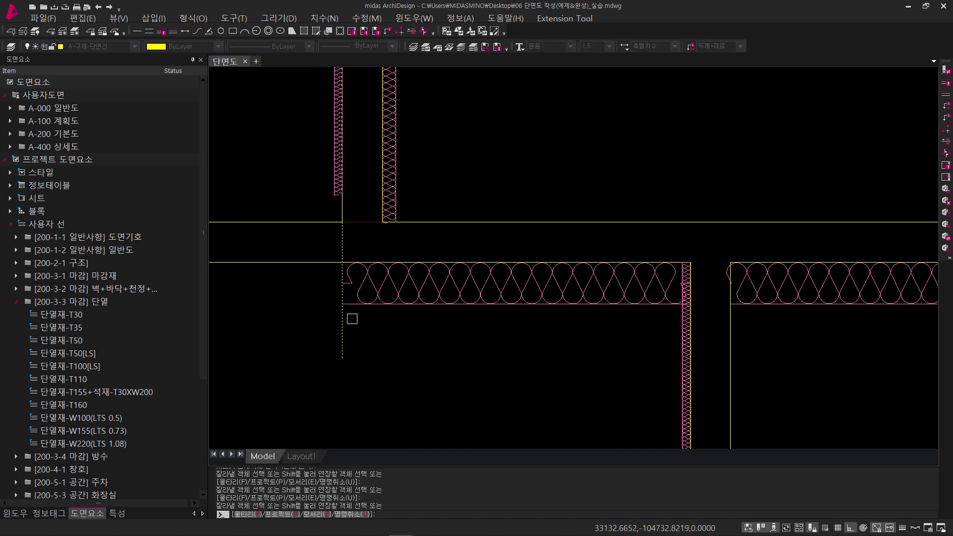
pyautogui.press('Escape')
# Erase the vertical guide line at the left end of the W155 ceiling insulation.
pyautogui.write('e')
pyautogui.press('space')
pyautogui.click(342, 326)
pyautogui.press('space')
# Close the left end of the W155 ceiling insulation with a 155 long vertical line from its lower edge up to the ceiling.
pyautogui.moveTo(452, 342); pyautogui.dragTo(430, 331, button='middle')
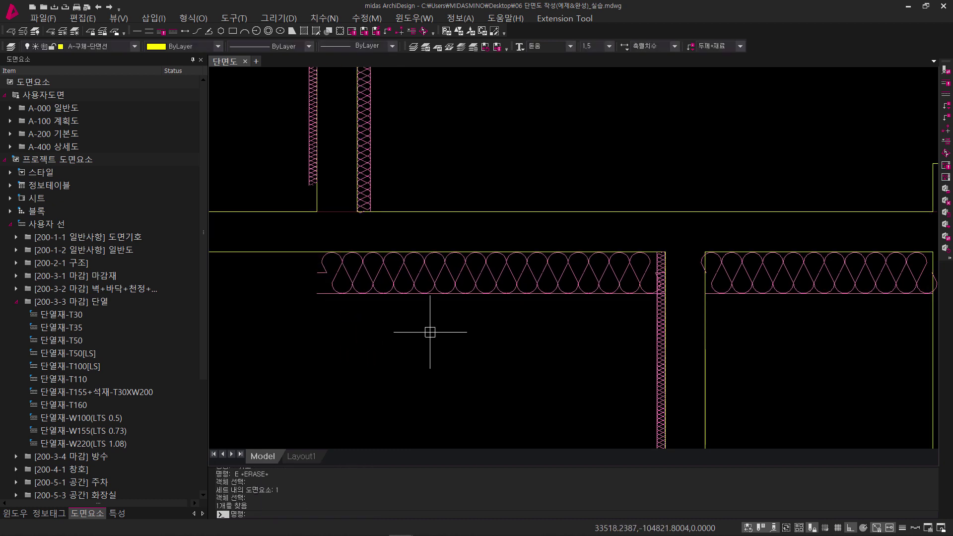
pyautogui.click(320, 294)
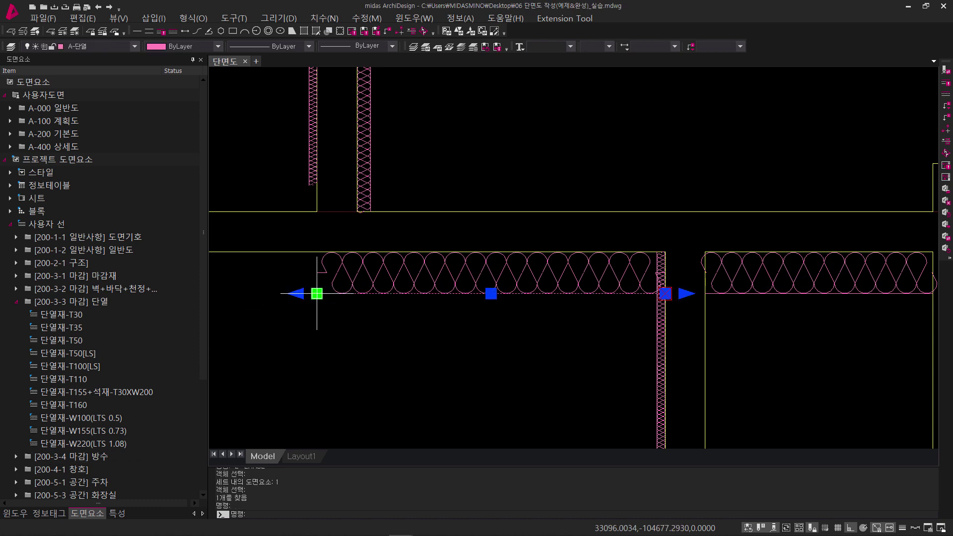
pyautogui.press('Escape')
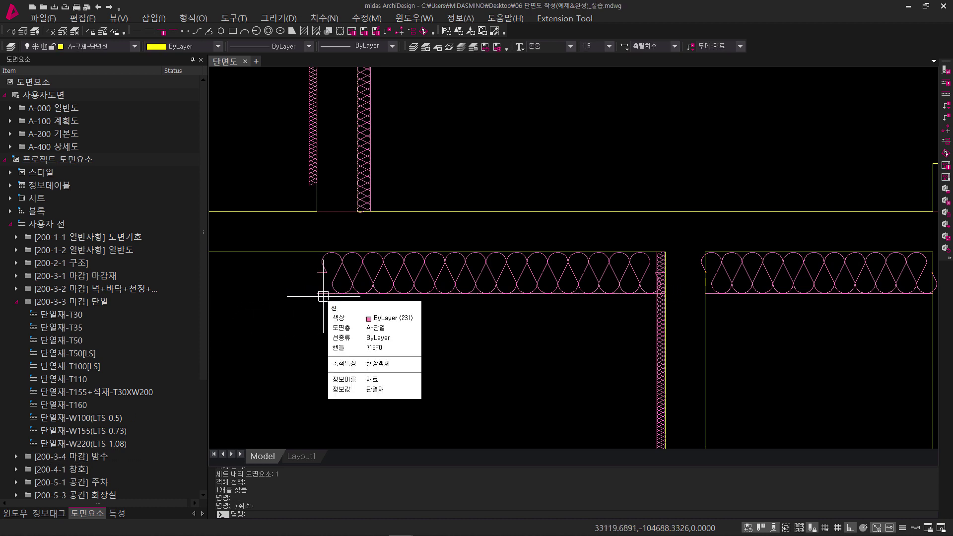
pyautogui.write('l')
pyautogui.press('space')
pyautogui.click(316, 294)
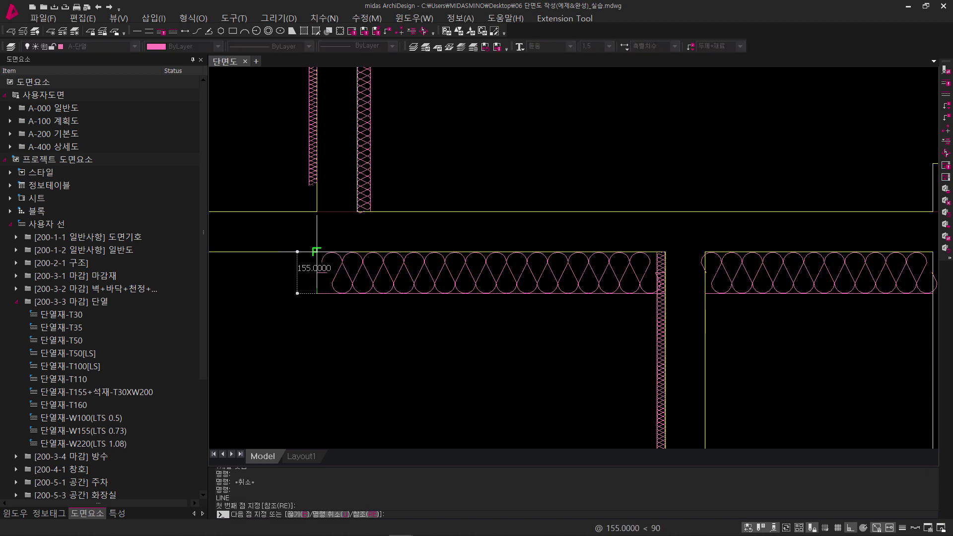
pyautogui.click(317, 252)
pyautogui.press('space')
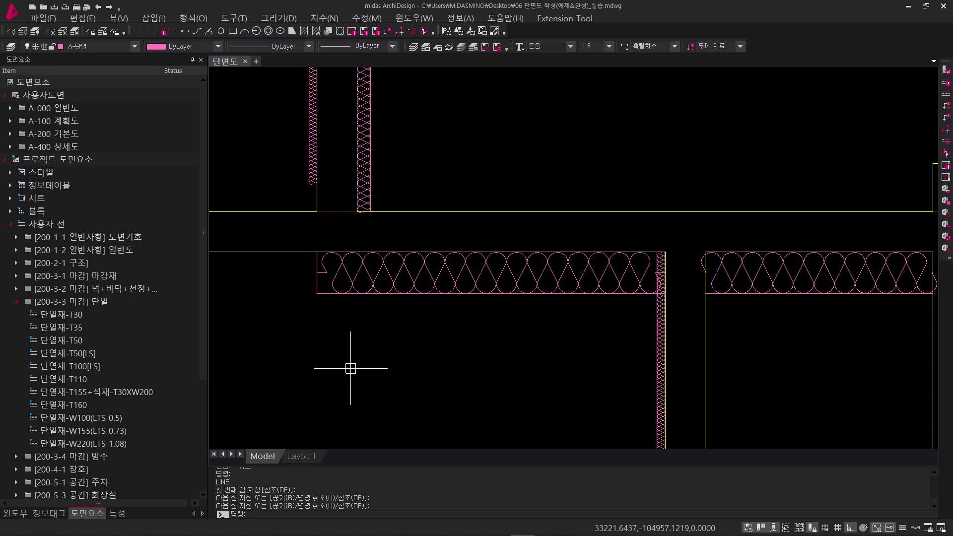
# Draw a 단열재-T35 line along the floor of the ground storey's left large room, from its left wall to its right wall.
pyautogui.moveTo(351, 368); pyautogui.dragTo(393, 330, button='middle')
pyautogui.scroll(-4, 393, 330)
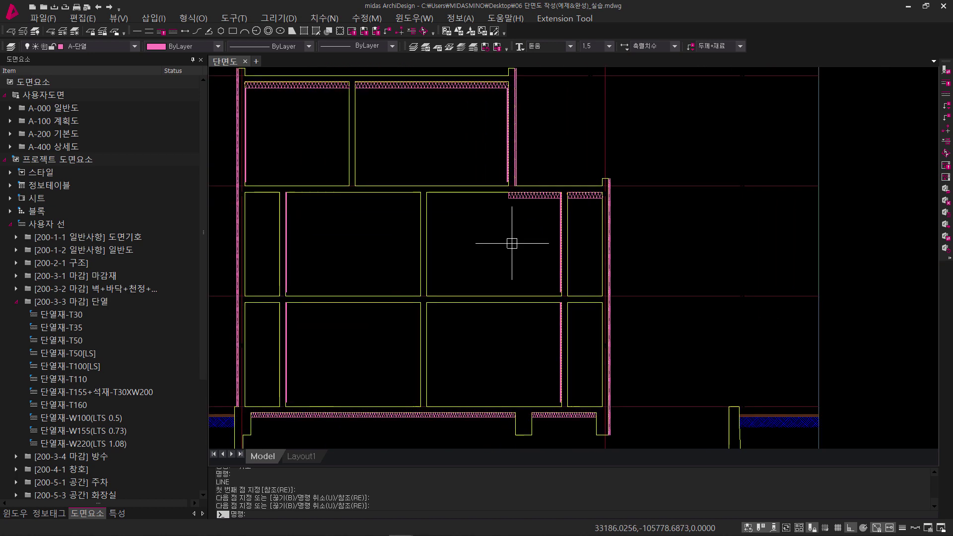
pyautogui.scroll(4, 318, 371)
pyautogui.click(132, 417)
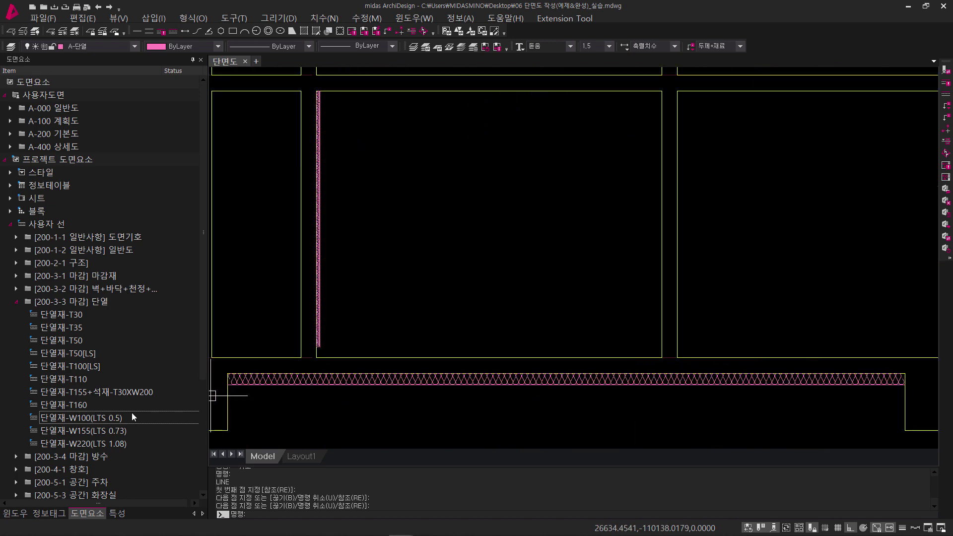
pyautogui.click(83, 326)
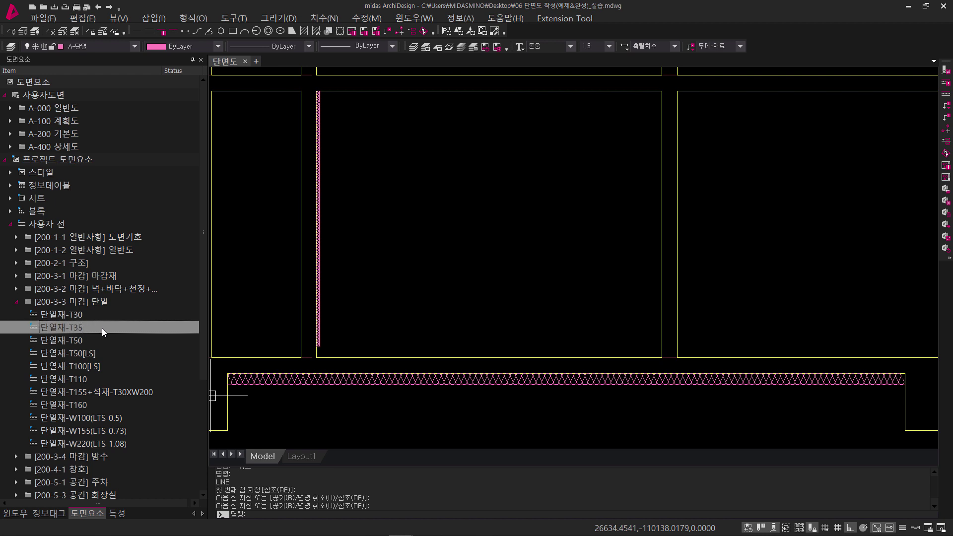
pyautogui.doubleClick(108, 327)
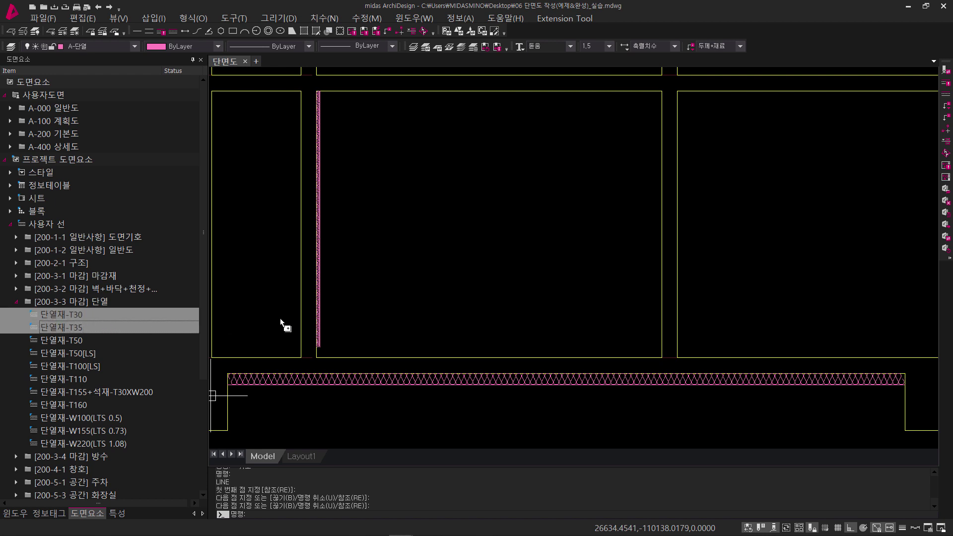
pyautogui.click(316, 357)
pyautogui.click(662, 357)
pyautogui.moveTo(662, 357); pyautogui.dragTo(444, 369, button='middle')
pyautogui.press('Return')
# Draw a 단열재-T35 line along the floor of the ground storey's right large room, from its left wall to its right wall.
pyautogui.press('Return')
pyautogui.click(425, 367)
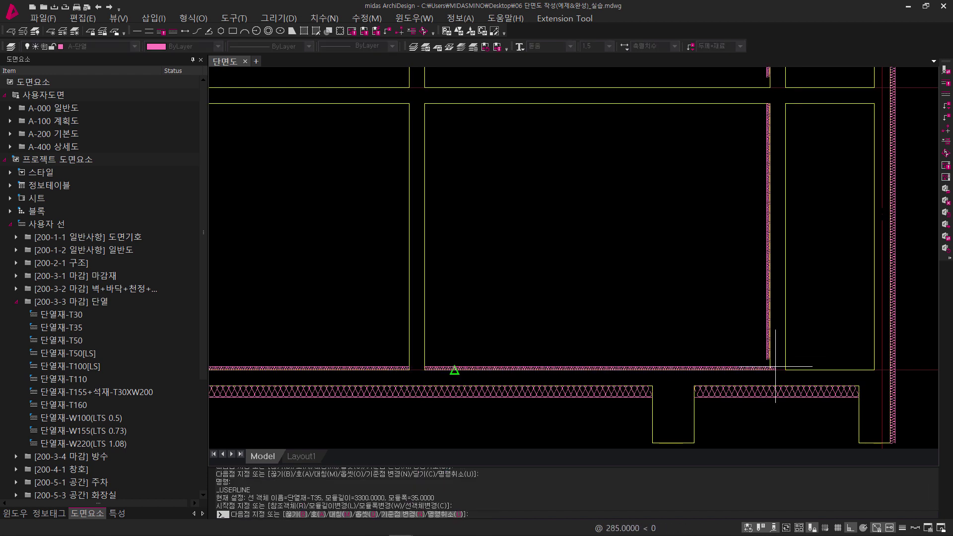
pyautogui.click(769, 370)
pyautogui.moveTo(647, 245); pyautogui.dragTo(623, 389, button='middle')
pyautogui.press('Return')
# Draw a 단열재-T35 line along the floor of the middle storey's right large room, from its left wall to its right wall.
pyautogui.press('Return')
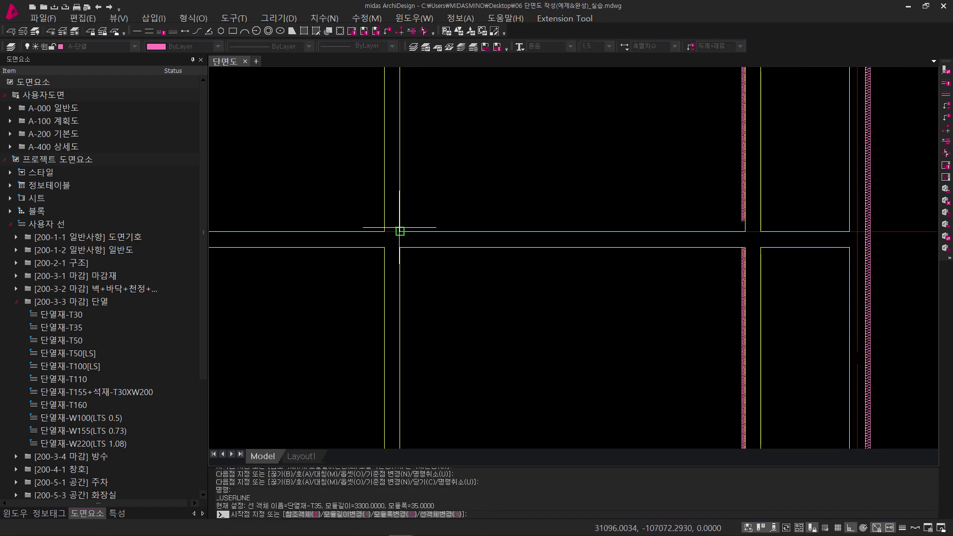
pyautogui.click(400, 229)
pyautogui.click(744, 230)
pyautogui.press('Return')
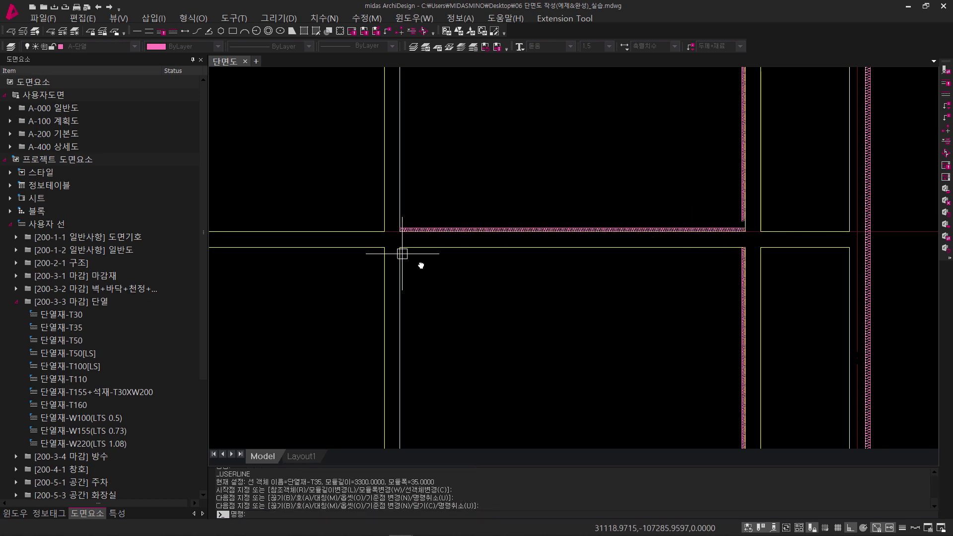
# Draw a 단열재-T35 line along the floor of the middle storey's left large room, from its left wall to its right wall.
pyautogui.moveTo(400, 257); pyautogui.dragTo(569, 336, button='middle')
pyautogui.press('Return')
pyautogui.click(405, 336)
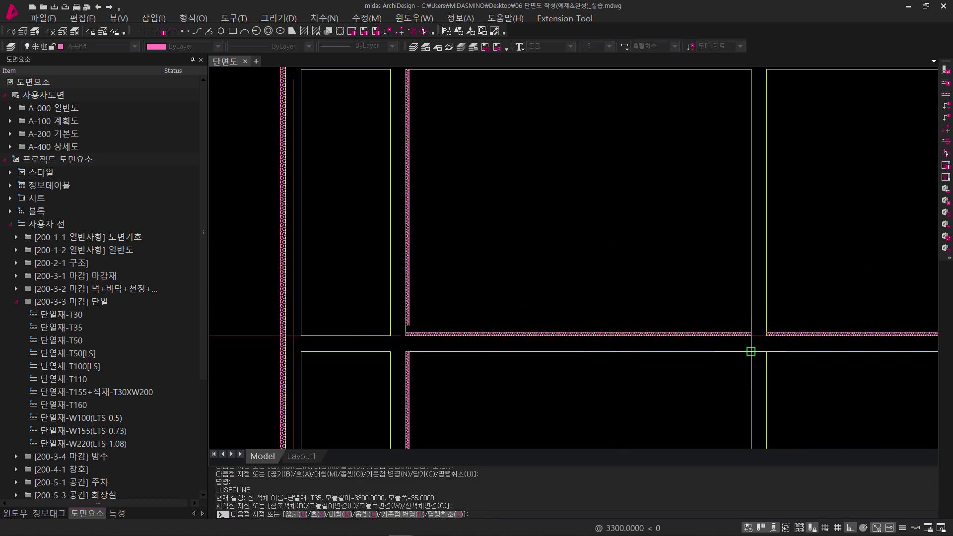
pyautogui.click(750, 336)
pyautogui.press('Return')
# Draw a 단열재-T35 line along the floor of the top storey's left room, from the exterior wall to the partition wall.
pyautogui.scroll(-5, 483, 325)
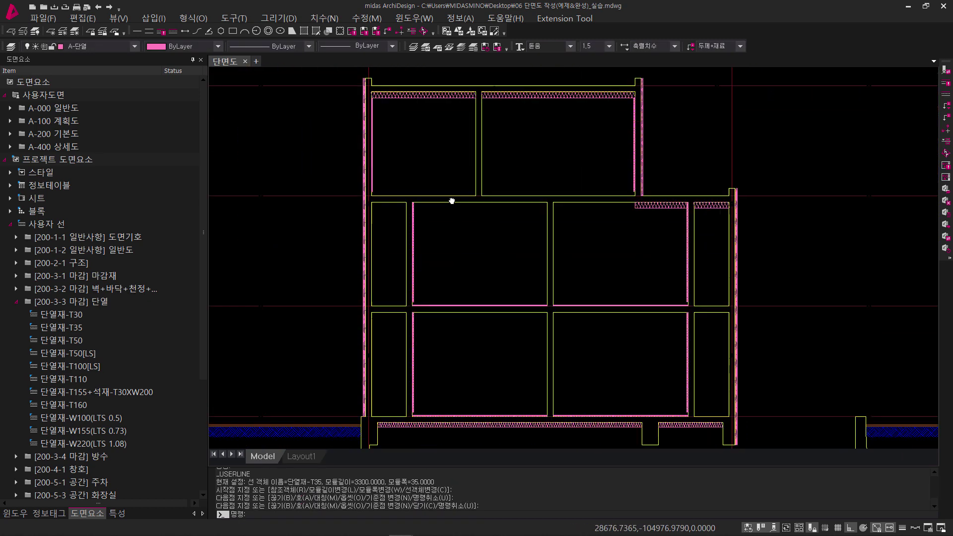
pyautogui.press('Return')
pyautogui.scroll(5, 352, 191)
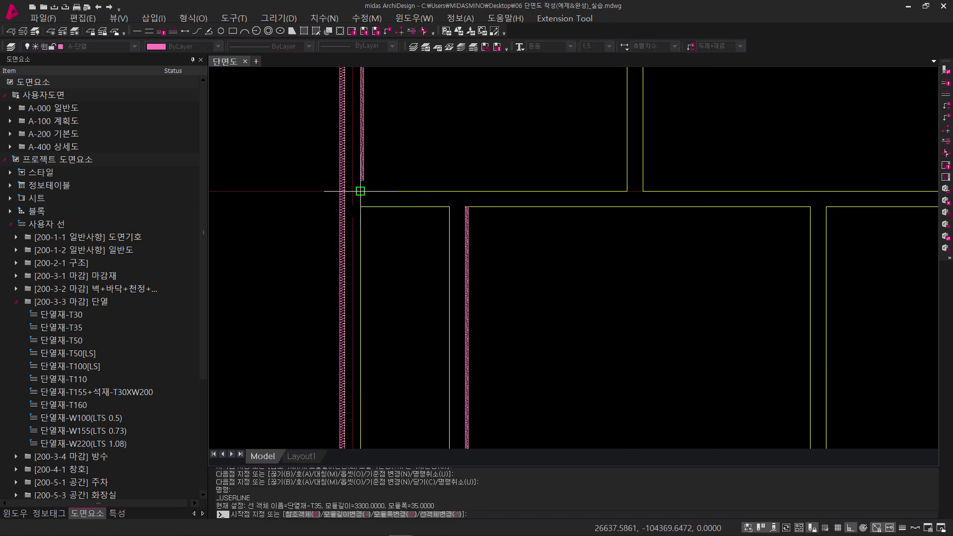
pyautogui.click(361, 191)
pyautogui.click(627, 191)
pyautogui.press('Return')
# Draw a 단열재-T35 line along the floor of the top storey's right room, from the partition wall to the right exterior wall.
pyautogui.scroll(2, 655, 244)
pyautogui.moveTo(655, 244); pyautogui.dragTo(363, 297, button='middle')
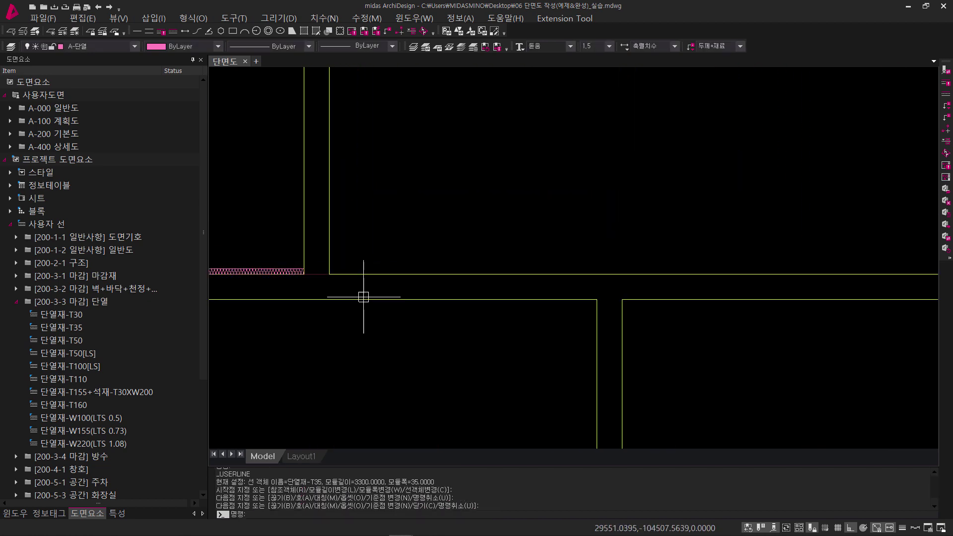
pyautogui.press('Return')
pyautogui.click(329, 274)
pyautogui.scroll(-4, 330, 273)
pyautogui.scroll(4, 586, 273)
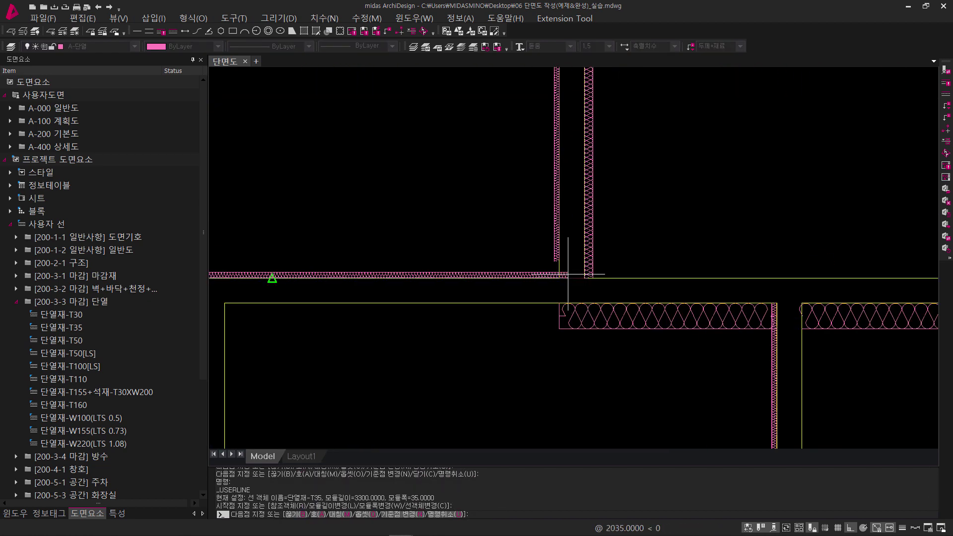
pyautogui.click(559, 273)
pyautogui.press('Return')
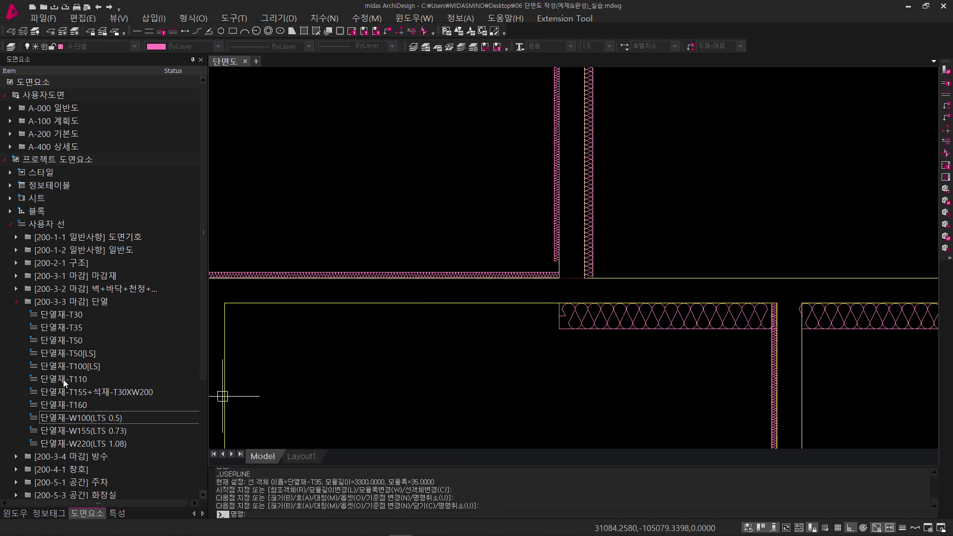
# Draw a mirrored 35 mm long 단열재-T35 line up the left wall from the floor insulation, in the lowest above-ground storey's left large room.
pyautogui.click(63, 379)
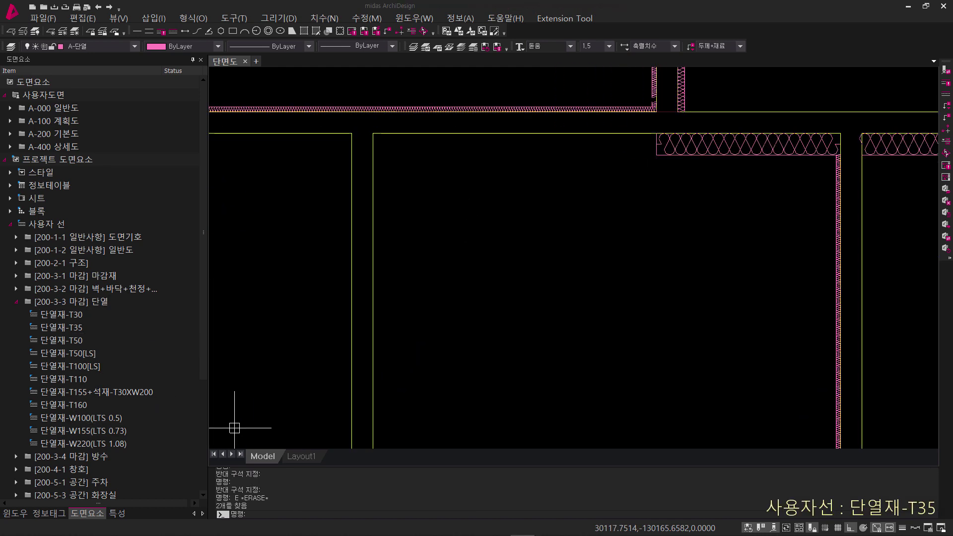
pyautogui.scroll(-5, 579, 291)
pyautogui.scroll(4, 453, 350)
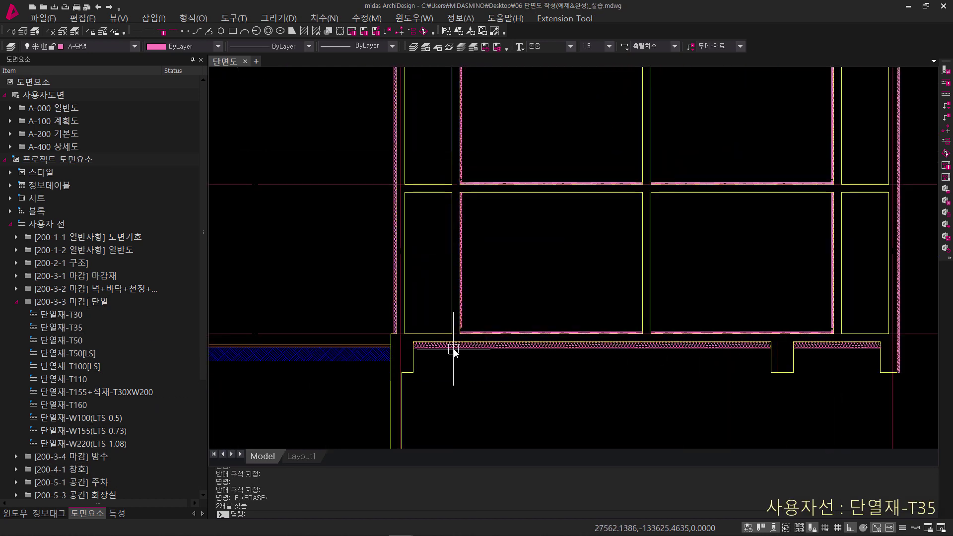
pyautogui.scroll(8, 453, 350)
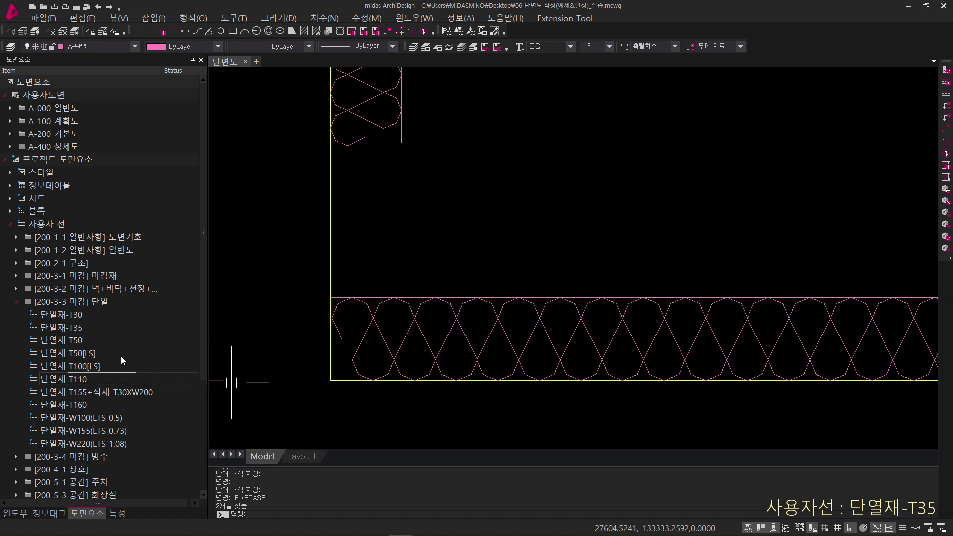
pyautogui.doubleClick(75, 327)
pyautogui.moveTo(406, 249); pyautogui.dragTo(404, 336, button='middle')
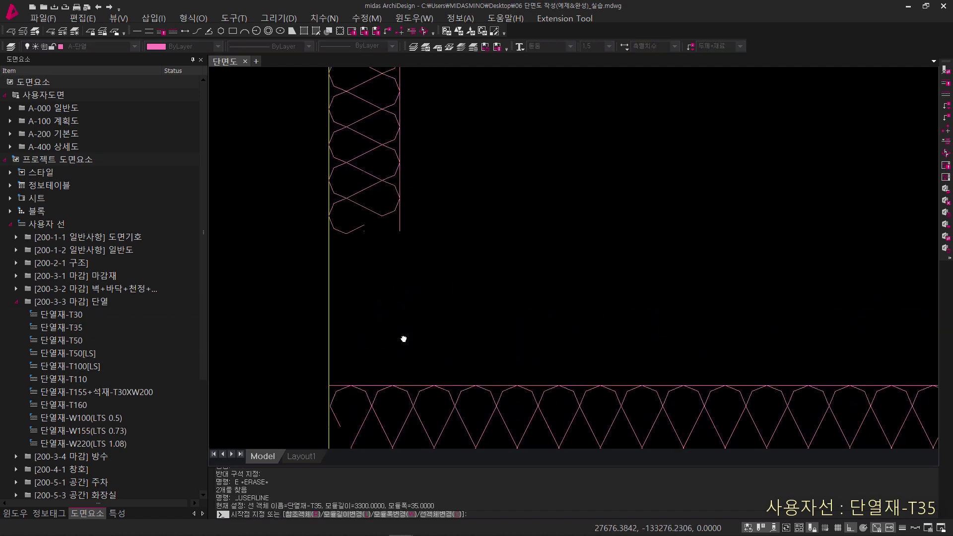
pyautogui.click(328, 385)
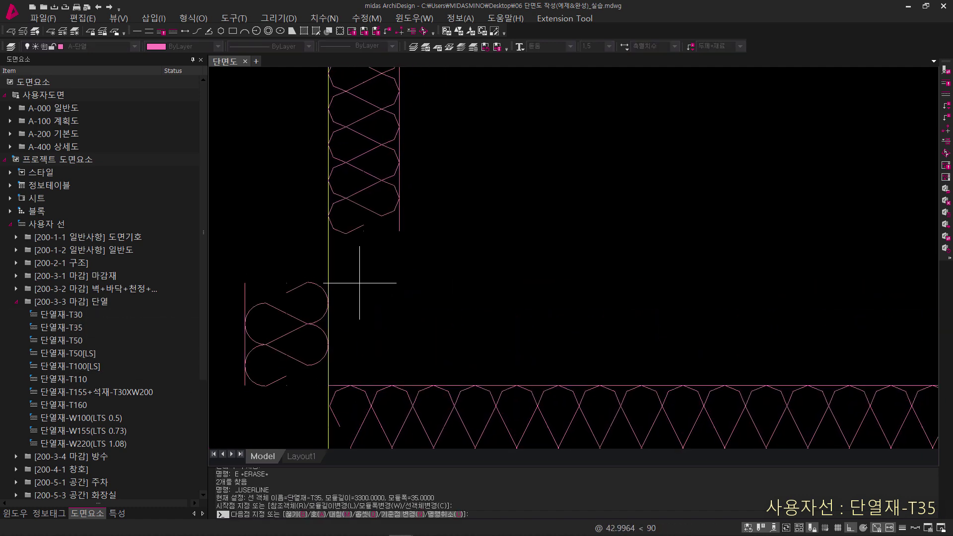
pyautogui.write('M')
pyautogui.press('Return')
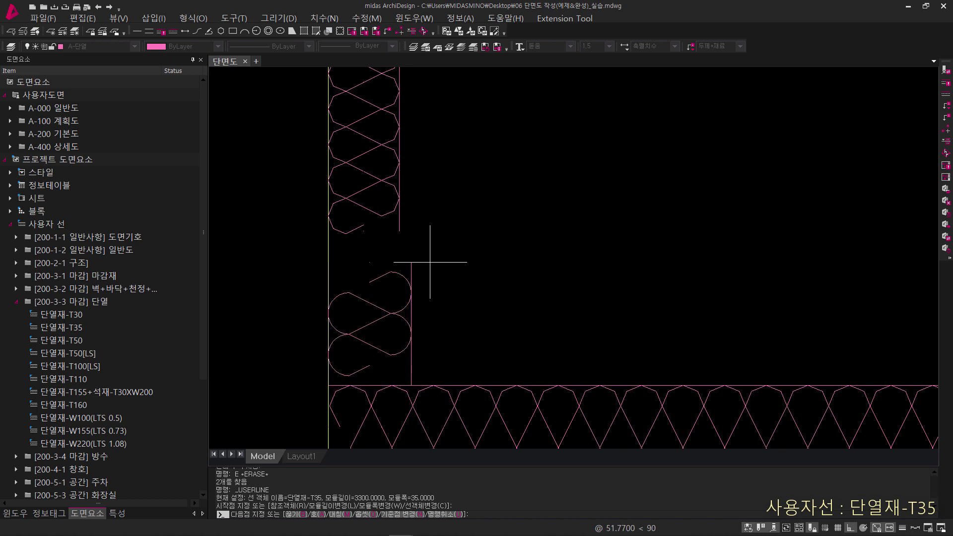
pyautogui.write('35')
pyautogui.press('Return')
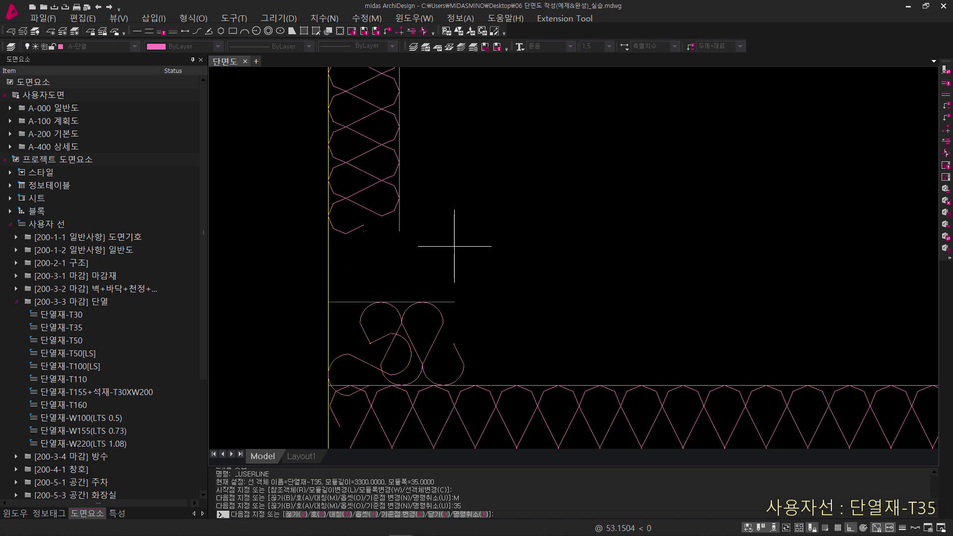
pyautogui.press('Return')
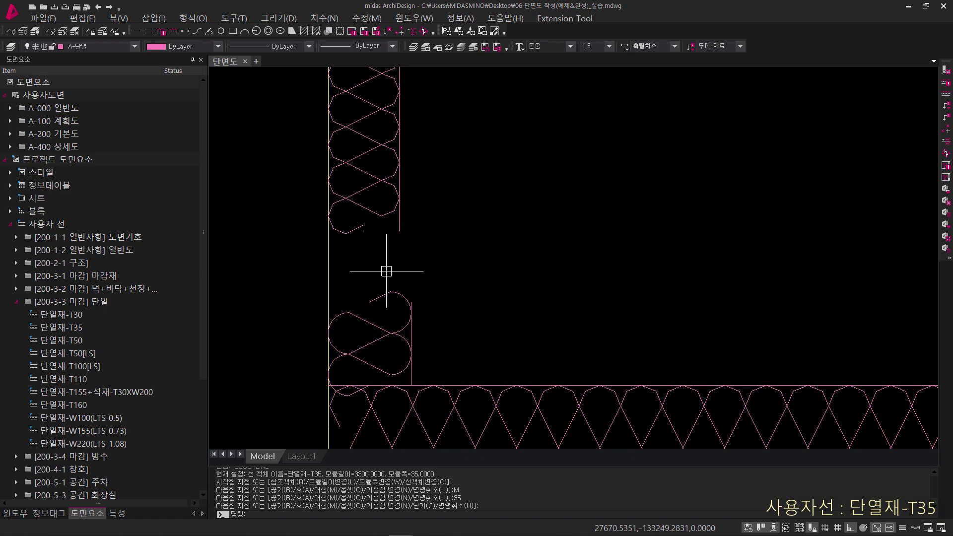
# Examine the corner insulation in the lowest above-ground storey's right large room, and the insulated section as a whole.
pyautogui.scroll(-5, 413, 281)
pyautogui.scroll(5, 545, 353)
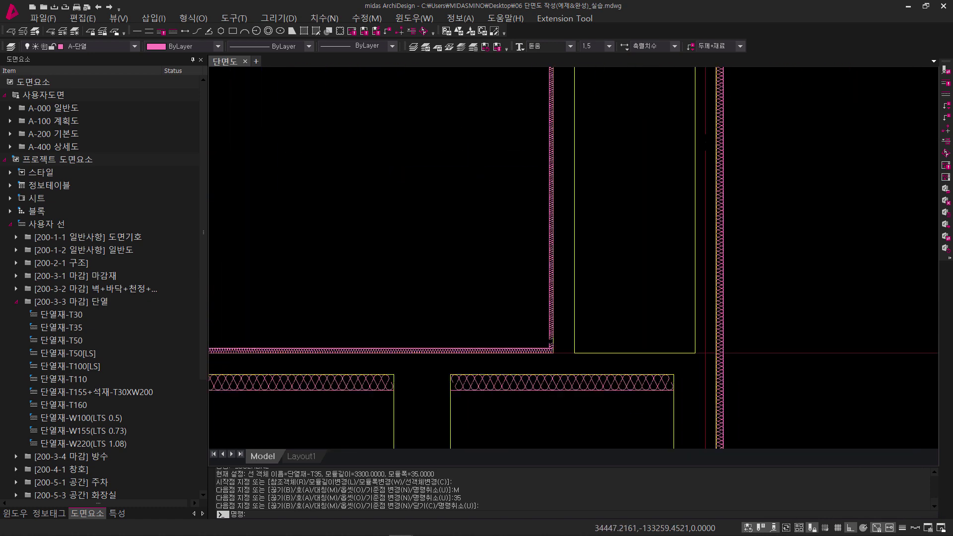
pyautogui.scroll(3, 545, 352)
pyautogui.scroll(1, 570, 361)
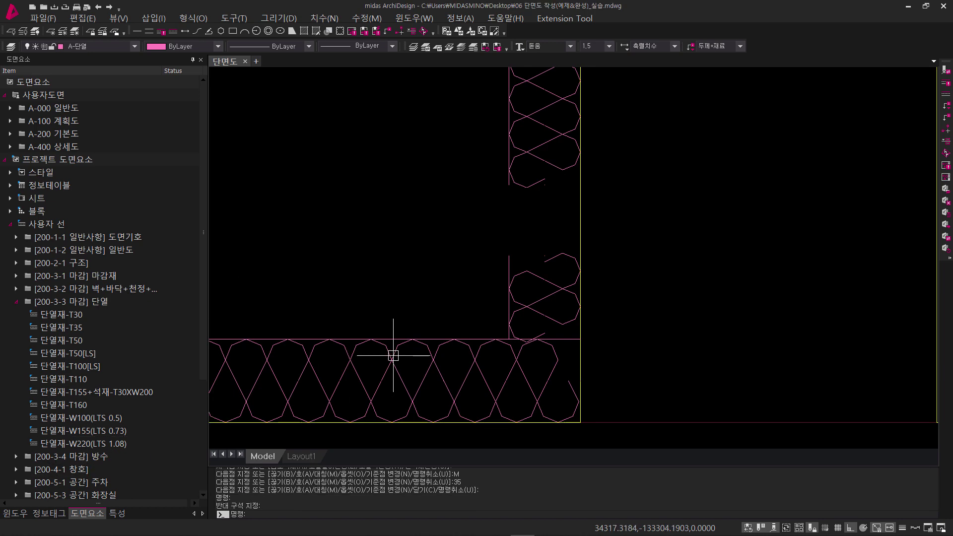
pyautogui.scroll(-5, 450, 234)
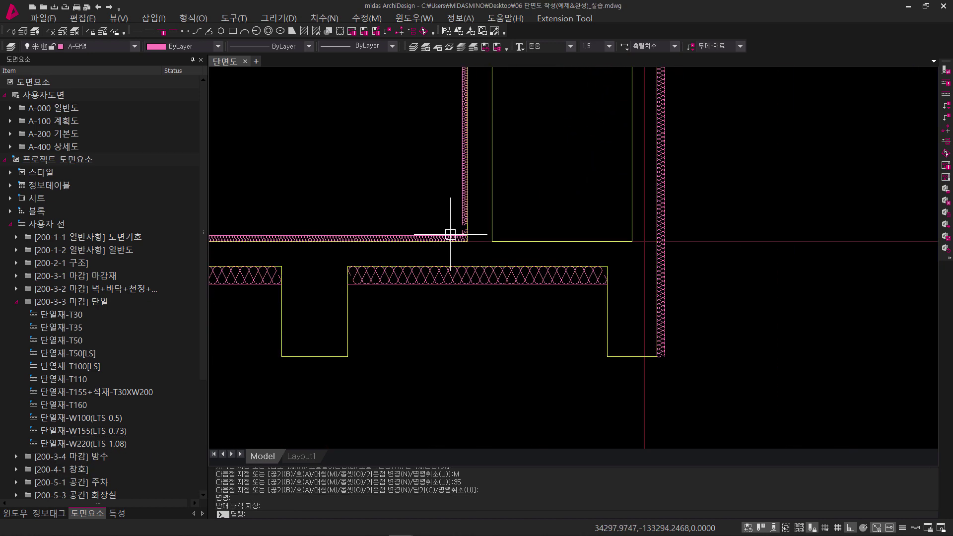
pyautogui.scroll(-12, 450, 234)
pyautogui.moveTo(454, 337)
pyautogui.mouseDown(button='middle')
pyautogui.moveTo(455, 283)
pyautogui.moveTo(449, 413)
pyautogui.mouseUp(button='middle')
pyautogui.scroll(5, 382, 355)
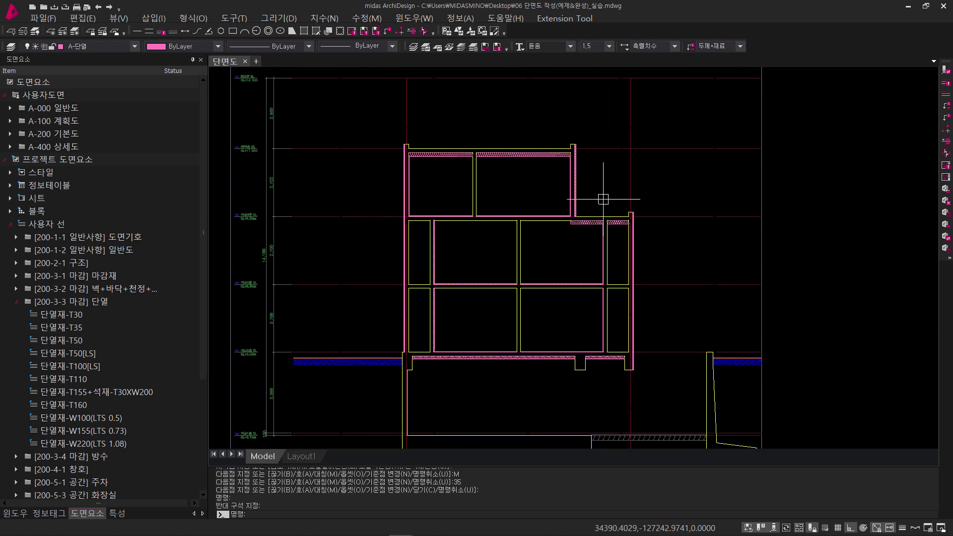
pyautogui.moveTo(609, 237); pyautogui.dragTo(602, 204, button='middle')
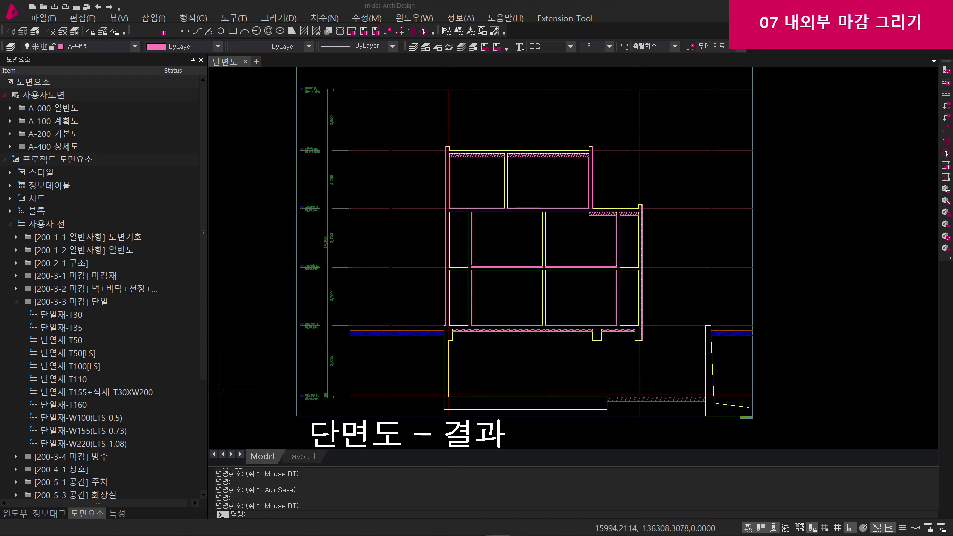
pyautogui.moveTo(436, 357); pyautogui.dragTo(422, 344, button='middle')
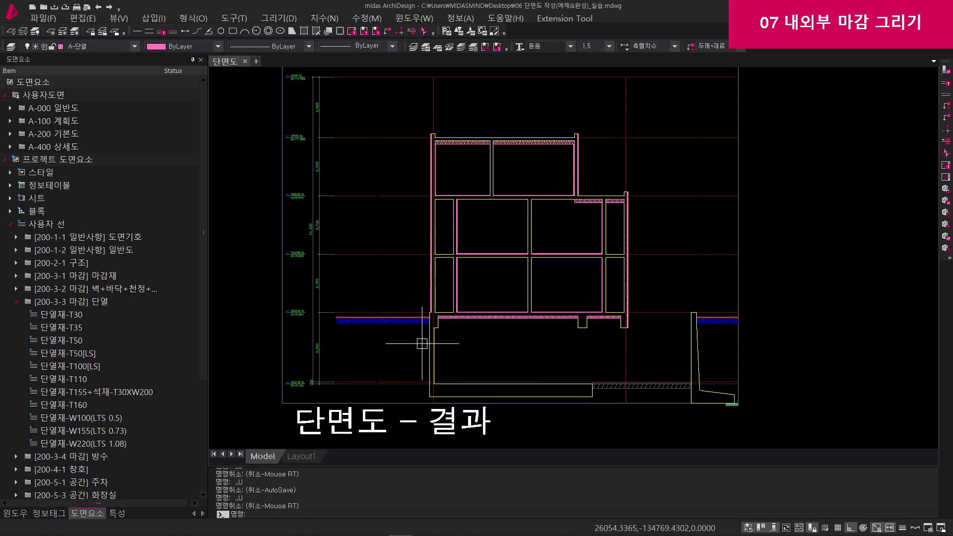
# Go to the left parapet of the 단면도 – 예제 section for parts 5~6 and expand the [200-3-1 마감] 마감재 user lines instead of 단열.
pyautogui.scroll(-5, 422, 343)
pyautogui.moveTo(494, 462); pyautogui.dragTo(495, 278, button='middle')
pyautogui.scroll(4, 495, 278)
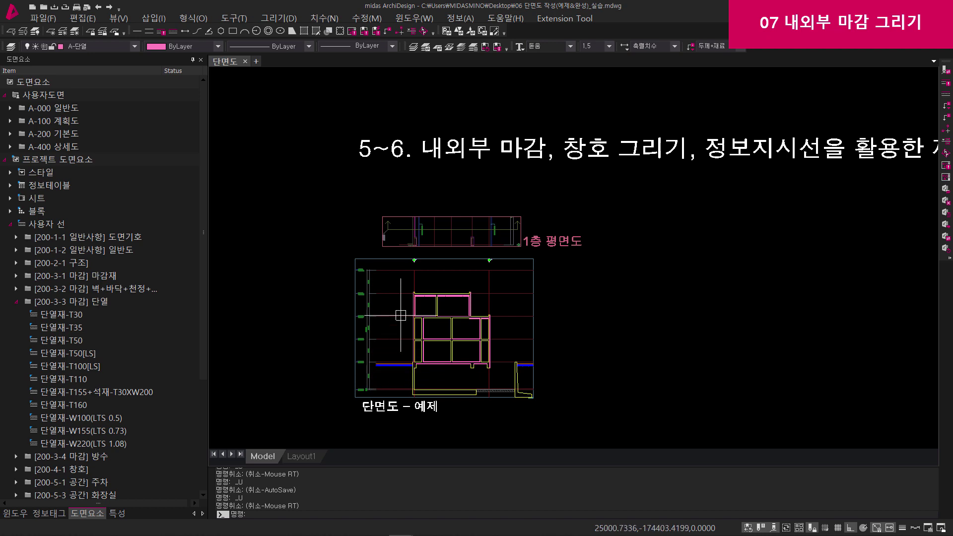
pyautogui.scroll(5, 363, 368)
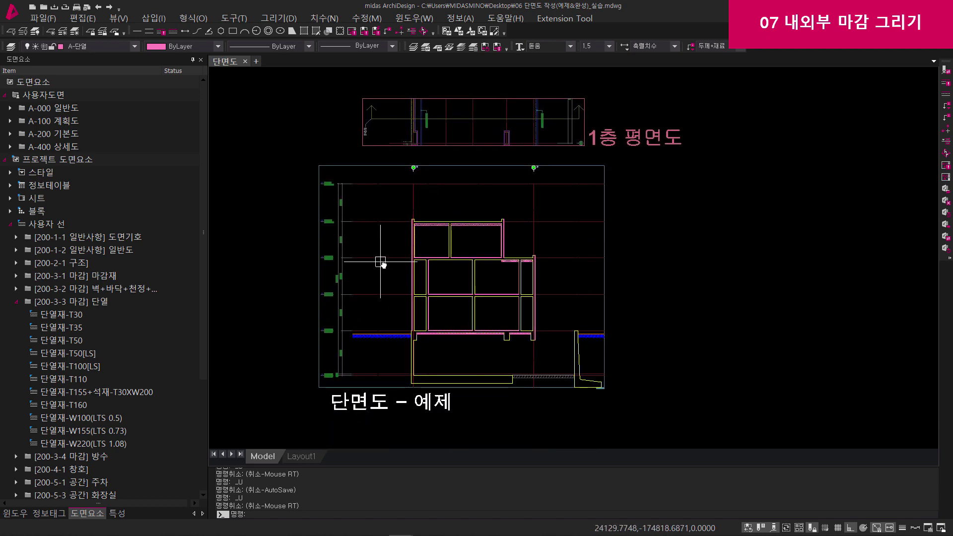
pyautogui.scroll(8, 389, 255)
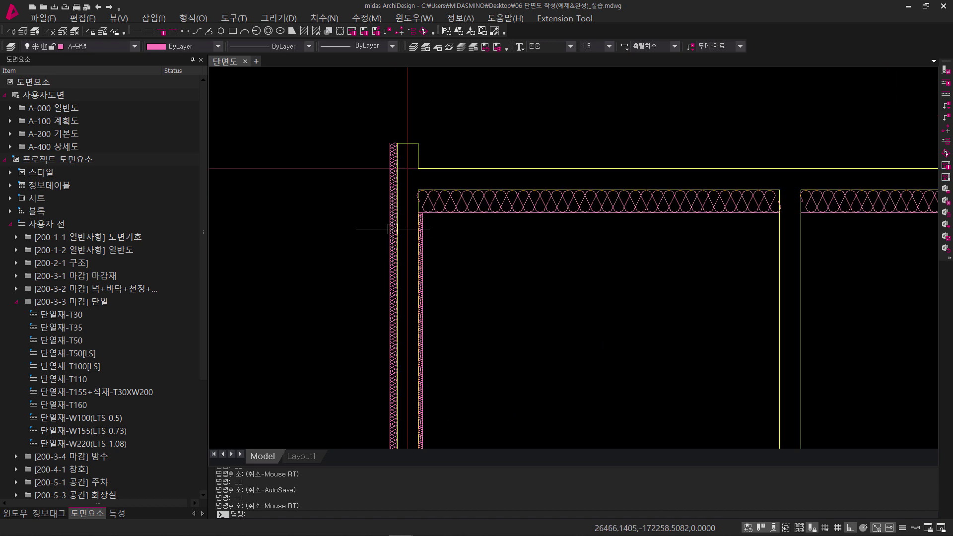
pyautogui.moveTo(392, 229)
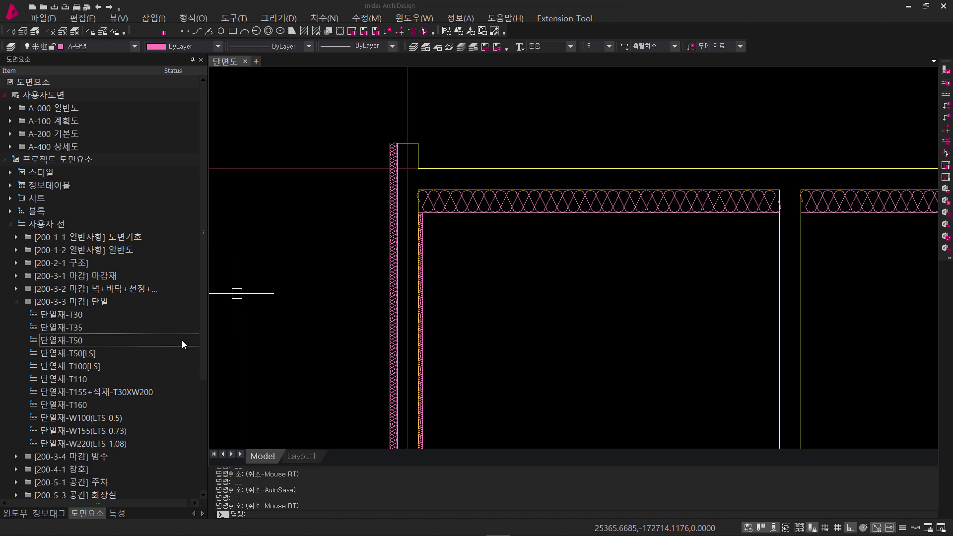
pyautogui.click(17, 301)
pyautogui.click(16, 274)
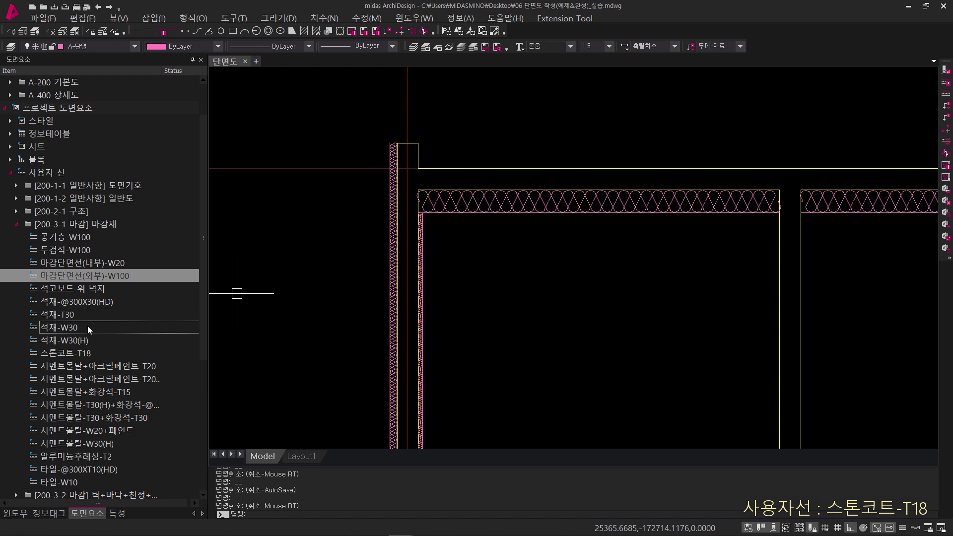
# Draw a mirrored 스톤코트-T18 line along the outer face of the left exterior wall's insulation, from the parapet top to the basement wall top.
pyautogui.click(82, 356)
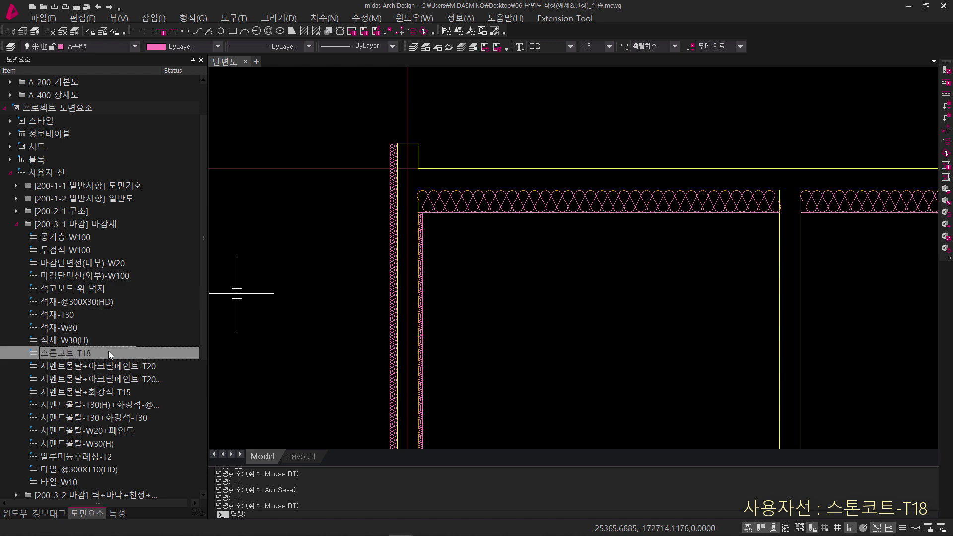
pyautogui.moveTo(113, 352); pyautogui.dragTo(304, 294)
pyautogui.scroll(-2, 319, 394)
pyautogui.scroll(8, 404, 255)
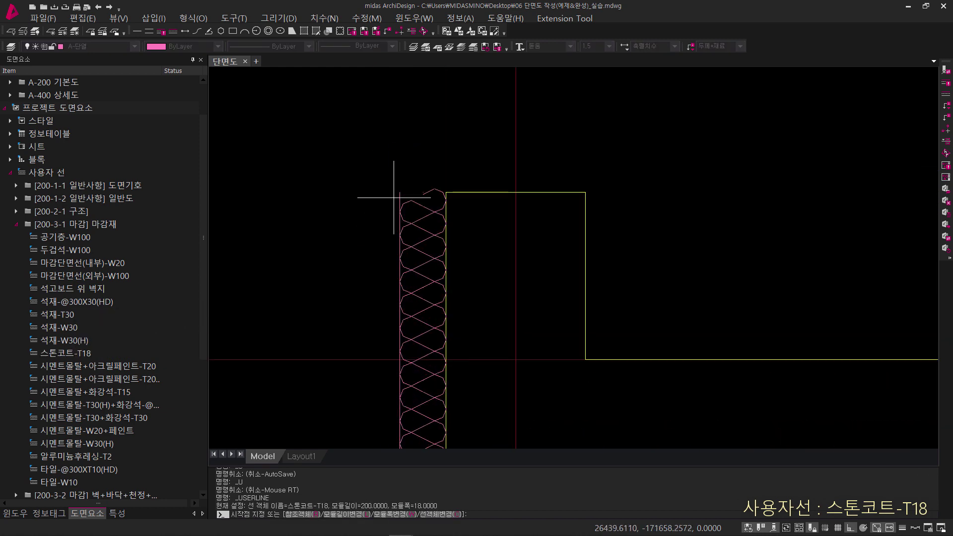
pyautogui.click(398, 193)
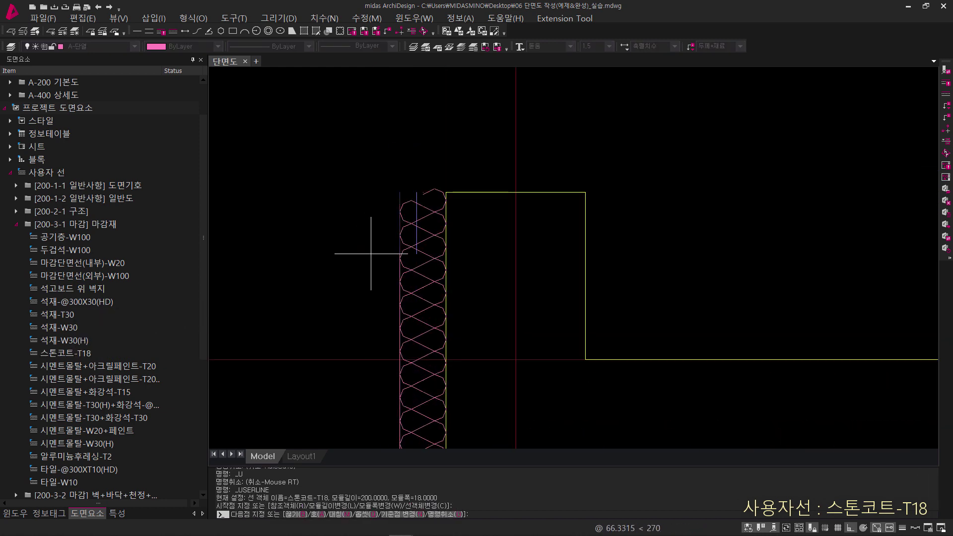
pyautogui.write('M')
pyautogui.press('Return')
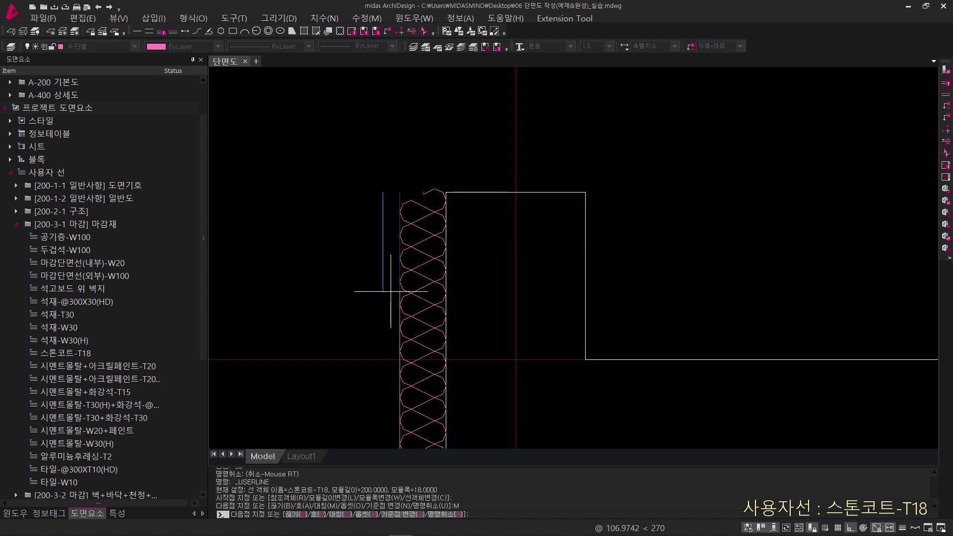
pyautogui.scroll(-5, 393, 271)
pyautogui.scroll(6, 379, 323)
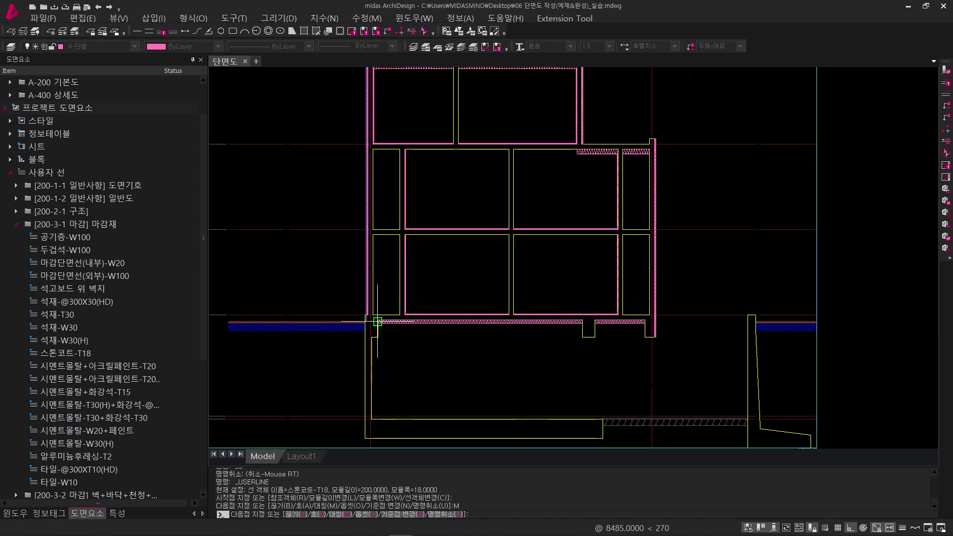
pyautogui.scroll(5, 342, 215)
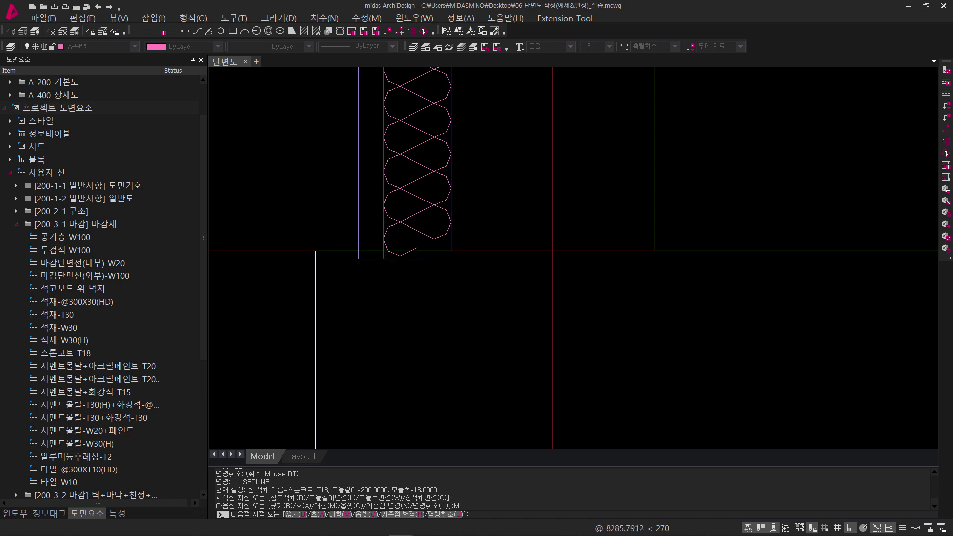
pyautogui.click(383, 251)
pyautogui.press('Return')
pyautogui.scroll(-5, 422, 268)
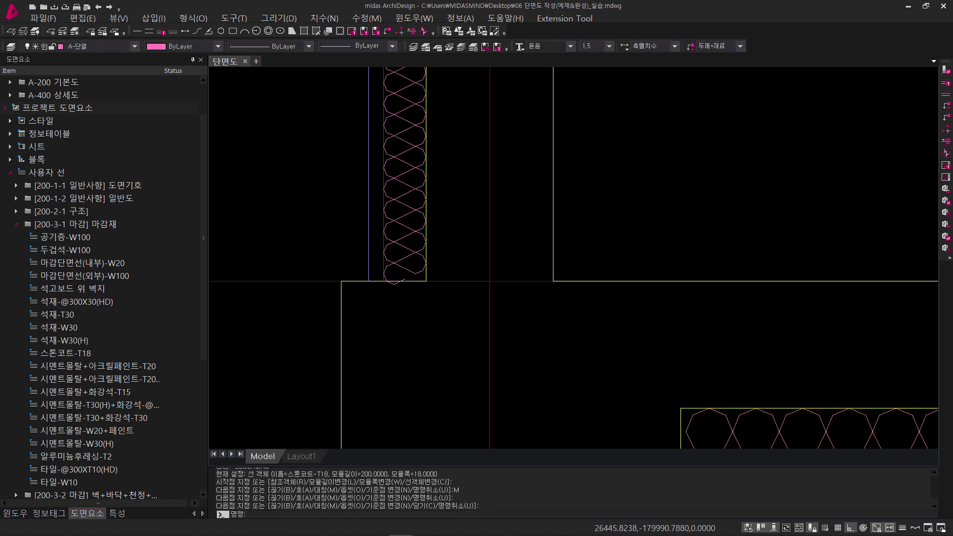
# Draw a 스톤코트-T18 line along the outer face of the top storey's right wall insulation, from the parapet top to the lower roof slab.
pyautogui.scroll(6, 358, 239)
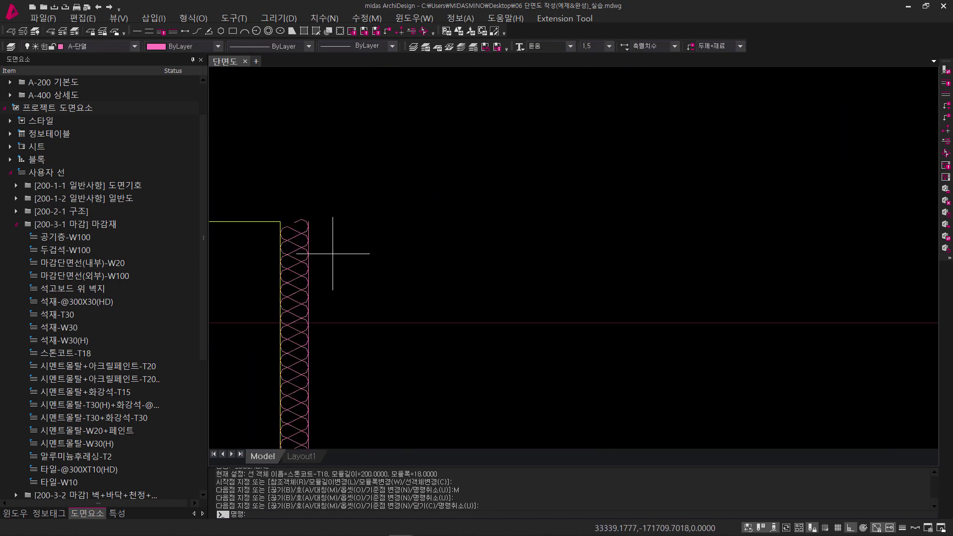
pyautogui.press('Return')
pyautogui.click(315, 225)
pyautogui.moveTo(358, 379); pyautogui.dragTo(390, 185, button='middle')
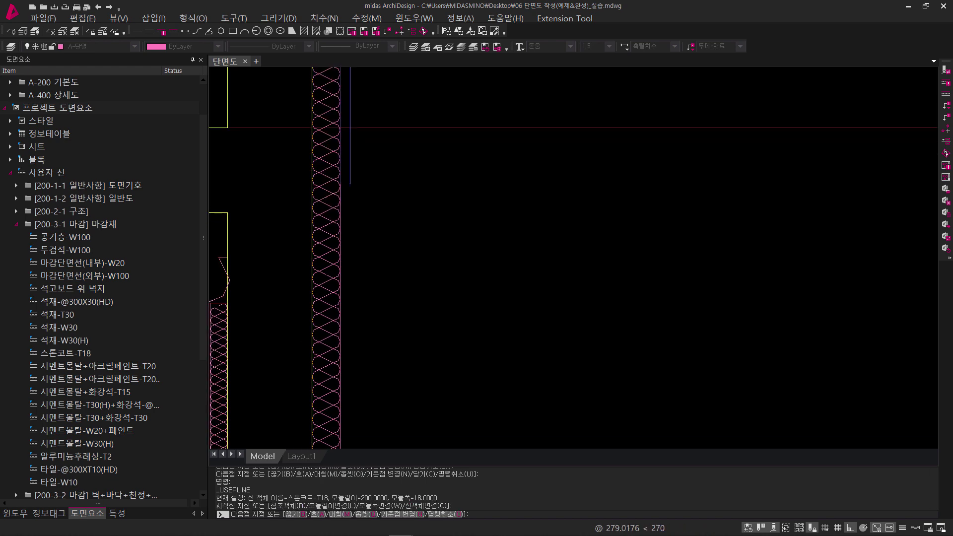
pyautogui.scroll(-5, 388, 225)
pyautogui.moveTo(393, 389); pyautogui.dragTo(388, 216, button='middle')
pyautogui.moveTo(359, 414); pyautogui.dragTo(584, 272, button='middle')
pyautogui.scroll(4, 349, 322)
pyautogui.click(357, 313)
pyautogui.press('Return')
pyautogui.scroll(-4, 356, 313)
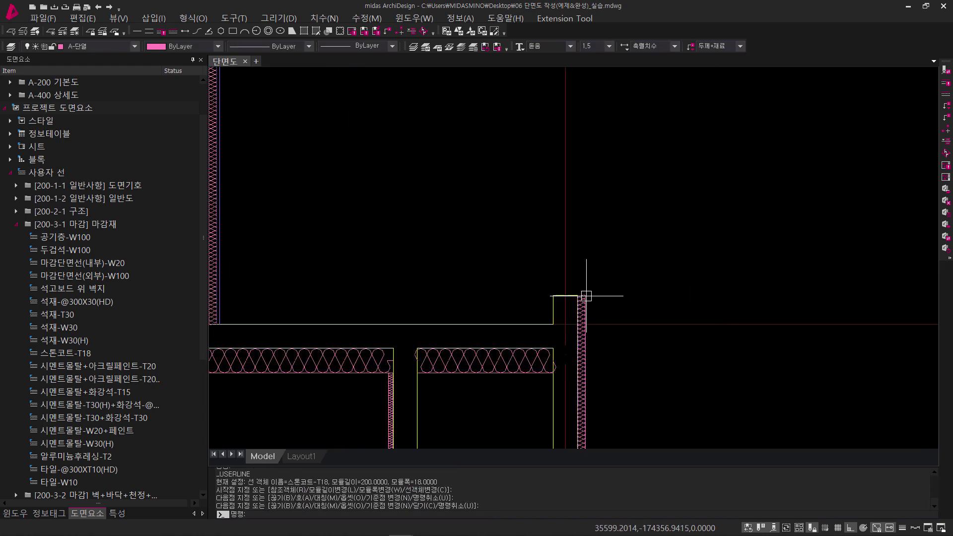
# Draw a 스톤코트-T18 line along the lower storeys' right exterior wall insulation, from the lower parapet top to the insulation's bottom end.
pyautogui.scroll(4, 584, 272)
pyautogui.press('Return')
pyautogui.click(581, 294)
pyautogui.scroll(-8, 596, 338)
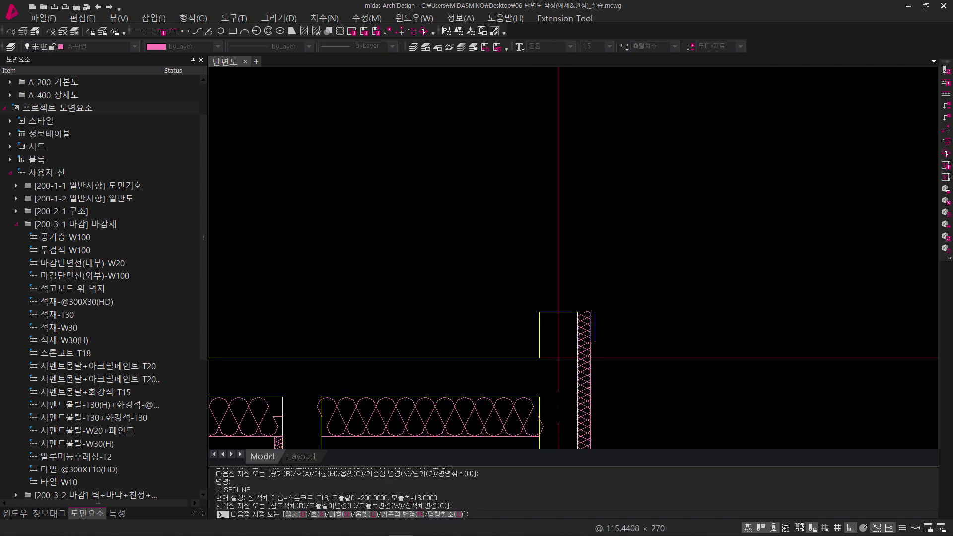
pyautogui.moveTo(630, 349); pyautogui.dragTo(628, 119, button='middle')
pyautogui.moveTo(610, 334); pyautogui.dragTo(595, 182, button='middle')
pyautogui.scroll(6, 589, 338)
pyautogui.scroll(5, 543, 330)
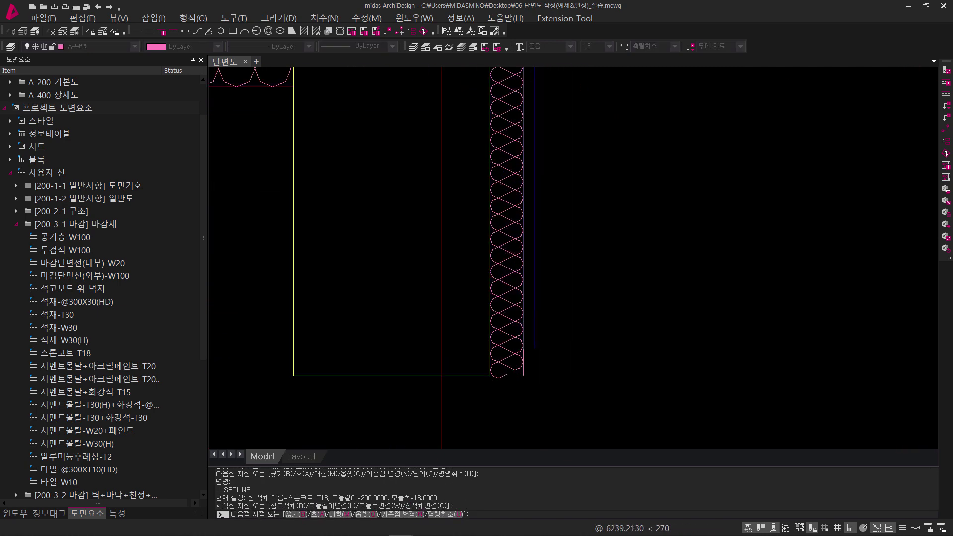
pyautogui.press('Escape')
pyautogui.hotkey('ctrl', 'z')
pyautogui.hotkey('ctrl', 'z')
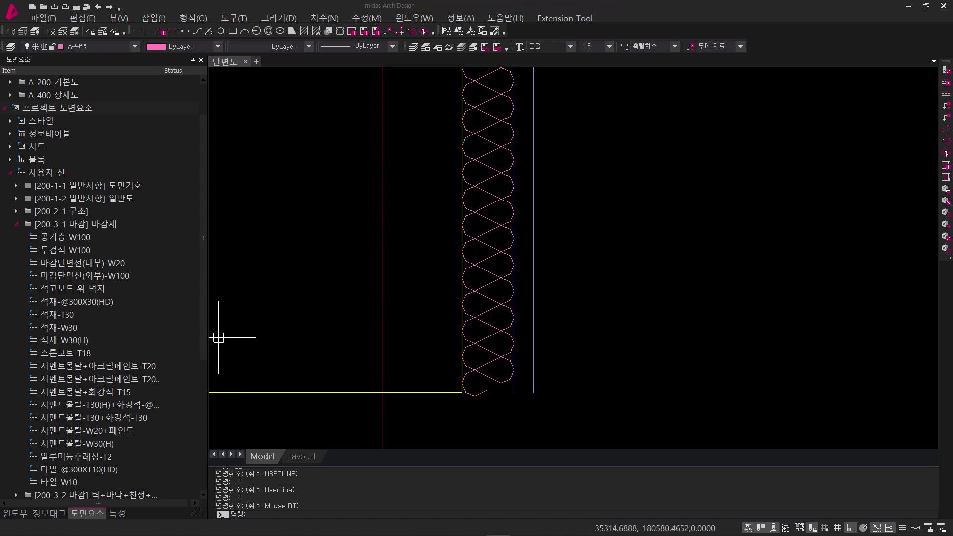
# Examine the exterior wall finish beside the W=100 오픈트렌치 in the 1층 평면도 above the section.
pyautogui.scroll(-10, 489, 315)
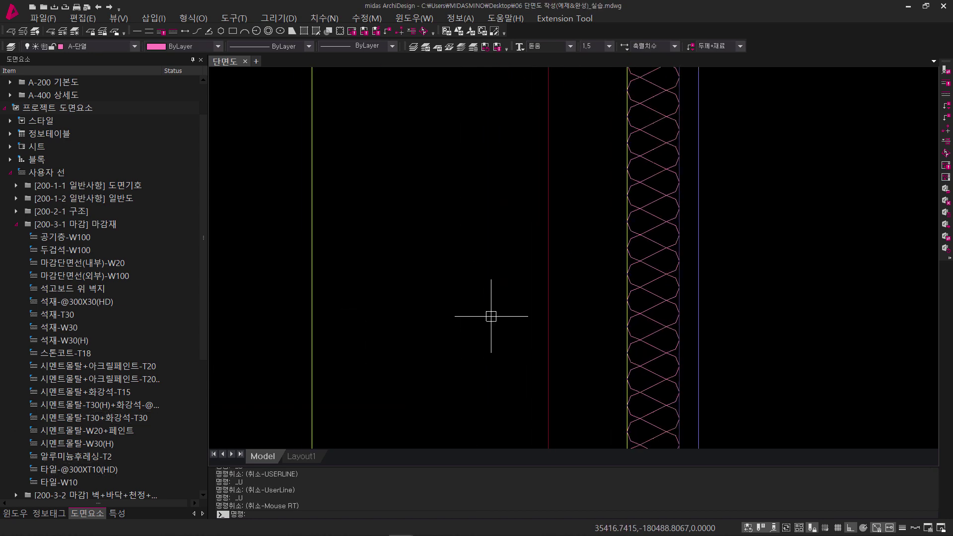
pyautogui.scroll(2, 469, 365)
pyautogui.moveTo(469, 365); pyautogui.dragTo(467, 443, button='middle')
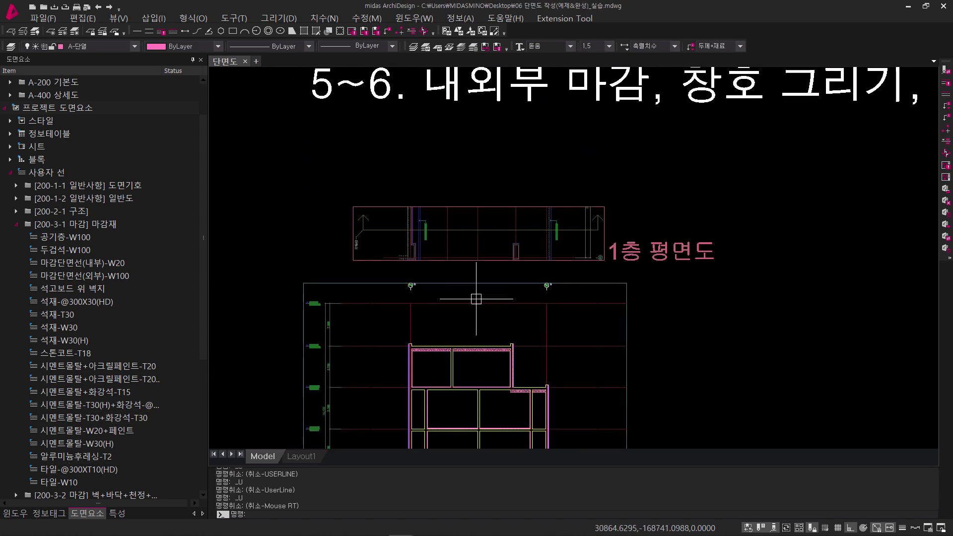
pyautogui.scroll(3, 404, 241)
pyautogui.moveTo(486, 279); pyautogui.dragTo(421, 300, button='middle')
pyautogui.moveTo(631, 302); pyautogui.dragTo(818, 363, button='middle')
pyautogui.scroll(2, 501, 332)
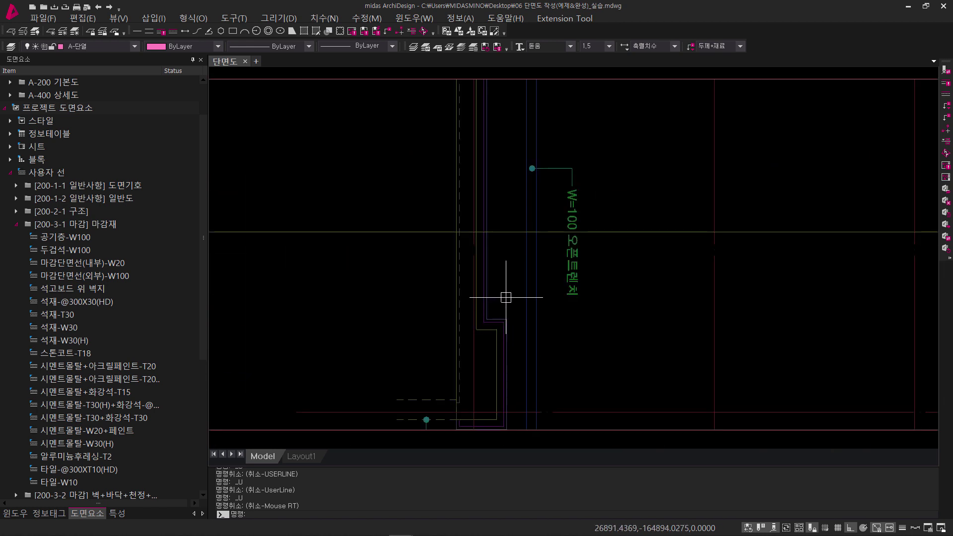
# Draw a 석재-T30 user line from the wall finish beside the 오픈트렌치 in the 1층 평면도 straight down to the section's basement floor.
pyautogui.scroll(3, 491, 290)
pyautogui.moveTo(460, 224); pyautogui.dragTo(461, 302, button='middle')
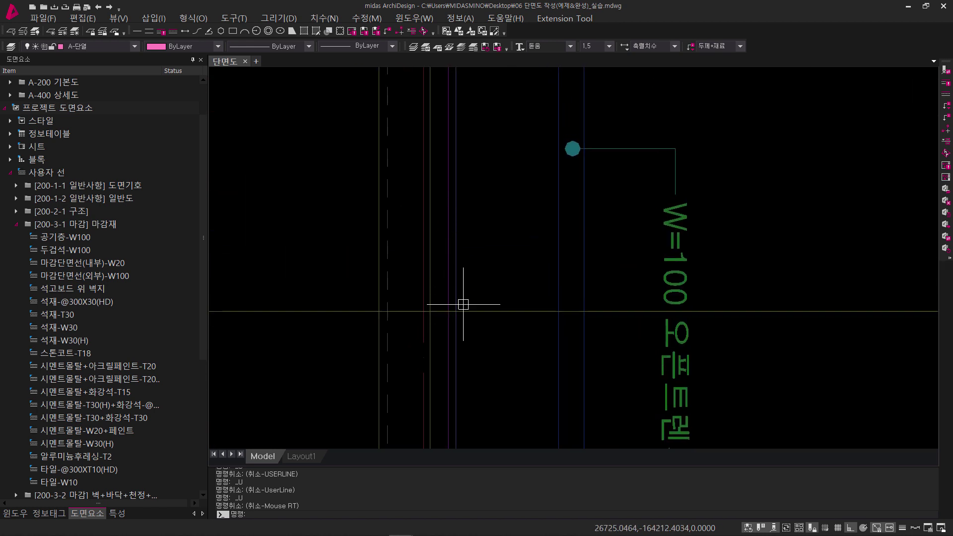
pyautogui.scroll(2, 377, 314)
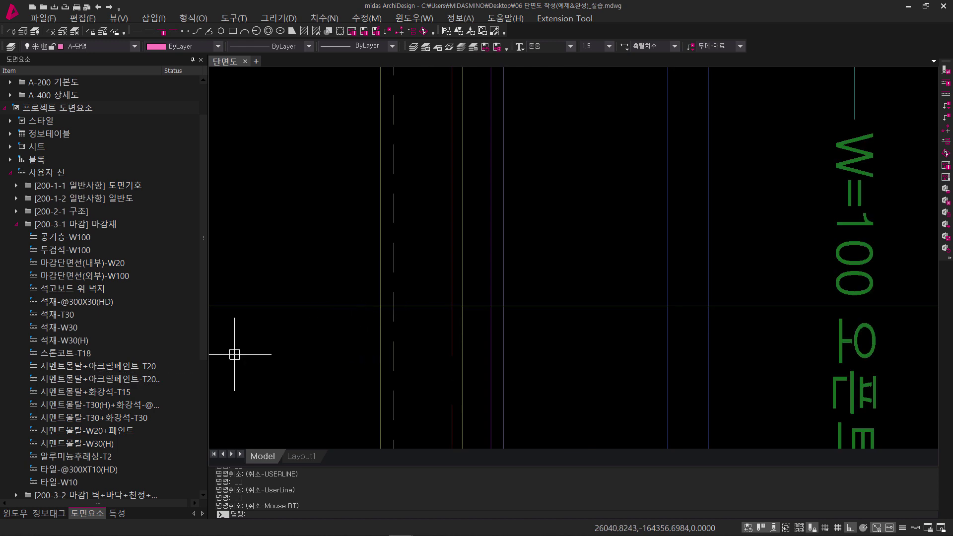
pyautogui.click(75, 317)
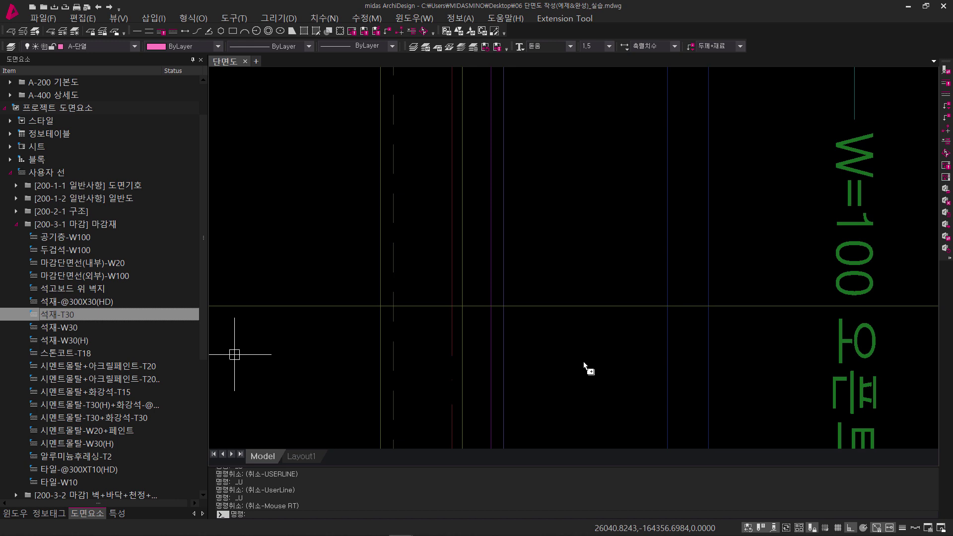
pyautogui.moveTo(586, 367); pyautogui.dragTo(587, 368)
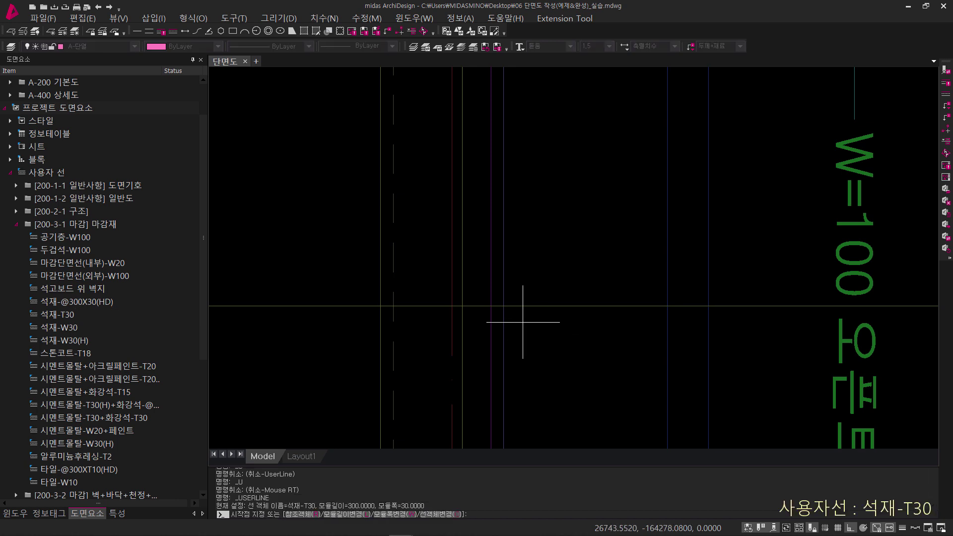
pyautogui.click(491, 306)
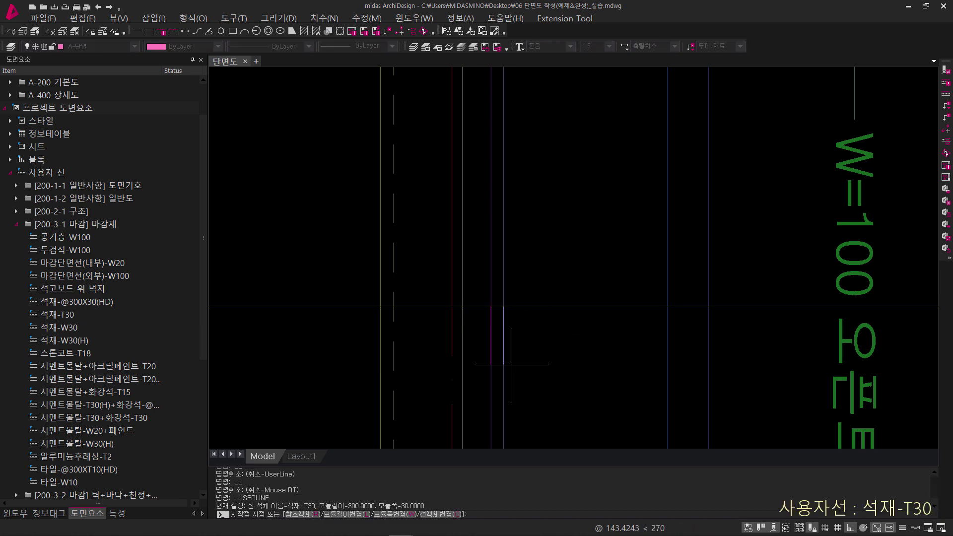
pyautogui.scroll(-6, 497, 298)
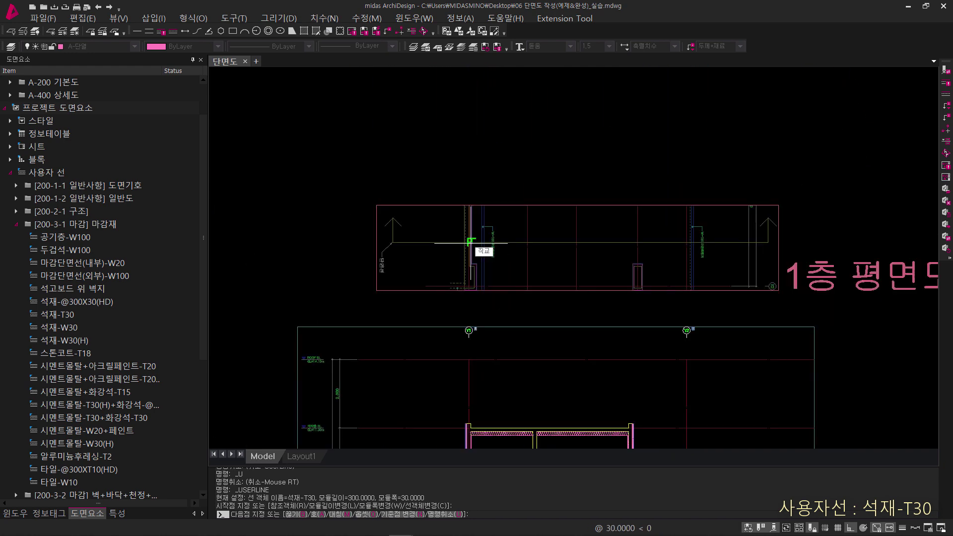
pyautogui.scroll(4, 536, 188)
pyautogui.scroll(5, 457, 251)
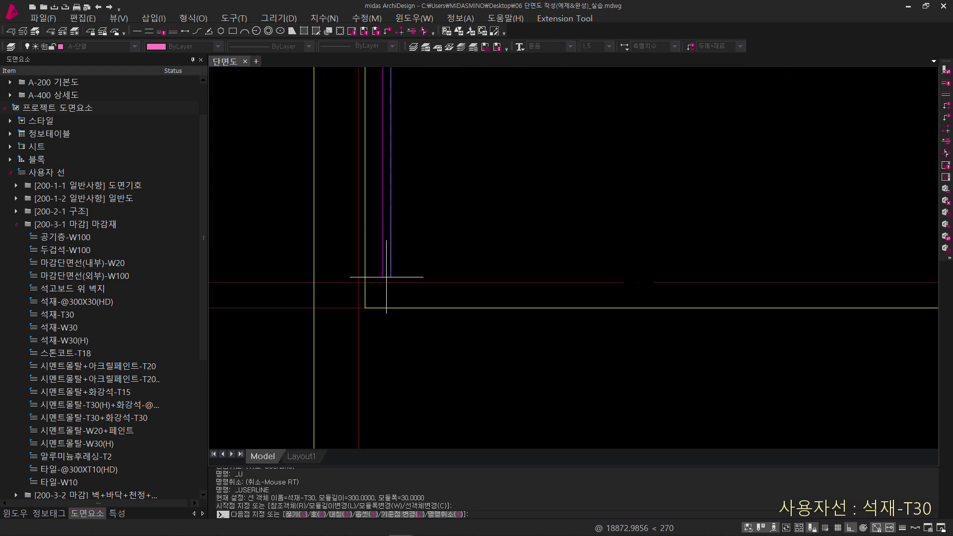
pyautogui.click(382, 308)
pyautogui.scroll(-3, 412, 318)
pyautogui.scroll(3, 417, 278)
pyautogui.press('Escape')
pyautogui.press('Escape')
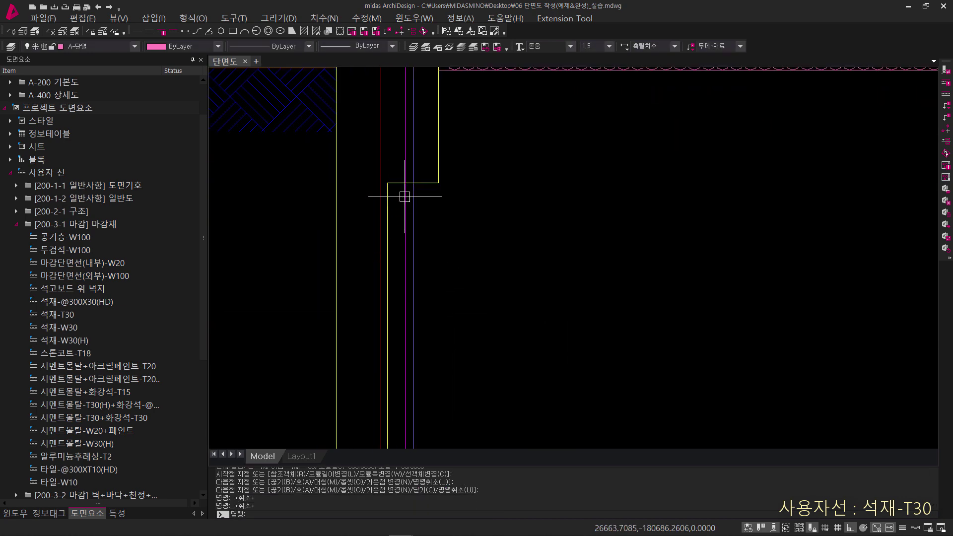
# Trim off the part of the 석재-T30 line above the horizontal ledge of the section's left basement wall.
pyautogui.write('tr')
pyautogui.press('Return')
pyautogui.press('Return')
pyautogui.click(427, 145)
pyautogui.click(401, 165)
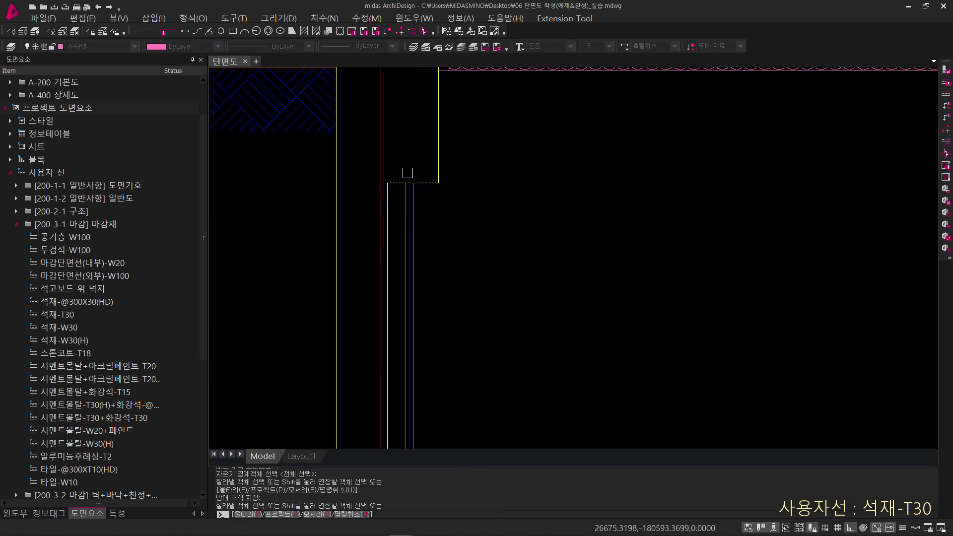
pyautogui.press('Escape')
pyautogui.hotkey('ctrl', 'z')
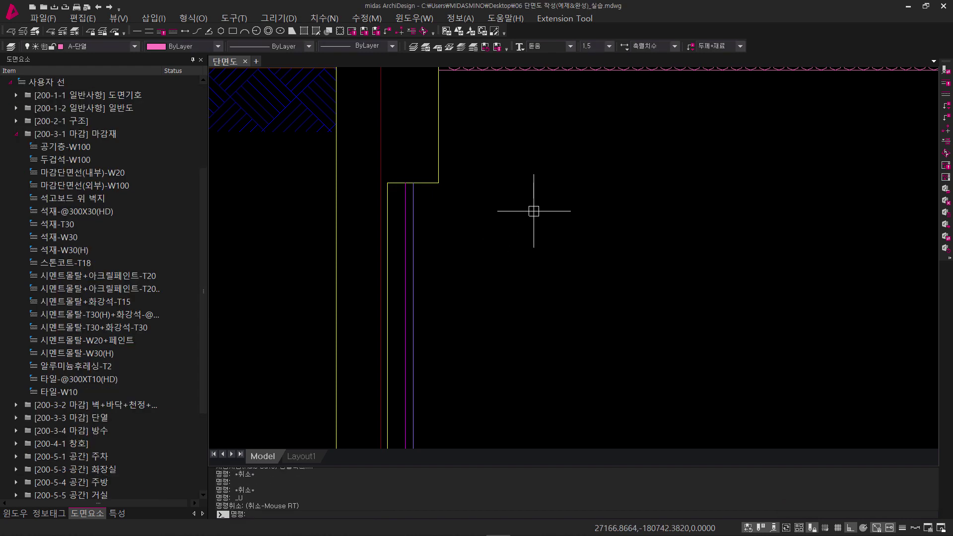
# Draw an 액체방수1종+보호몰탈 T20+자기질타일 10T-W50 line along the top roof slab between the inner faces of both parapets.
pyautogui.scroll(-3, 506, 295)
pyautogui.scroll(-4, 503, 291)
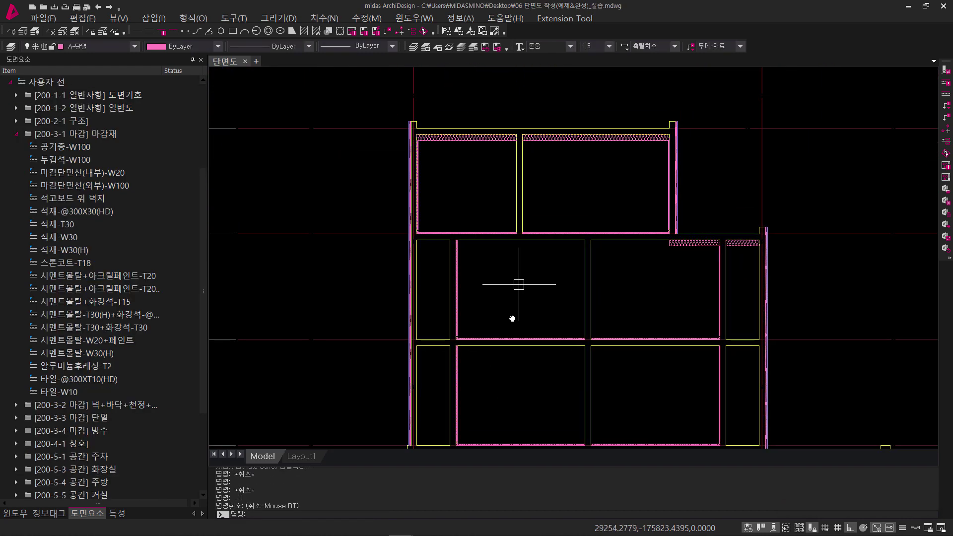
pyautogui.scroll(5, 516, 281)
pyautogui.moveTo(407, 259); pyautogui.dragTo(445, 289, button='middle')
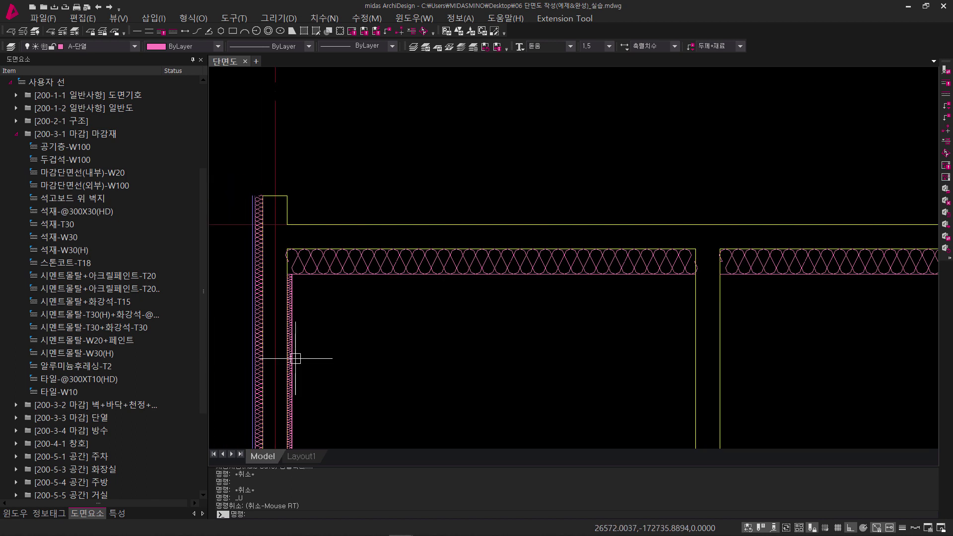
pyautogui.click(61, 429)
pyautogui.doubleClick(83, 432)
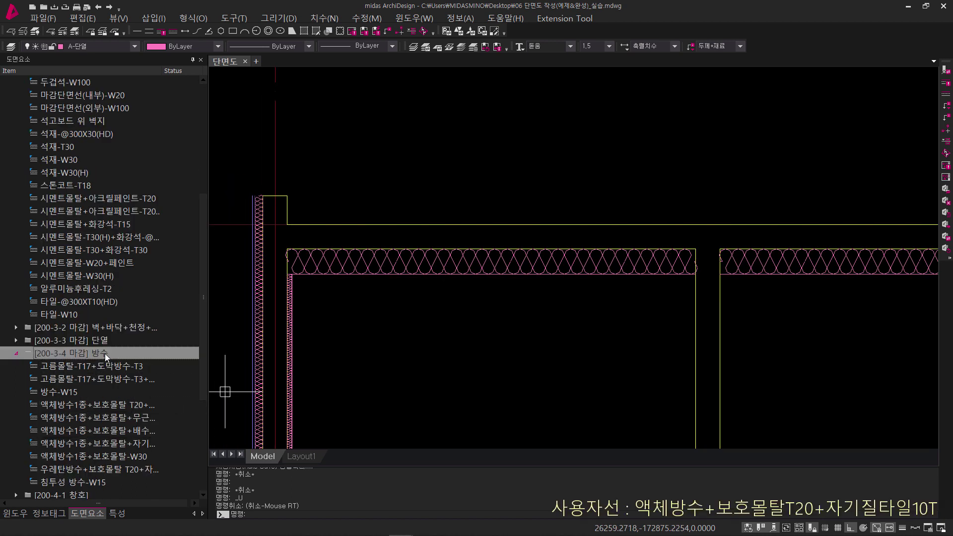
pyautogui.doubleClick(122, 408)
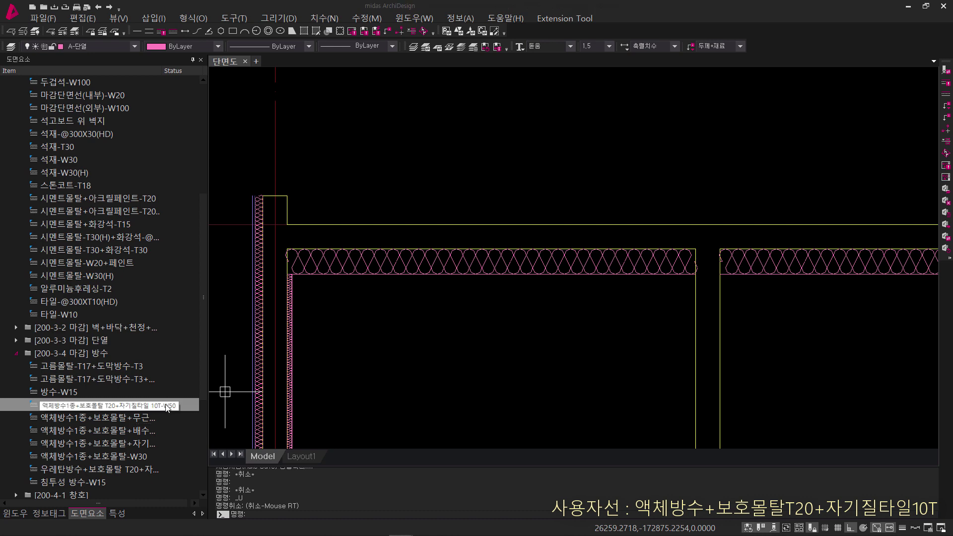
pyautogui.scroll(5, 259, 204)
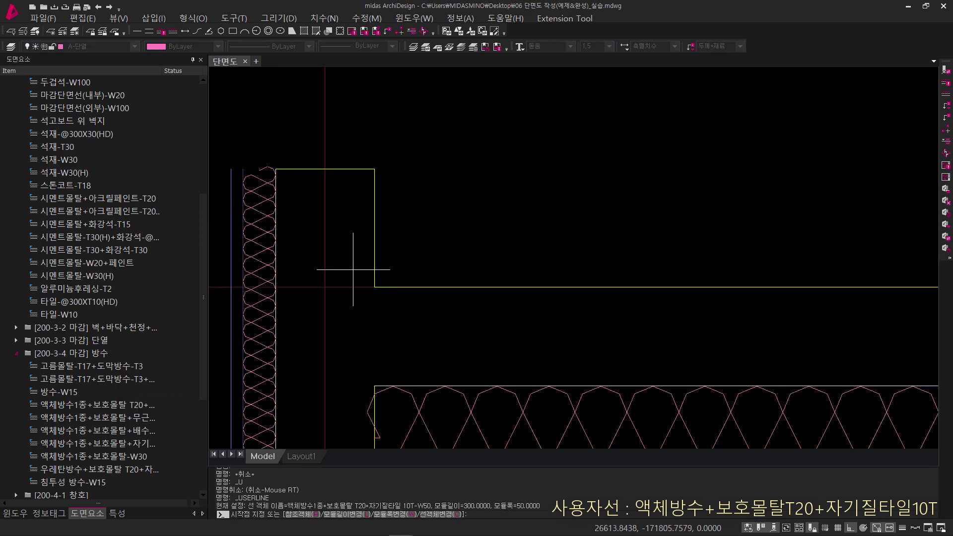
pyautogui.click(375, 287)
pyautogui.scroll(-4, 596, 298)
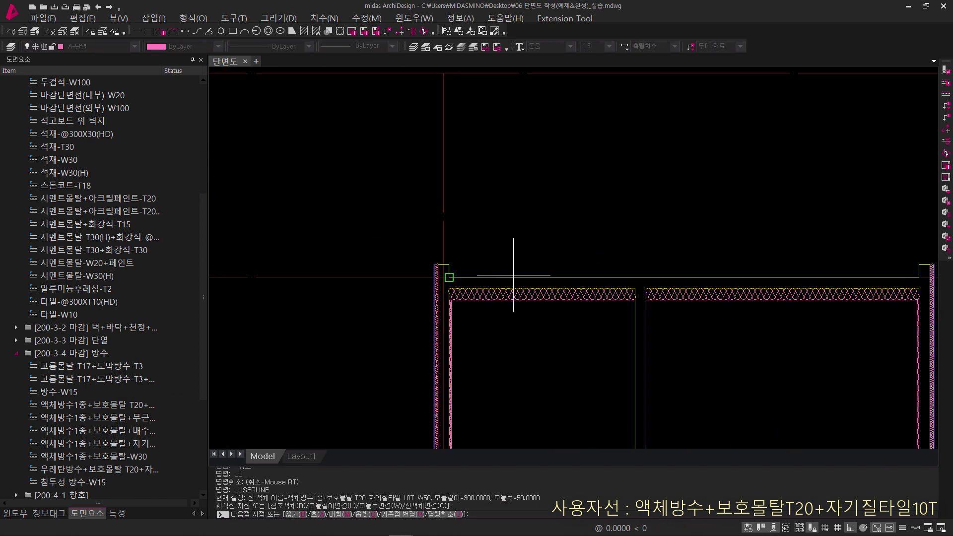
pyautogui.scroll(4, 750, 304)
pyautogui.click(750, 272)
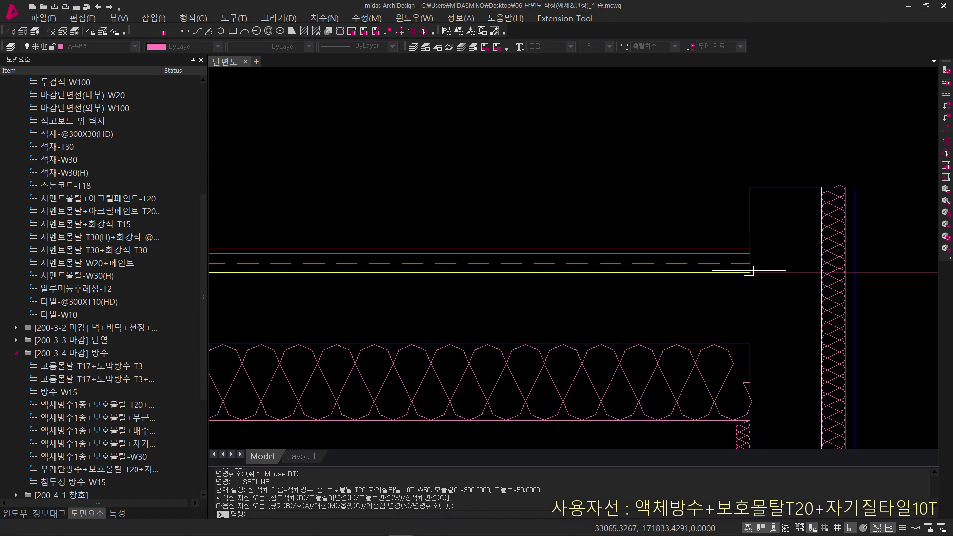
pyautogui.press('Return')
# Draw the same 액체방수1종+보호몰탈 T20+자기질타일 10T-W50 line on the lower roof slab, from the top storey's wall finish to the parapet's inner corner.
pyautogui.scroll(-4, 749, 271)
pyautogui.scroll(4, 645, 302)
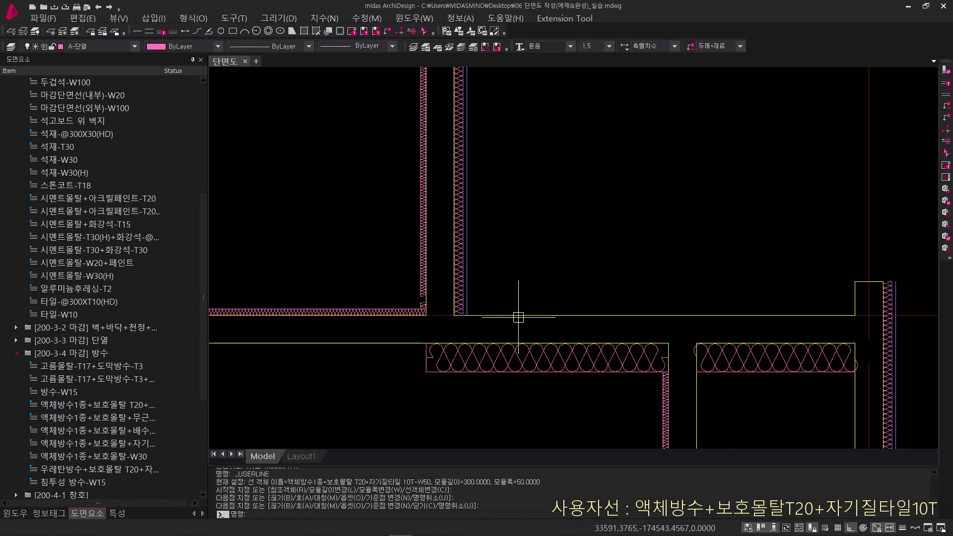
pyautogui.press('Return')
pyautogui.click(466, 315)
pyautogui.scroll(4, 844, 317)
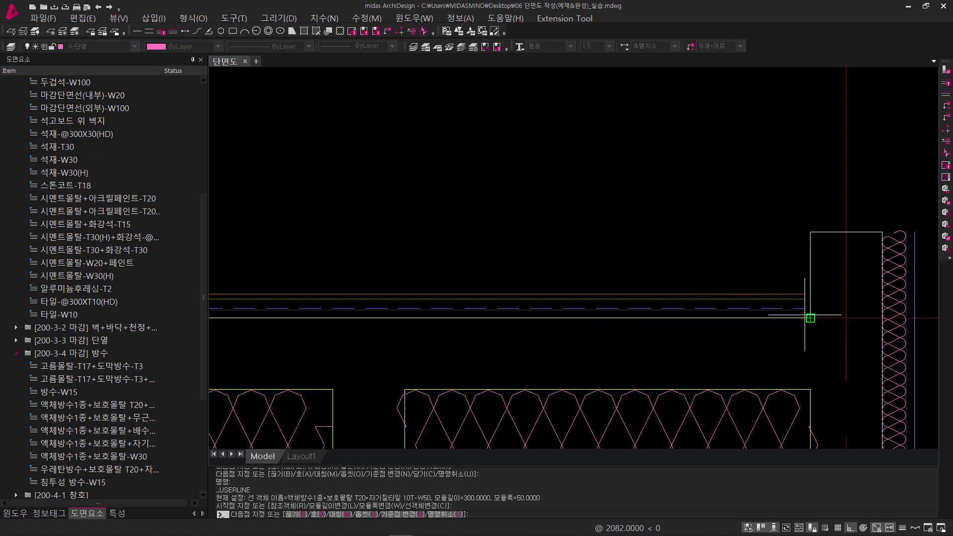
pyautogui.click(809, 317)
pyautogui.scroll(-3, 804, 315)
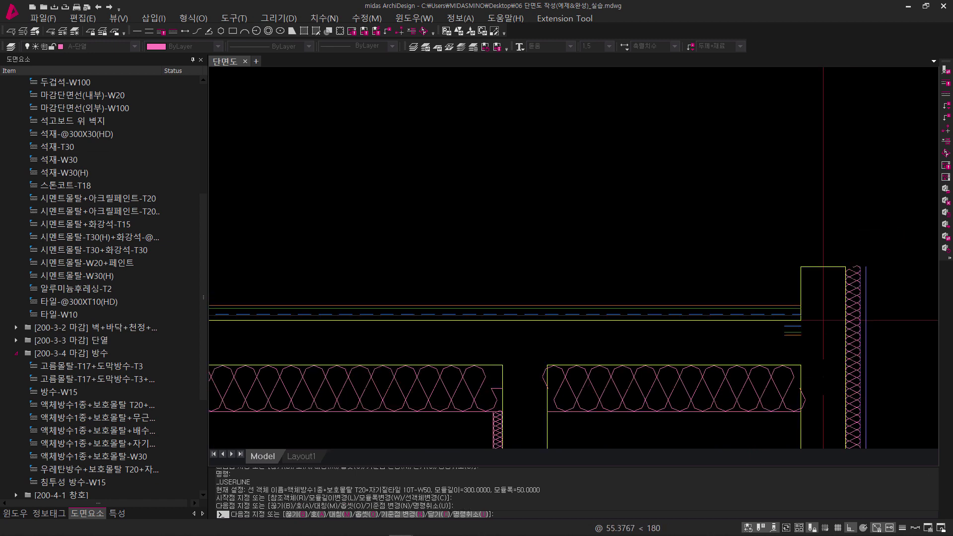
pyautogui.press('Return')
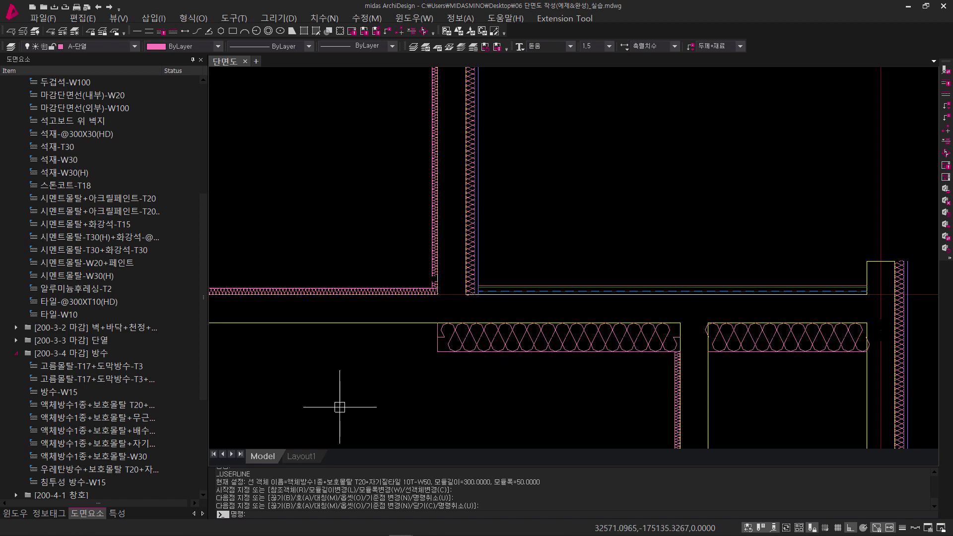
pyautogui.hotkey('ctrl', 'z')
pyautogui.hotkey('ctrl', 'z')
pyautogui.hotkey('ctrl', 'z')
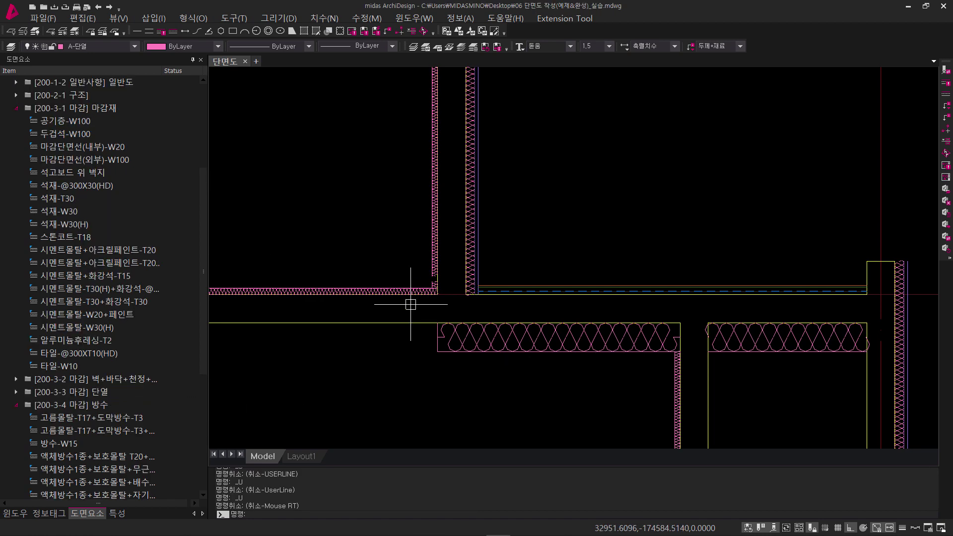
# Draw an 알루미늄후레싱-T2 line with module length 단일모듈 over the top roof's left parapet, from the exterior finish's outer edge to the parapet's inner corner.
pyautogui.scroll(-6, 446, 322)
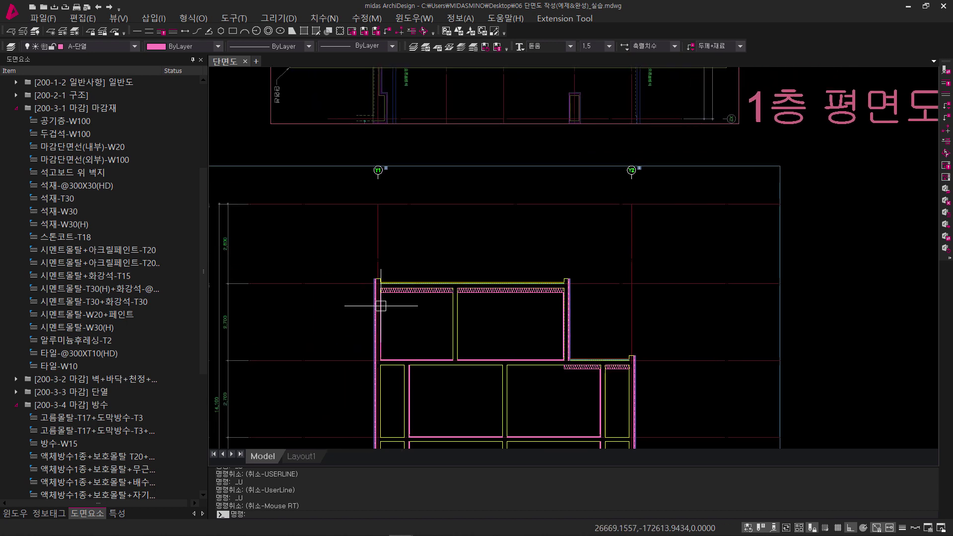
pyautogui.scroll(5, 382, 282)
pyautogui.scroll(3, 419, 269)
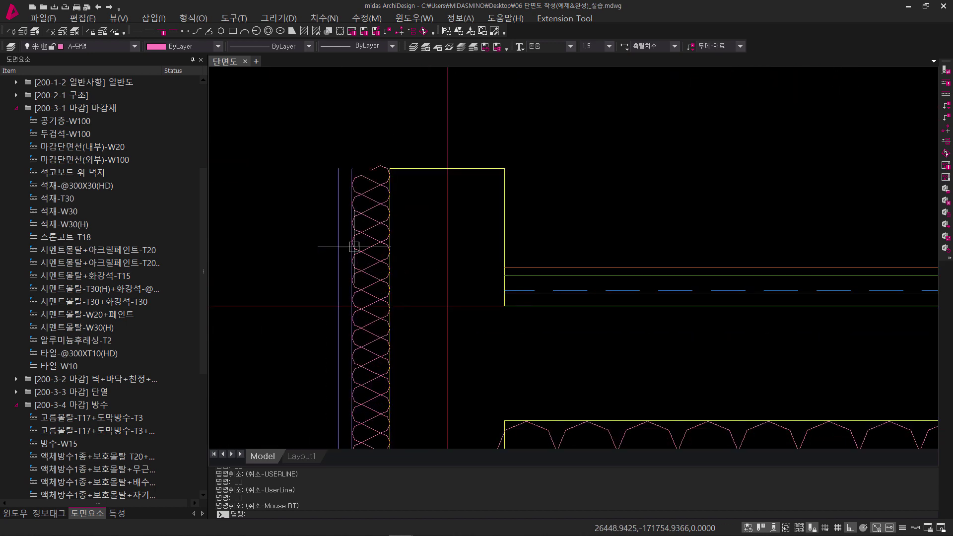
pyautogui.scroll(2, 354, 247)
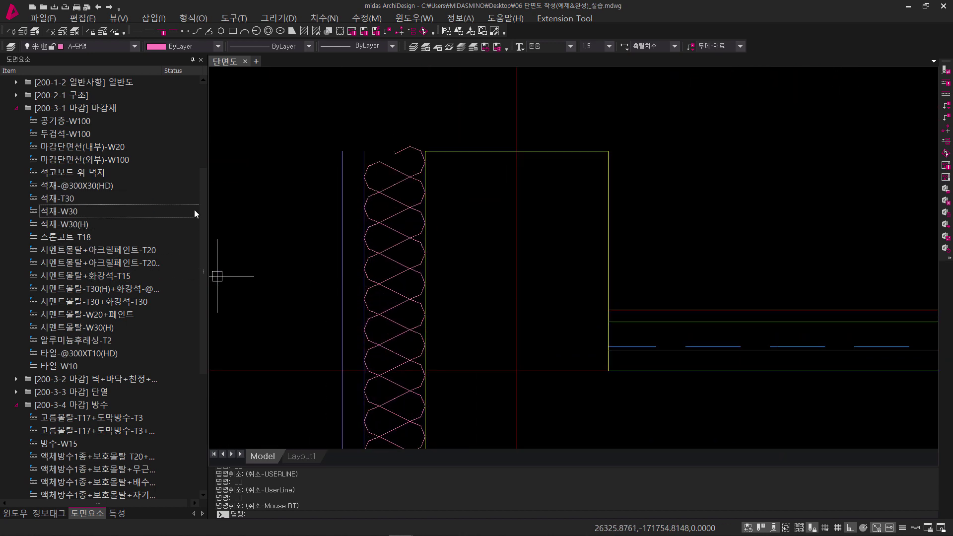
pyautogui.scroll(1, 204, 189)
pyautogui.scroll(1, 203, 190)
pyautogui.click(69, 87)
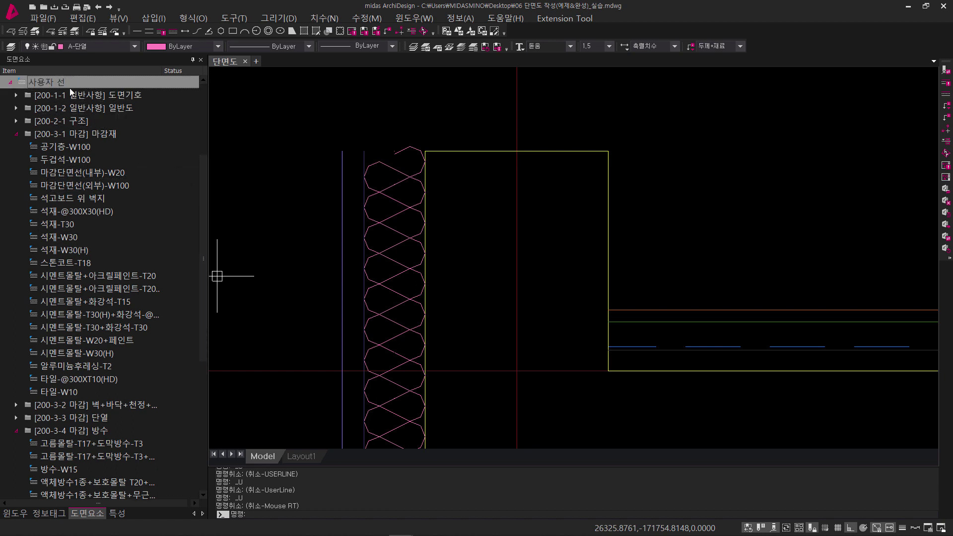
pyautogui.click(96, 137)
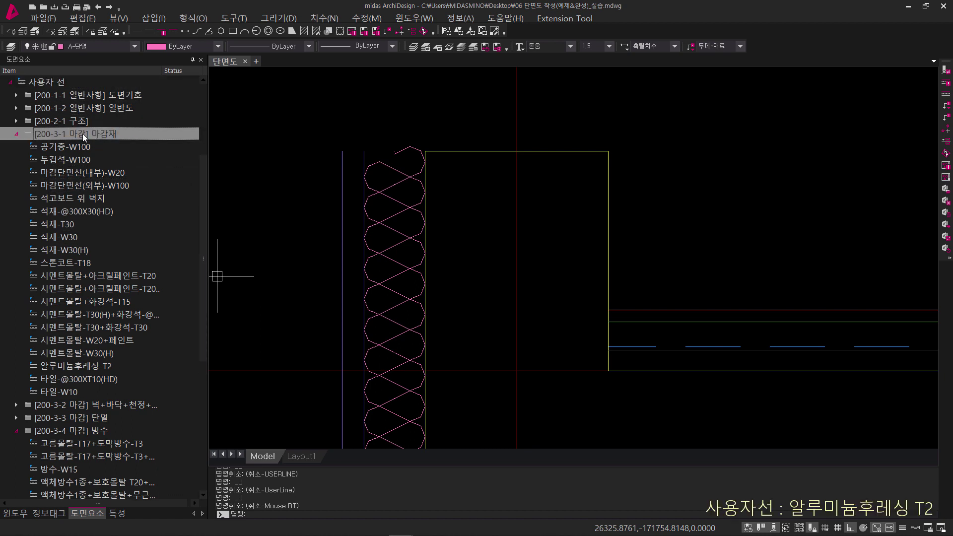
pyautogui.click(70, 368)
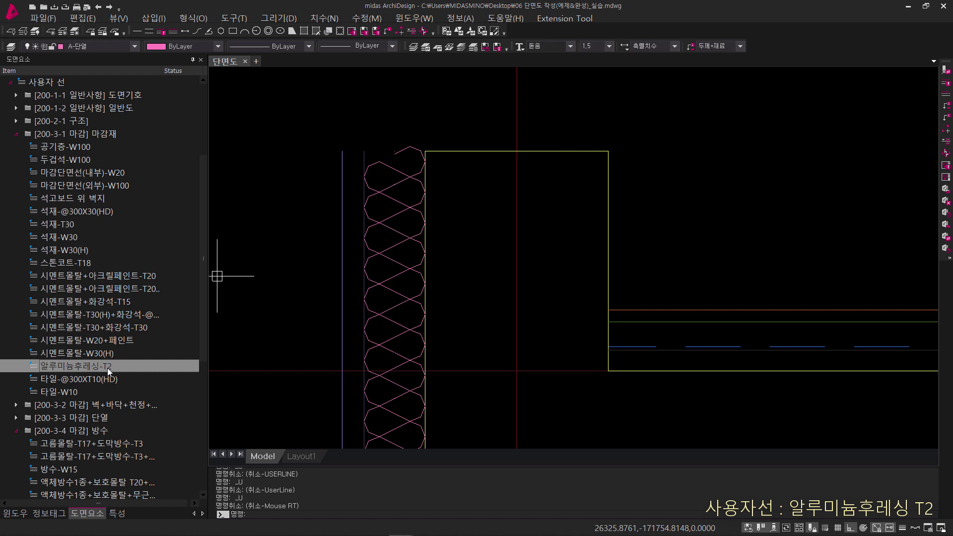
pyautogui.moveTo(107, 368); pyautogui.dragTo(444, 305)
pyautogui.moveTo(444, 305); pyautogui.dragTo(446, 306)
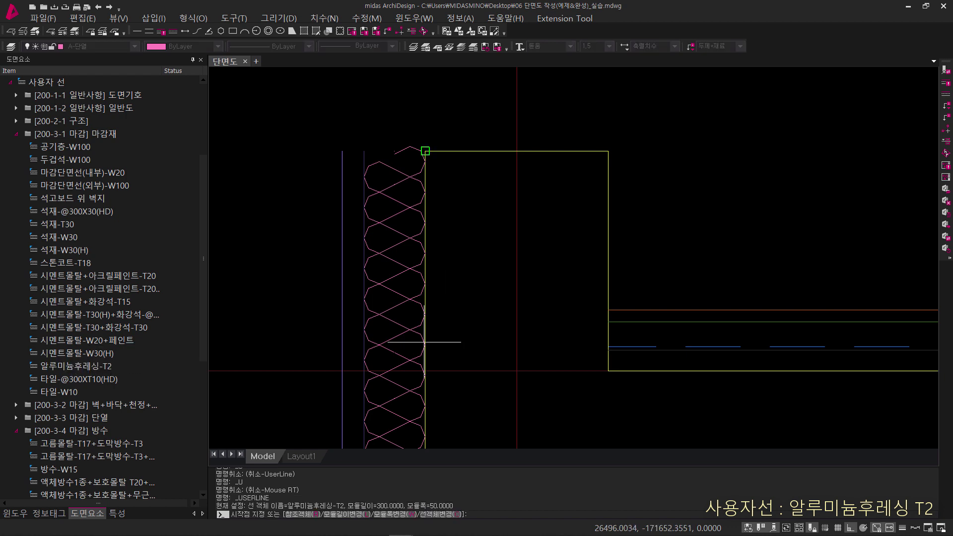
pyautogui.click(339, 515)
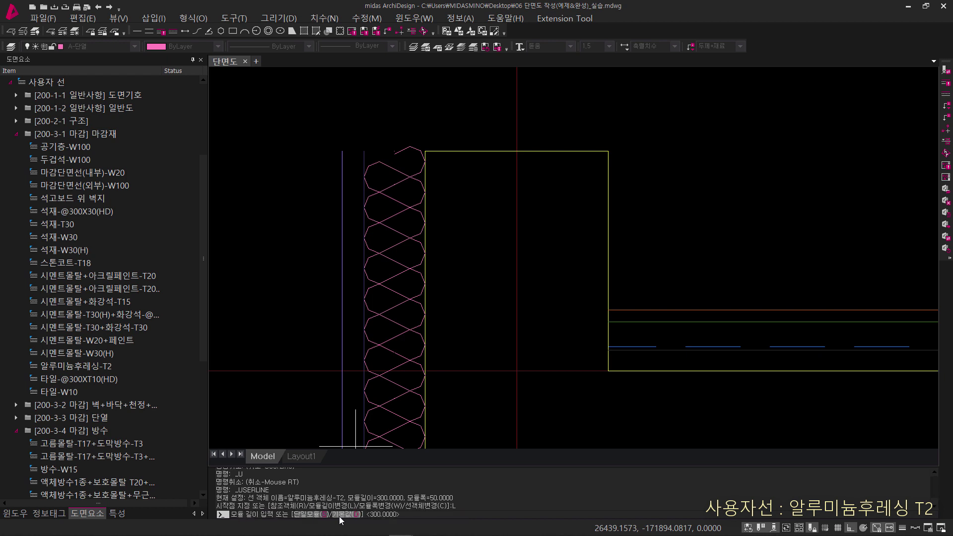
pyautogui.click(308, 514)
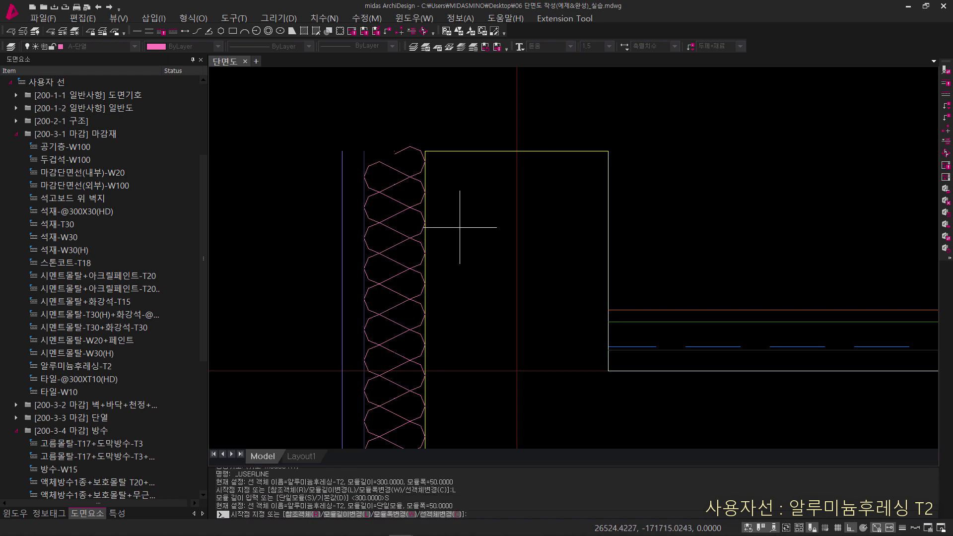
pyautogui.click(342, 152)
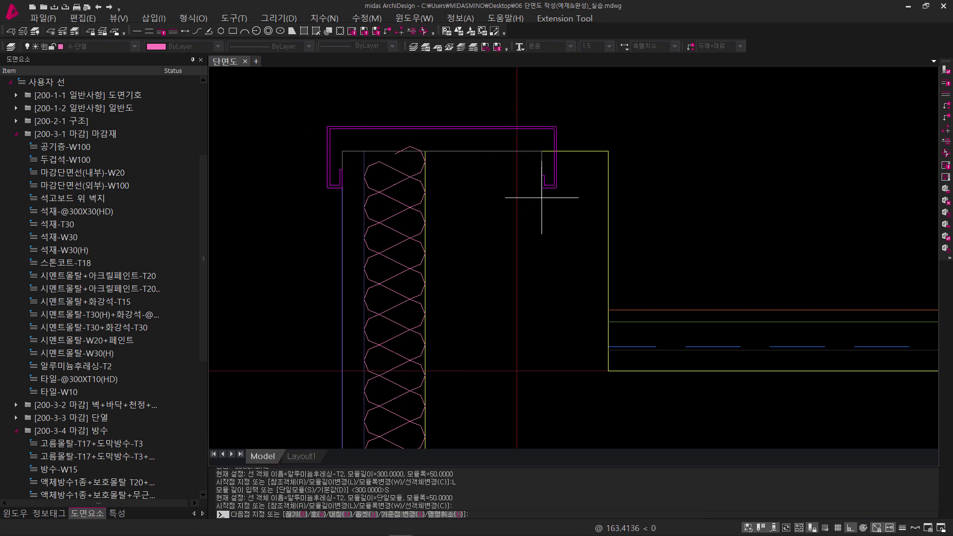
pyautogui.click(608, 152)
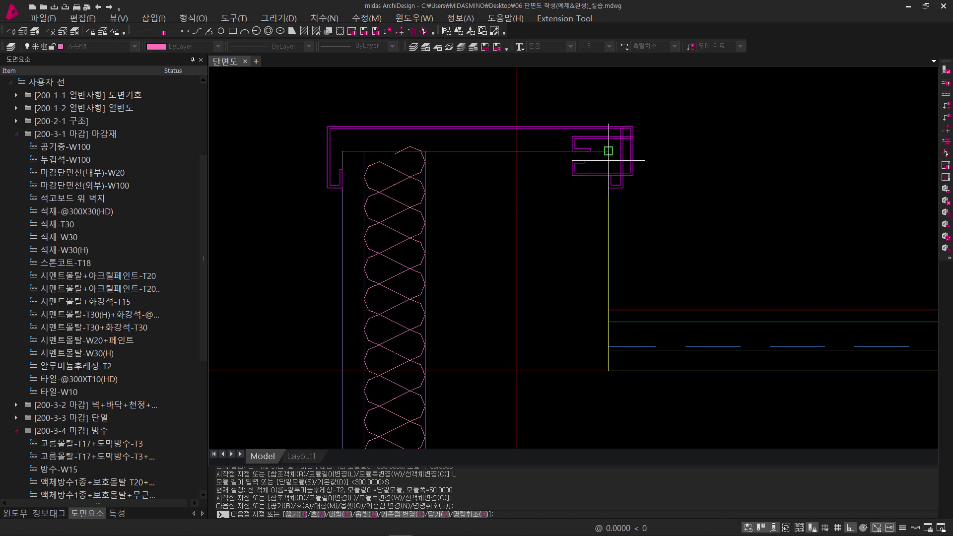
pyautogui.press('Escape')
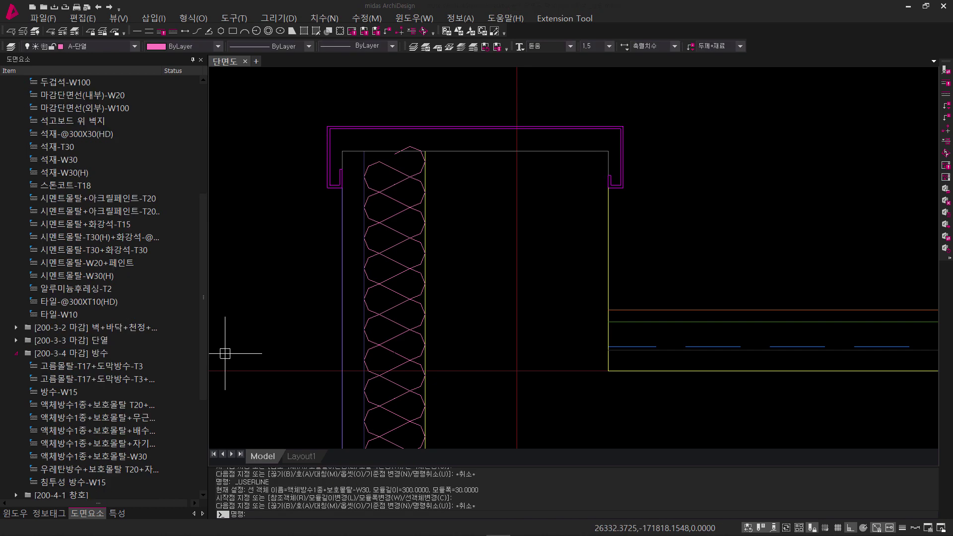
pyautogui.moveTo(451, 357); pyautogui.dragTo(425, 373, button='middle')
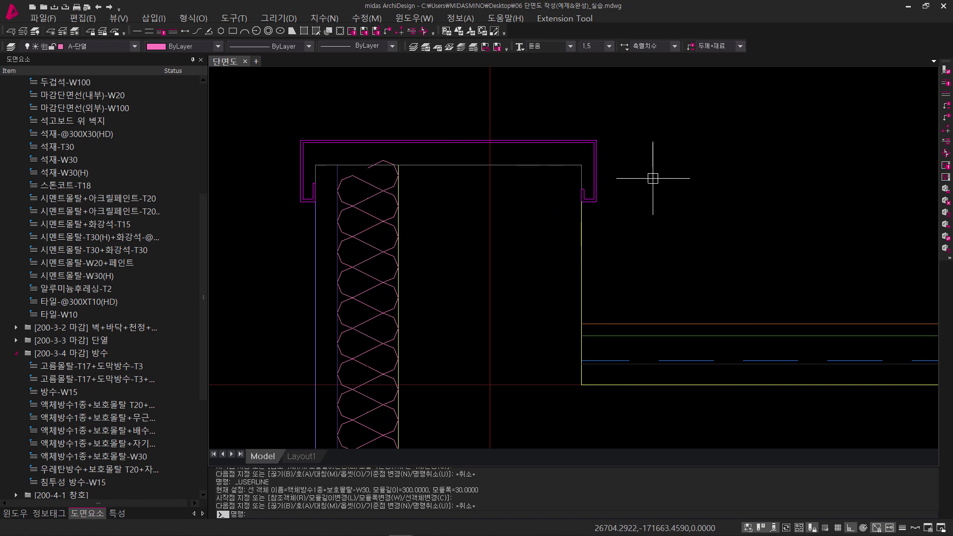
# Stretch the aluminium flashing's roof-side end 8 mm toward the roof, leaving the parapet's inner face line out of the selection.
pyautogui.write('s')
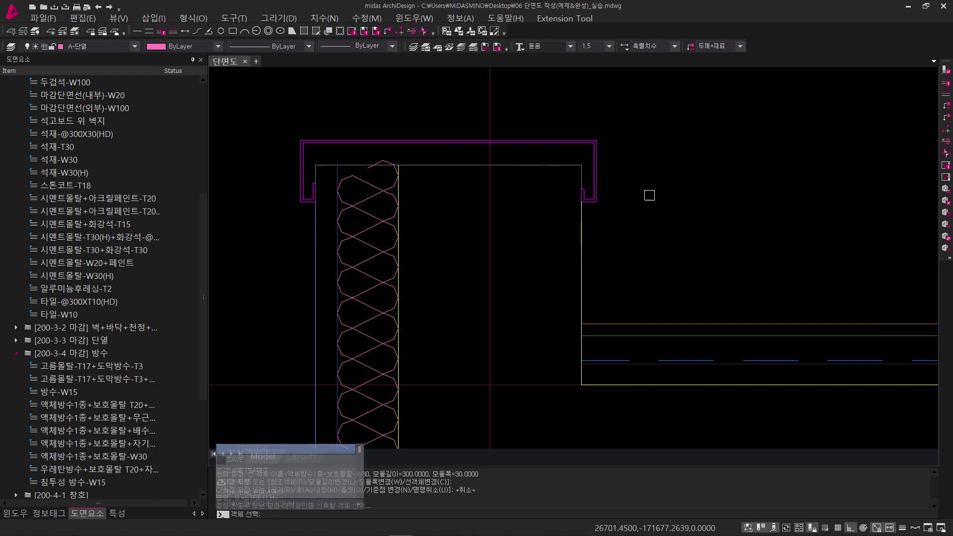
pyautogui.press('Return')
pyautogui.click(646, 245)
pyautogui.click(553, 117)
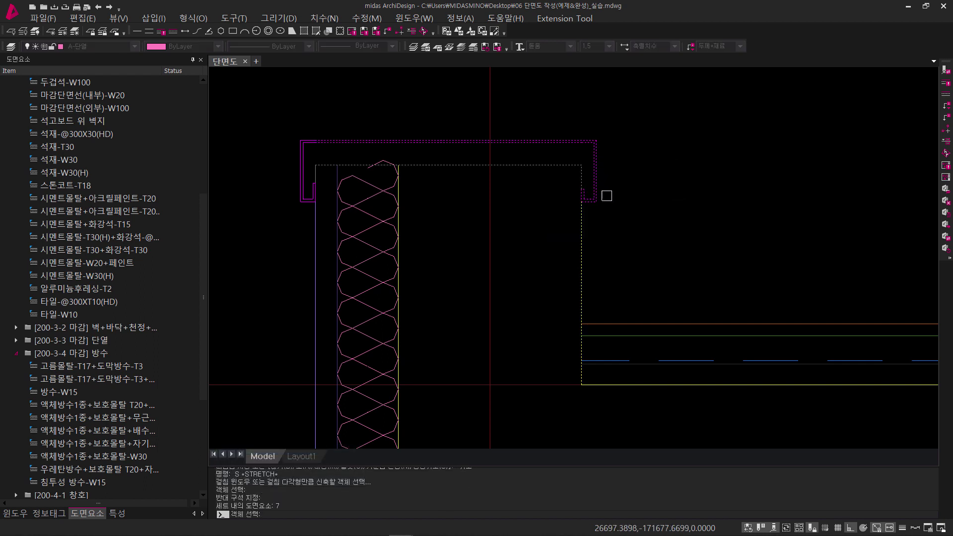
pyautogui.click(646, 277)
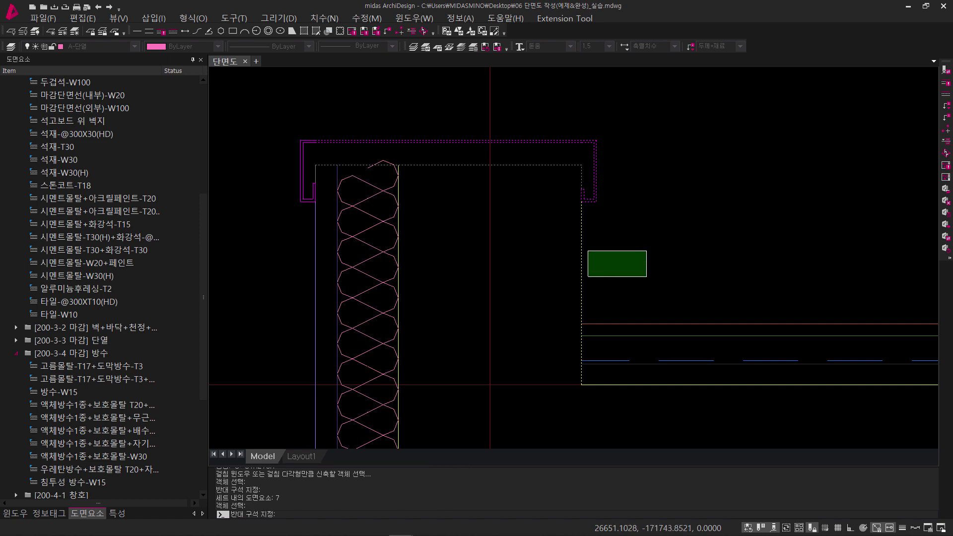
pyautogui.click(536, 243)
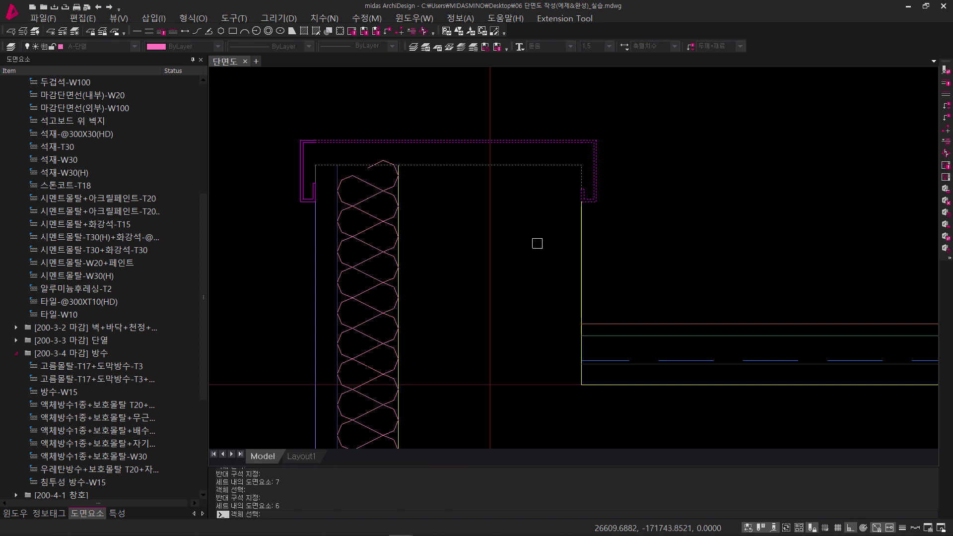
pyautogui.press('Return')
pyautogui.click(650, 189)
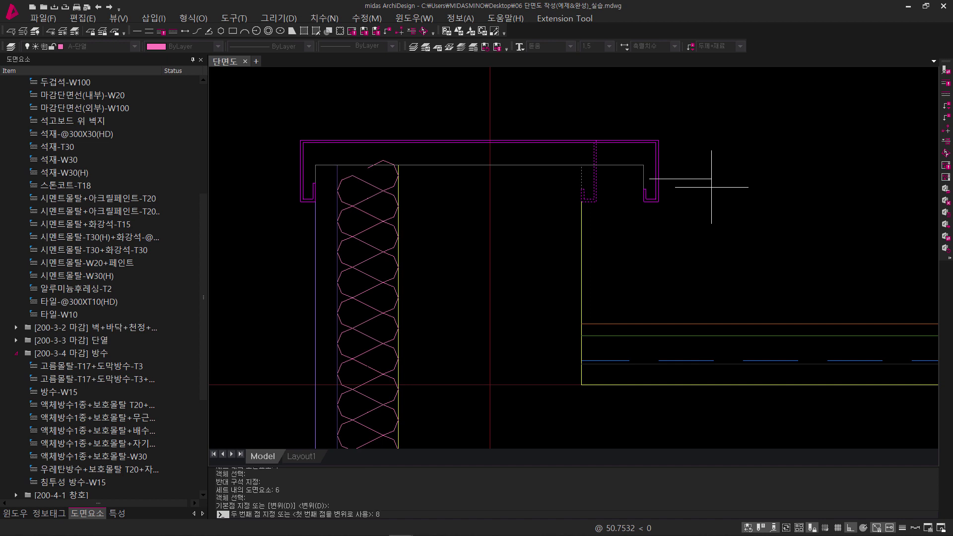
pyautogui.press('Return')
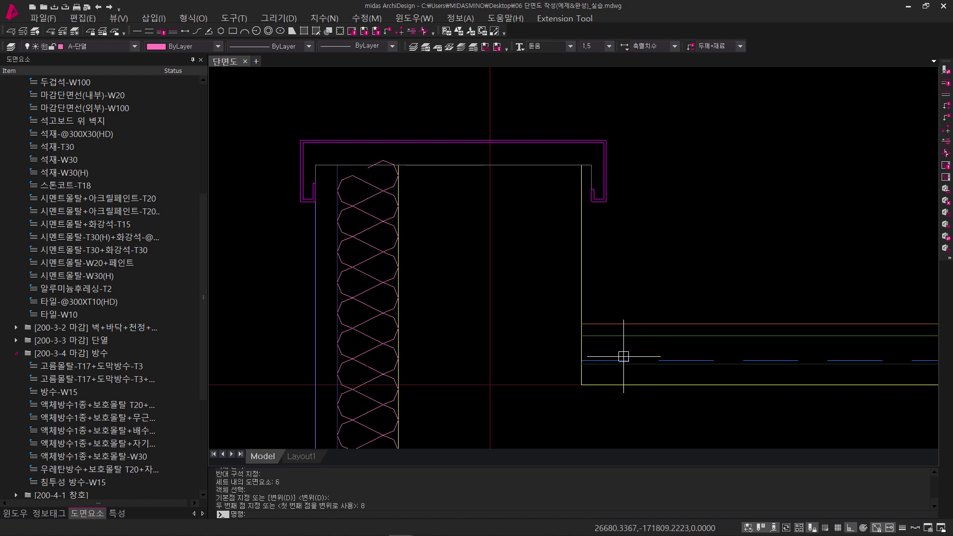
# Draw a 140 mm waterproofing line on layer A-방수 from the flashing's roof-side lip straight down to the slab's dashed waterproofing line.
pyautogui.moveTo(623, 357)
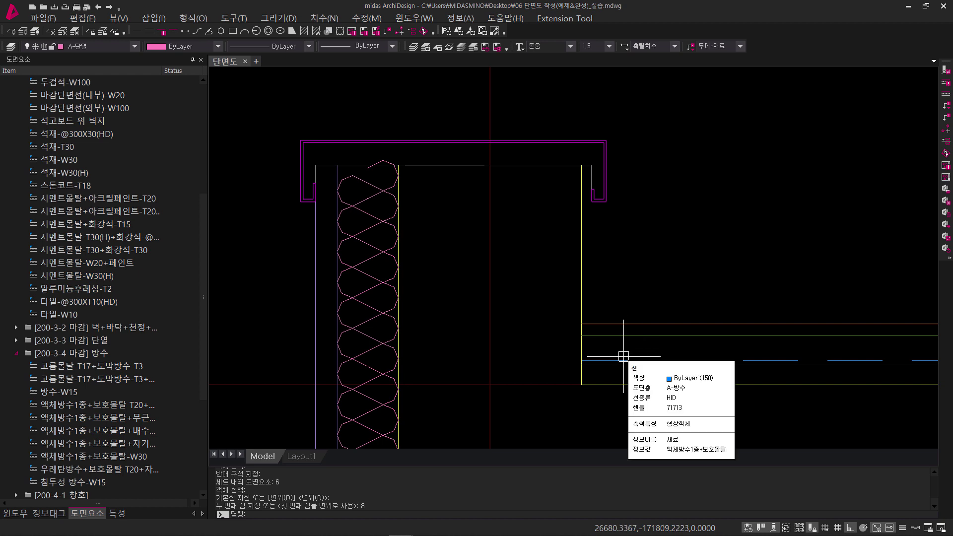
pyautogui.doubleClick(624, 357)
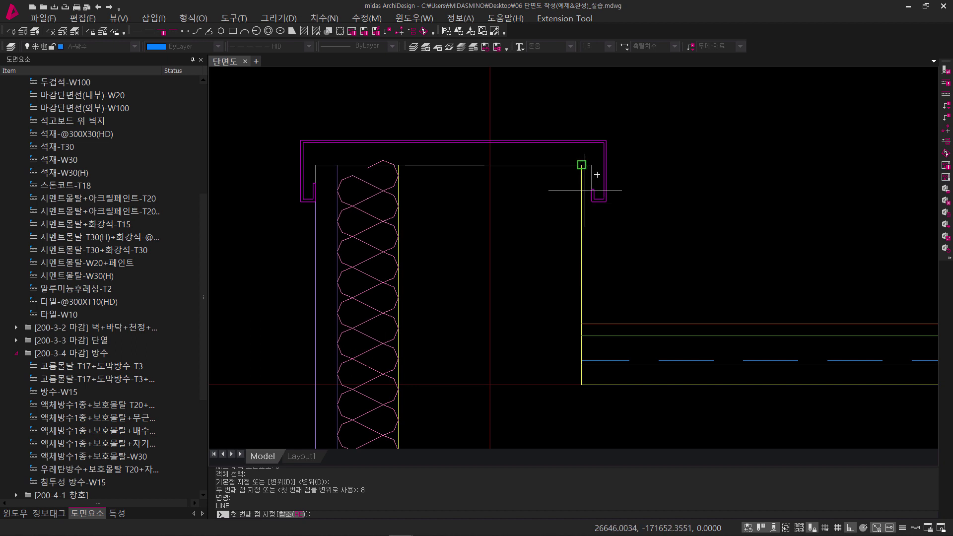
pyautogui.click(591, 189)
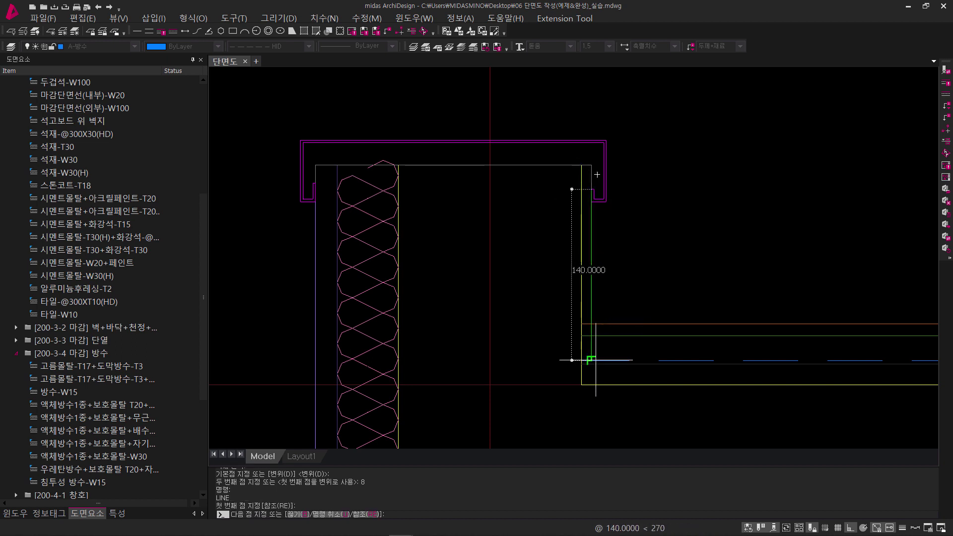
pyautogui.press('Escape')
# Undo the last two stretches.
pyautogui.hotkey('ctrl', 'z')
pyautogui.hotkey('ctrl', 'z')
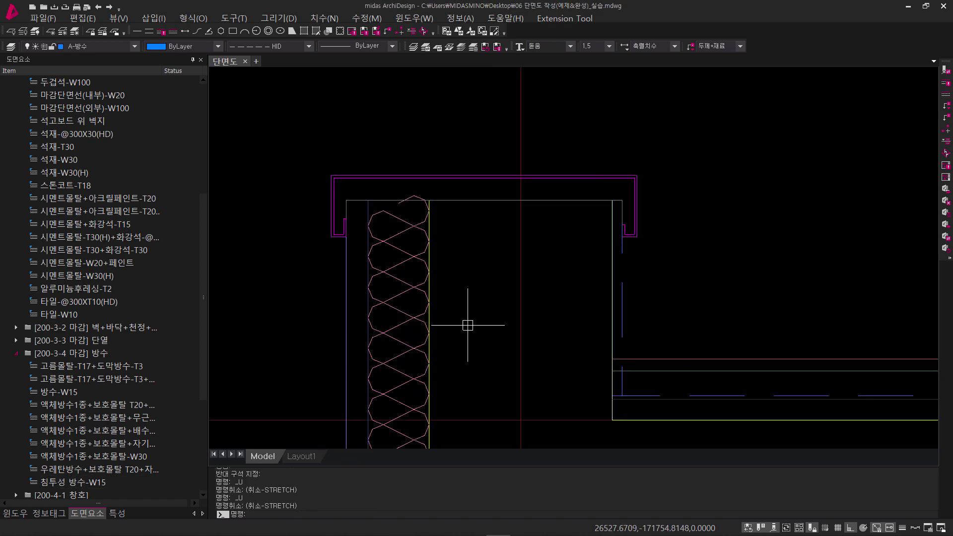
# Stretch the flashing's exterior end 18 mm inward to the insulation's outer face, leaving the exterior finish line out of the selection.
pyautogui.scroll(4, 502, 319)
pyautogui.moveTo(398, 258); pyautogui.dragTo(405, 307, button='middle')
pyautogui.write('S')
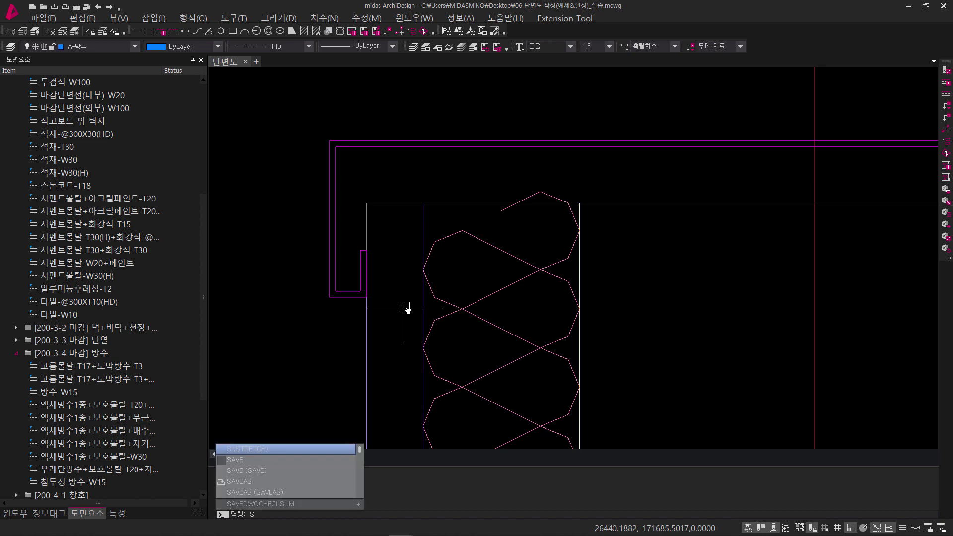
pyautogui.press('Return')
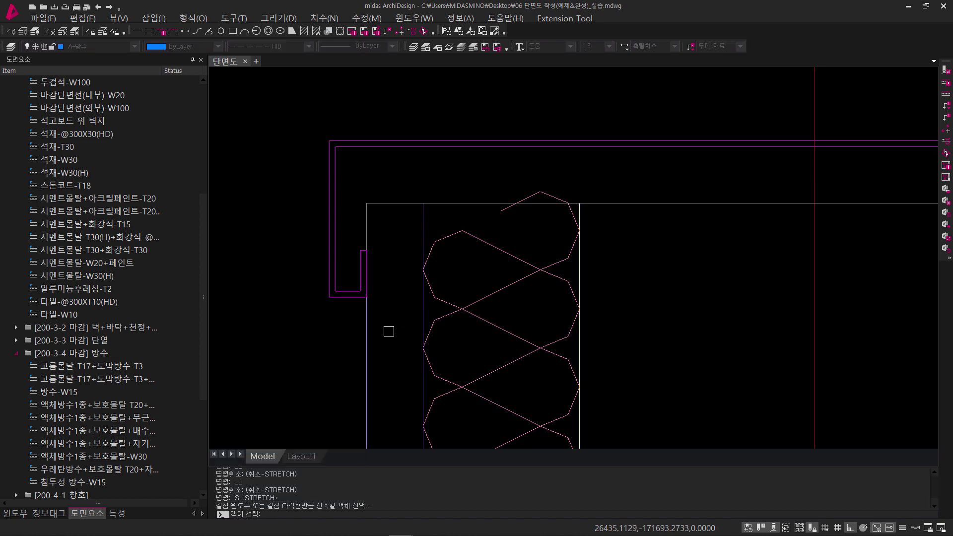
pyautogui.click(402, 317)
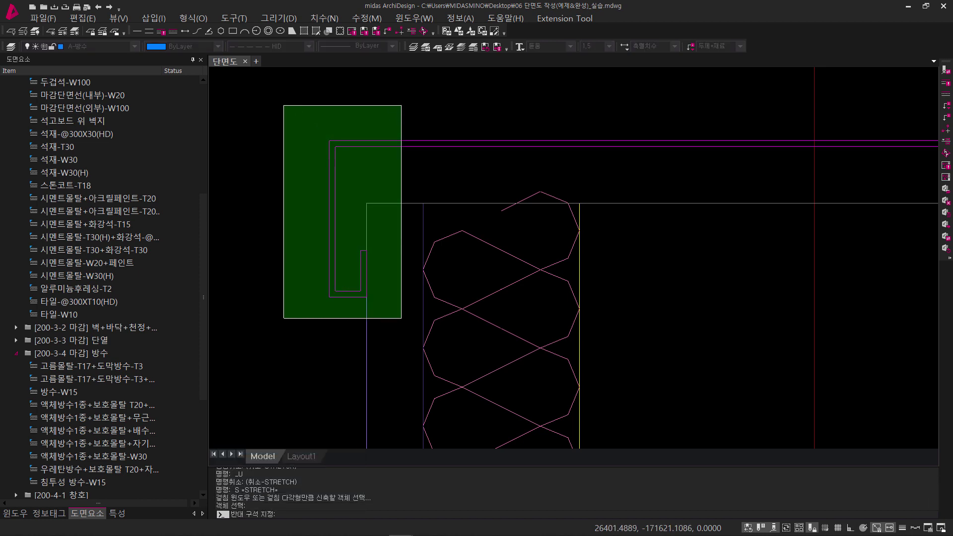
pyautogui.click(283, 105)
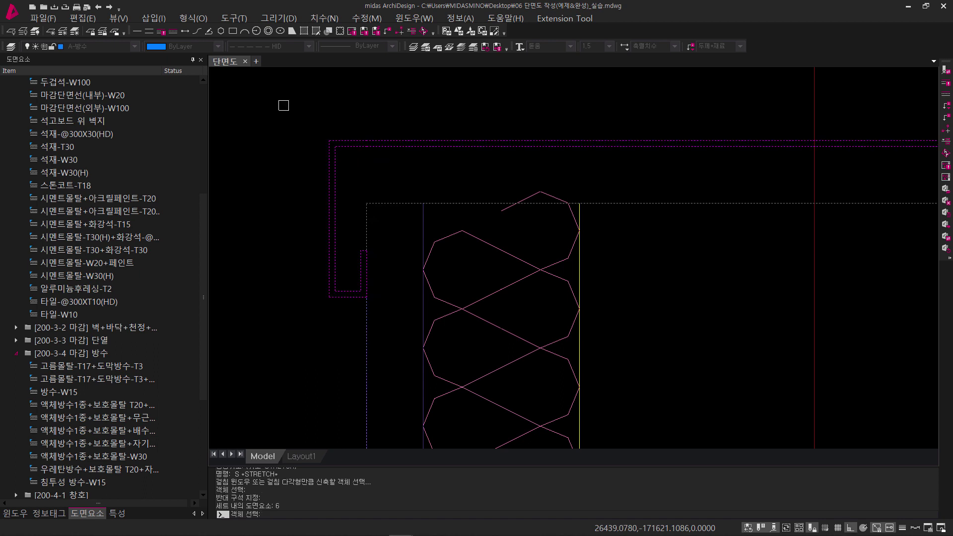
pyautogui.keyDown('shift'); pyautogui.click(394, 364); pyautogui.keyUp('shift')
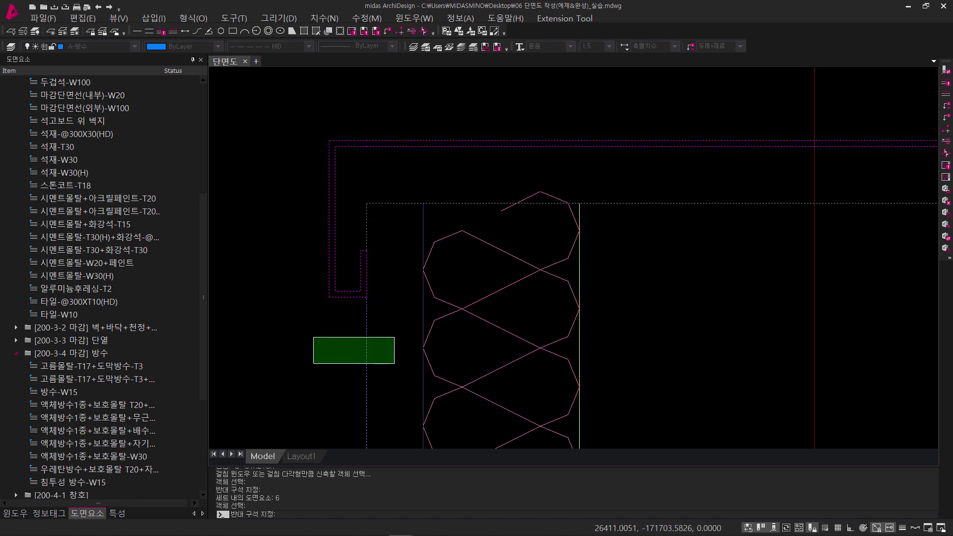
pyautogui.keyDown('shift'); pyautogui.click(310, 337); pyautogui.keyUp('shift')
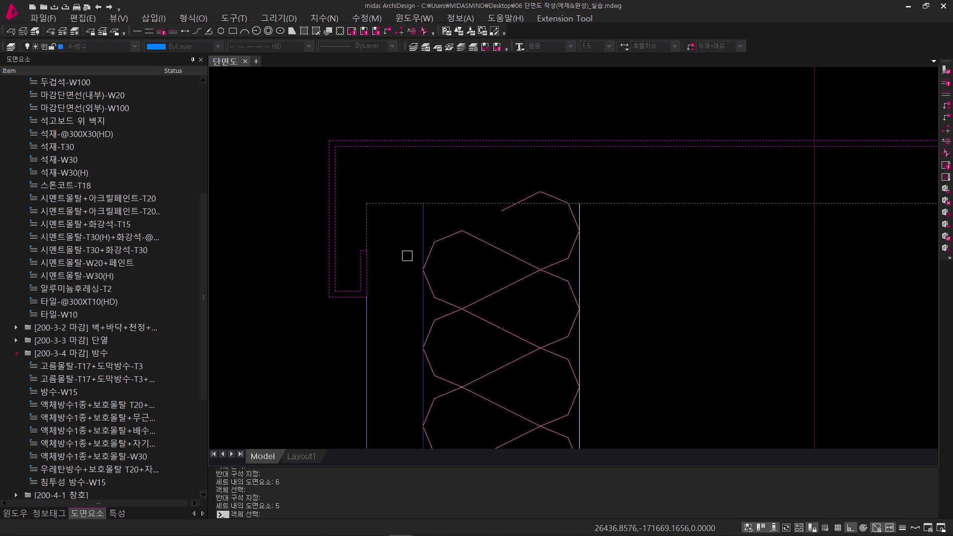
pyautogui.press('Return')
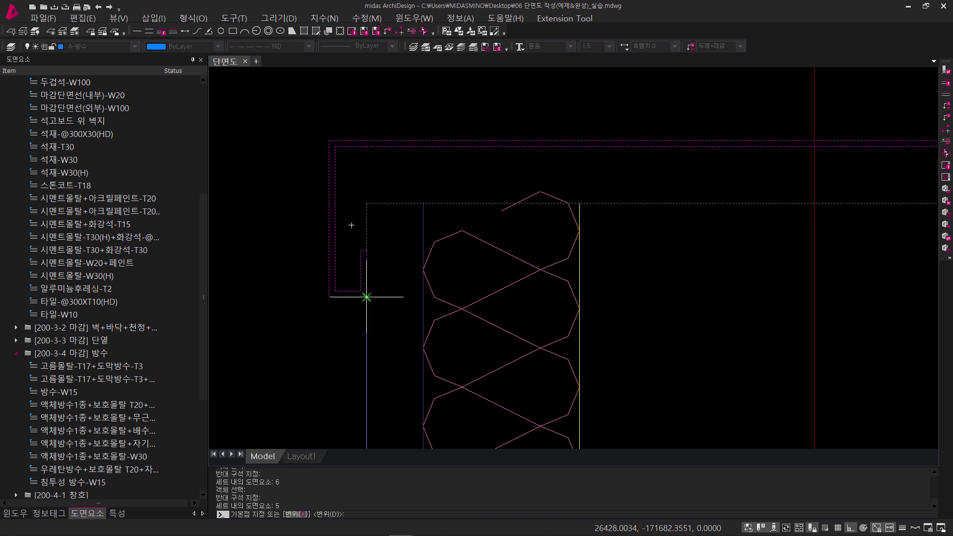
pyautogui.click(367, 297)
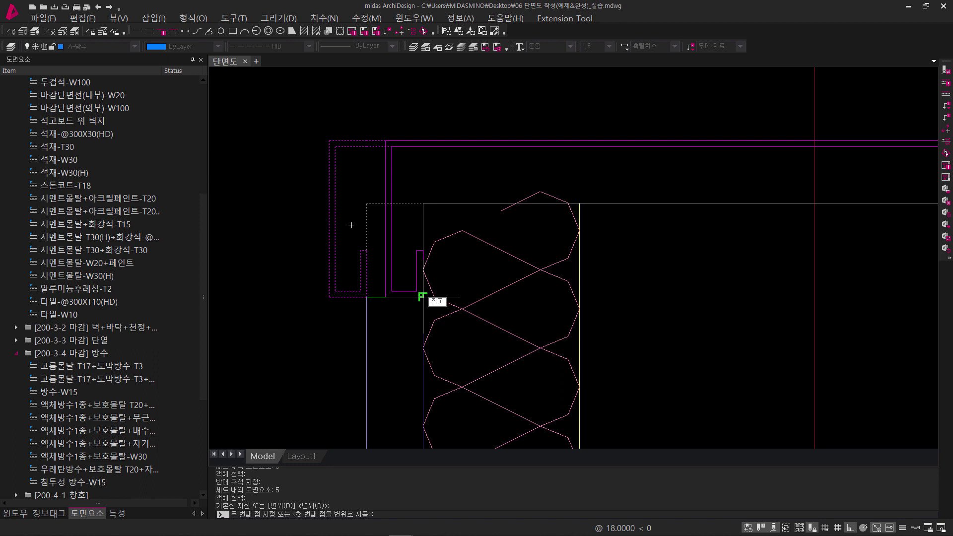
pyautogui.click(422, 296)
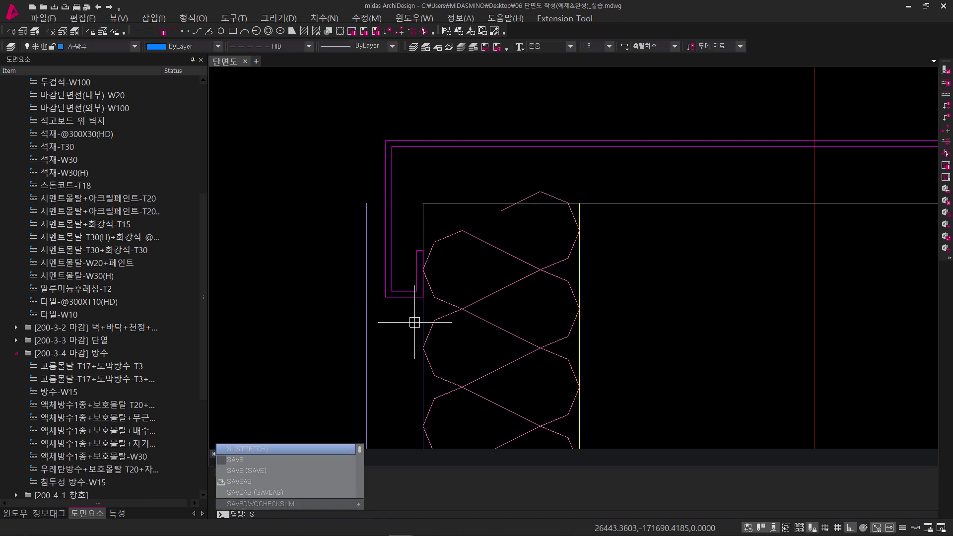
# Stretch the flashing's outer vertical leg outward so that its inner edge aligns with the exterior finish line.
pyautogui.press('Return')
pyautogui.click(408, 327)
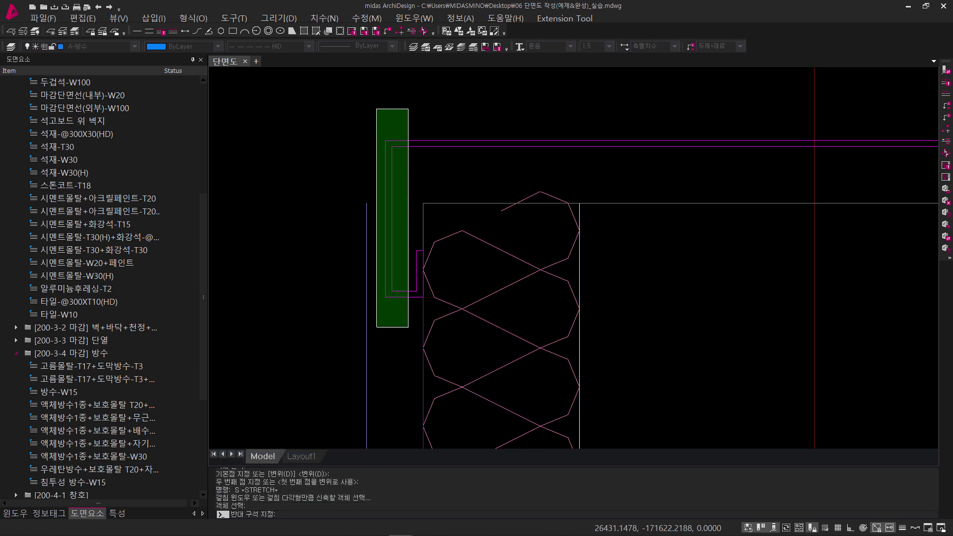
pyautogui.click(377, 108)
pyautogui.press('Return')
pyautogui.click(391, 291)
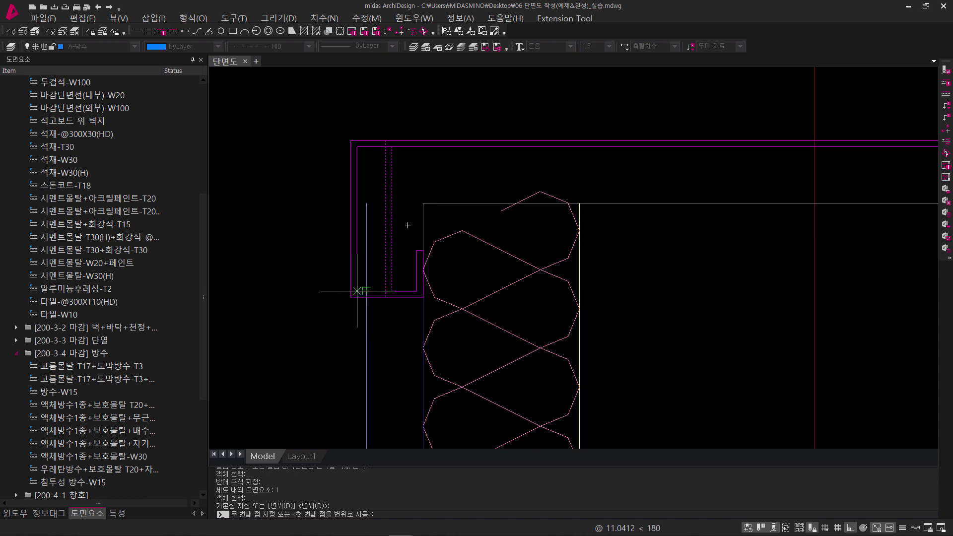
pyautogui.press('Escape')
pyautogui.press('Escape')
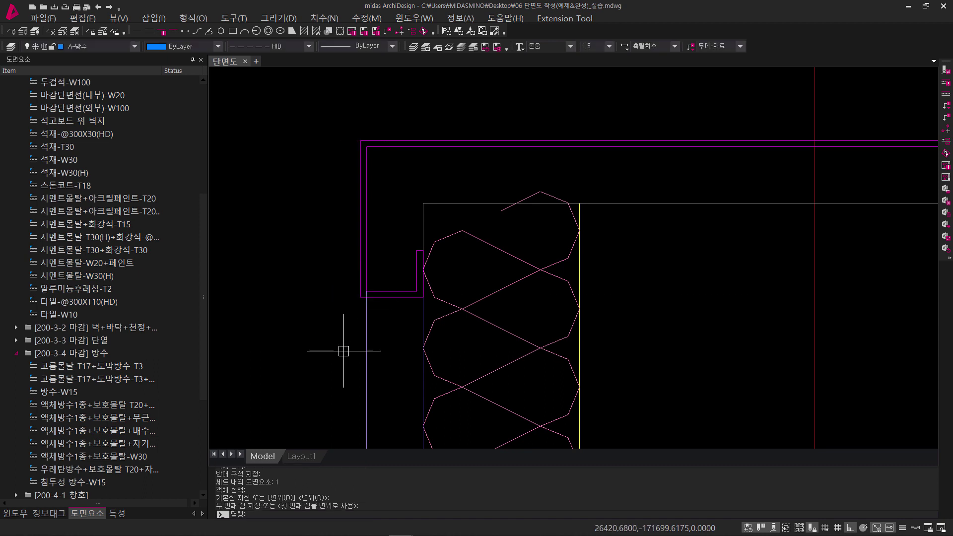
# Trim the exterior finish line inside the flashing, using the flashing as the cutting boundary.
pyautogui.scroll(3, 368, 297)
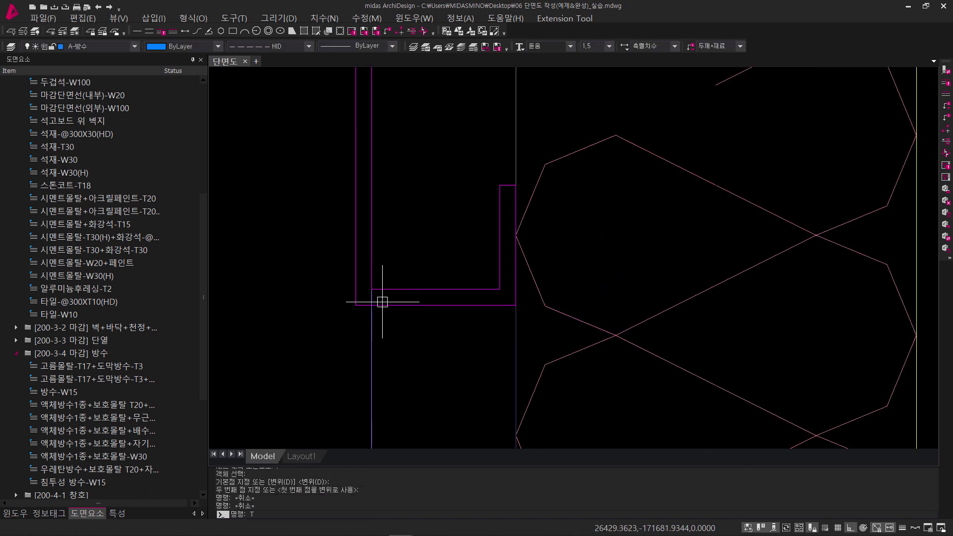
pyautogui.write('tr')
pyautogui.press('Return')
pyautogui.click(383, 302)
pyautogui.press('Return')
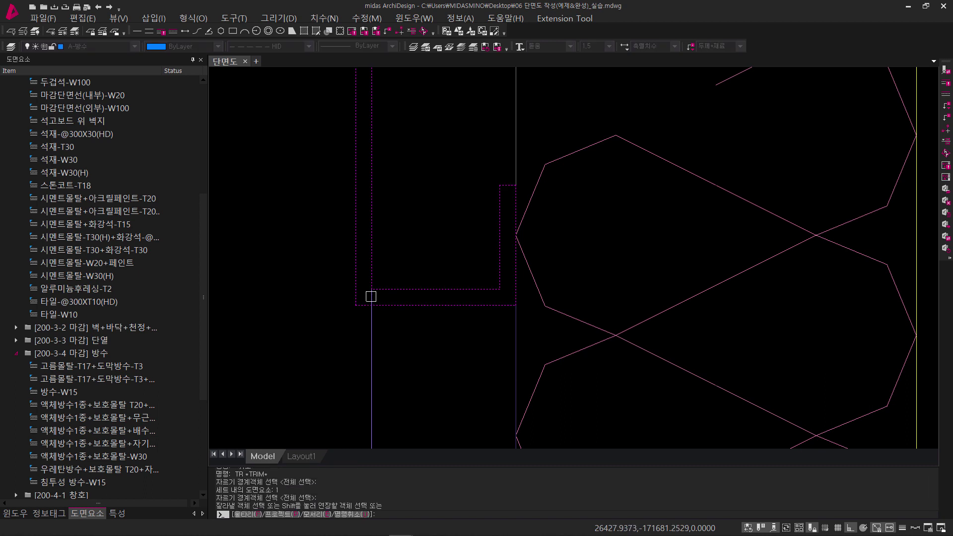
pyautogui.press('Escape')
# Examine the other parapets across the section, from the main roof's far end to the lower roof's edge.
pyautogui.scroll(-5, 401, 312)
pyautogui.scroll(-2, 497, 341)
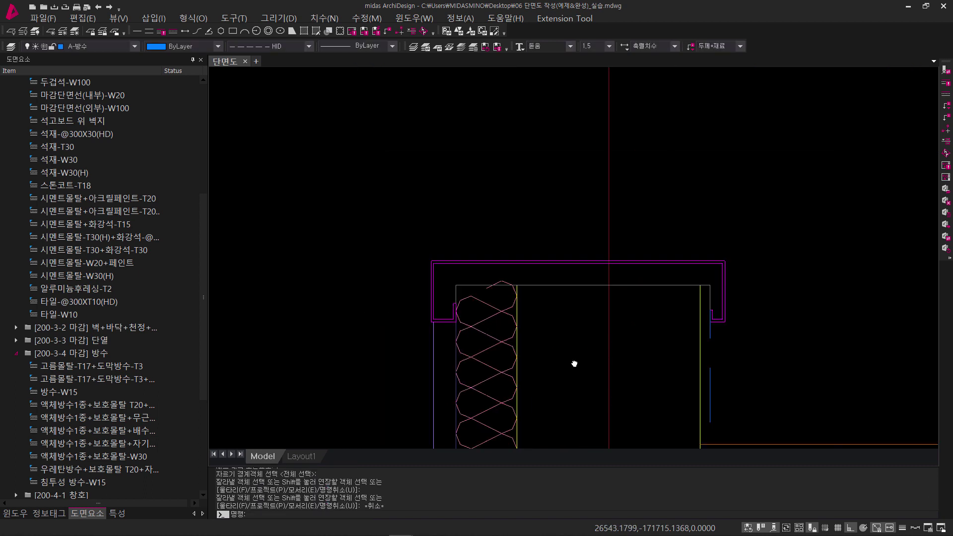
pyautogui.moveTo(574, 365)
pyautogui.mouseDown(button='middle')
pyautogui.moveTo(489, 272)
pyautogui.moveTo(511, 268)
pyautogui.mouseUp(button='middle')
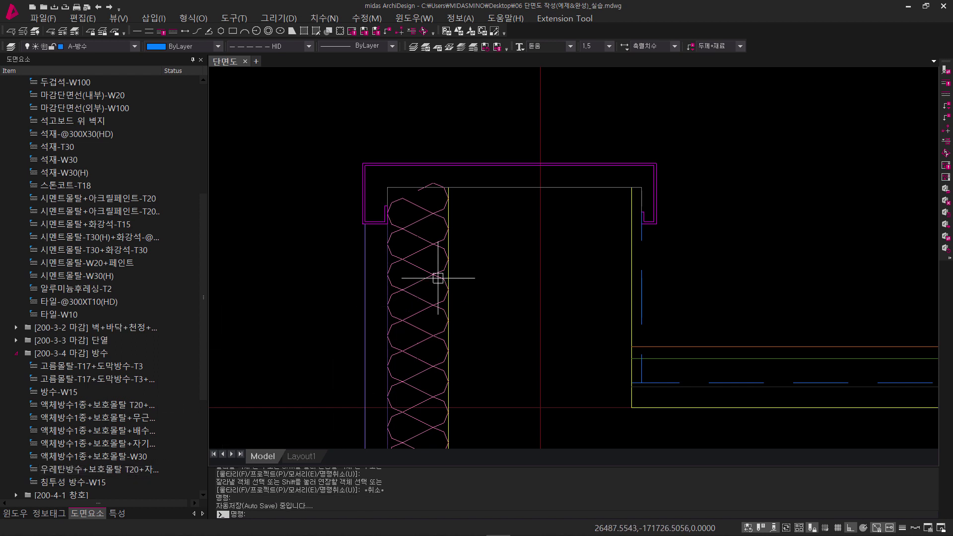
pyautogui.scroll(-5, 585, 349)
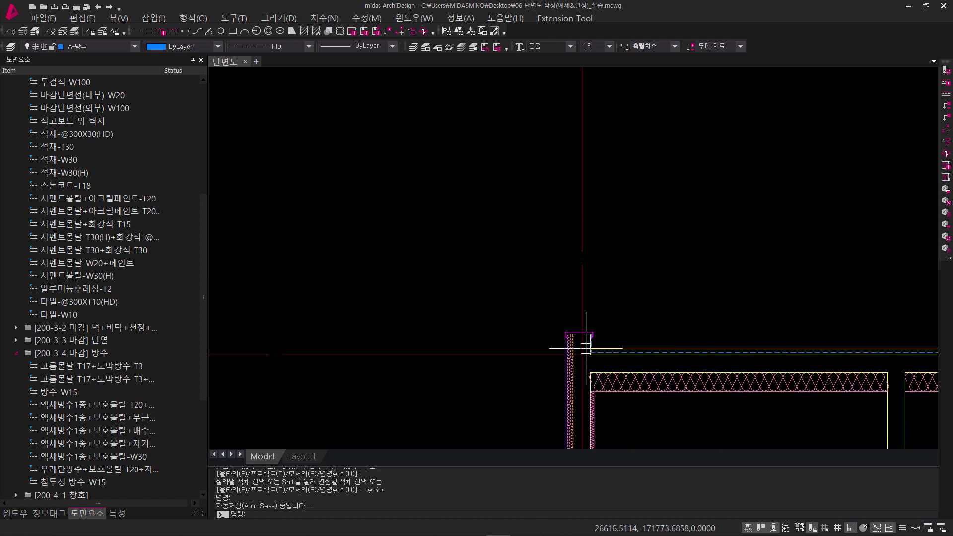
pyautogui.moveTo(758, 375); pyautogui.dragTo(239, 292, button='middle')
pyautogui.moveTo(813, 298); pyautogui.dragTo(631, 261, button='middle')
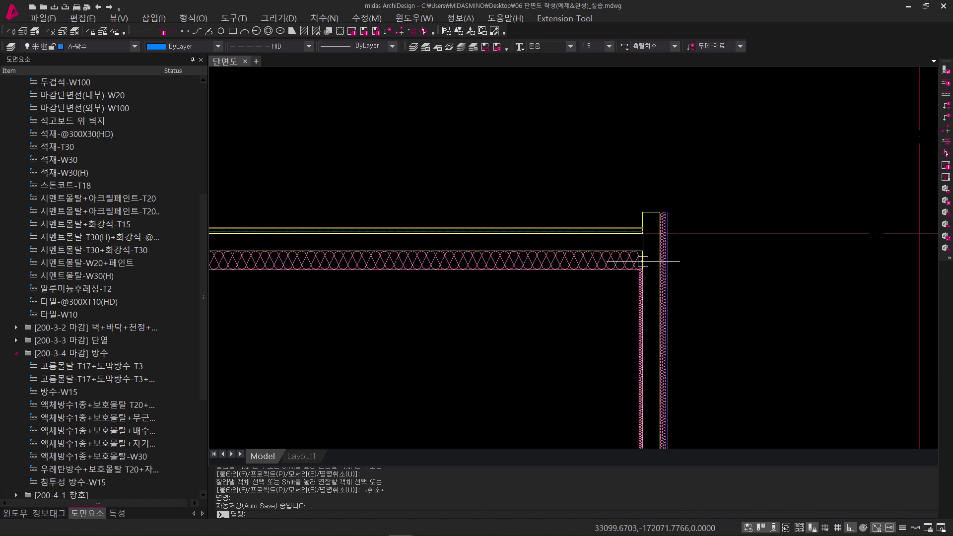
pyautogui.moveTo(683, 334); pyautogui.dragTo(602, 261, button='middle')
pyautogui.scroll(-1, 589, 283)
pyautogui.moveTo(628, 318); pyautogui.dragTo(516, 254, button='middle')
pyautogui.scroll(1, 667, 364)
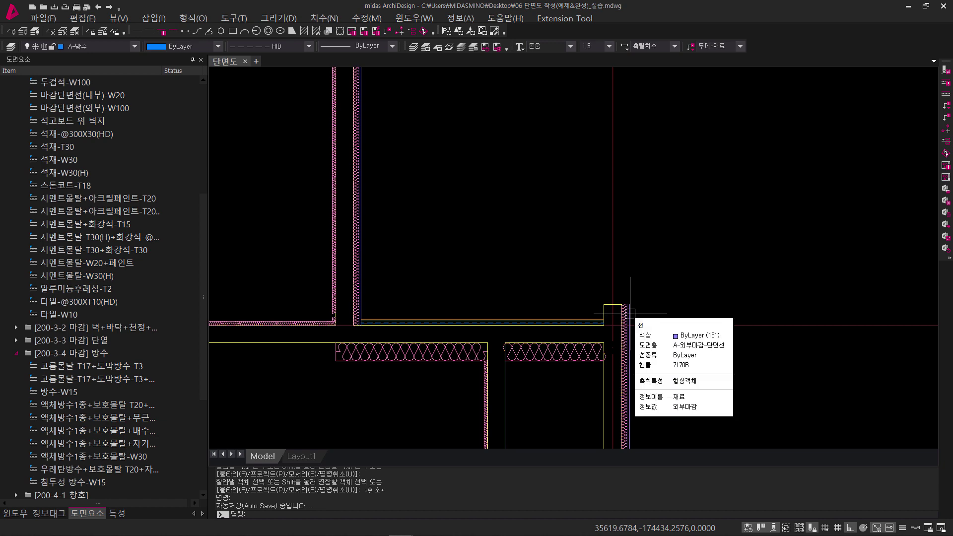
pyautogui.moveTo(630, 313); pyautogui.dragTo(651, 342, button='middle')
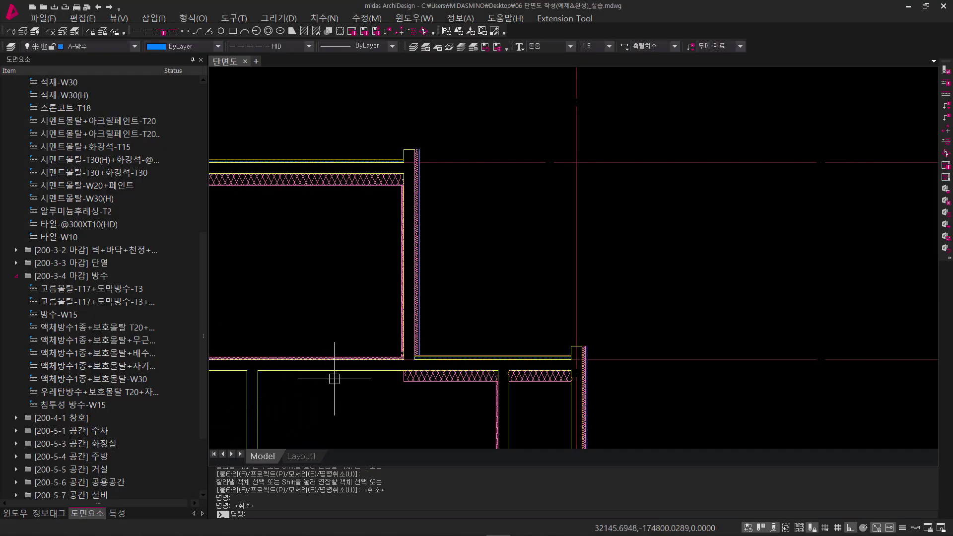
# Draw a 130 mm vertical waterproofing upturn at the lower roof's wall corner, offset 20 mm from the wall face at the waterproofing level.
pyautogui.moveTo(330, 379); pyautogui.dragTo(395, 360, button='middle')
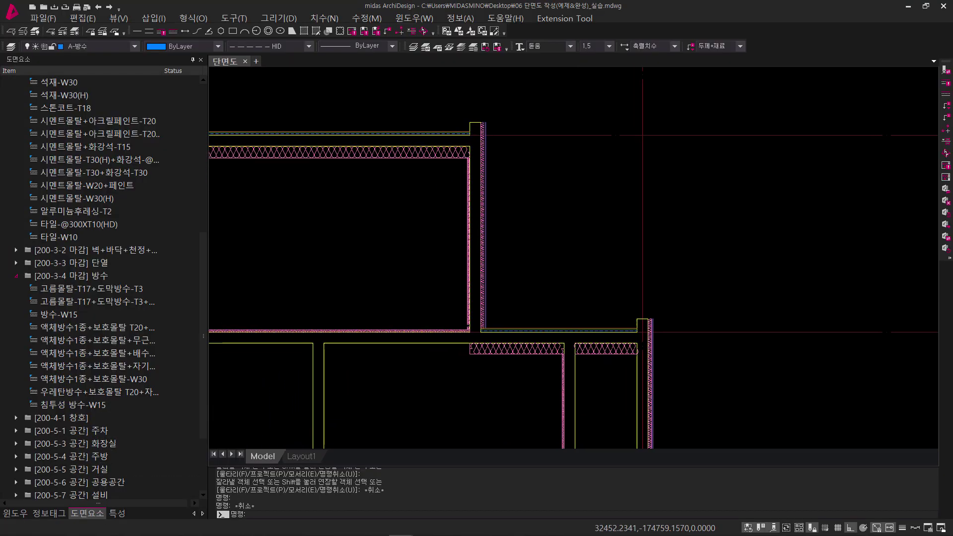
pyautogui.scroll(6, 506, 344)
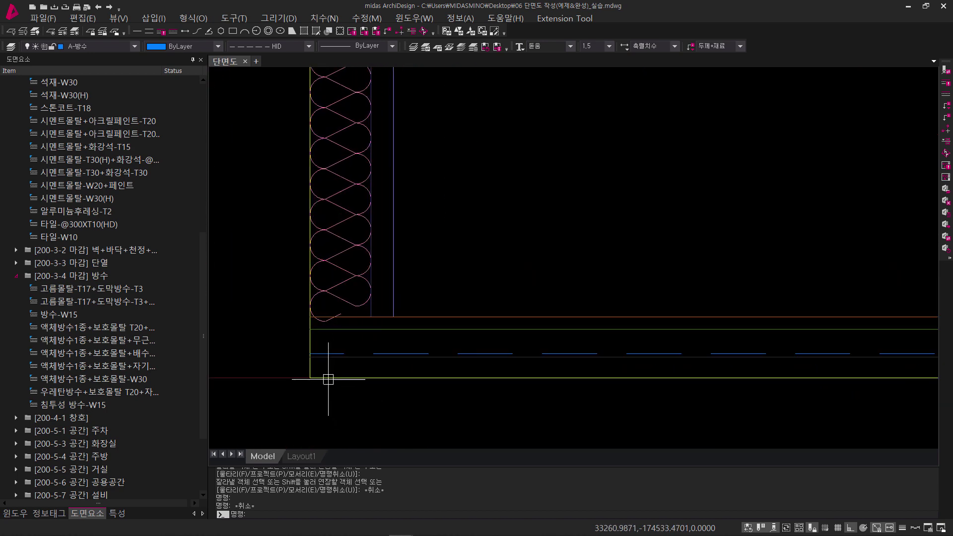
pyautogui.moveTo(357, 391); pyautogui.dragTo(364, 426, button='middle')
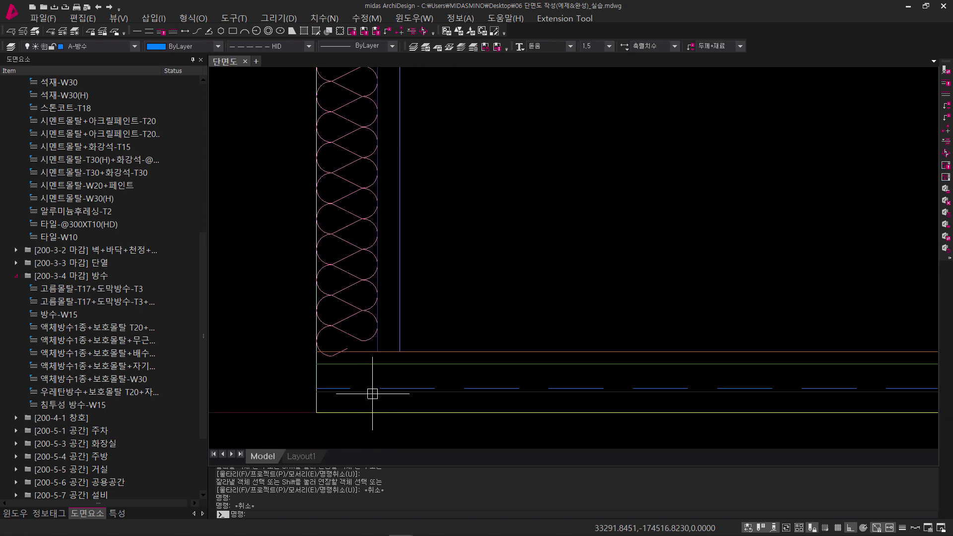
pyautogui.write('l')
pyautogui.press('Return')
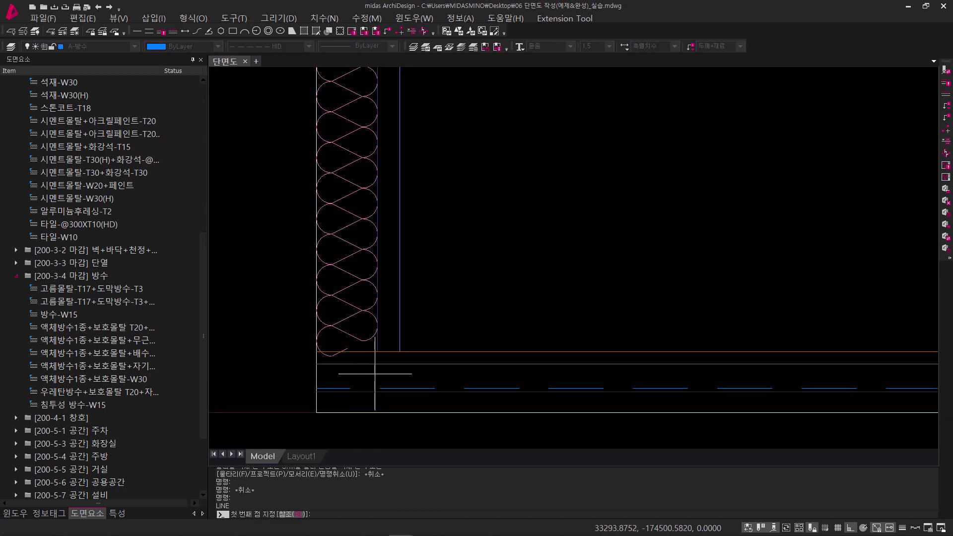
pyautogui.click(316, 387)
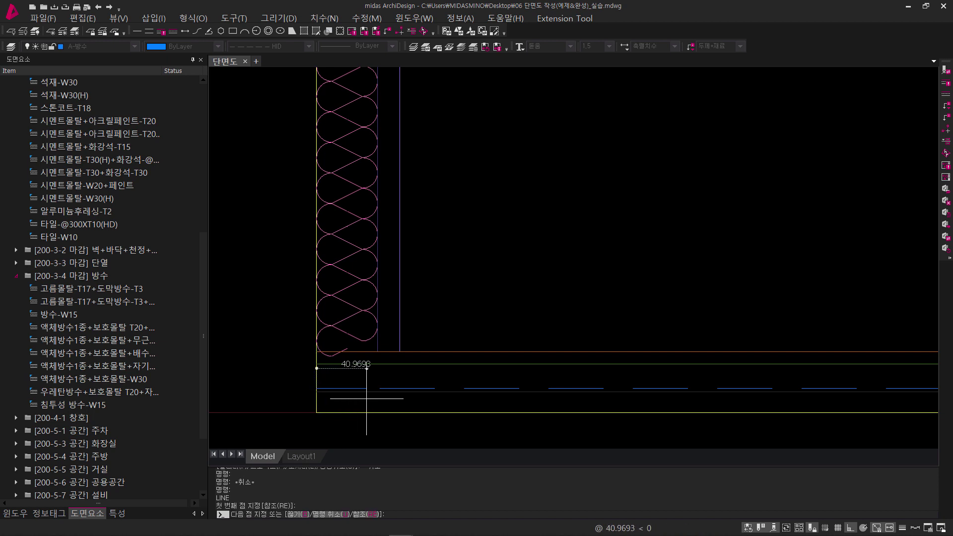
pyautogui.press('Return')
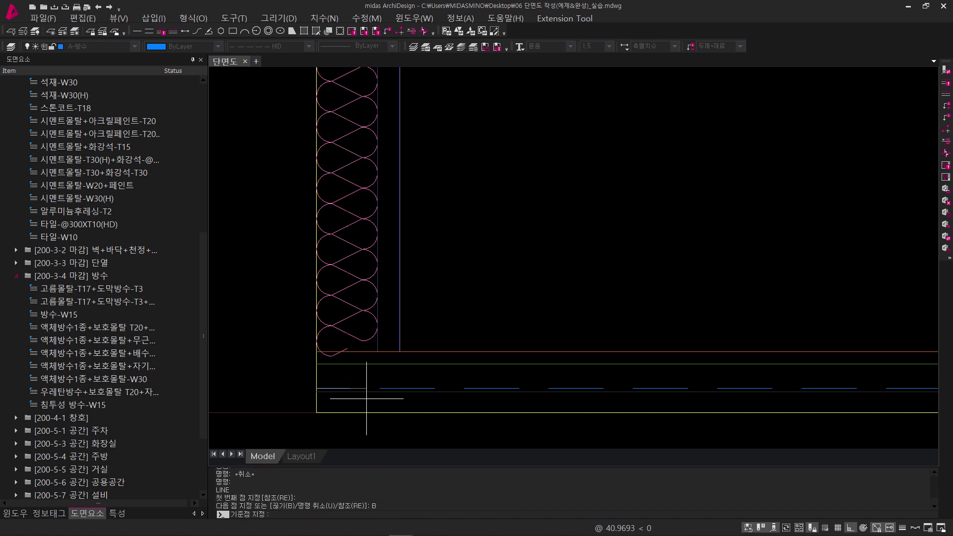
pyautogui.press('Return')
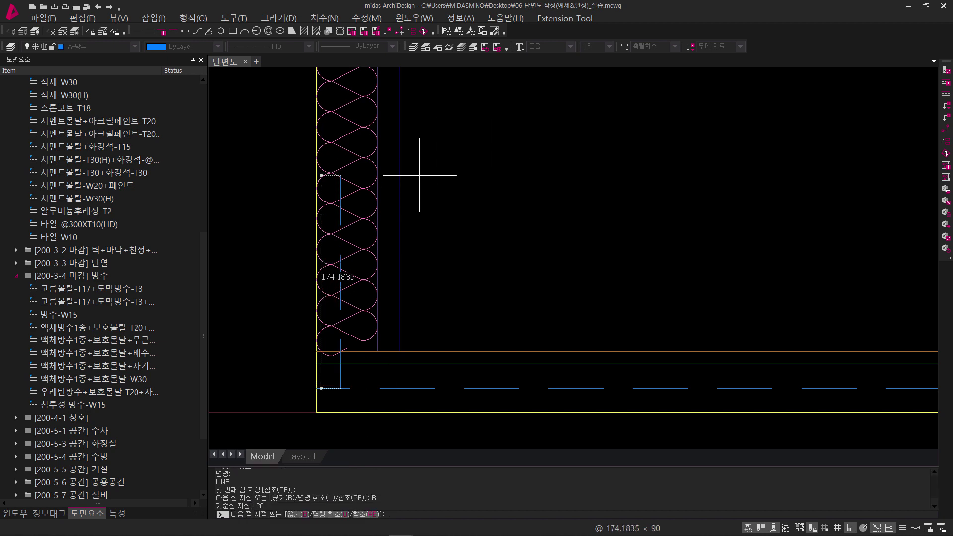
pyautogui.write('130')
pyautogui.press('Return')
pyautogui.press('Return')
# Fillet the vertical upturn with the lower roof's dashed waterproofing line at radius 0.
pyautogui.write('f')
pyautogui.press('Return')
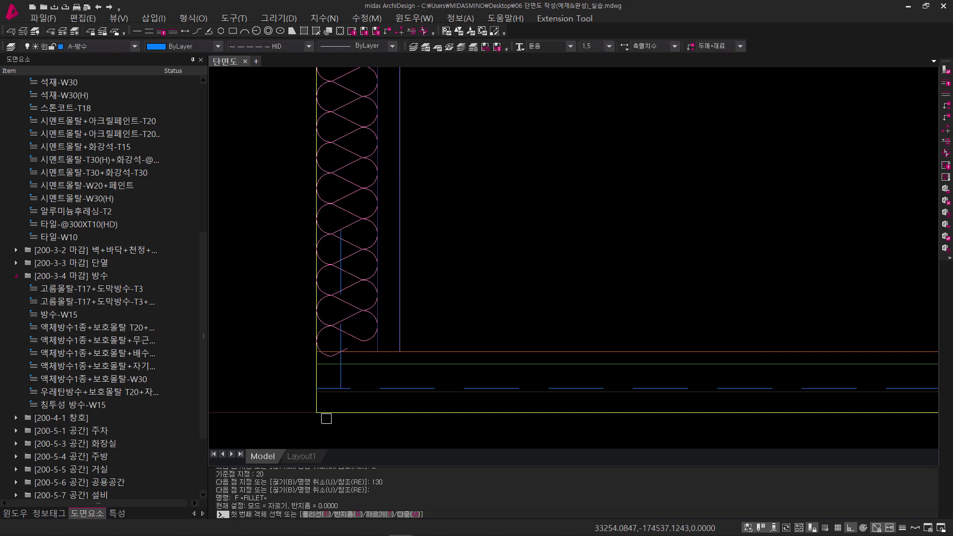
pyautogui.click(340, 373)
pyautogui.click(379, 385)
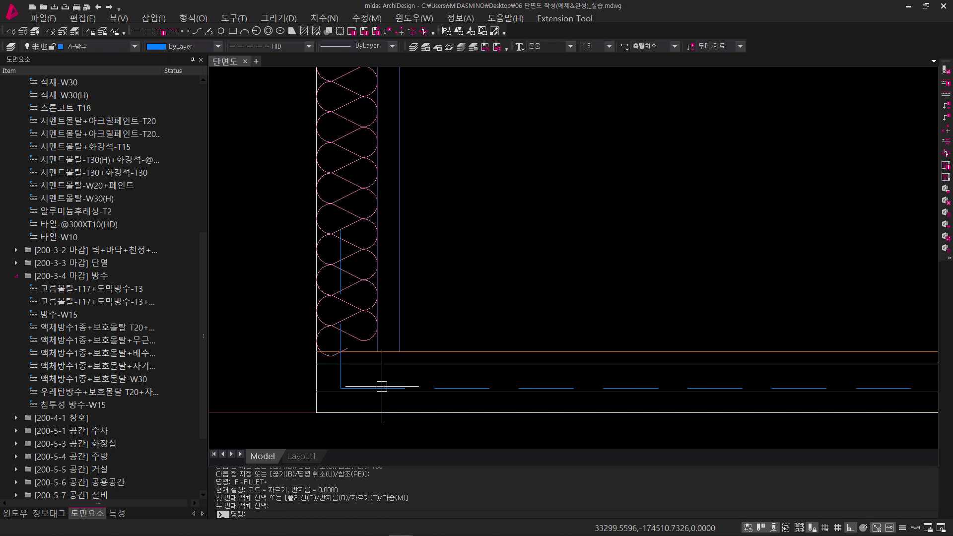
pyautogui.scroll(2, 340, 389)
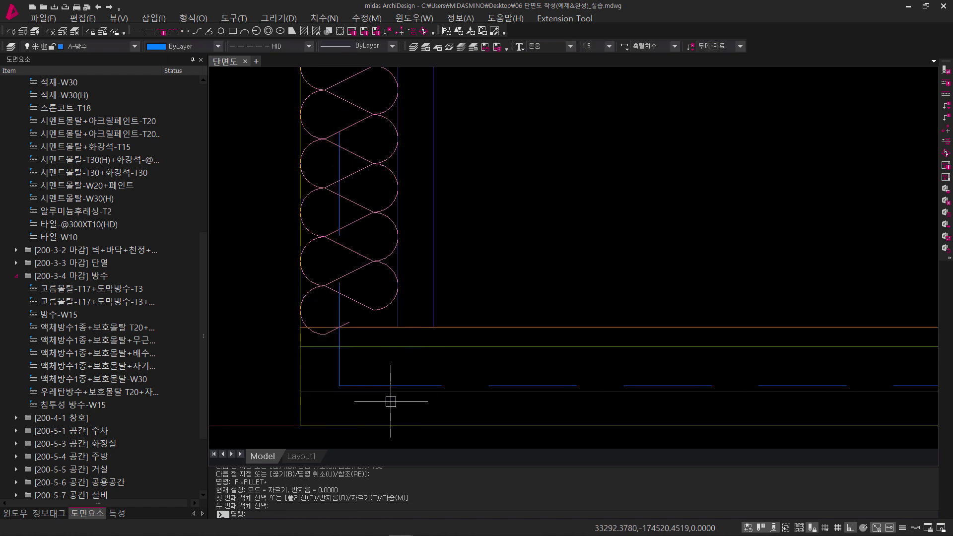
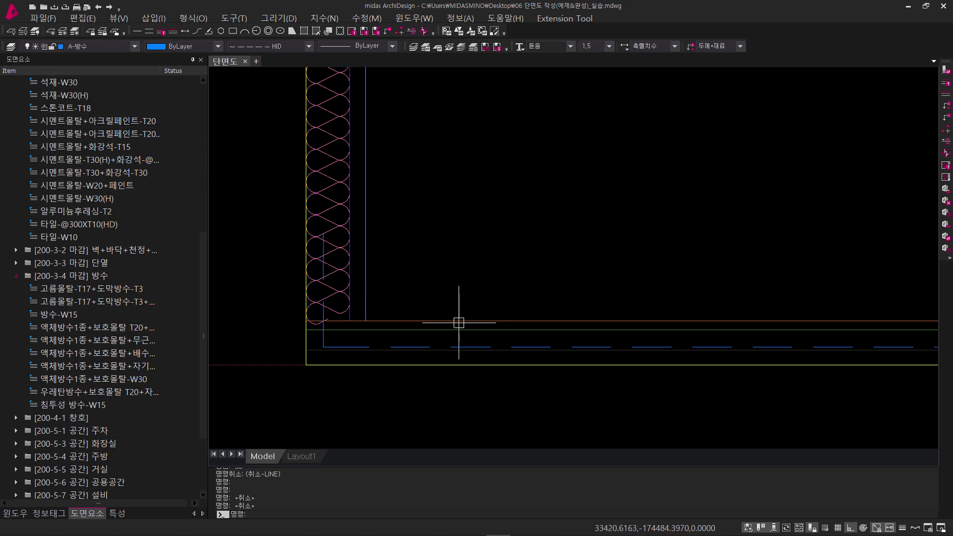
# Make the layer of the lower roof's top finish line, A-내부(바닥)마감, the current layer.
pyautogui.click(460, 319)
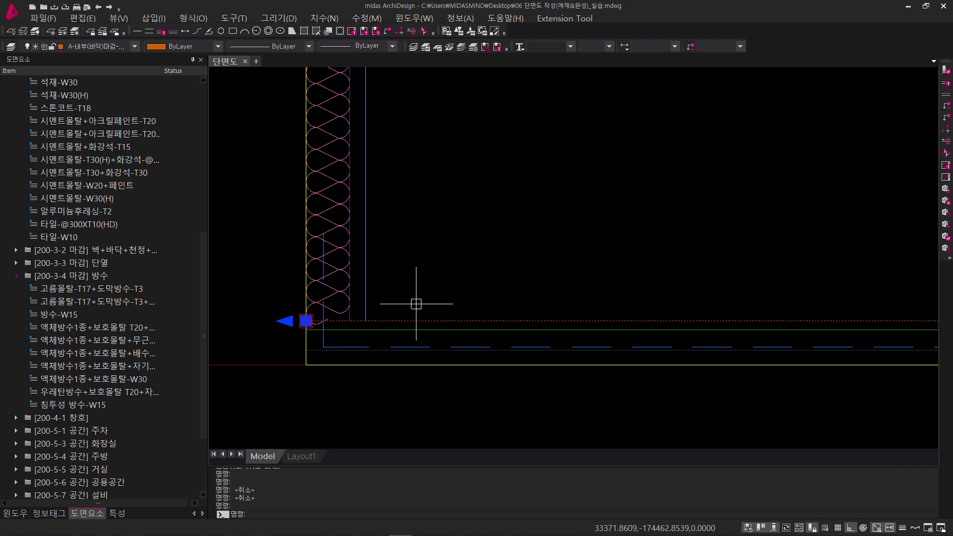
pyautogui.press('Escape')
pyautogui.press('space')
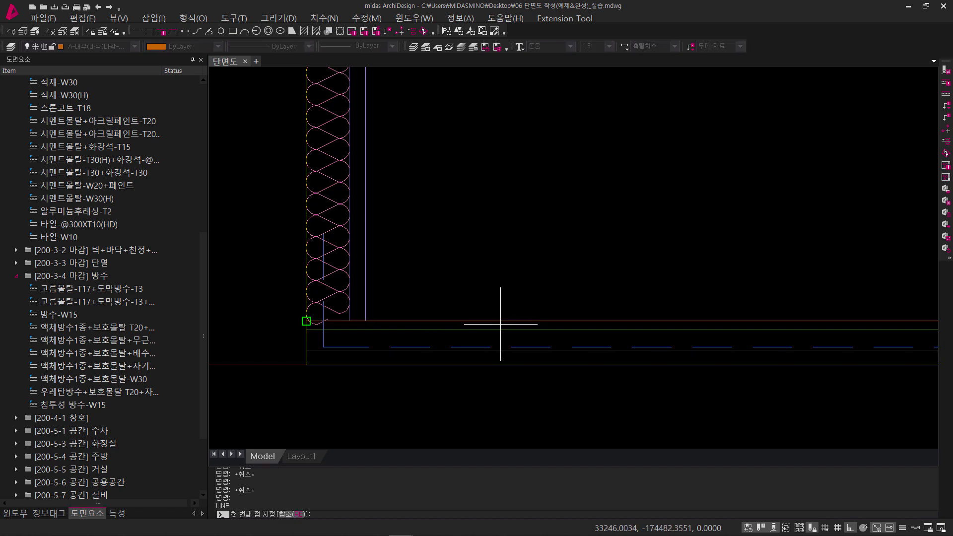
pyautogui.press('Escape')
# Draw a horizontal construction line at the basement's floor finish level, through the wall finish line above the slab corner.
pyautogui.scroll(-8, 496, 363)
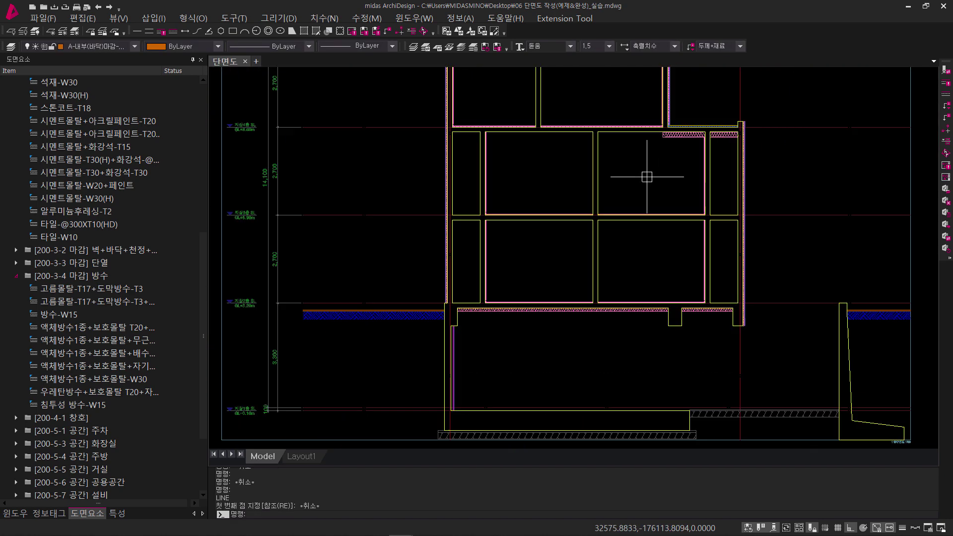
pyautogui.scroll(6, 487, 384)
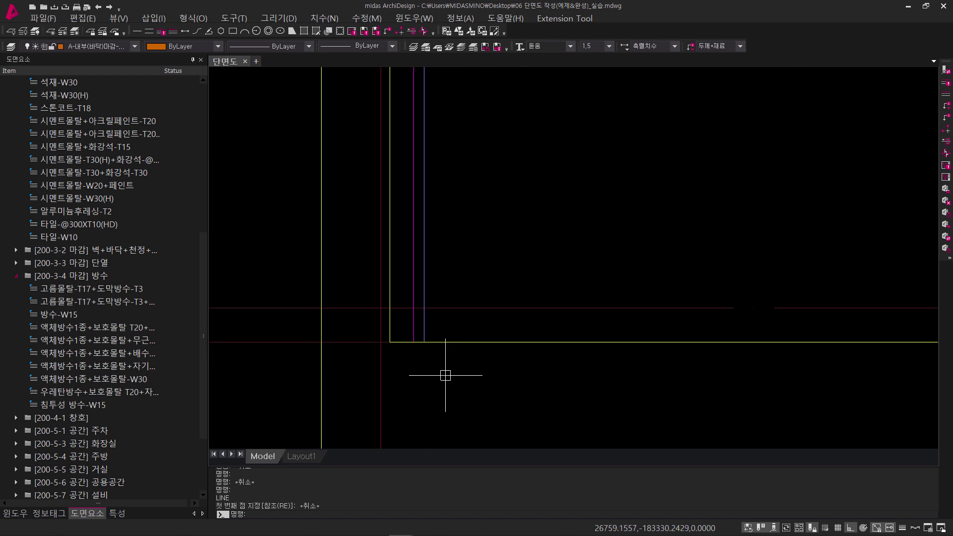
pyautogui.write('xl')
pyautogui.press('space')
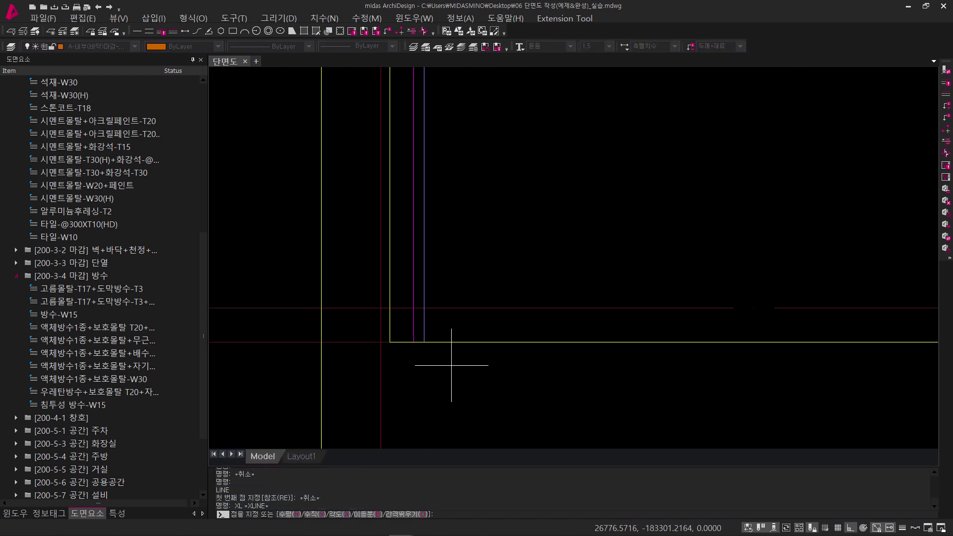
pyautogui.click(424, 309)
pyautogui.click(516, 323)
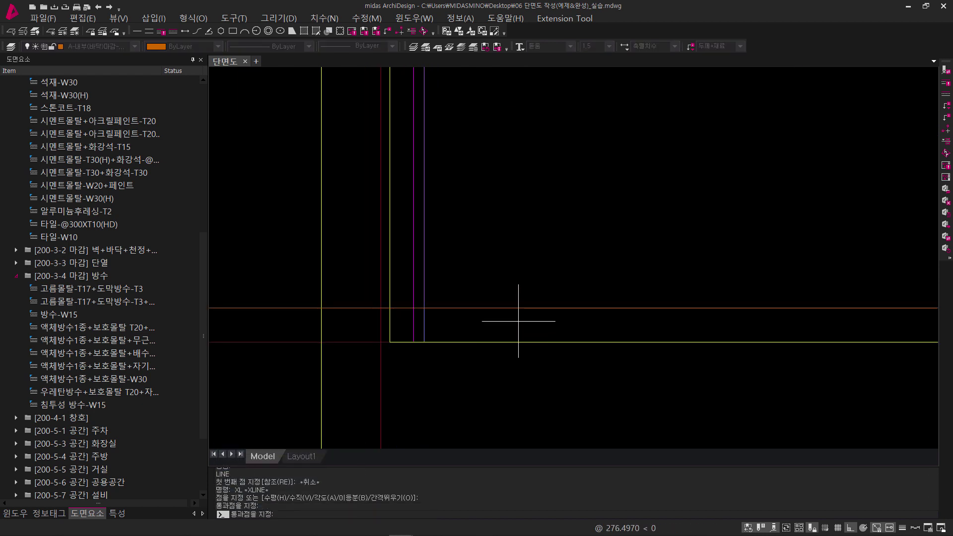
pyautogui.press('Return')
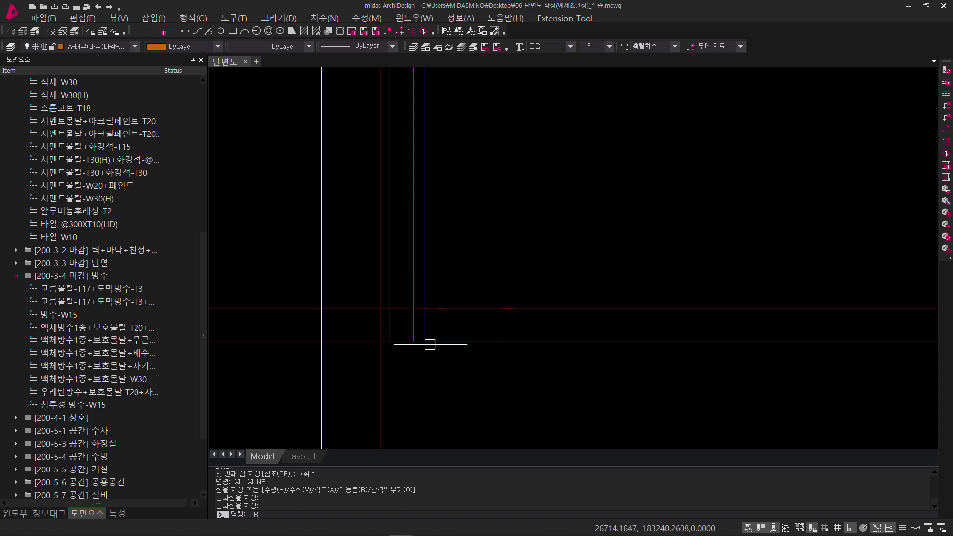
# Trim the basement wall finish lines below the construction line and remove the construction line's part outside the basement wall.
pyautogui.write('tr')
pyautogui.press('space')
pyautogui.scroll(2, 427, 316)
pyautogui.click(475, 409)
pyautogui.click(337, 263)
pyautogui.press('space')
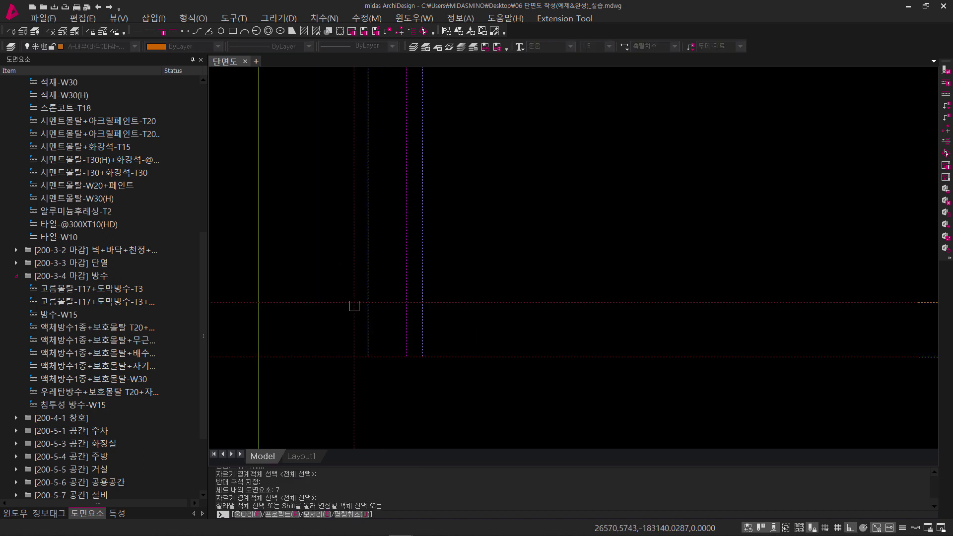
pyautogui.click(356, 302)
pyautogui.click(397, 325)
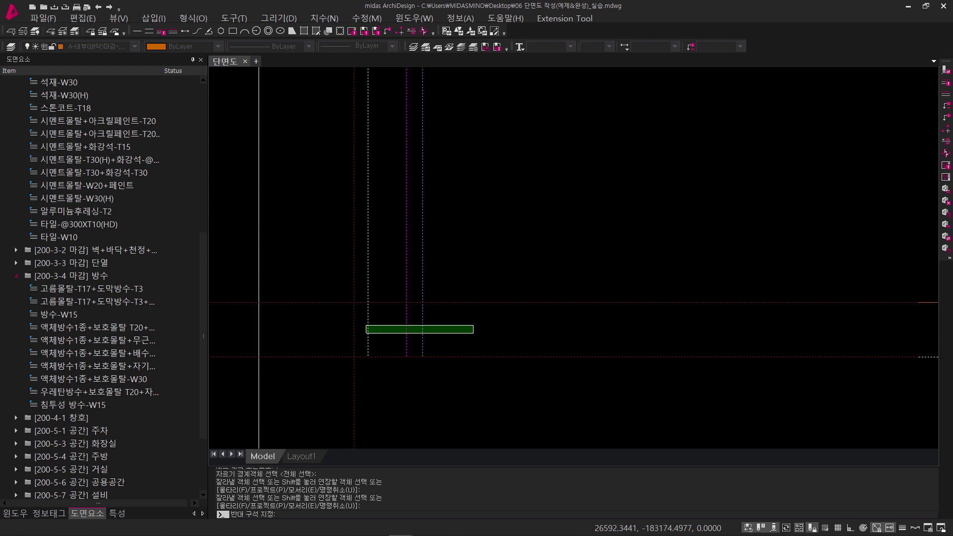
pyautogui.click(366, 333)
pyautogui.press('Escape')
pyautogui.press('Escape')
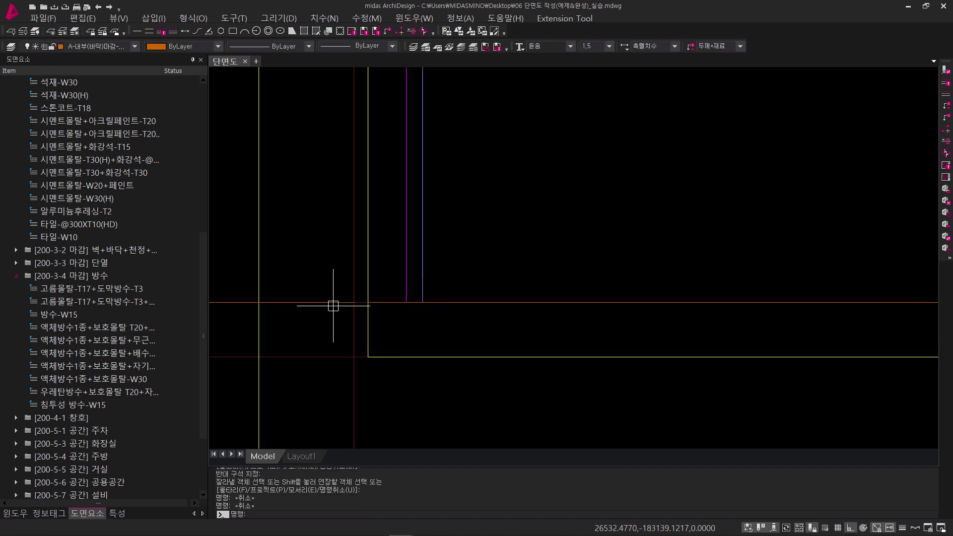
pyautogui.click(332, 302)
pyautogui.press('Escape')
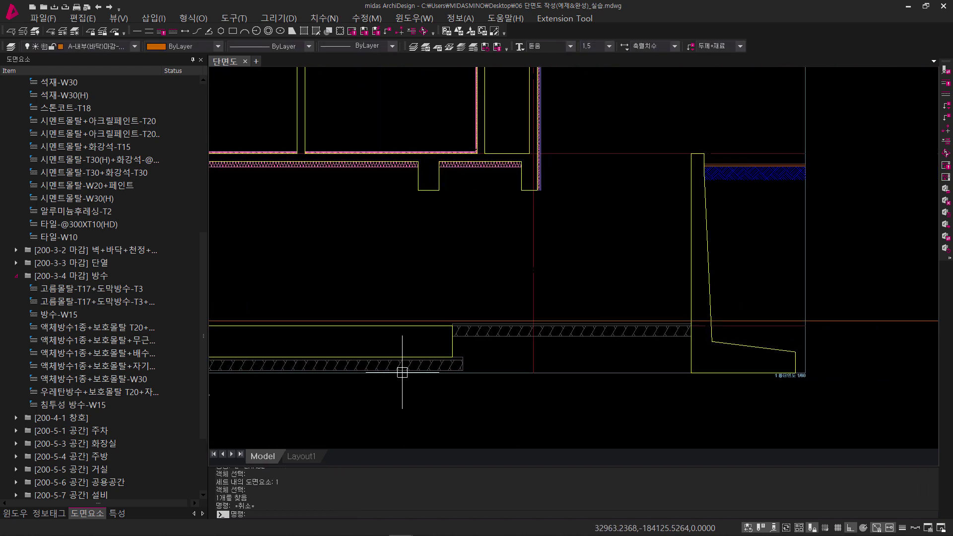
# Trim the construction line beyond the inner face of the retaining wall.
pyautogui.scroll(5, 757, 328)
pyautogui.scroll(5, 596, 316)
pyautogui.write('tr')
pyautogui.press('space')
pyautogui.click(614, 316)
pyautogui.click(582, 294)
pyautogui.press('space')
pyautogui.click(622, 307)
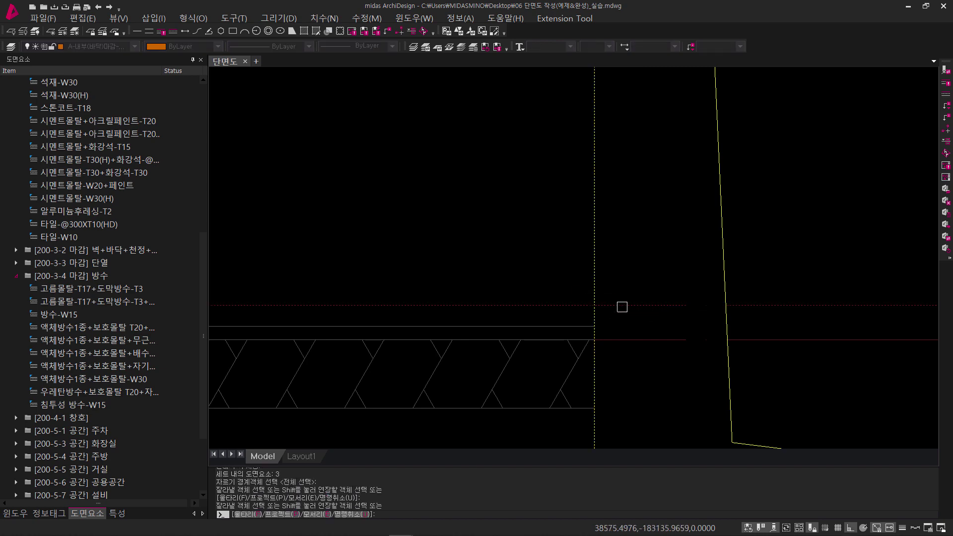
pyautogui.press('Escape')
# Examine the basement floor zone between the slab surface and the floor finish line.
pyautogui.scroll(-5, 617, 351)
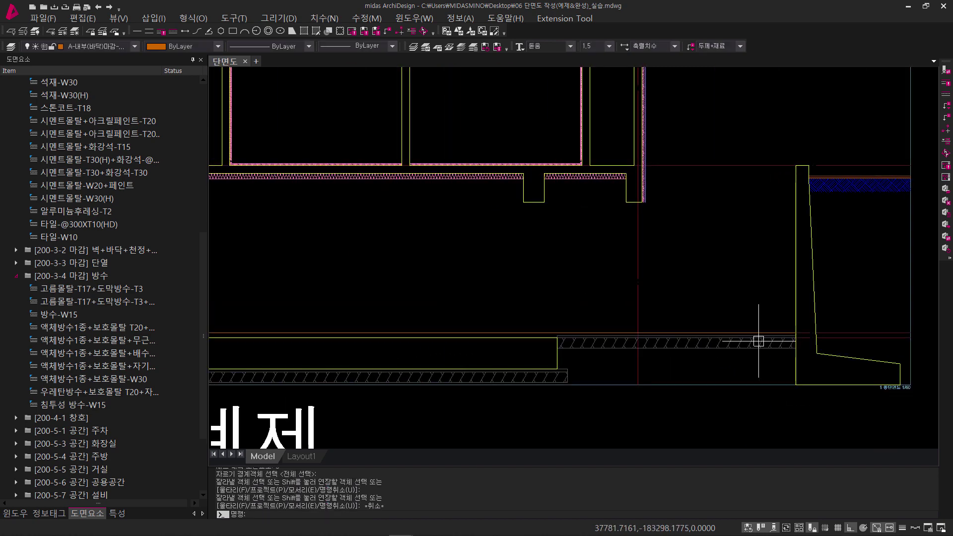
pyautogui.scroll(3, 600, 374)
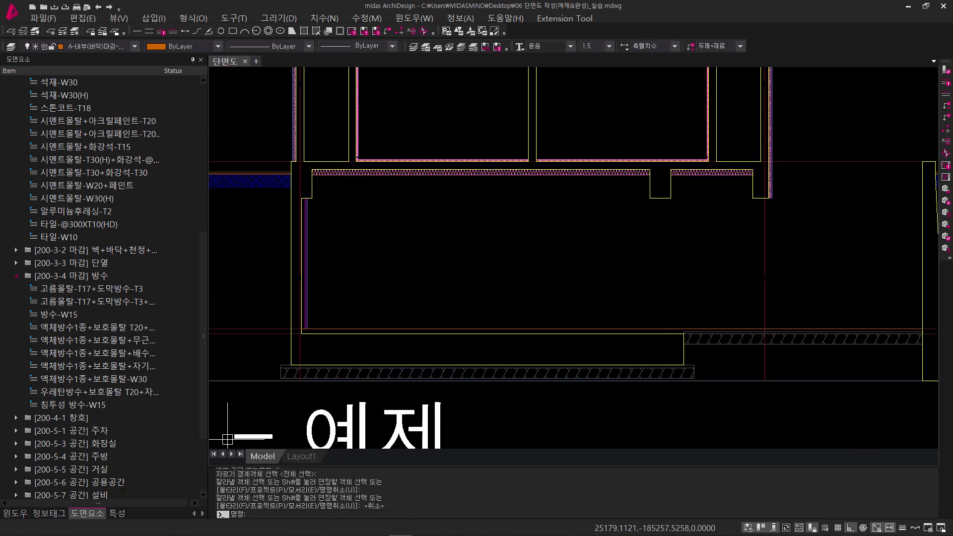
pyautogui.scroll(2, 356, 338)
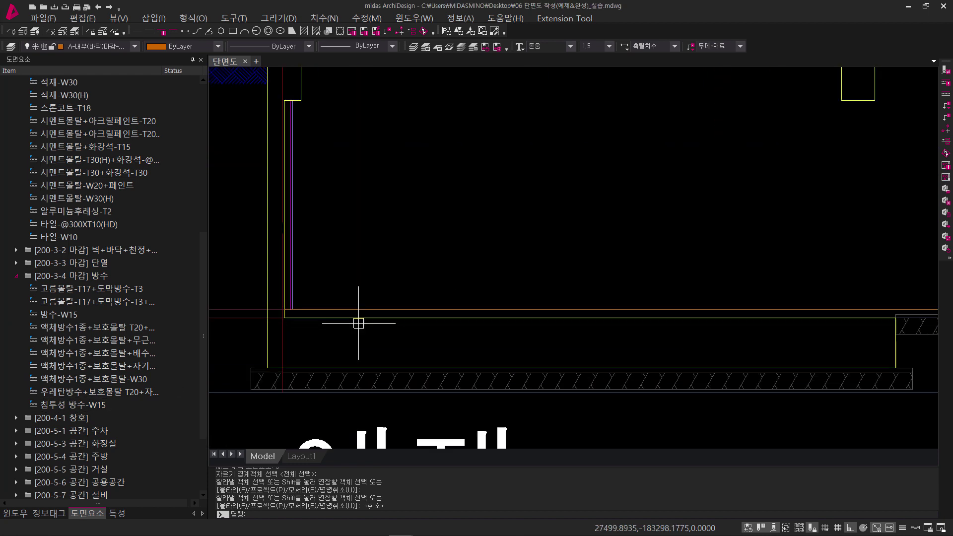
pyautogui.scroll(-1, 358, 323)
pyautogui.scroll(1, 302, 320)
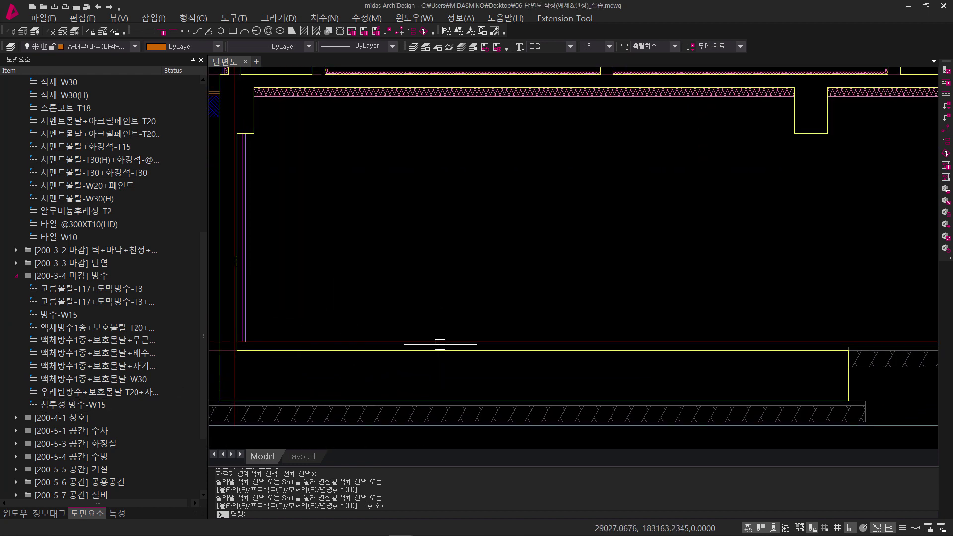
pyautogui.moveTo(458, 351)
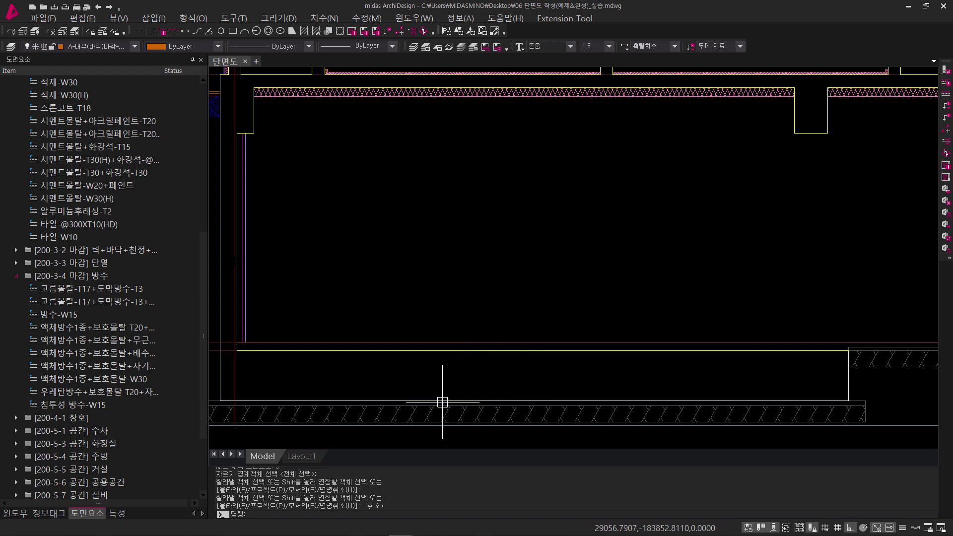
pyautogui.moveTo(467, 349); pyautogui.dragTo(451, 340, button='middle')
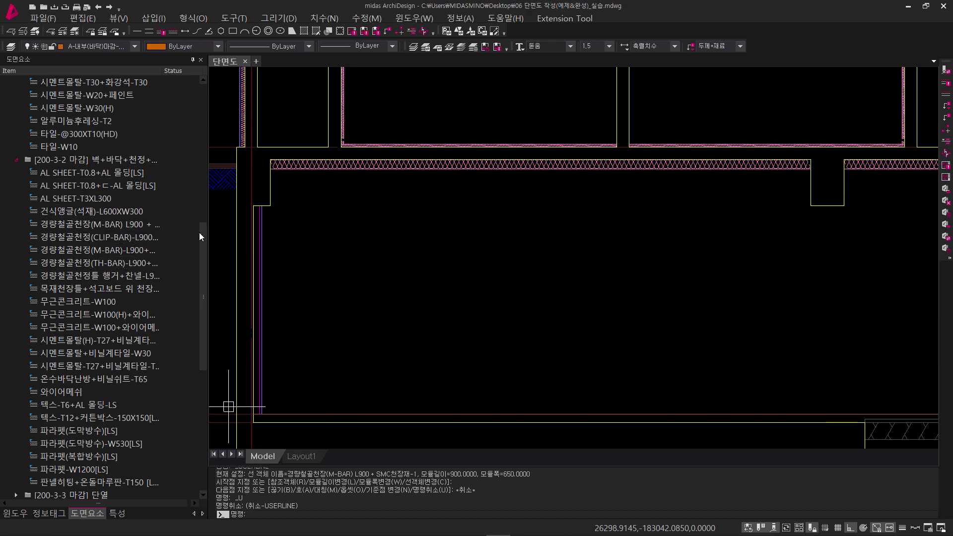
# Draw the 경량철골천장(M-BAR) L900+SMC천장재-1 ceiling line with a -100 offset, from the first beam's inner lower corner to the exterior wall's outer finish edge.
pyautogui.moveTo(200, 237); pyautogui.dragTo(199, 148)
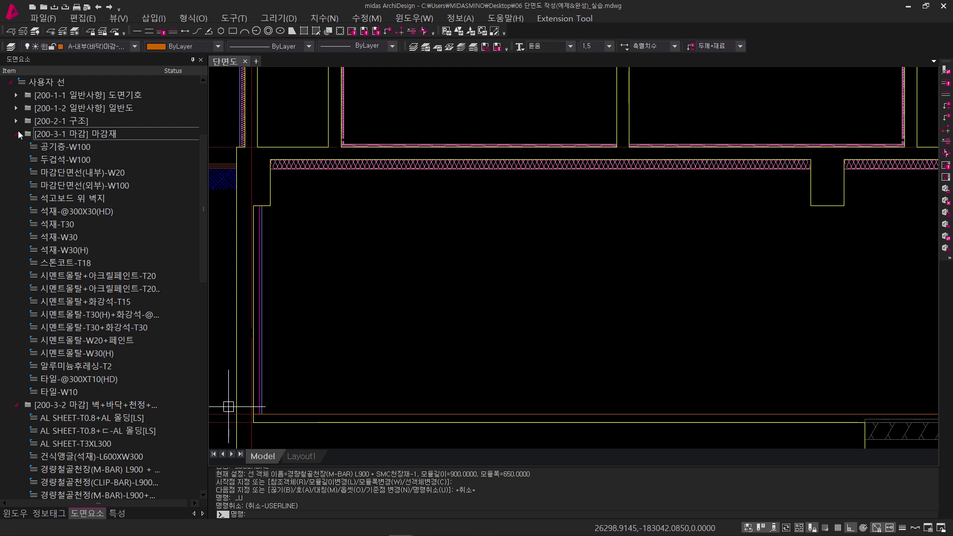
pyautogui.click(19, 133)
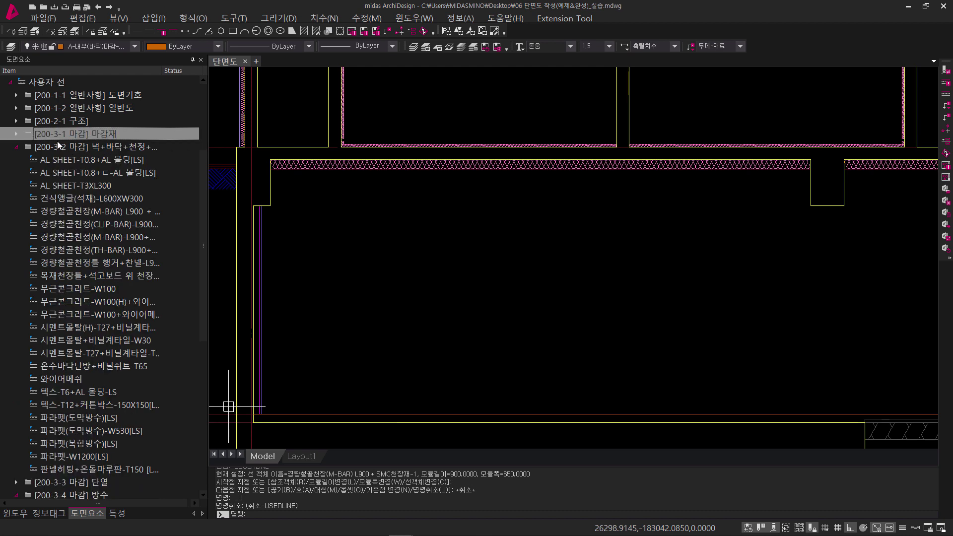
pyautogui.click(155, 214)
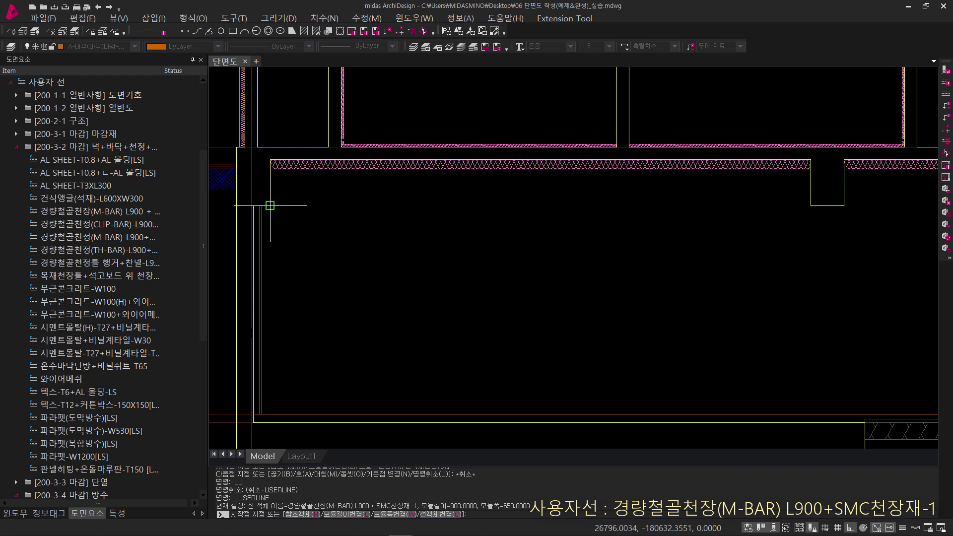
pyautogui.moveTo(268, 204)
pyautogui.mouseDown(button='middle')
pyautogui.moveTo(299, 215)
pyautogui.moveTo(353, 206)
pyautogui.mouseUp(button='middle')
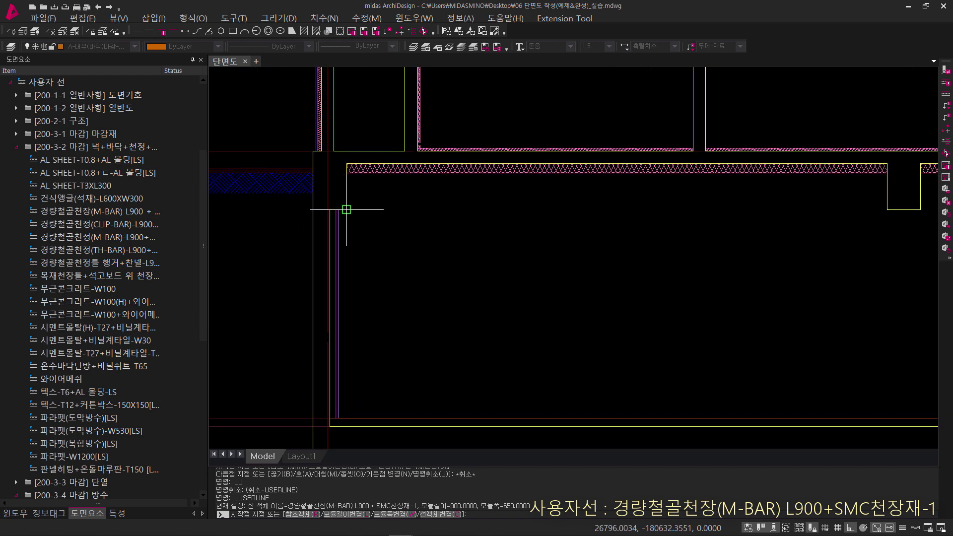
pyautogui.click(346, 210)
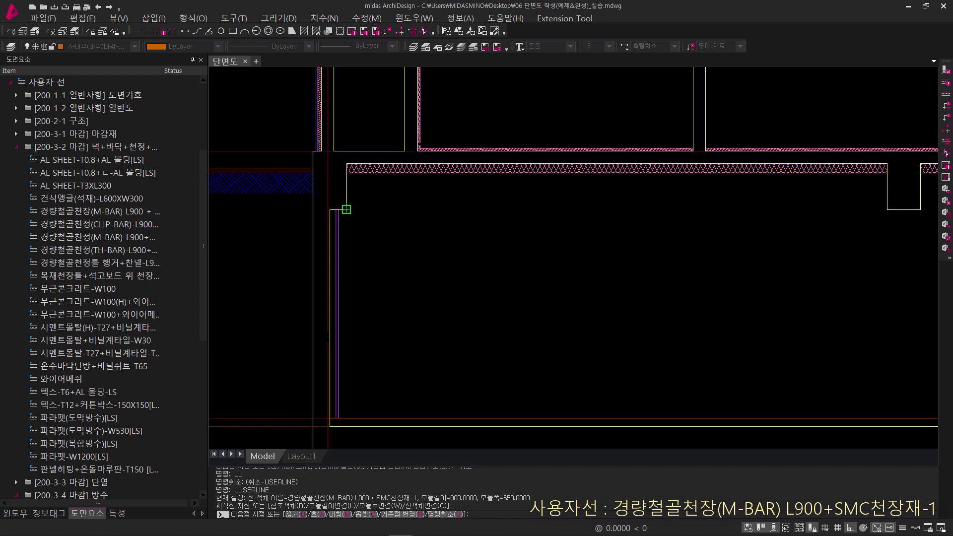
pyautogui.press('Return')
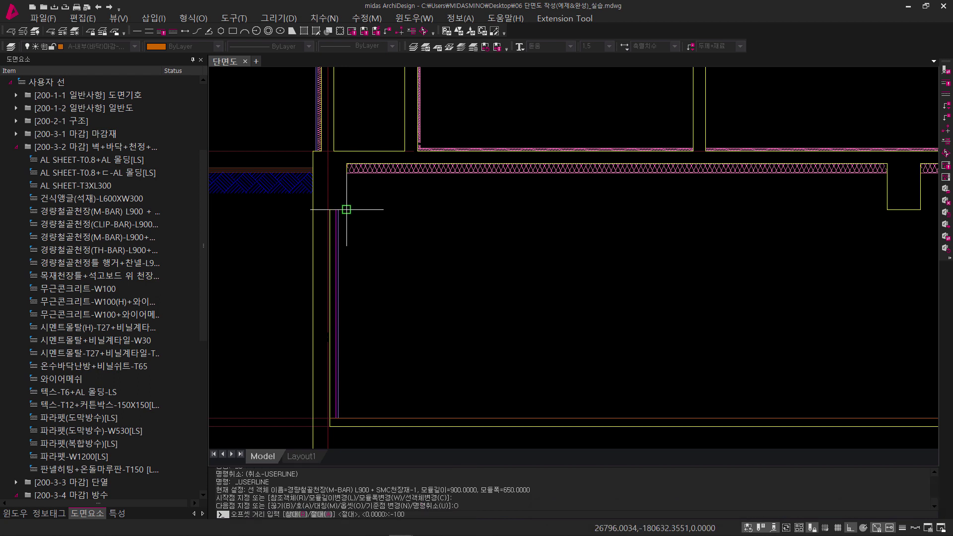
pyautogui.press('Return')
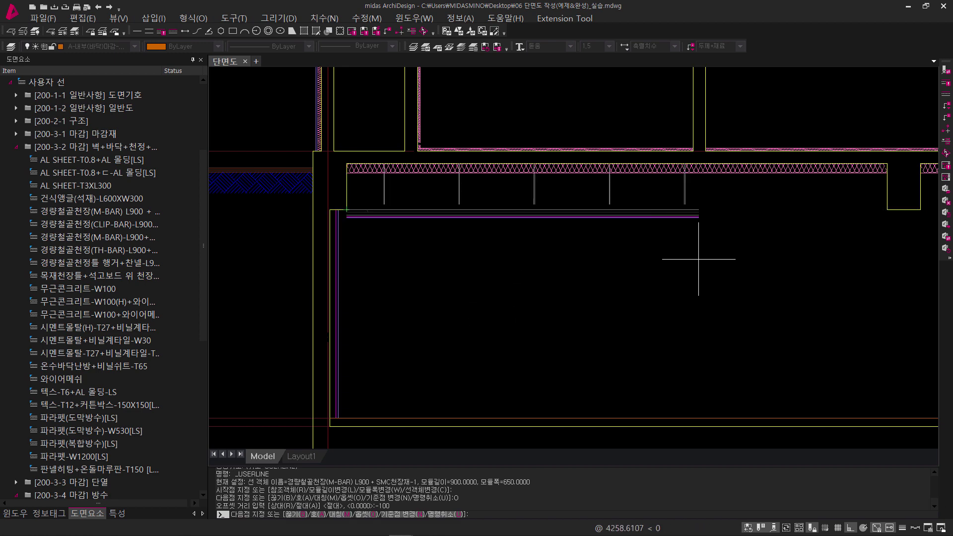
pyautogui.moveTo(556, 268); pyautogui.dragTo(570, 234, button='middle')
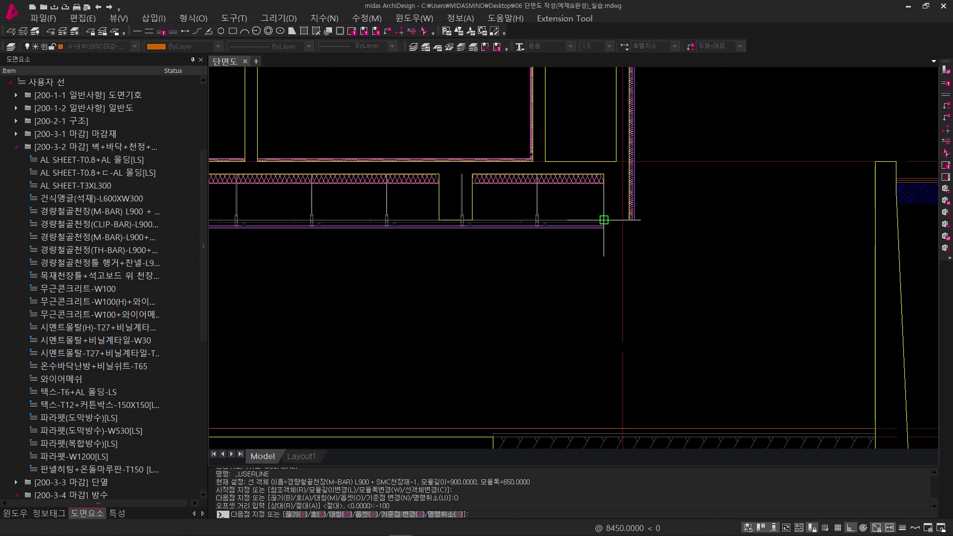
pyautogui.scroll(3, 632, 219)
pyautogui.scroll(3, 660, 225)
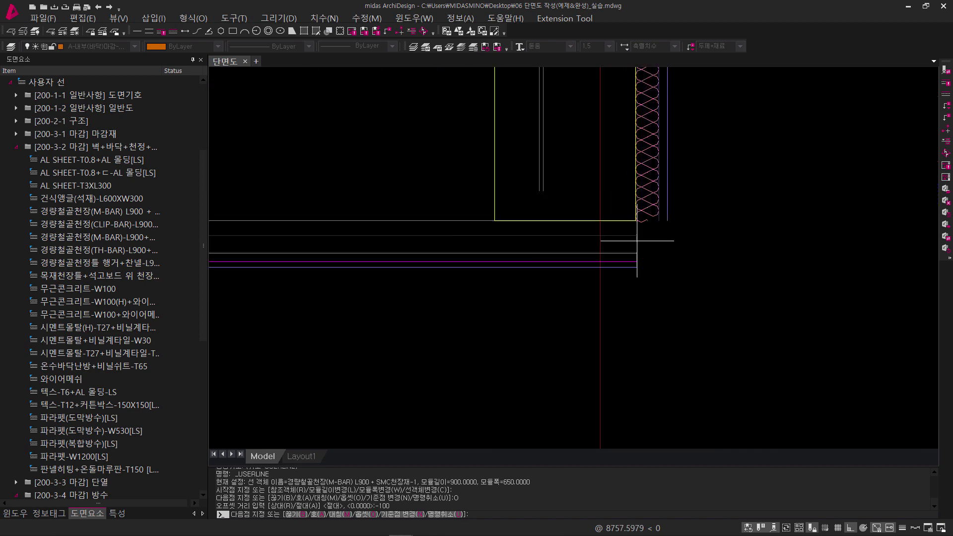
pyautogui.click(668, 220)
pyautogui.press('Return')
pyautogui.scroll(-3, 593, 292)
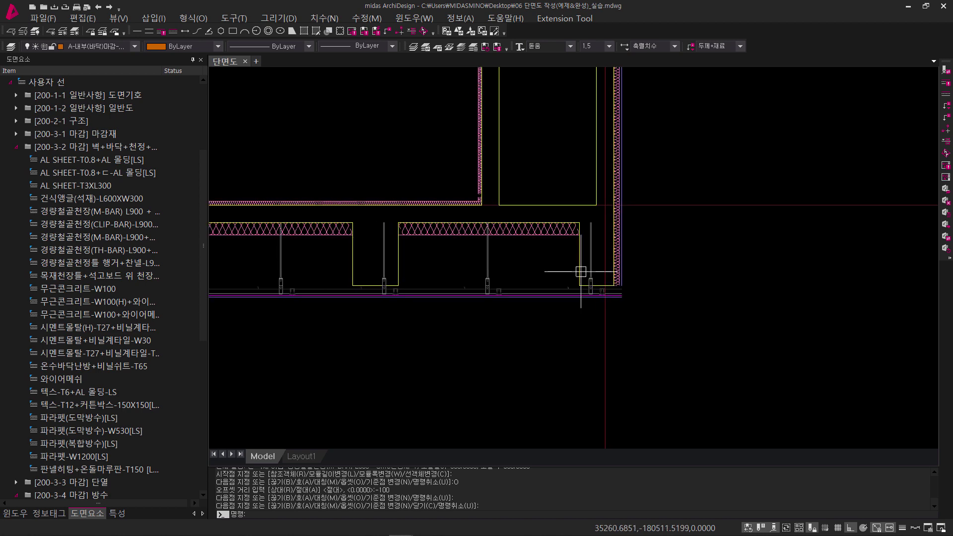
# Stretch the ceiling hanger that overlaps the middle beam sideways so it stands just left of the beam.
pyautogui.scroll(-3, 611, 276)
pyautogui.moveTo(610, 283)
pyautogui.mouseDown(button='middle')
pyautogui.moveTo(783, 288)
pyautogui.moveTo(566, 283)
pyautogui.mouseUp(button='middle')
pyautogui.scroll(5, 667, 268)
pyautogui.press('Escape')
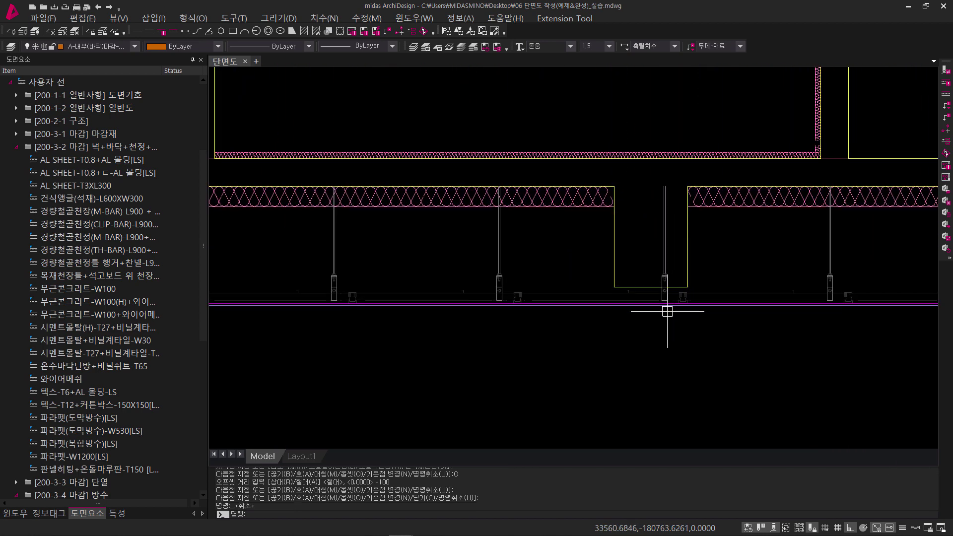
pyautogui.press('Escape')
pyautogui.write('s')
pyautogui.press('Return')
pyautogui.click(672, 333)
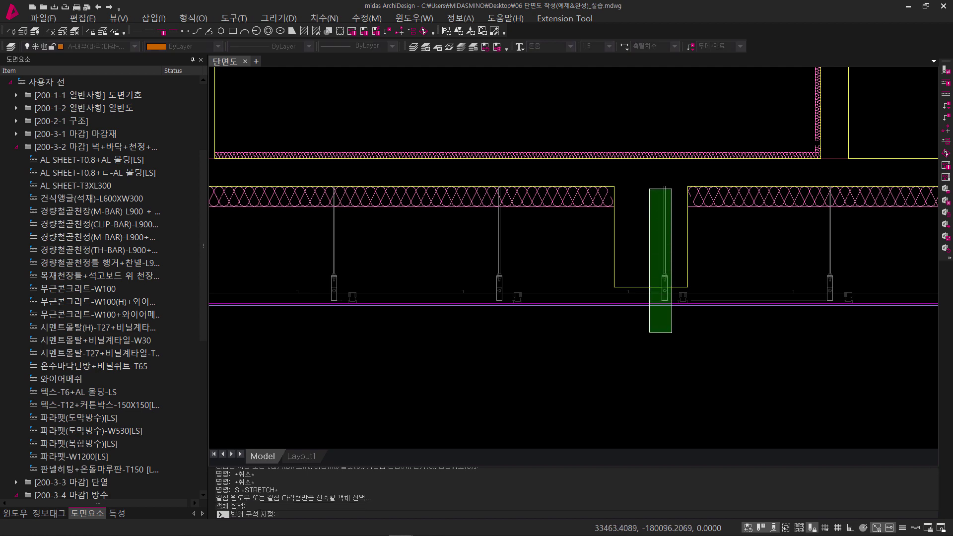
pyautogui.click(649, 188)
pyautogui.press('Return')
pyautogui.click(653, 375)
pyautogui.click(597, 378)
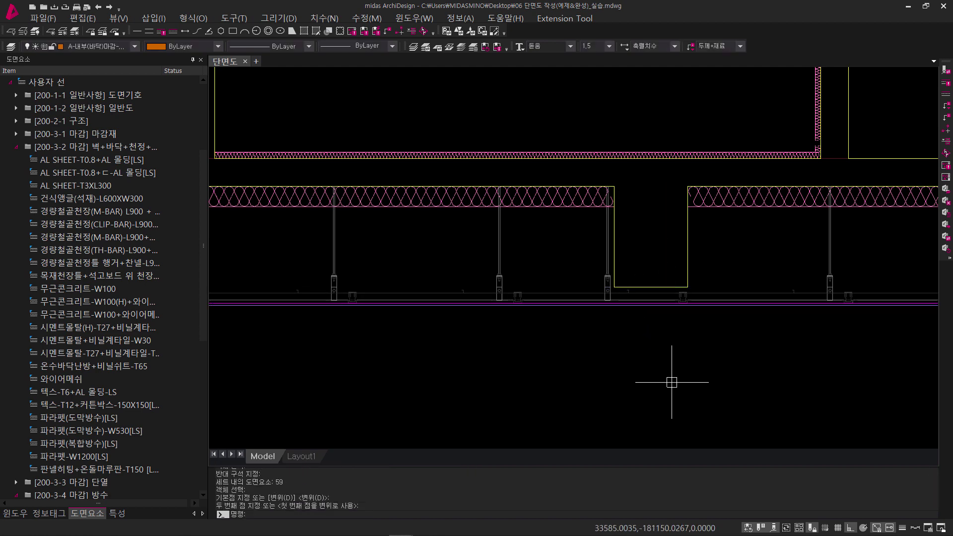
# Stretch the ceiling hanger that overlaps the end beam by the exterior wall so it stands just left of that beam.
pyautogui.moveTo(790, 375)
pyautogui.mouseDown(button='middle')
pyautogui.moveTo(764, 389)
pyautogui.moveTo(614, 396)
pyautogui.mouseUp(button='middle')
pyautogui.press('Escape')
pyautogui.press('Escape')
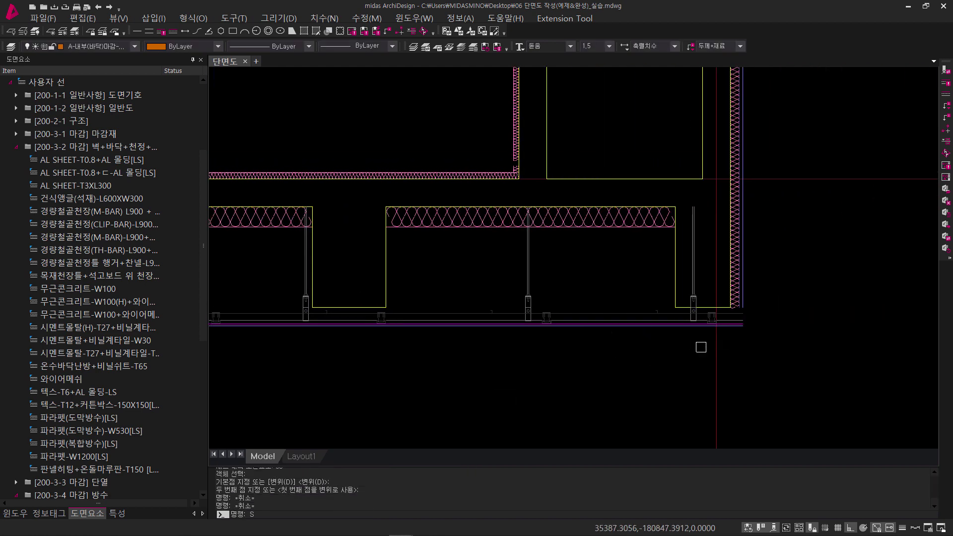
pyautogui.write('s')
pyautogui.press('Return')
pyautogui.click(702, 347)
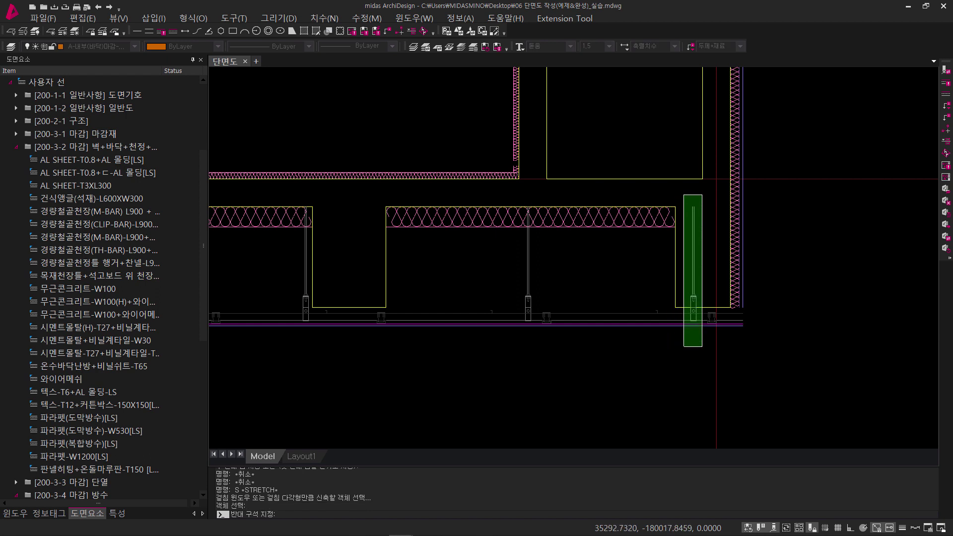
pyautogui.click(684, 194)
pyautogui.press('Return')
pyautogui.click(693, 367)
pyautogui.click(669, 376)
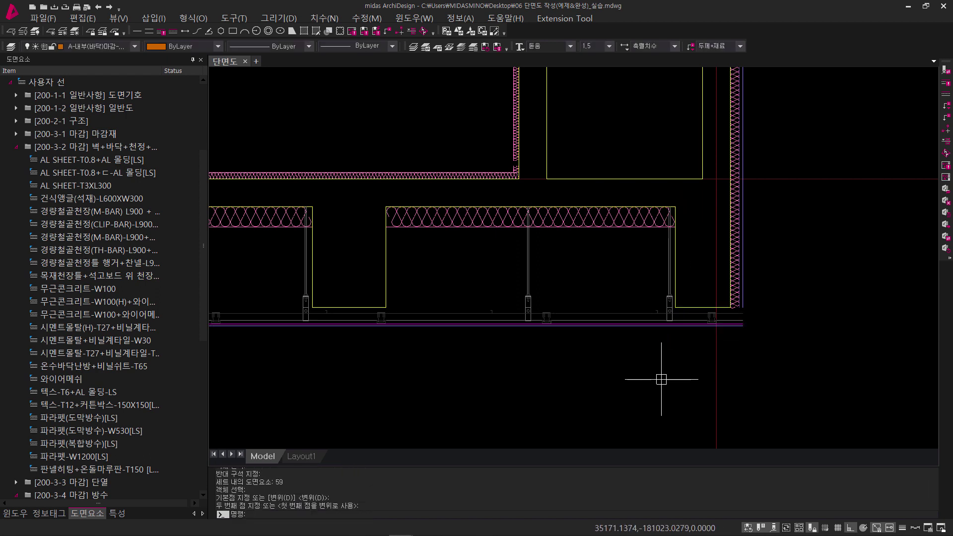
pyautogui.press('Escape')
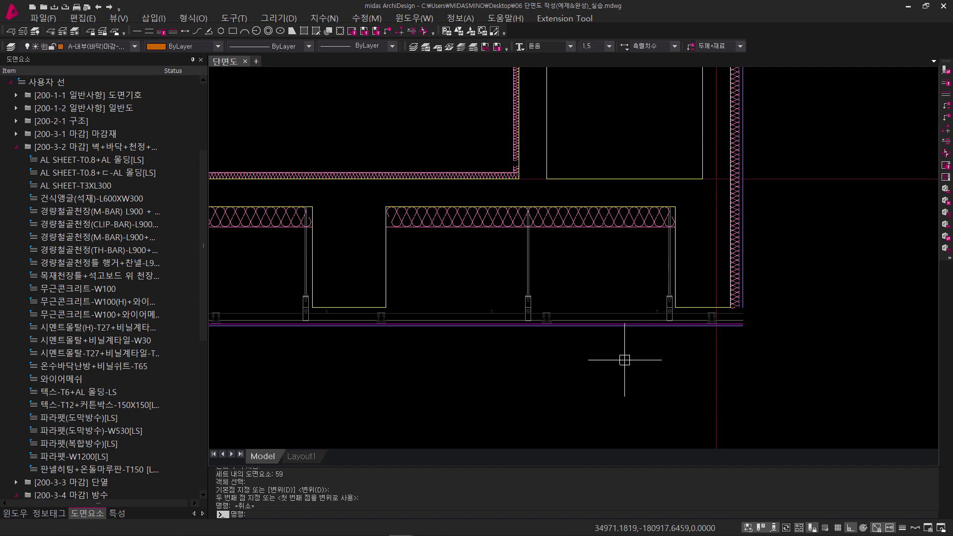
# Extend the basement ceiling lines to the inner finish line of the left basement wall.
pyautogui.scroll(-3, 625, 360)
pyautogui.scroll(2, 319, 272)
pyautogui.scroll(2, 343, 283)
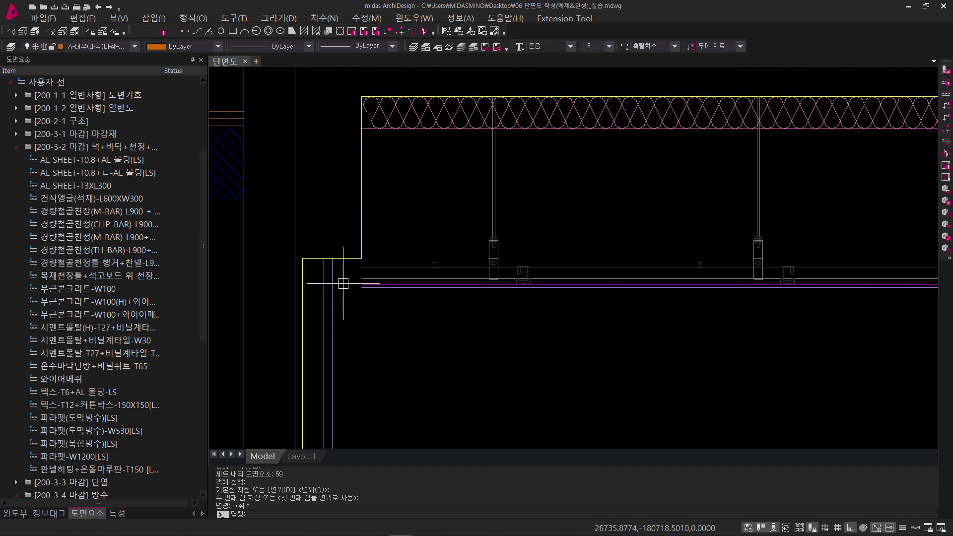
pyautogui.press('Return')
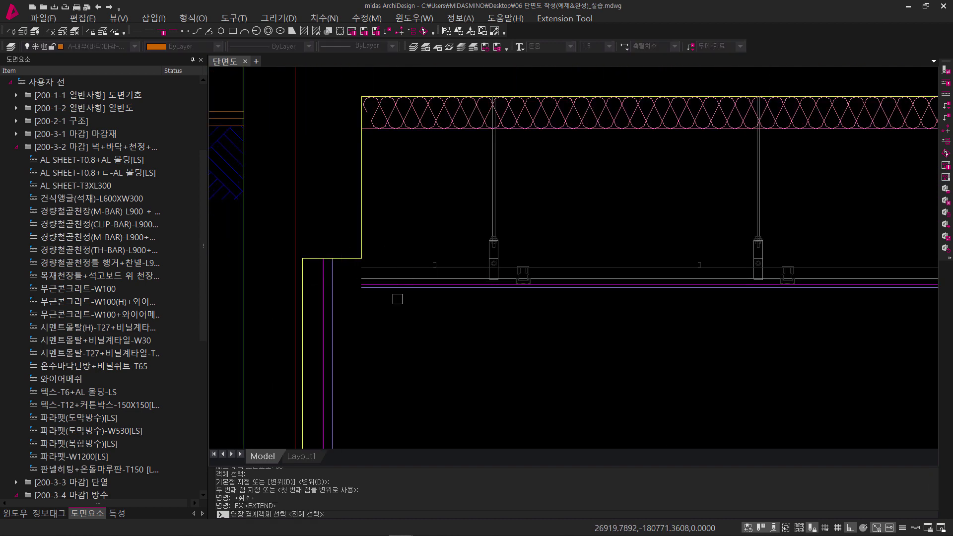
pyautogui.click(334, 294)
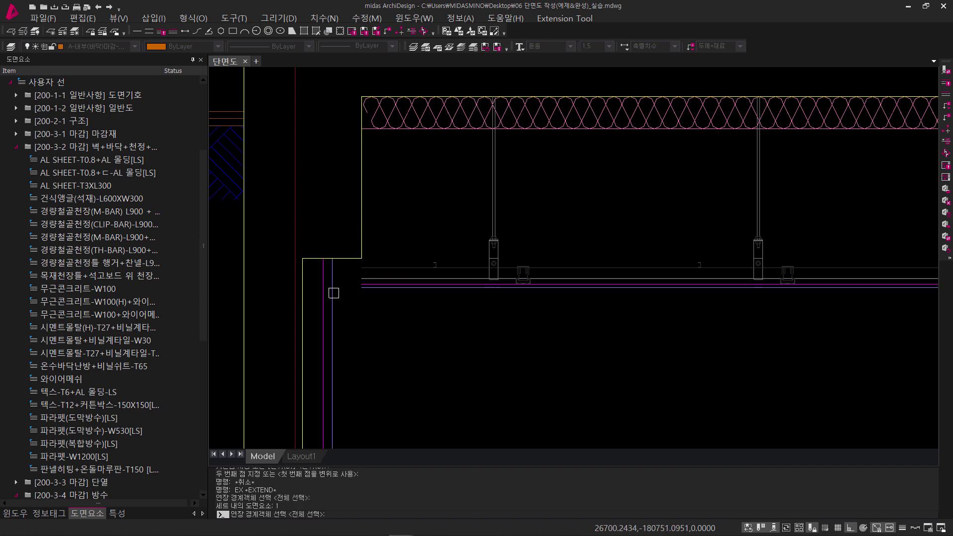
pyautogui.press('Return')
pyautogui.click(398, 321)
pyautogui.click(381, 258)
pyautogui.press('Escape')
pyautogui.press('Escape')
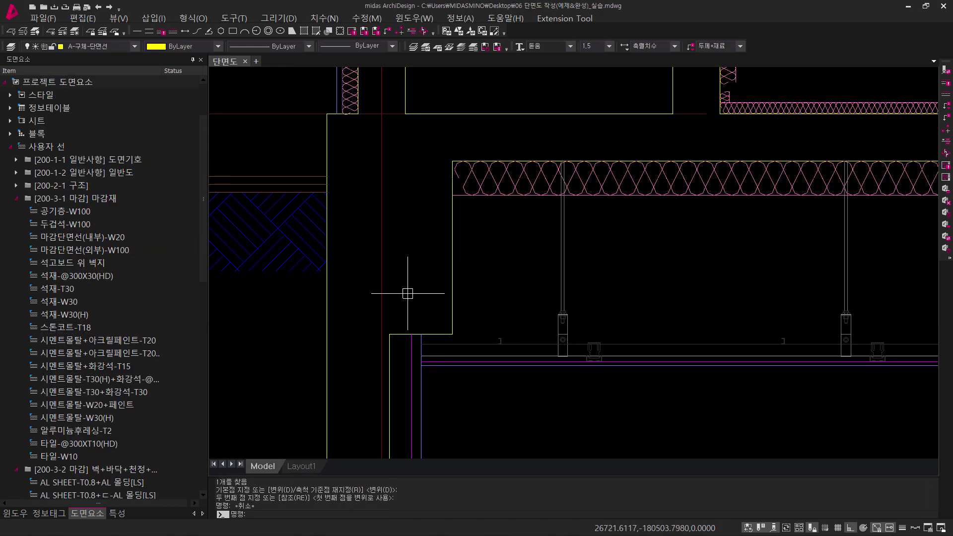
# Draw the 온수바닥난방+비닐쉬트-T65 floor line on top of the first-floor insulation, from the left room's wall corner to its opposite wall.
pyautogui.moveTo(624, 268); pyautogui.dragTo(378, 419, button='middle')
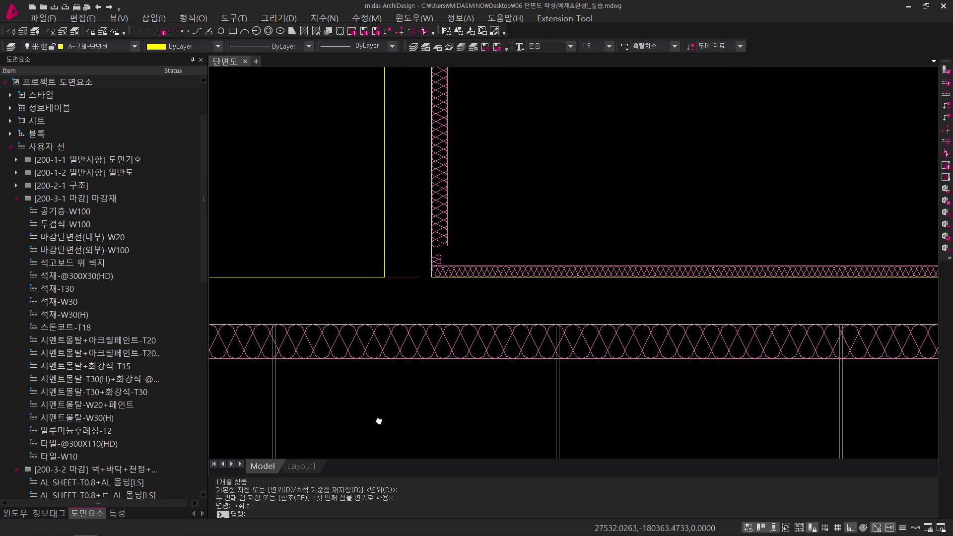
pyautogui.moveTo(500, 269)
pyautogui.mouseDown(button='middle')
pyautogui.moveTo(417, 351)
pyautogui.moveTo(417, 367)
pyautogui.mouseUp(button='middle')
pyautogui.scroll(1, 417, 367)
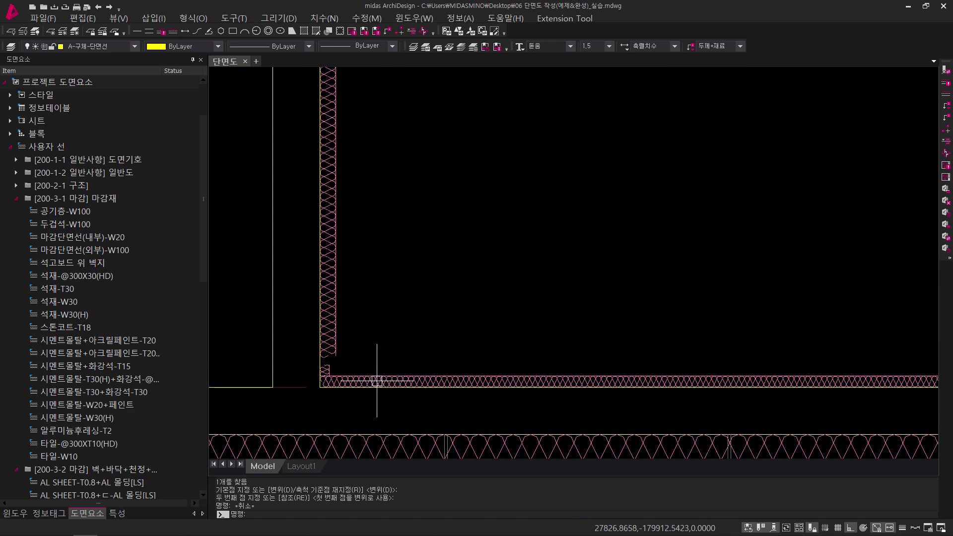
pyautogui.scroll(1, 374, 383)
pyautogui.moveTo(355, 404); pyautogui.dragTo(384, 360, button='middle')
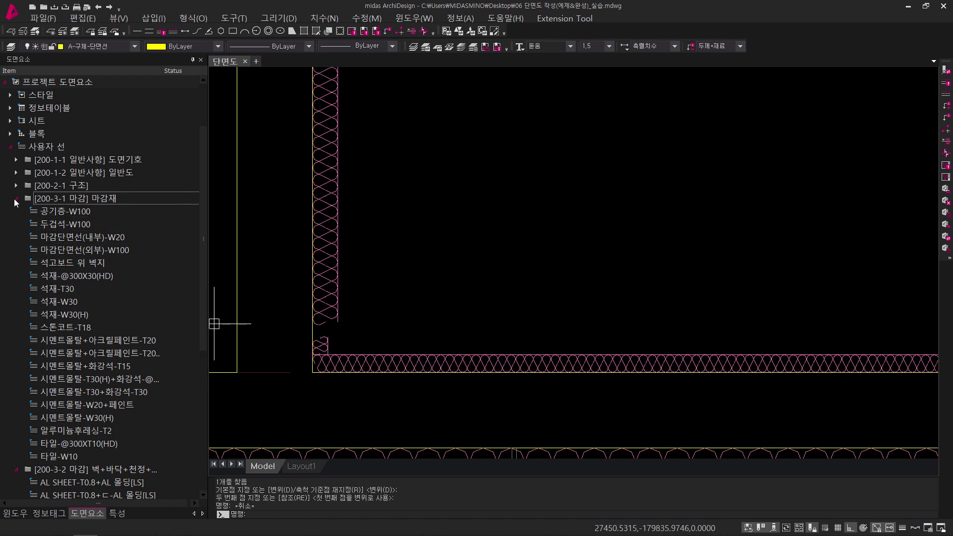
pyautogui.doubleClick(49, 198)
pyautogui.click(97, 213)
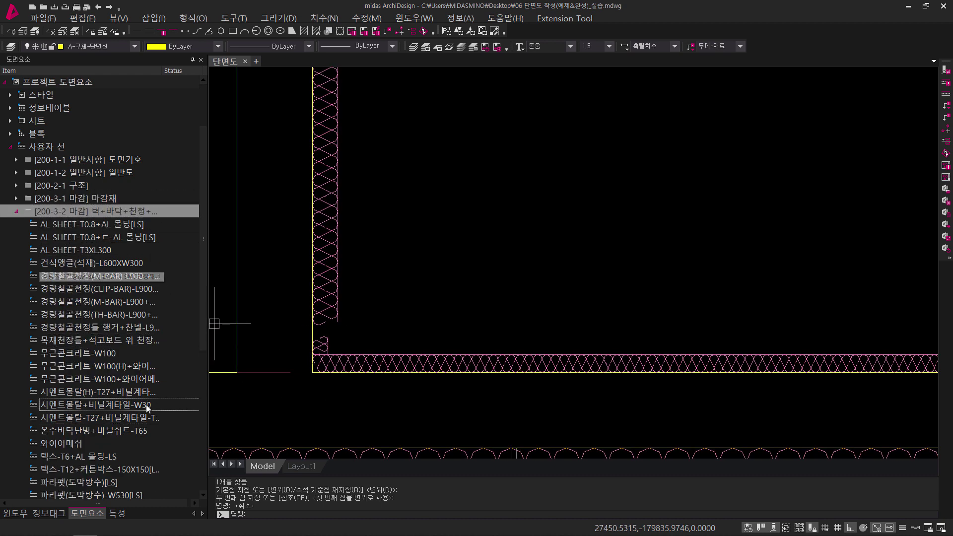
pyautogui.click(108, 431)
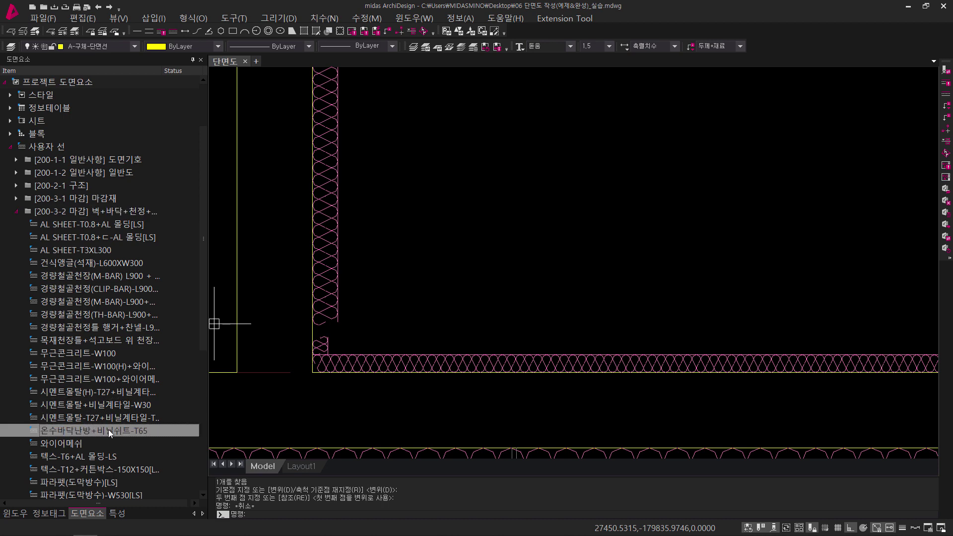
pyautogui.moveTo(125, 433); pyautogui.dragTo(323, 382)
pyautogui.scroll(2, 314, 362)
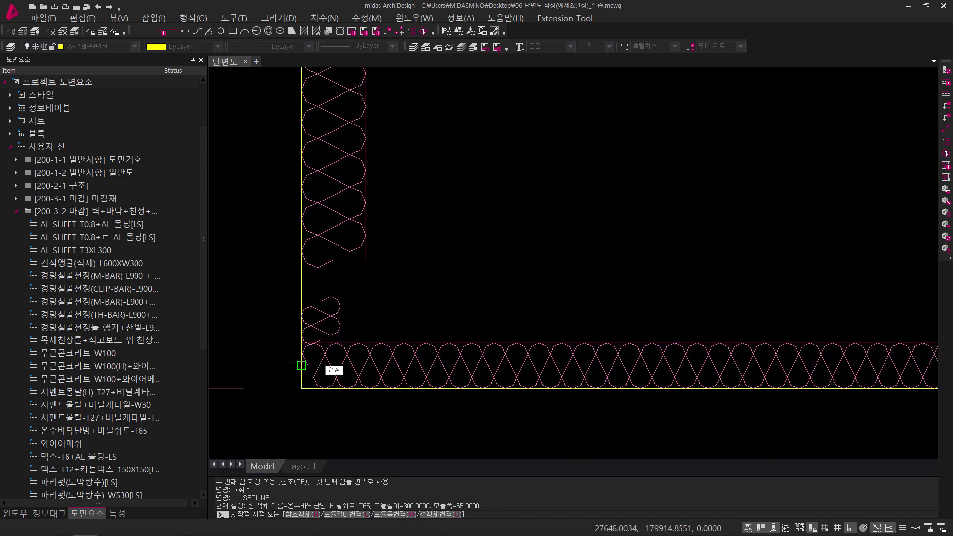
pyautogui.scroll(2, 321, 362)
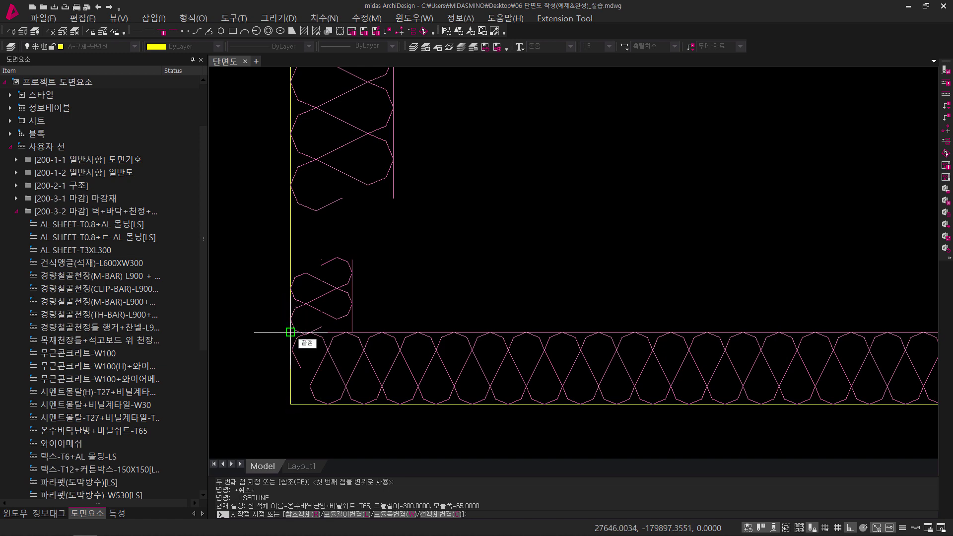
pyautogui.click(291, 332)
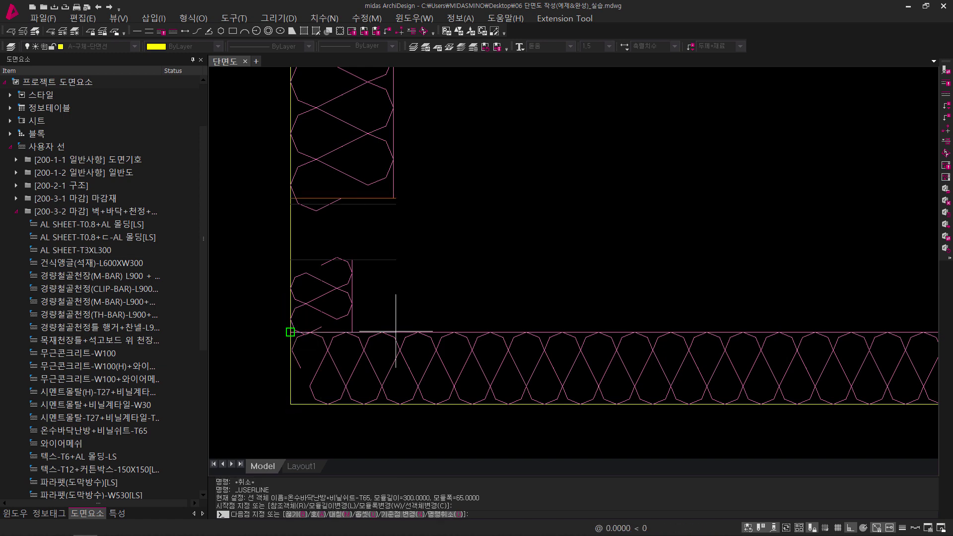
pyautogui.scroll(-5, 492, 297)
pyautogui.scroll(4, 573, 336)
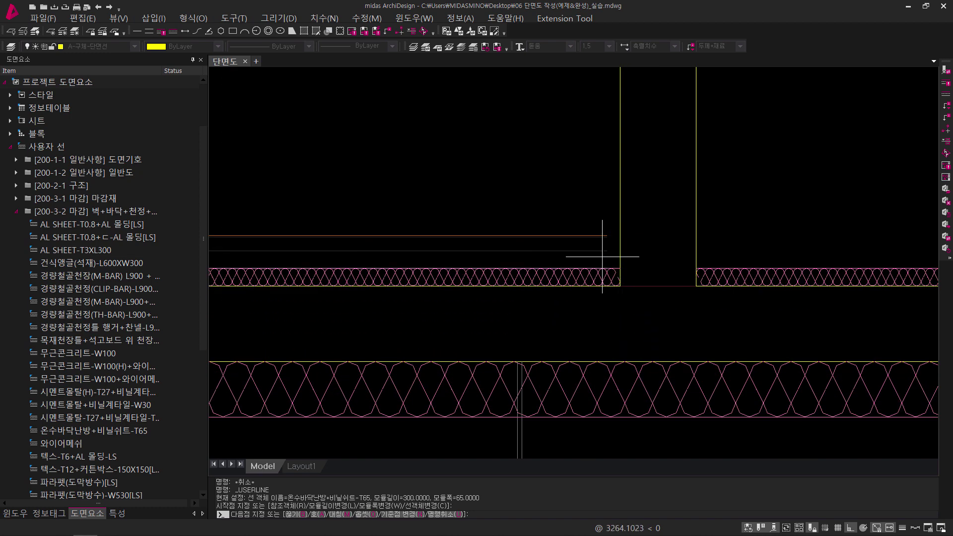
pyautogui.scroll(4, 606, 259)
pyautogui.click(647, 295)
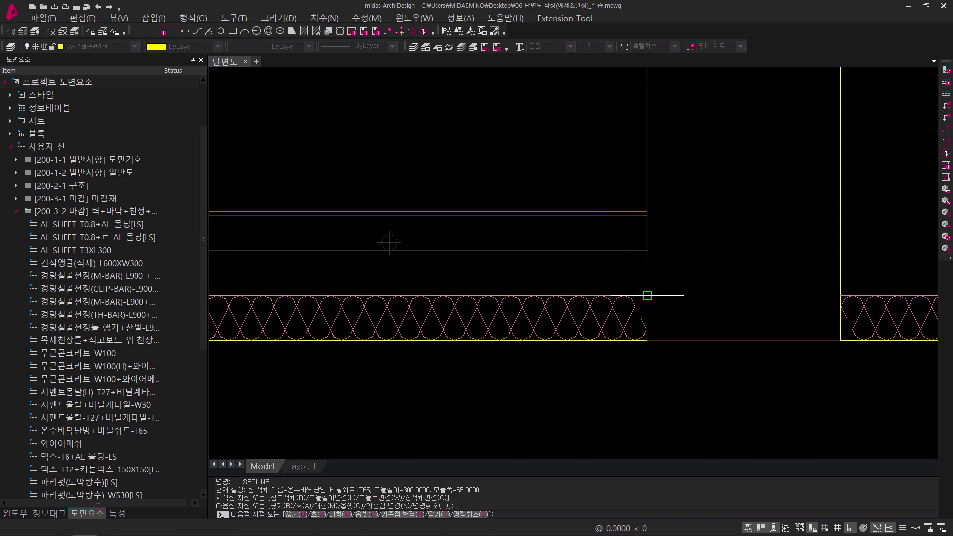
pyautogui.press('space')
# Draw a mirrored 석고보드 위 벽지 line along the first-floor left room's insulated wall, from the finished floor up to the slab underside.
pyautogui.scroll(-7, 591, 323)
pyautogui.moveTo(478, 355); pyautogui.dragTo(804, 358, button='middle')
pyautogui.scroll(4, 585, 325)
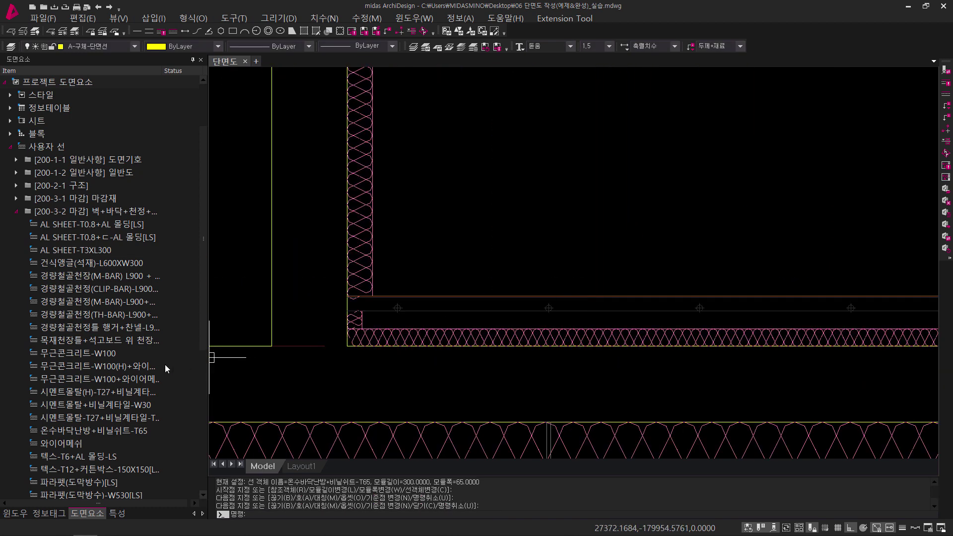
pyautogui.click(15, 198)
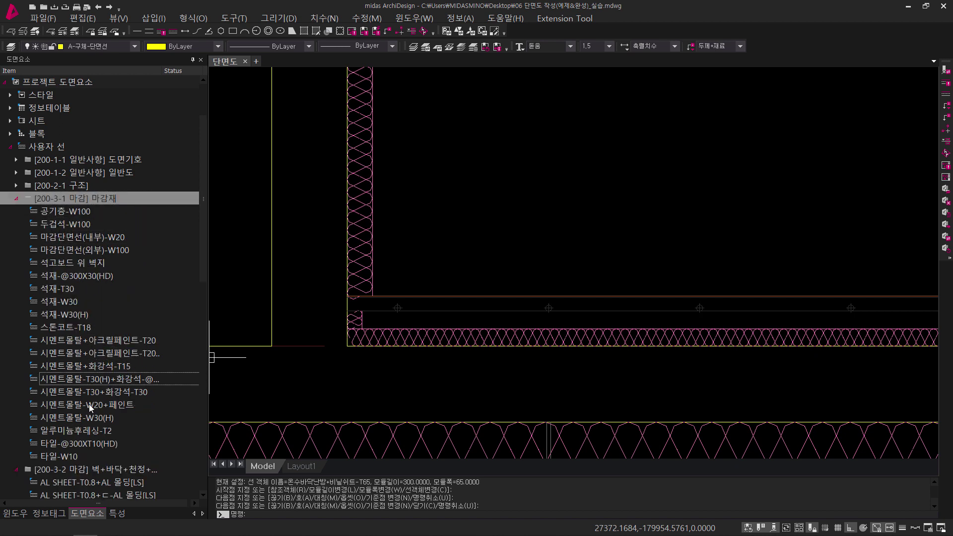
pyautogui.click(78, 262)
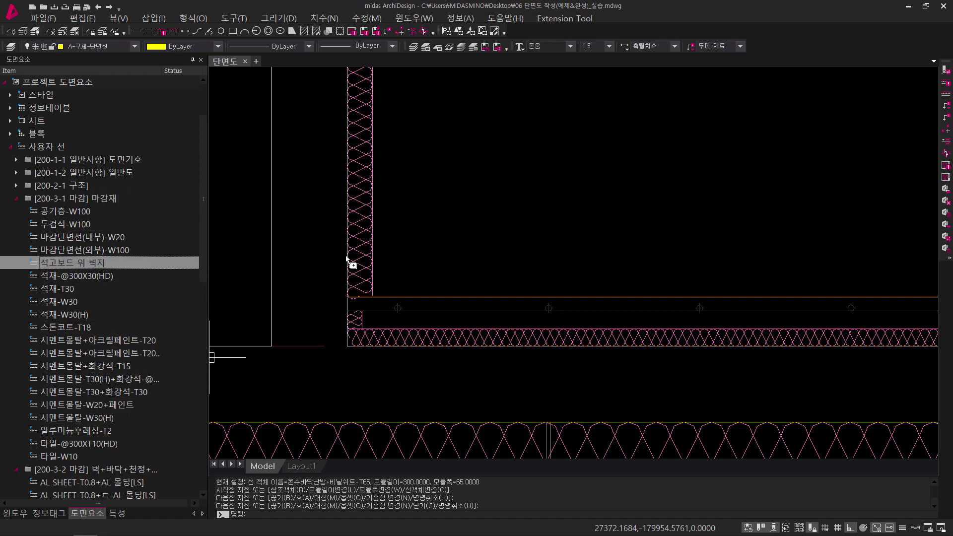
pyautogui.moveTo(345, 258); pyautogui.dragTo(346, 259)
pyautogui.scroll(8, 387, 271)
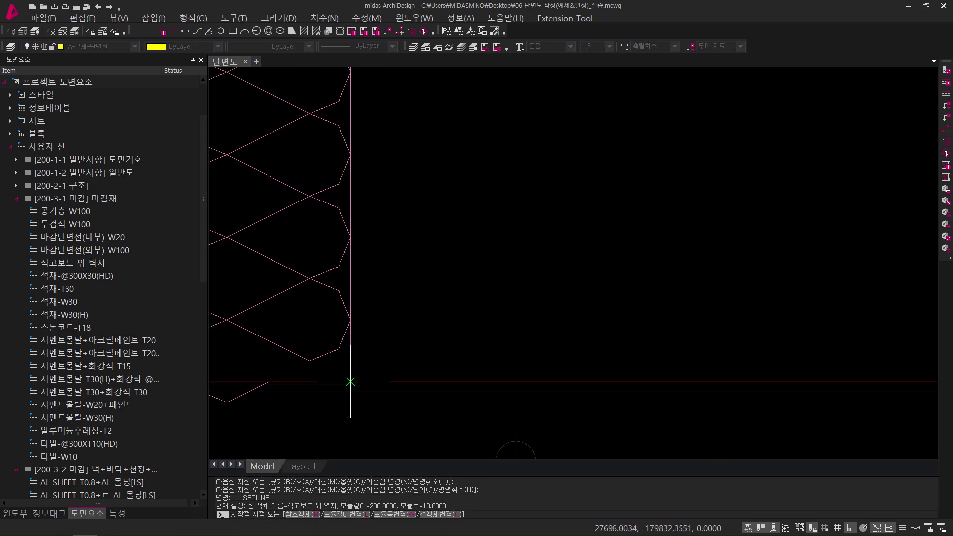
pyautogui.click(350, 382)
pyautogui.scroll(-3, 402, 332)
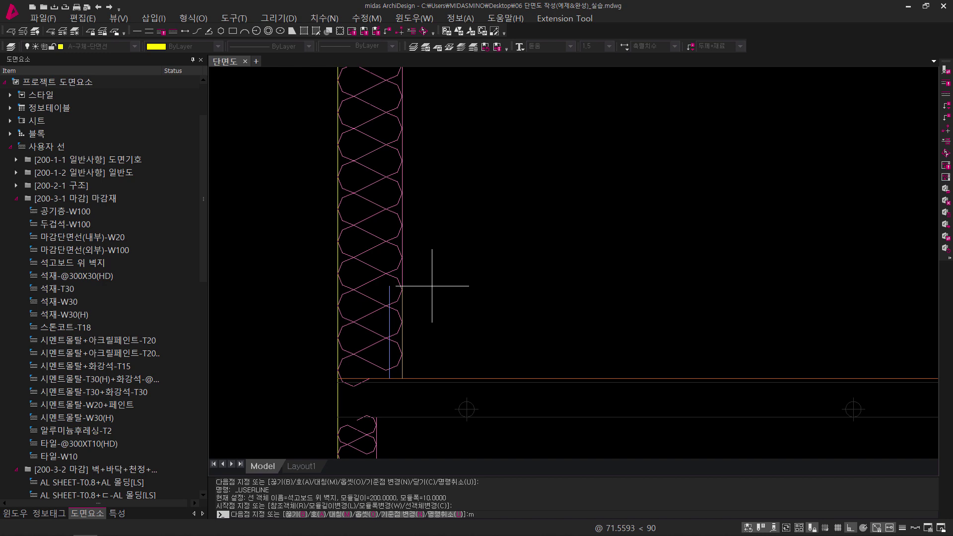
pyautogui.press('Return')
pyautogui.scroll(-3, 487, 221)
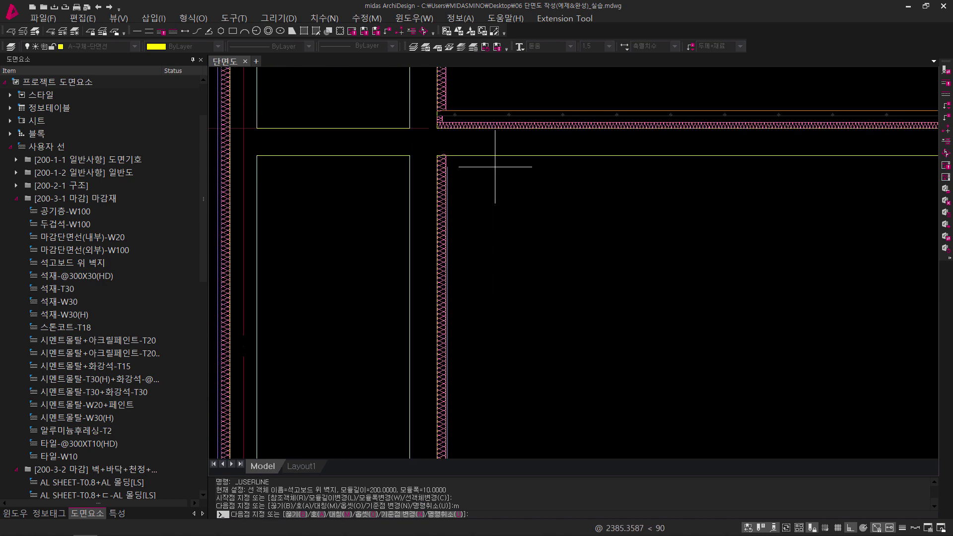
pyautogui.scroll(3, 494, 160)
pyautogui.scroll(3, 419, 216)
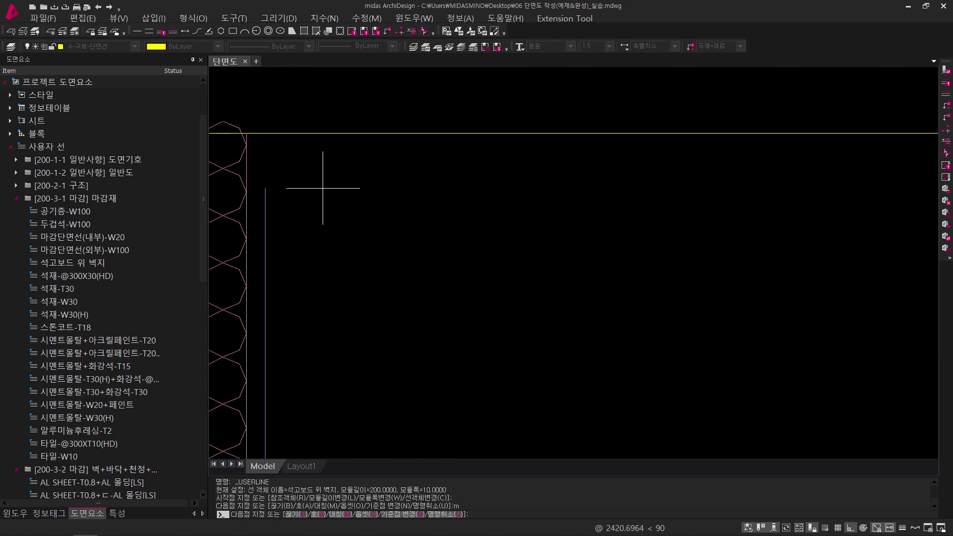
pyautogui.click(247, 133)
pyautogui.press('Return')
# Draw a mirrored 석고보드 위 벽지 line with a 10 offset down the same room's opposite wall, from the slab underside to the finished floor.
pyautogui.scroll(-3, 326, 217)
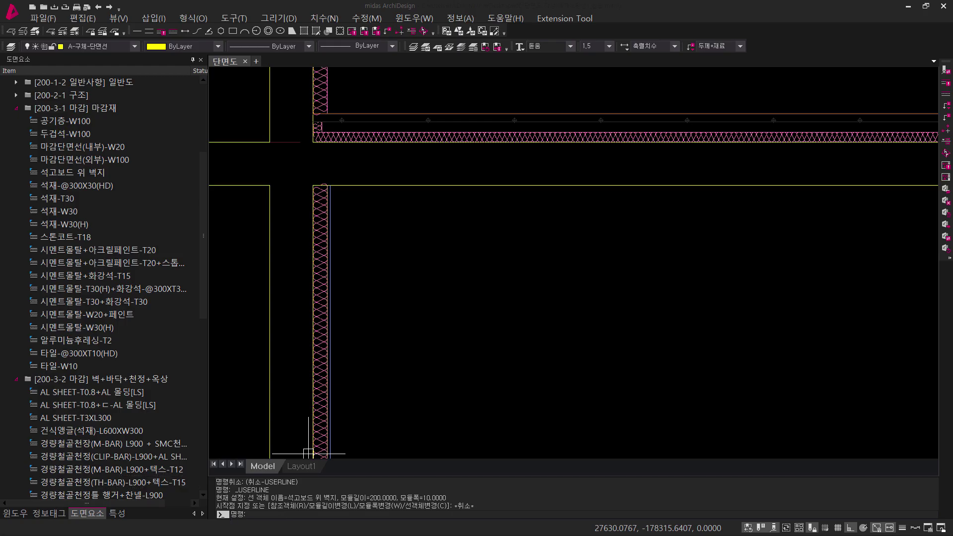
pyautogui.click(339, 516)
pyautogui.write('u')
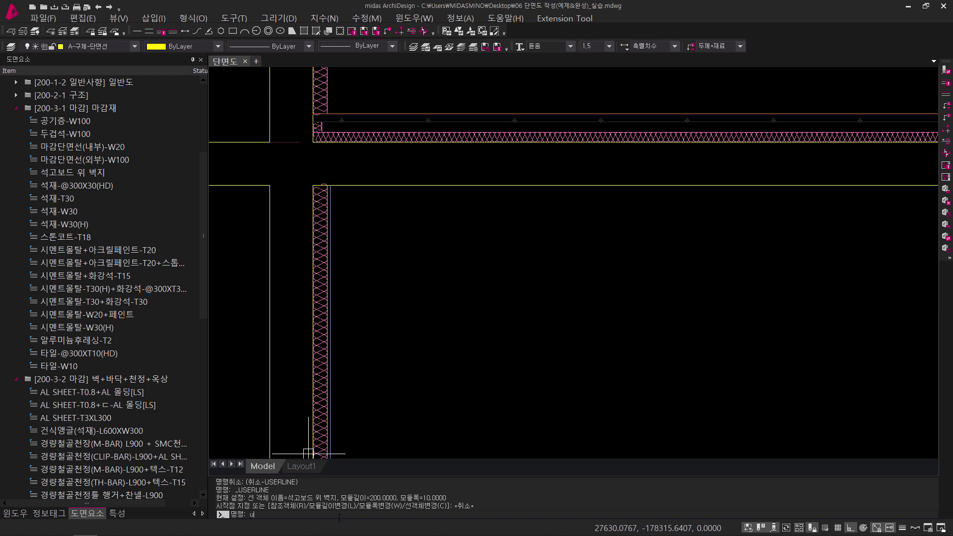
pyautogui.write('l')
pyautogui.press('Return')
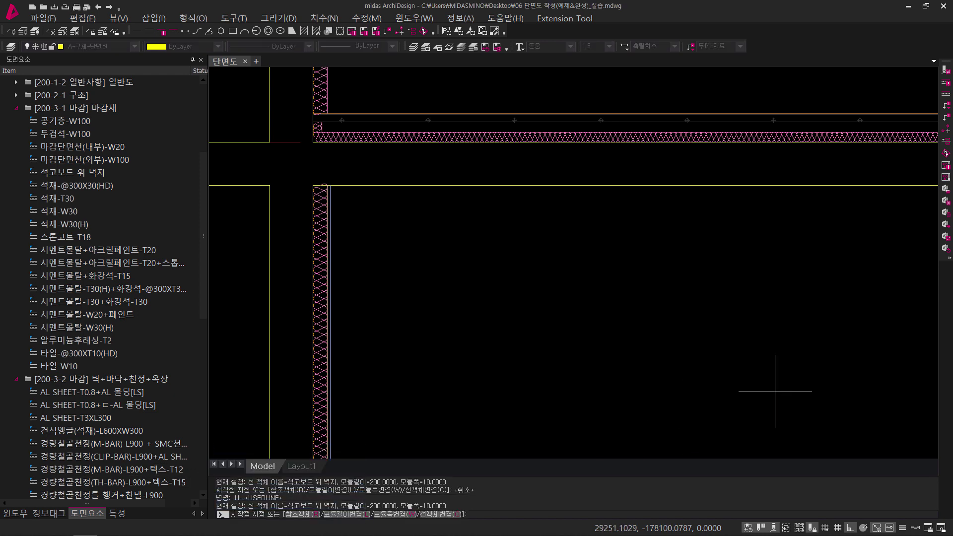
pyautogui.moveTo(755, 359); pyautogui.dragTo(319, 372, button='middle')
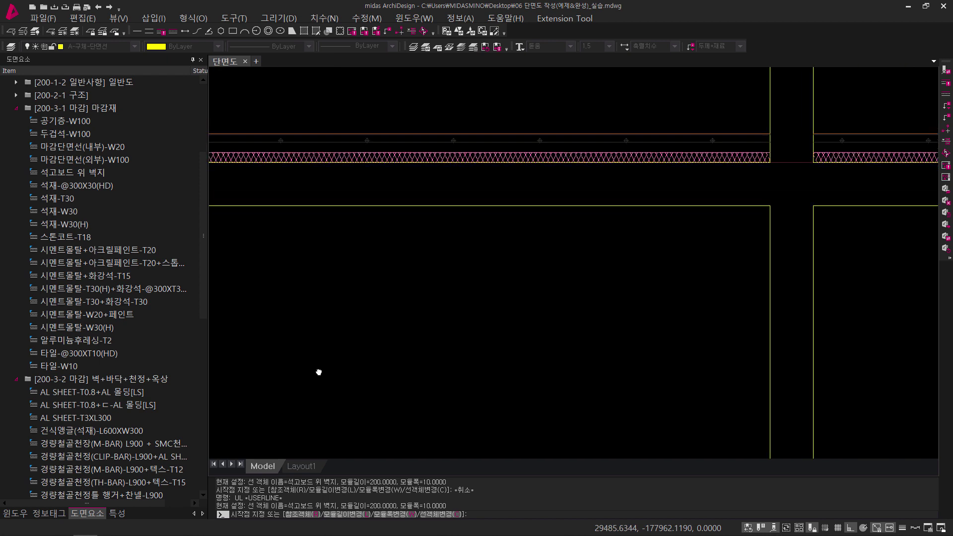
pyautogui.click(735, 202)
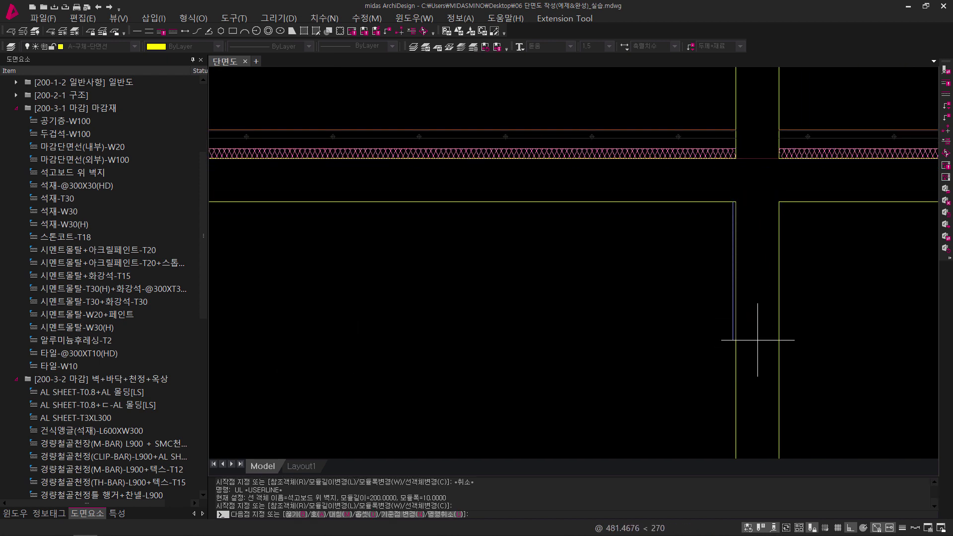
pyautogui.write('m')
pyautogui.press('Return')
pyautogui.write('o')
pyautogui.press('Return')
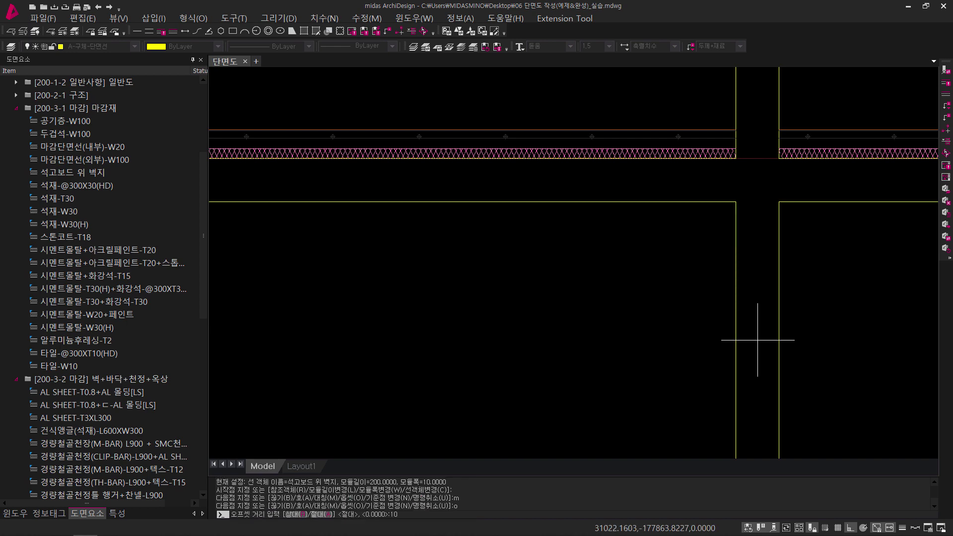
pyautogui.write('10')
pyautogui.press('Return')
pyautogui.scroll(-4, 719, 389)
pyautogui.scroll(3, 585, 291)
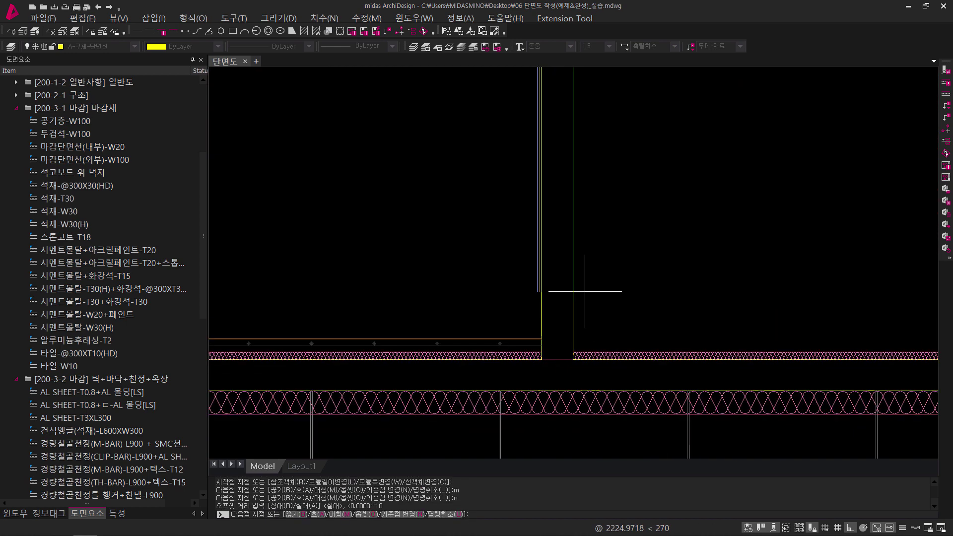
pyautogui.scroll(3, 585, 291)
pyautogui.click(494, 385)
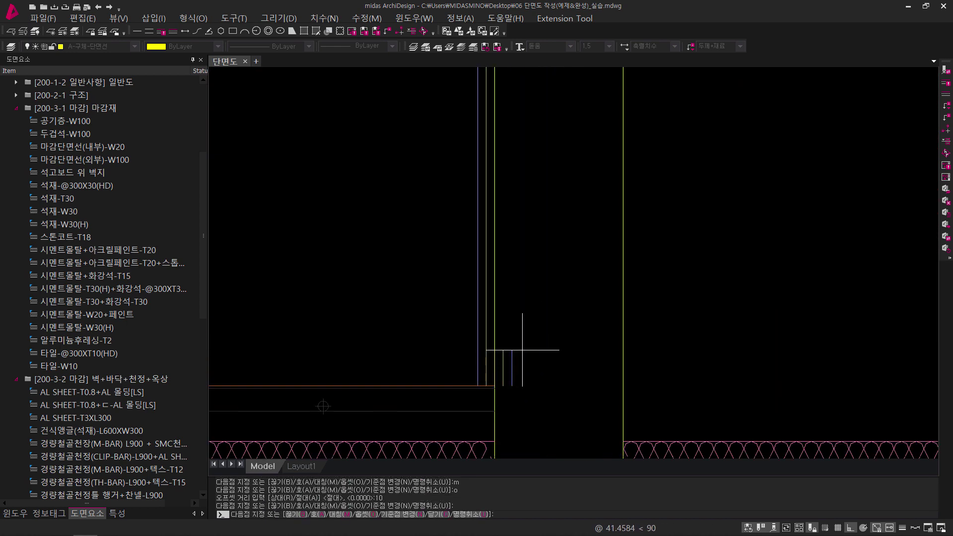
pyautogui.press('Return')
# Undo the last user line command and the view change.
pyautogui.scroll(-2, 586, 360)
pyautogui.scroll(2, 372, 378)
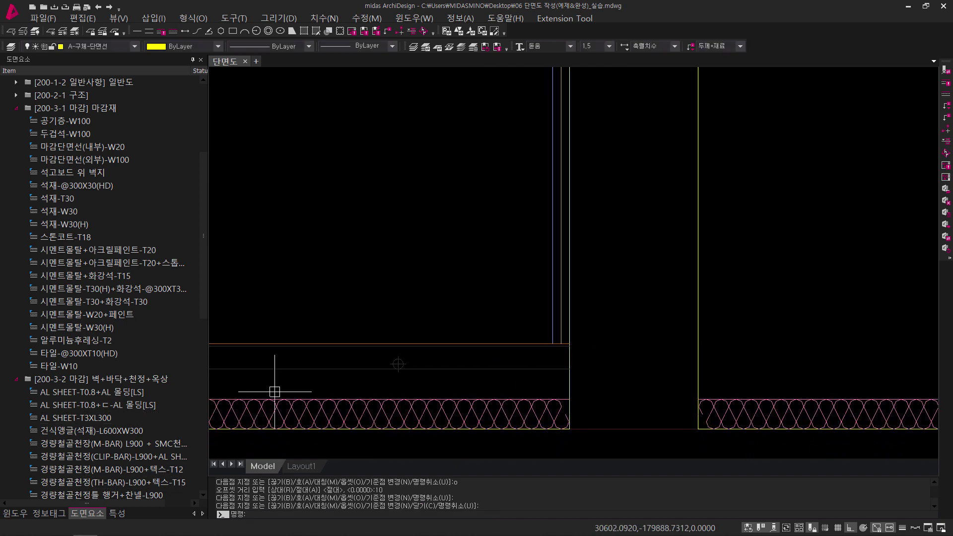
pyautogui.hotkey('ctrl', 'z')
pyautogui.hotkey('ctrl', 'z')
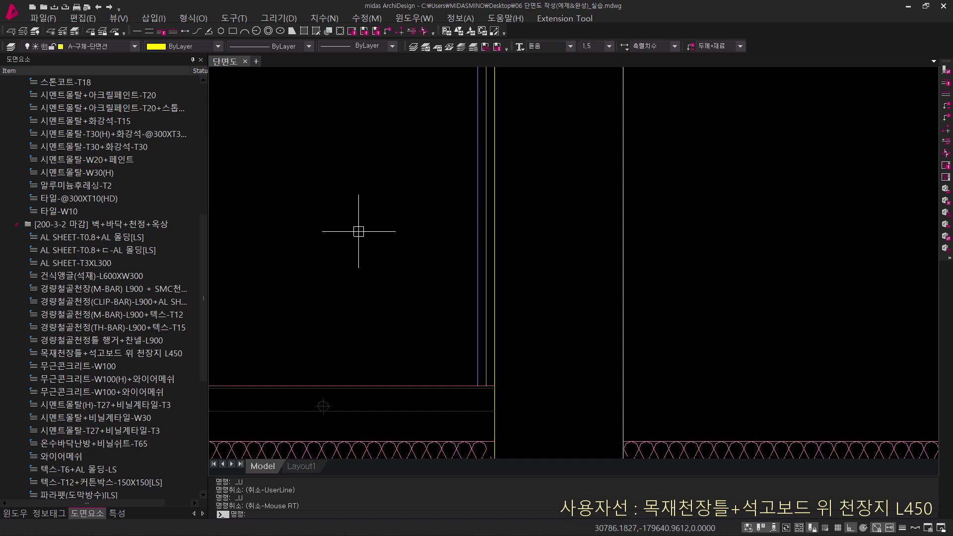
# Draw the 목재천장틀+석고보드 위 천장지 L450 ceiling line in the same first-floor room, below the slab.
pyautogui.moveTo(417, 230)
pyautogui.mouseDown(button='middle')
pyautogui.moveTo(427, 295)
pyautogui.moveTo(442, 291)
pyautogui.moveTo(488, 364)
pyautogui.mouseUp(button='middle')
pyautogui.scroll(-2, 427, 295)
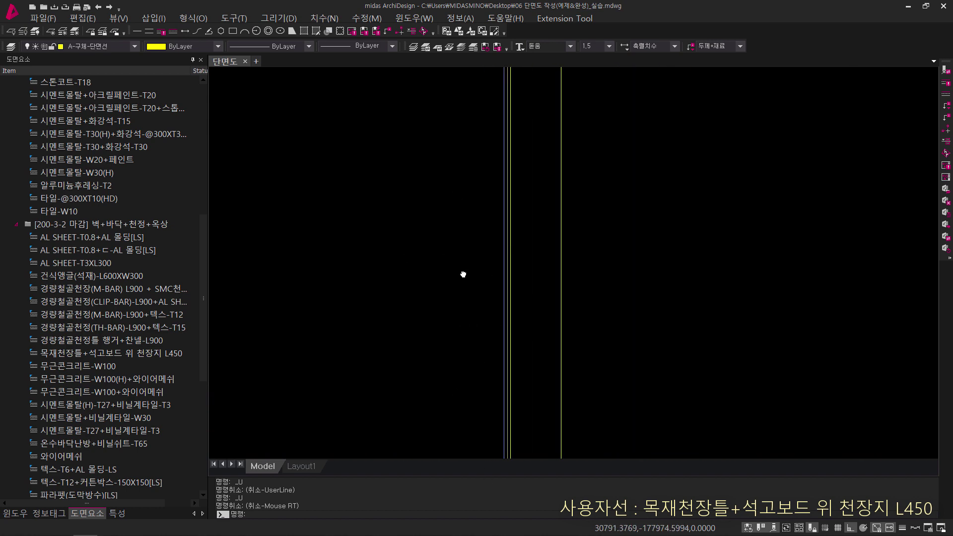
pyautogui.moveTo(463, 274); pyautogui.dragTo(452, 461, button='middle')
pyautogui.scroll(2, 402, 289)
pyautogui.moveTo(400, 306); pyautogui.dragTo(429, 262, button='middle')
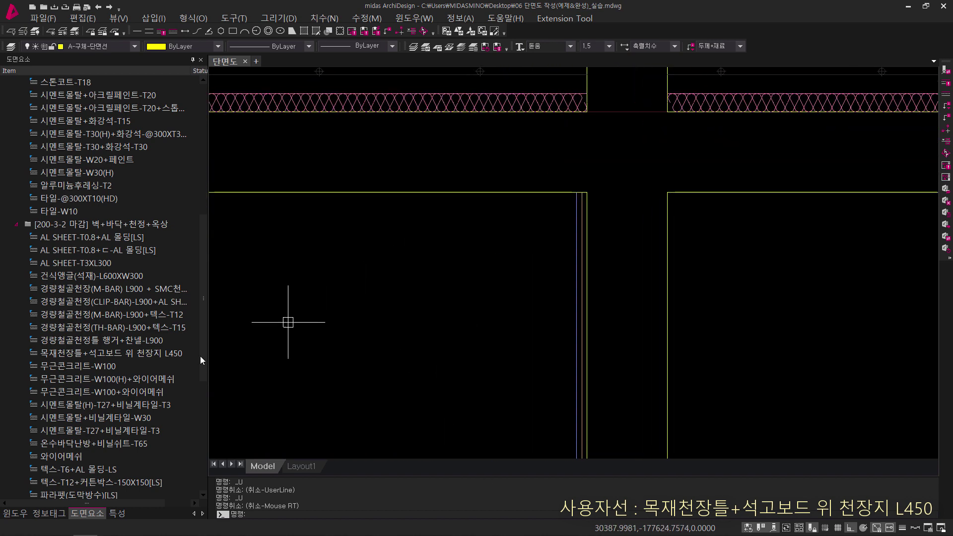
# Start the user line 목재천장틀+석고보드 위 천장지 L450 with module width 150 where the right wall's inner finish meets the slab underside.
pyautogui.click(97, 352)
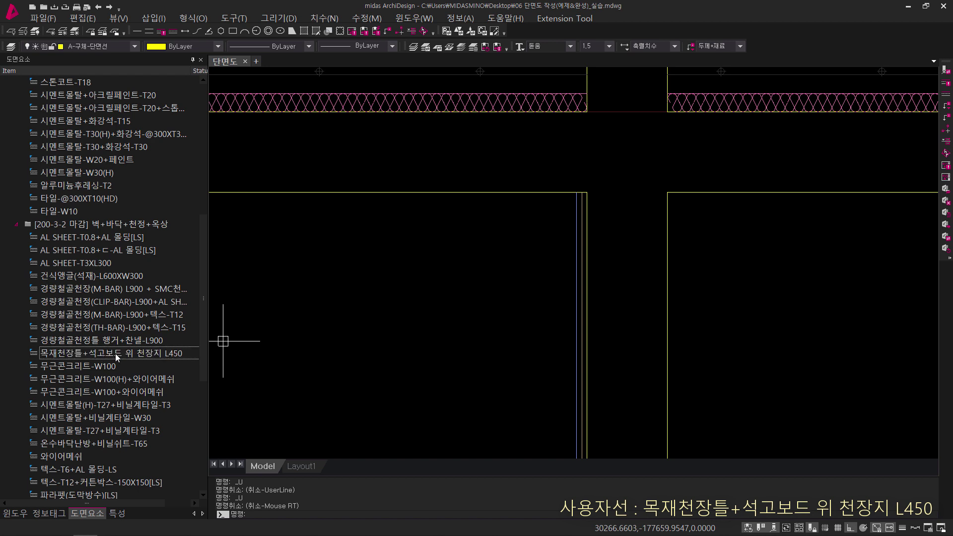
pyautogui.doubleClick(115, 354)
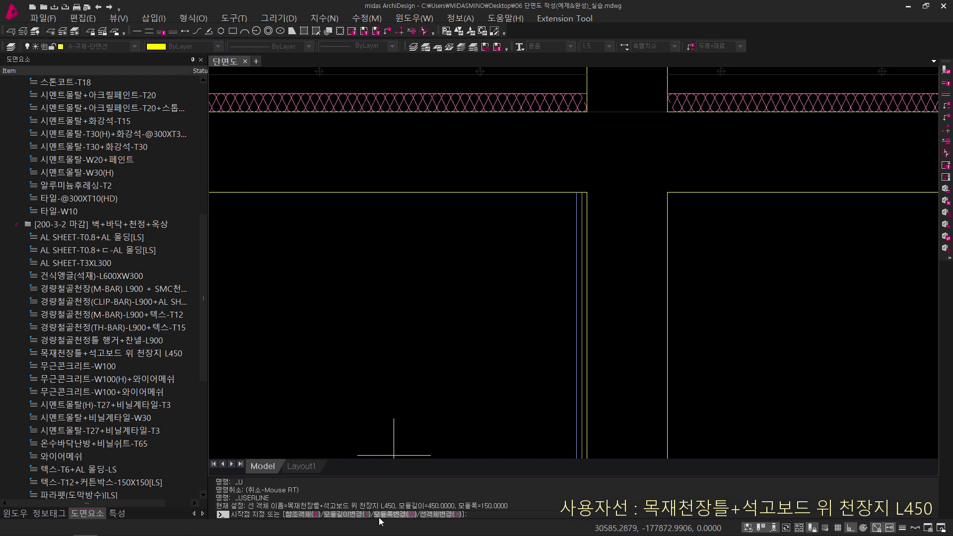
pyautogui.click(383, 516)
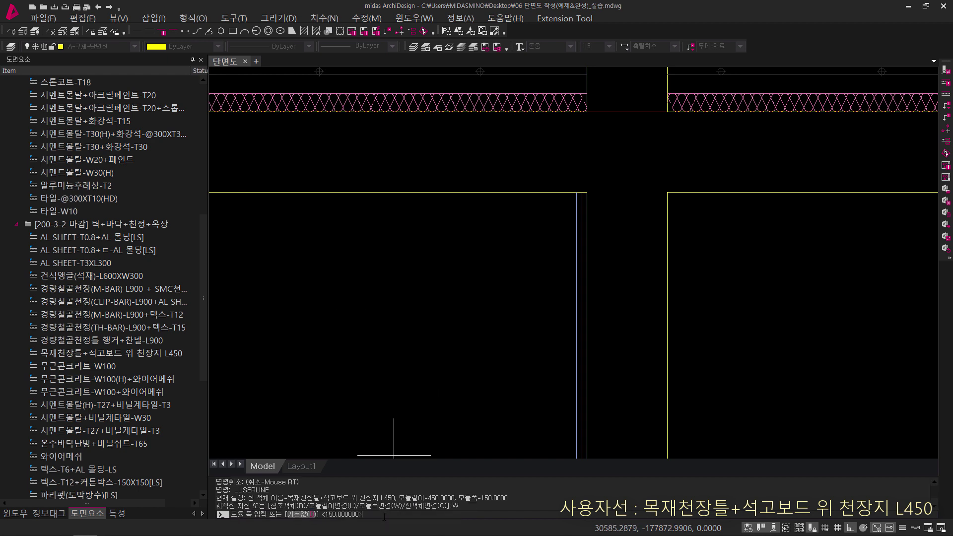
pyautogui.press('Return')
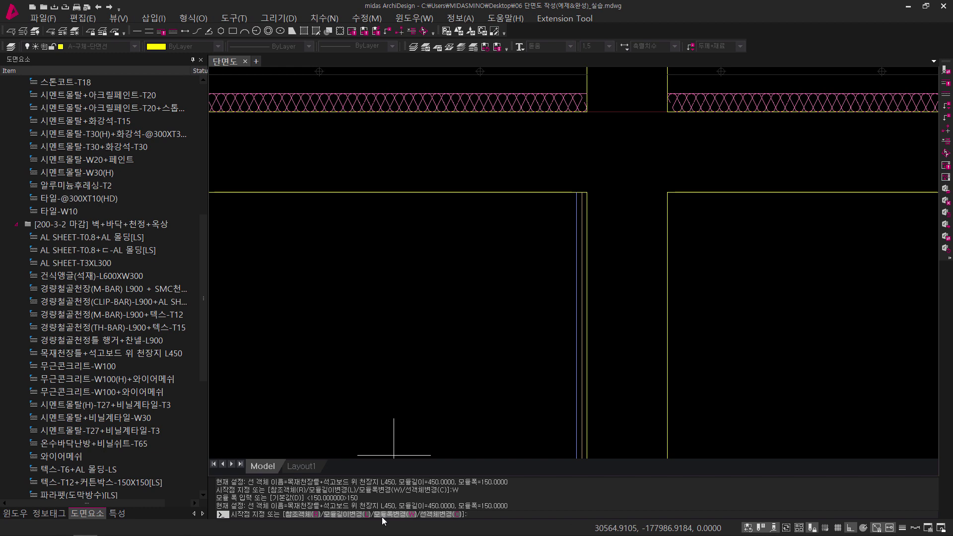
pyautogui.scroll(3, 579, 194)
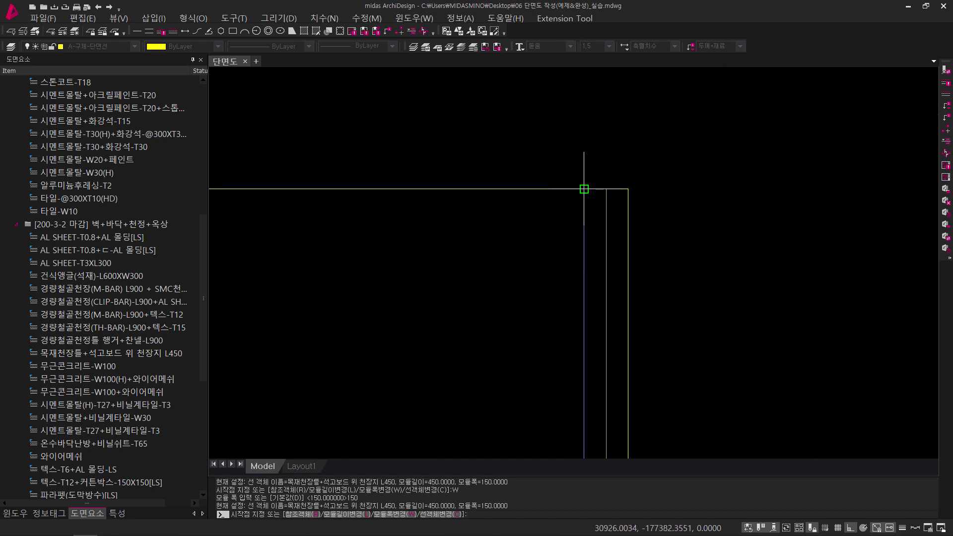
pyautogui.click(584, 189)
pyautogui.scroll(-3, 583, 189)
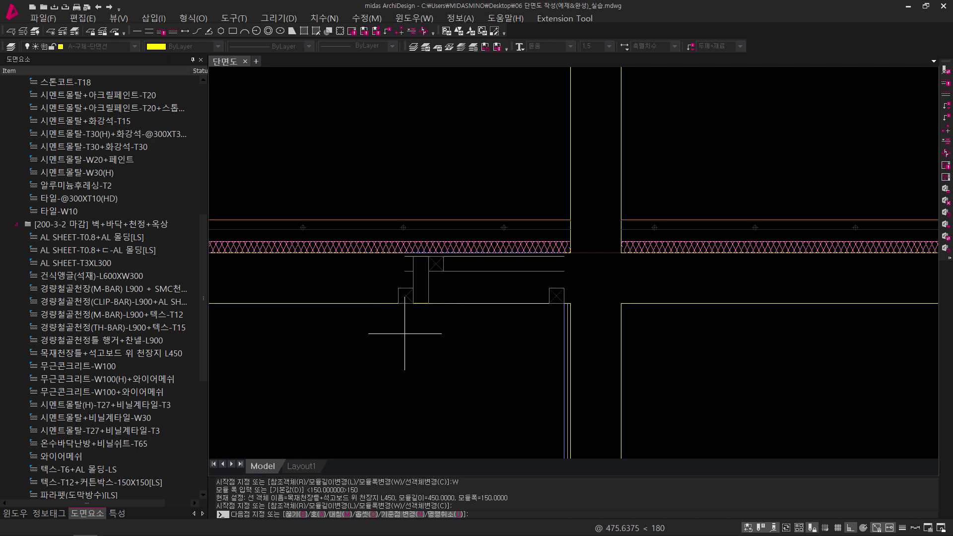
# Flip the ceiling line to the room side with the mirror option and offset it by -150.
pyautogui.press('Return')
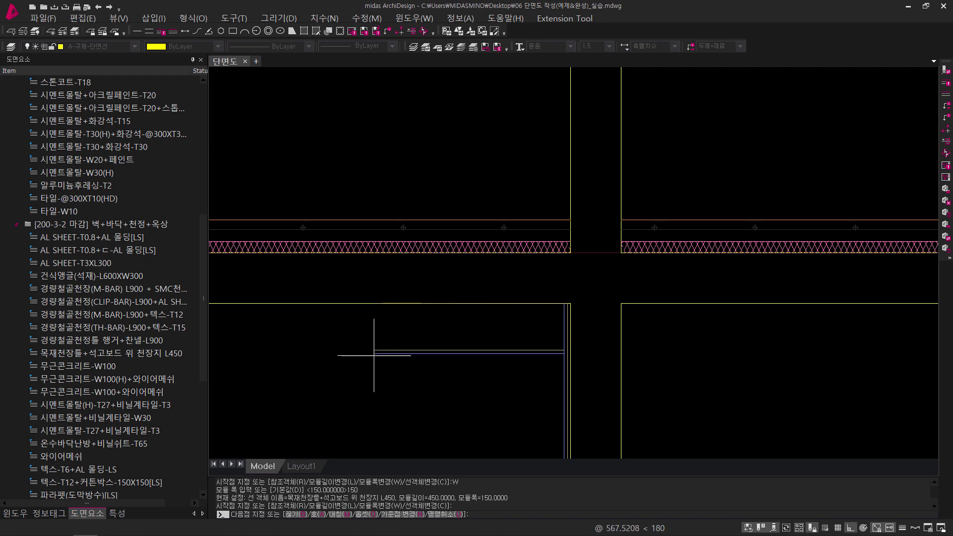
pyautogui.write('o')
pyautogui.press('Return')
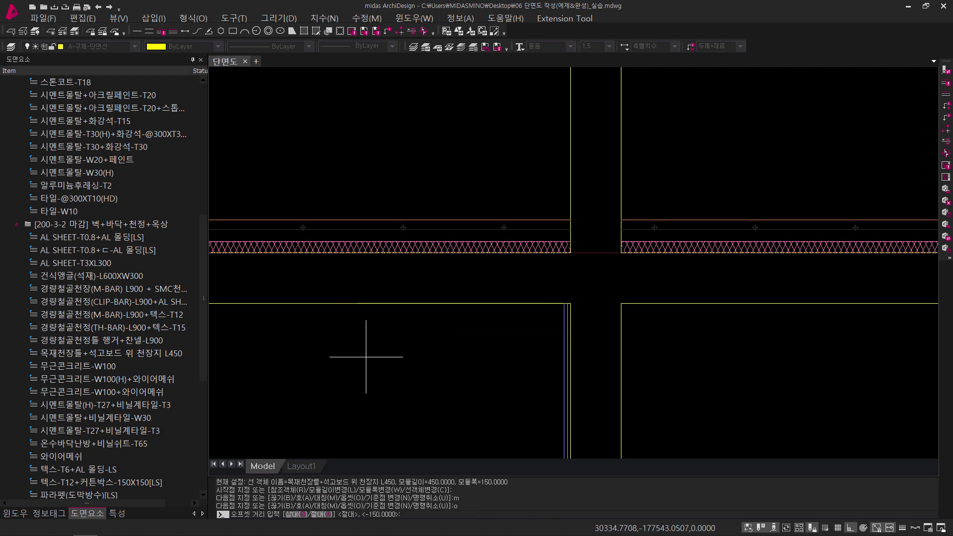
pyautogui.press('Return')
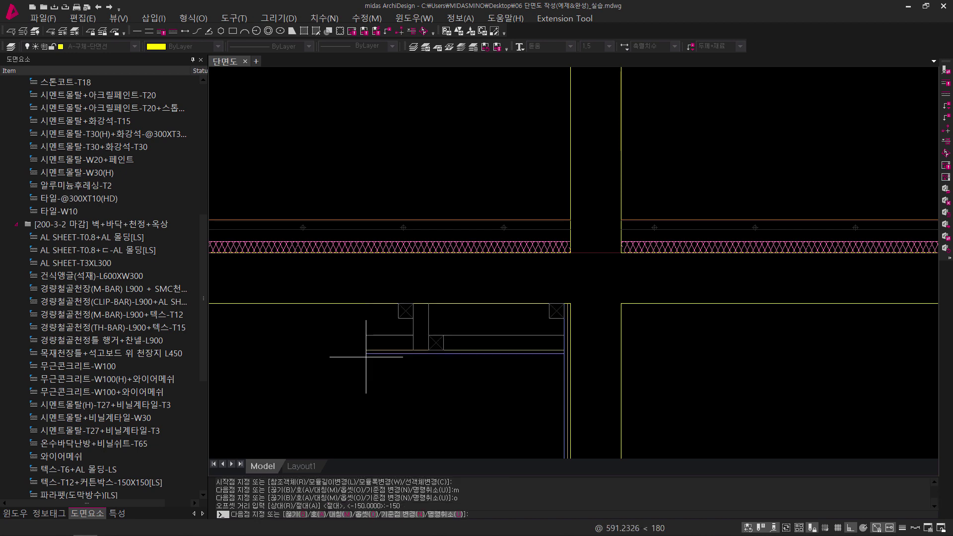
# Finish the ceiling line where the left wall's inner finish meets the slab underside.
pyautogui.moveTo(464, 356); pyautogui.dragTo(666, 322, button='middle')
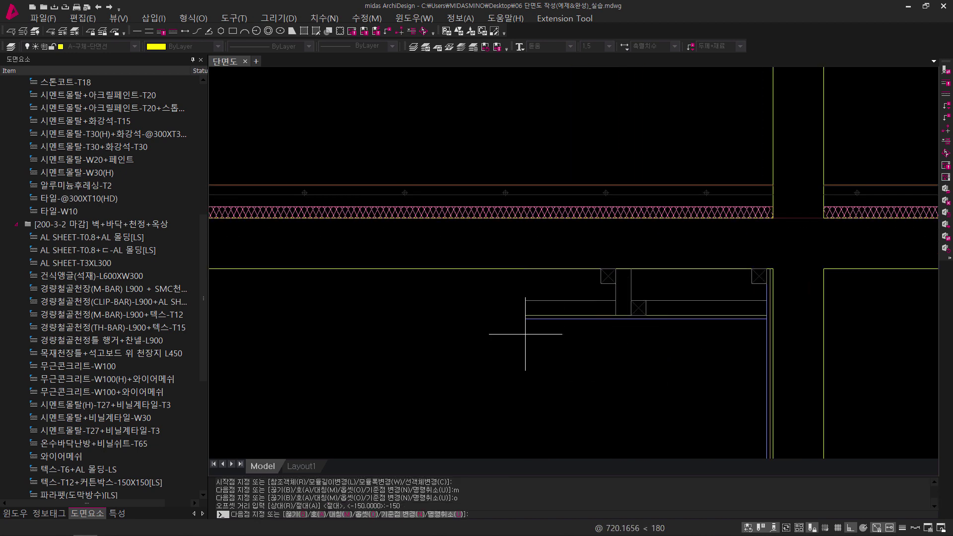
pyautogui.moveTo(525, 334); pyautogui.dragTo(511, 318, button='middle')
pyautogui.scroll(5, 511, 318)
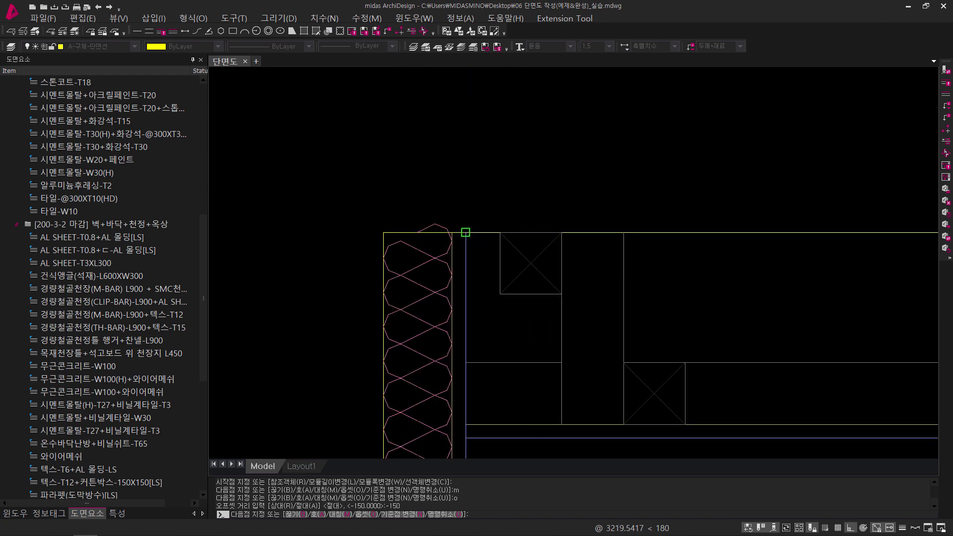
pyautogui.click(465, 233)
pyautogui.press('Return')
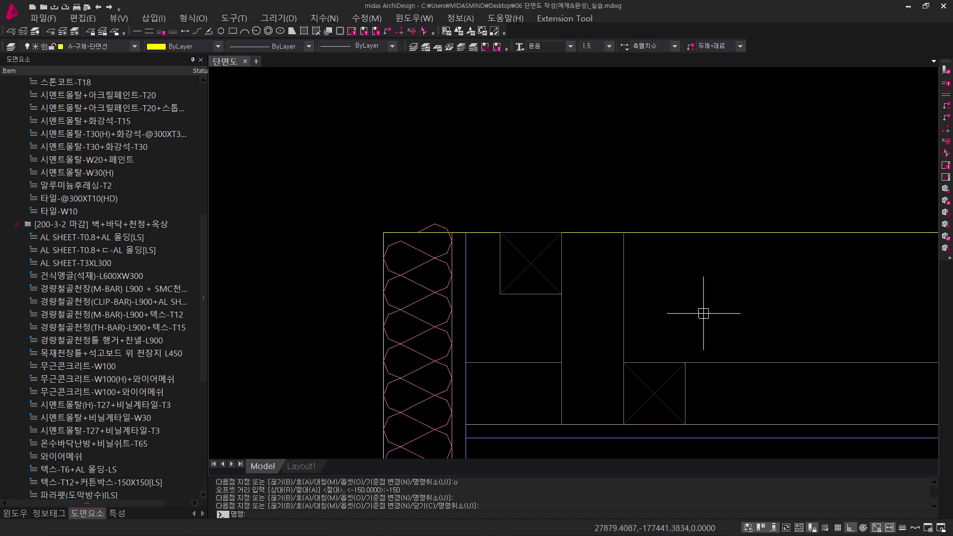
pyautogui.press('Escape')
pyautogui.press('Escape')
# Stretch the ceiling frame's left end module so its upper timber block meets the left wall's inner finish.
pyautogui.moveTo(564, 317); pyautogui.dragTo(545, 314, button='middle')
pyautogui.scroll(-2, 556, 320)
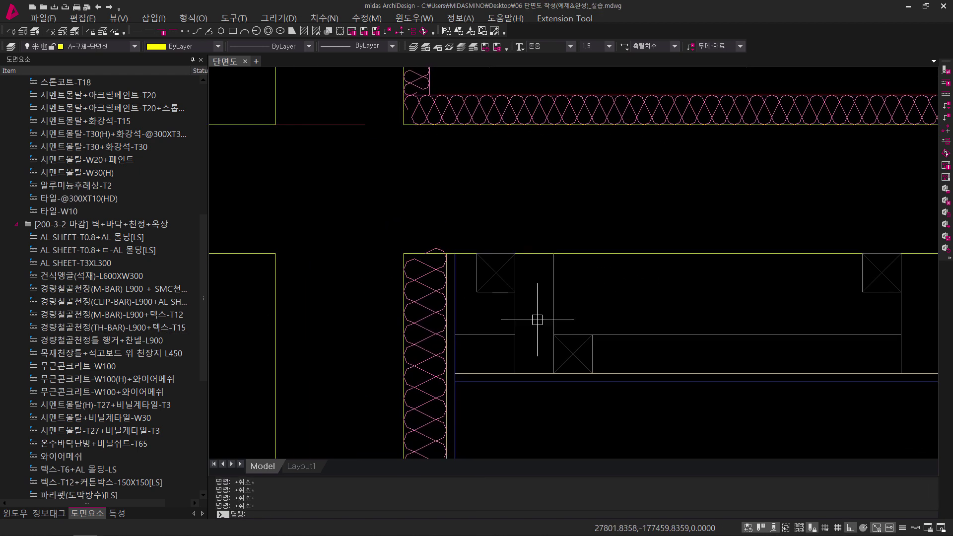
pyautogui.write('s')
pyautogui.press('Return')
pyautogui.click(625, 435)
pyautogui.click(461, 220)
pyautogui.press('Return')
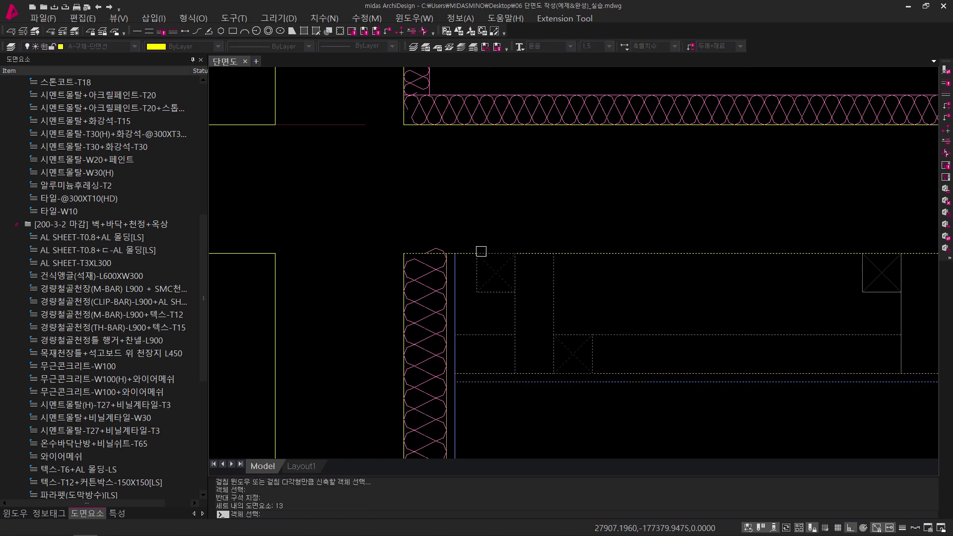
pyautogui.click(477, 253)
pyautogui.press('Escape')
pyautogui.press('Escape')
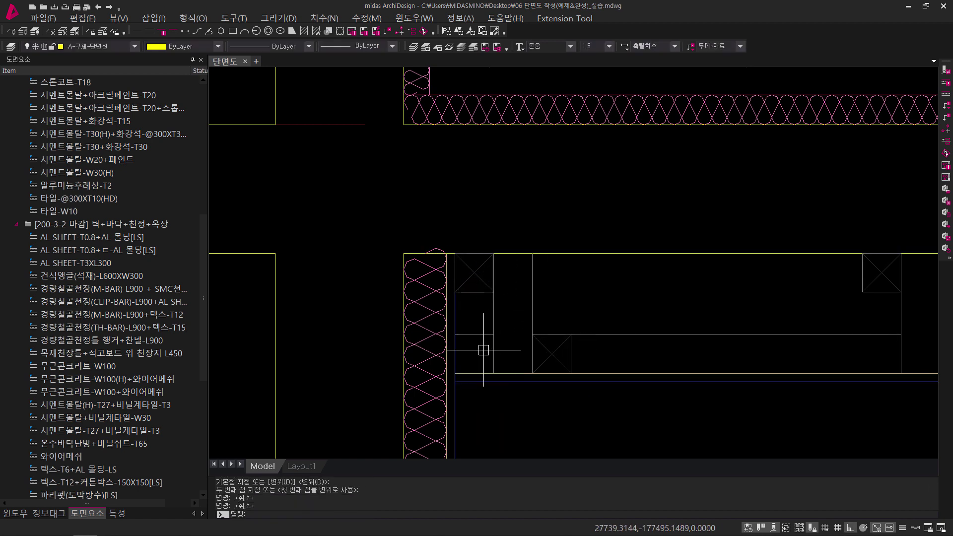
# Copy the upper timber block beside the left wall straight down into the lower ceiling batten.
pyautogui.scroll(2, 460, 297)
pyautogui.write('c')
pyautogui.press('Return')
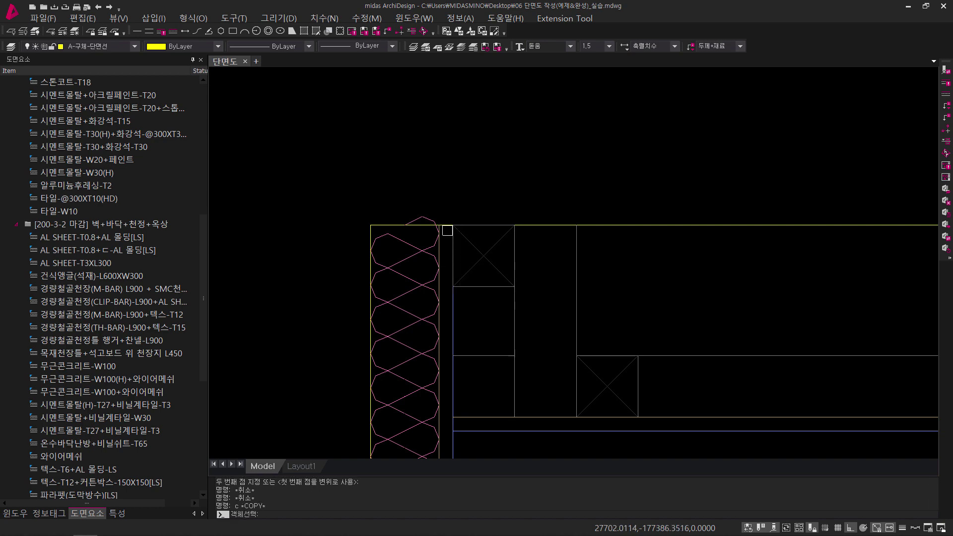
pyautogui.click(443, 197)
pyautogui.click(532, 297)
pyautogui.press('Return')
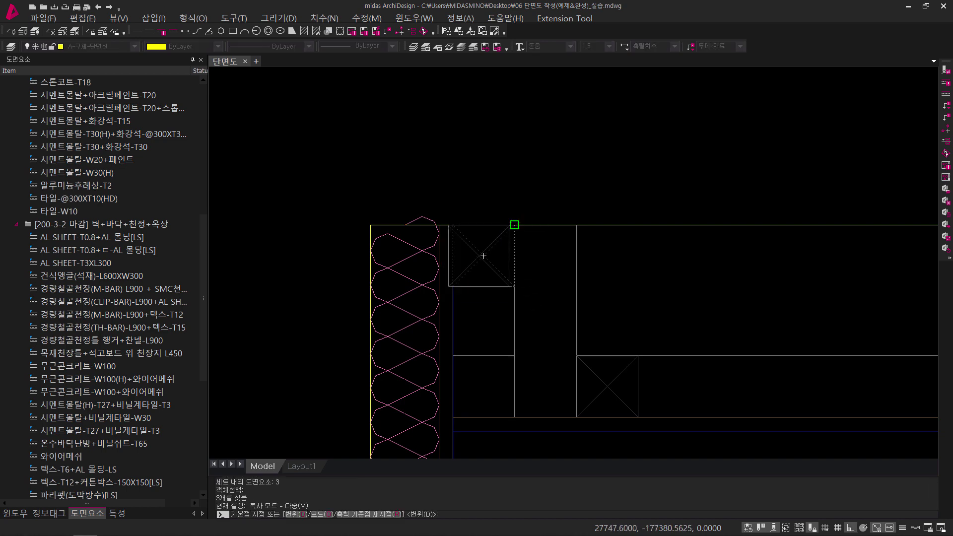
pyautogui.click(514, 226)
pyautogui.click(514, 355)
pyautogui.press('Escape')
# Mirror the left end's ceiling framing about the vertical centre line of the ceiling, keeping the original.
pyautogui.scroll(-6, 794, 379)
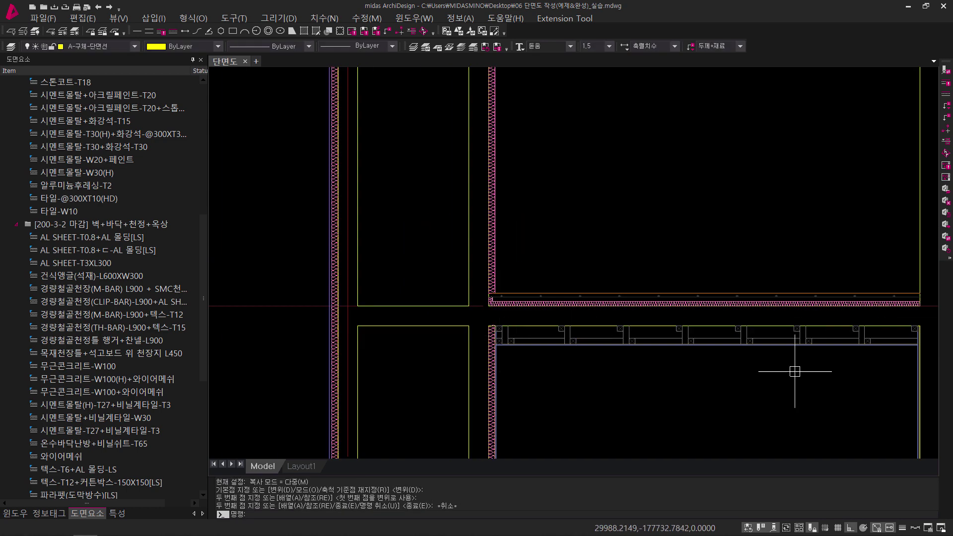
pyautogui.scroll(8, 385, 330)
pyautogui.press('Escape')
pyautogui.press('Escape')
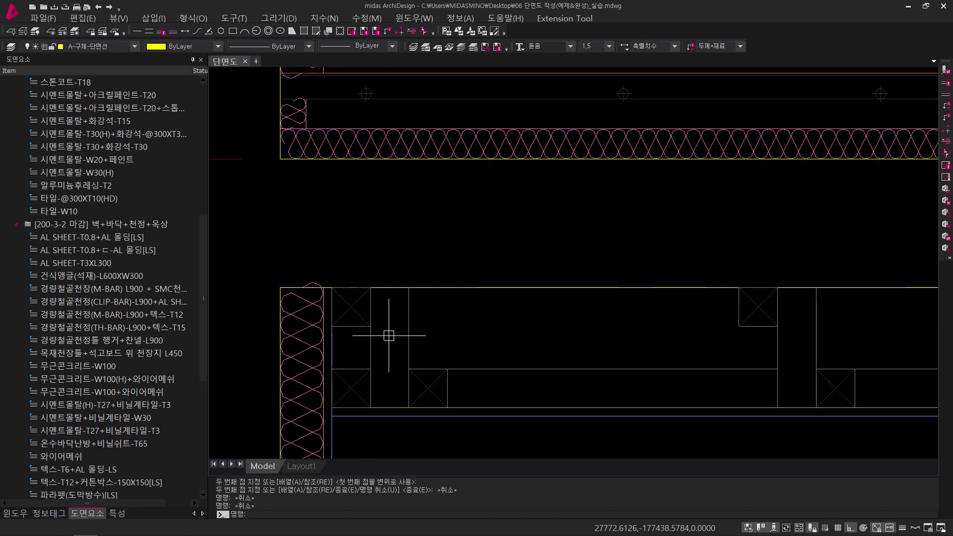
pyautogui.write('mi')
pyautogui.press('Return')
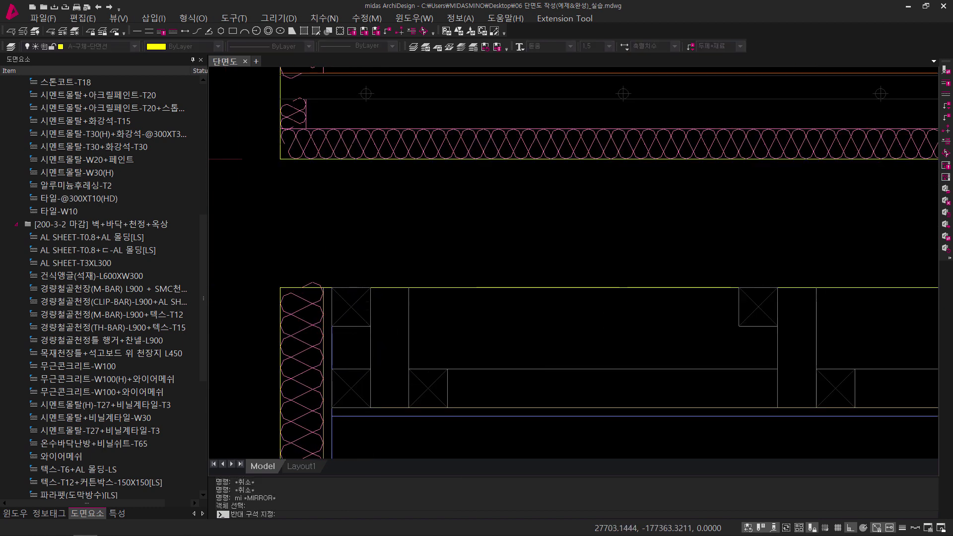
pyautogui.click(329, 271)
pyautogui.click(483, 430)
pyautogui.scroll(-5, 404, 339)
pyautogui.press('Return')
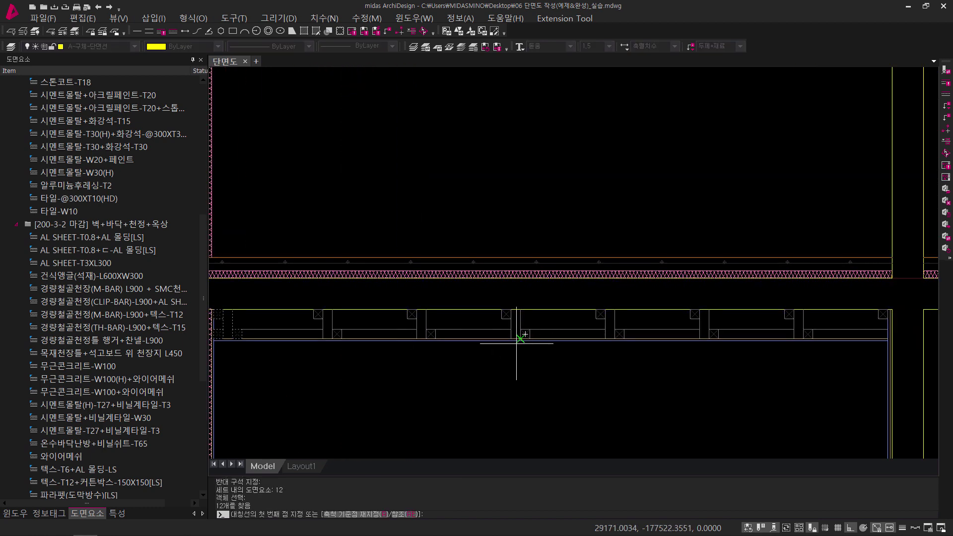
pyautogui.click(579, 339)
pyautogui.click(571, 398)
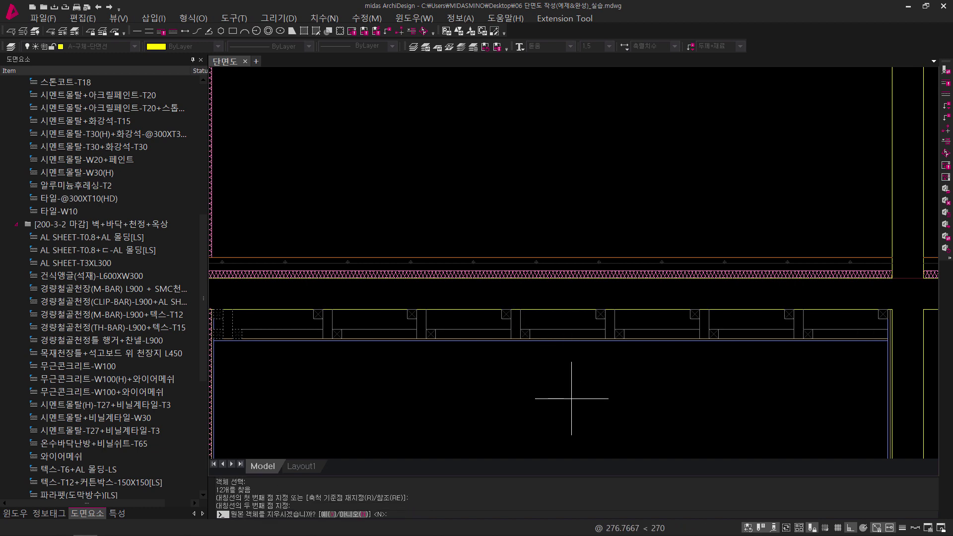
pyautogui.write('n')
pyautogui.press('Return')
pyautogui.scroll(6, 791, 390)
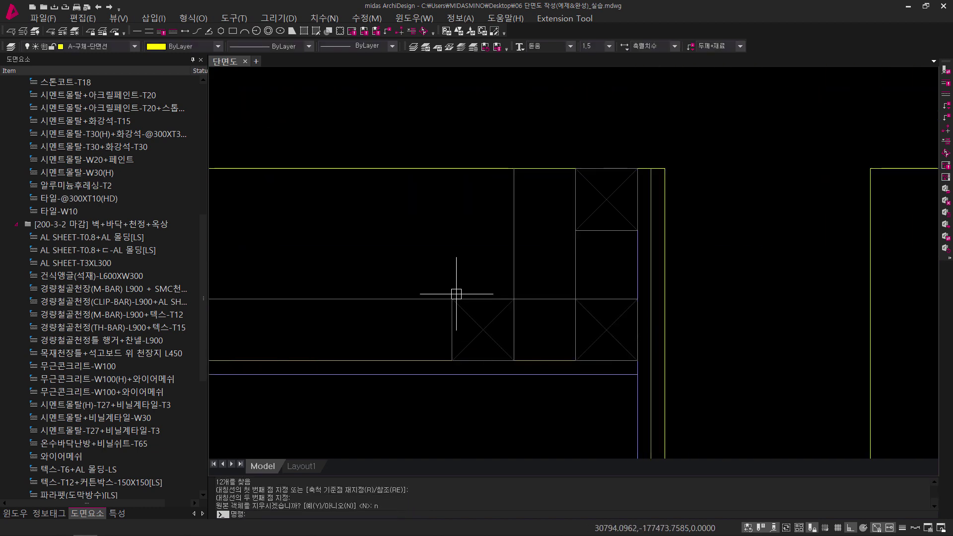
pyautogui.press('Escape')
pyautogui.press('Escape')
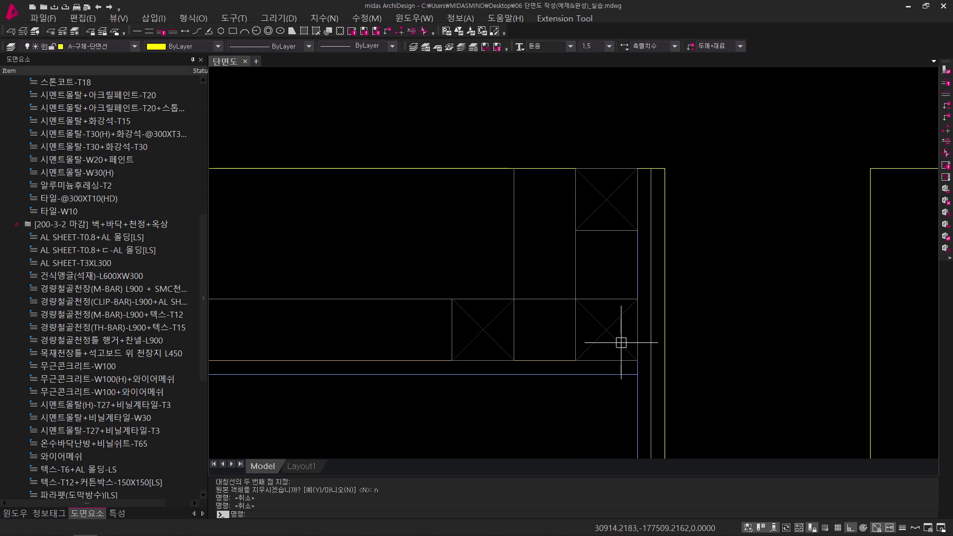
# Trim the horizontal batten line crossing the vertical hanger at the ceiling's right end.
pyautogui.click(595, 394)
pyautogui.click(496, 277)
pyautogui.write('tr')
pyautogui.press('Return')
pyautogui.click(558, 323)
pyautogui.click(532, 262)
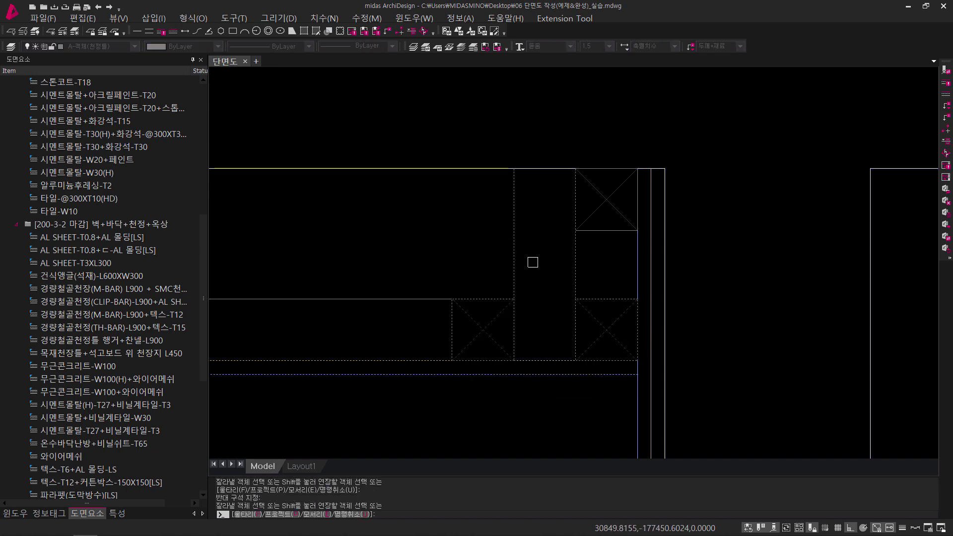
pyautogui.press('Escape')
pyautogui.scroll(-3, 541, 270)
pyautogui.scroll(2, 502, 277)
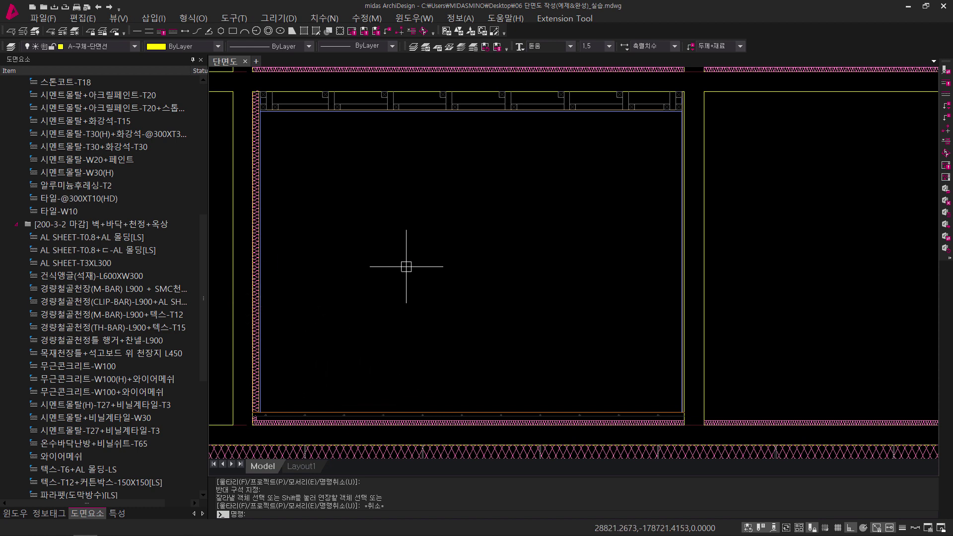
pyautogui.moveTo(437, 125); pyautogui.dragTo(459, 134, button='middle')
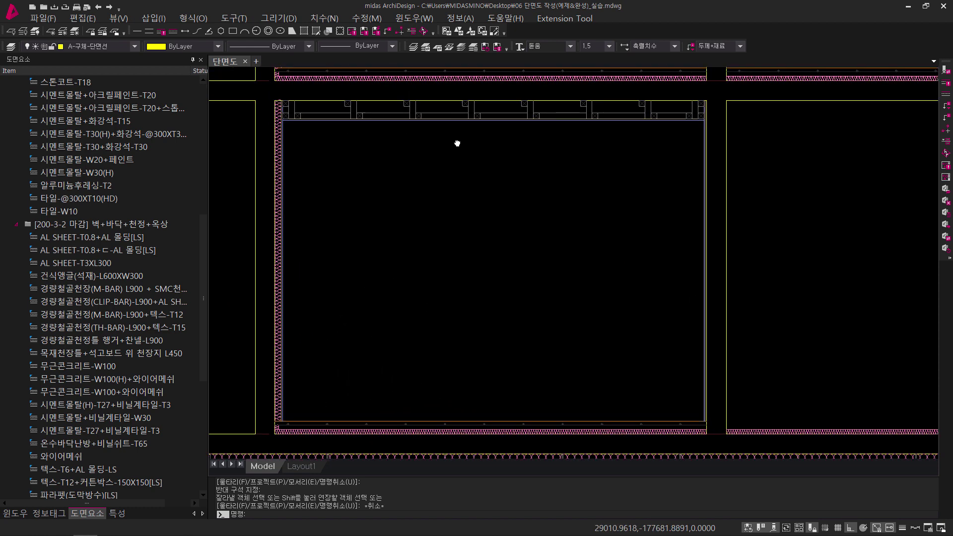
pyautogui.scroll(1, 230, 365)
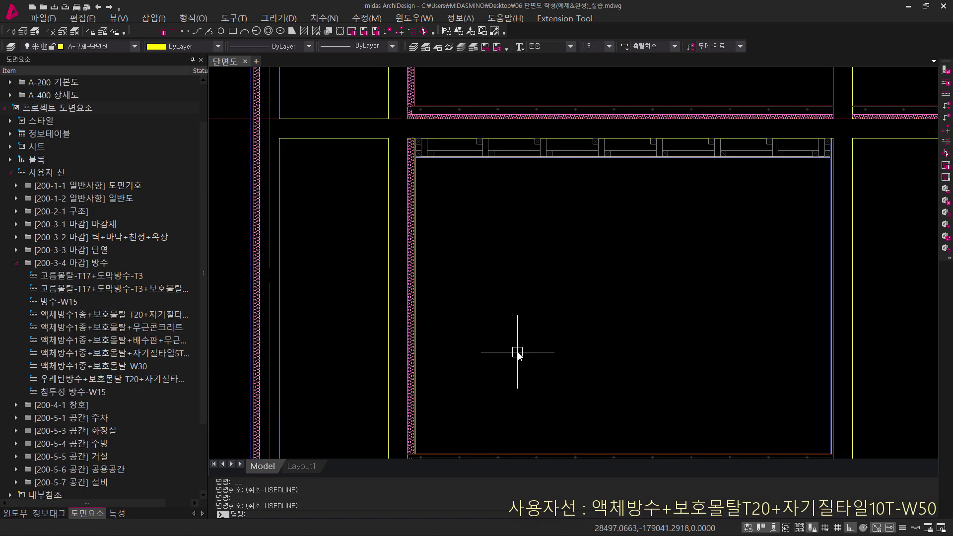
# Draw the user line 액체방수1종+보호몰탈 T20+자기질타일 10T-W50 along the narrow room's floor, 850 long, from left to right wall.
pyautogui.scroll(-3, 545, 338)
pyautogui.scroll(3, 497, 356)
pyautogui.scroll(2, 405, 405)
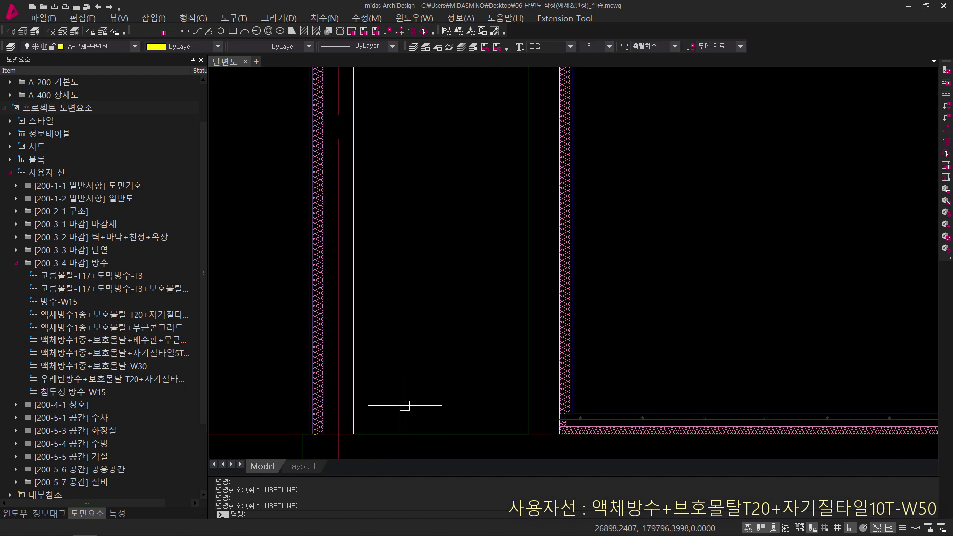
pyautogui.click(92, 266)
pyautogui.click(101, 273)
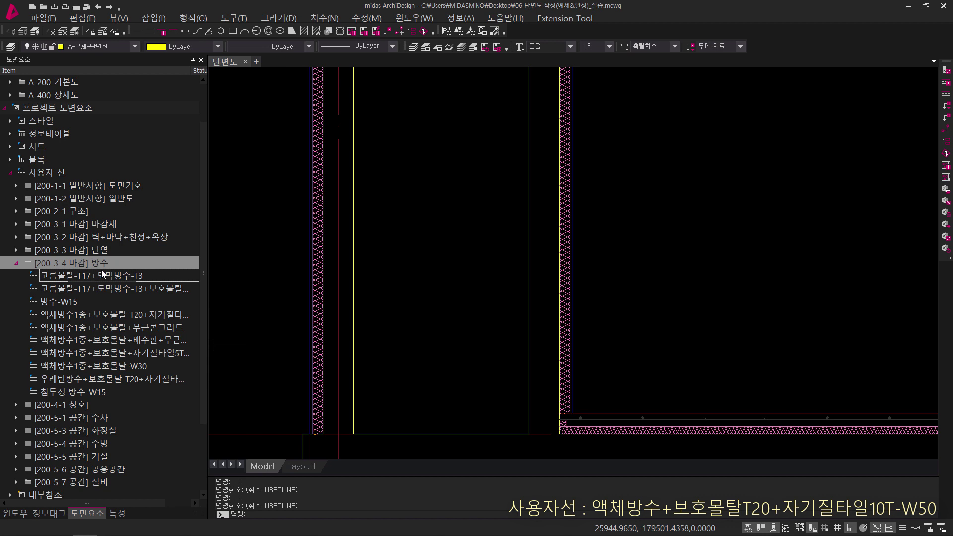
pyautogui.click(101, 316)
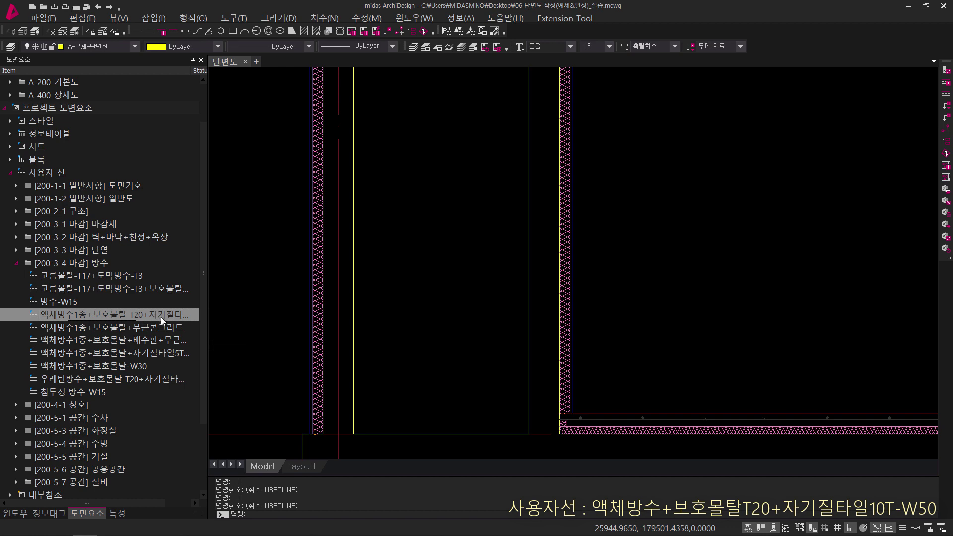
pyautogui.doubleClick(142, 314)
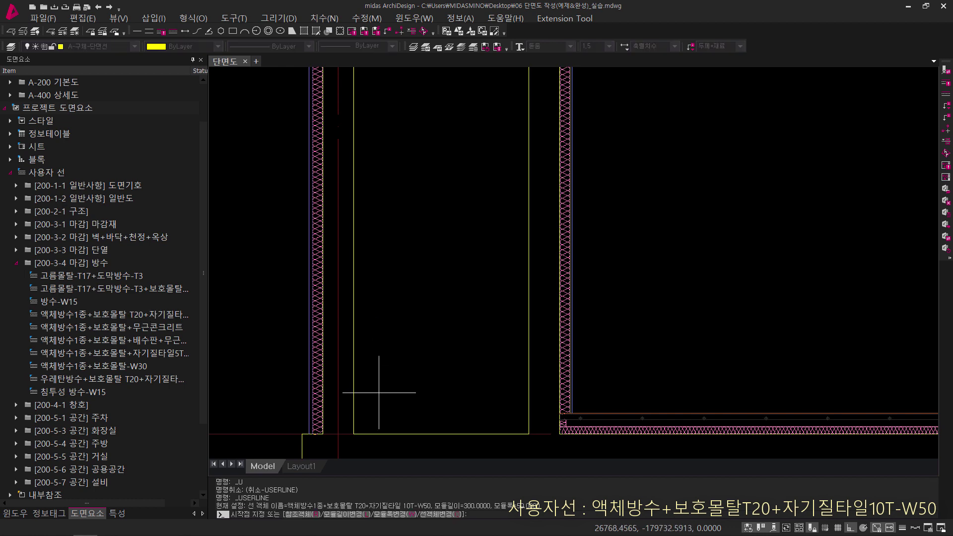
pyautogui.scroll(2, 353, 431)
pyautogui.moveTo(354, 431); pyautogui.dragTo(339, 371, button='middle')
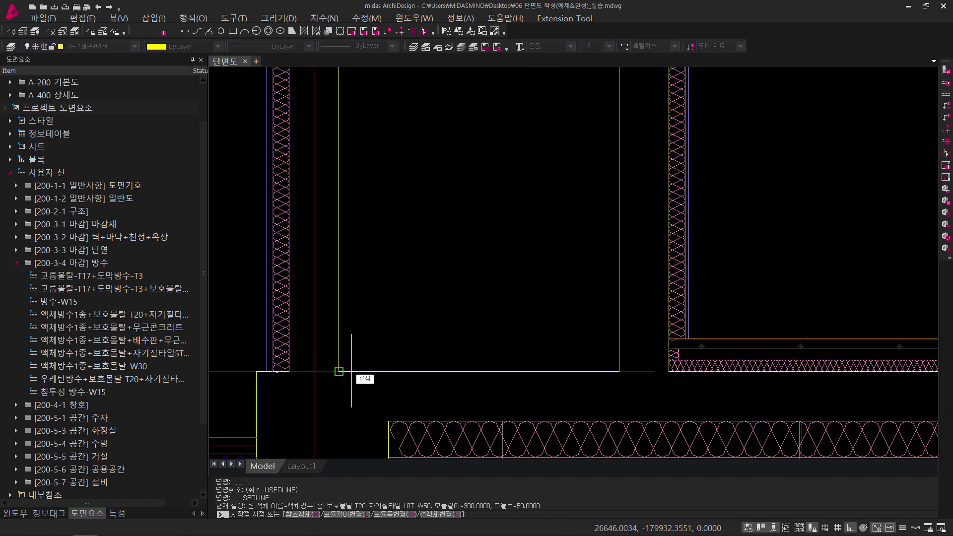
pyautogui.click(339, 371)
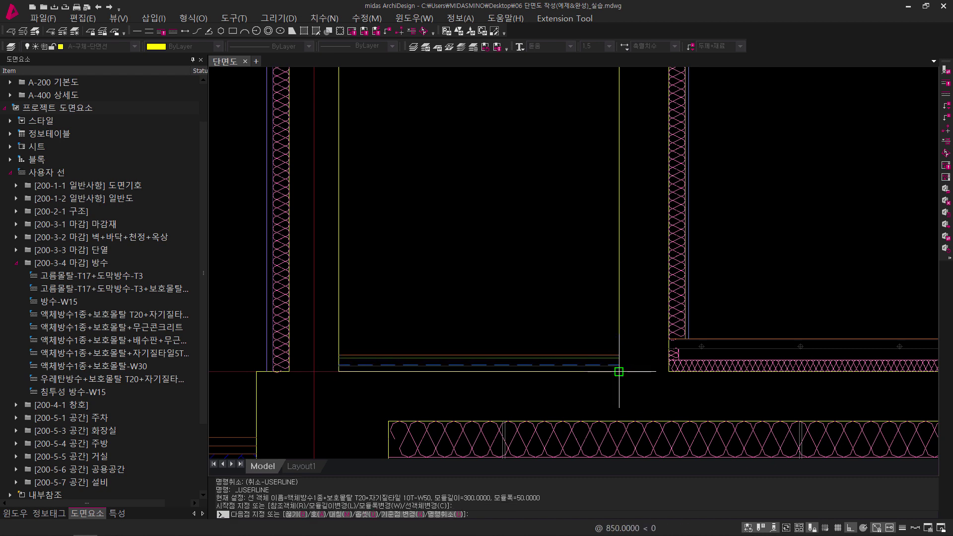
pyautogui.click(619, 371)
pyautogui.press('Return')
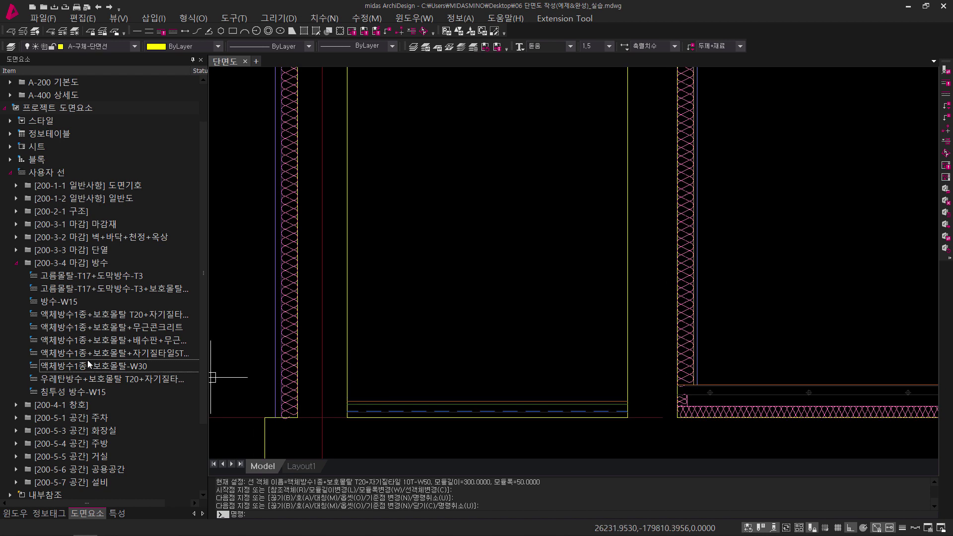
# Draw the user line 액체방수1종+보호몰탈+자기질타일5T-W30 up the narrow room's left wall from the floor finish, mirrored to the room side, 1800 long.
pyautogui.click(86, 353)
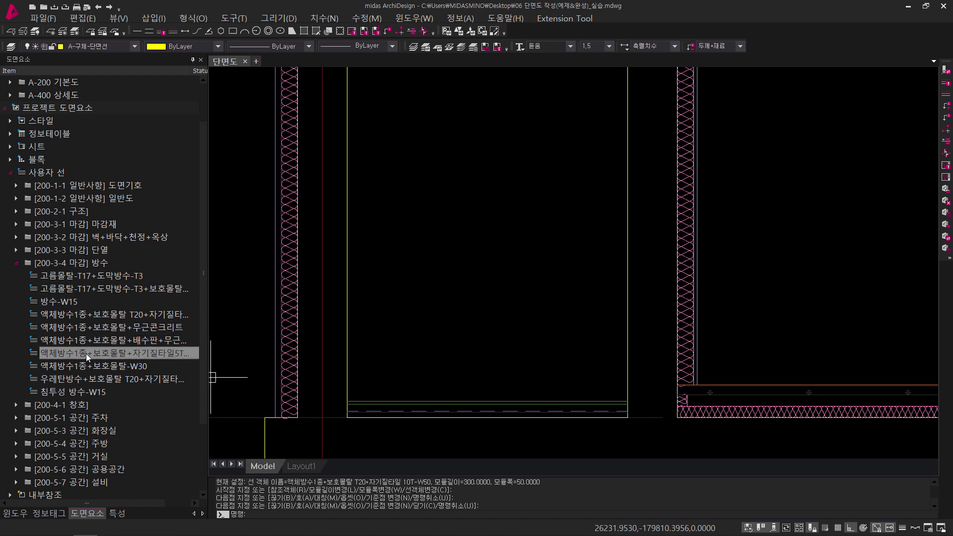
pyautogui.moveTo(168, 355); pyautogui.dragTo(453, 373)
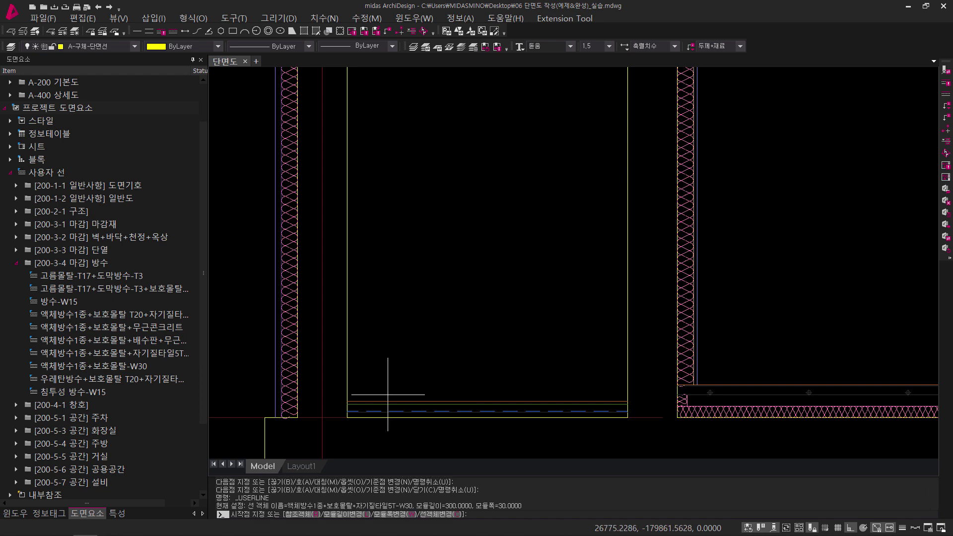
pyautogui.click(350, 397)
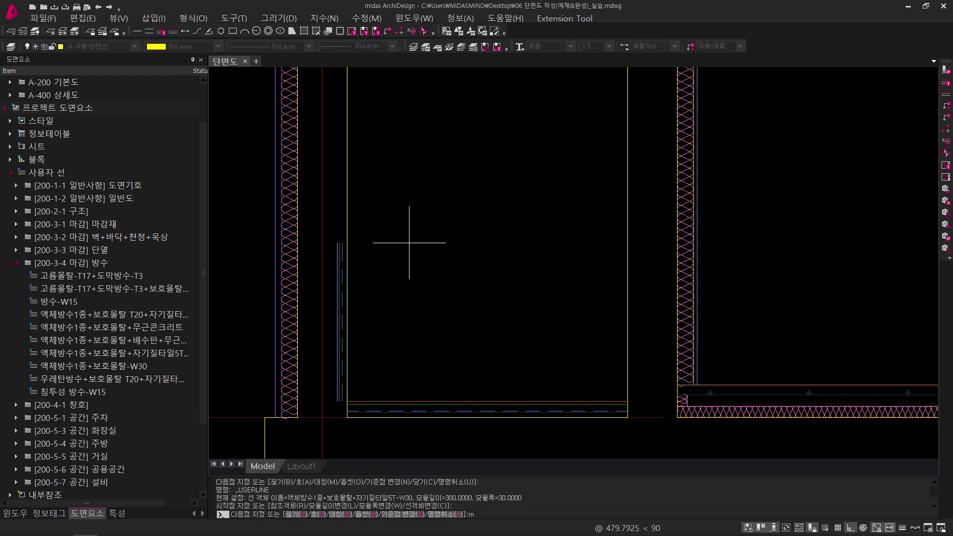
pyautogui.press('Return')
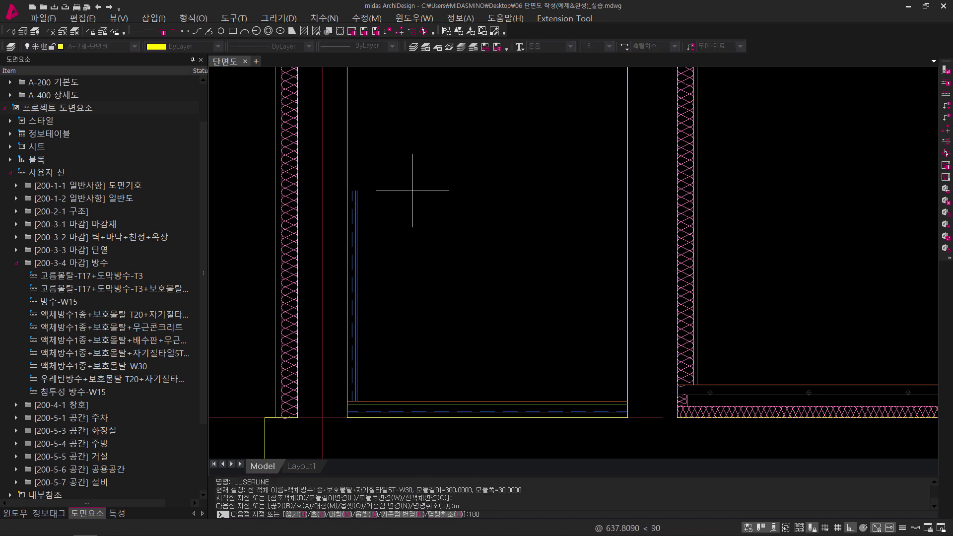
pyautogui.press('Return')
pyautogui.press('Return')
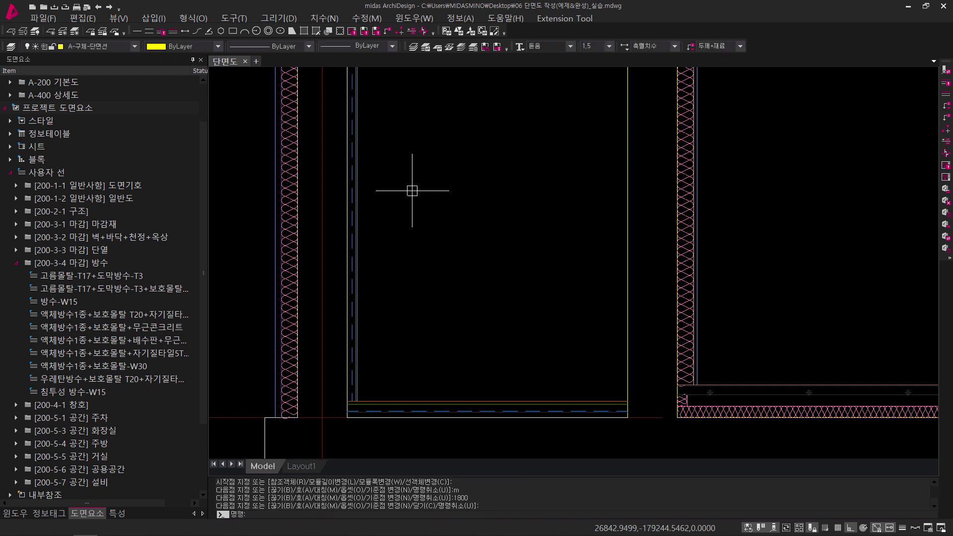
# Draw the same 액체방수1종+보호몰탈+자기질타일5T-W30 user line 1800 up the narrow room's right wall from the floor finish.
pyautogui.press('Return')
pyautogui.click(626, 400)
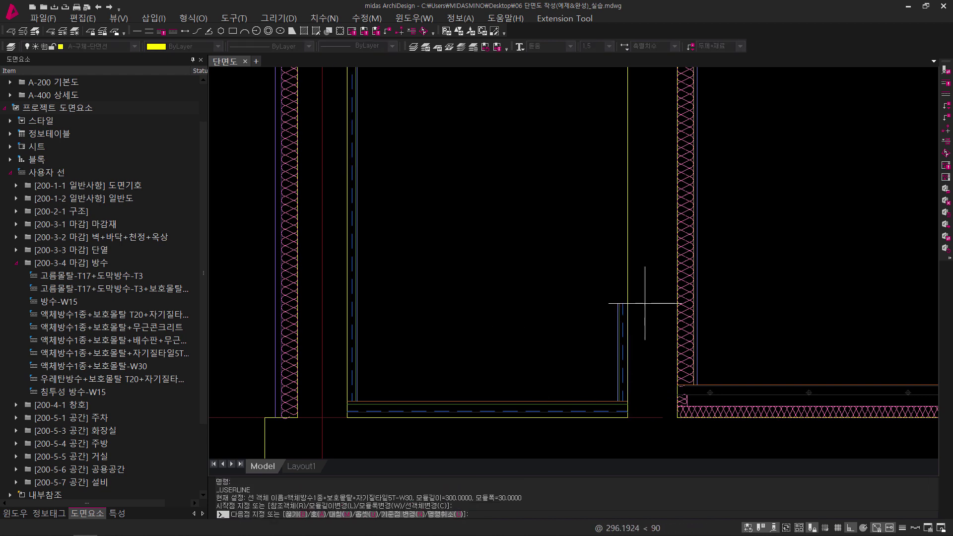
pyautogui.write('1800')
pyautogui.press('Return')
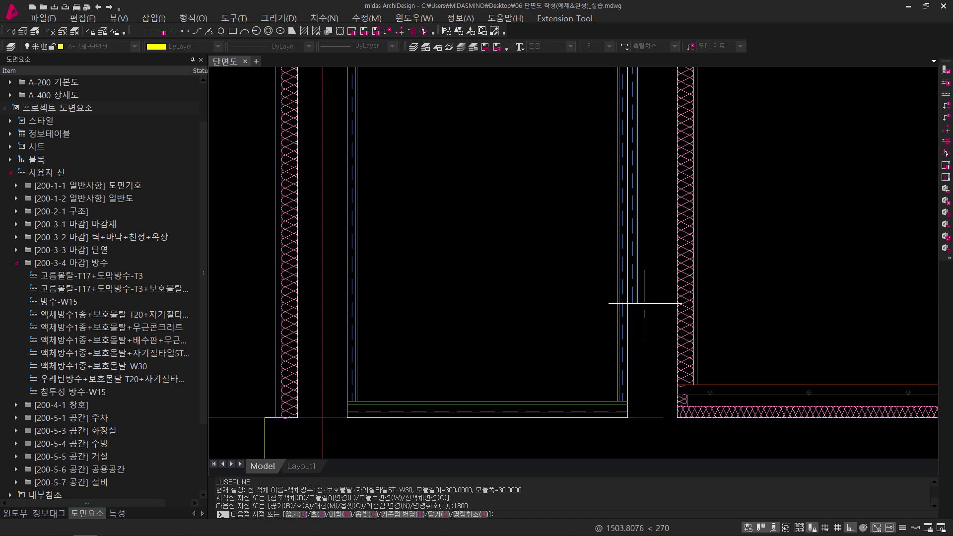
pyautogui.press('Return')
# Fillet the green mortar lines and the dashed blue waterproofing lines of wall and floor together at the room's lower left corner.
pyautogui.scroll(-4, 585, 312)
pyautogui.moveTo(585, 312); pyautogui.dragTo(512, 352, button='middle')
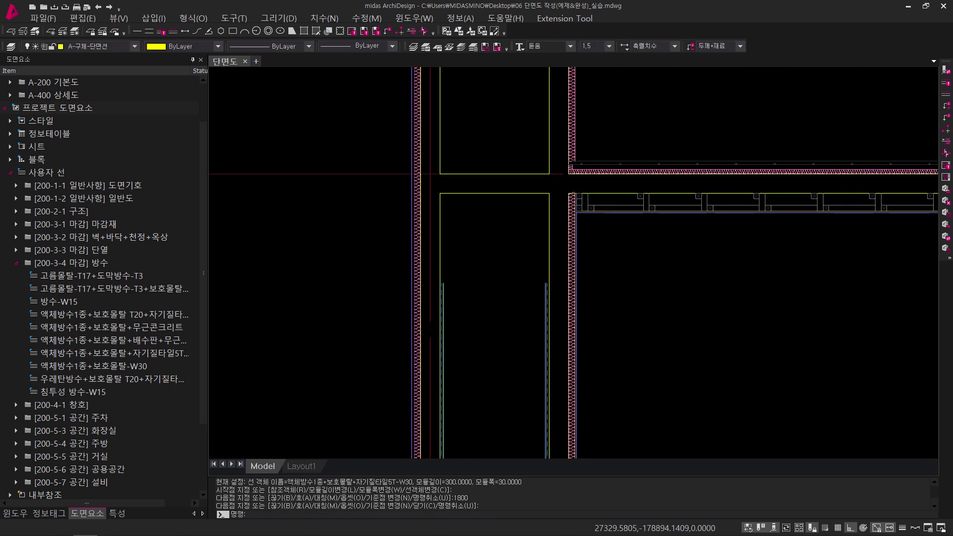
pyautogui.scroll(5, 453, 442)
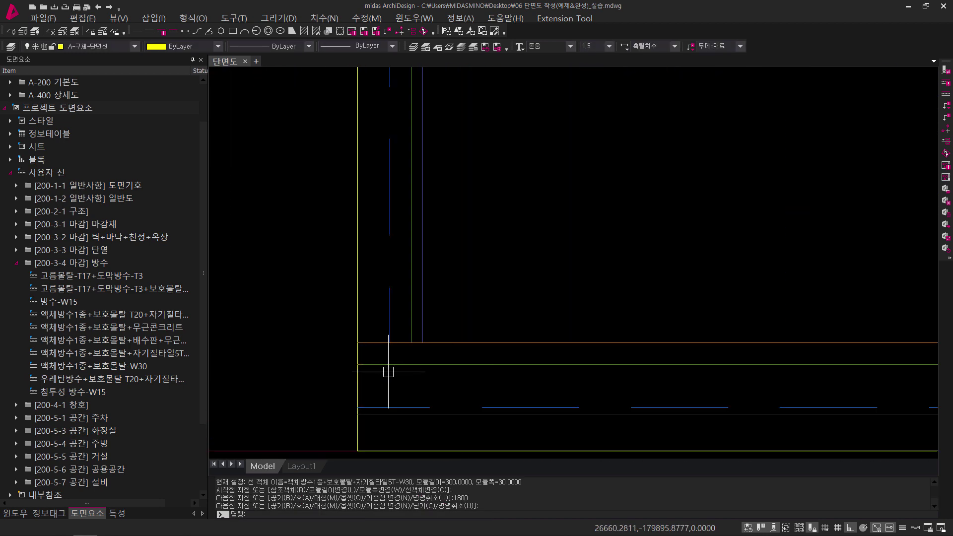
pyautogui.write('f')
pyautogui.press('Return')
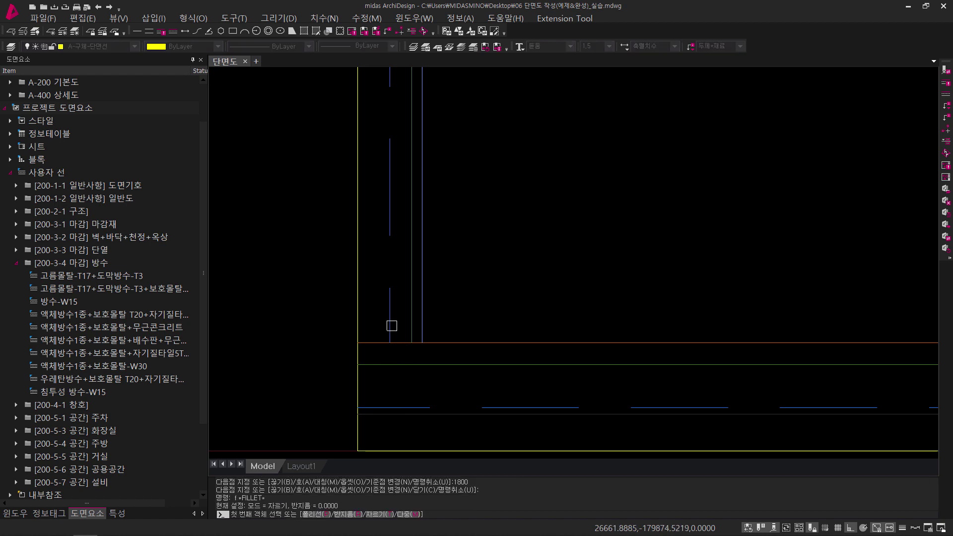
pyautogui.click(411, 319)
pyautogui.click(433, 363)
pyautogui.press('Return')
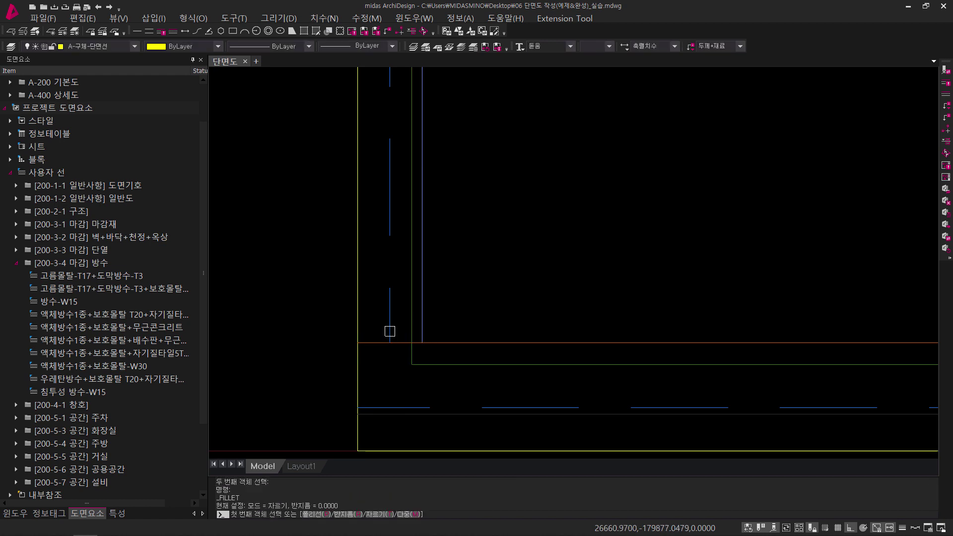
pyautogui.click(389, 329)
pyautogui.click(402, 407)
pyautogui.moveTo(464, 399); pyautogui.dragTo(430, 413, button='middle')
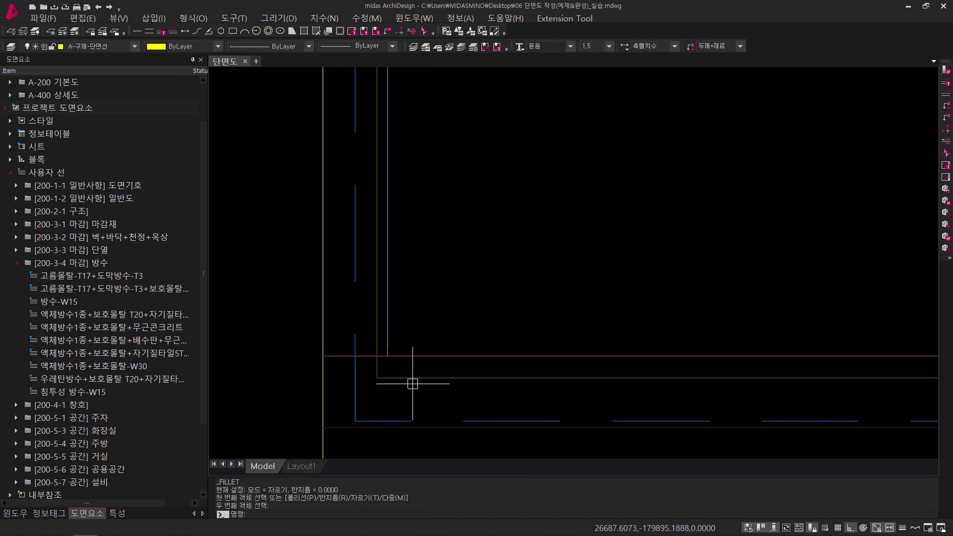
# Trim the floor tile's top line back to the wall tile face at the lower left corner.
pyautogui.write('ter')
pyautogui.press('Return')
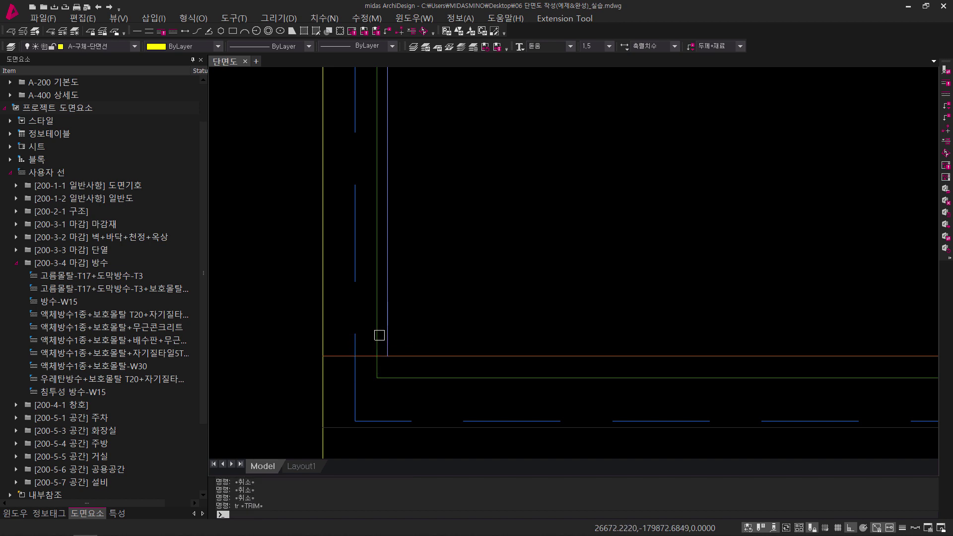
pyautogui.press('Return')
pyautogui.click(363, 359)
pyautogui.press('Escape')
# Fillet the wall and floor waterproofing and mortar lines together at the room's lower right corner.
pyautogui.scroll(-3, 366, 362)
pyautogui.scroll(3, 430, 376)
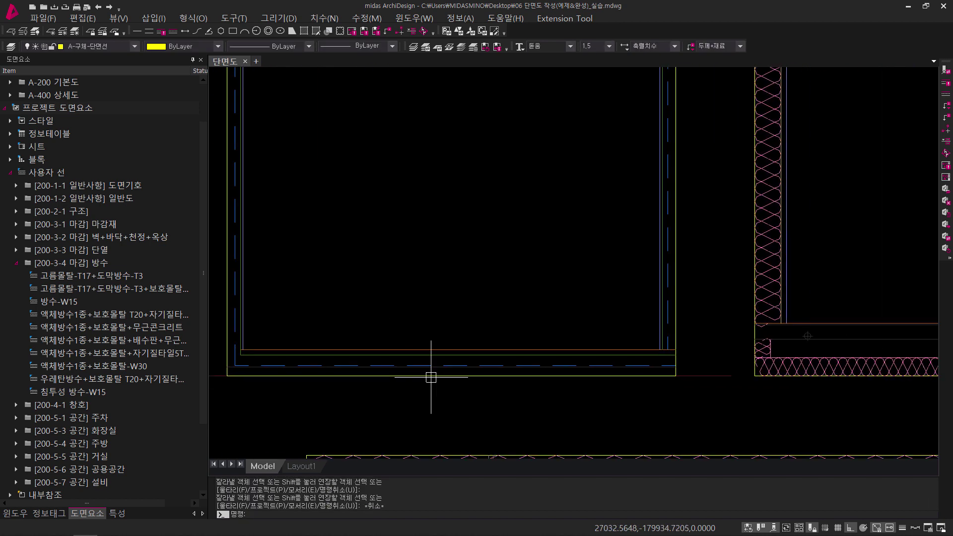
pyautogui.write('f')
pyautogui.press('Return')
pyautogui.click(722, 301)
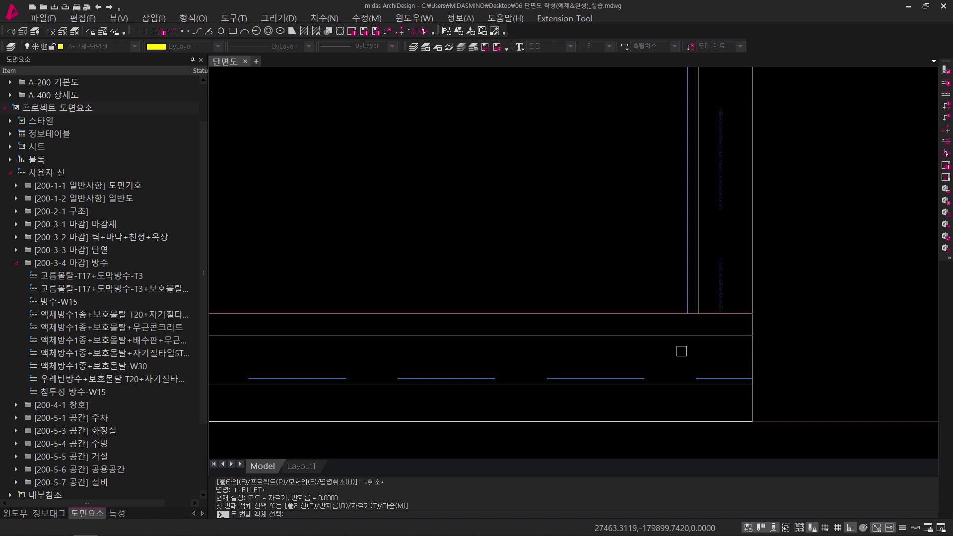
pyautogui.click(640, 378)
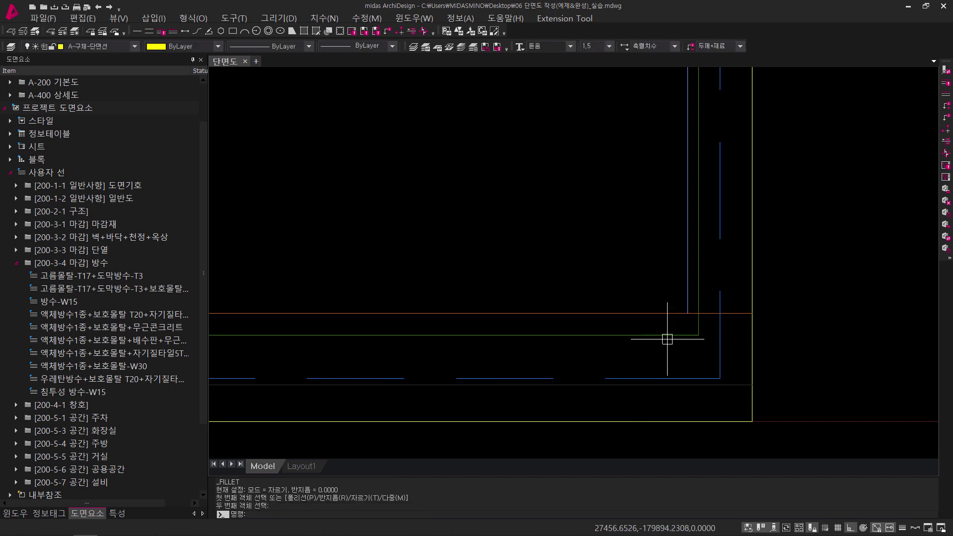
# Trim the floor tile's top line back to the wall tile face at the lower right corner.
pyautogui.write('tr')
pyautogui.press('Return')
pyautogui.press('Return')
pyautogui.press('Escape')
pyautogui.press('Escape')
pyautogui.scroll(-2, 686, 353)
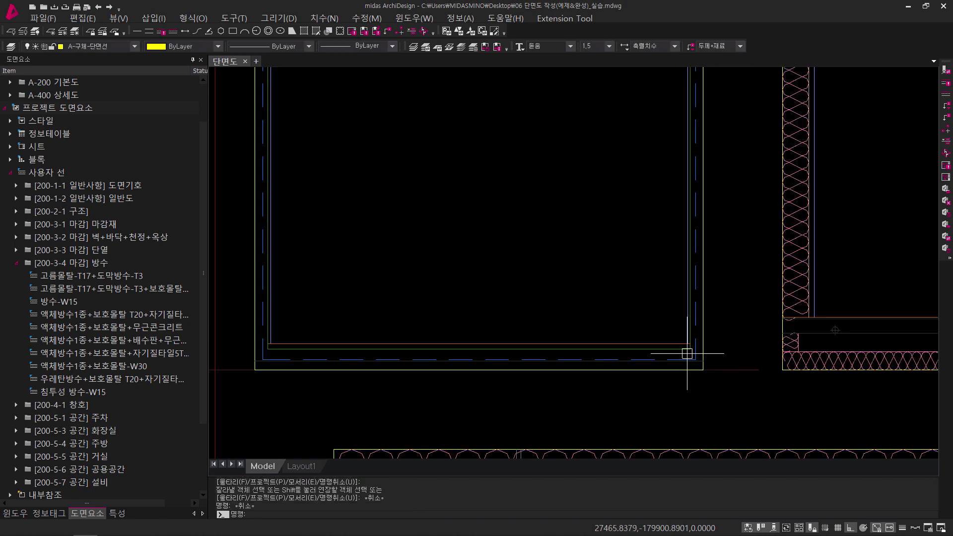
# Draw the user line 마감단면선(내부)-W20 with module width 18 from the room's upper left corner 700 down the left wall.
pyautogui.scroll(-4, 686, 353)
pyautogui.moveTo(683, 303); pyautogui.dragTo(654, 446, button='middle')
pyautogui.moveTo(650, 255); pyautogui.dragTo(621, 458, button='middle')
pyautogui.press('Escape')
pyautogui.scroll(2, 501, 325)
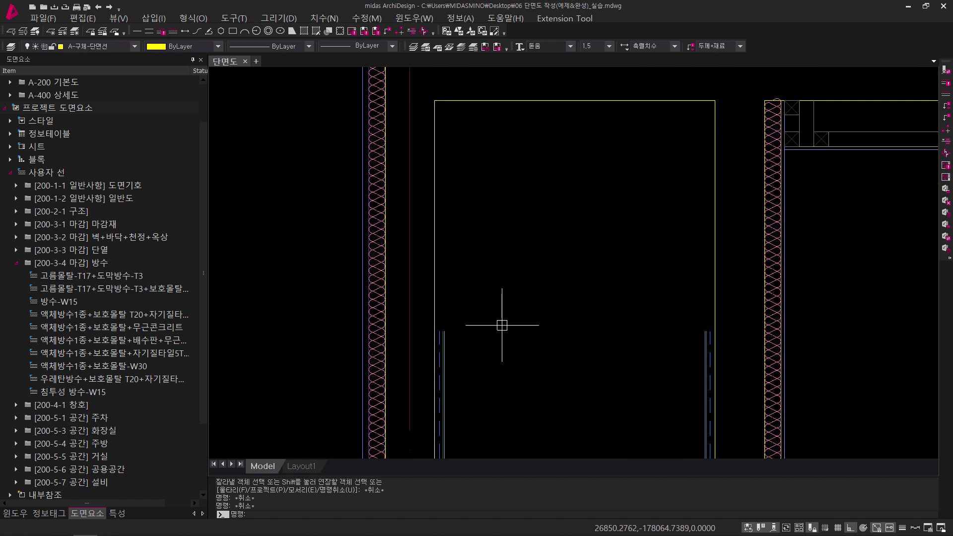
pyautogui.moveTo(502, 325); pyautogui.dragTo(501, 343, button='middle')
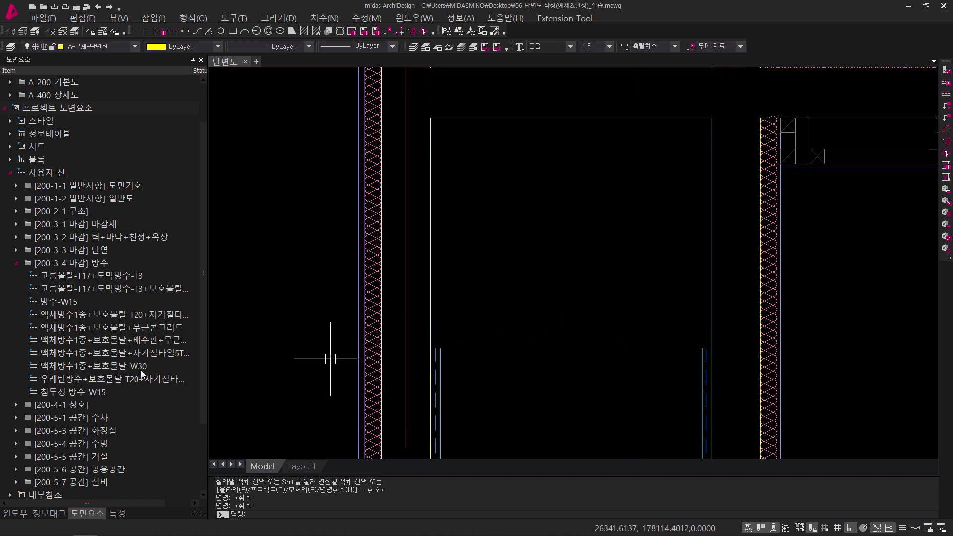
pyautogui.click(106, 228)
pyautogui.click(123, 234)
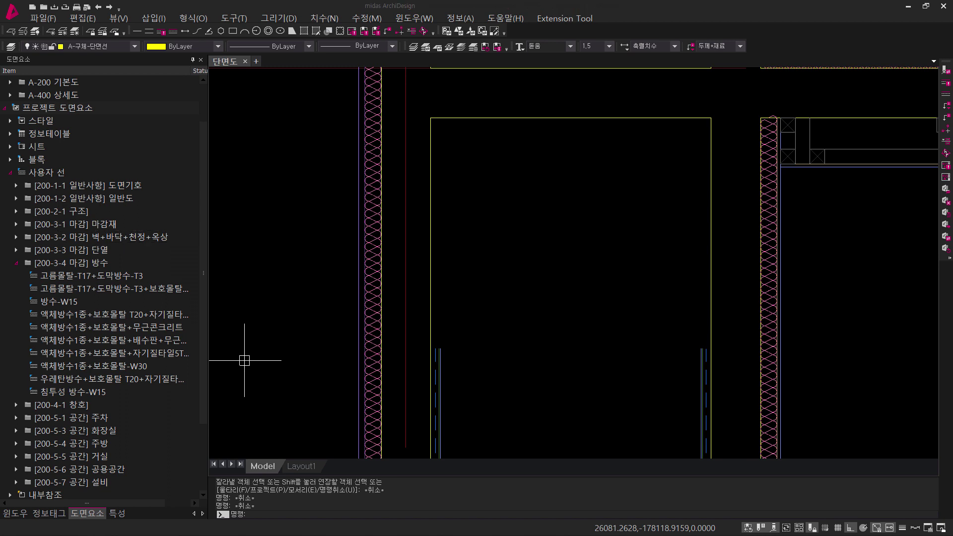
pyautogui.doubleClick(104, 228)
pyautogui.doubleClick(94, 263)
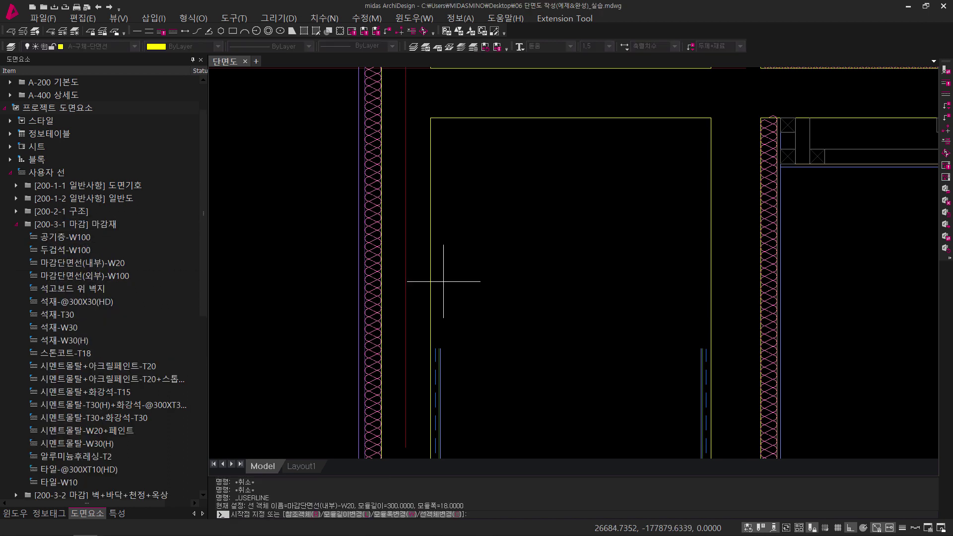
pyautogui.write('W')
pyautogui.press('Return')
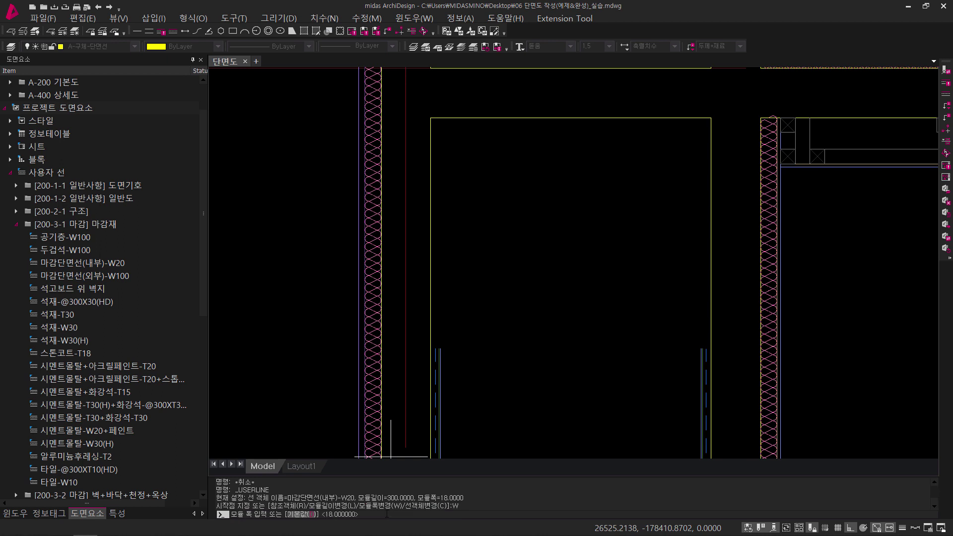
pyautogui.write('18')
pyautogui.press('Return')
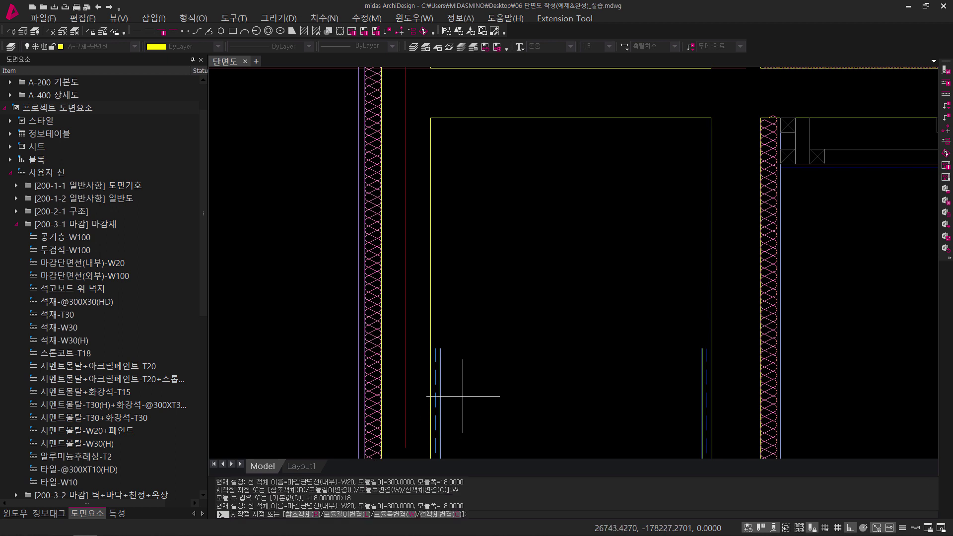
pyautogui.click(431, 118)
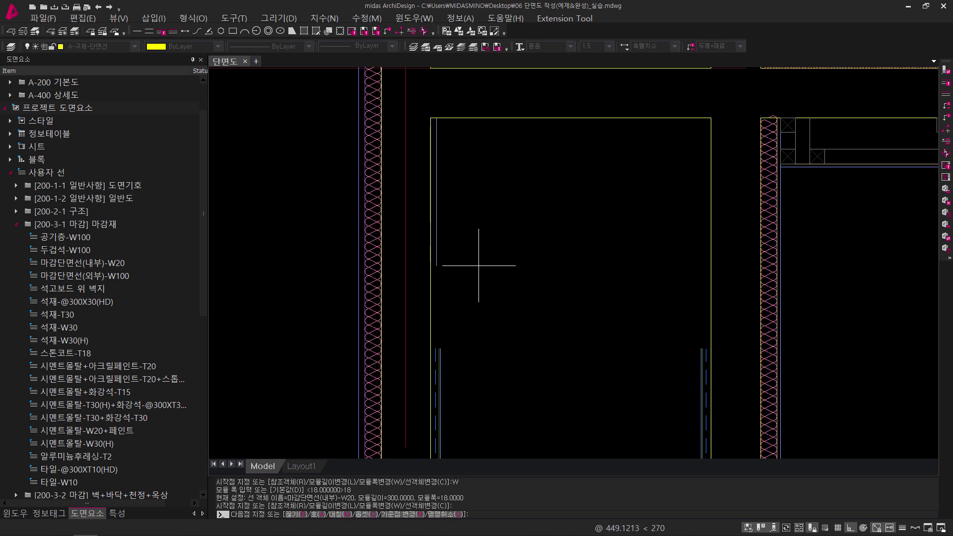
pyautogui.press('Return')
pyautogui.press('Return')
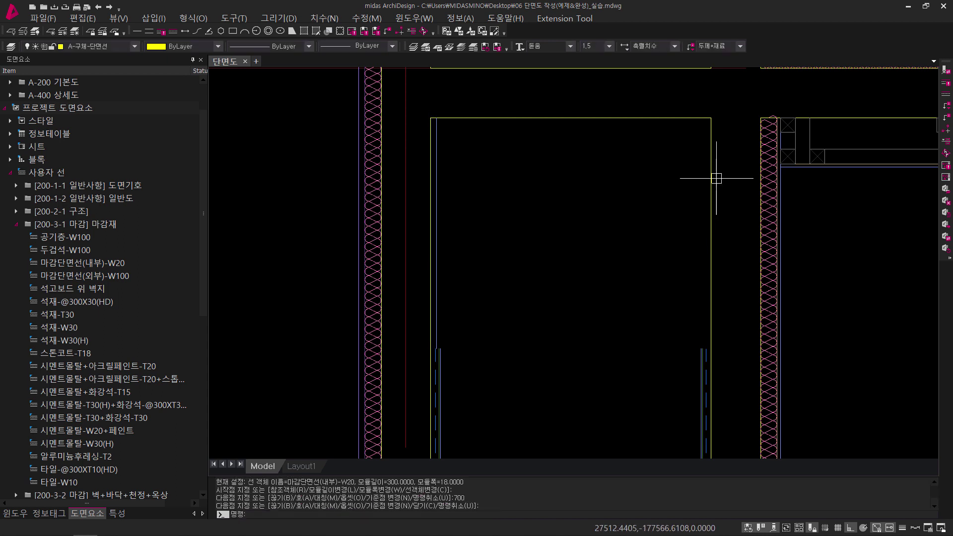
# Draw the same interior finish user line 700 down the right wall from the upper corner, mirrored to the room side.
pyautogui.press('Return')
pyautogui.click(709, 118)
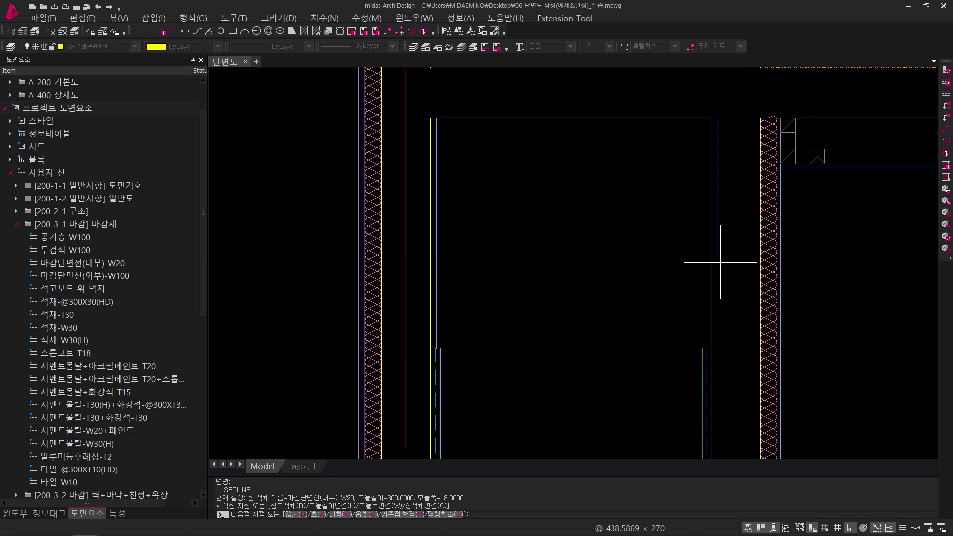
pyautogui.write('m')
pyautogui.press('Return')
pyautogui.write('70')
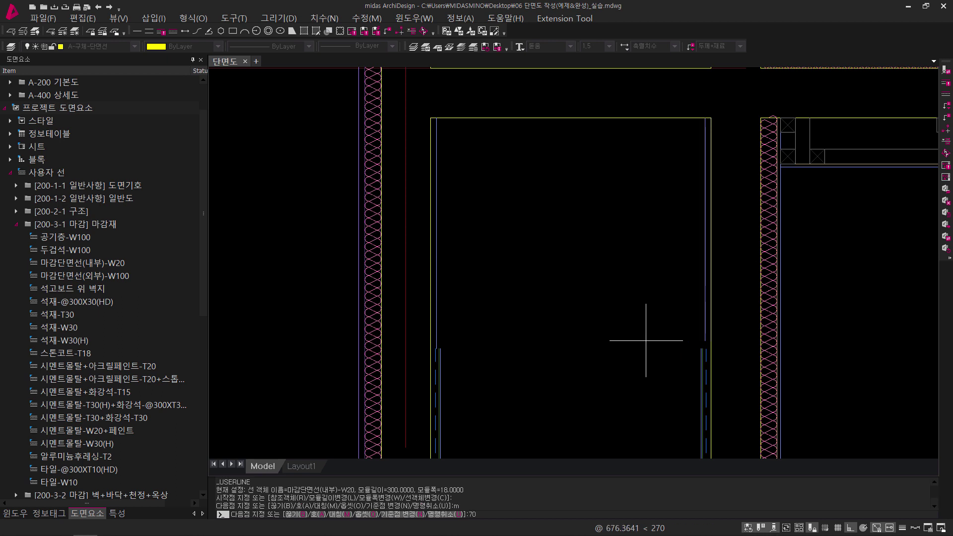
pyautogui.write('0')
pyautogui.press('Return')
pyautogui.press('Return')
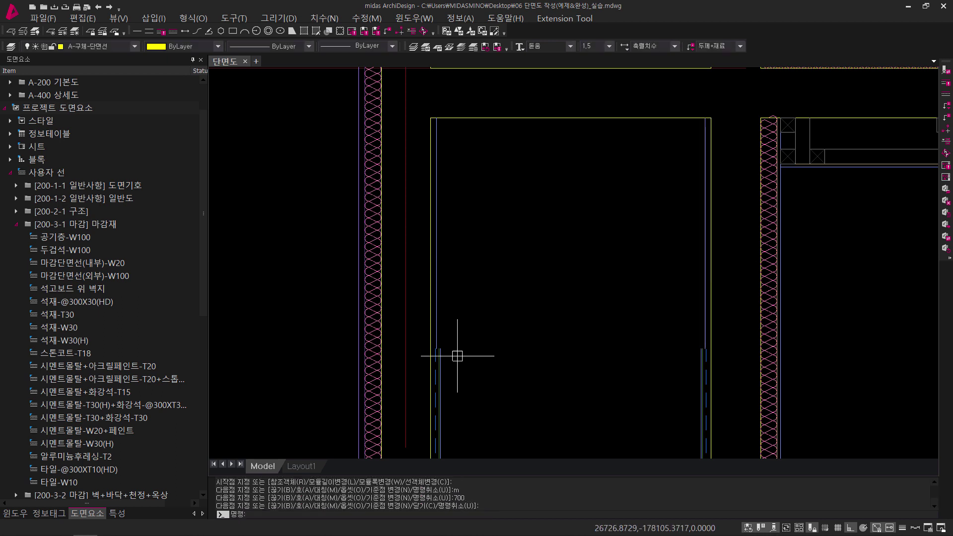
# Draw a line closing the top of the left wall's tile finish, from the tile face to the upper finish line.
pyautogui.scroll(5, 457, 355)
pyautogui.write('l')
pyautogui.press('Return')
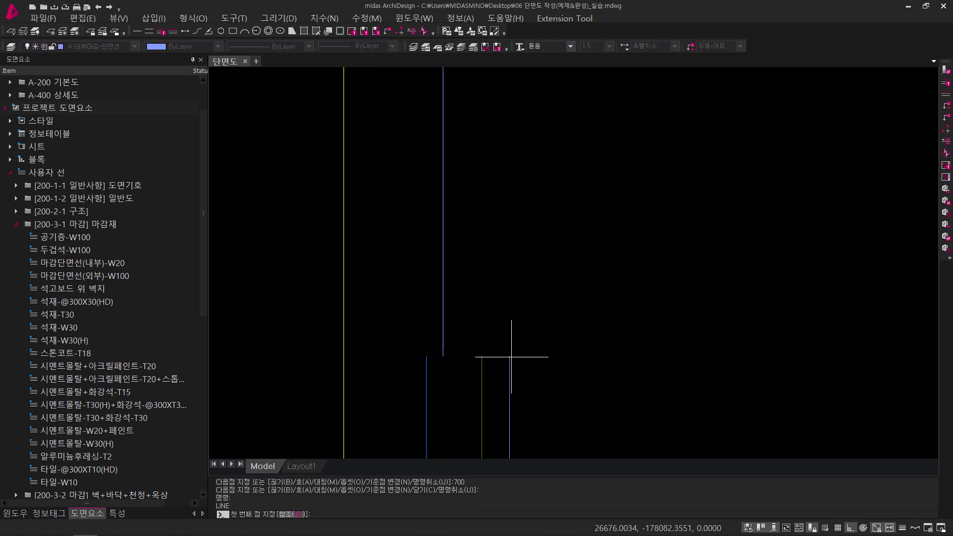
pyautogui.click(511, 356)
pyautogui.click(443, 355)
pyautogui.press('Return')
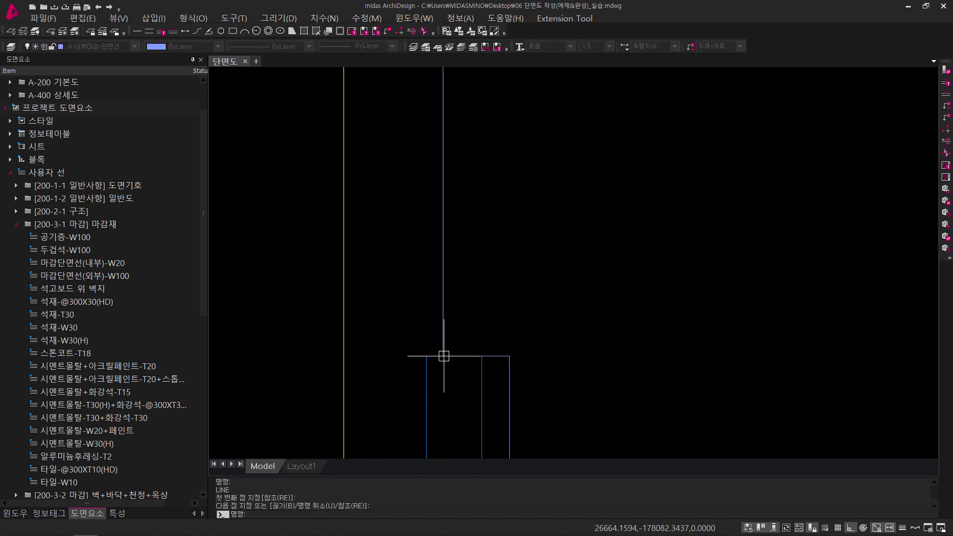
# Draw a line closing the top of the right wall's tile finish, from the tile face to the upper finish line.
pyautogui.scroll(-4, 438, 314)
pyautogui.moveTo(889, 353); pyautogui.dragTo(260, 291, button='middle')
pyautogui.scroll(3, 474, 259)
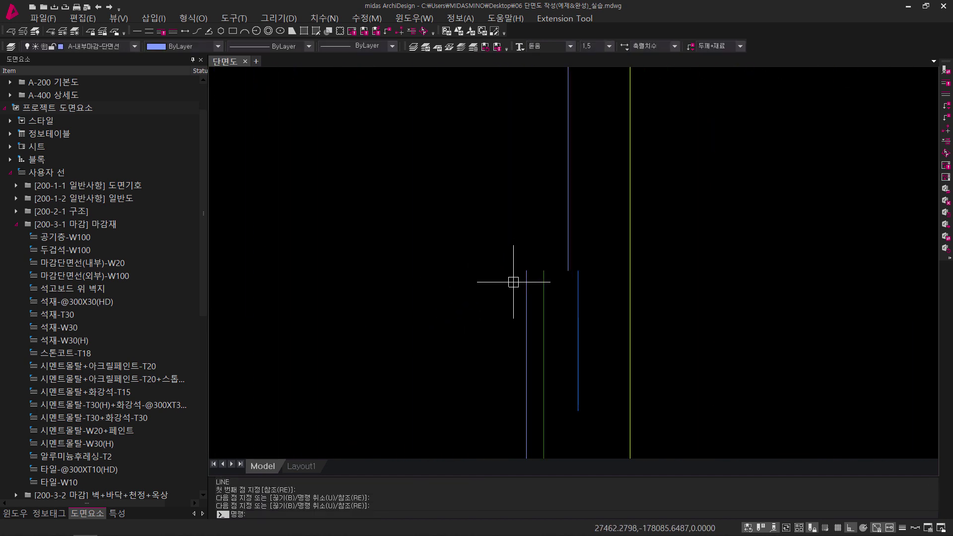
pyautogui.write('l')
pyautogui.press('Return')
pyautogui.click(526, 271)
pyautogui.click(567, 271)
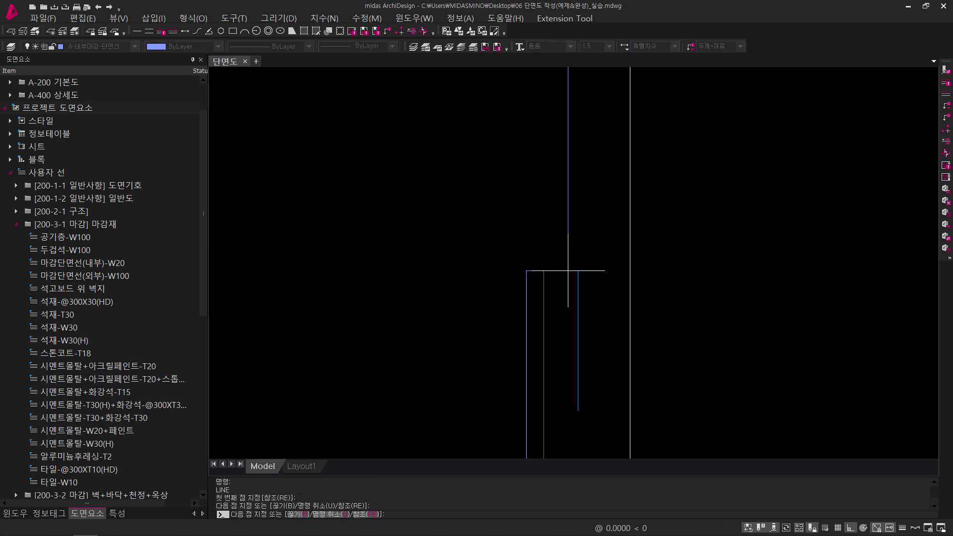
pyautogui.press('Return')
# Draw the ceiling user line 목재천장틀+석고보드 위 천장지 L450 across the narrow room between its upper wall-finish corners, with module width 170 and offset -170.
pyautogui.scroll(-4, 528, 304)
pyautogui.scroll(3, 453, 179)
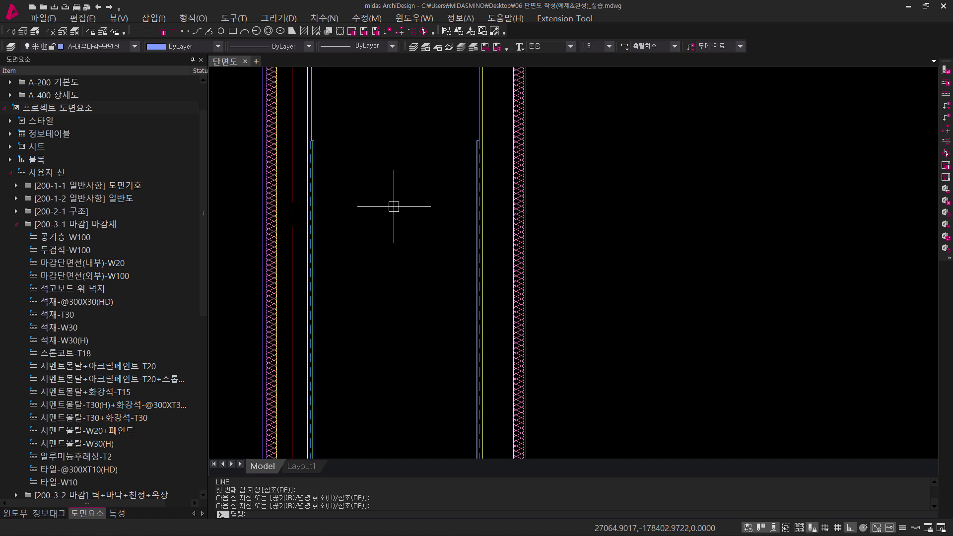
pyautogui.moveTo(394, 207)
pyautogui.mouseDown(button='middle')
pyautogui.moveTo(408, 240)
pyautogui.moveTo(402, 368)
pyautogui.mouseUp(button='middle')
pyautogui.scroll(2, 336, 260)
pyautogui.moveTo(336, 260); pyautogui.dragTo(359, 284, button='middle')
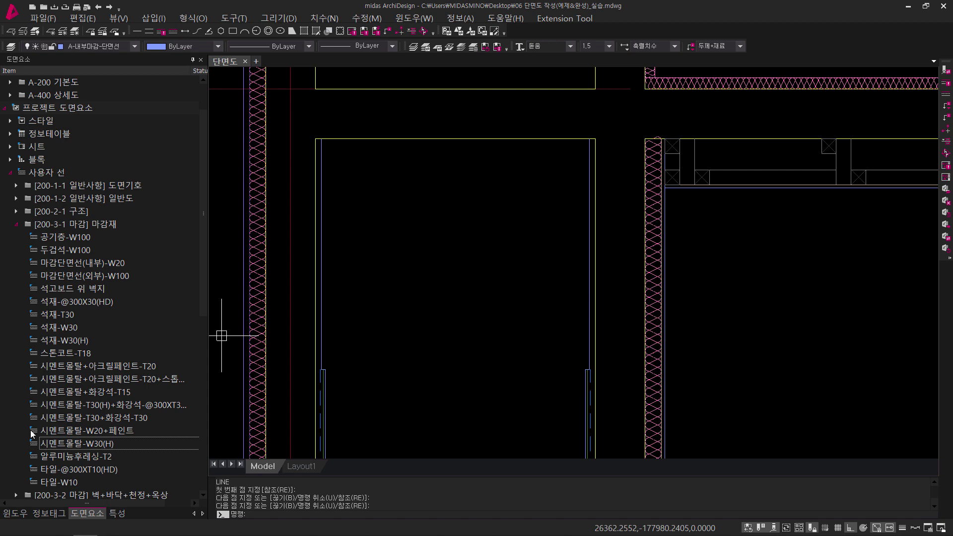
pyautogui.click(17, 224)
pyautogui.doubleClick(60, 238)
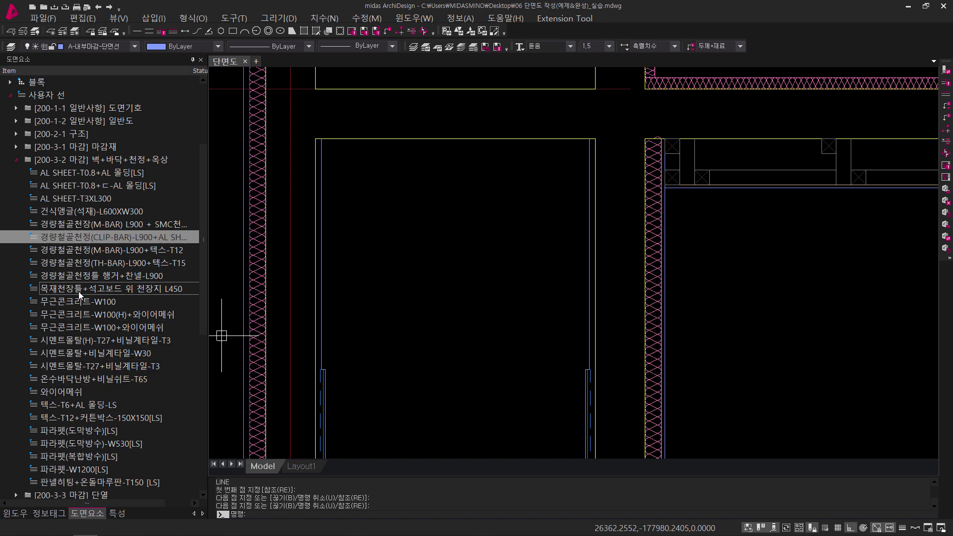
pyautogui.moveTo(78, 292); pyautogui.dragTo(176, 295)
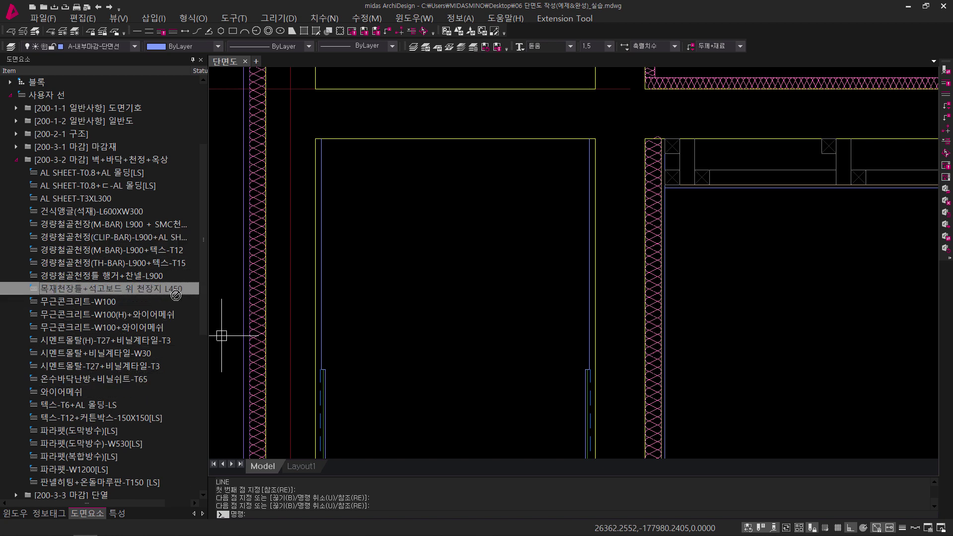
pyautogui.moveTo(342, 325); pyautogui.dragTo(344, 320)
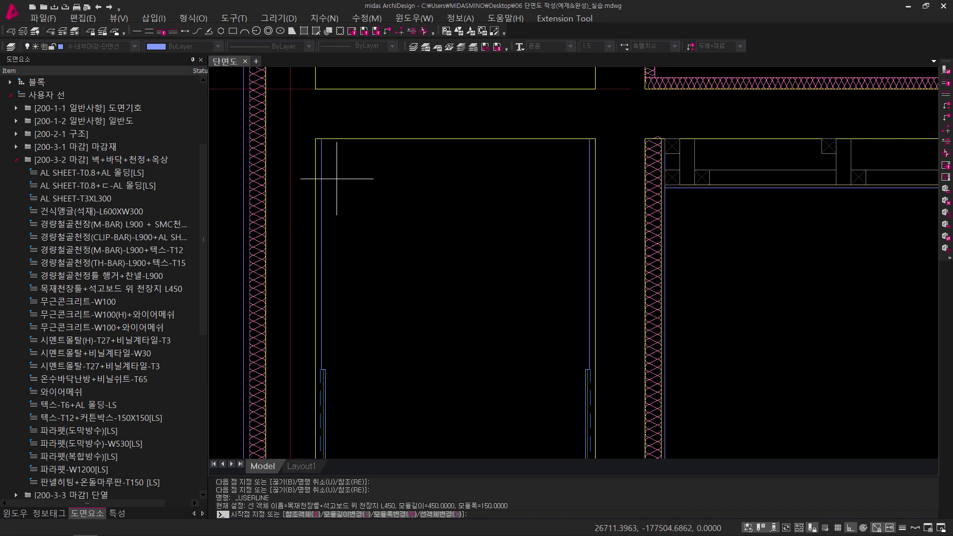
pyautogui.click(394, 514)
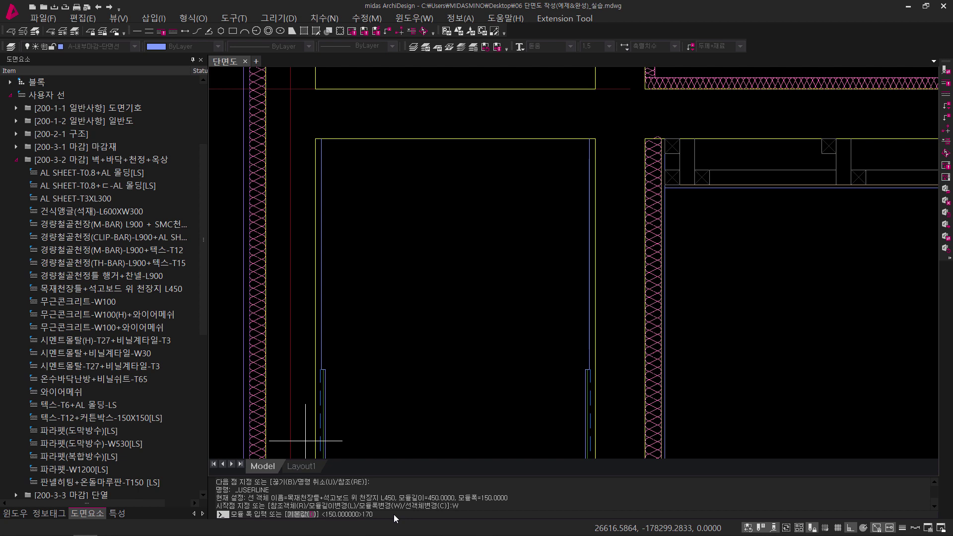
pyautogui.press('Return')
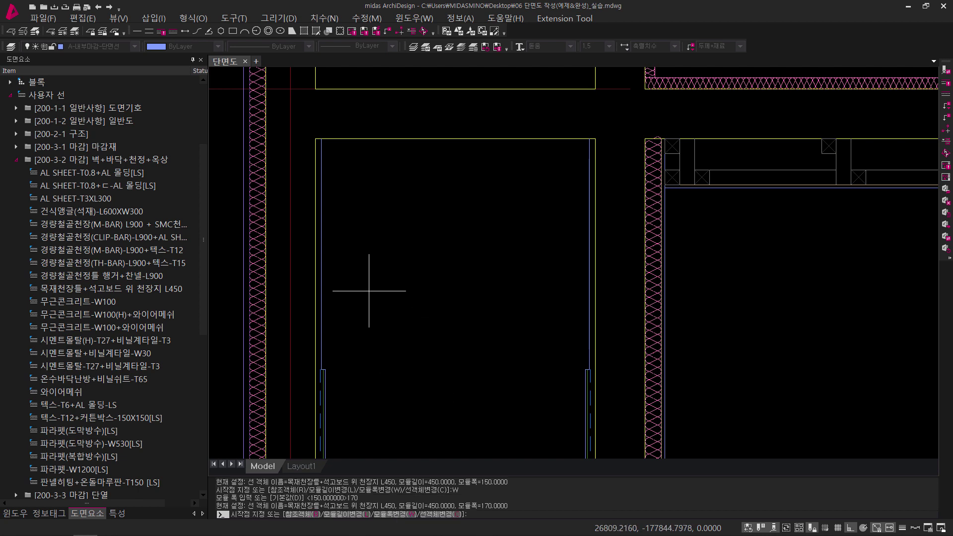
pyautogui.click(321, 138)
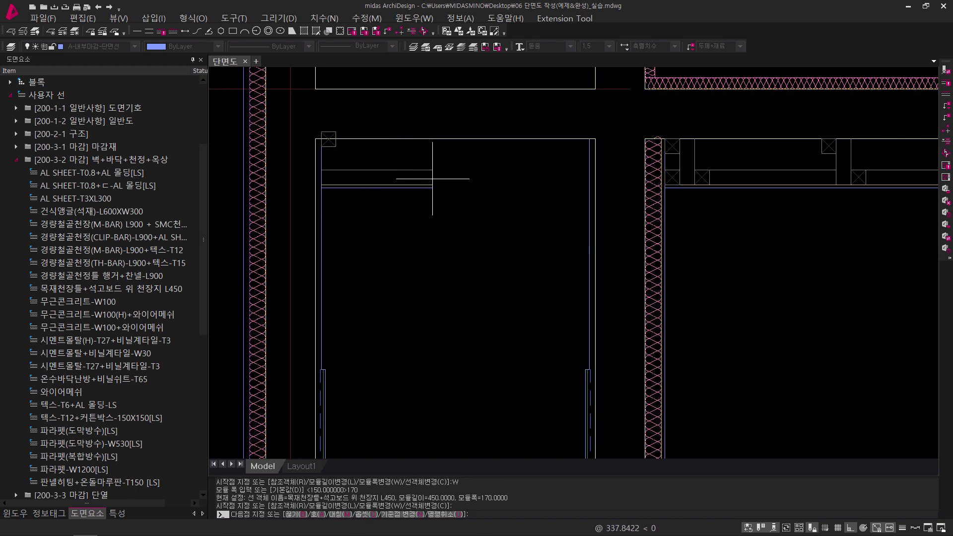
pyautogui.write('o')
pyautogui.press('Return')
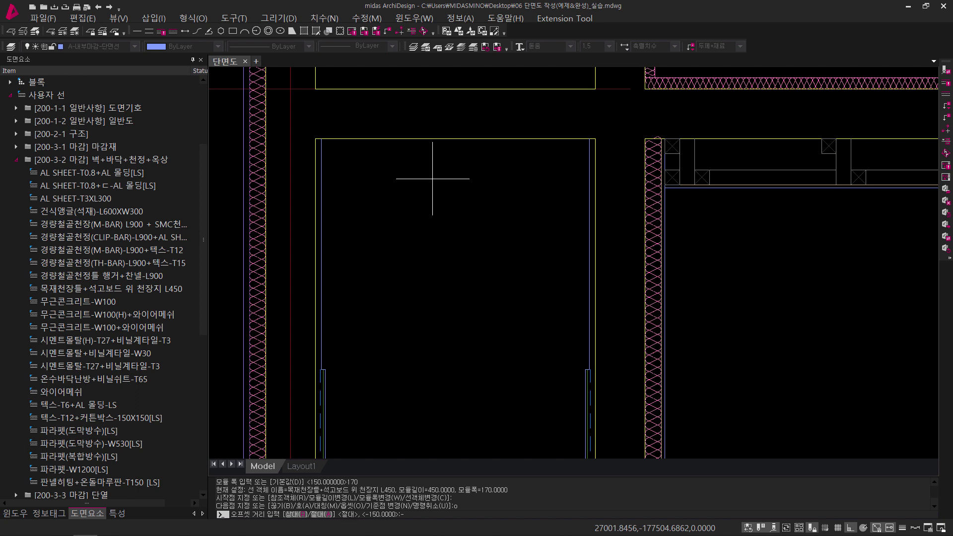
pyautogui.write('-170')
pyautogui.press('Return')
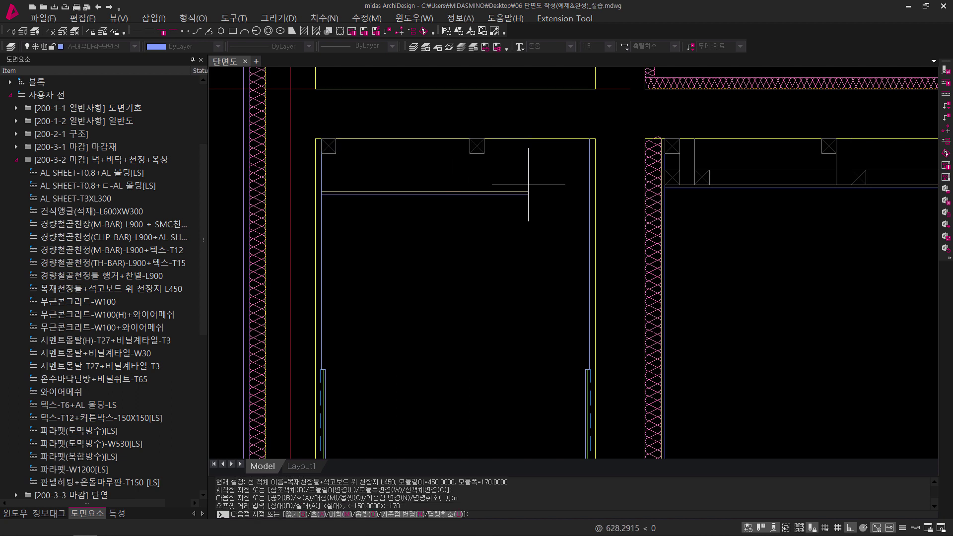
pyautogui.click(589, 138)
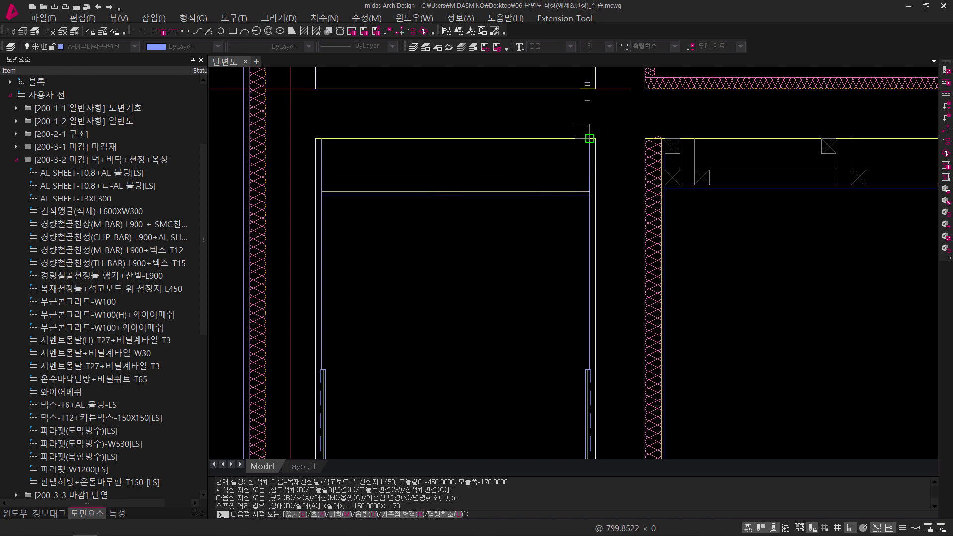
pyautogui.press('Return')
pyautogui.moveTo(549, 218); pyautogui.dragTo(544, 281, button='middle')
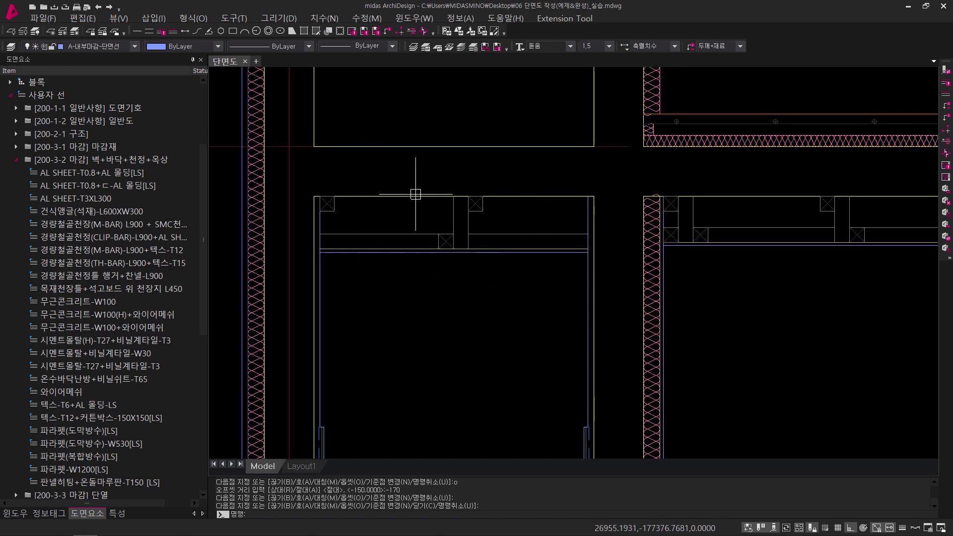
# Erase the crossed timber block in the upper left corner of the narrow room's ceiling frame.
pyautogui.scroll(2, 589, 215)
pyautogui.moveTo(589, 215); pyautogui.dragTo(690, 241, button='middle')
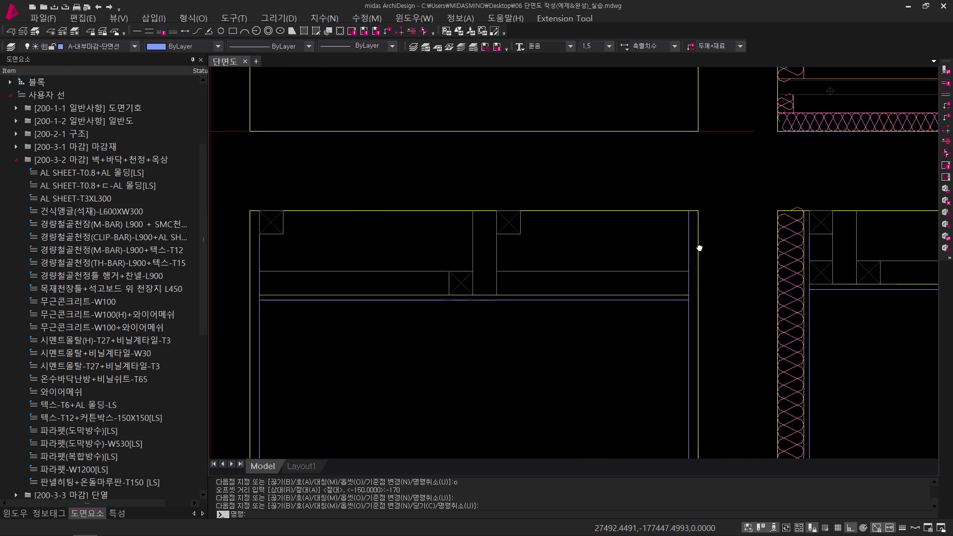
pyautogui.rightClick(812, 256)
pyautogui.click(833, 269)
pyautogui.write('c')
pyautogui.press('space')
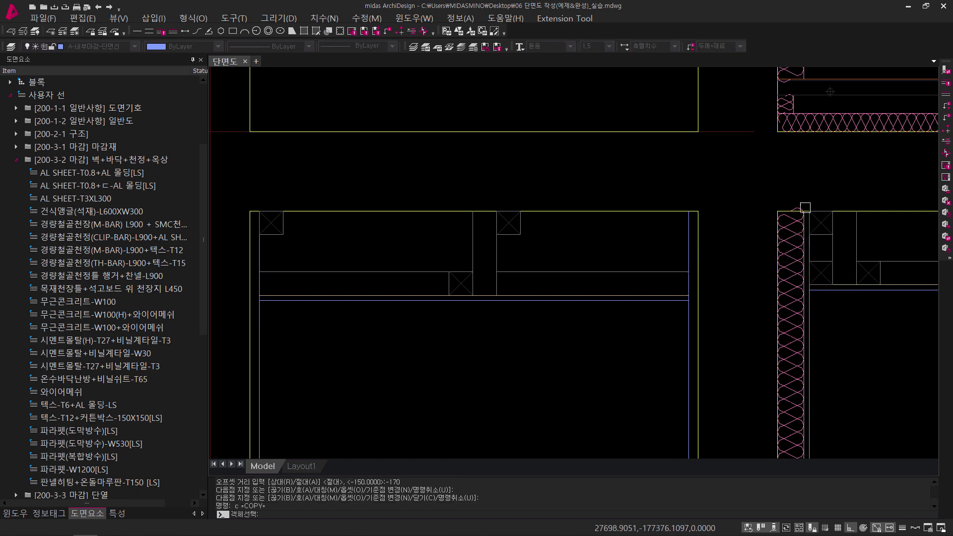
pyautogui.click(252, 198)
pyautogui.click(314, 251)
pyautogui.press('space')
pyautogui.press('Escape')
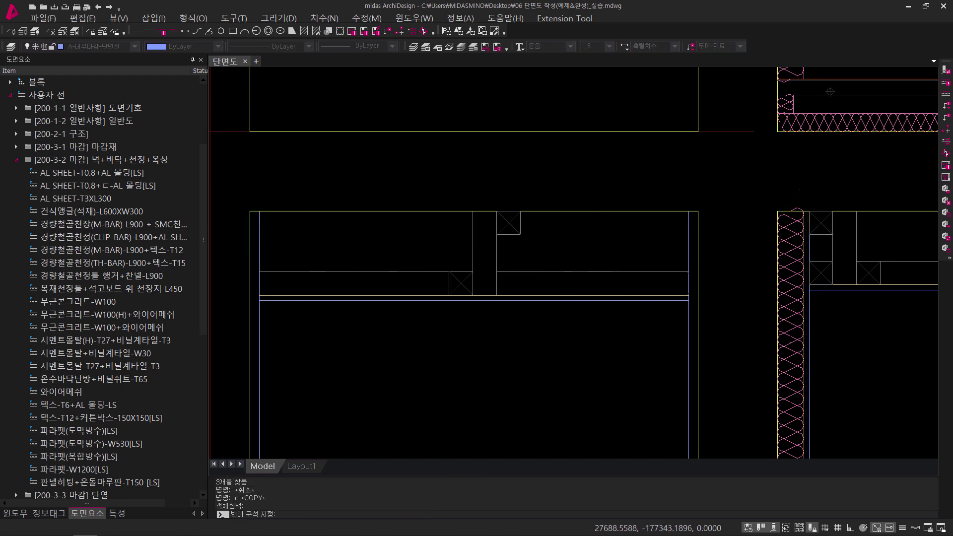
# Copy the timber framing at the left end of the adjacent room's ceiling to the narrow room's upper left finish corner.
pyautogui.write('c')
pyautogui.press('space')
pyautogui.click(805, 185)
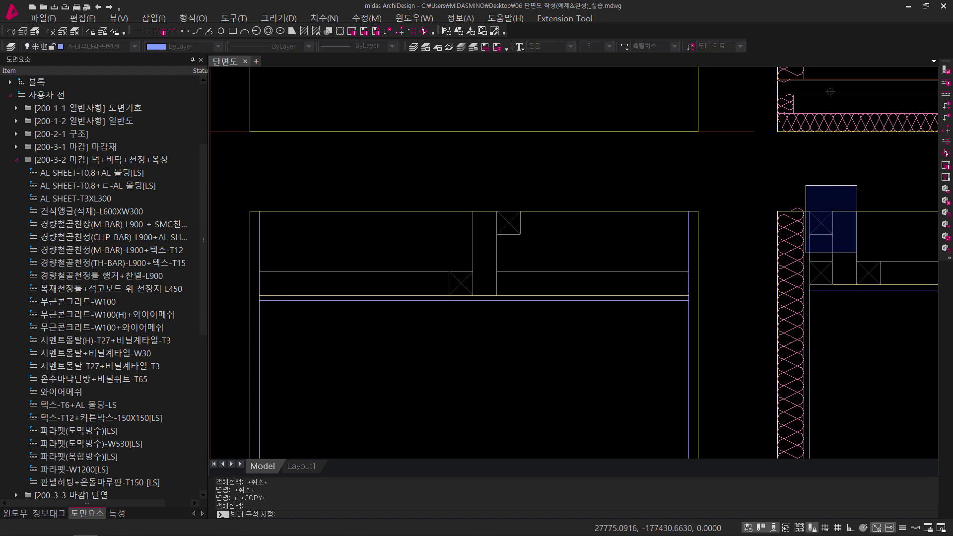
pyautogui.click(888, 304)
pyautogui.press('space')
pyautogui.click(809, 212)
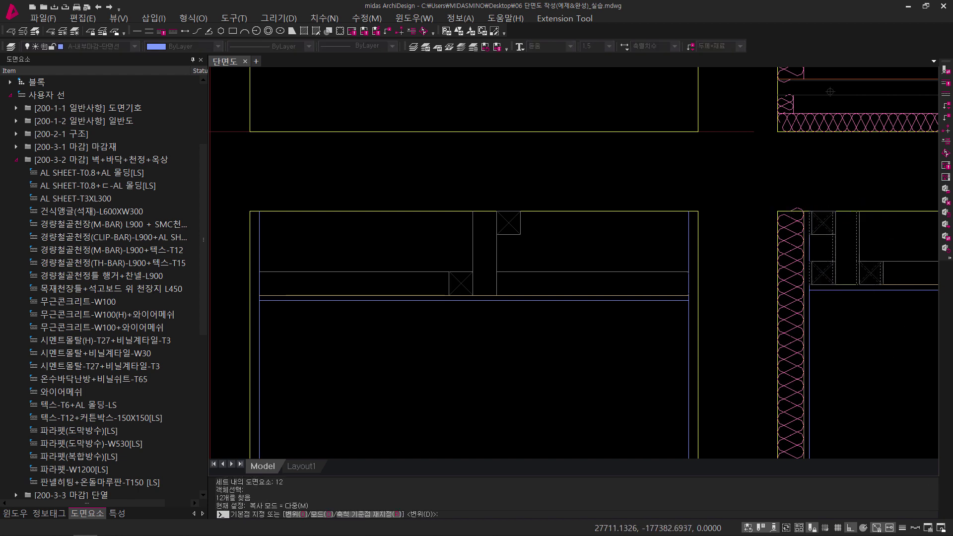
pyautogui.click(258, 210)
pyautogui.press('Escape')
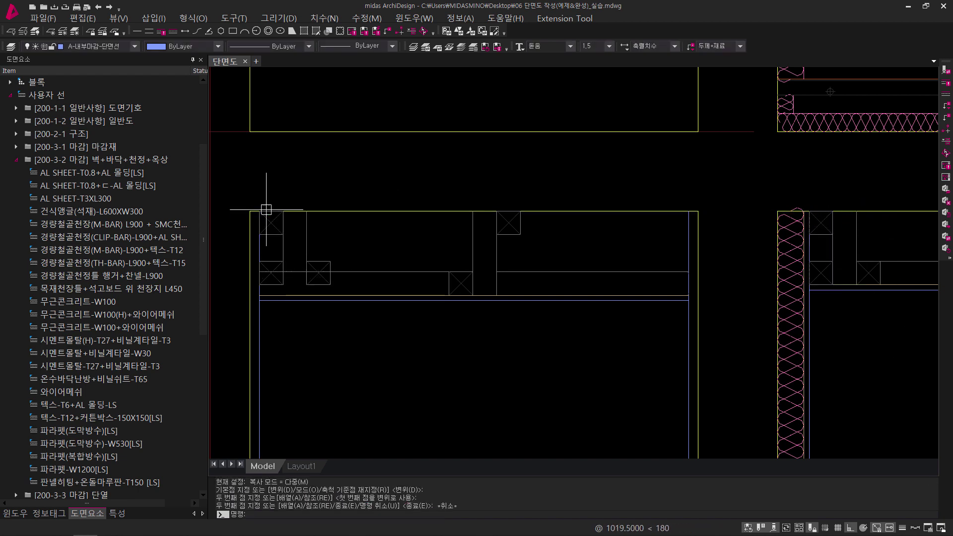
pyautogui.press('Escape')
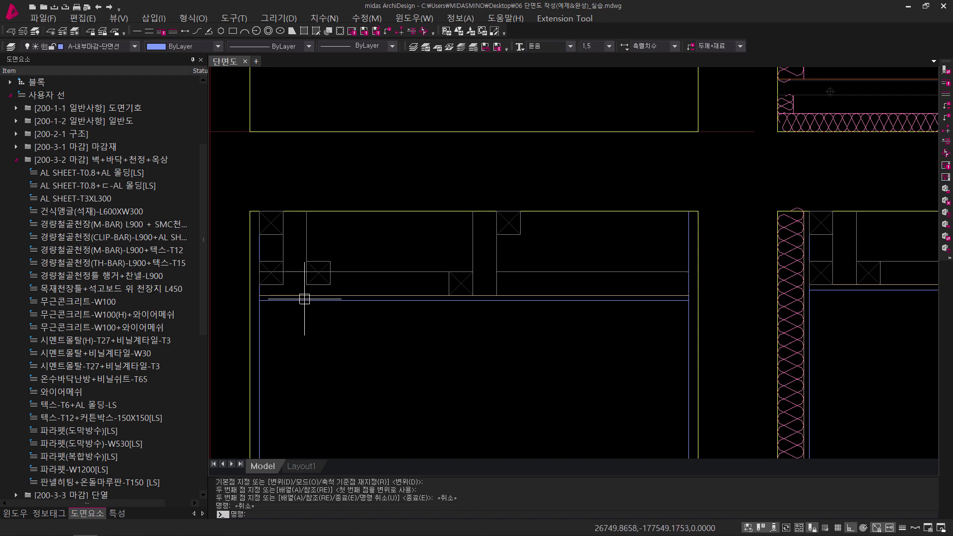
# Move the lower part of the copied timber framing down 20 so its blocks sit on the ceiling board line.
pyautogui.write('m')
pyautogui.press('Return')
pyautogui.click(232, 252)
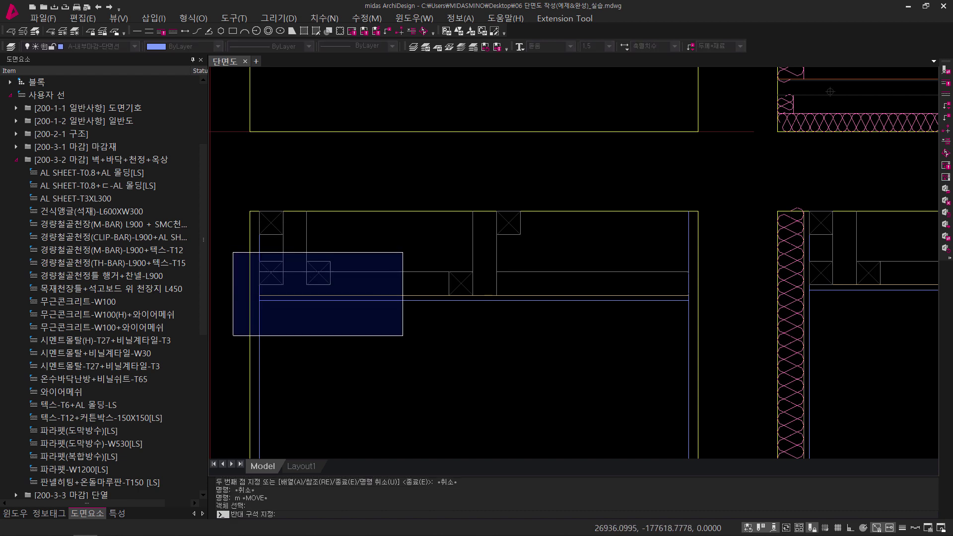
pyautogui.click(405, 337)
pyautogui.scroll(2, 334, 290)
pyautogui.press('Return')
pyautogui.click(332, 283)
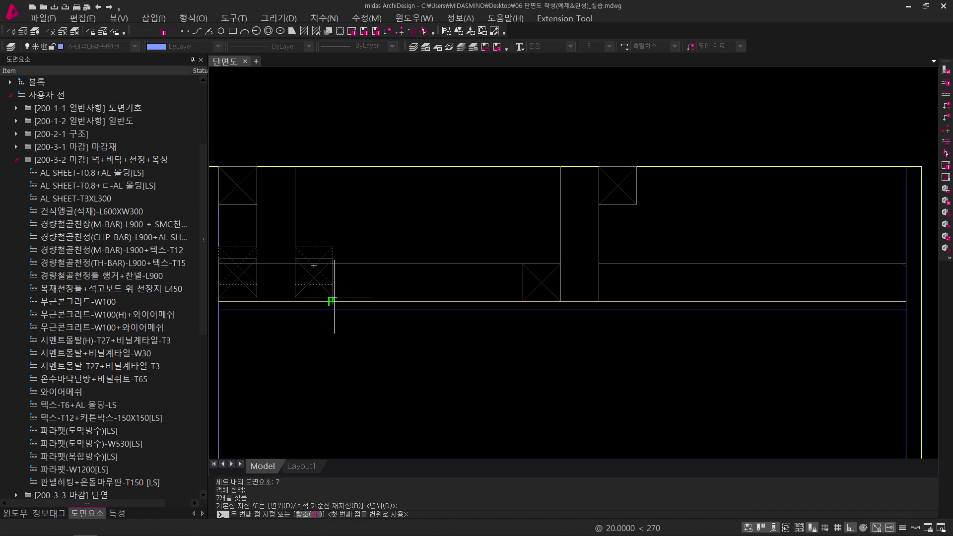
pyautogui.click(332, 301)
# Trim the batten line where it crosses the vertical hanger at the left end of the ceiling frame.
pyautogui.write('tr')
pyautogui.press('Return')
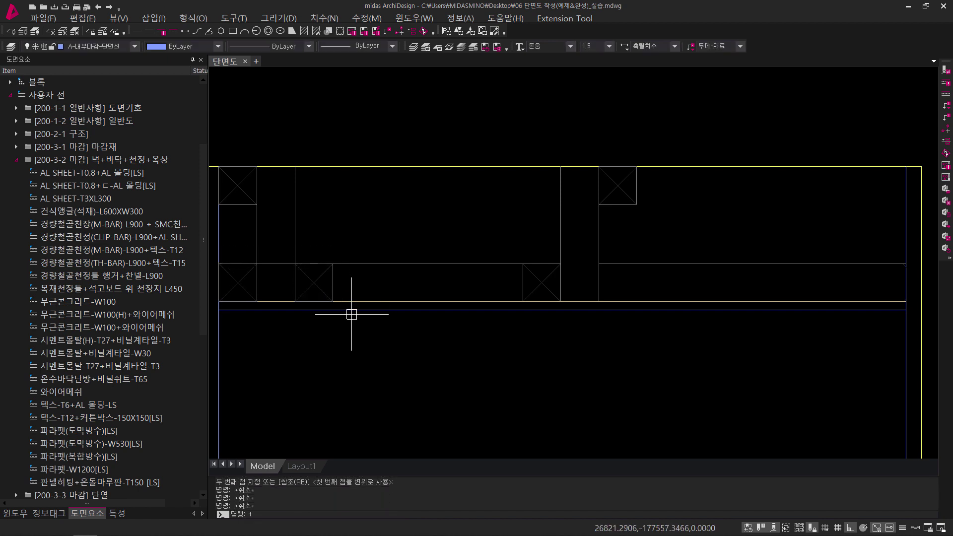
pyautogui.click(366, 334)
pyautogui.click(246, 246)
pyautogui.press('Return')
pyautogui.press('Escape')
pyautogui.press('Escape')
pyautogui.scroll(-2, 272, 263)
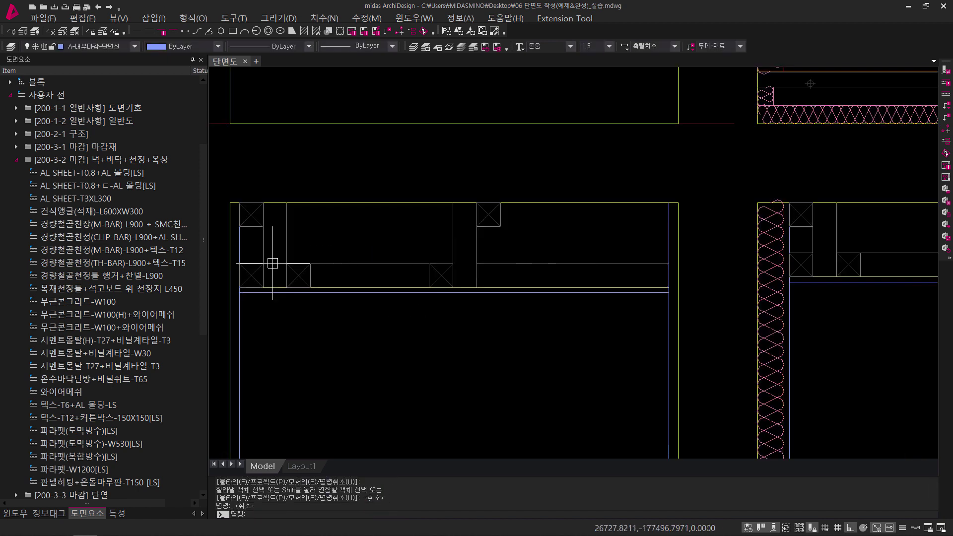
# Mirror the left-end timber framing to the right end of the narrow room's ceiling about a vertical axis at mid-span, keeping the original.
pyautogui.write('mi')
pyautogui.press('Return')
pyautogui.click(229, 192)
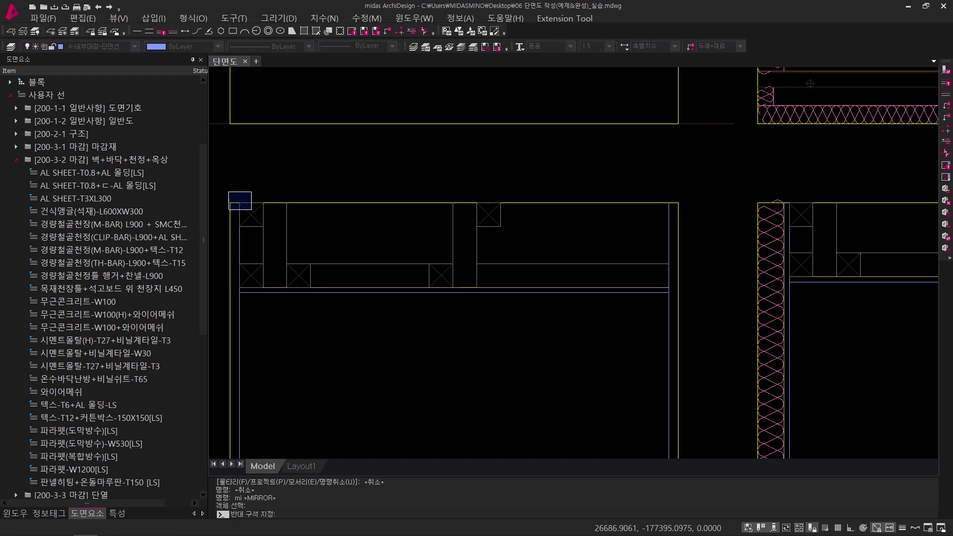
pyautogui.click(314, 319)
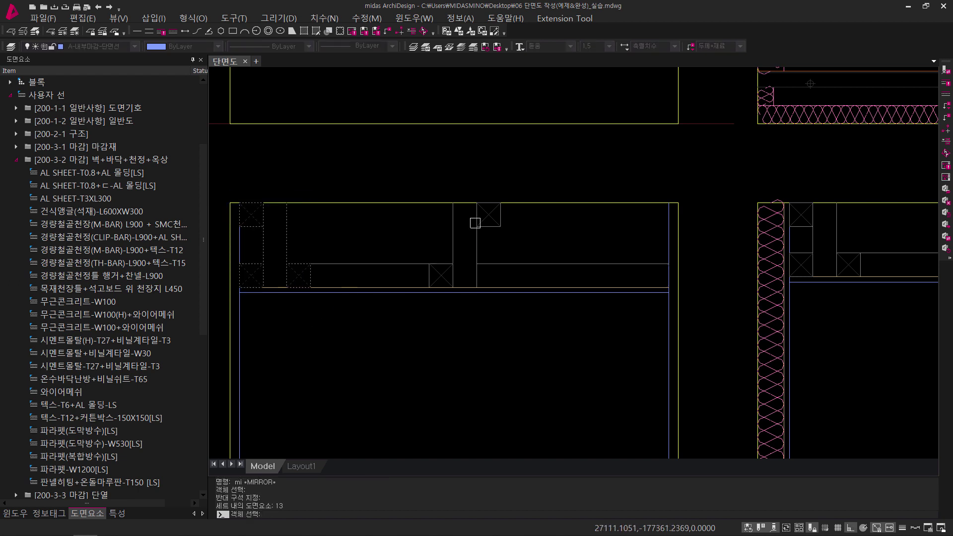
pyautogui.press('Return')
pyautogui.click(453, 203)
pyautogui.click(449, 159)
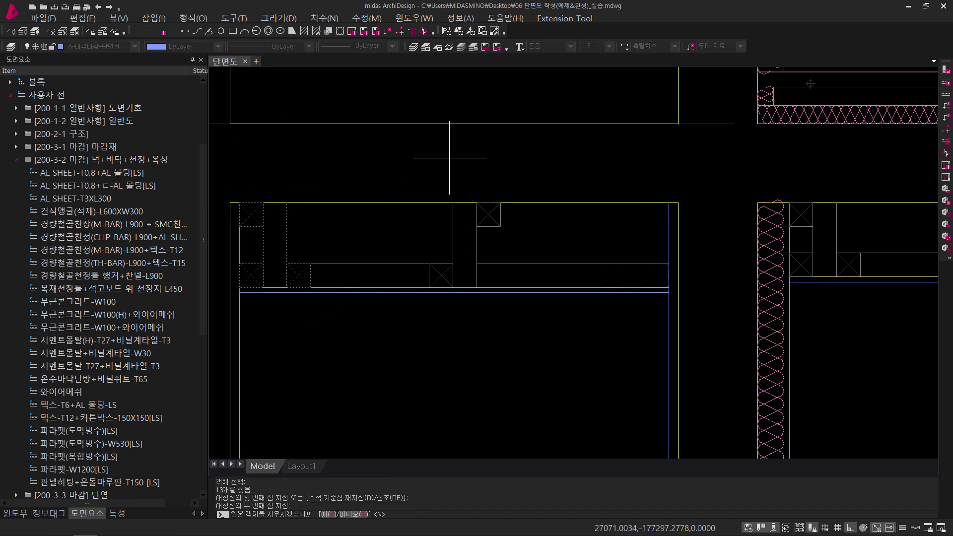
pyautogui.press('Return')
pyautogui.press('Escape')
pyautogui.press('Escape')
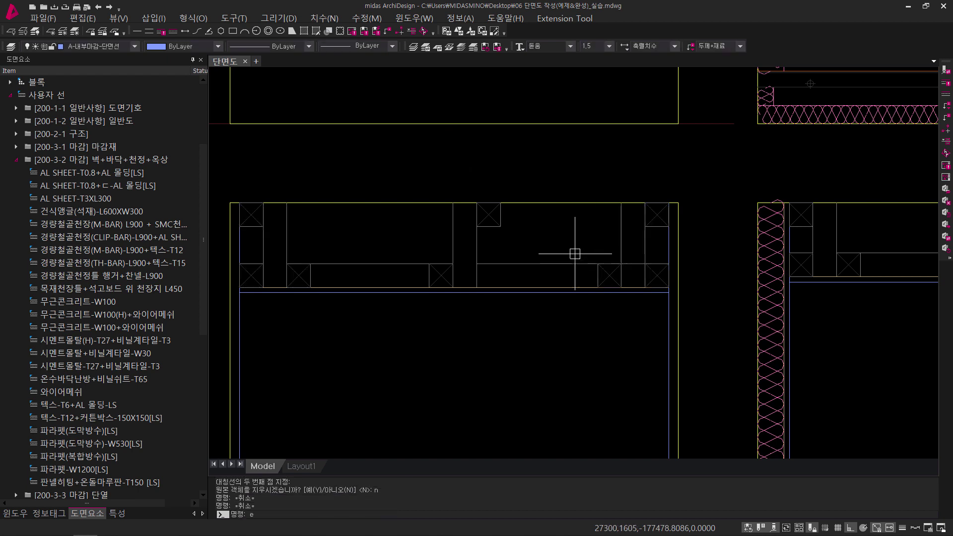
# Erase the mirrored lower crossed block on the inner side of the right-end hanger.
pyautogui.write('e')
pyautogui.press('Return')
pyautogui.click(574, 251)
pyautogui.click(625, 344)
pyautogui.press('Escape')
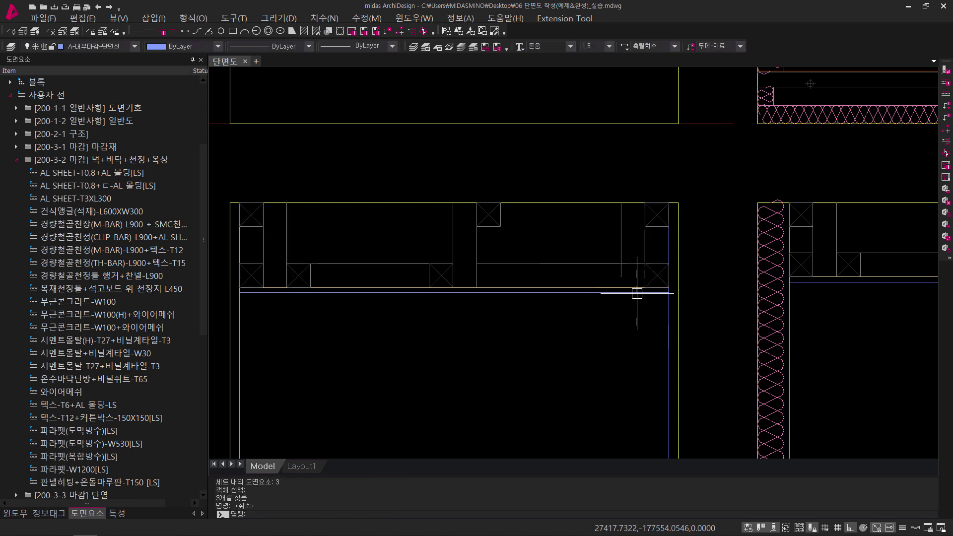
# Extend the inner line of the right-end hanger down to the ceiling board line.
pyautogui.scroll(1, 632, 282)
pyautogui.write('dx')
pyautogui.press('Return')
pyautogui.click(619, 288)
pyautogui.write('e')
pyautogui.press('Escape')
pyautogui.press('Escape')
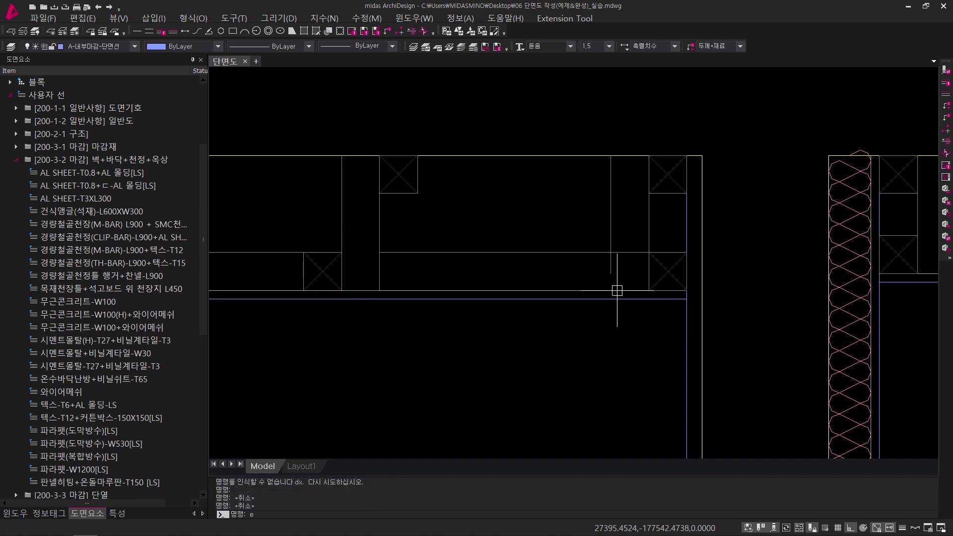
pyautogui.write('ex')
pyautogui.press('Return')
pyautogui.press('Return')
pyautogui.click(612, 267)
pyautogui.press('Escape')
# Trim the batten line where it crosses the right-end hanger of the narrow room's ceiling frame.
pyautogui.write('tr')
pyautogui.press('Return')
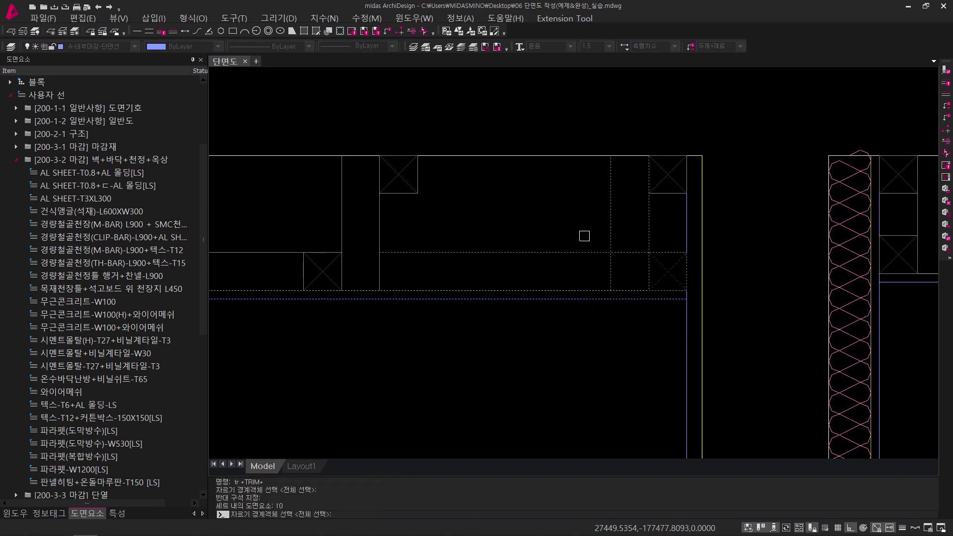
pyautogui.press('Return')
pyautogui.click(622, 252)
pyautogui.press('Escape')
pyautogui.scroll(-3, 621, 261)
pyautogui.scroll(-4, 574, 323)
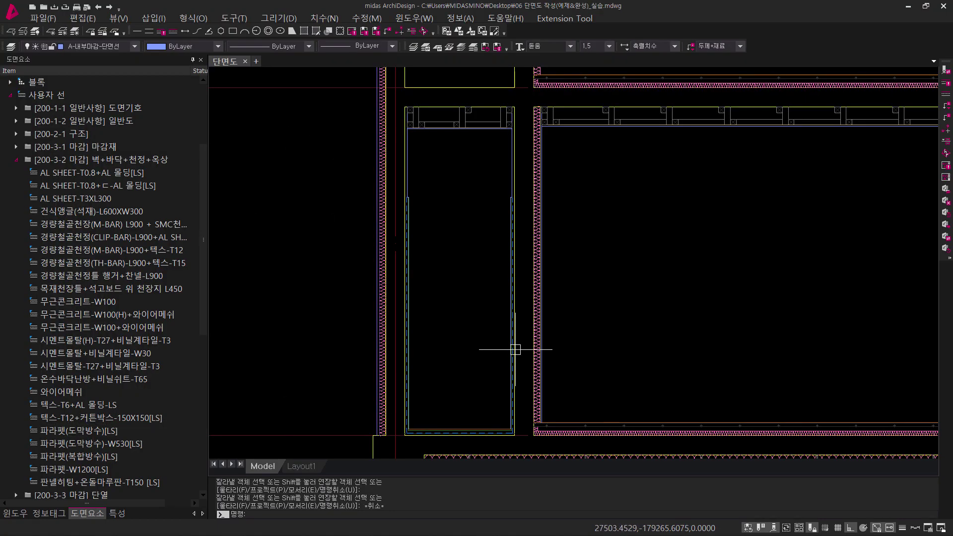
pyautogui.moveTo(511, 350); pyautogui.dragTo(484, 342, button='middle')
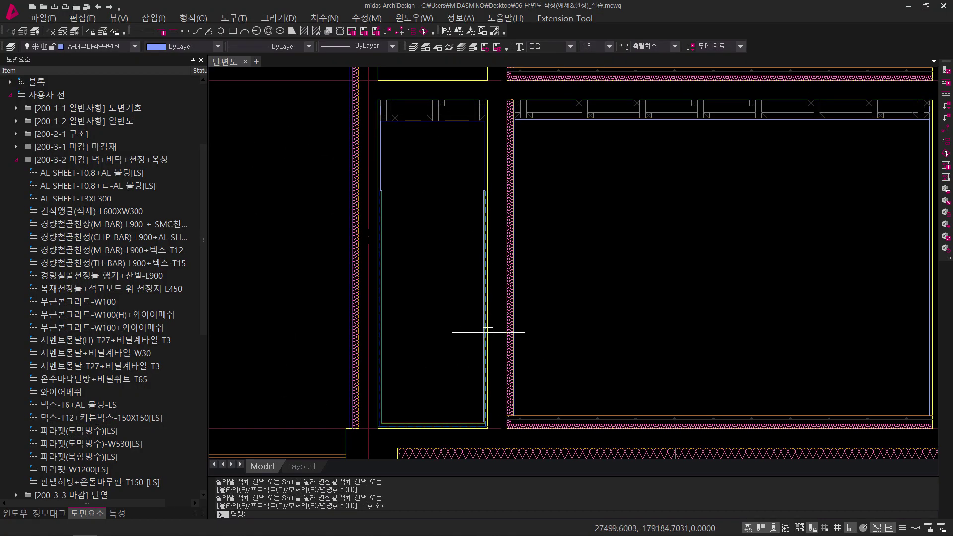
# Start the user line [PW]SLIDING홑창-L1200-50X120[LS] from the 창호 group with its module length set to single module (단일모듈).
pyautogui.moveTo(488, 332)
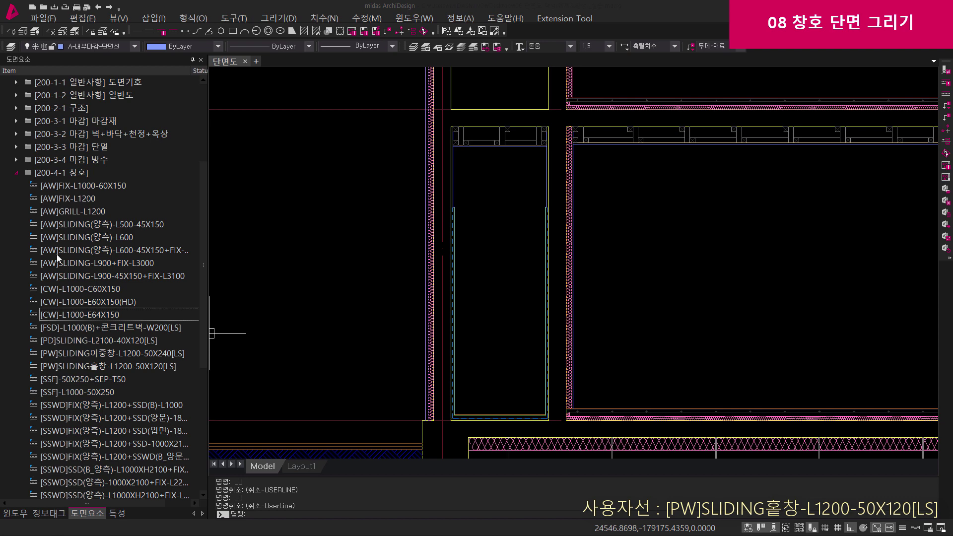
pyautogui.click(71, 173)
pyautogui.scroll(3, 94, 276)
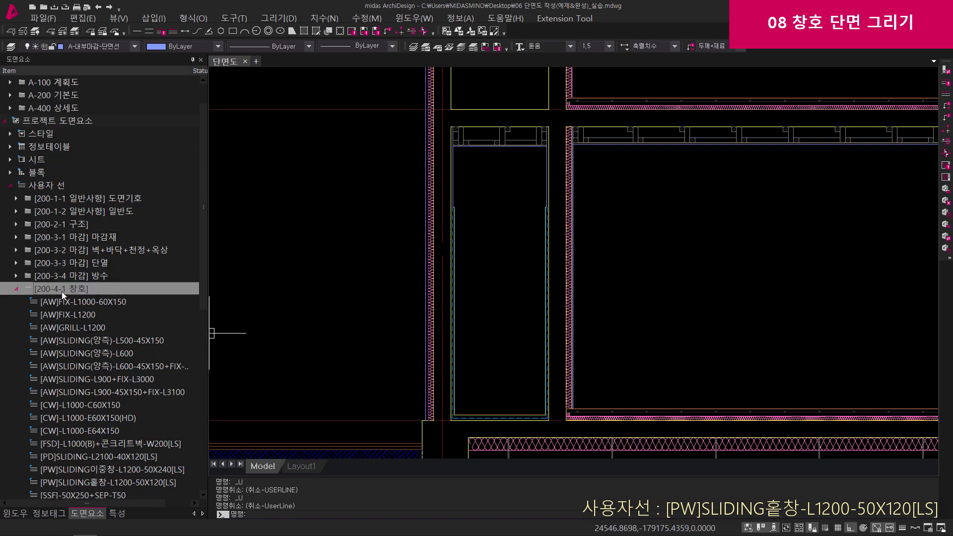
pyautogui.scroll(-2, 62, 290)
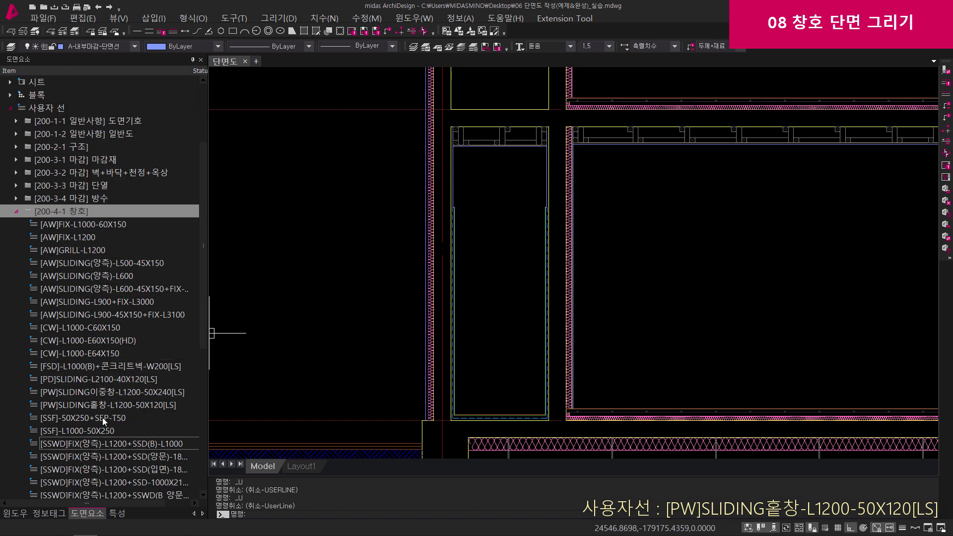
pyautogui.click(104, 404)
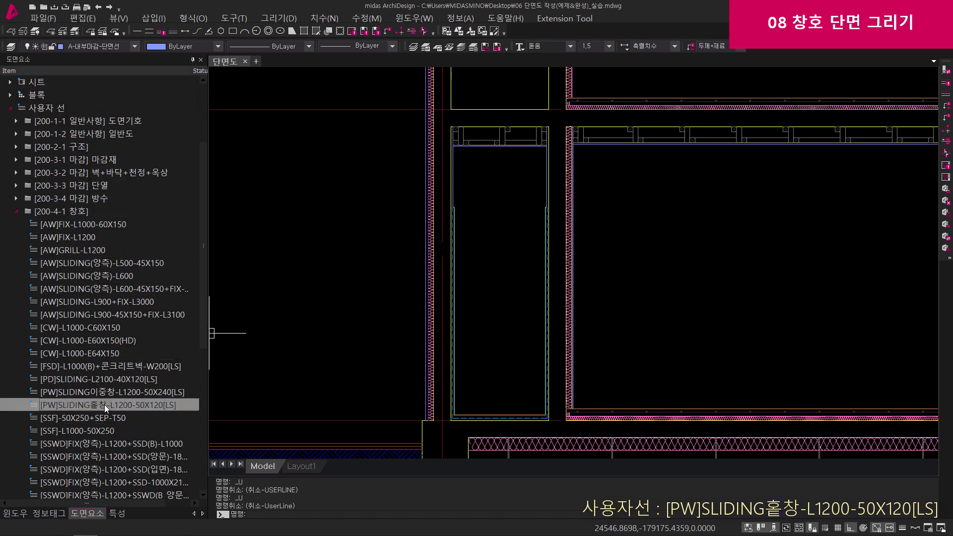
pyautogui.doubleClick(171, 406)
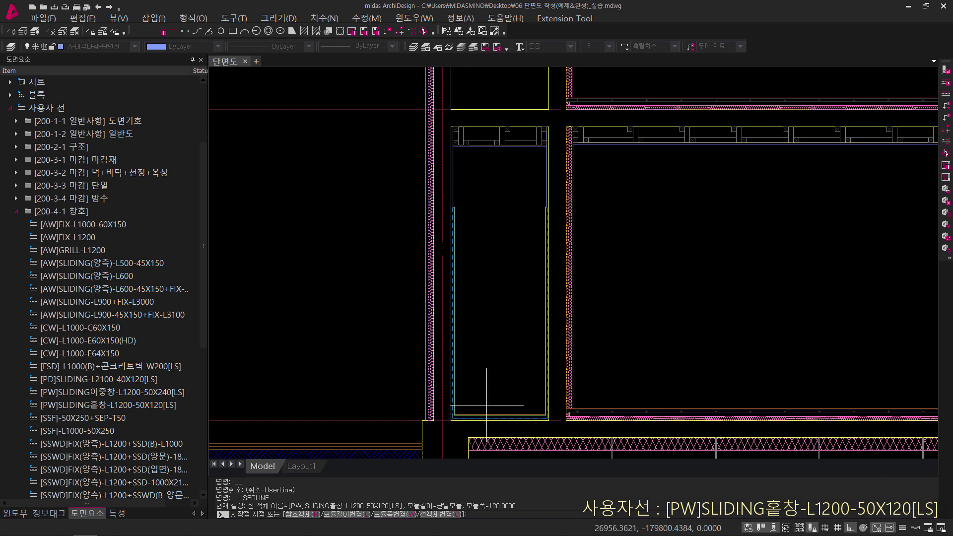
pyautogui.scroll(5, 486, 405)
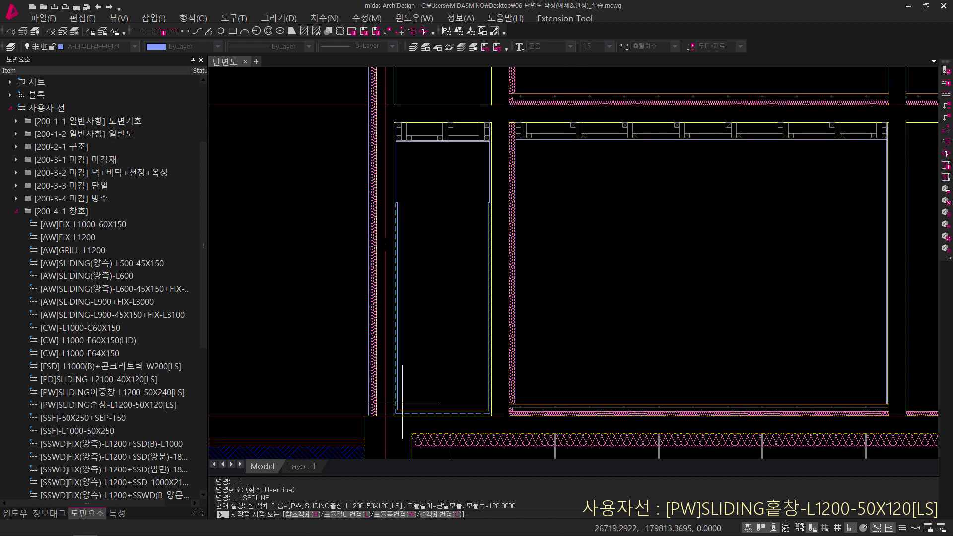
pyautogui.click(344, 516)
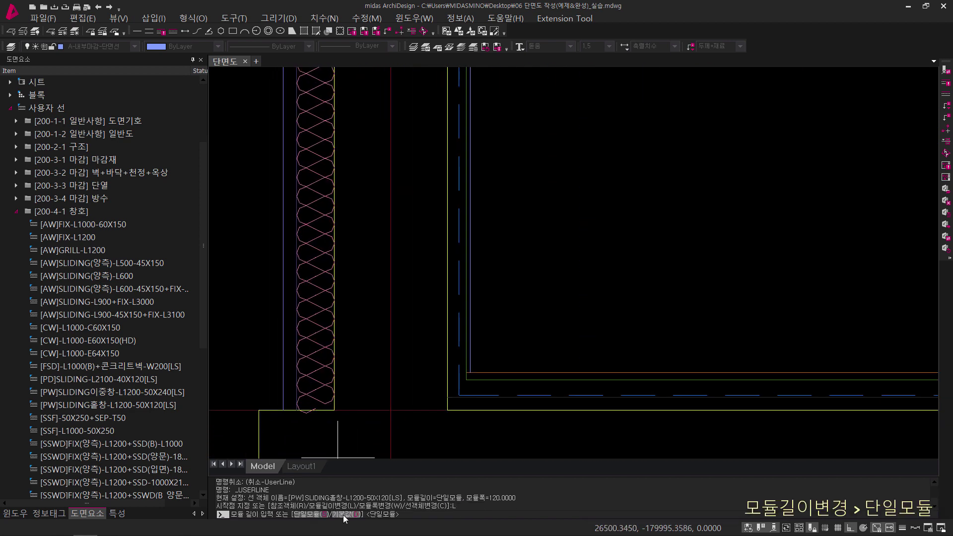
pyautogui.click(313, 514)
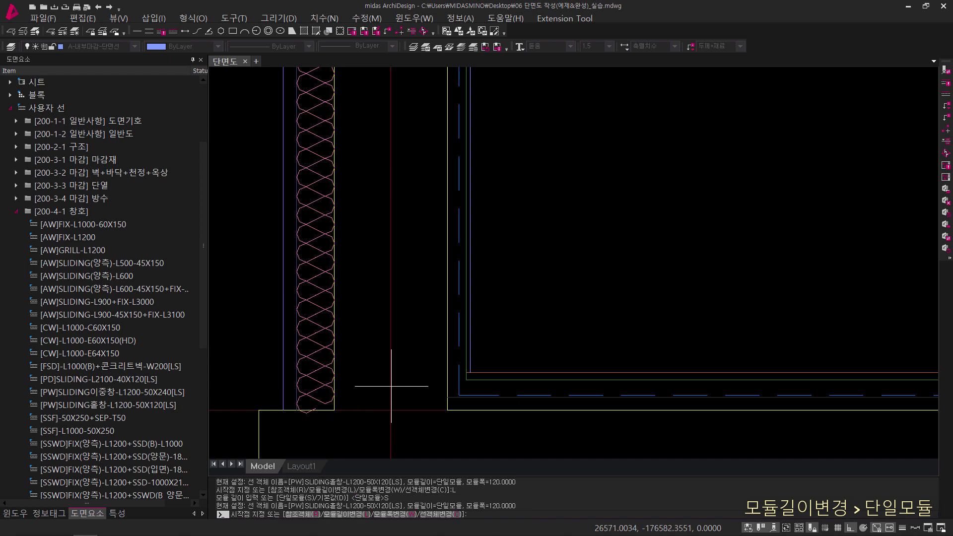
# Start the window line at the base of the wall's insulation face beside the narrow room and shift its baseline to the concrete side.
pyautogui.moveTo(390, 392); pyautogui.dragTo(347, 364, button='middle')
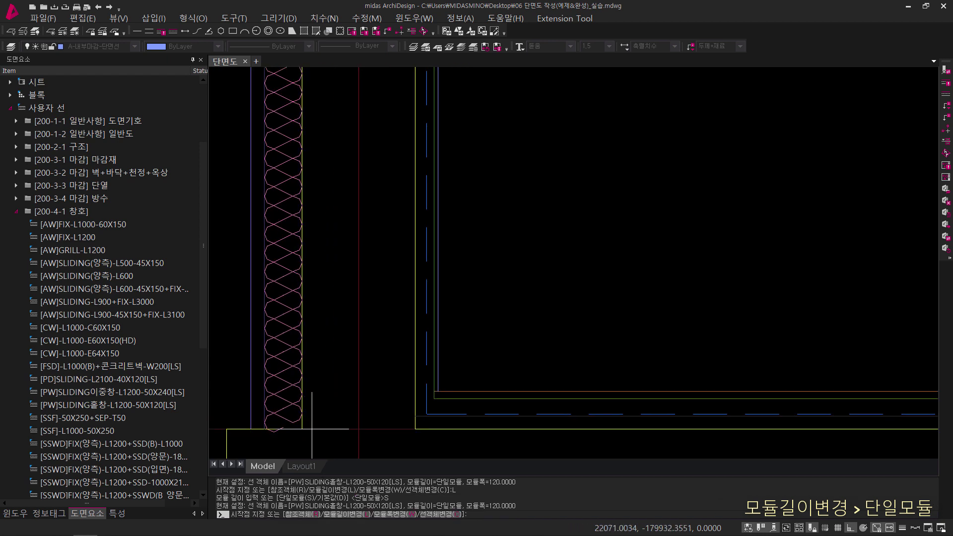
pyautogui.moveTo(341, 330)
pyautogui.mouseDown(button='middle')
pyautogui.moveTo(357, 379)
pyautogui.moveTo(397, 354)
pyautogui.mouseUp(button='middle')
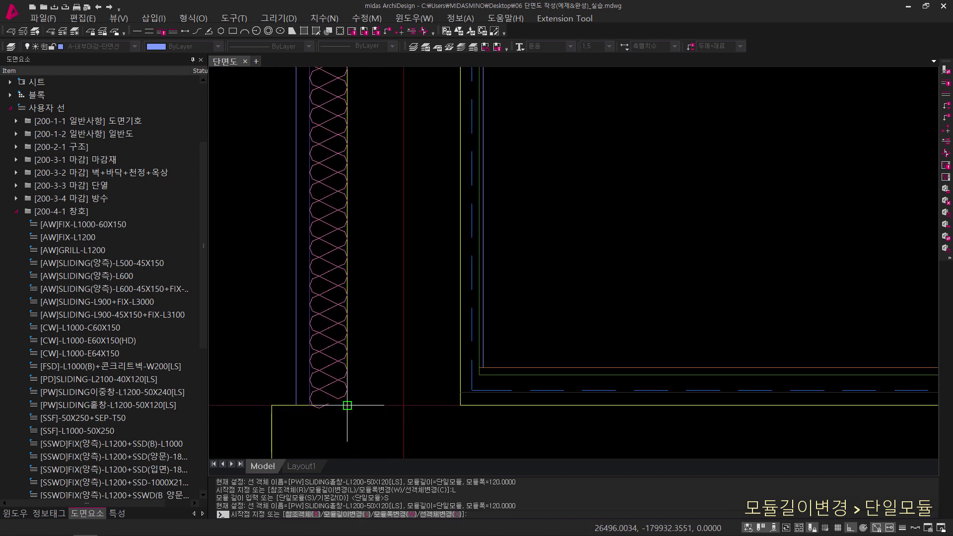
pyautogui.click(347, 405)
pyautogui.scroll(-5, 379, 323)
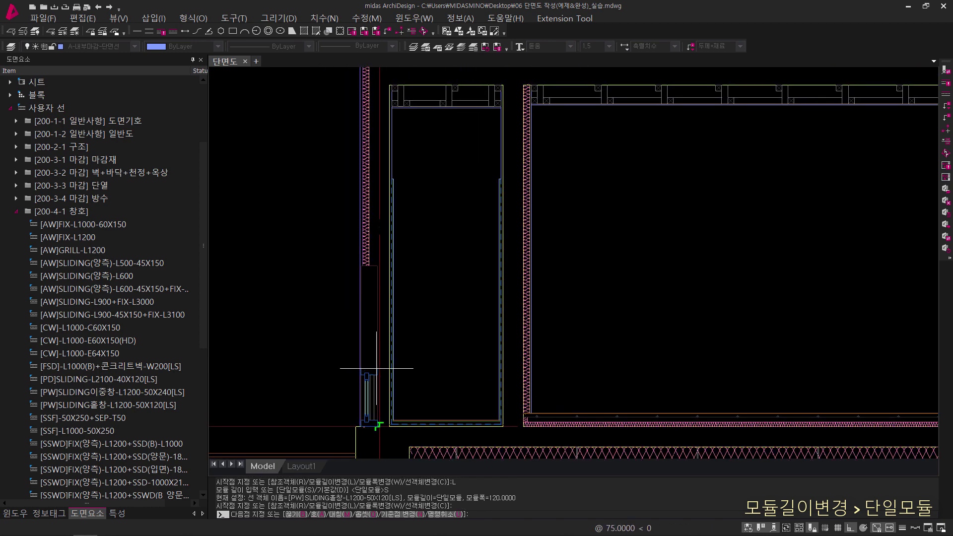
pyautogui.scroll(3, 377, 318)
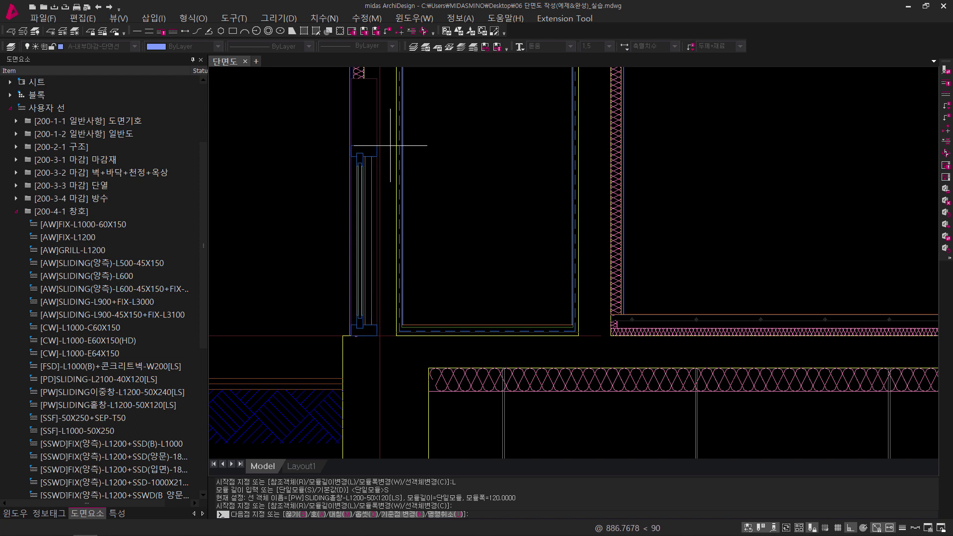
pyautogui.moveTo(393, 177); pyautogui.dragTo(378, 220, button='middle')
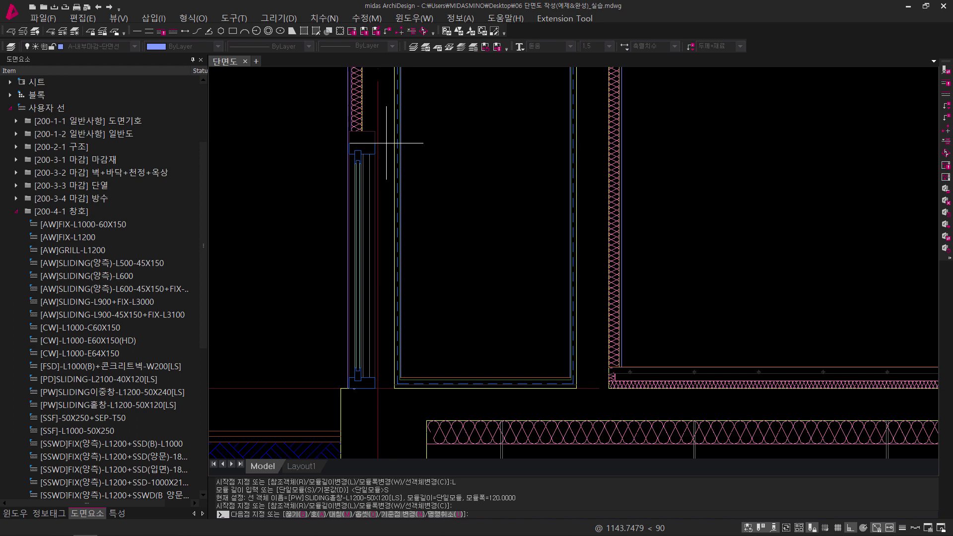
pyautogui.click(386, 143)
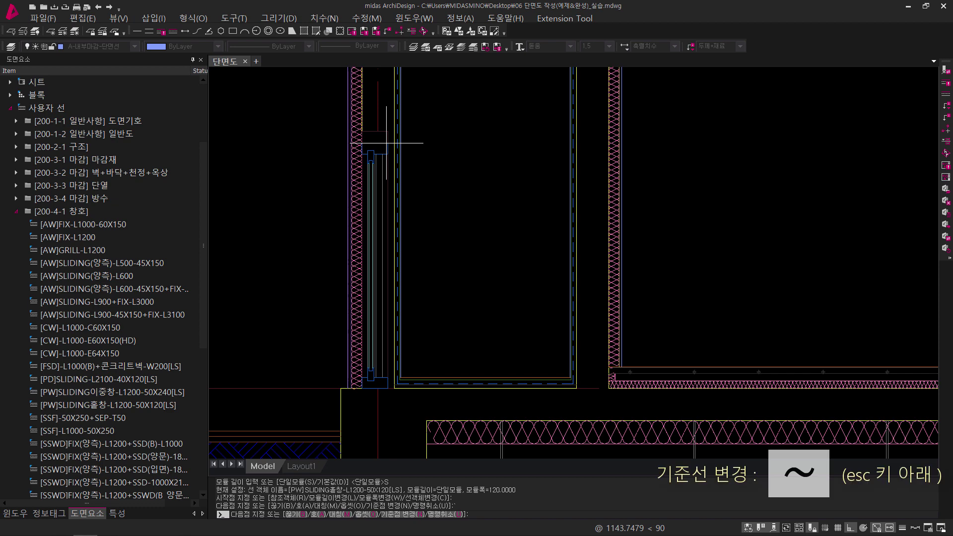
pyautogui.press('`')
pyautogui.press('`')
pyautogui.press('`')
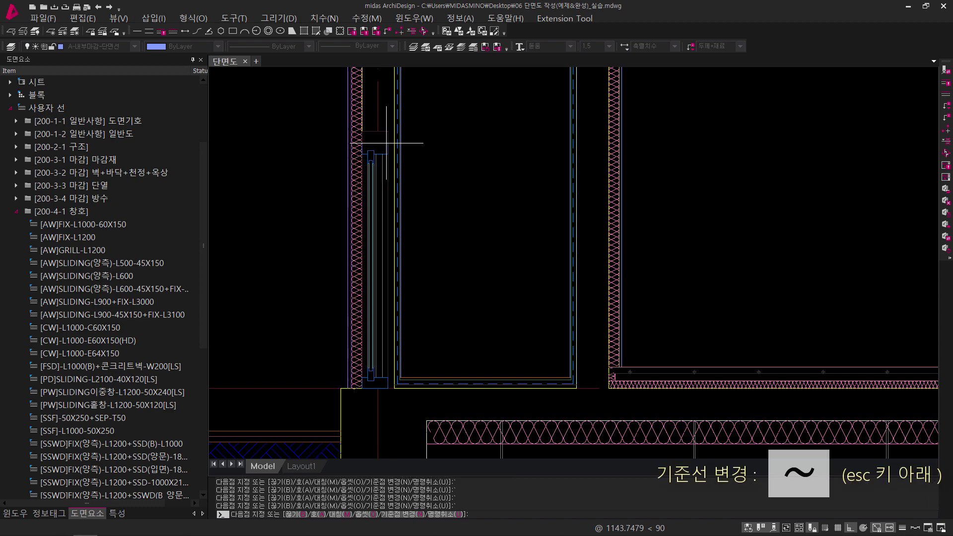
# Break the line, restart it 1000 above the wall base, and draw the sliding window section 1300 high.
pyautogui.moveTo(402, 243); pyautogui.dragTo(393, 303, button='middle')
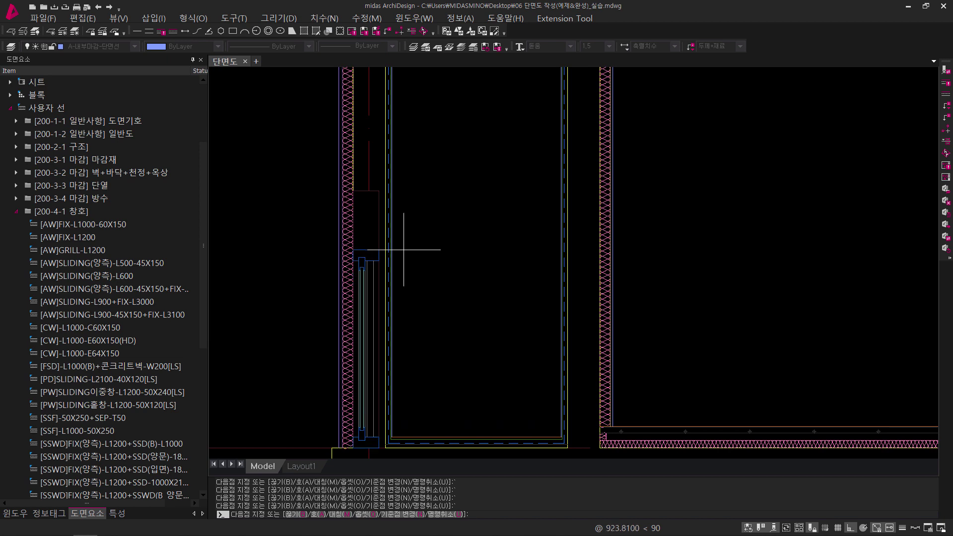
pyautogui.write('b')
pyautogui.press('Return')
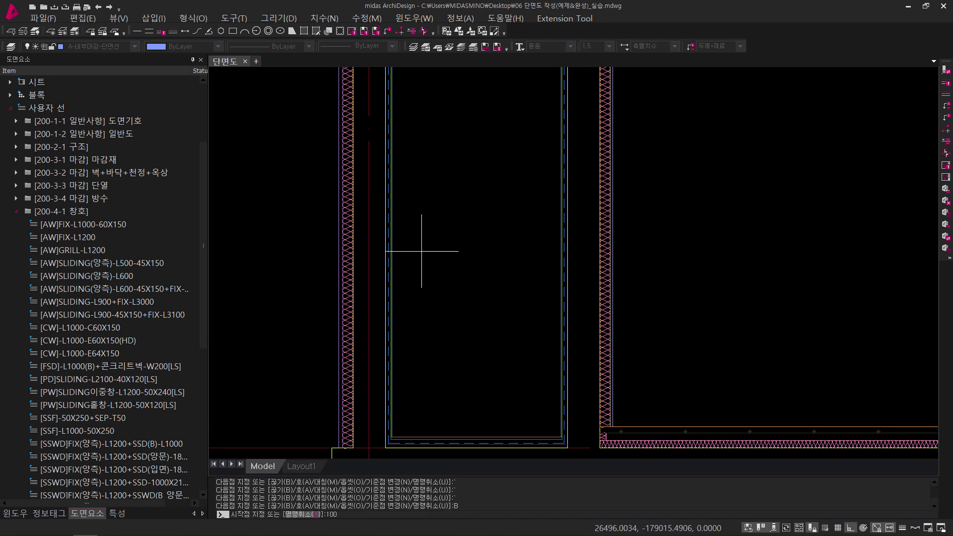
pyautogui.press('Return')
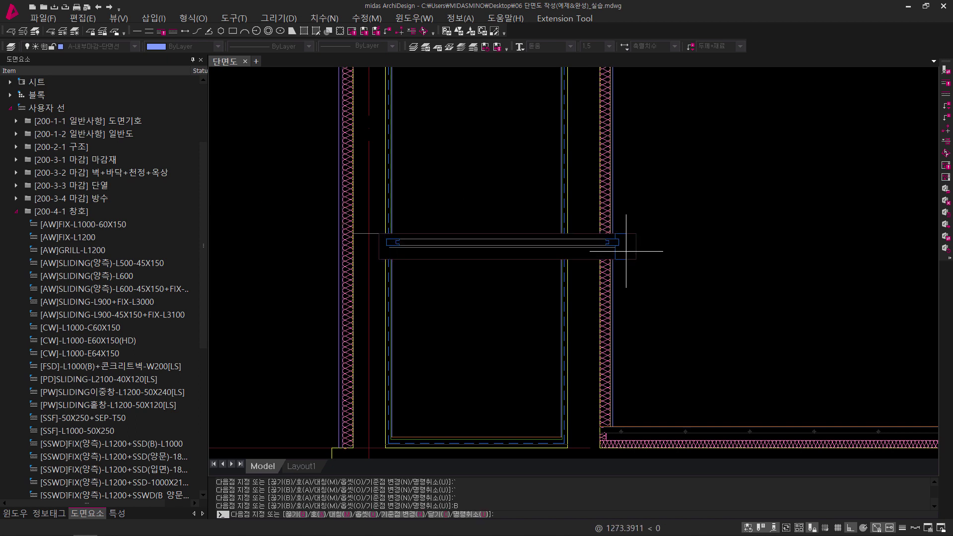
pyautogui.moveTo(412, 253); pyautogui.dragTo(380, 362, button='middle')
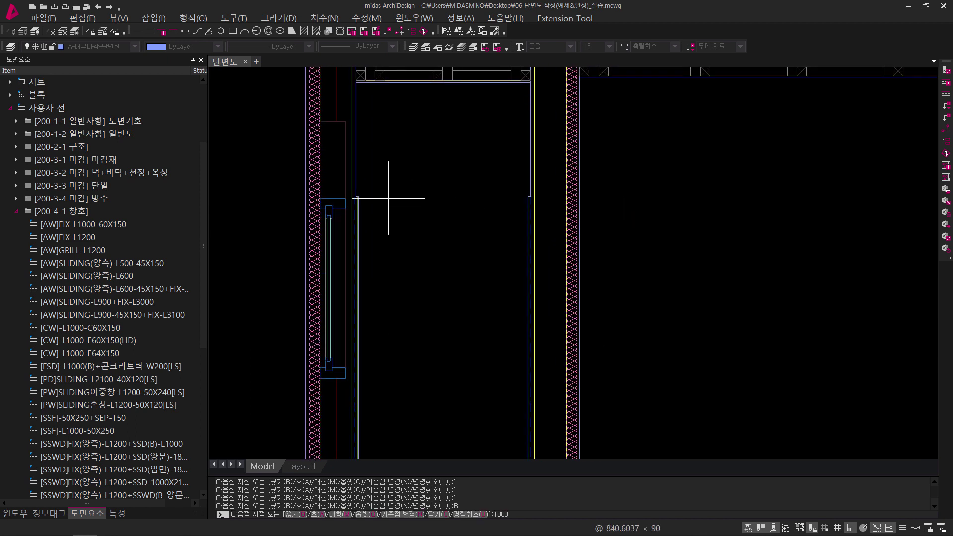
pyautogui.press('Return')
pyautogui.press('Return')
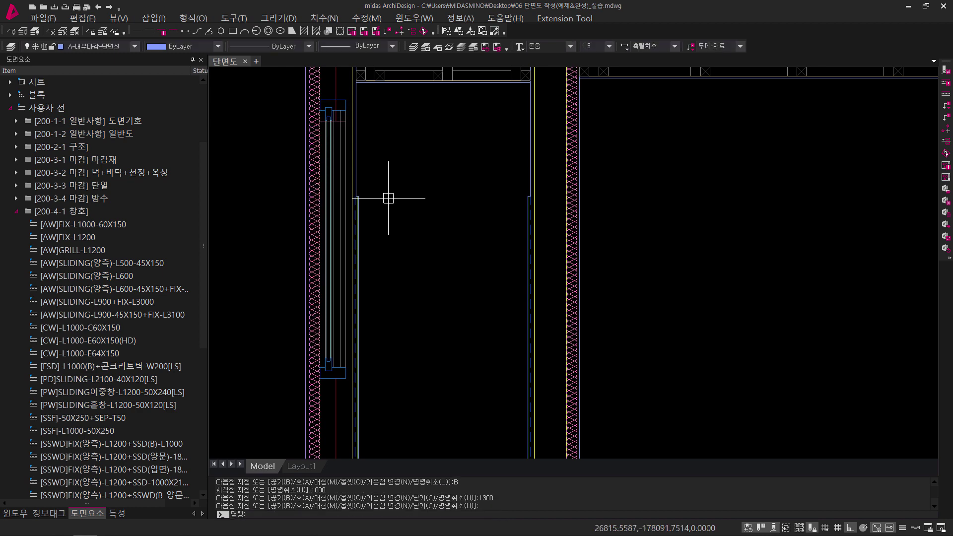
pyautogui.press('Escape')
# Widen the window's wipeout on both sides beyond the full thickness of the wall and its finishes.
pyautogui.scroll(5, 336, 191)
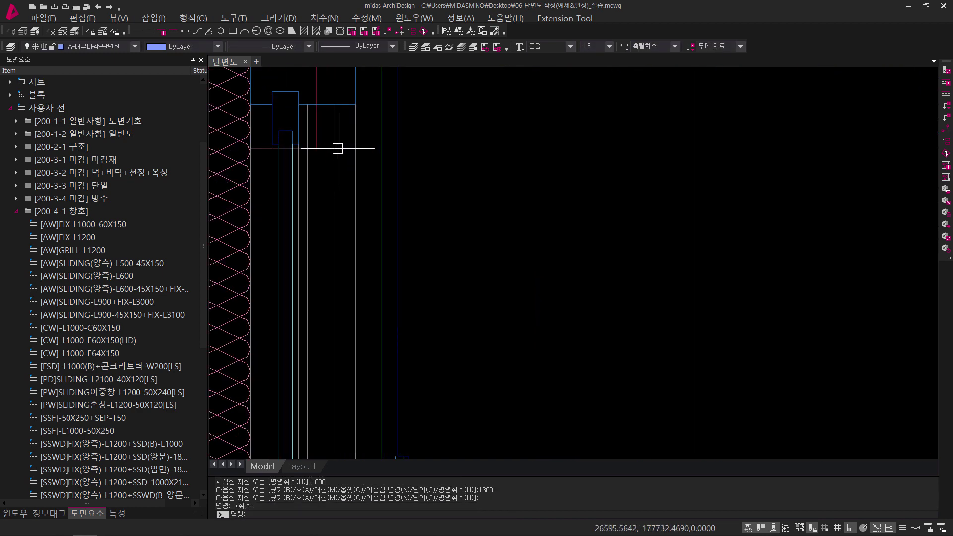
pyautogui.click(337, 148)
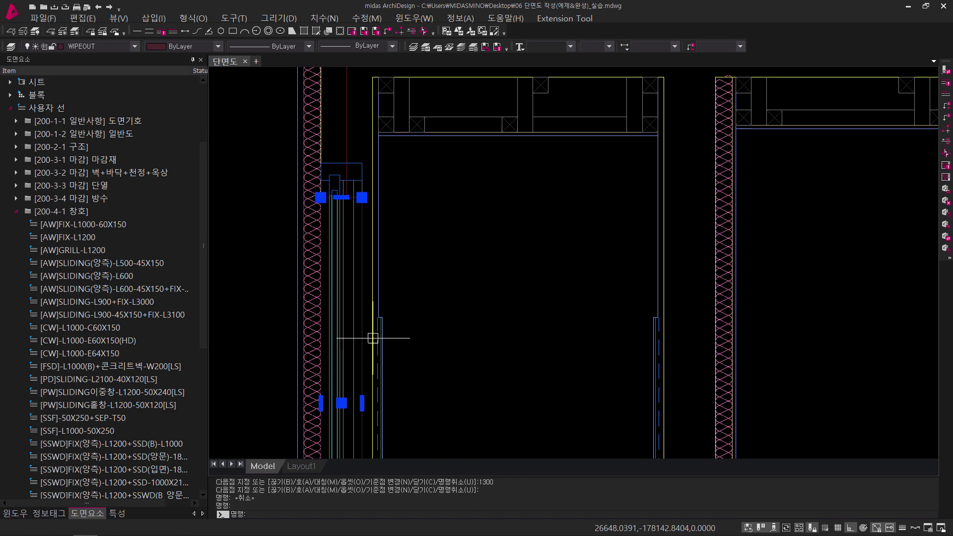
pyautogui.click(362, 403)
pyautogui.click(398, 403)
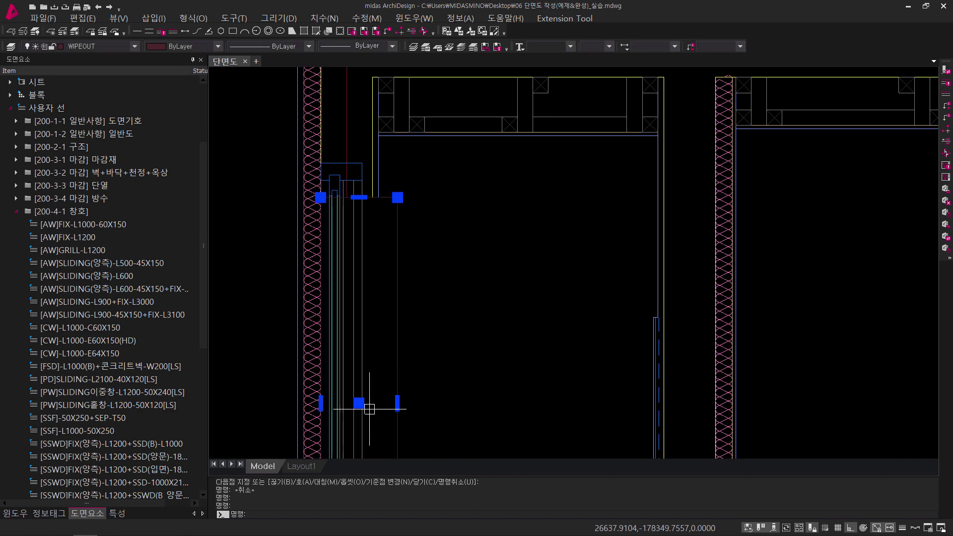
pyautogui.click(320, 403)
pyautogui.click(273, 403)
# Raise the wipeout's upper edge to the top of the window frame.
pyautogui.moveTo(339, 190); pyautogui.dragTo(322, 297, button='middle')
pyautogui.scroll(4, 322, 296)
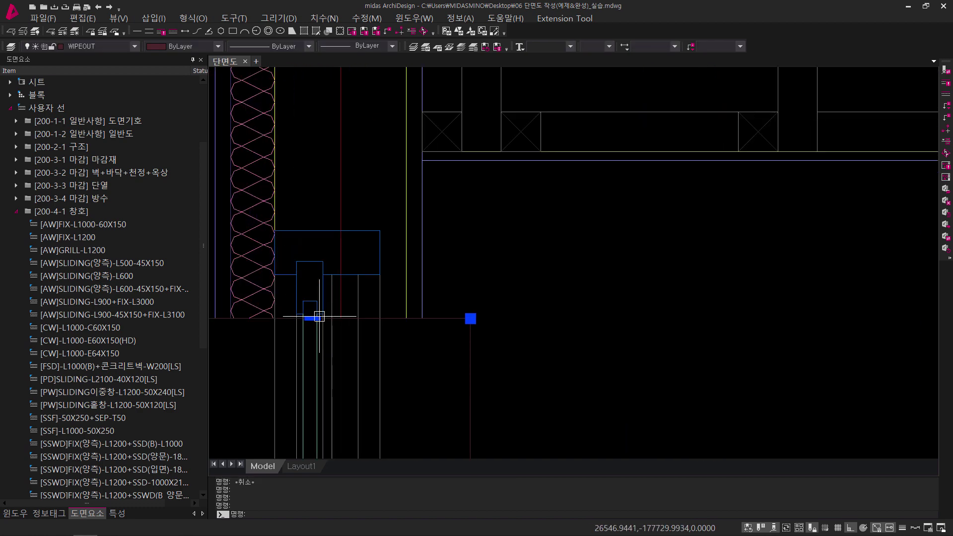
pyautogui.click(312, 318)
pyautogui.click(312, 229)
pyautogui.scroll(-4, 319, 272)
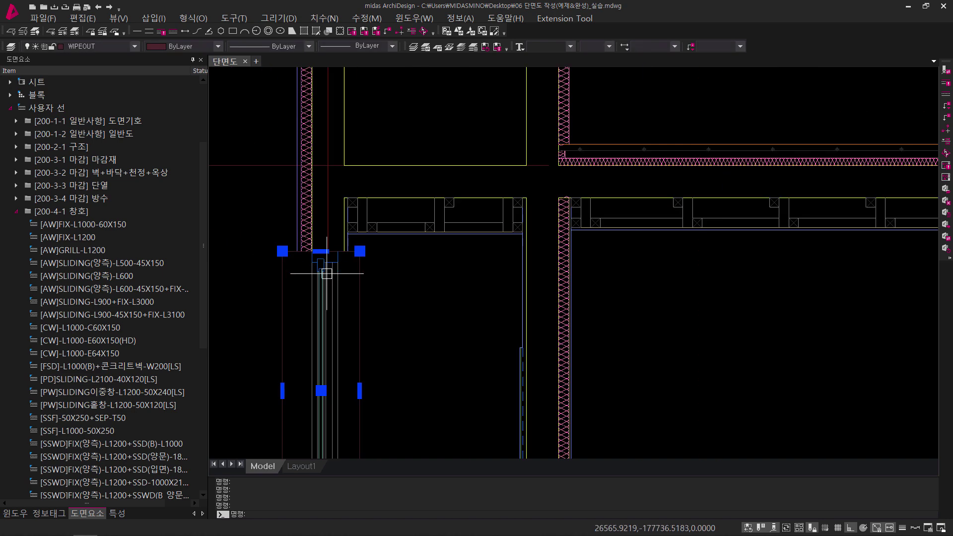
# Pull the wipeout's inner and outer edges back to the wall's interior and exterior finish lines.
pyautogui.click(380, 259)
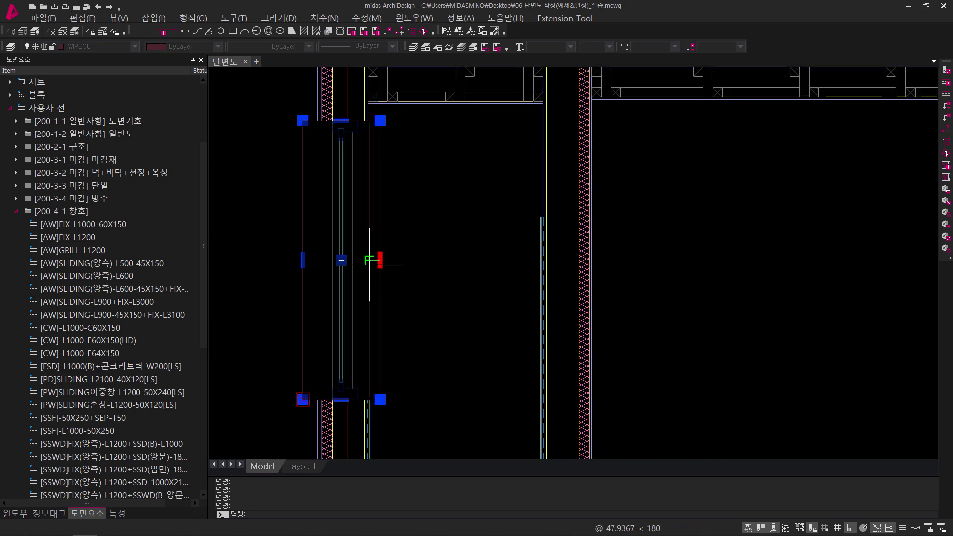
pyautogui.click(369, 260)
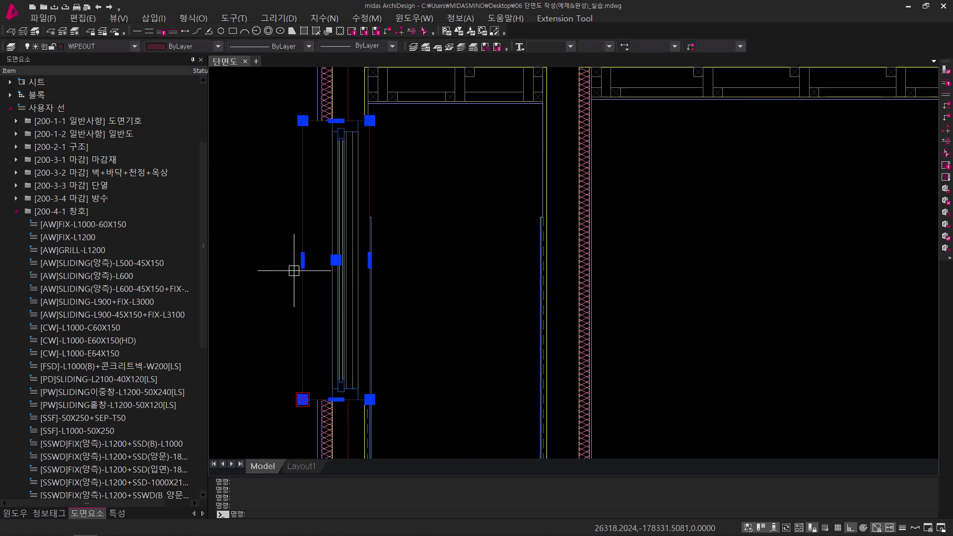
pyautogui.click(303, 259)
pyautogui.press('Escape')
pyautogui.press('Escape')
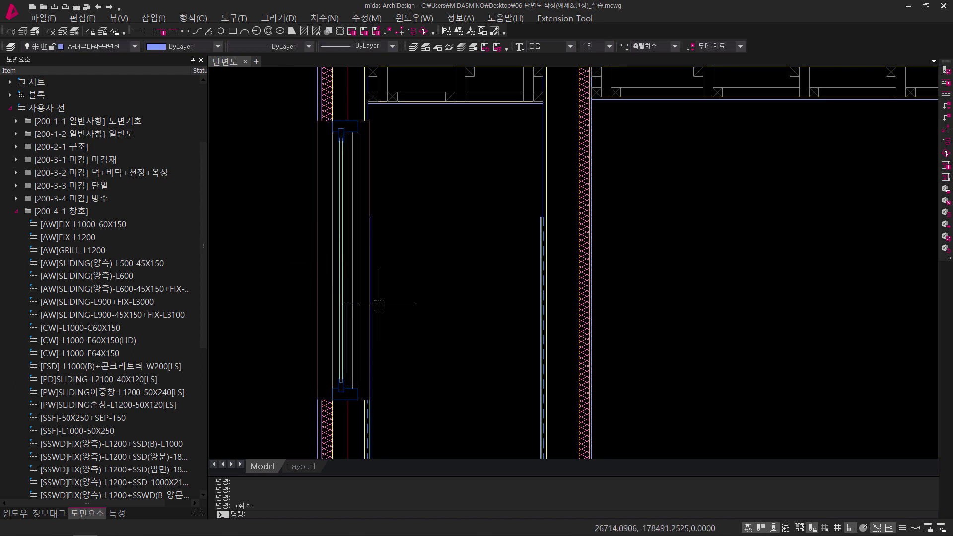
# Start the Window design tool at the upper storey's outer wall and choose the SLIDING(2) type for the section.
pyautogui.moveTo(374, 304)
pyautogui.mouseDown(button='middle')
pyautogui.moveTo(350, 291)
pyautogui.moveTo(401, 283)
pyautogui.mouseUp(button='middle')
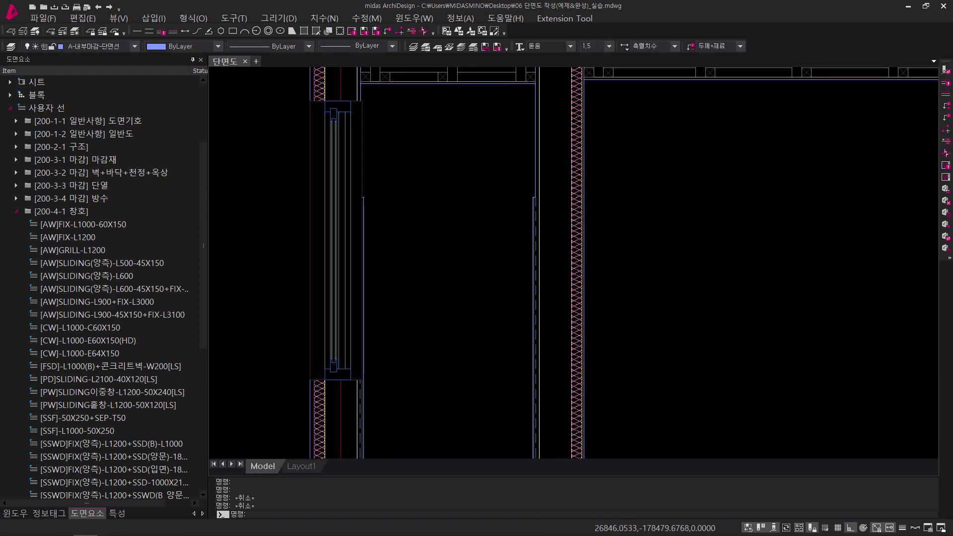
pyautogui.click(553, 20)
pyautogui.moveTo(556, 33)
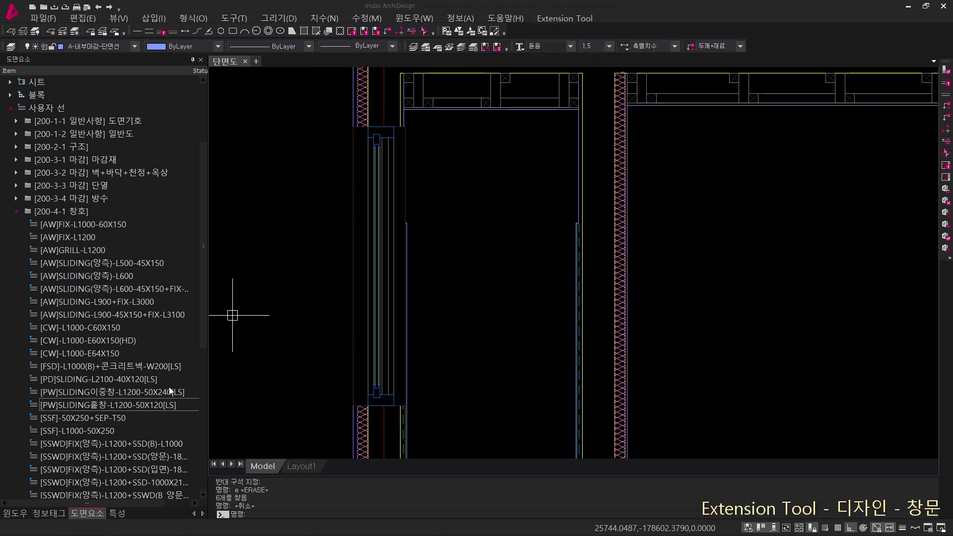
pyautogui.moveTo(451, 255)
pyautogui.mouseDown(button='middle')
pyautogui.moveTo(480, 270)
pyautogui.moveTo(447, 452)
pyautogui.moveTo(466, 381)
pyautogui.moveTo(468, 398)
pyautogui.mouseUp(button='middle')
pyautogui.scroll(-2, 479, 270)
pyautogui.moveTo(445, 366); pyautogui.dragTo(465, 360, button='middle')
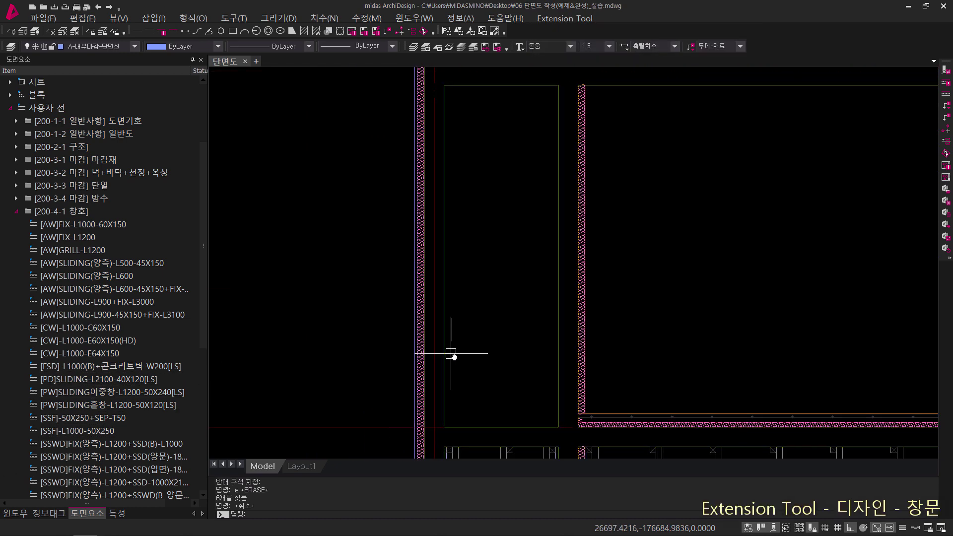
pyautogui.click(552, 21)
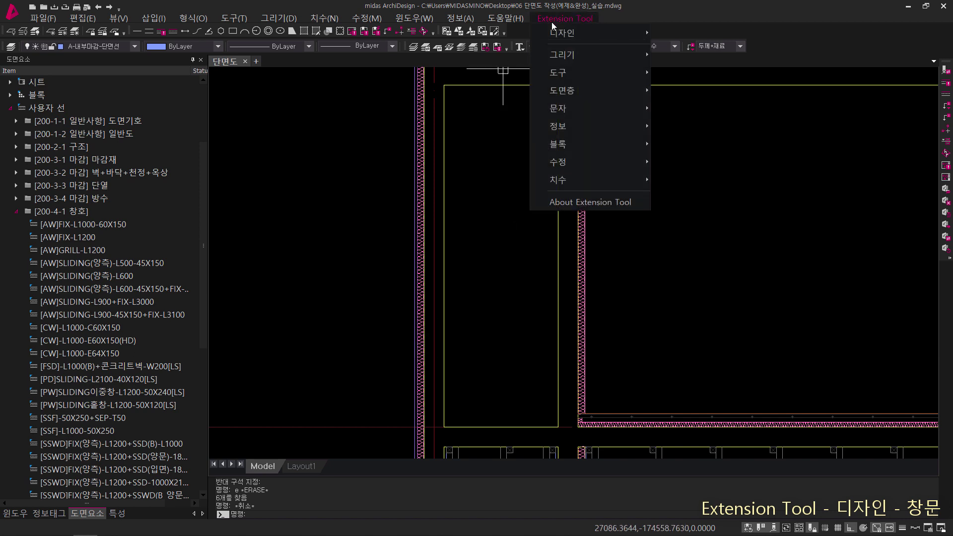
pyautogui.moveTo(569, 36)
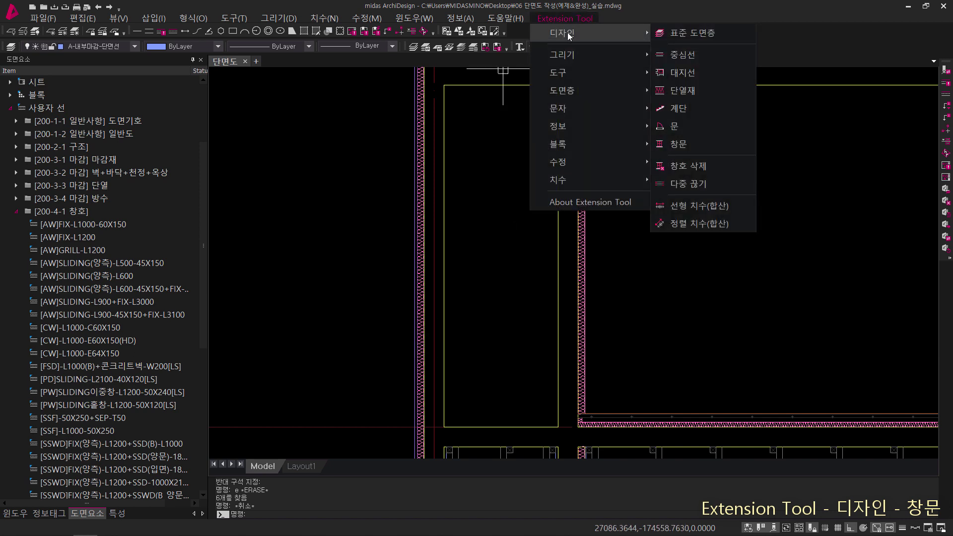
pyautogui.click(678, 145)
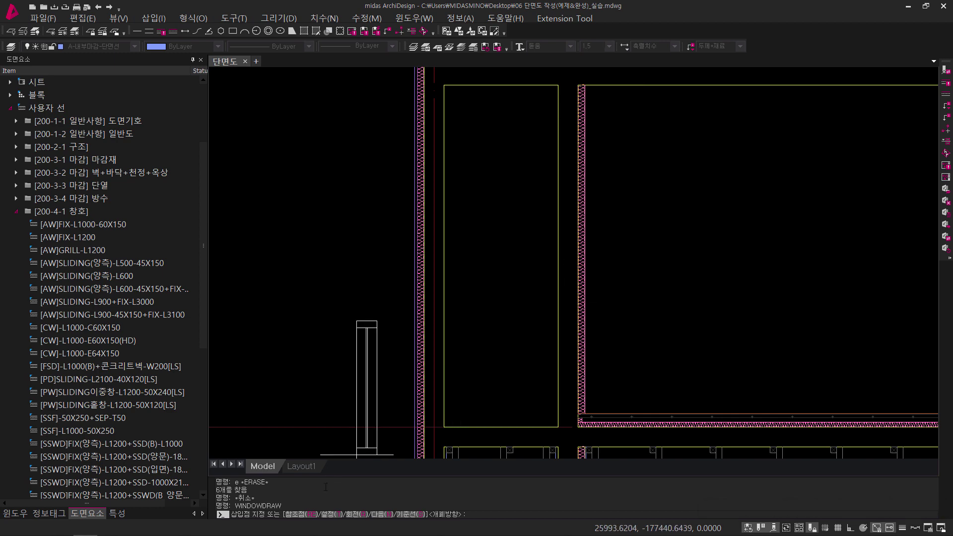
pyautogui.click(335, 515)
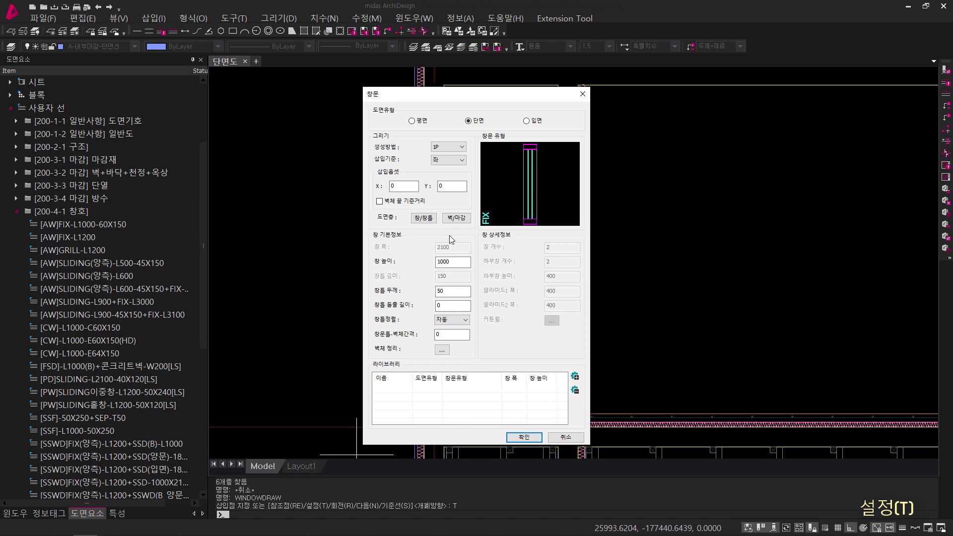
pyautogui.click(513, 194)
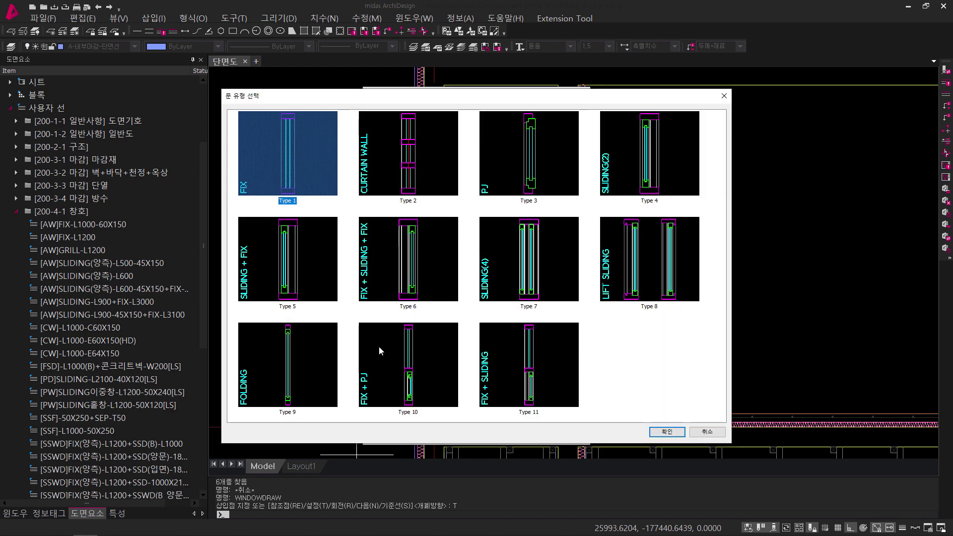
pyautogui.click(653, 174)
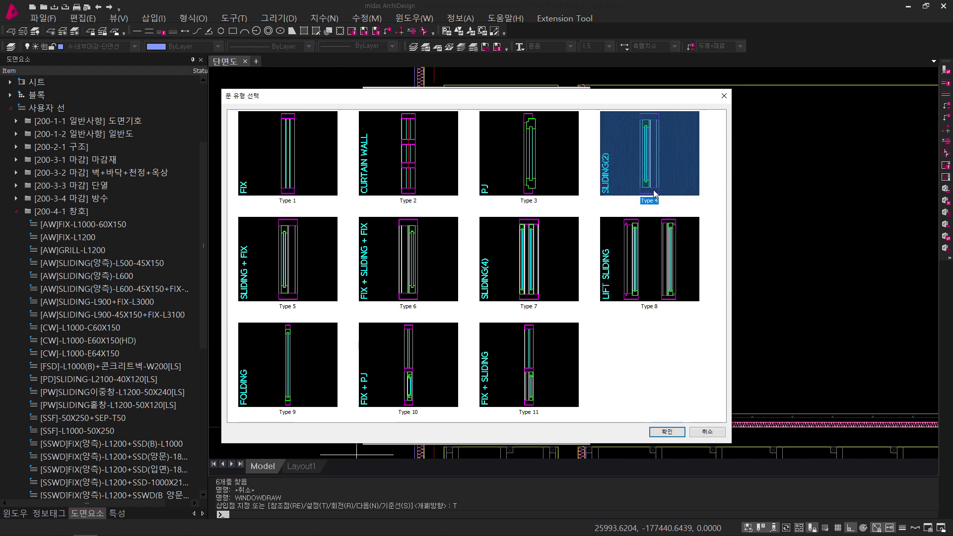
pyautogui.click(659, 433)
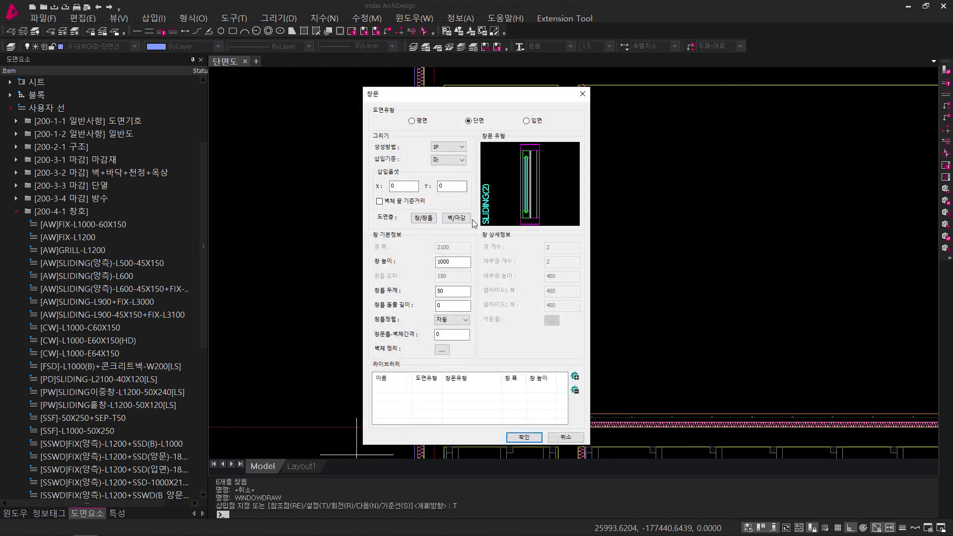
# Match the tool's concrete wall layer to A-구체-단면선 and its finish layer to A-외부마감-단면선 from the wall lines.
pyautogui.press('Return')
pyautogui.write('T')
pyautogui.press('Return')
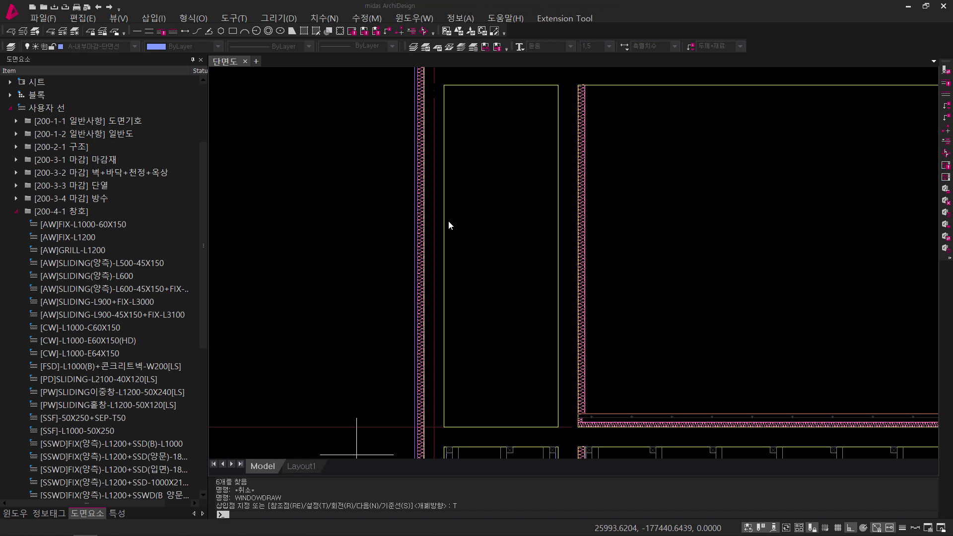
pyautogui.click(548, 204)
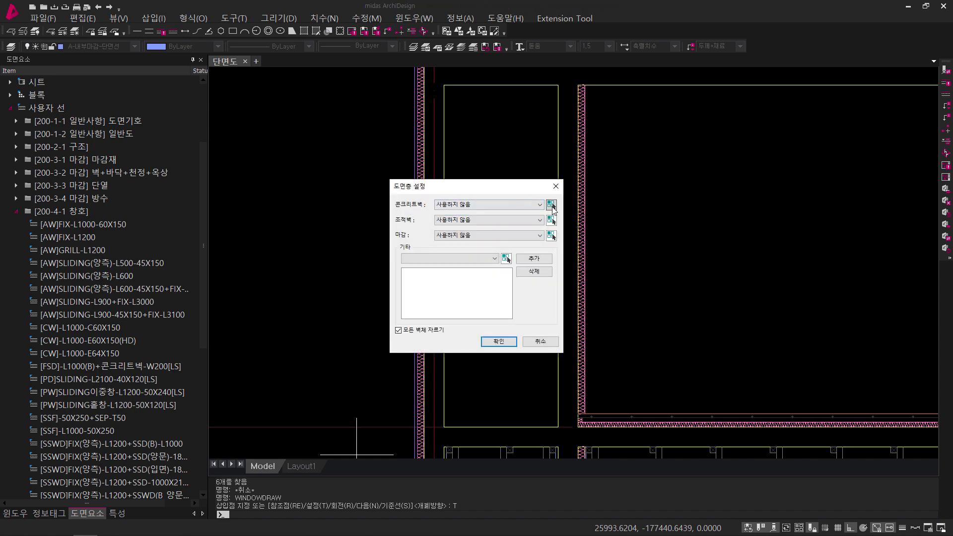
pyautogui.scroll(4, 430, 172)
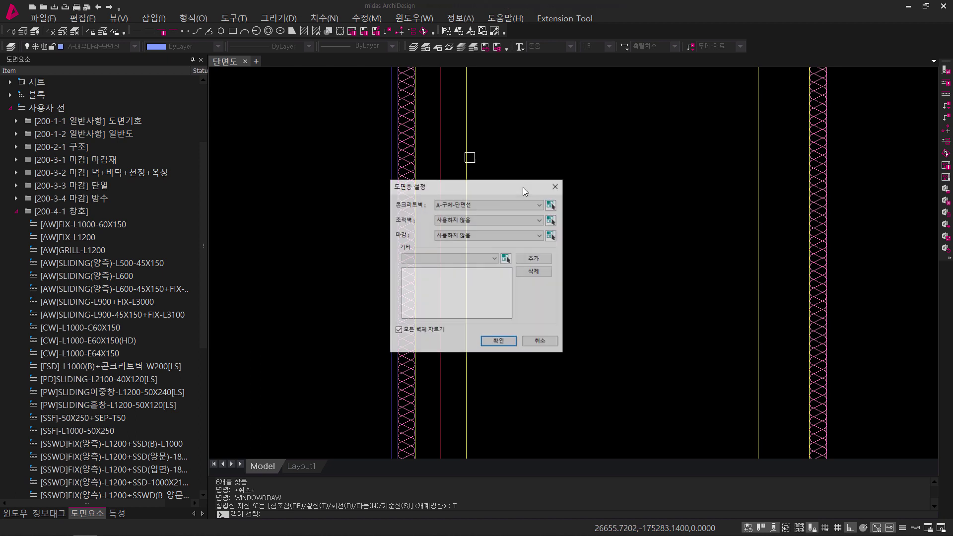
pyautogui.click(551, 235)
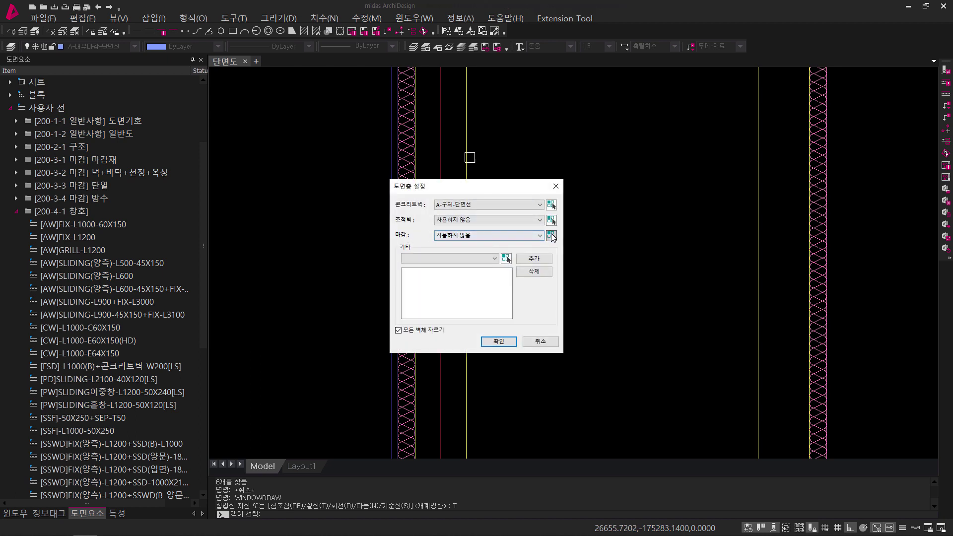
pyautogui.scroll(2, 388, 142)
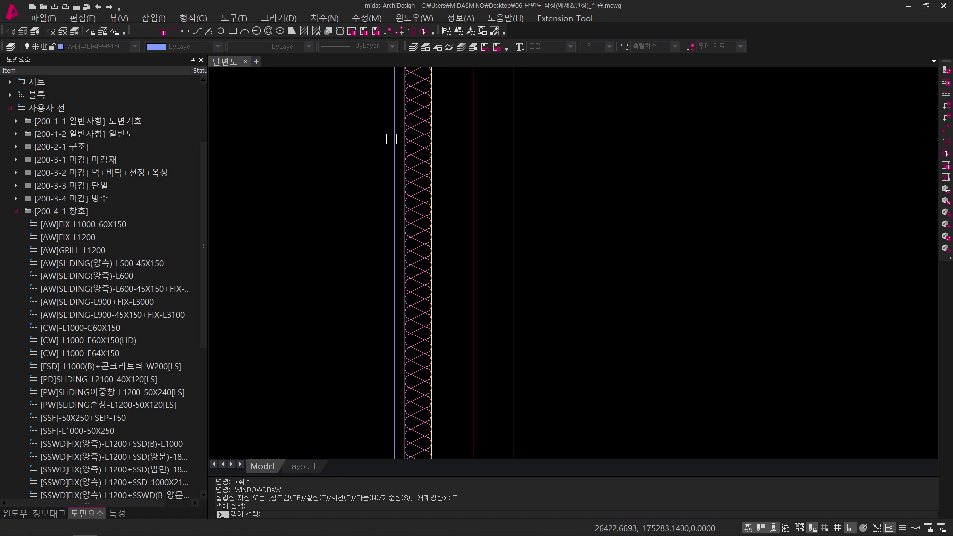
pyautogui.click(403, 148)
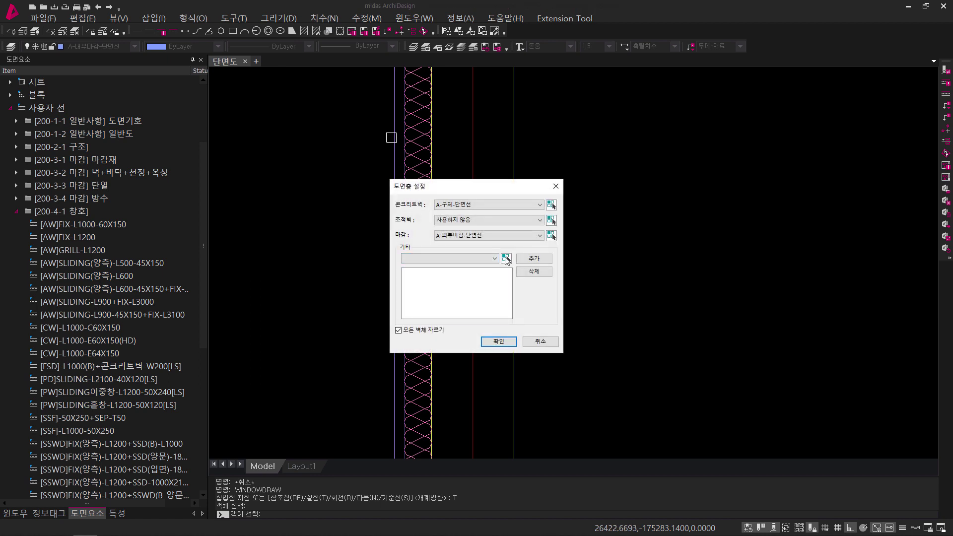
# Add the wall's A-스터코(스톤코트)-단면선 and A-단열 layers as further layers for the window to cut, and accept the layer settings.
pyautogui.click(506, 258)
pyautogui.scroll(3, 417, 160)
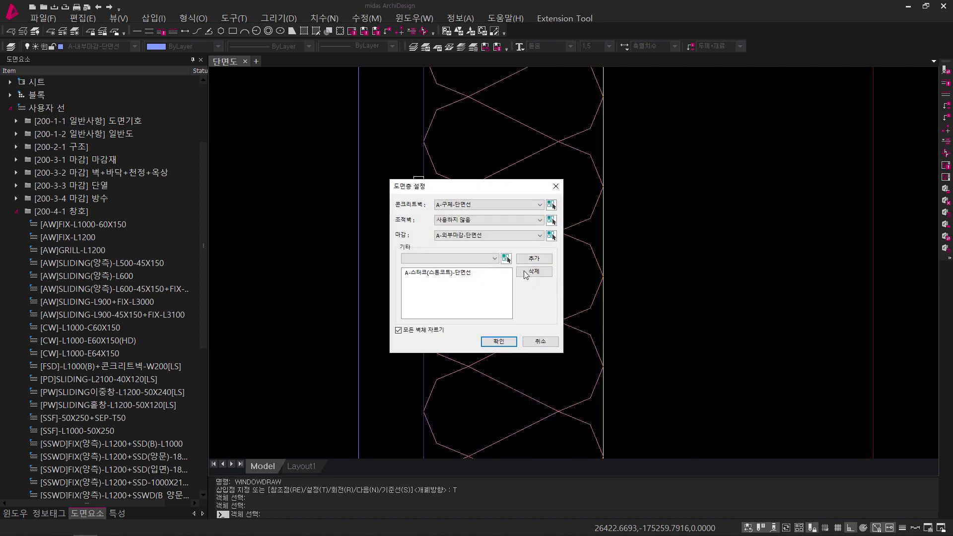
pyautogui.click(505, 258)
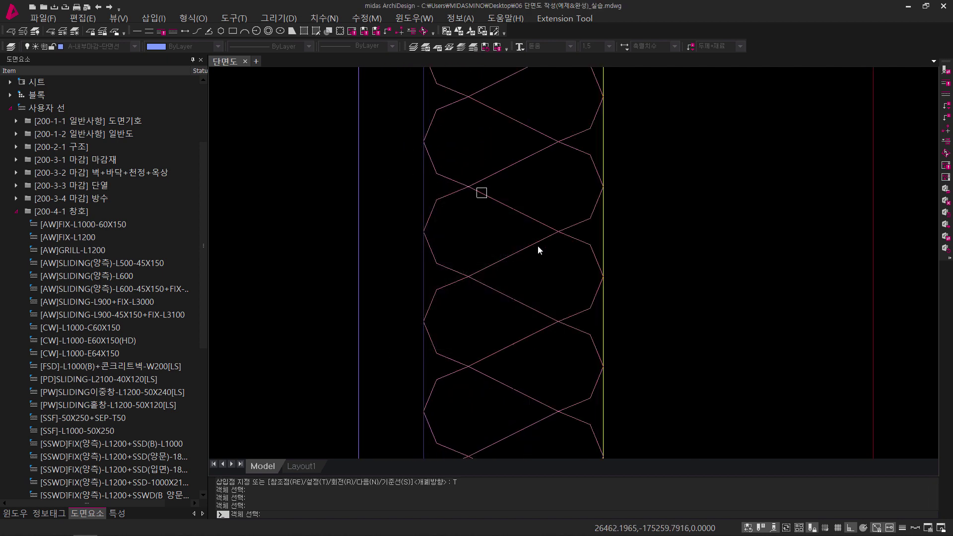
pyautogui.click(481, 192)
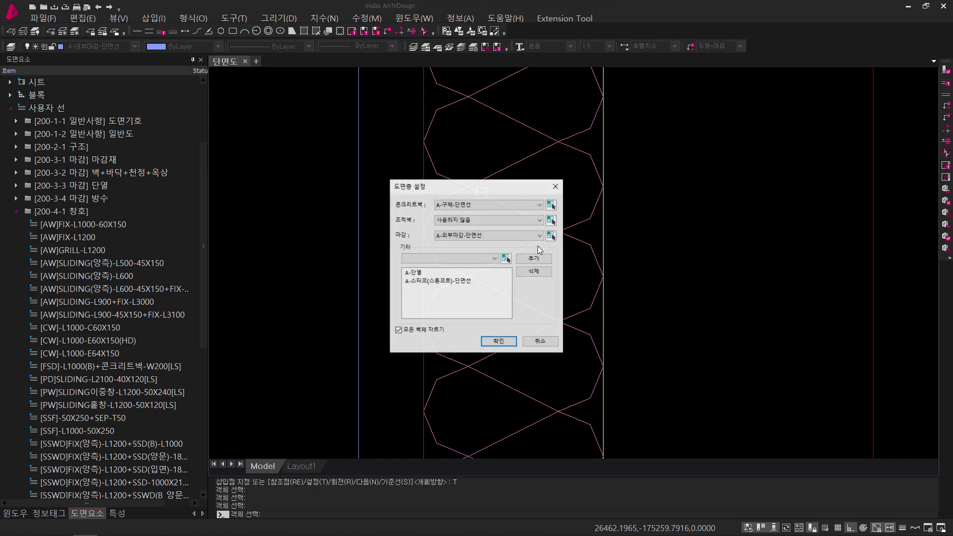
pyautogui.click(500, 343)
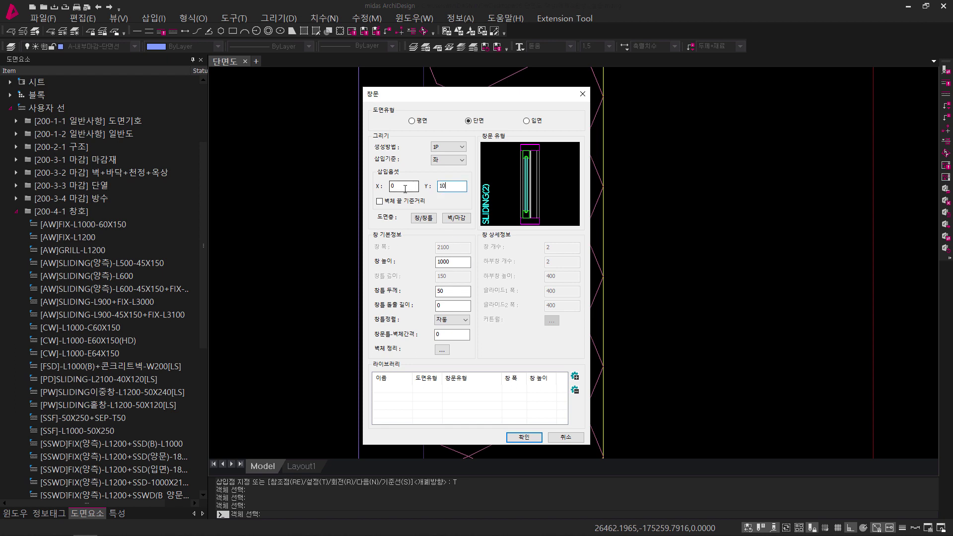
# Set the window's vertical insertion offset and height, and insert the sliding window section into the outer wall from the upper floor level.
pyautogui.moveTo(451, 262); pyautogui.dragTo(364, 262)
pyautogui.click(524, 436)
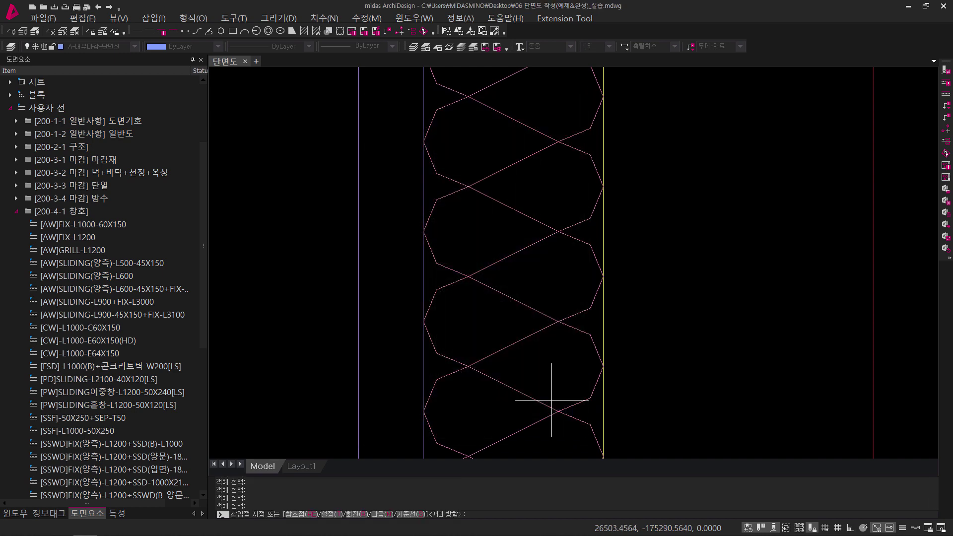
pyautogui.scroll(-3, 629, 292)
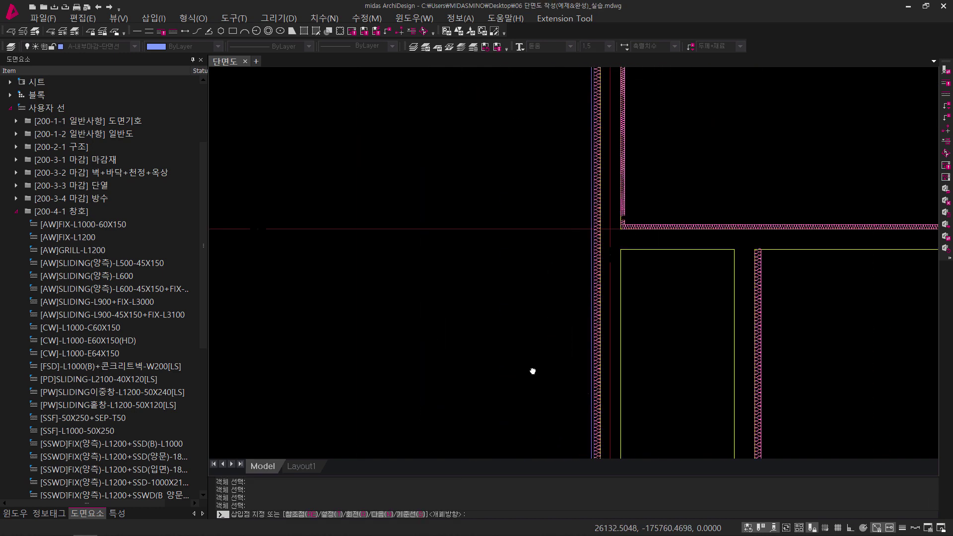
pyautogui.scroll(-2, 521, 319)
pyautogui.scroll(5, 514, 323)
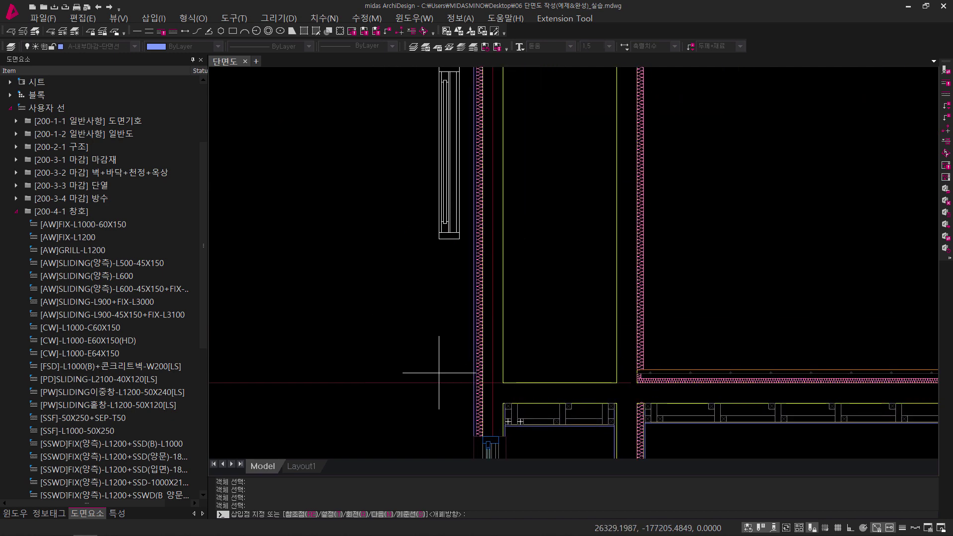
pyautogui.click(482, 383)
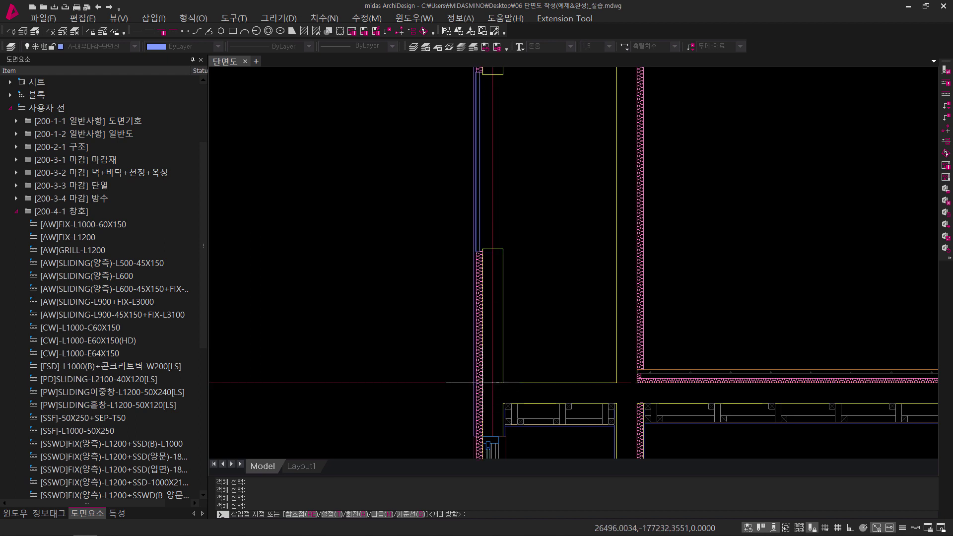
pyautogui.scroll(5, 463, 189)
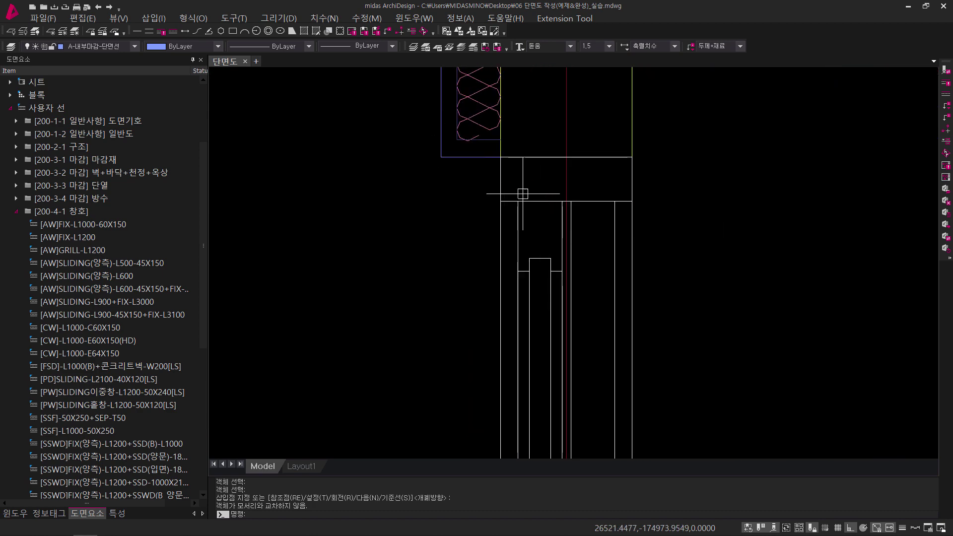
pyautogui.click(651, 144)
pyautogui.press('Escape')
pyautogui.moveTo(574, 171); pyautogui.dragTo(569, 180, button='middle')
pyautogui.scroll(-4, 568, 180)
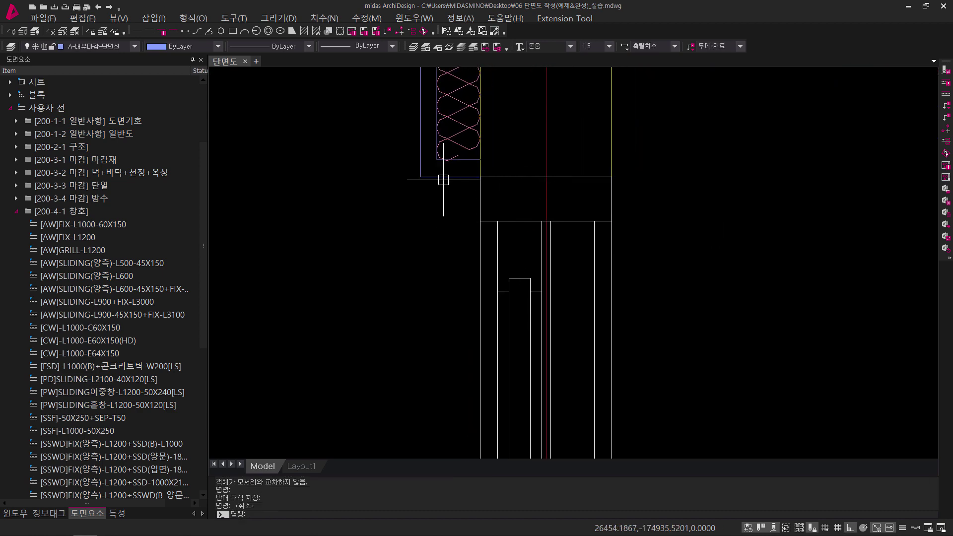
pyautogui.moveTo(665, 347)
pyautogui.mouseDown(button='middle')
pyautogui.moveTo(566, 253)
pyautogui.moveTo(559, 260)
pyautogui.mouseUp(button='middle')
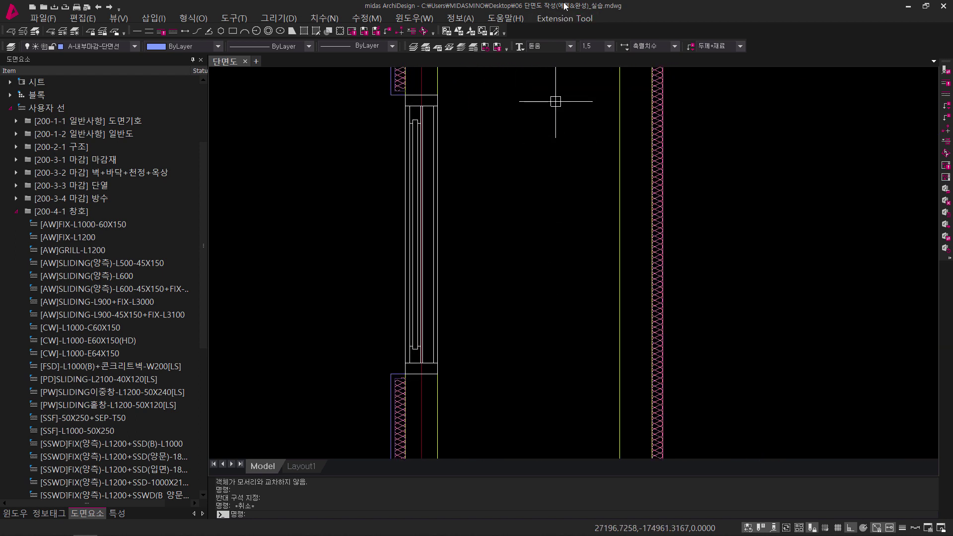
pyautogui.click(571, 20)
pyautogui.moveTo(593, 31)
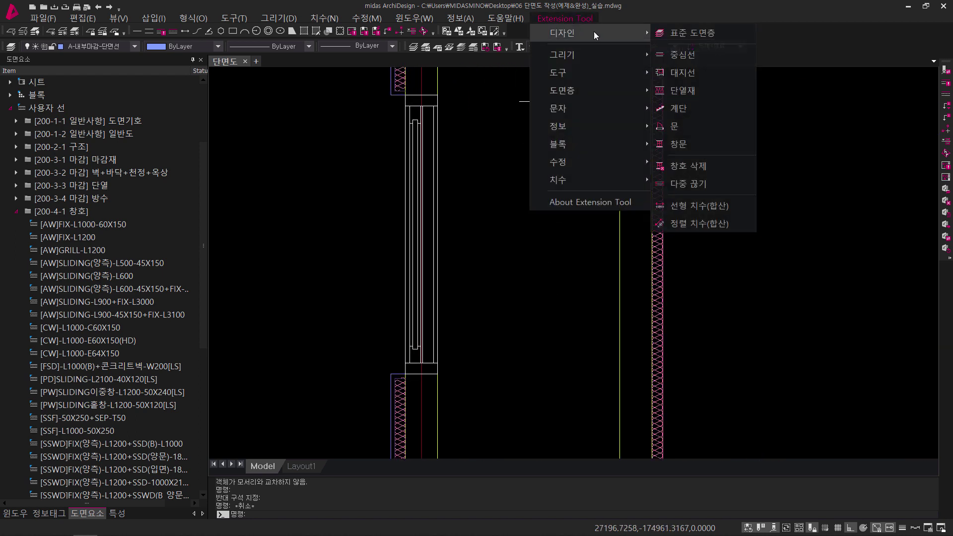
pyautogui.click(676, 145)
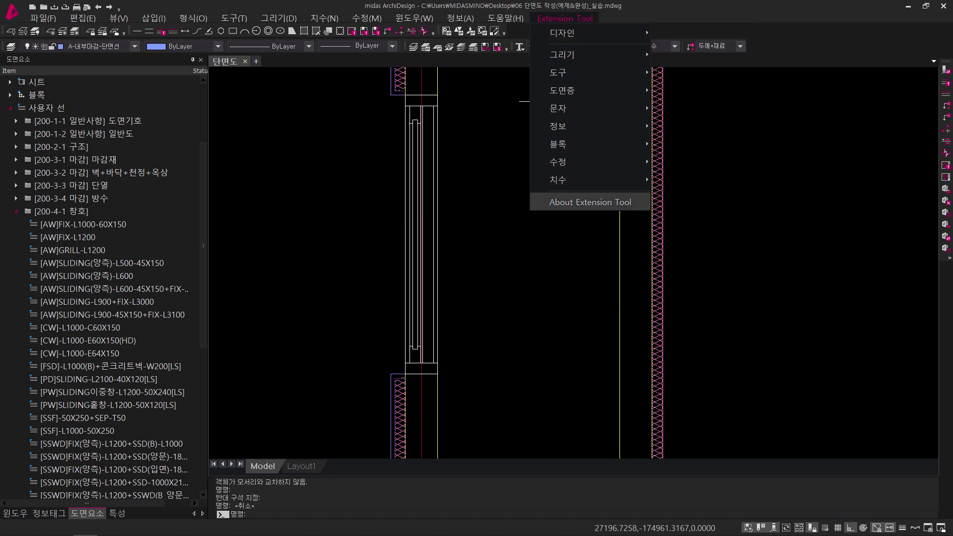
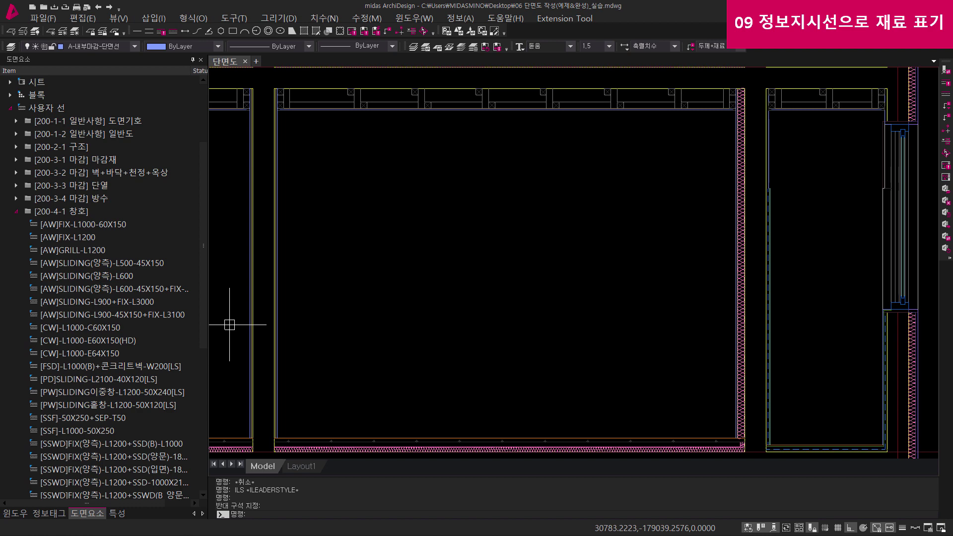
# Review the 두께+재료 style in the information leader style manager and close it without changes.
pyautogui.click(280, 17)
pyautogui.moveTo(326, 516)
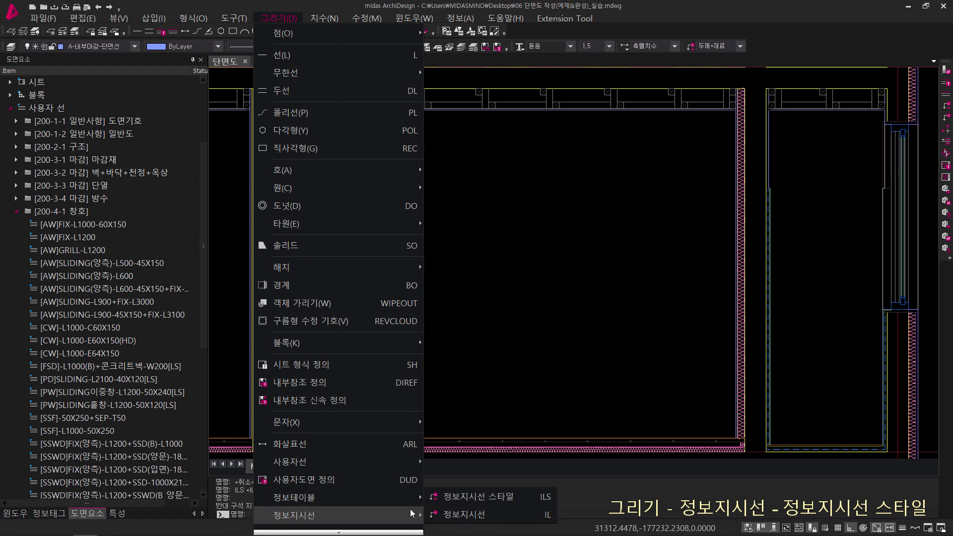
pyautogui.click(495, 498)
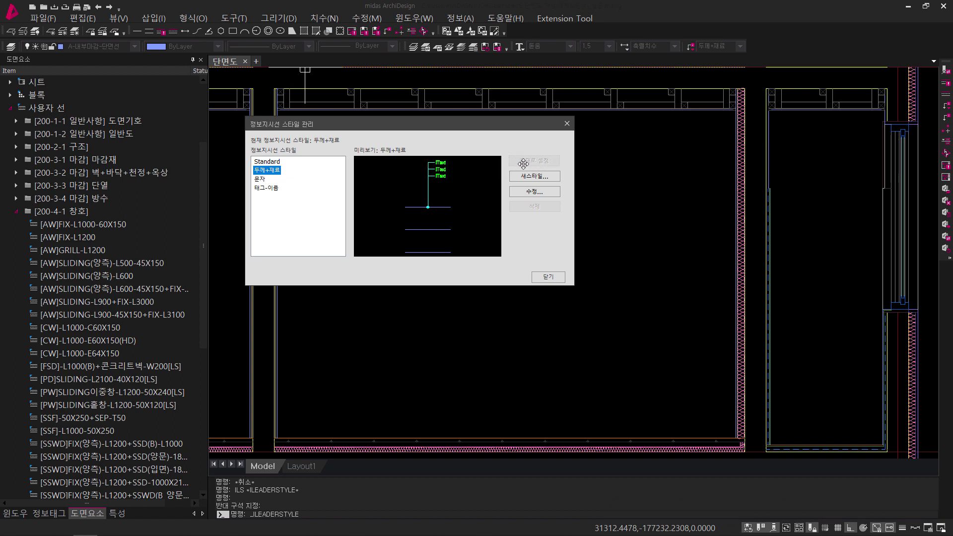
pyautogui.click(545, 280)
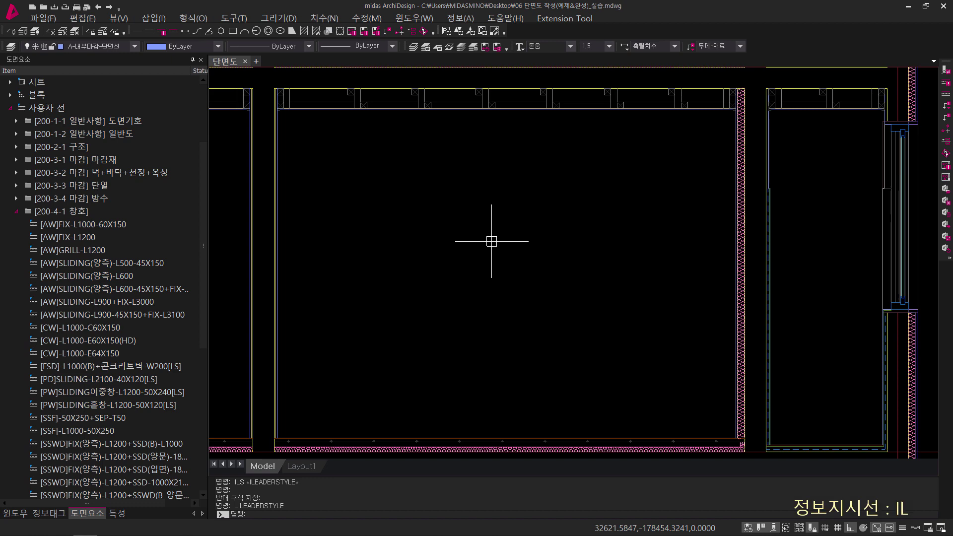
# Start an information leader, select the floor's finish, mortar, lightweight concrete and insulation layer lines, and choose the slab's top line as base object.
pyautogui.write('il')
pyautogui.press('Return')
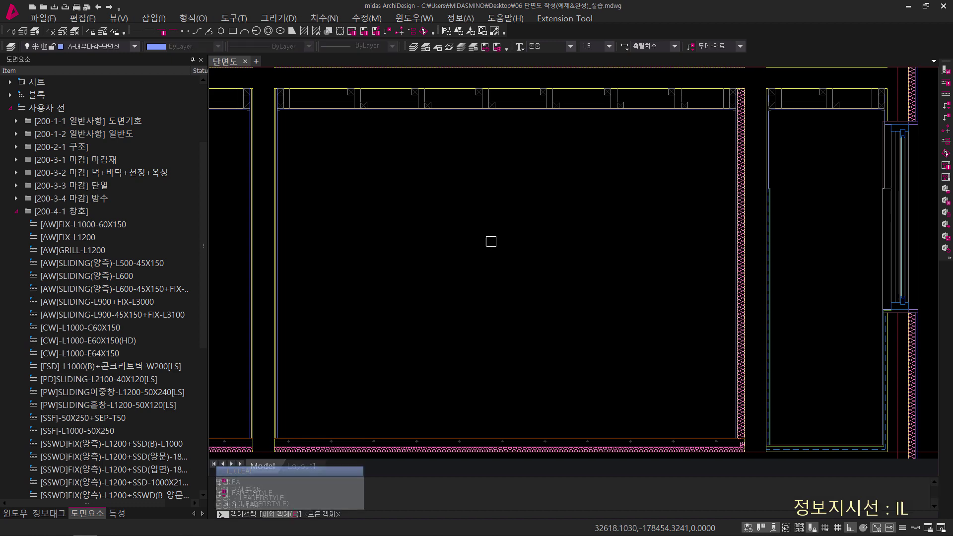
pyautogui.moveTo(468, 396); pyautogui.dragTo(514, 336, button='middle')
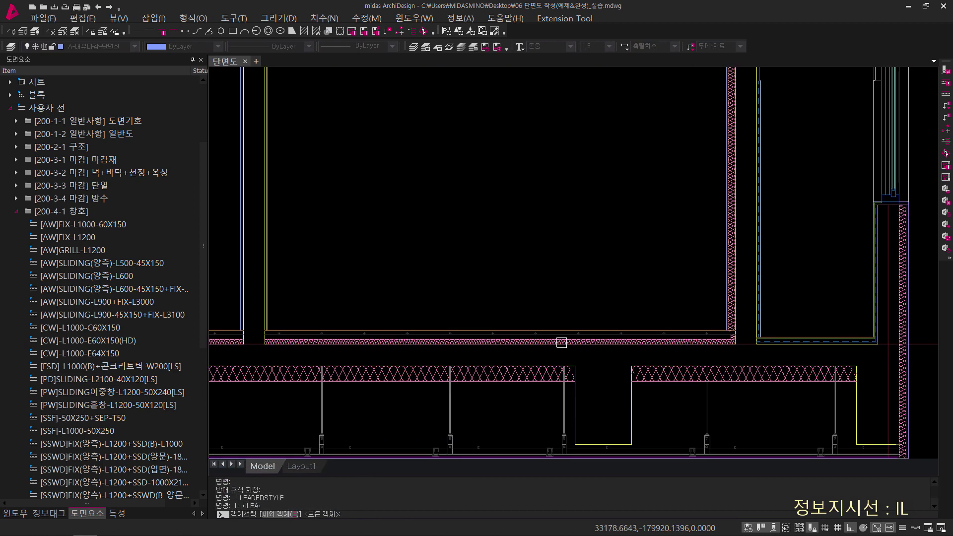
pyautogui.scroll(6, 514, 337)
pyautogui.moveTo(431, 346); pyautogui.dragTo(436, 354, button='middle')
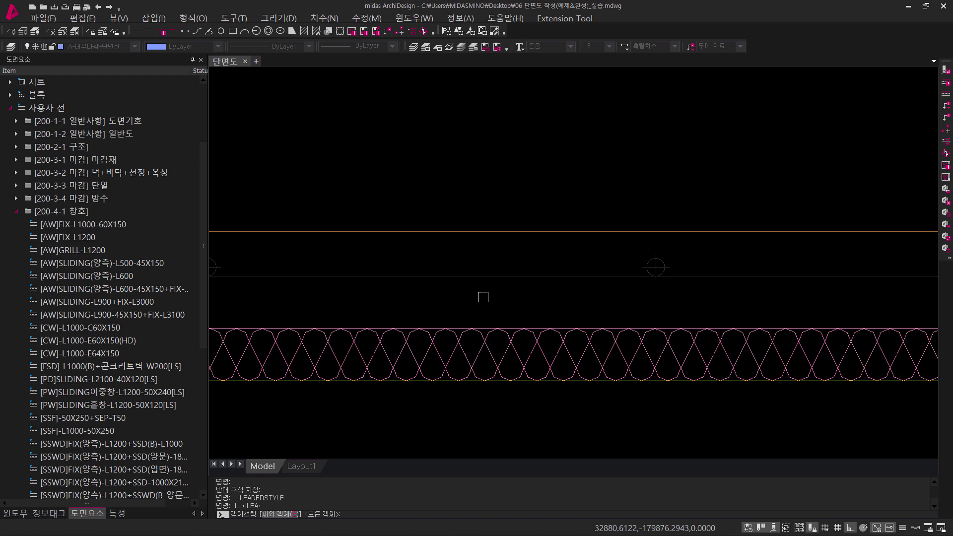
pyautogui.click(541, 326)
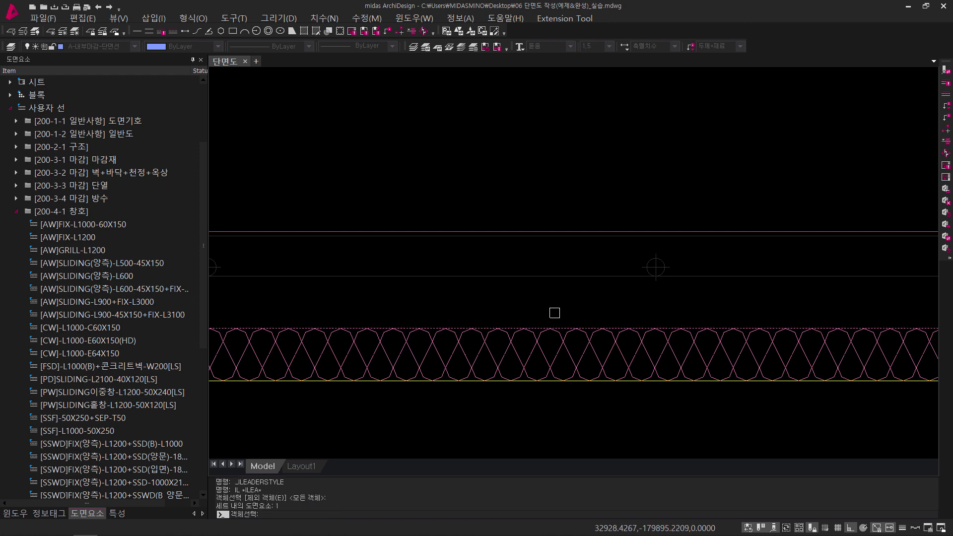
pyautogui.click(546, 311)
pyautogui.click(504, 195)
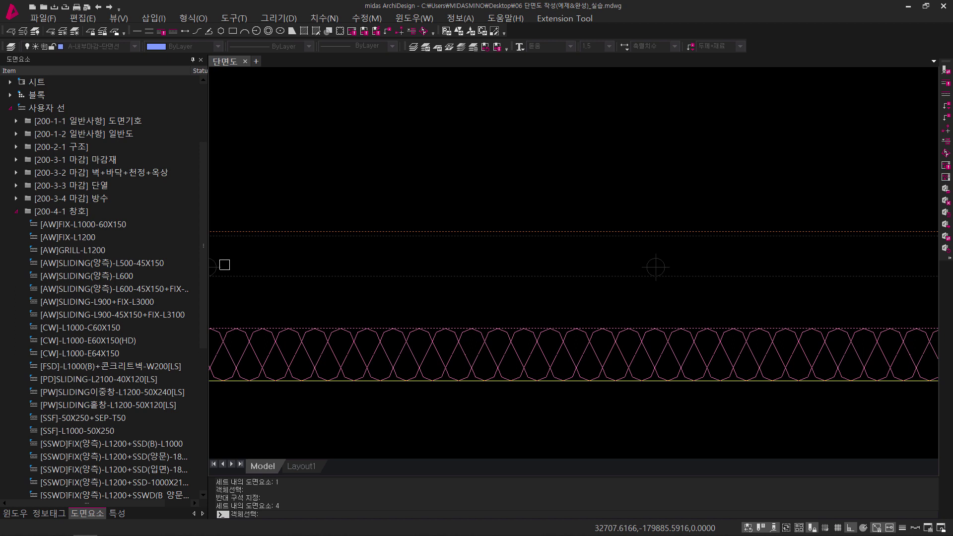
pyautogui.press('Return')
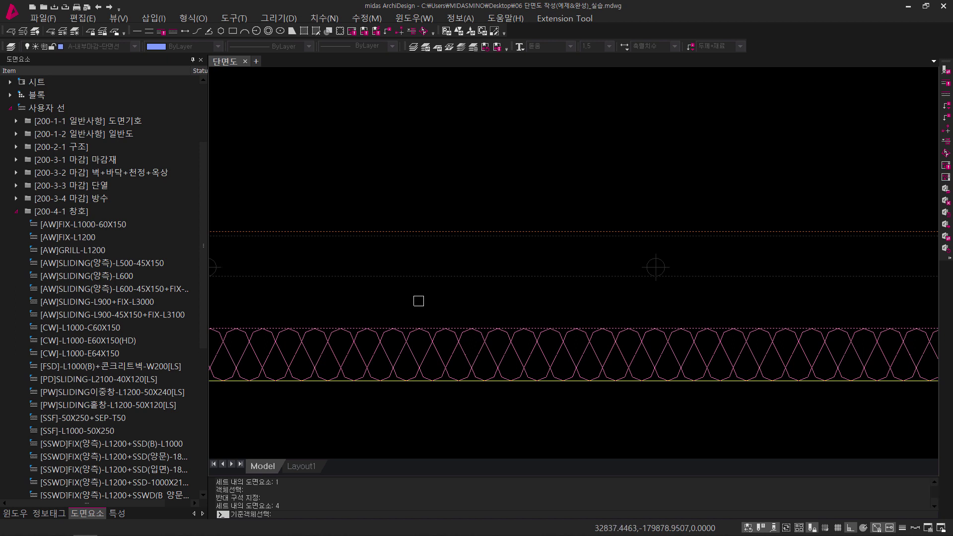
pyautogui.click(578, 385)
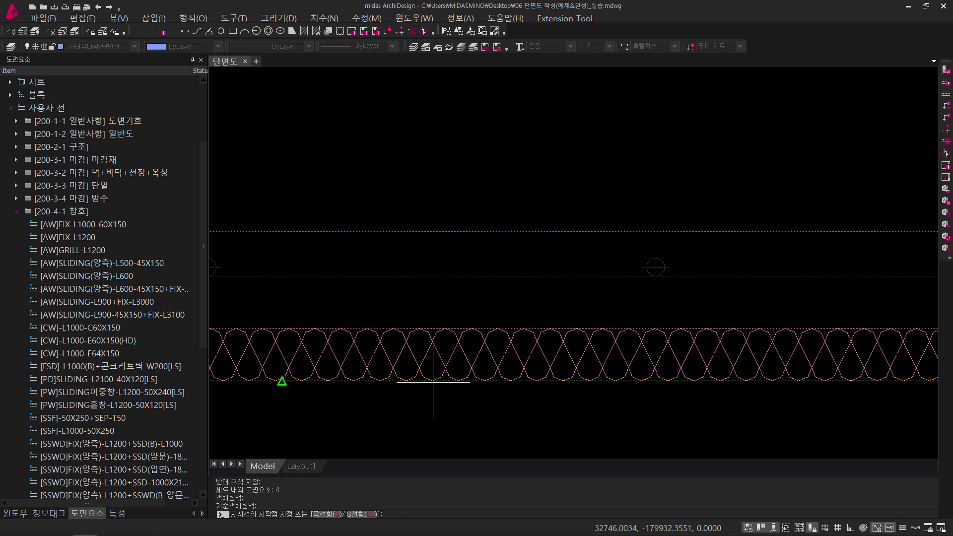
# Place the floor leader from the slab line about 900 mm straight up and set the length of its landing lines.
pyautogui.scroll(-4, 434, 381)
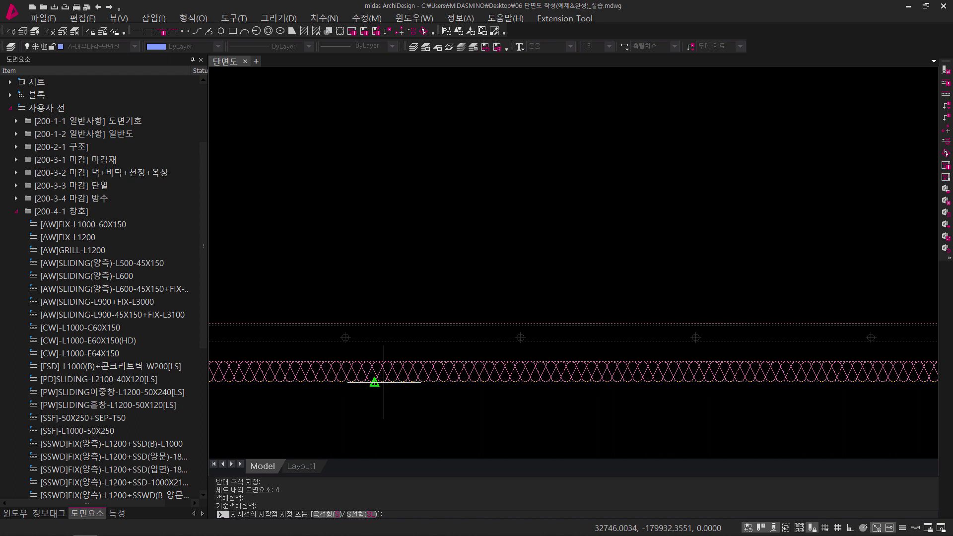
pyautogui.moveTo(390, 389); pyautogui.dragTo(423, 410, button='middle')
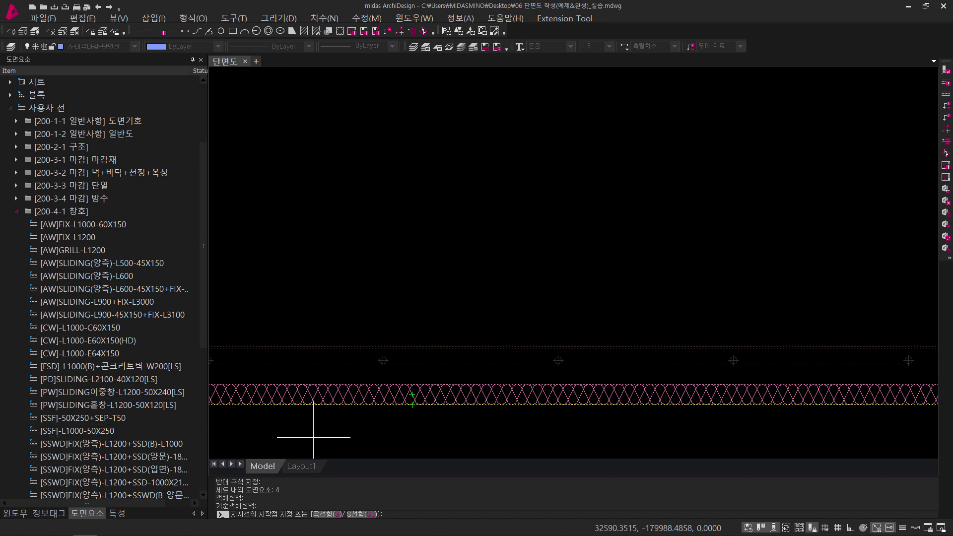
pyautogui.click(412, 403)
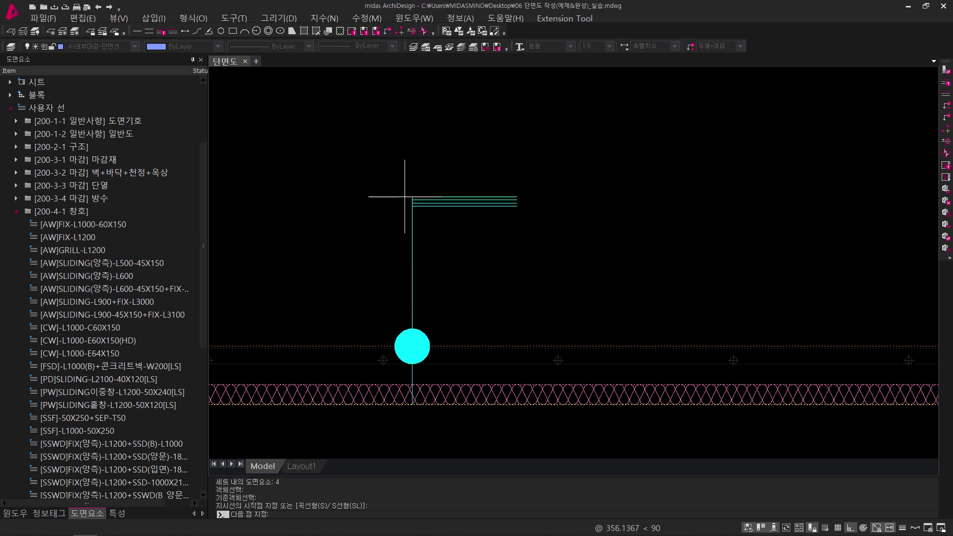
pyautogui.scroll(-4, 432, 248)
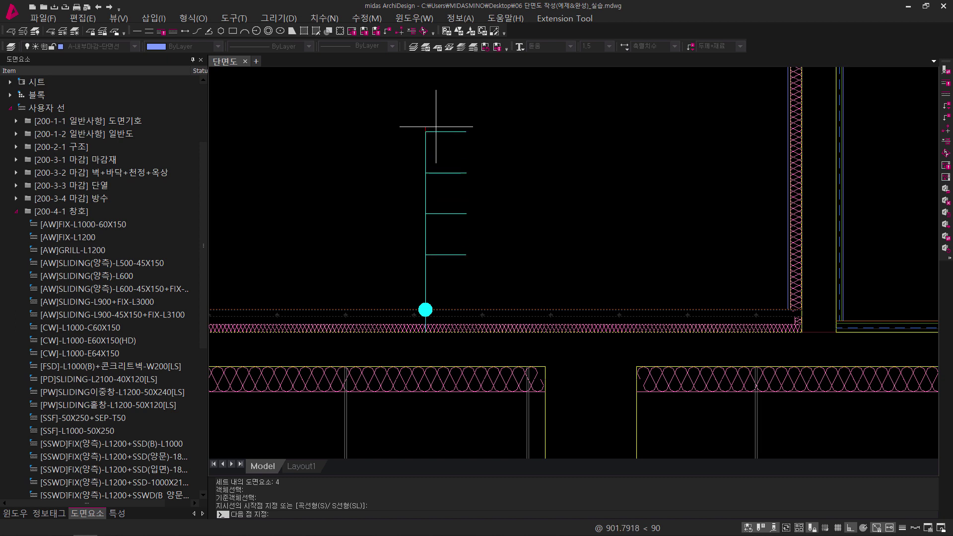
pyautogui.click(436, 126)
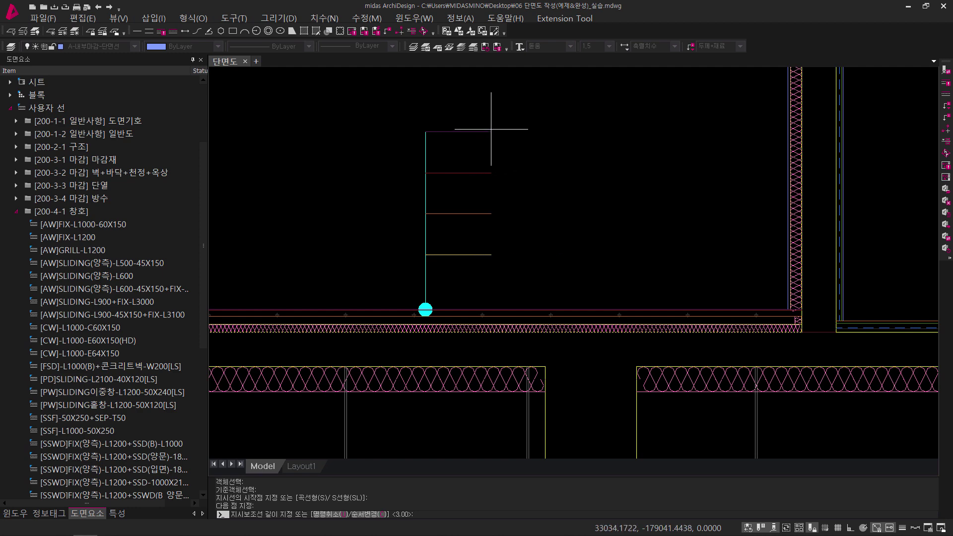
pyautogui.click(490, 126)
pyautogui.scroll(3, 545, 144)
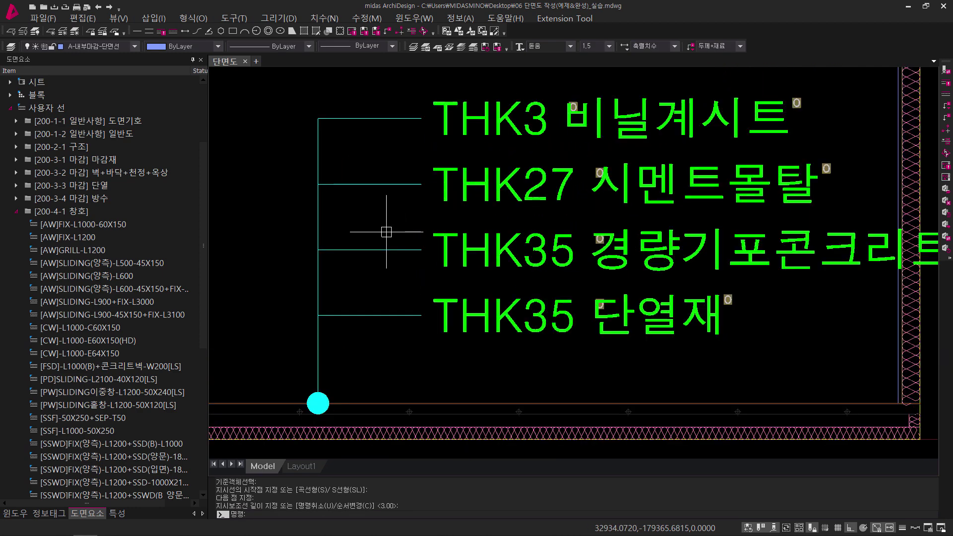
# Examine the floor finish line's thickness and material information in its properties, and the link between the leader's material text and that line.
pyautogui.moveTo(311, 414)
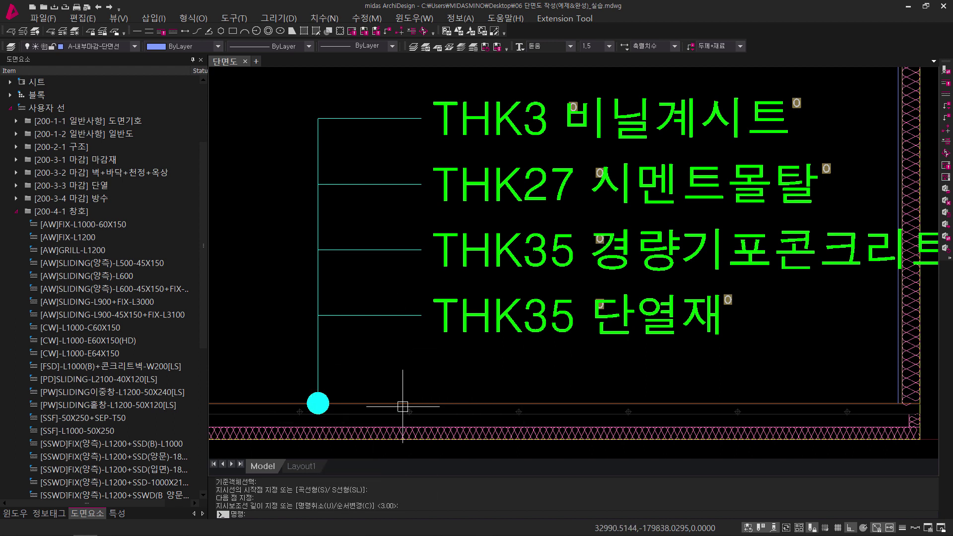
pyautogui.press('Escape')
pyautogui.click(337, 401)
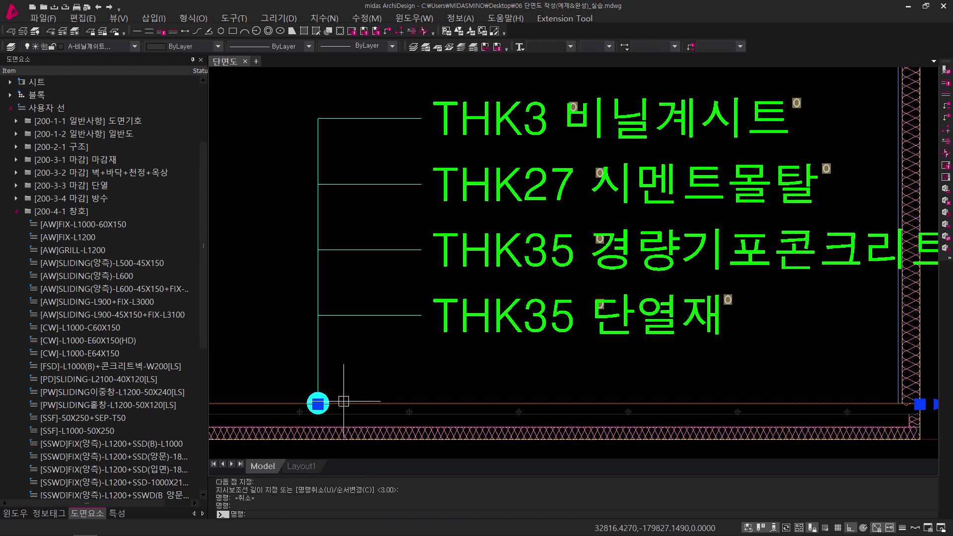
pyautogui.press('Escape')
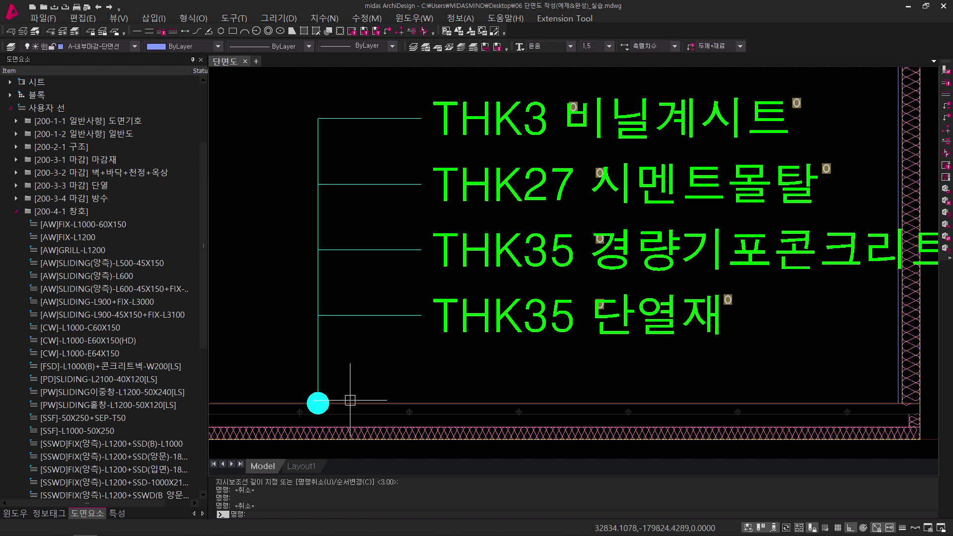
pyautogui.scroll(5, 351, 407)
pyautogui.click(330, 393)
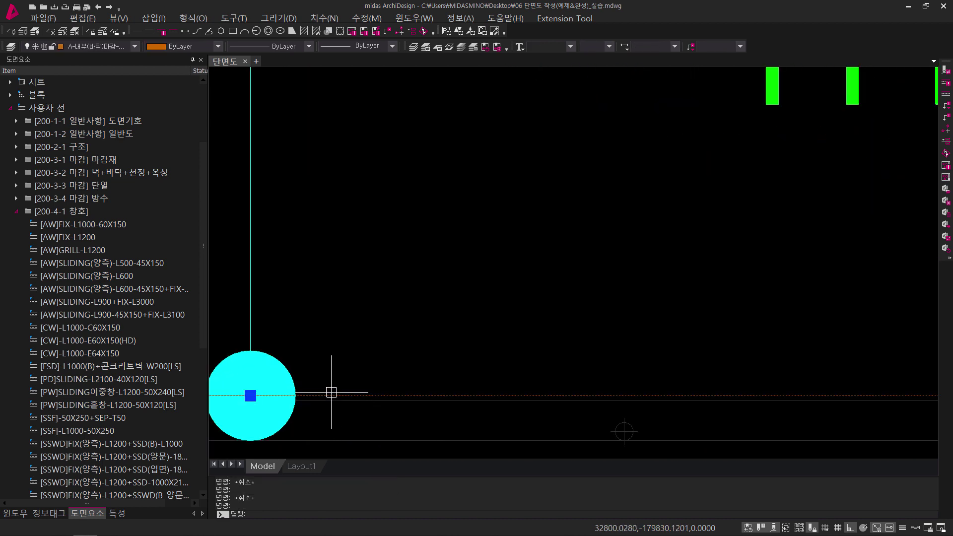
pyautogui.click(118, 512)
pyautogui.scroll(-6, 119, 434)
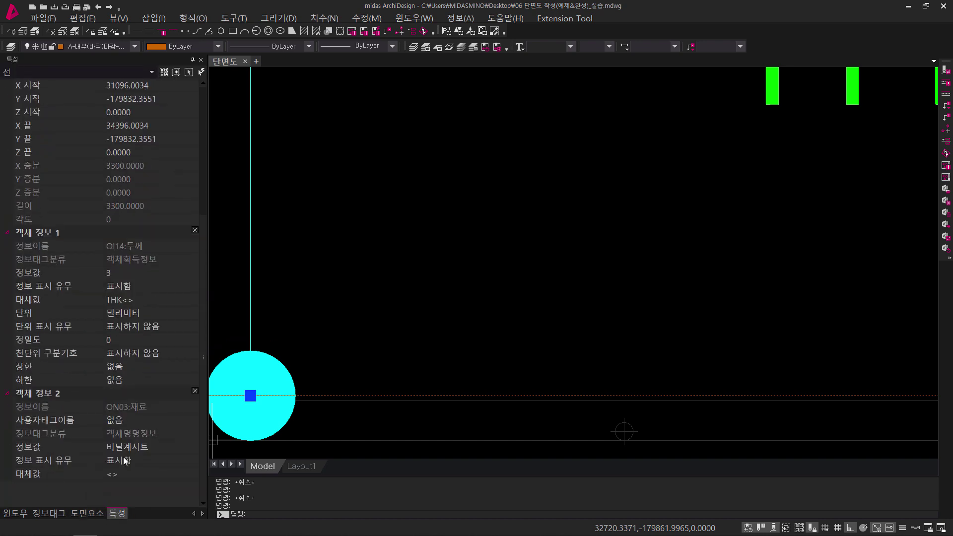
pyautogui.click(173, 450)
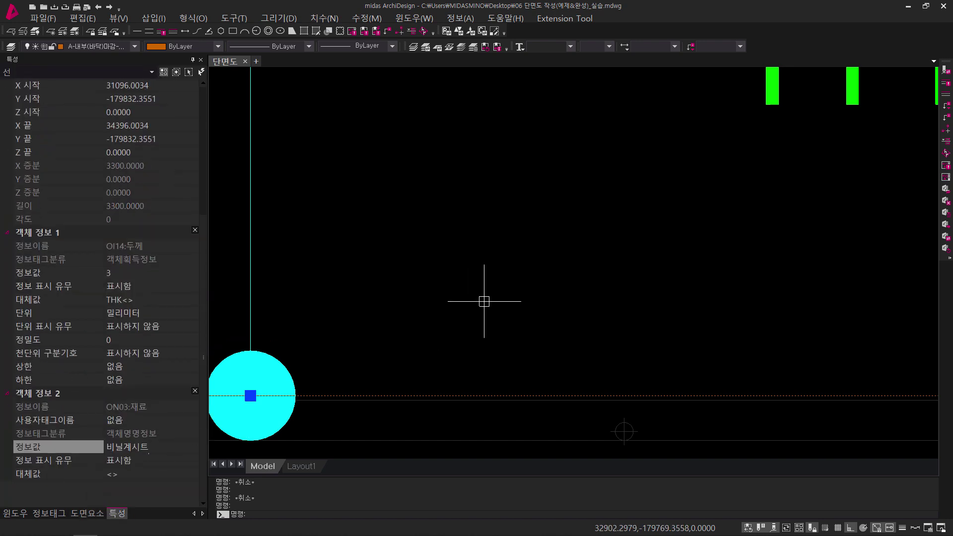
pyautogui.scroll(-5, 484, 301)
pyautogui.moveTo(484, 301); pyautogui.dragTo(459, 392, button='middle')
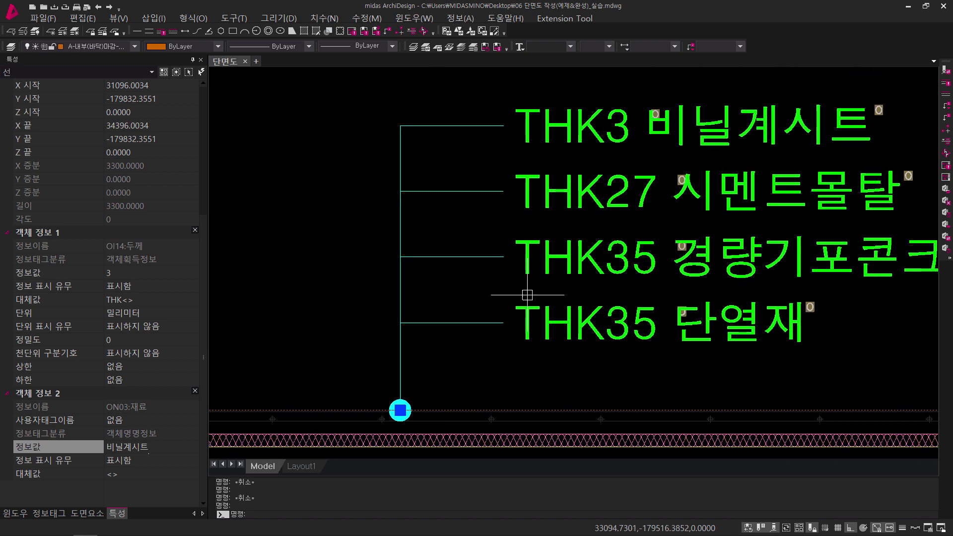
pyautogui.click(713, 137)
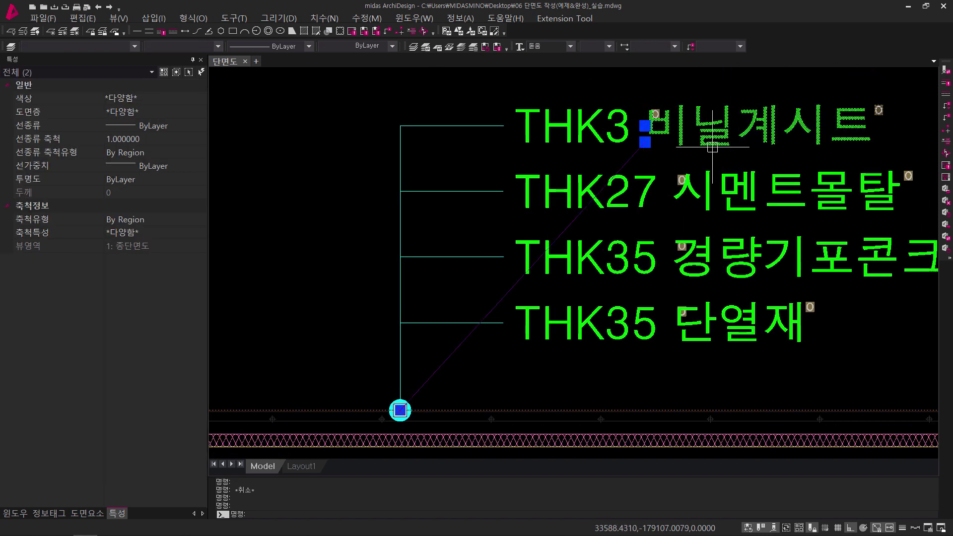
pyautogui.press('Escape')
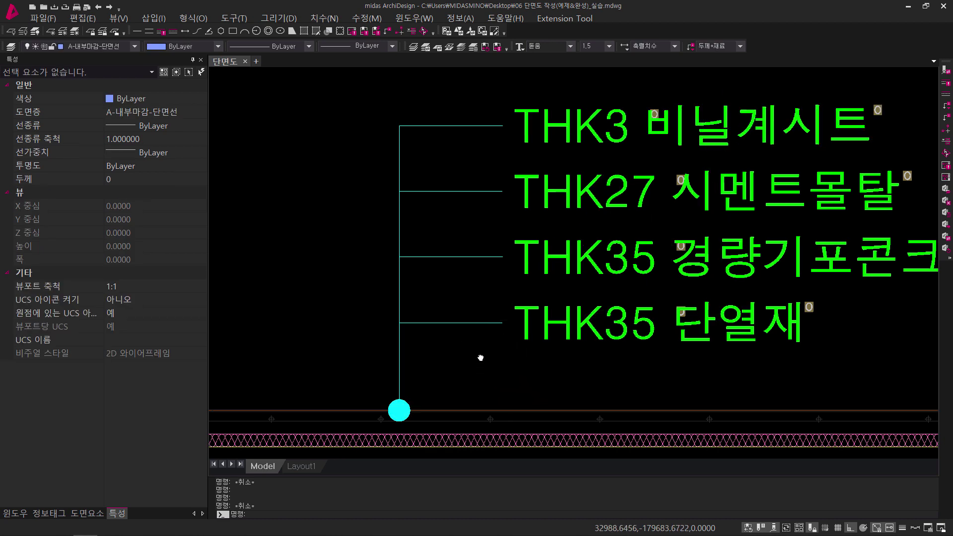
# Move the whole floor-layer leader with its texts horizontally away from the insulated wall so that it sits inside the room.
pyautogui.scroll(-2, 480, 357)
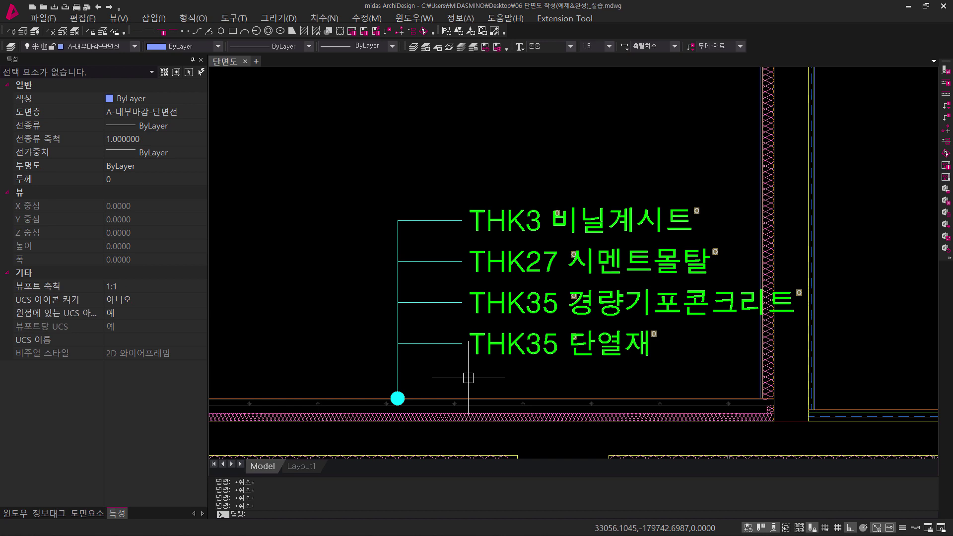
pyautogui.moveTo(556, 380); pyautogui.dragTo(538, 386, button='middle')
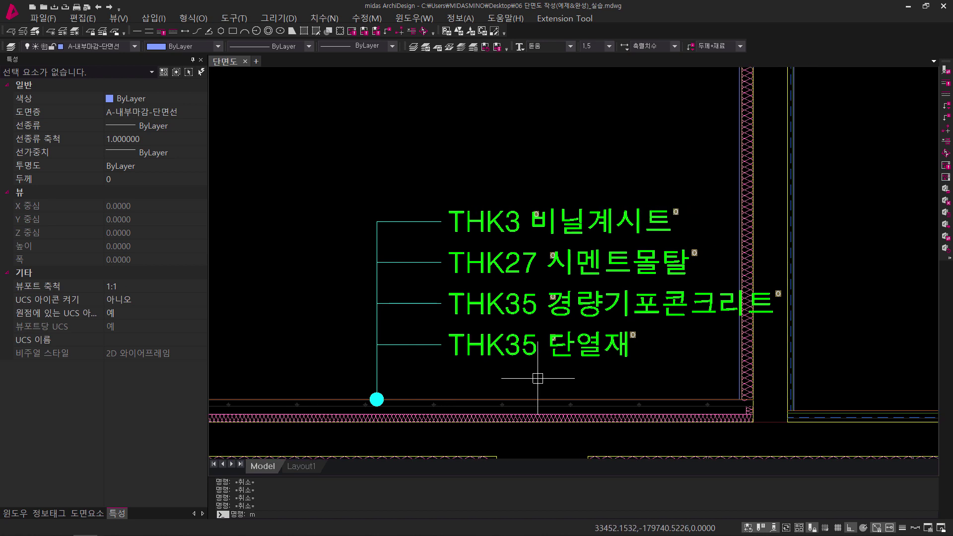
pyautogui.press('Return')
pyautogui.click(566, 384)
pyautogui.click(350, 178)
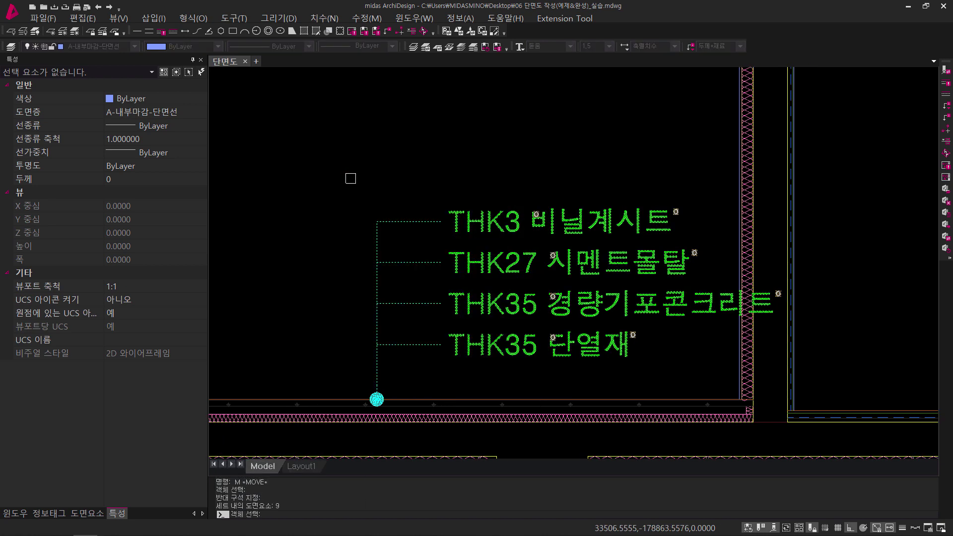
pyautogui.press('Return')
pyautogui.scroll(-2, 558, 185)
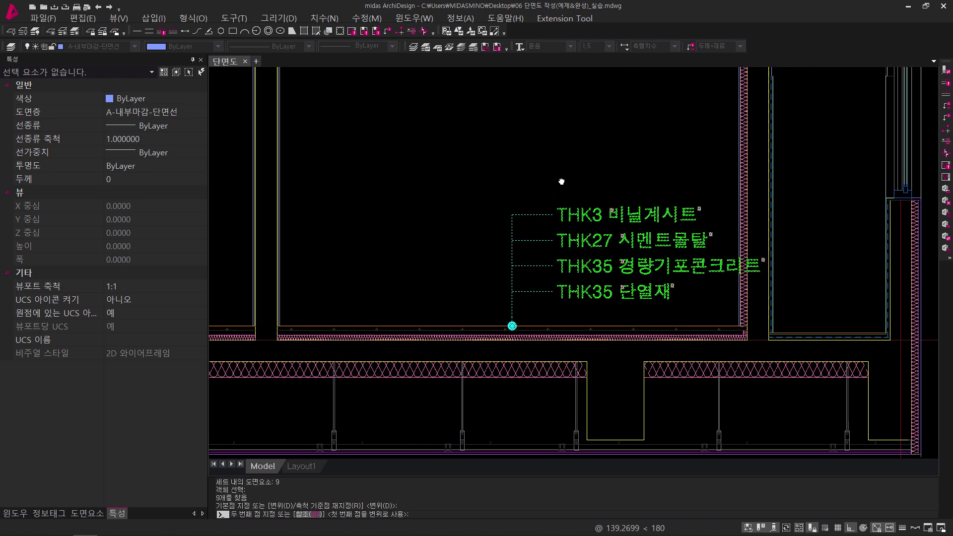
pyautogui.click(524, 329)
pyautogui.click(357, 174)
# Start another information leader for the room's insulated inner wall and turn on selection cycling.
pyautogui.scroll(-1, 356, 174)
pyautogui.scroll(1, 425, 319)
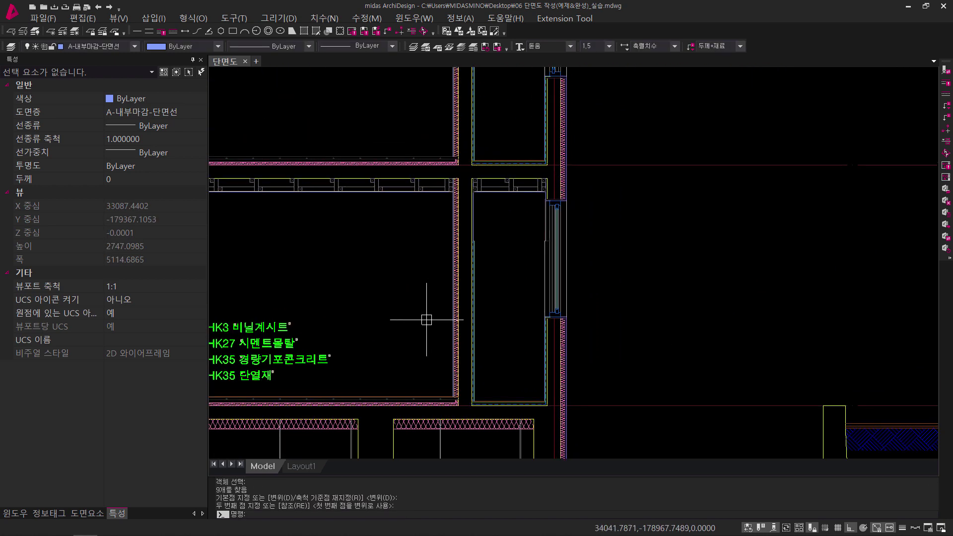
pyautogui.scroll(2, 425, 319)
pyautogui.moveTo(418, 214)
pyautogui.mouseDown(button='middle')
pyautogui.moveTo(467, 234)
pyautogui.moveTo(436, 272)
pyautogui.mouseUp(button='middle')
pyautogui.scroll(2, 468, 233)
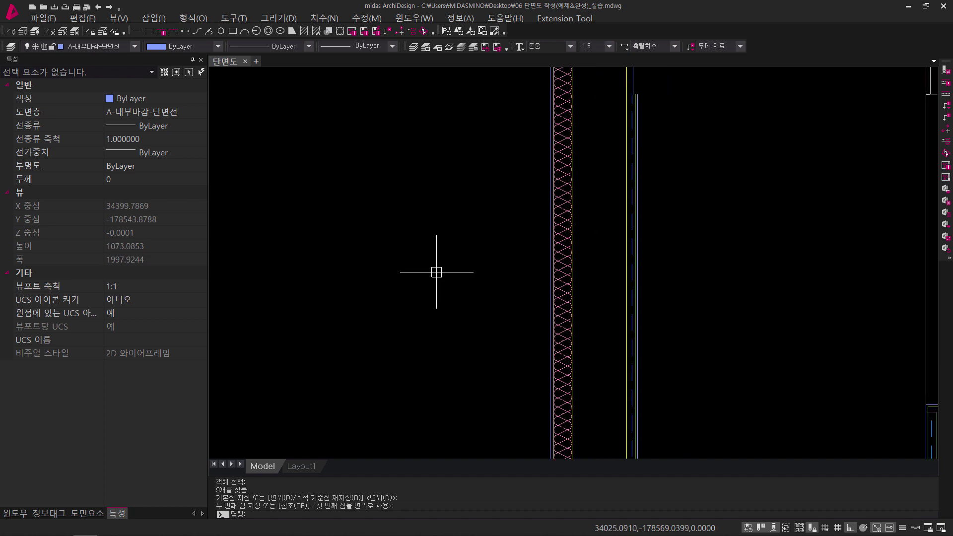
pyautogui.write('il')
pyautogui.press('Return')
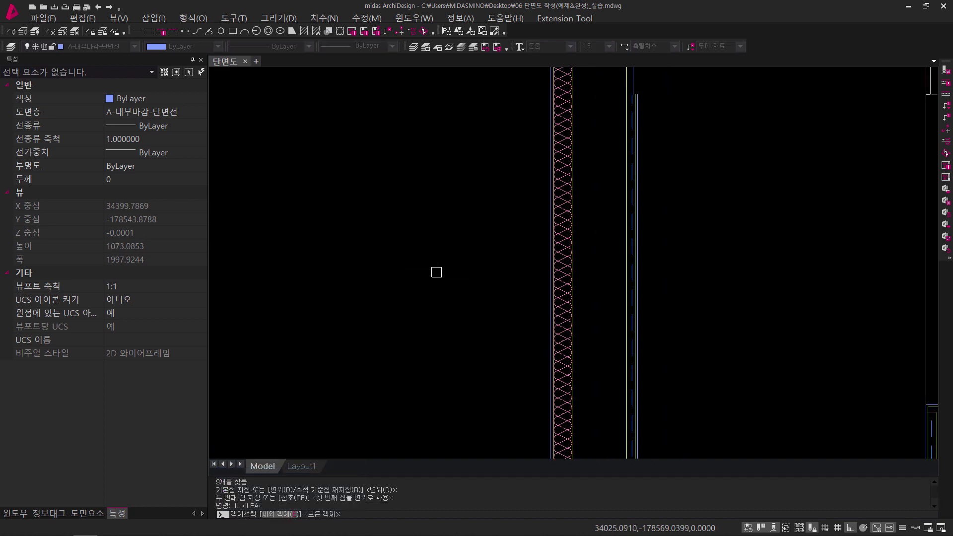
pyautogui.scroll(4, 615, 295)
pyautogui.scroll(4, 449, 270)
pyautogui.scroll(-3, 451, 221)
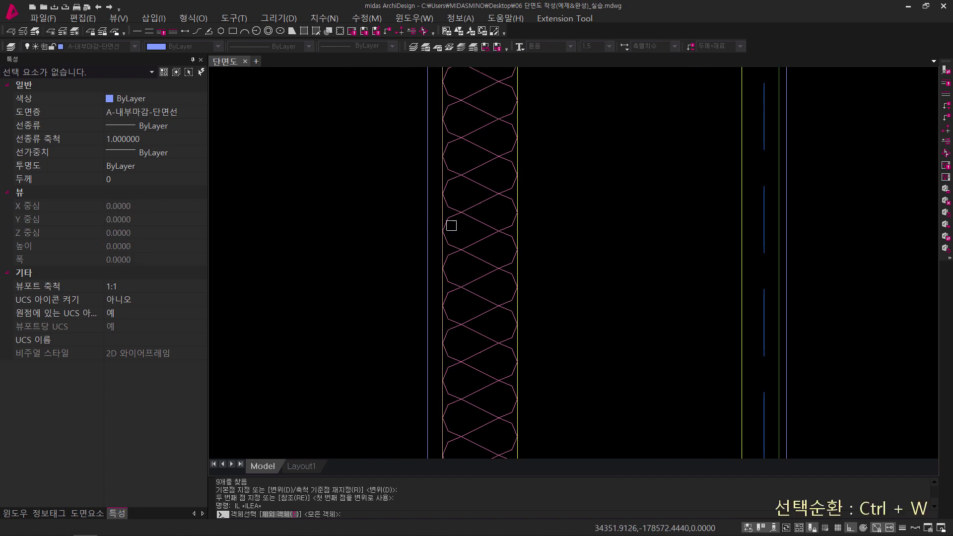
pyautogui.scroll(1, 475, 266)
pyautogui.moveTo(453, 241)
pyautogui.mouseDown(button='middle')
pyautogui.moveTo(468, 249)
pyautogui.moveTo(460, 255)
pyautogui.mouseUp(button='middle')
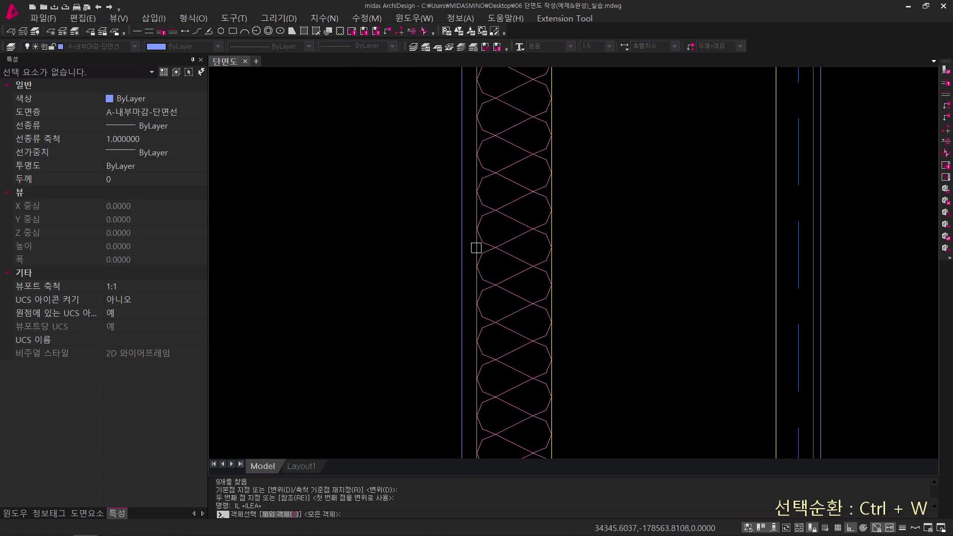
pyautogui.hotkey('ctrl', 'w')
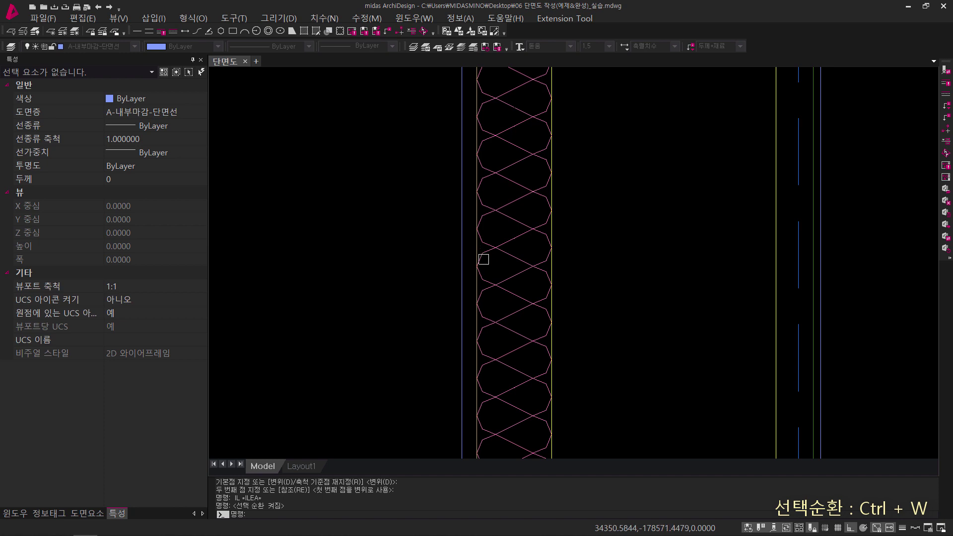
# Select the A-단열 insulation line and the adjacent inner finish line as the objects the wall leader will label.
pyautogui.scroll(4, 465, 261)
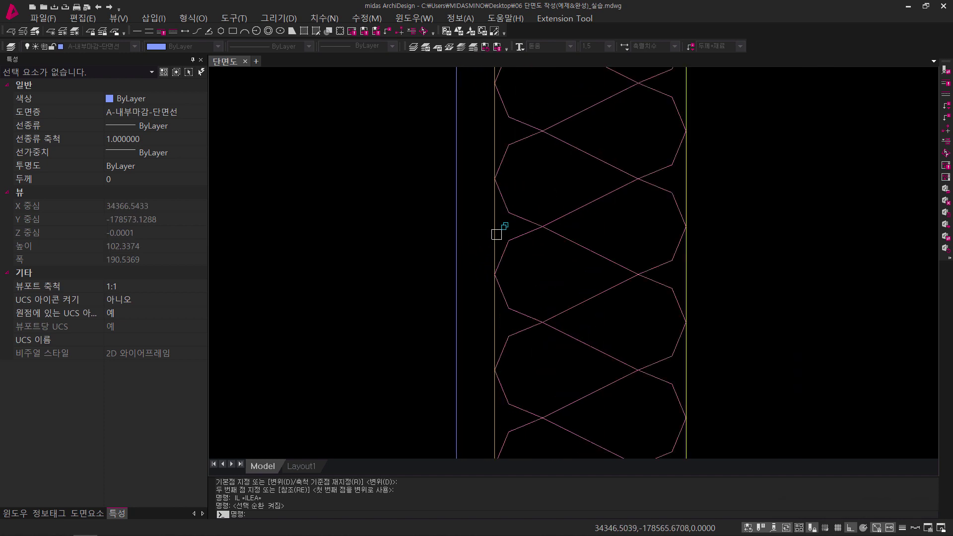
pyautogui.click(496, 234)
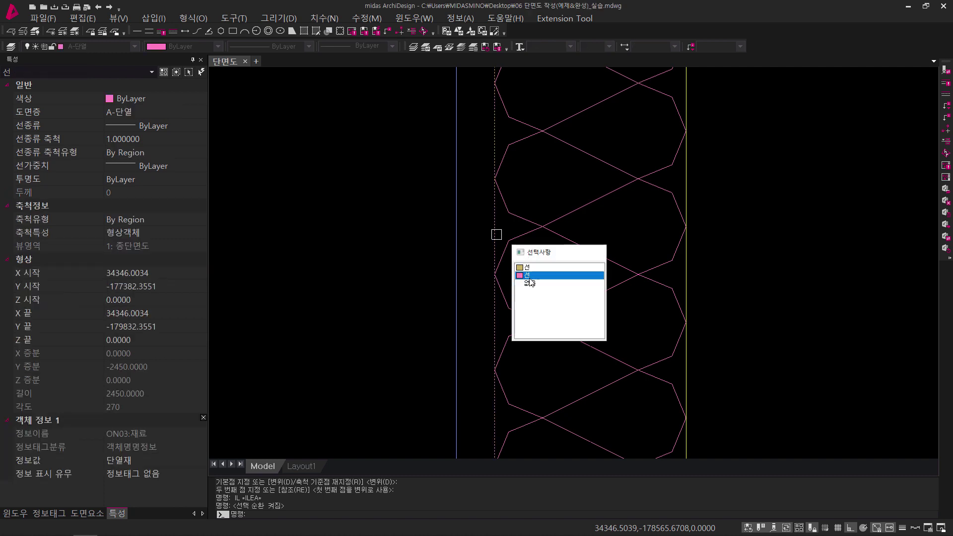
pyautogui.click(530, 282)
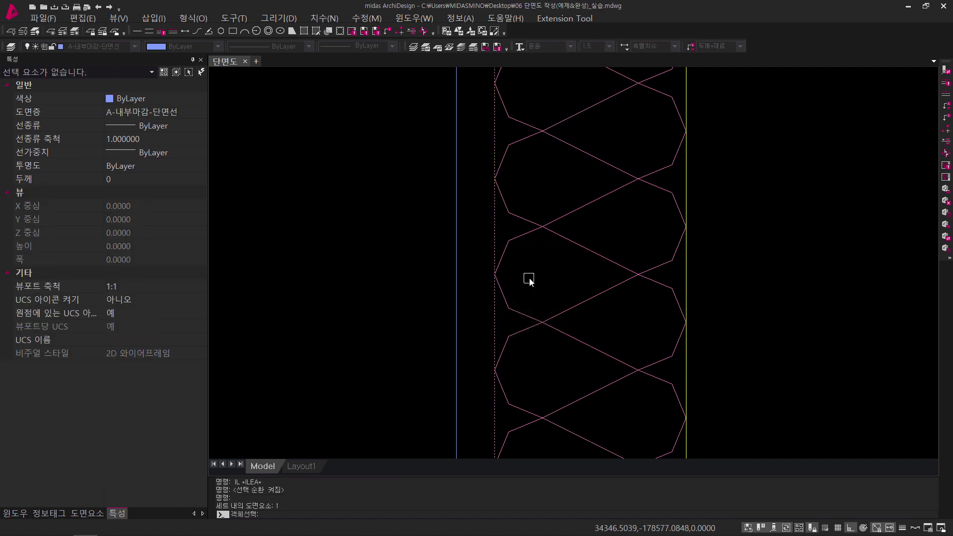
pyautogui.click(458, 257)
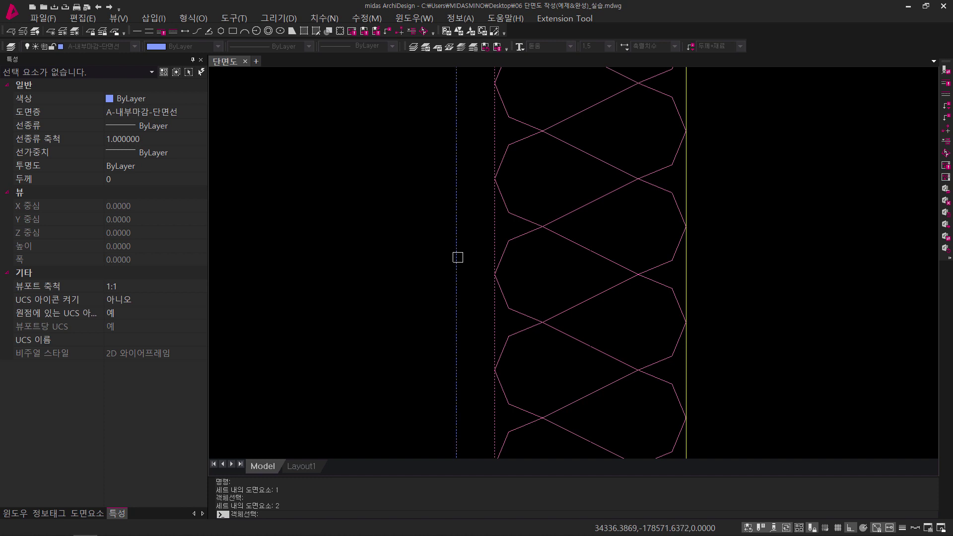
pyautogui.scroll(-4, 458, 257)
pyautogui.moveTo(475, 283); pyautogui.dragTo(517, 299, button='middle')
pyautogui.press('space')
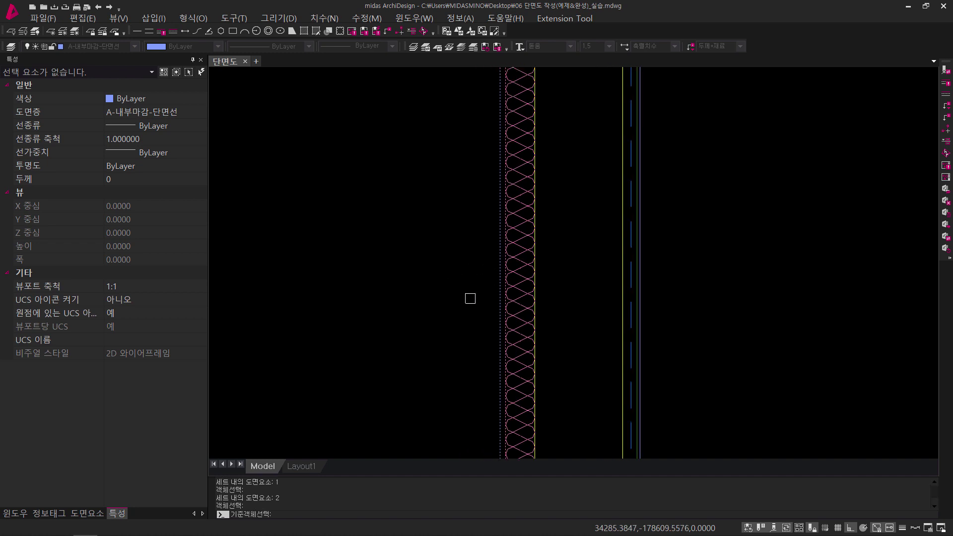
# Choose the structural wall line behind the insulation as the reference object and start the leader at that line's midpoint.
pyautogui.scroll(2, 481, 309)
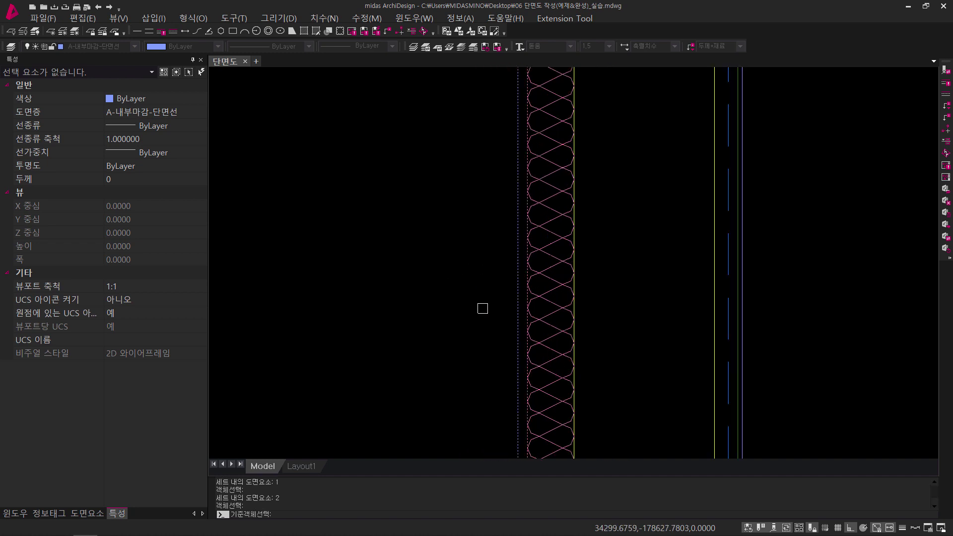
pyautogui.scroll(2, 556, 276)
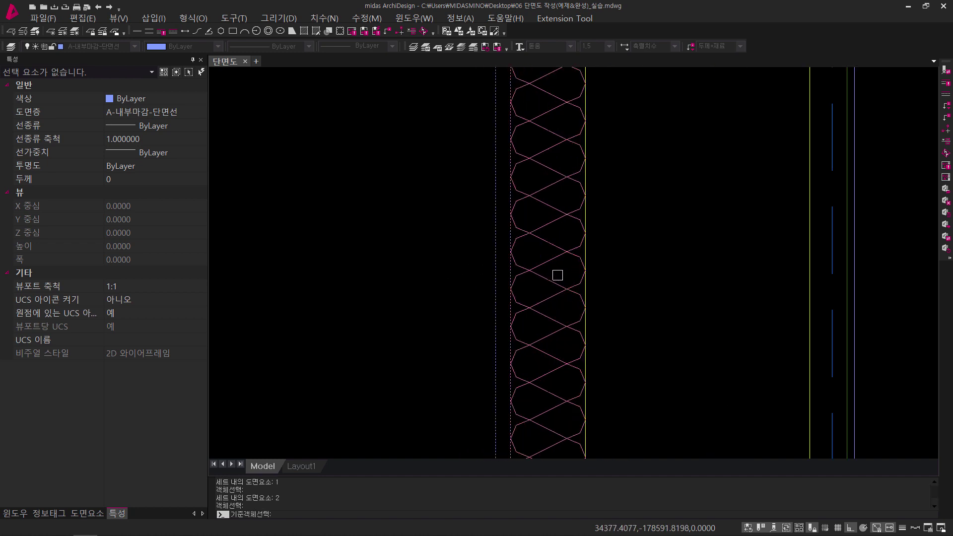
pyautogui.click(588, 251)
pyautogui.scroll(-3, 585, 276)
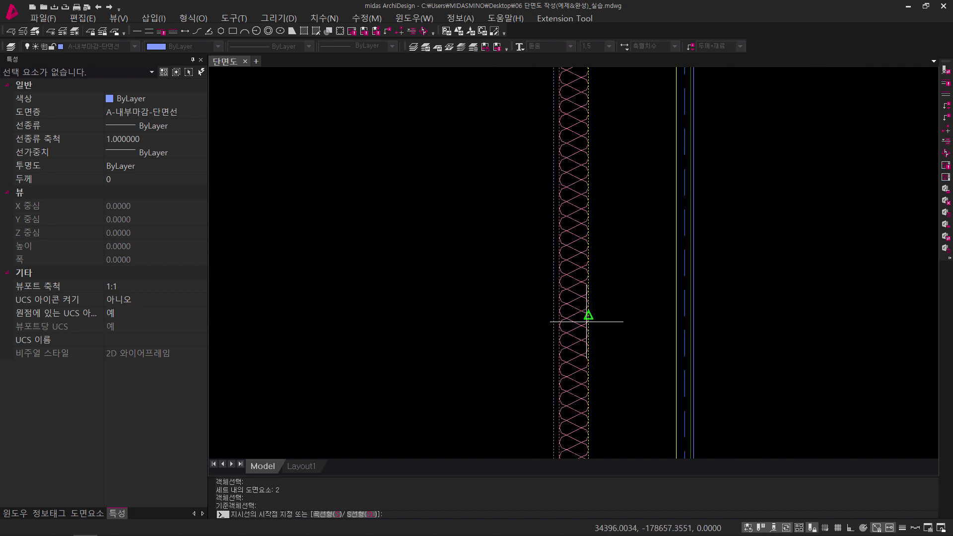
pyautogui.scroll(3, 587, 322)
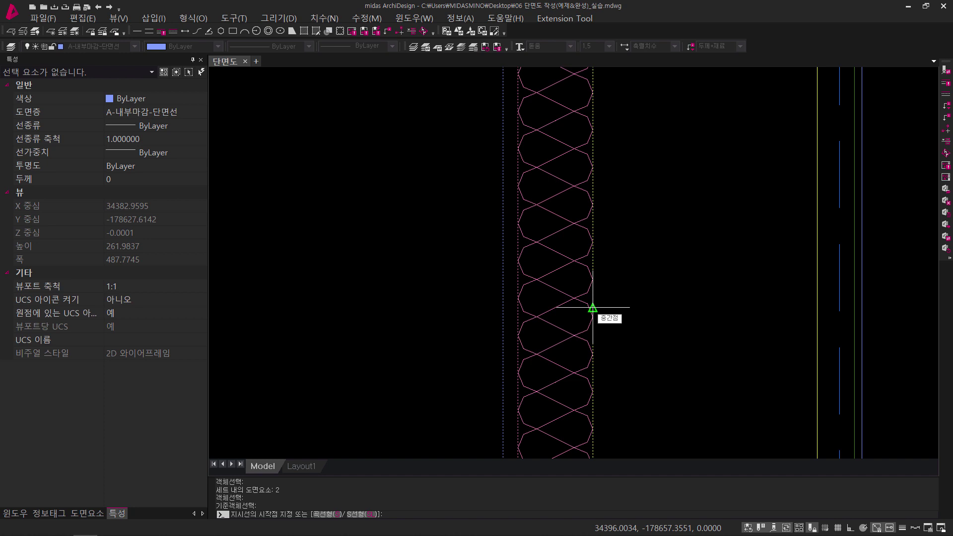
pyautogui.click(593, 307)
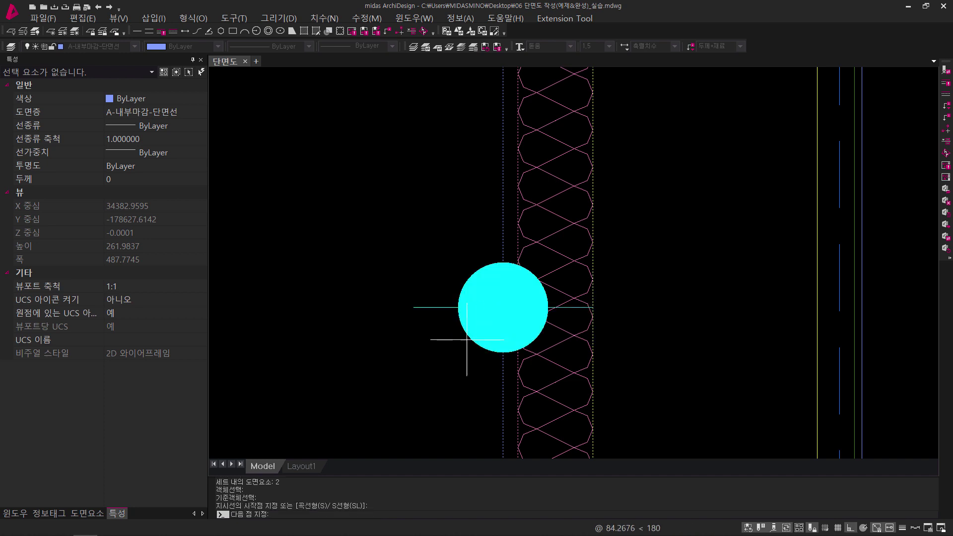
# Route the wall leader about 480 mm horizontally into the room and about 176 mm straight down.
pyautogui.moveTo(459, 339); pyautogui.dragTo(623, 341, button='middle')
pyautogui.scroll(-2, 603, 341)
pyautogui.moveTo(559, 339); pyautogui.dragTo(620, 339, button='middle')
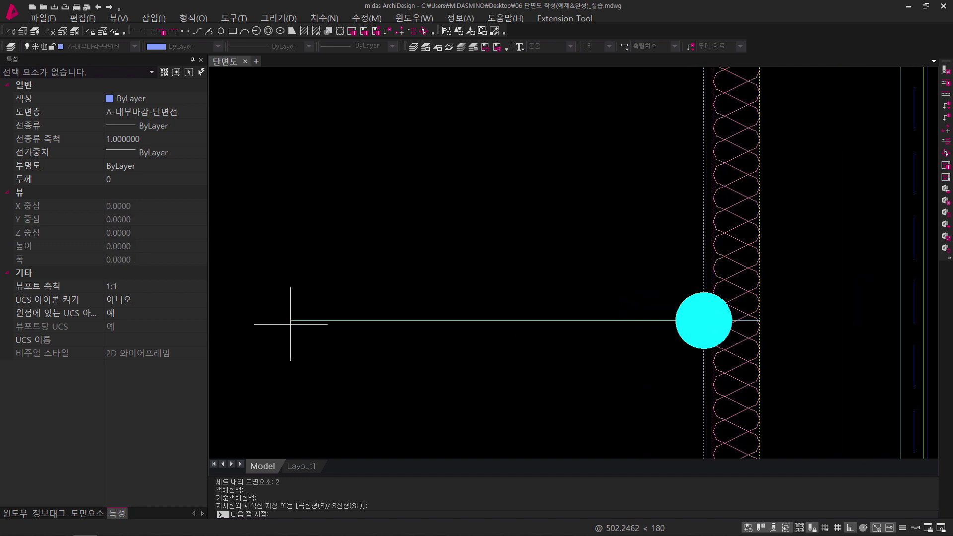
pyautogui.scroll(2, 290, 324)
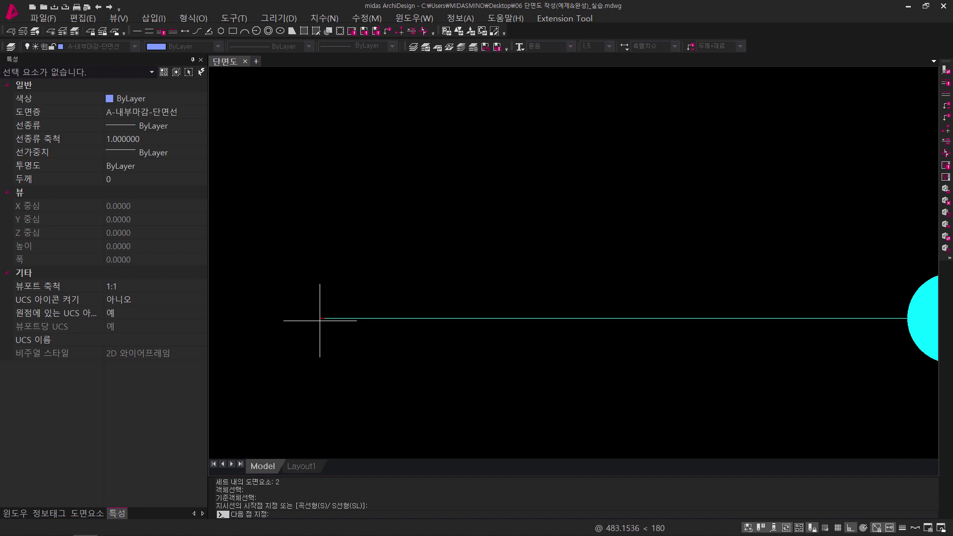
pyautogui.click(319, 319)
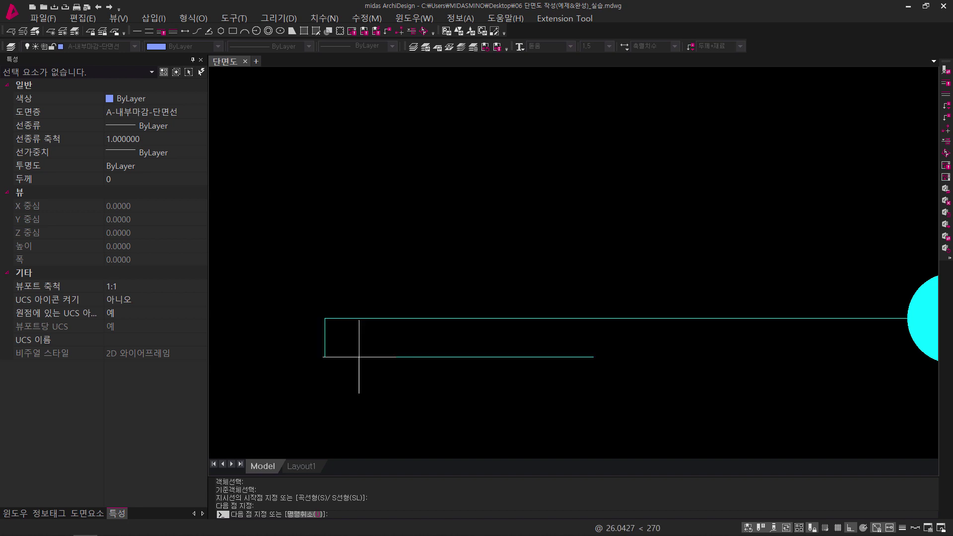
pyautogui.scroll(-3, 358, 358)
pyautogui.moveTo(362, 357); pyautogui.dragTo(480, 313, button='middle')
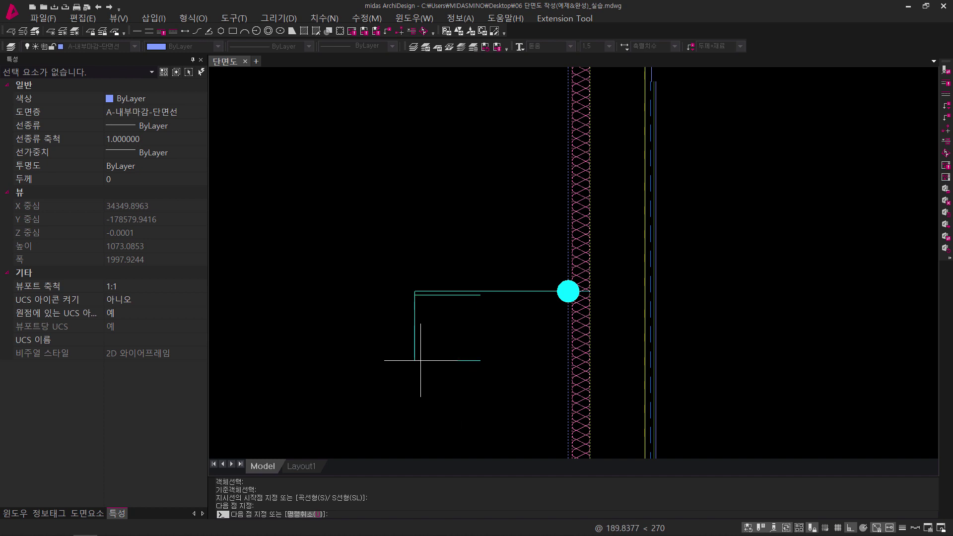
pyautogui.click(421, 355)
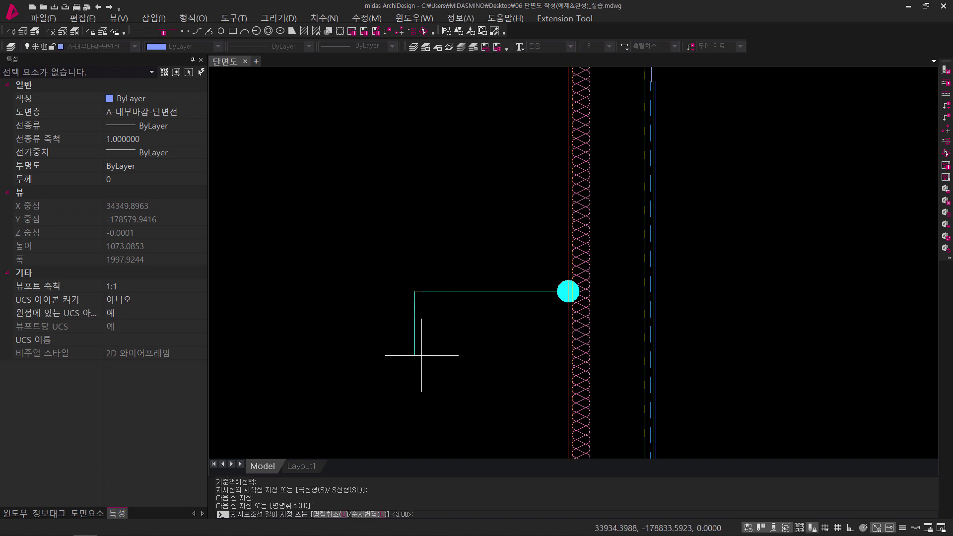
# Set the wall leader's landing length to -3 so its texts sit on the room side.
pyautogui.moveTo(330, 362); pyautogui.dragTo(400, 368, button='middle')
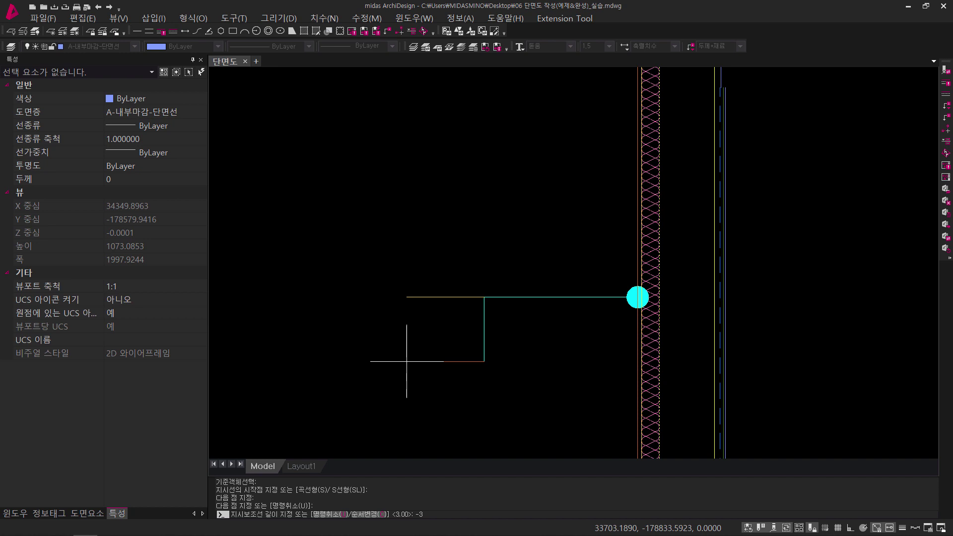
pyautogui.press('Return')
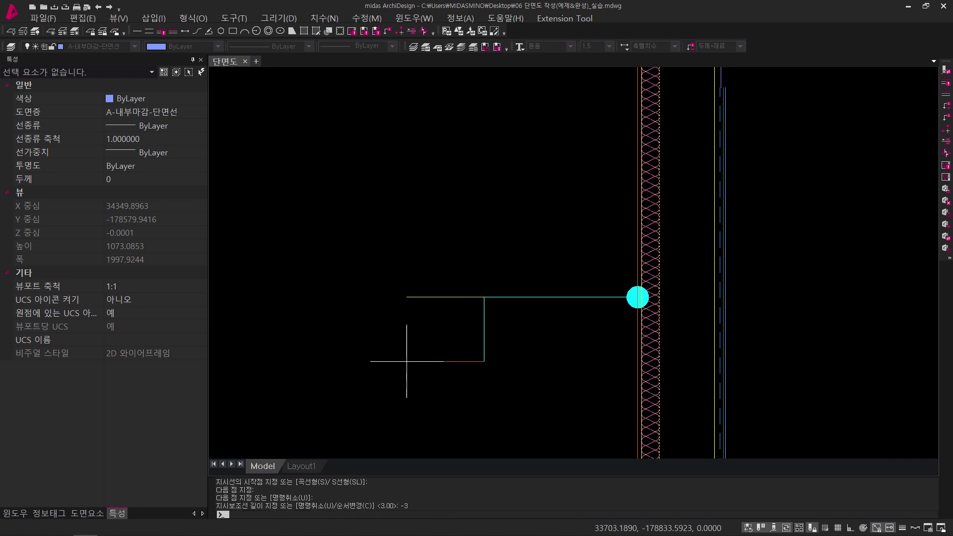
pyautogui.scroll(-2, 407, 361)
pyautogui.moveTo(407, 361)
pyautogui.mouseDown(button='middle')
pyautogui.moveTo(659, 314)
pyautogui.moveTo(673, 340)
pyautogui.moveTo(694, 343)
pyautogui.moveTo(659, 382)
pyautogui.moveTo(650, 379)
pyautogui.mouseUp(button='middle')
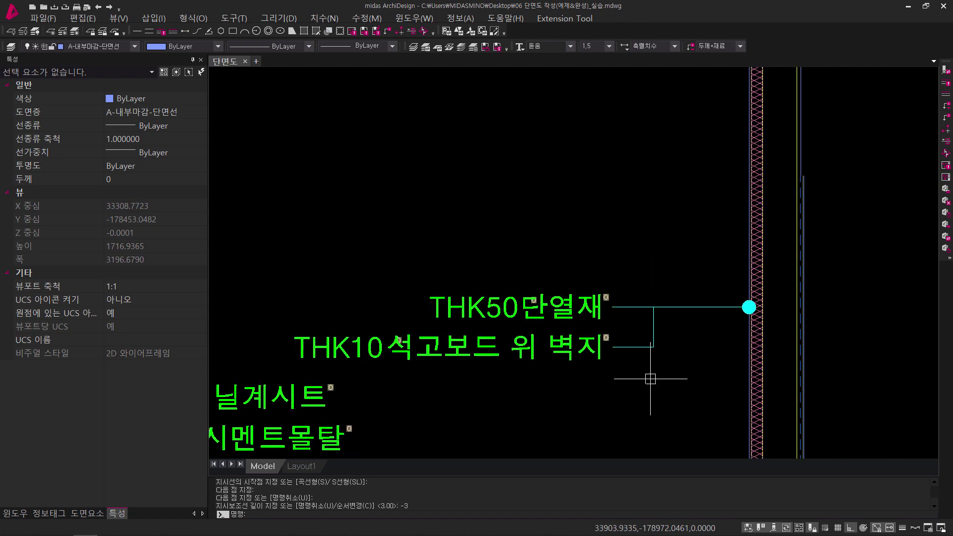
# Undo the last move of the wall leader.
pyautogui.hotkey('ctrl', 'z')
pyautogui.hotkey('ctrl', 'z')
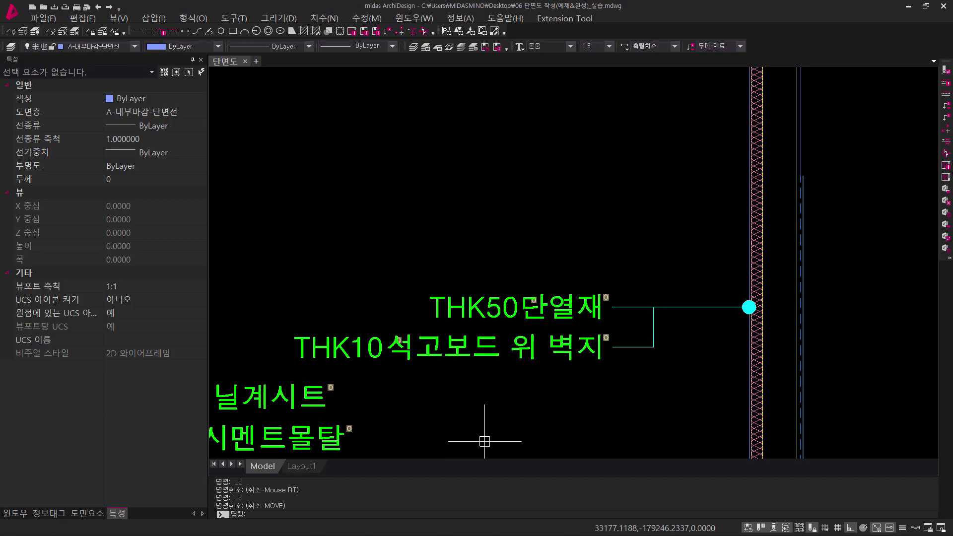
pyautogui.moveTo(683, 373); pyautogui.dragTo(670, 378, button='middle')
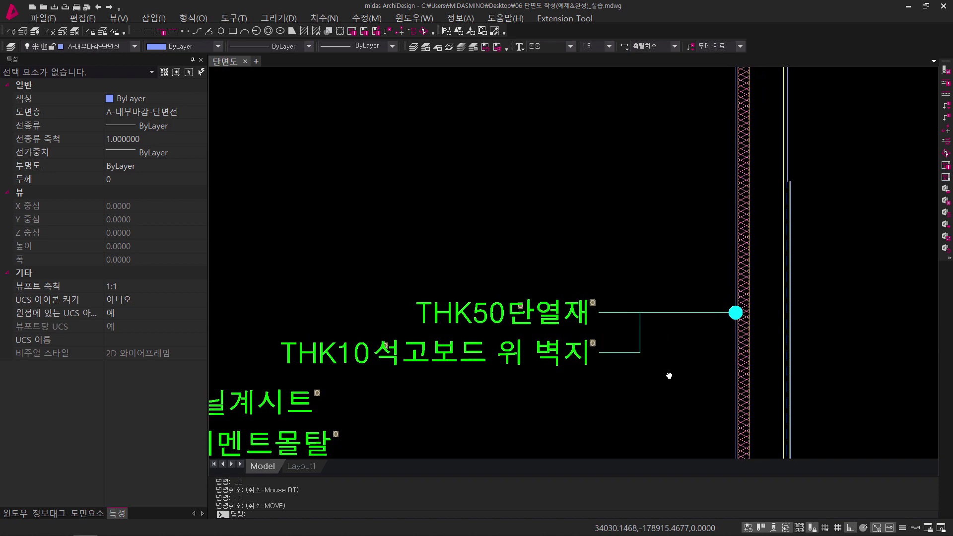
# Move the whole wall leader with its thickness and material texts about 685 mm straight up along the wall.
pyautogui.click(687, 367)
pyautogui.write('m')
pyautogui.press('Return')
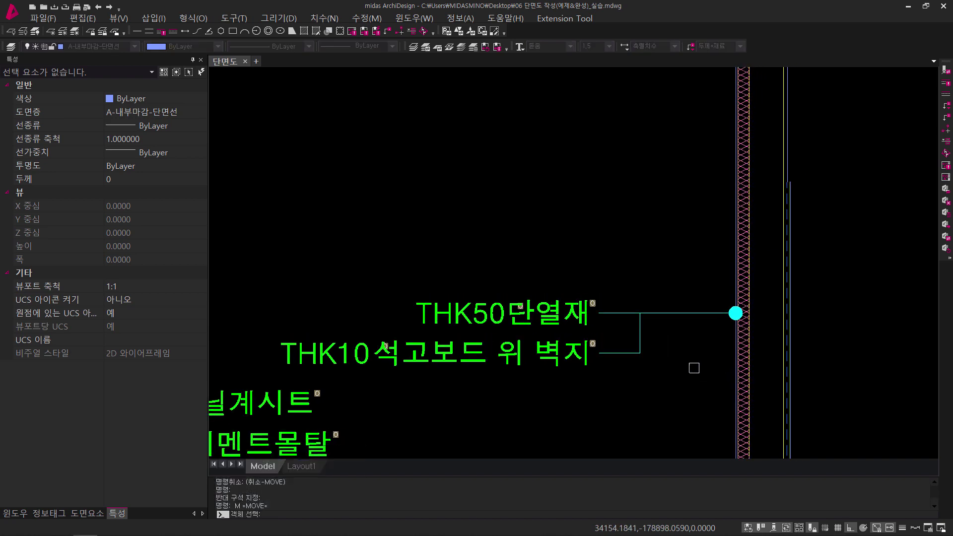
pyautogui.click(697, 366)
pyautogui.click(338, 264)
pyautogui.press('Return')
pyautogui.click(644, 283)
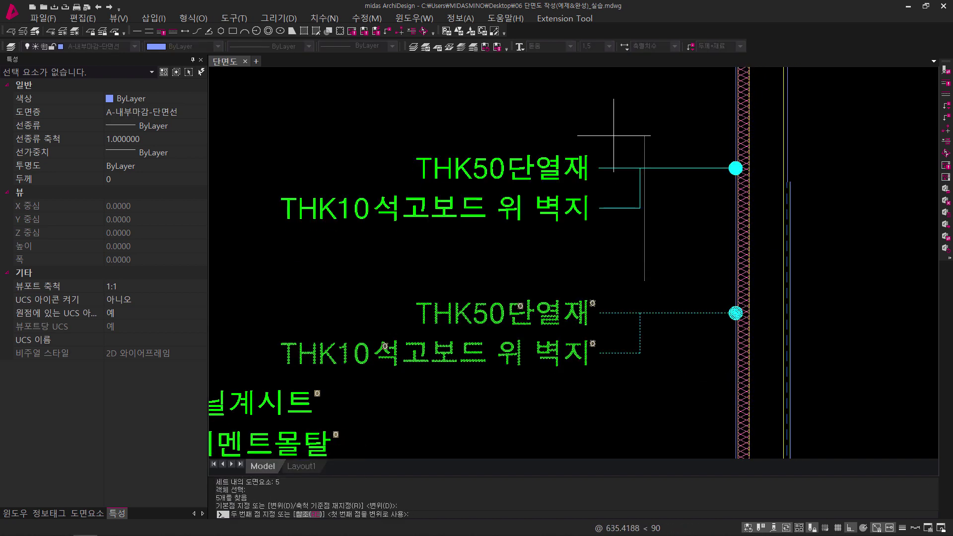
pyautogui.moveTo(614, 127); pyautogui.dragTo(604, 258, button='middle')
pyautogui.click(604, 257)
pyautogui.press('Escape')
# Examine the tag information of the gypsum board's thickness text and its link to the finish layer's two boundary lines.
pyautogui.click(318, 340)
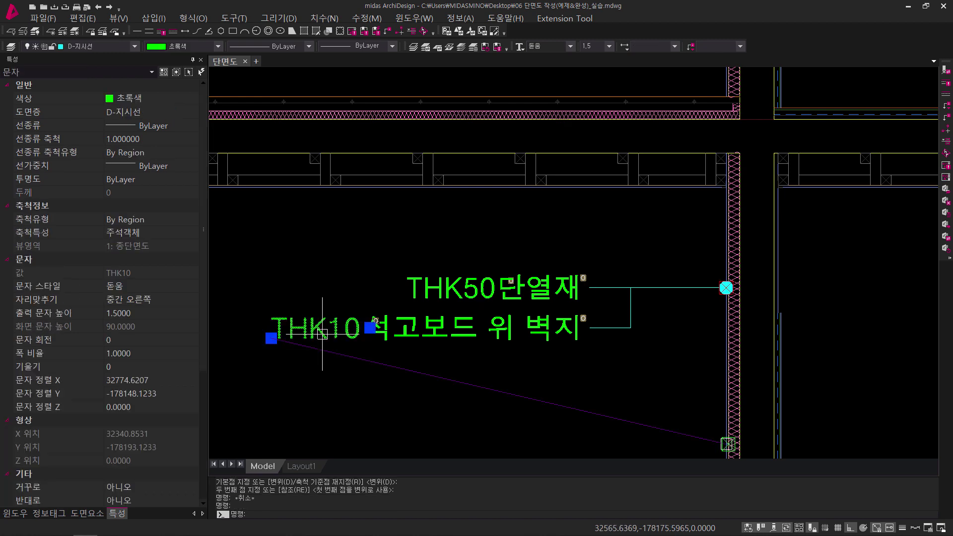
pyautogui.moveTo(318, 340); pyautogui.dragTo(321, 274, button='middle')
pyautogui.press('Escape')
pyautogui.click(378, 269)
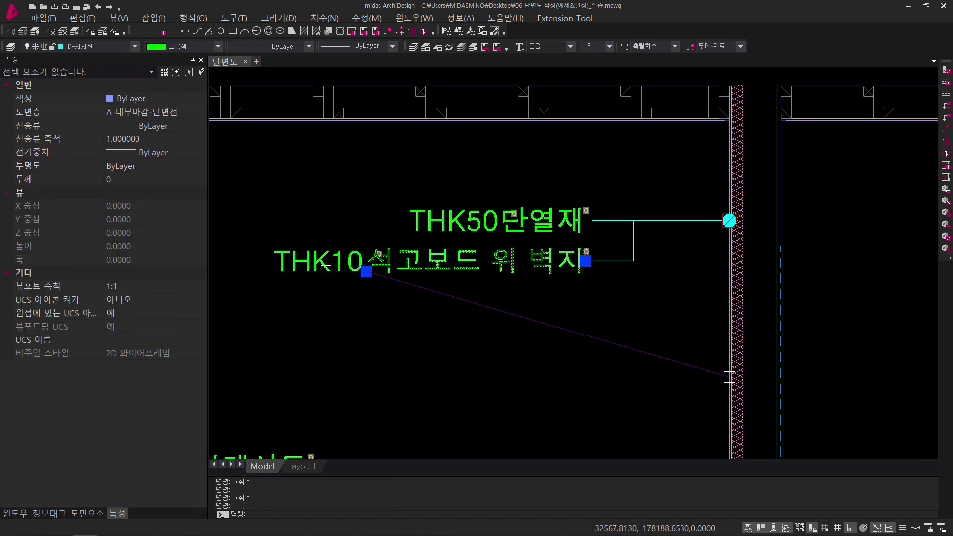
pyautogui.press('Escape')
pyautogui.click(314, 260)
pyautogui.scroll(-1, 177, 389)
pyautogui.scroll(-2, 169, 397)
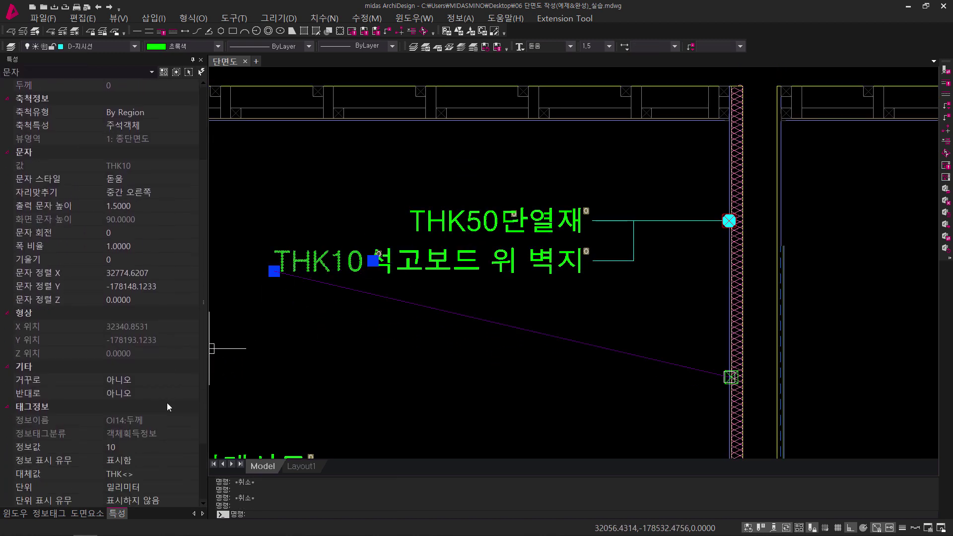
pyautogui.scroll(-1, 134, 384)
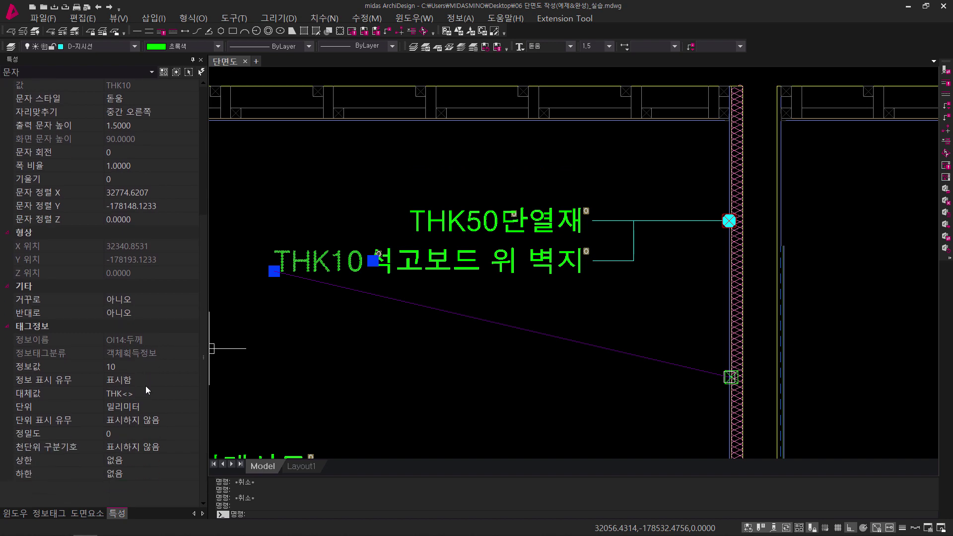
pyautogui.scroll(4, 702, 398)
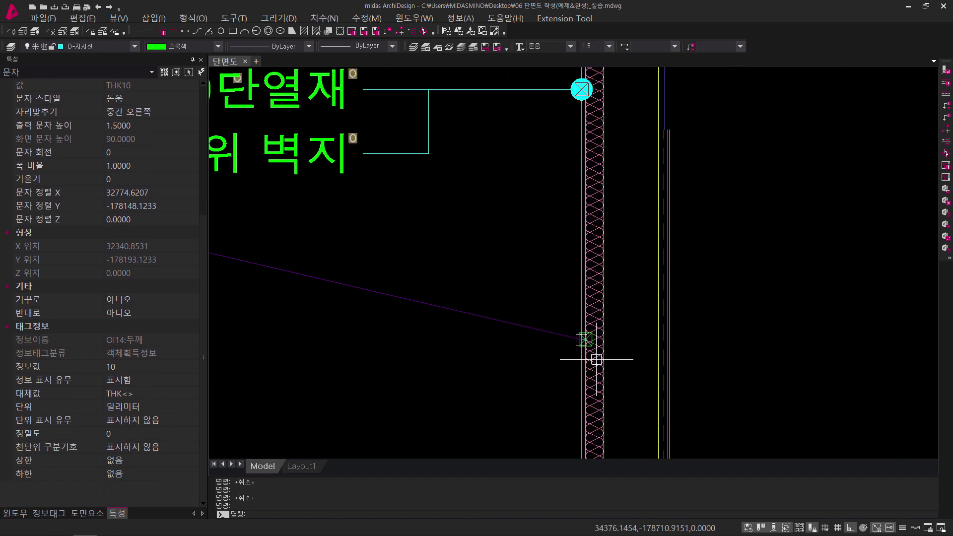
pyautogui.scroll(2, 600, 313)
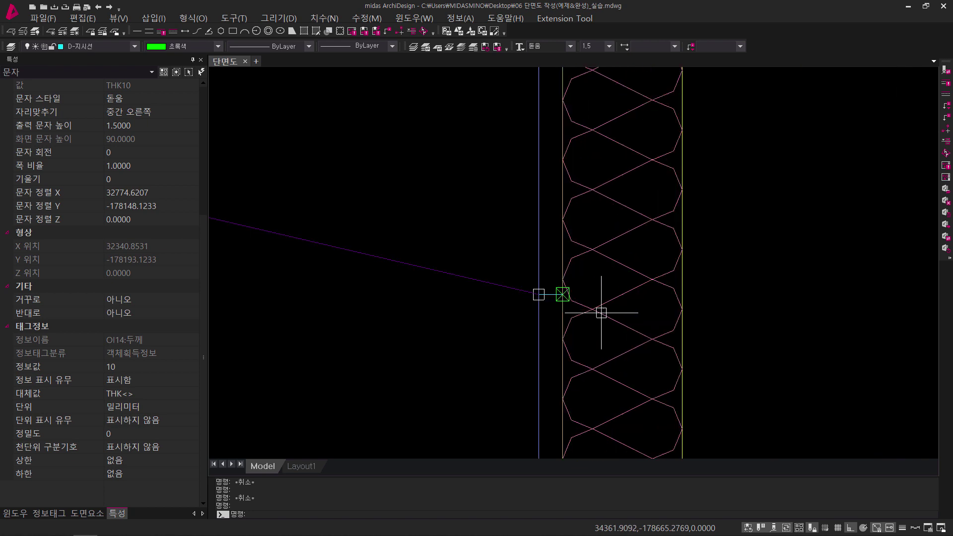
pyautogui.scroll(2, 531, 295)
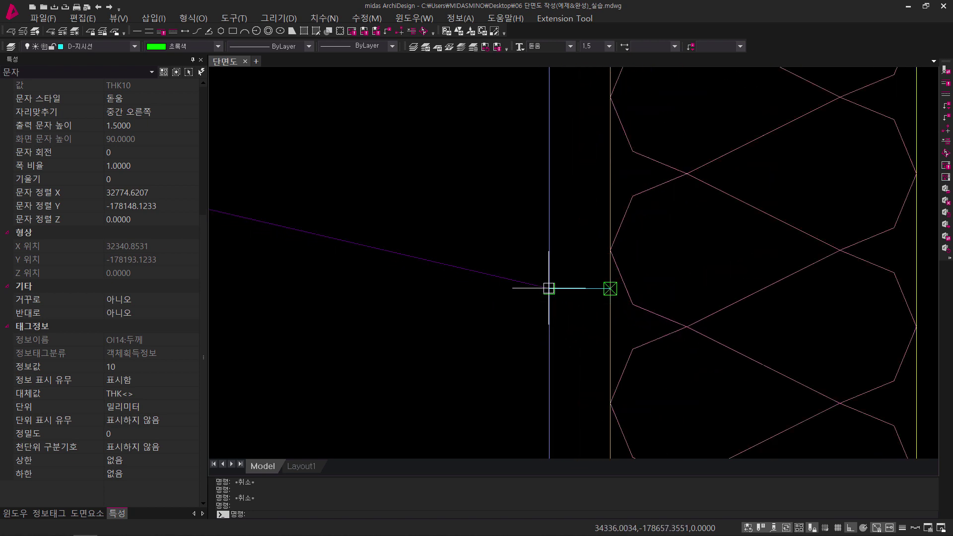
pyautogui.scroll(-5, 610, 291)
pyautogui.moveTo(551, 282); pyautogui.dragTo(542, 312, button='middle')
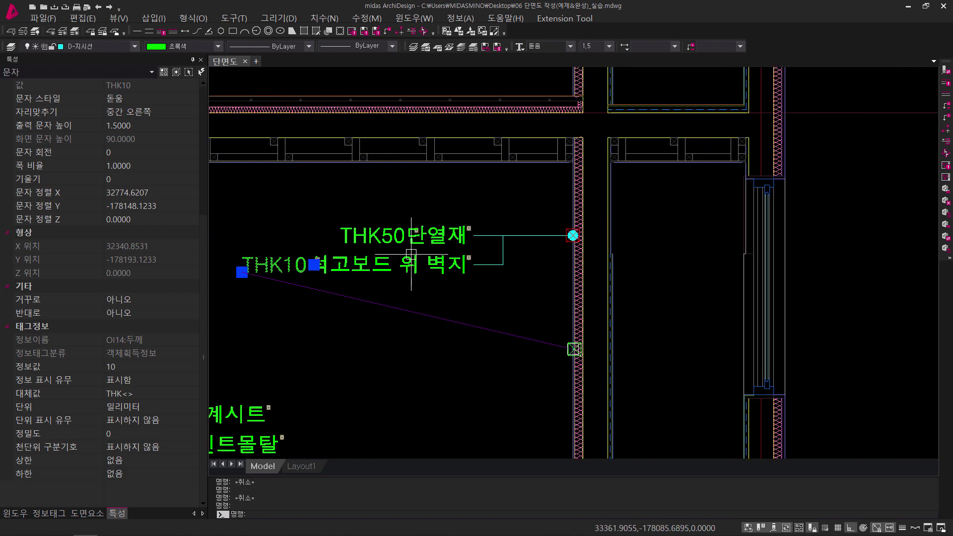
# Examine how the insulation's thickness text is linked to the two boundary lines of the insulation layer.
pyautogui.scroll(2, 403, 252)
pyautogui.press('Escape')
pyautogui.click(349, 232)
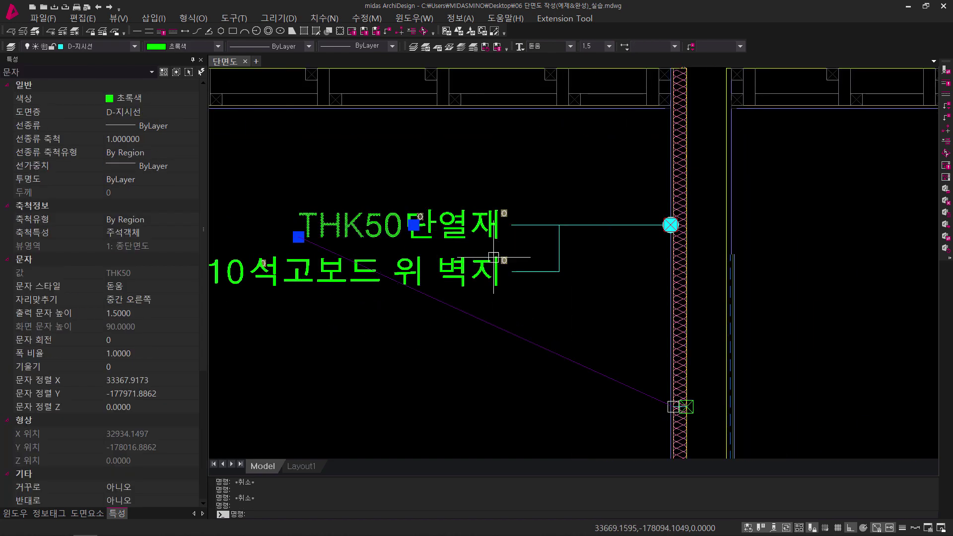
pyautogui.scroll(5, 675, 405)
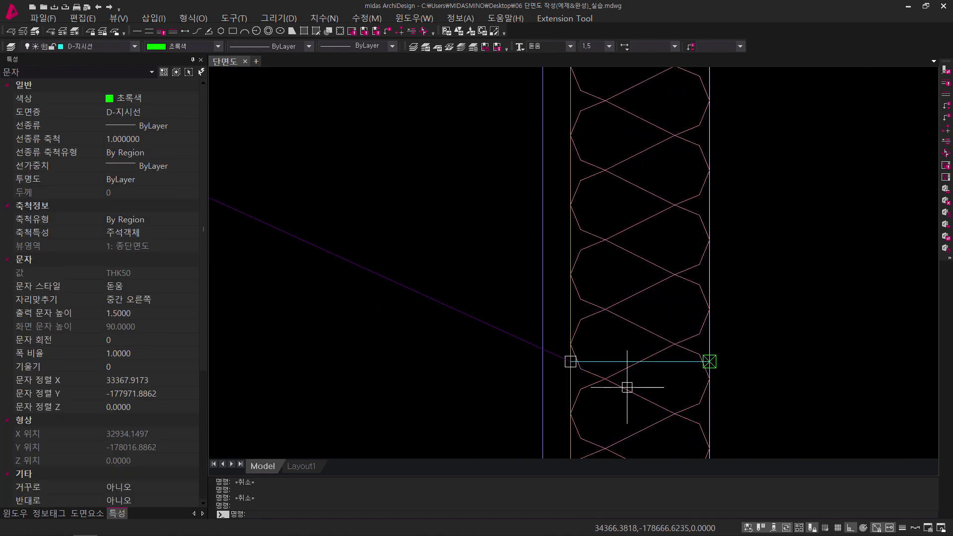
pyautogui.scroll(2, 577, 368)
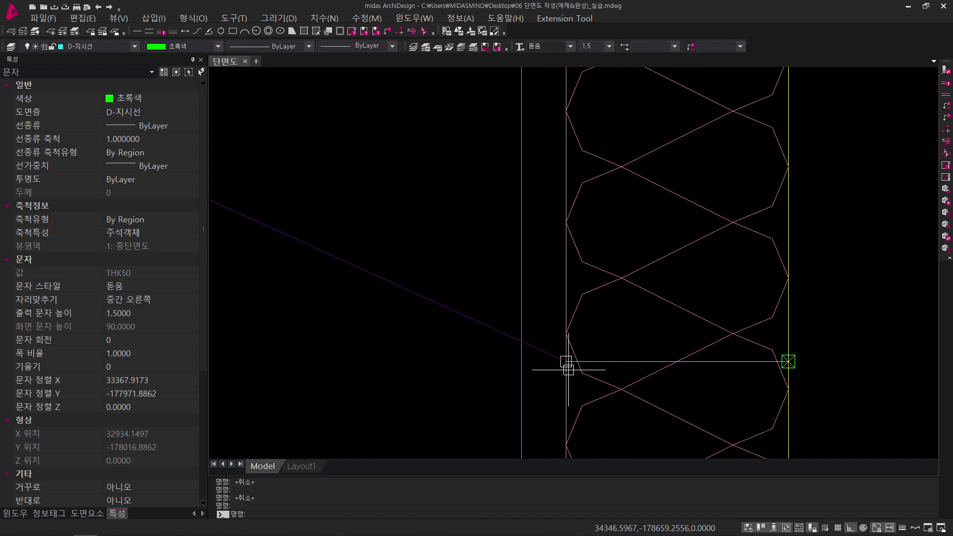
pyautogui.scroll(-10, 565, 360)
pyautogui.moveTo(570, 336); pyautogui.dragTo(647, 328, button='middle')
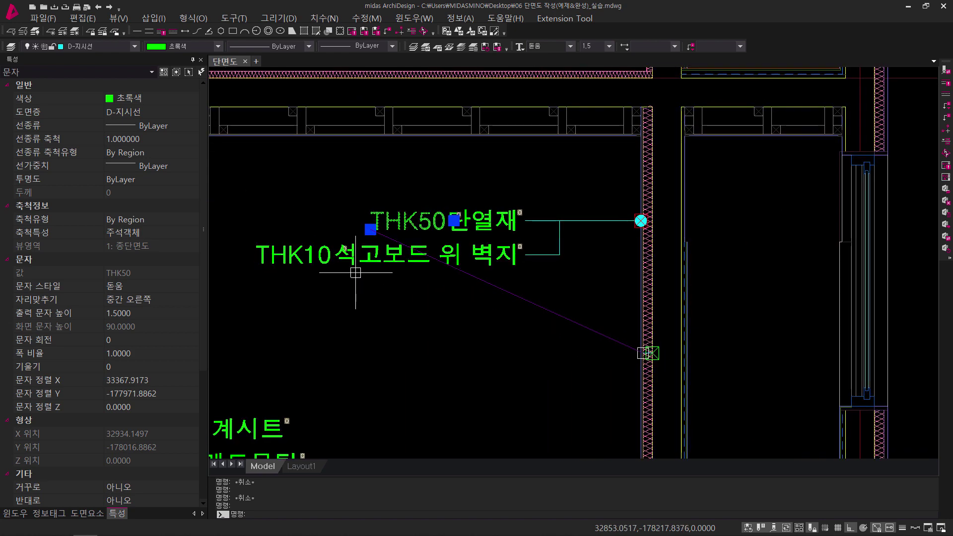
pyautogui.press('Escape')
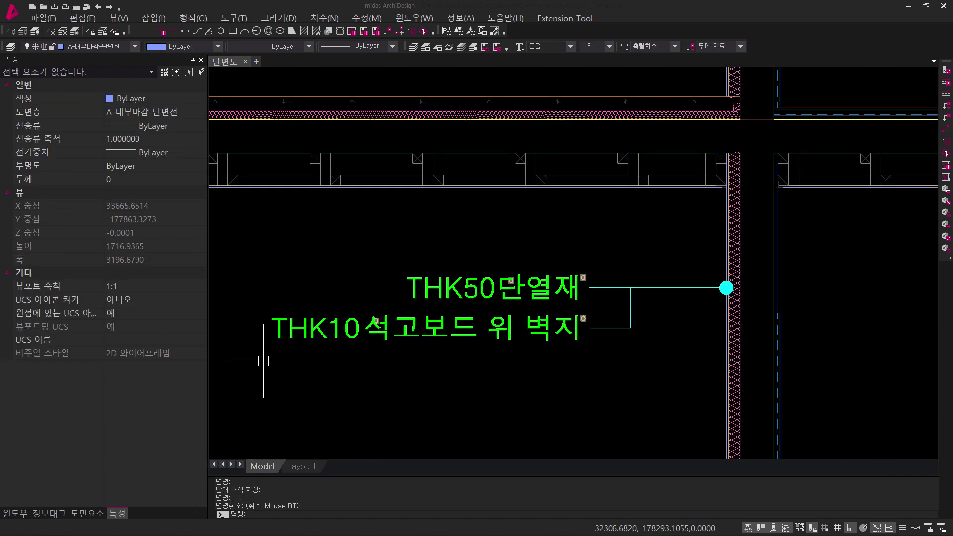
# Find the stair drawing example section (계단 그리기 - 예제) below the completed building section.
pyautogui.scroll(-6, 436, 325)
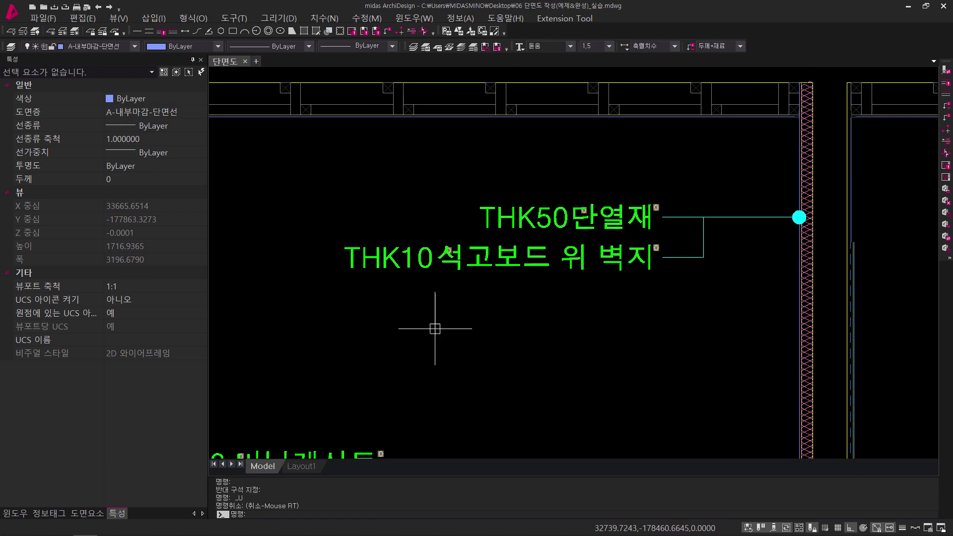
pyautogui.moveTo(471, 343); pyautogui.dragTo(517, 68, button='middle')
pyautogui.scroll(-5, 479, 144)
pyautogui.moveTo(469, 293); pyautogui.dragTo(470, 195, button='middle')
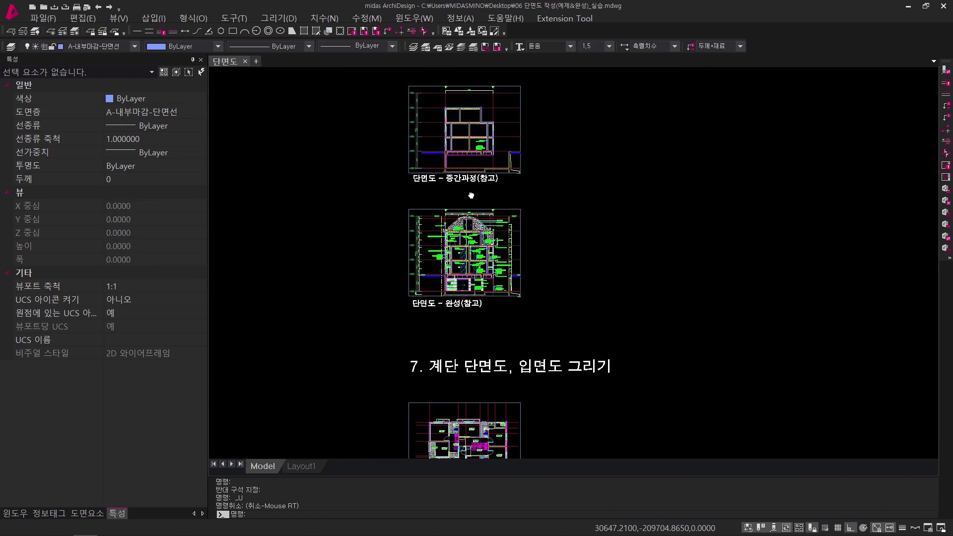
pyautogui.scroll(7, 462, 263)
pyautogui.moveTo(459, 240); pyautogui.dragTo(455, 322, button='middle')
pyautogui.scroll(-3, 455, 322)
pyautogui.moveTo(551, 268); pyautogui.dragTo(541, 227, button='middle')
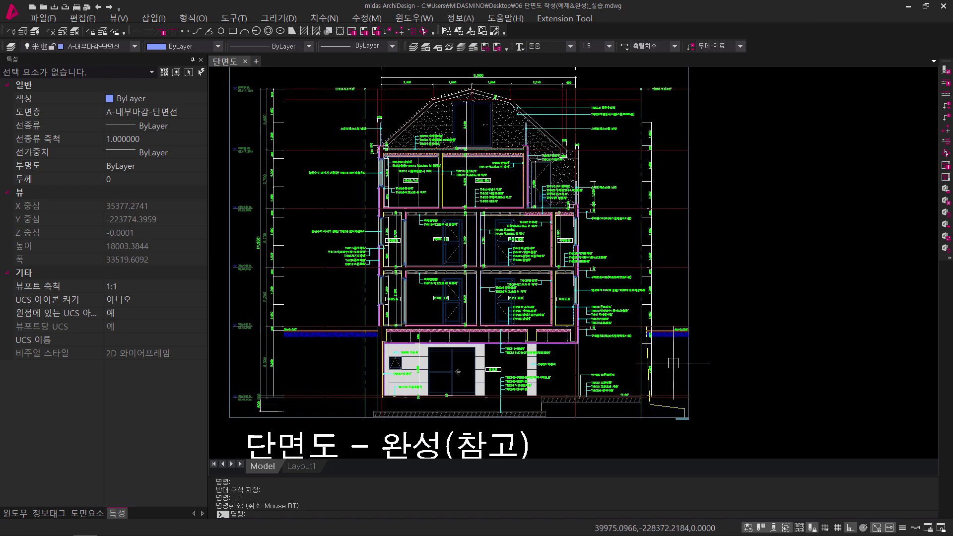
pyautogui.scroll(-3, 661, 350)
pyautogui.moveTo(677, 357)
pyautogui.mouseDown(button='middle')
pyautogui.moveTo(640, 397)
pyautogui.moveTo(606, 291)
pyautogui.moveTo(563, 214)
pyautogui.mouseUp(button='middle')
pyautogui.scroll(2, 562, 214)
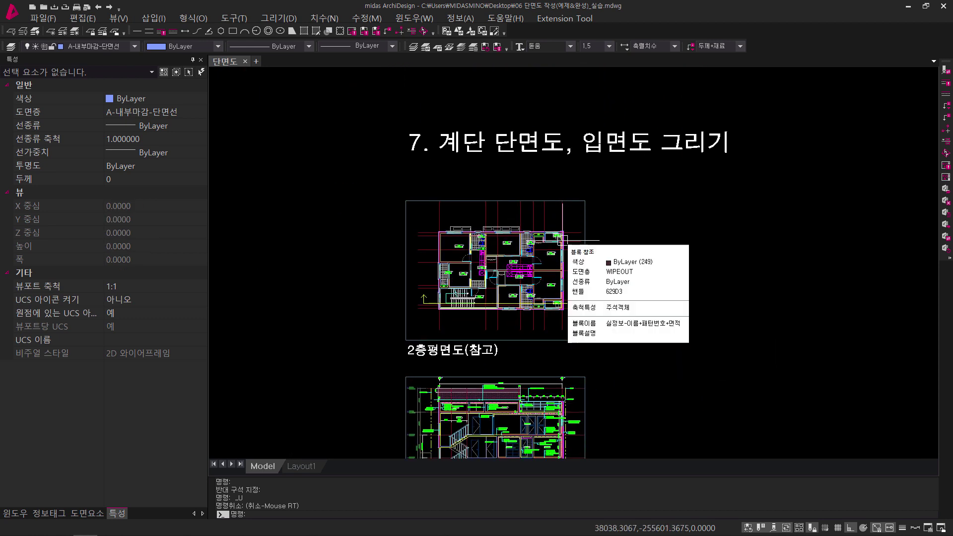
pyautogui.scroll(2, 483, 204)
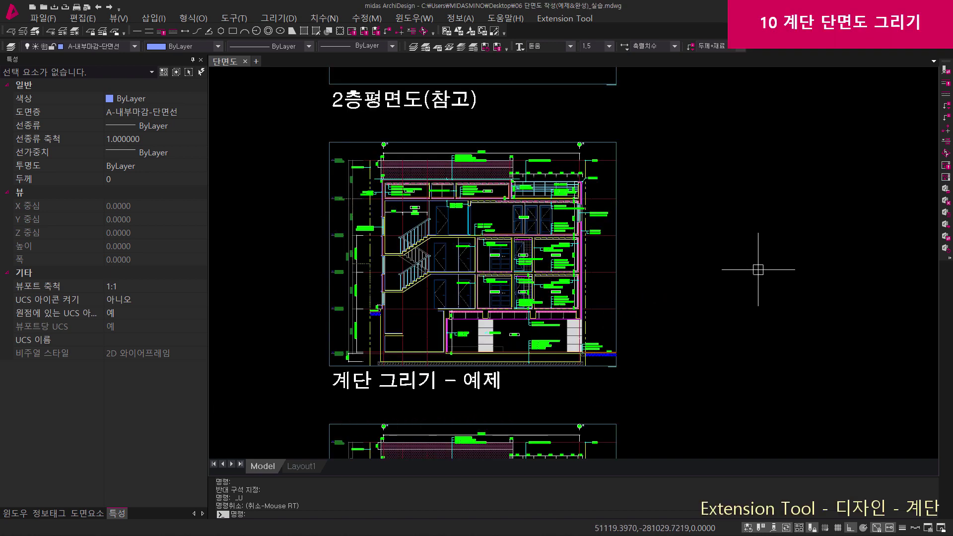
# Start the Stair tool (계단) with the section drawing type (단면) and the SL reference (SL 기준).
pyautogui.click(583, 21)
pyautogui.moveTo(588, 31)
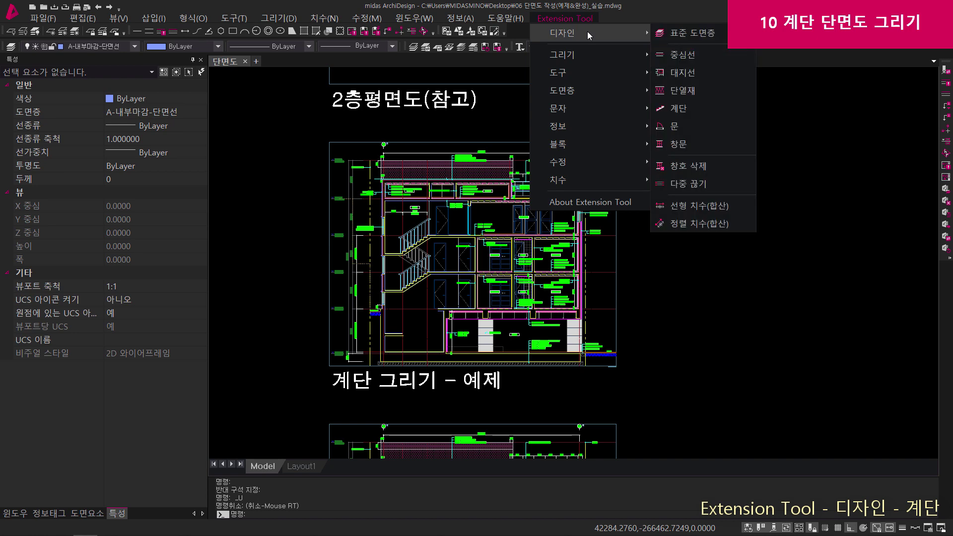
pyautogui.click(726, 112)
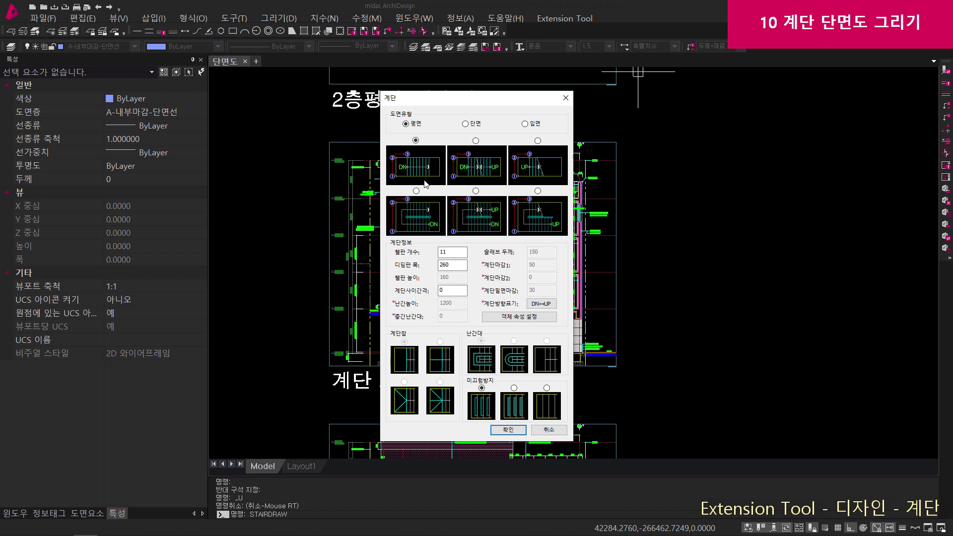
pyautogui.click(474, 128)
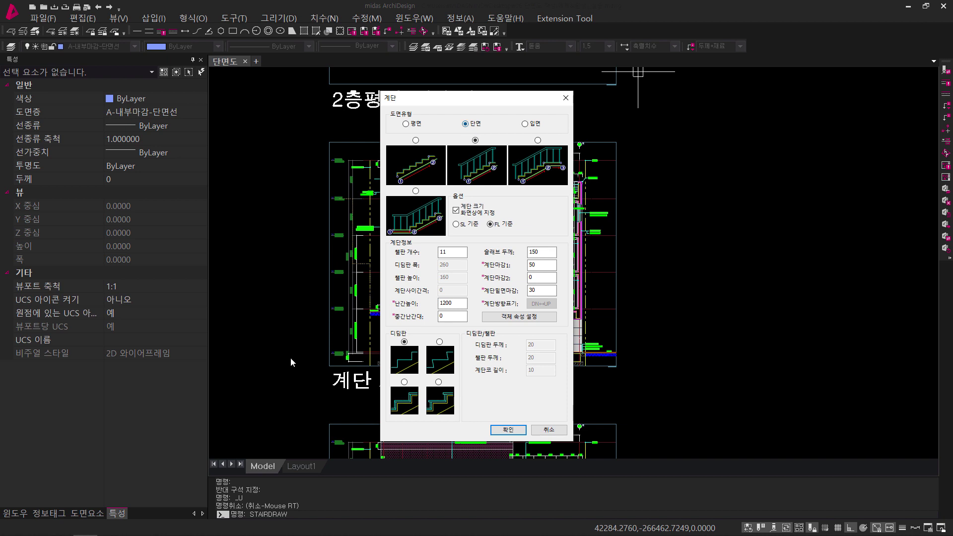
pyautogui.click(214, 270)
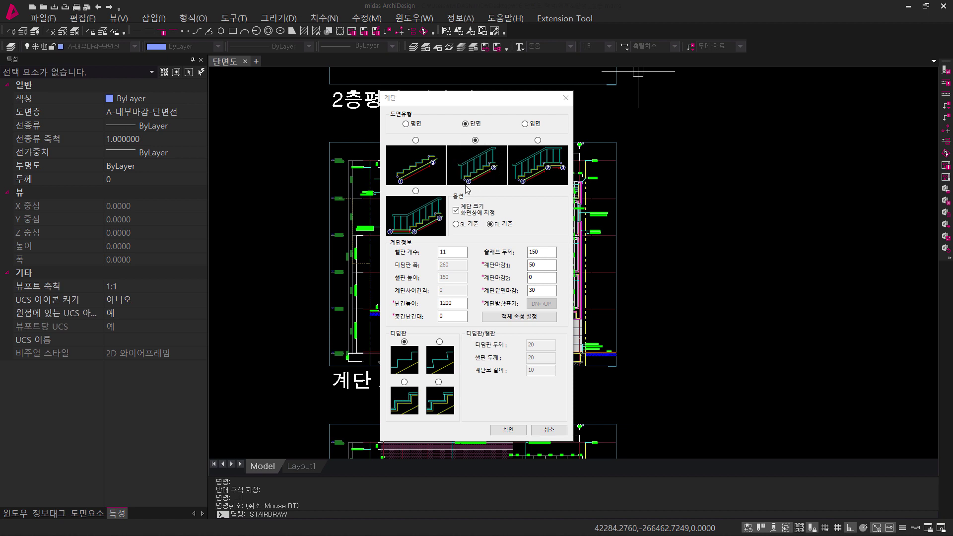
pyautogui.click(457, 226)
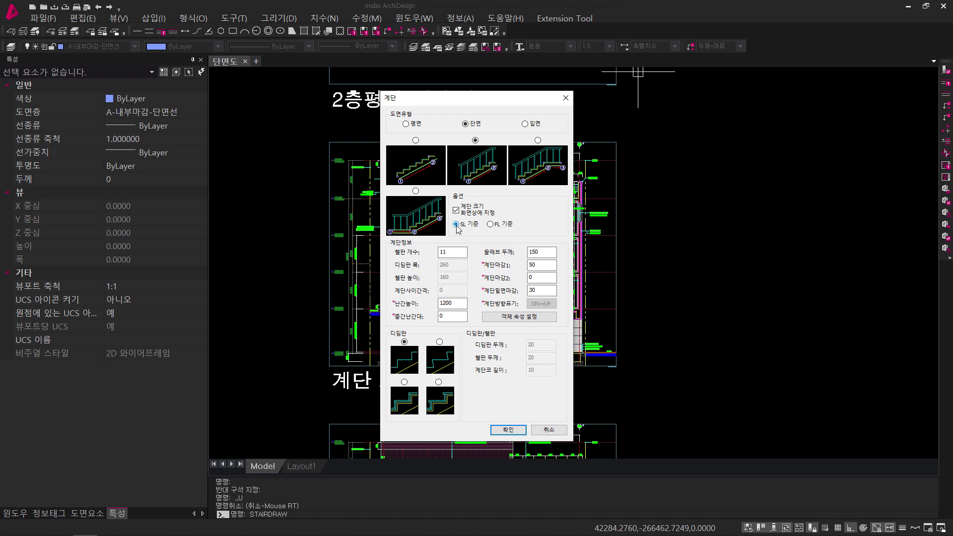
# Set the stair's slab thickness to 120, stair finish 1 to 30 and the underside finish to 20.
pyautogui.moveTo(459, 253); pyautogui.dragTo(428, 257)
pyautogui.moveTo(547, 254); pyautogui.dragTo(509, 264)
pyautogui.write('120')
pyautogui.moveTo(546, 265); pyautogui.dragTo(508, 295)
pyautogui.write('30')
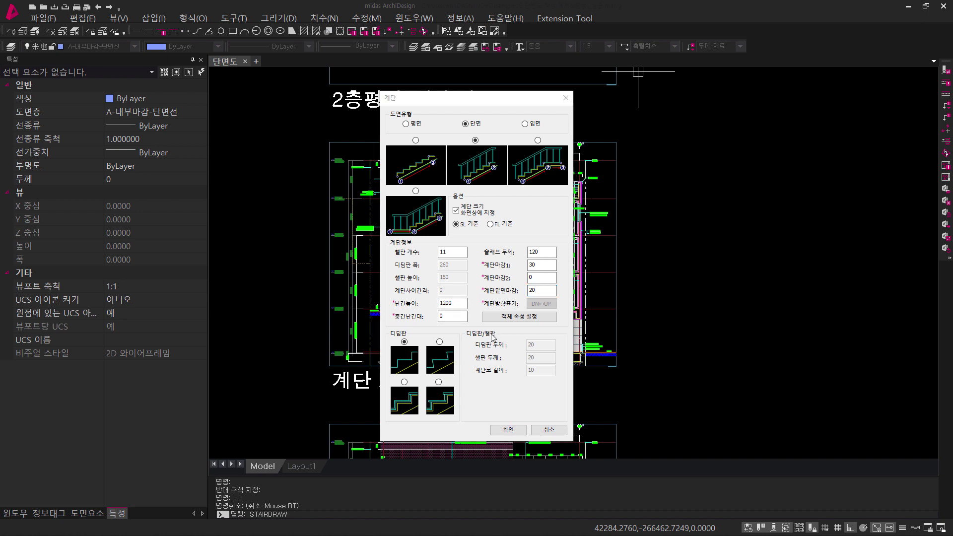
# In the stair's object properties, assign the frame to the A-콘크리트 layer and the elevation to A-내부마감, with output text height 1.
pyautogui.click(528, 320)
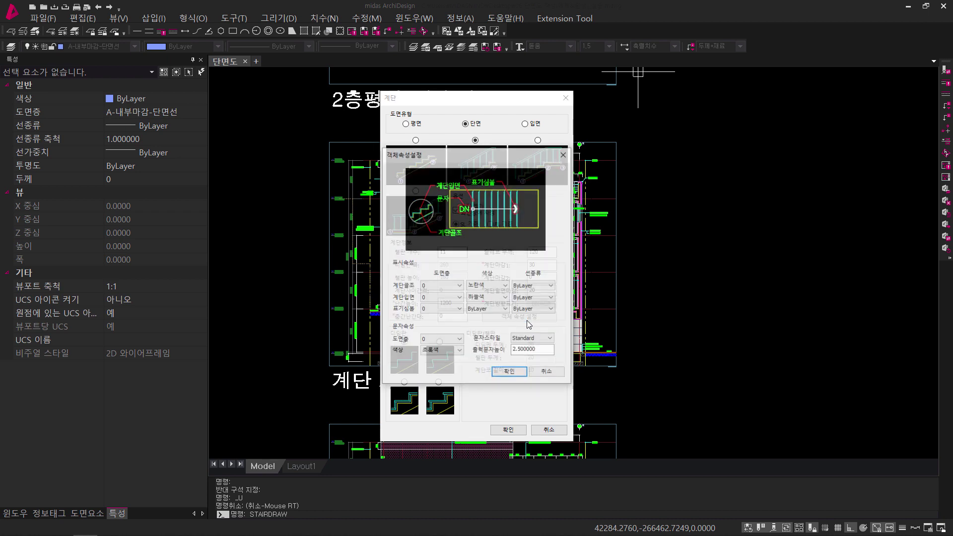
pyautogui.click(438, 286)
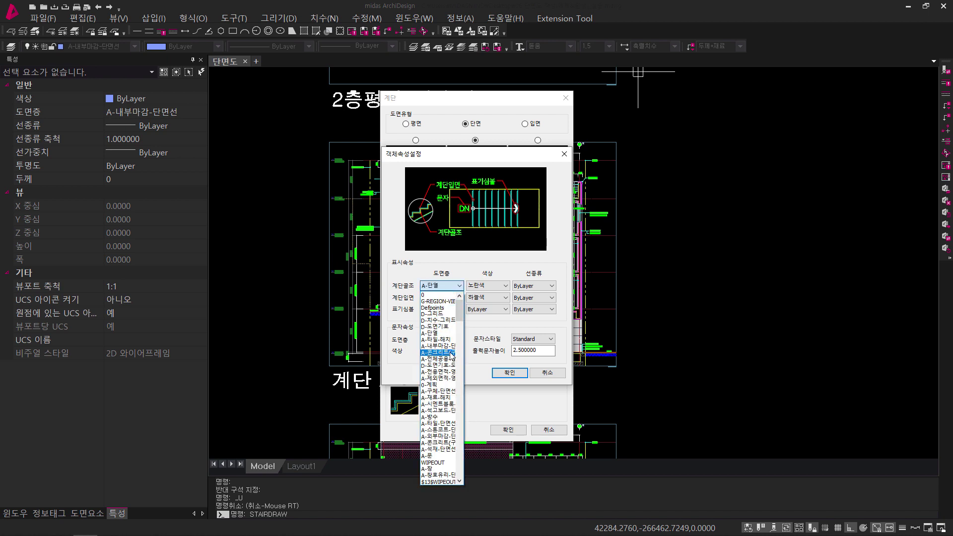
pyautogui.click(444, 352)
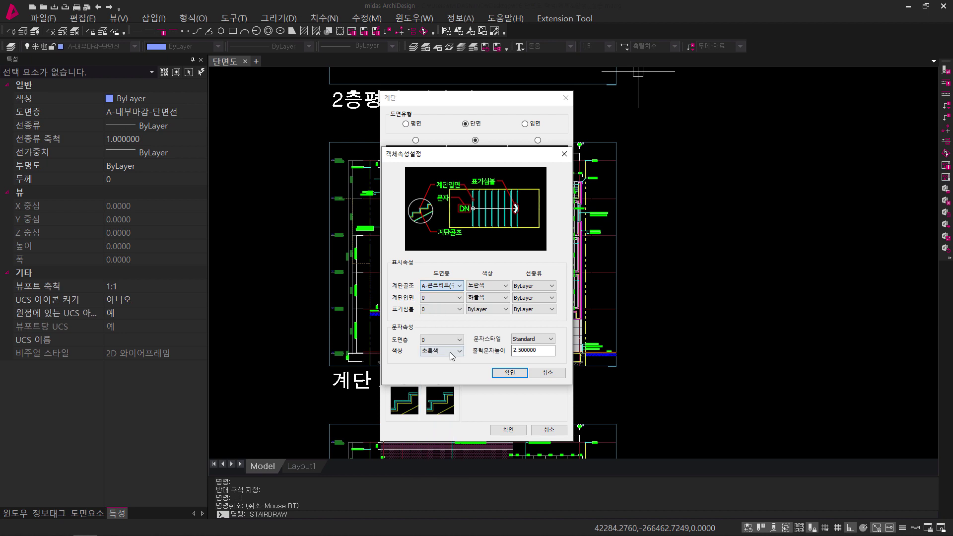
pyautogui.click(437, 298)
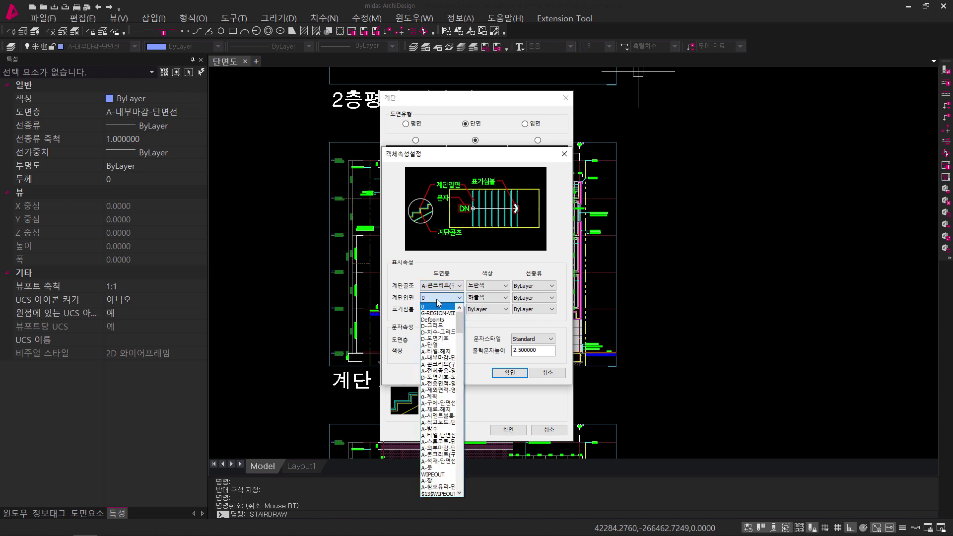
pyautogui.click(444, 359)
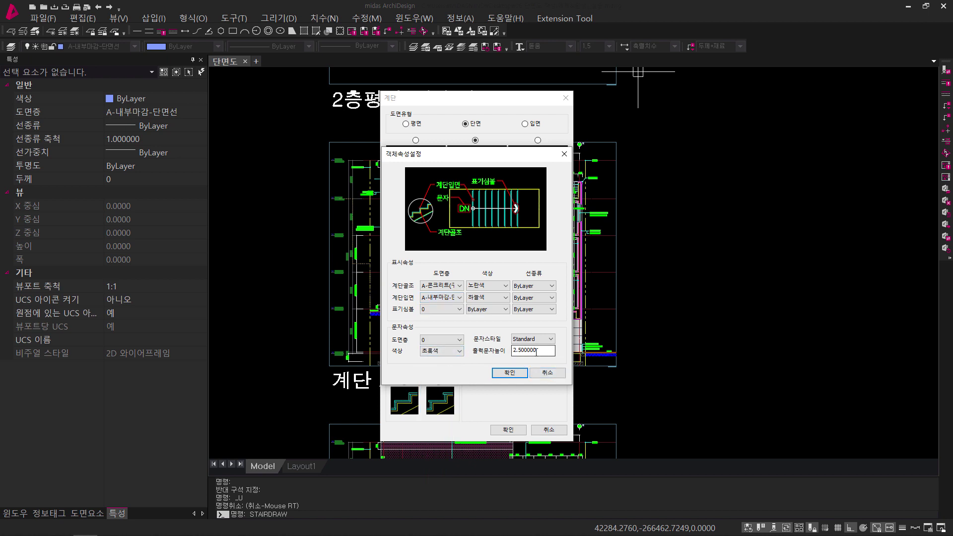
pyautogui.moveTo(539, 352); pyautogui.dragTo(495, 355)
pyautogui.write('1')
pyautogui.click(509, 372)
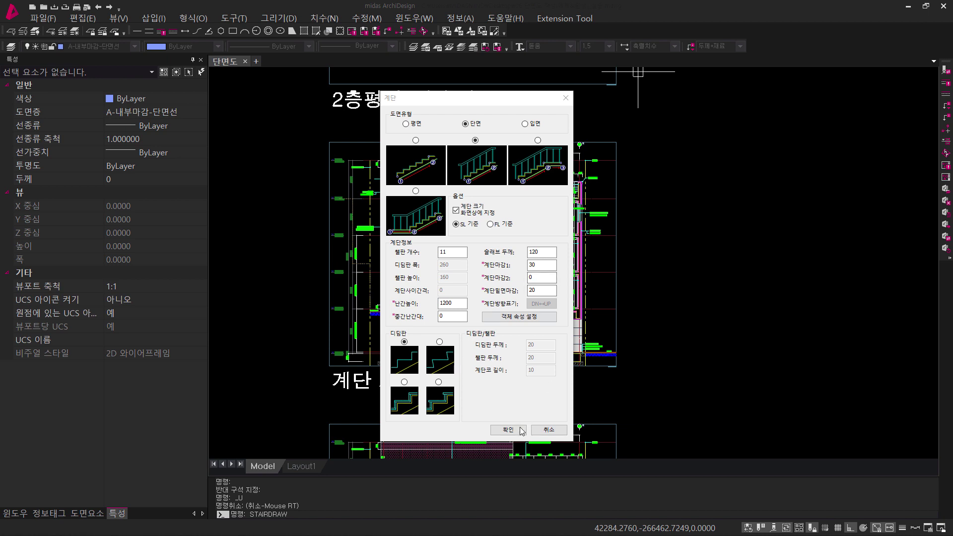
# Draw the section stair with basic treads from the lower landing's slab edge up to the edge of the upper floor slab.
pyautogui.moveTo(397, 347)
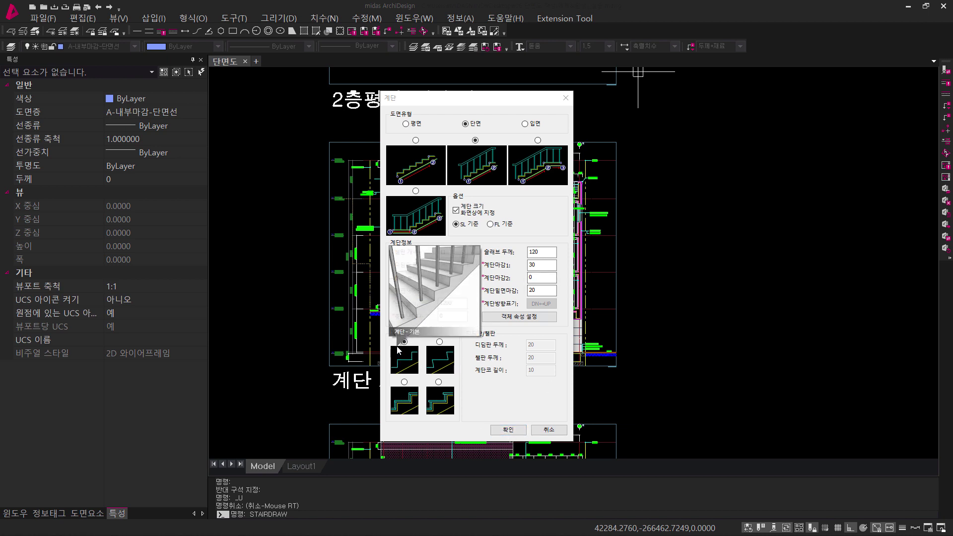
pyautogui.click(507, 429)
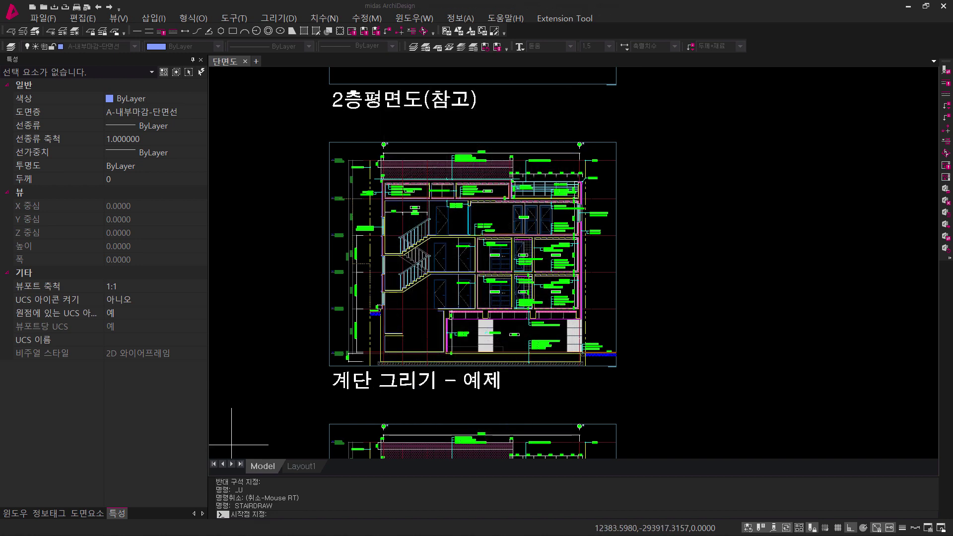
pyautogui.moveTo(473, 253); pyautogui.dragTo(497, 248, button='middle')
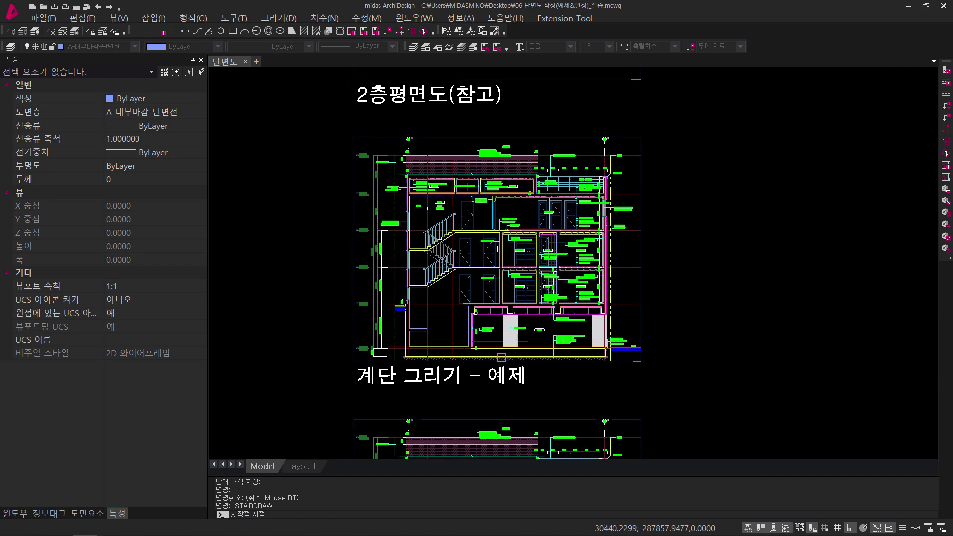
pyautogui.scroll(10, 427, 317)
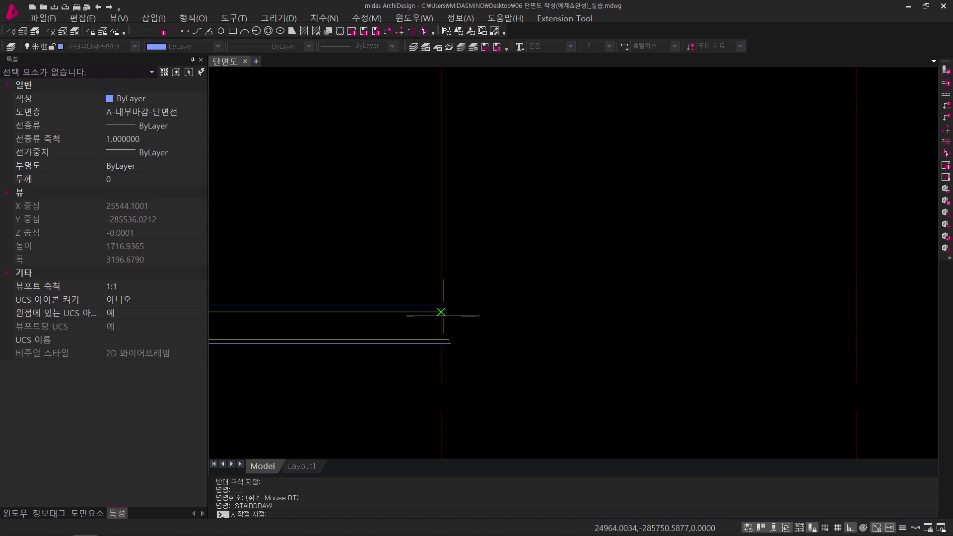
pyautogui.click(441, 312)
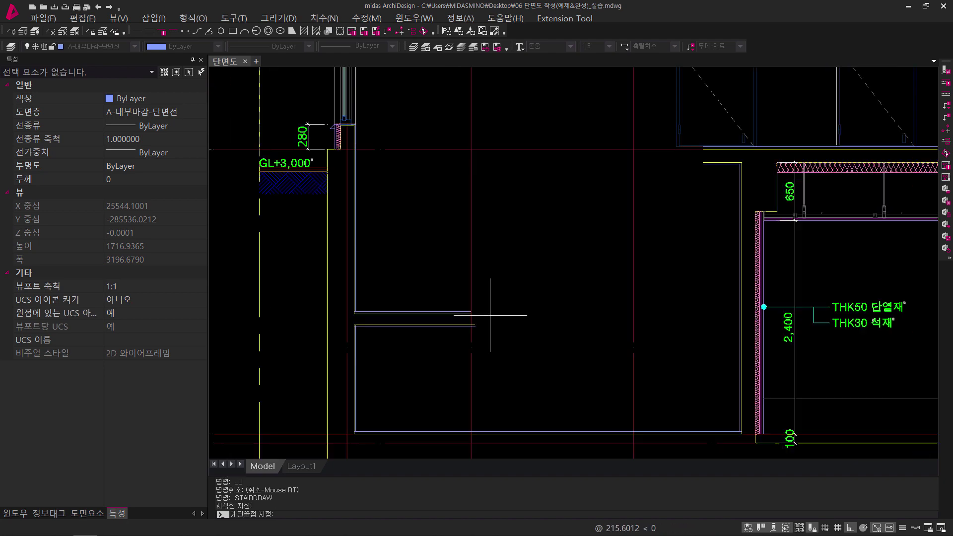
pyautogui.scroll(-4, 491, 315)
pyautogui.moveTo(540, 281); pyautogui.dragTo(484, 376, button='middle')
pyautogui.scroll(3, 617, 266)
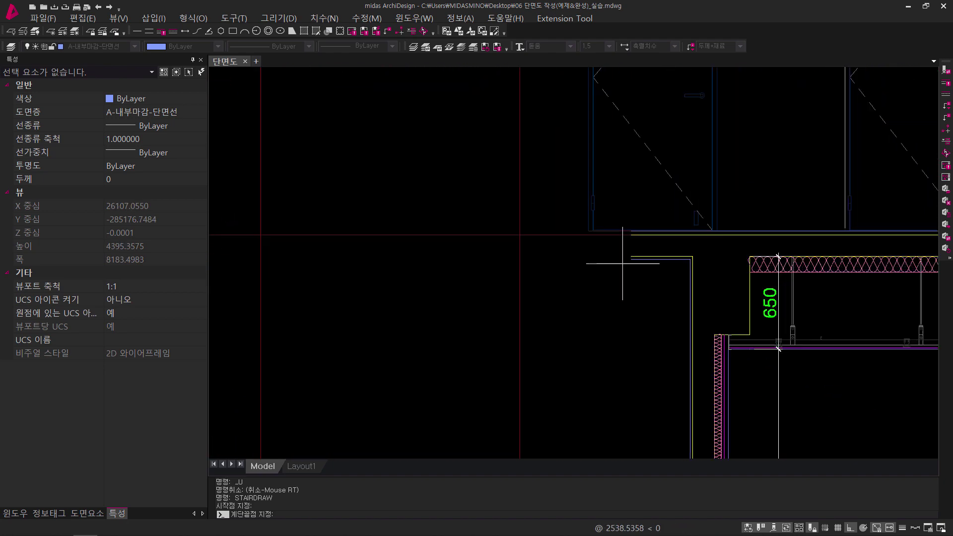
pyautogui.scroll(3, 638, 213)
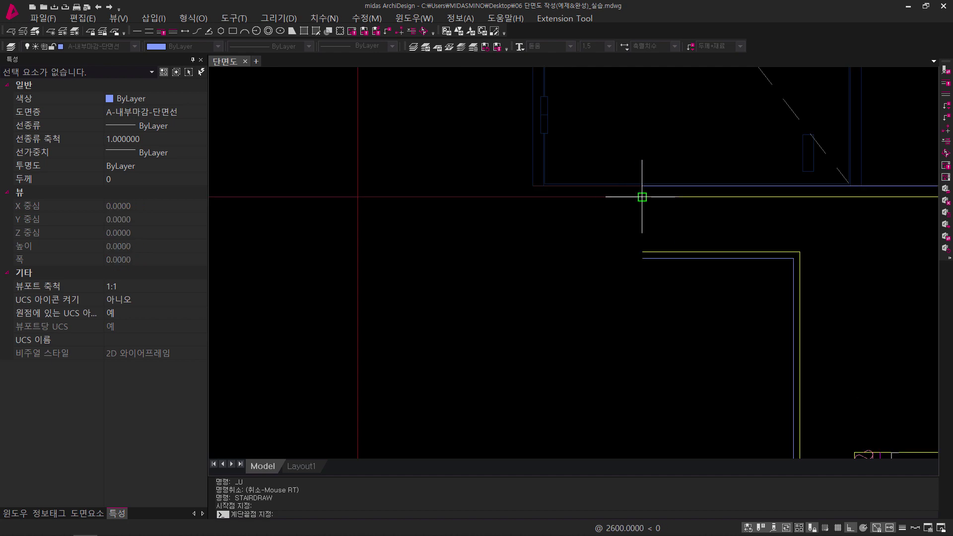
pyautogui.scroll(-3, 642, 197)
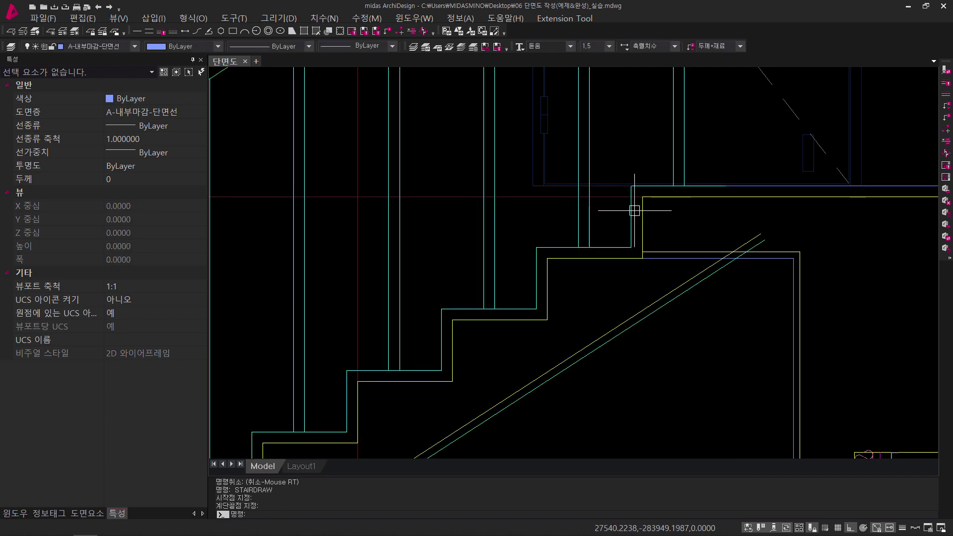
pyautogui.click(627, 245)
pyautogui.scroll(3, 628, 245)
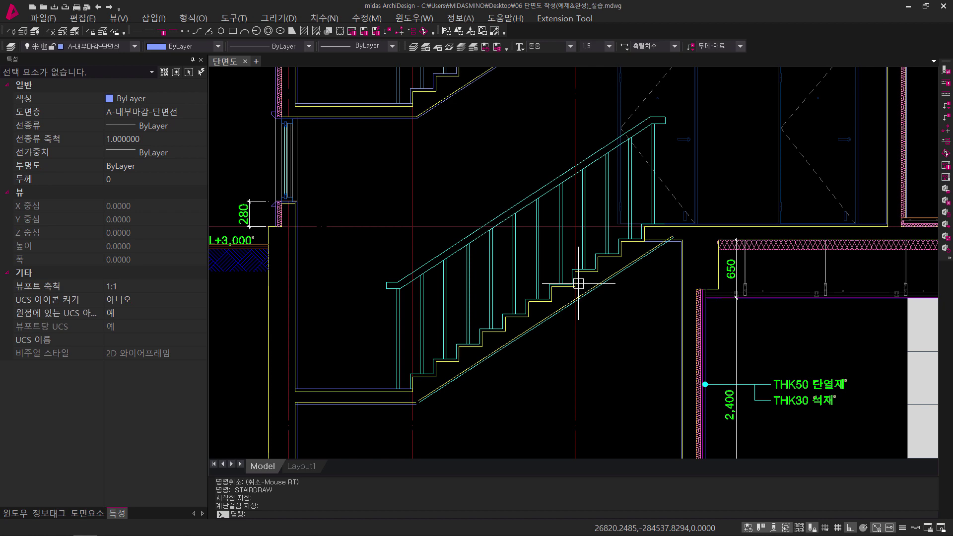
pyautogui.press('Escape')
pyautogui.press('Escape')
pyautogui.press('Escape')
pyautogui.press('Escape')
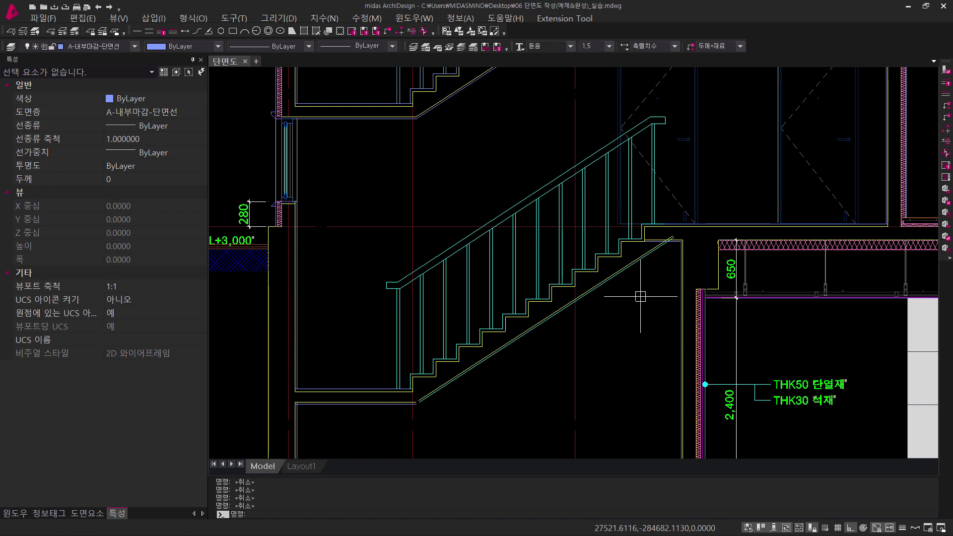
# Turn off all layers except the one holding the new stair's baluster lines.
pyautogui.scroll(2, 428, 329)
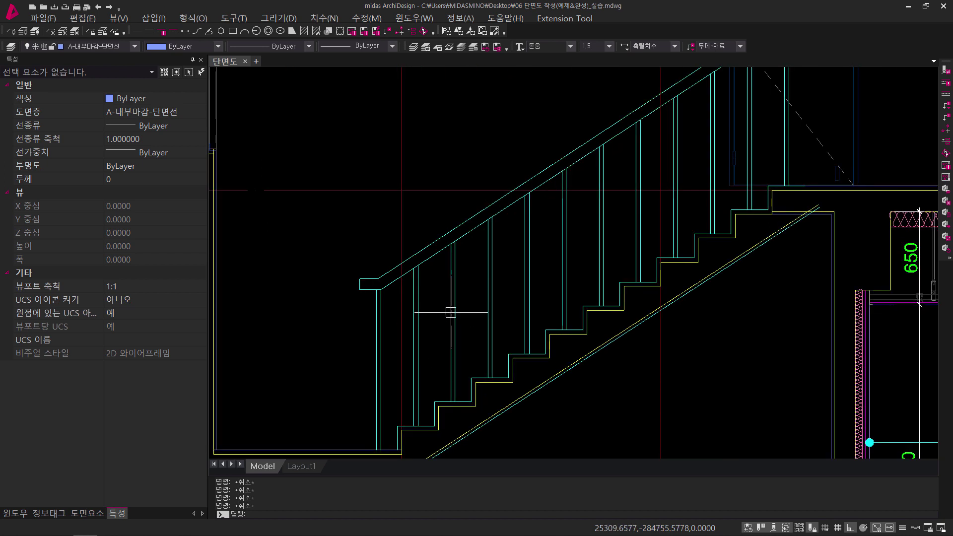
pyautogui.click(452, 306)
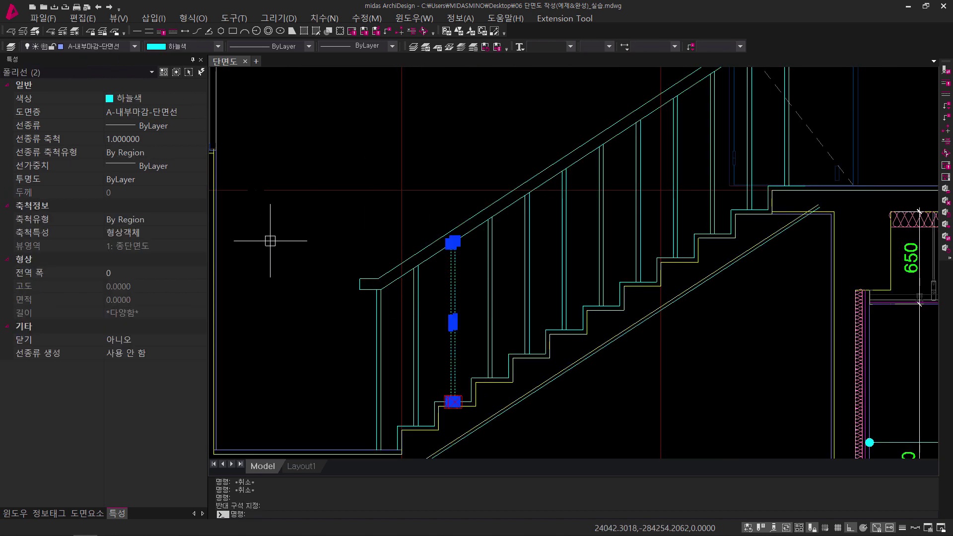
pyautogui.click(24, 32)
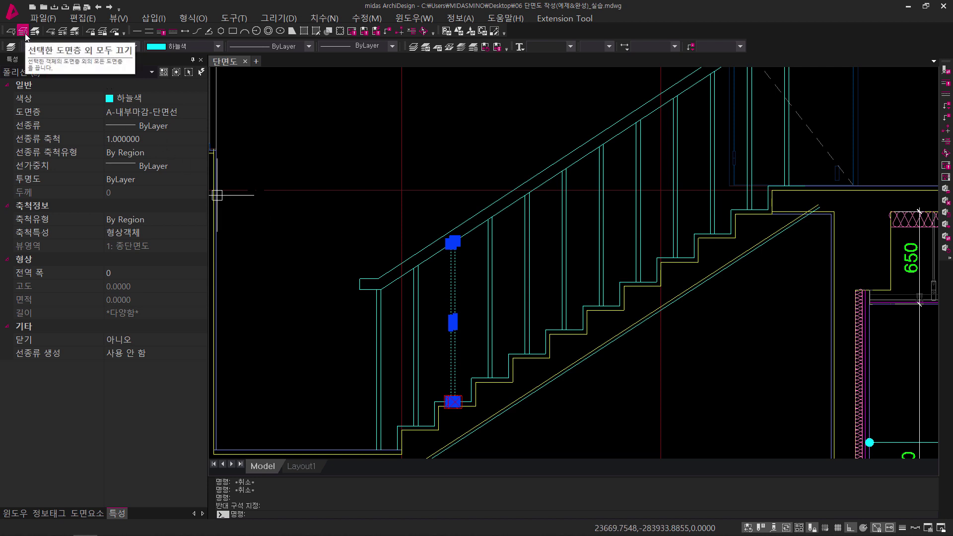
pyautogui.scroll(-3, 480, 306)
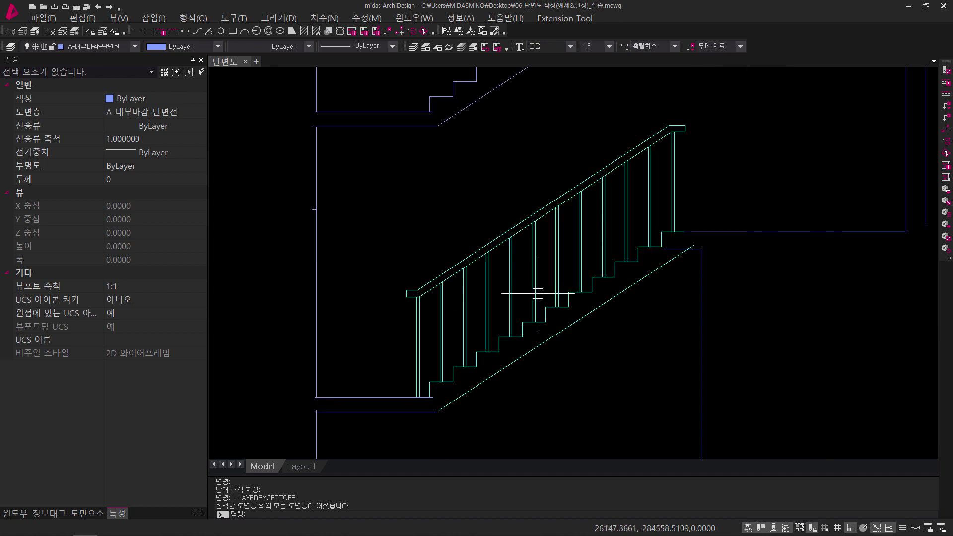
# Select the new stair's handrail and all its baluster lines and move them to the A-난간-입면선 layer.
pyautogui.click(693, 207)
pyautogui.click(590, 108)
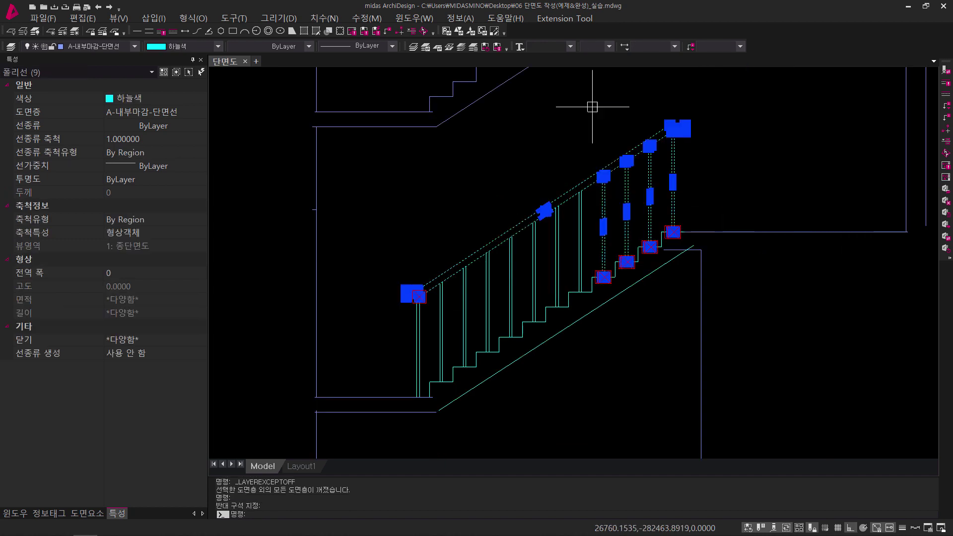
pyautogui.click(585, 252)
pyautogui.click(336, 194)
pyautogui.click(472, 329)
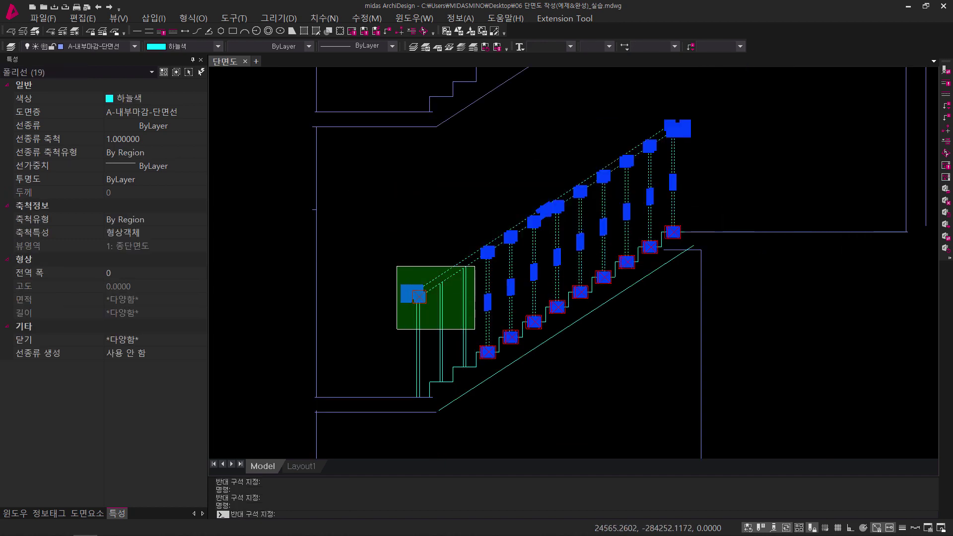
pyautogui.click(394, 265)
pyautogui.click(182, 46)
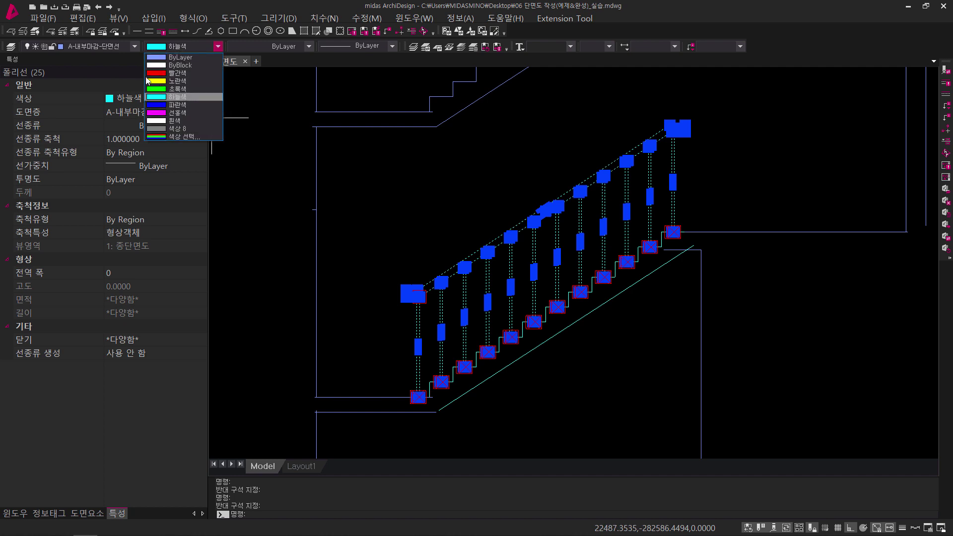
pyautogui.click(116, 46)
pyautogui.click(116, 47)
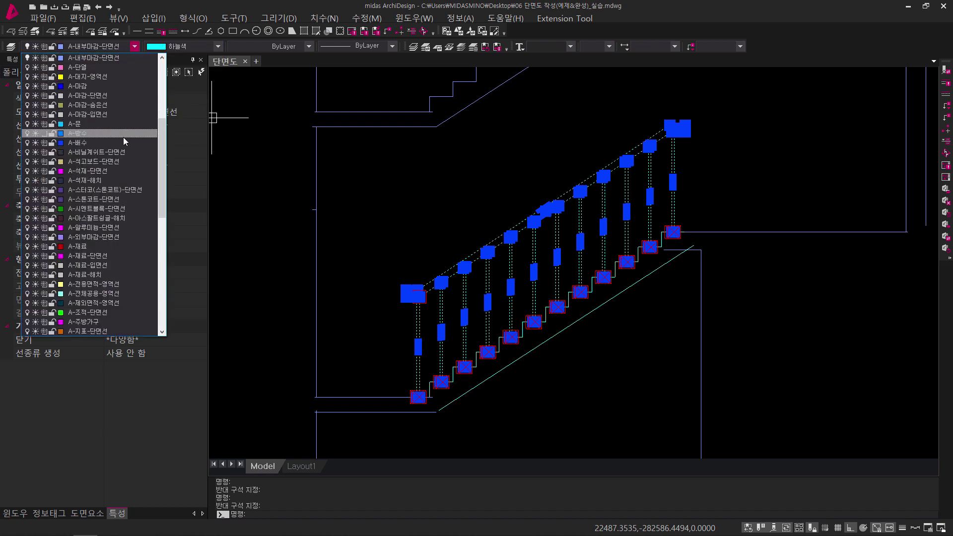
pyautogui.scroll(2, 127, 158)
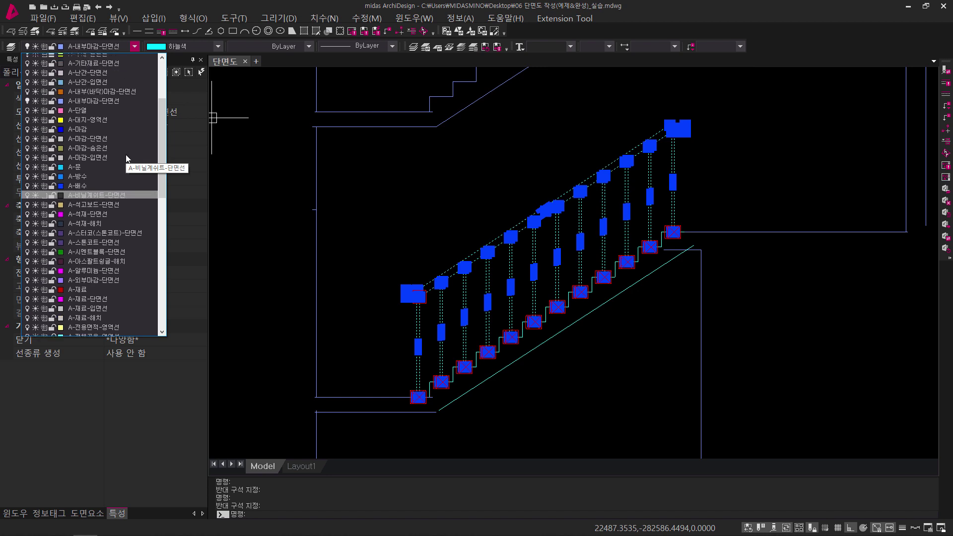
pyautogui.click(118, 101)
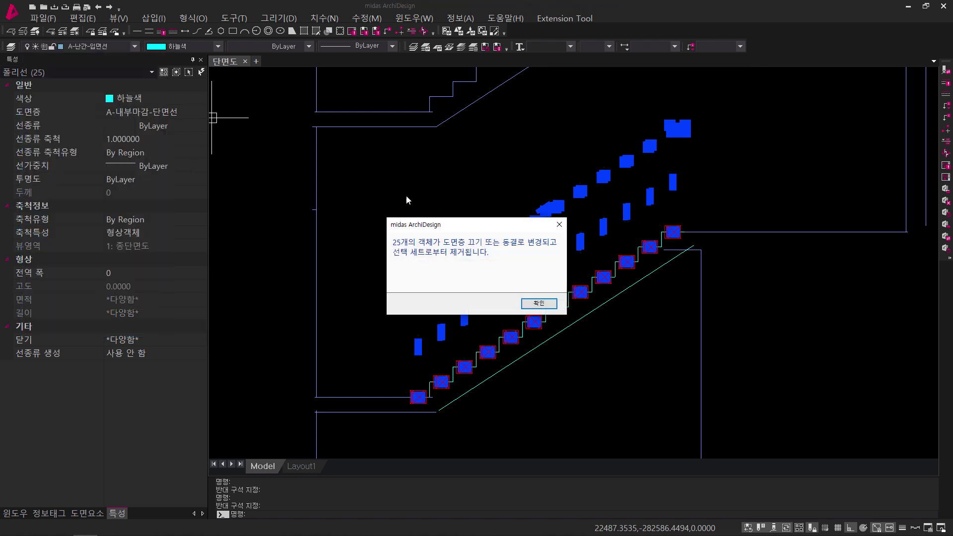
pyautogui.click(539, 303)
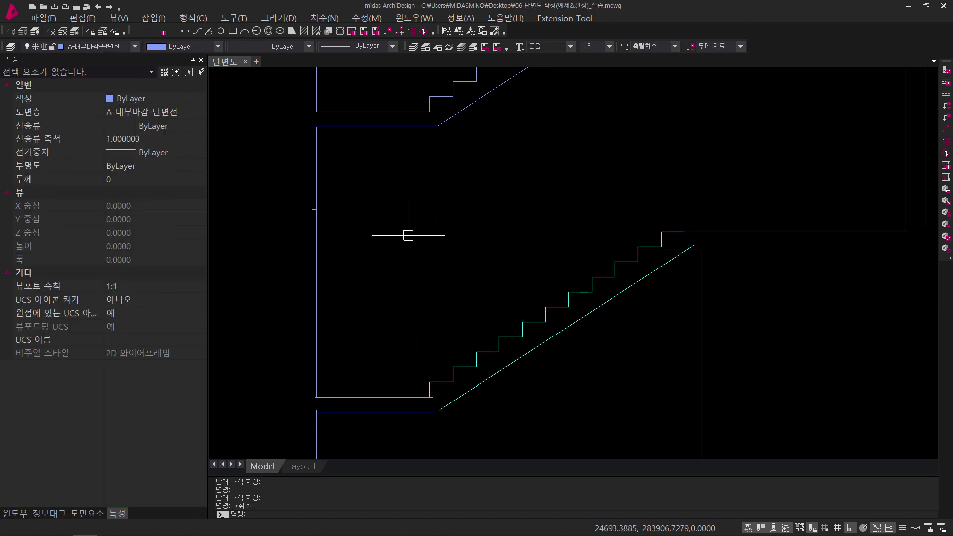
# Set the colour of the new stair's stepped finish line and underside finish line to ByLayer.
pyautogui.click(340, 189)
pyautogui.press('Escape')
pyautogui.click(391, 192)
pyautogui.click(725, 412)
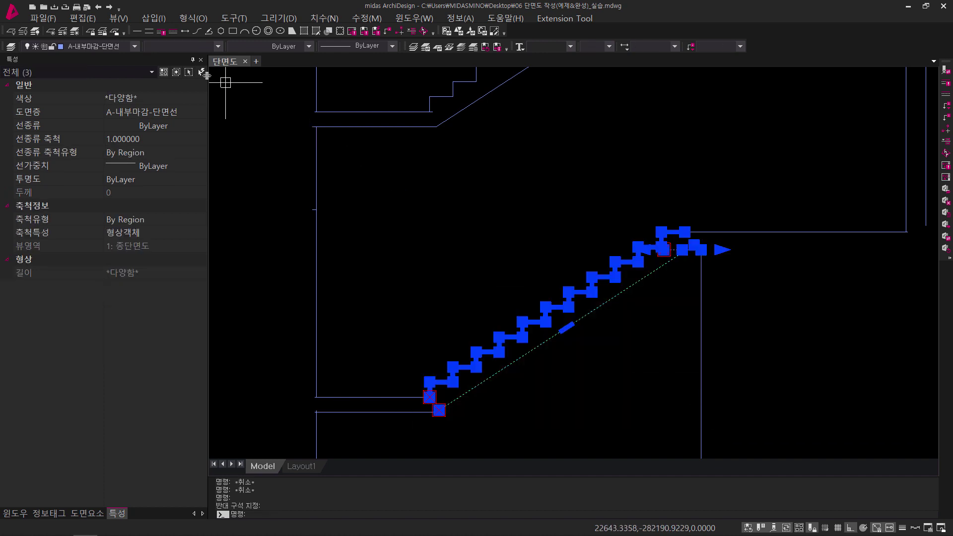
pyautogui.click(178, 47)
pyautogui.click(169, 57)
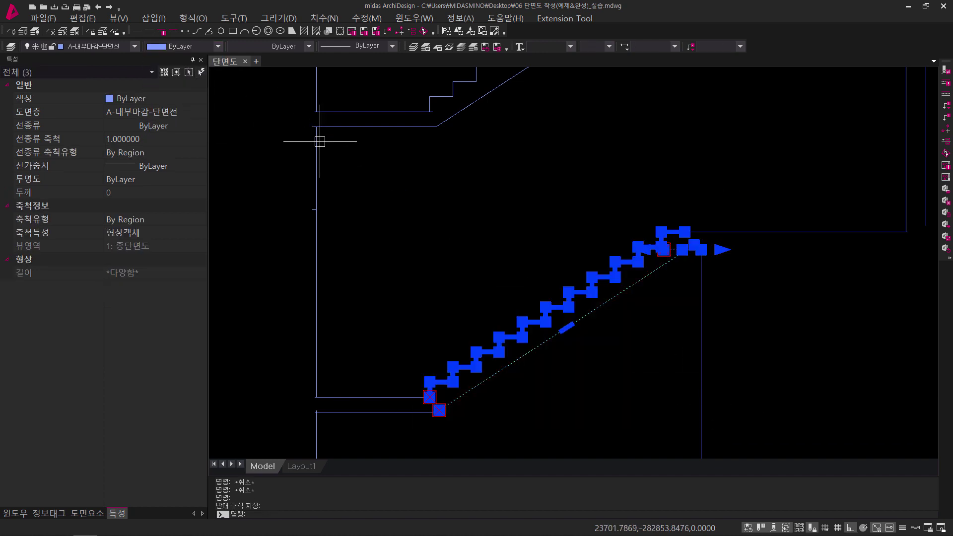
pyautogui.press('Escape')
pyautogui.press('Escape')
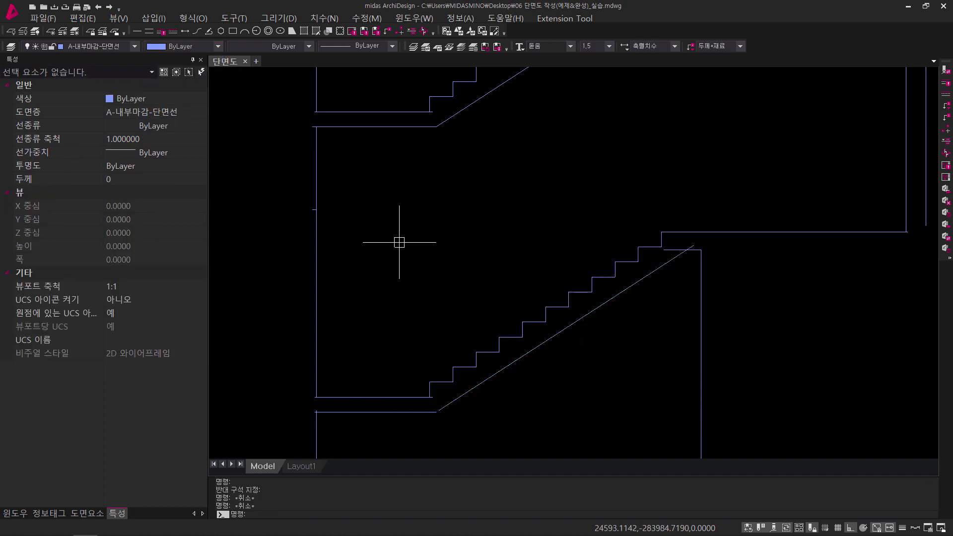
# Turn all drawing layers back on.
pyautogui.click(38, 31)
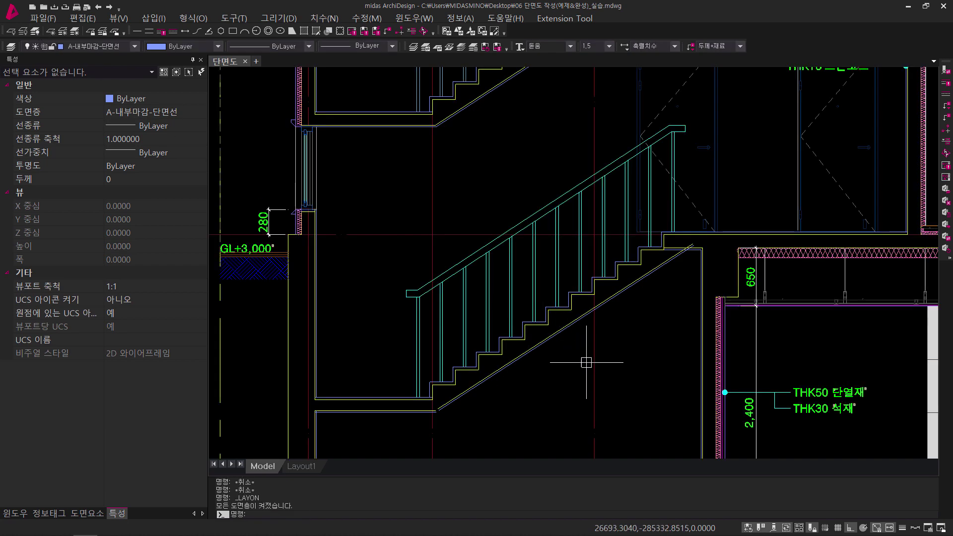
pyautogui.scroll(3, 586, 362)
pyautogui.press('Escape')
pyautogui.press('Escape')
# Fillet the stair's underside slab and finish lines with the matching lines of the lower landing and upper floor slab.
pyautogui.scroll(4, 383, 346)
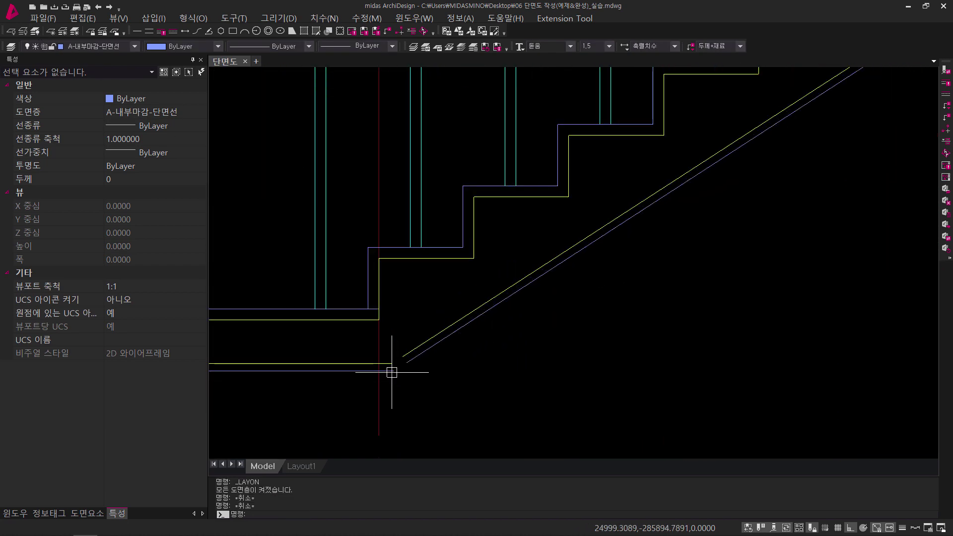
pyautogui.write('f')
pyautogui.press('Return')
pyautogui.click(354, 364)
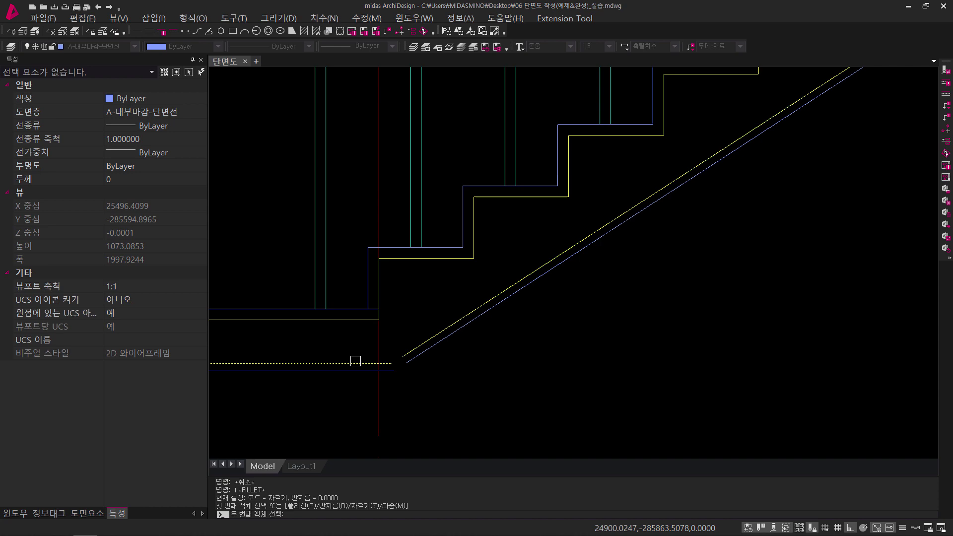
pyautogui.click(400, 351)
pyautogui.scroll(-5, 410, 354)
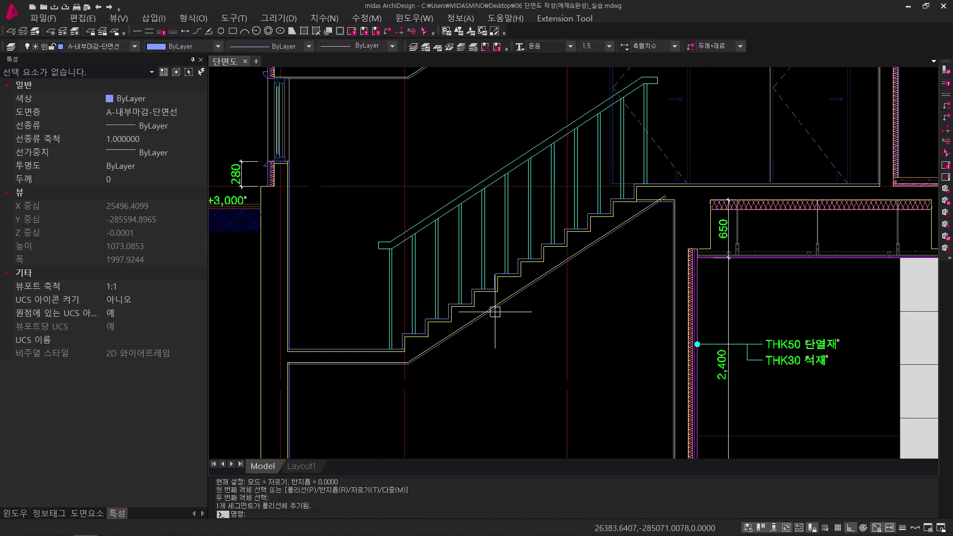
pyautogui.scroll(4, 665, 198)
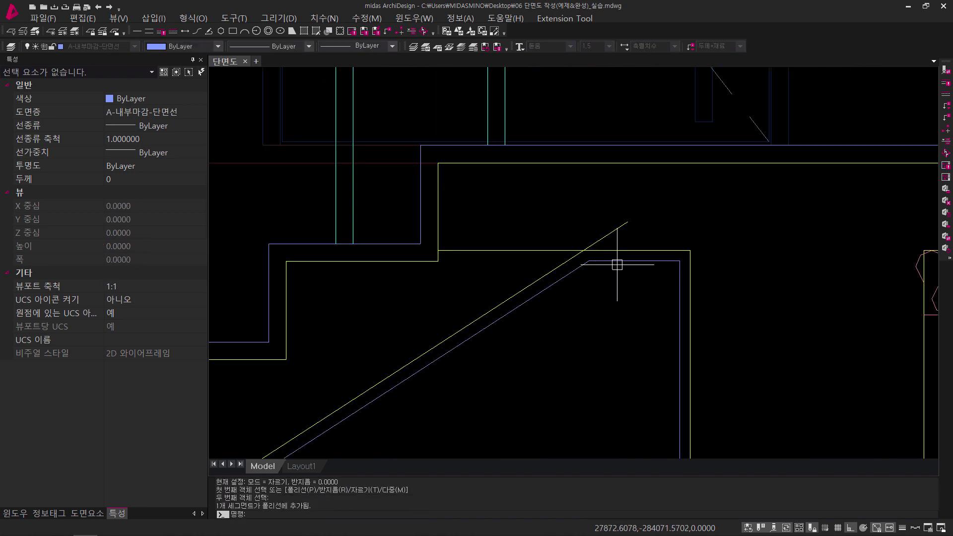
pyautogui.scroll(-4, 557, 259)
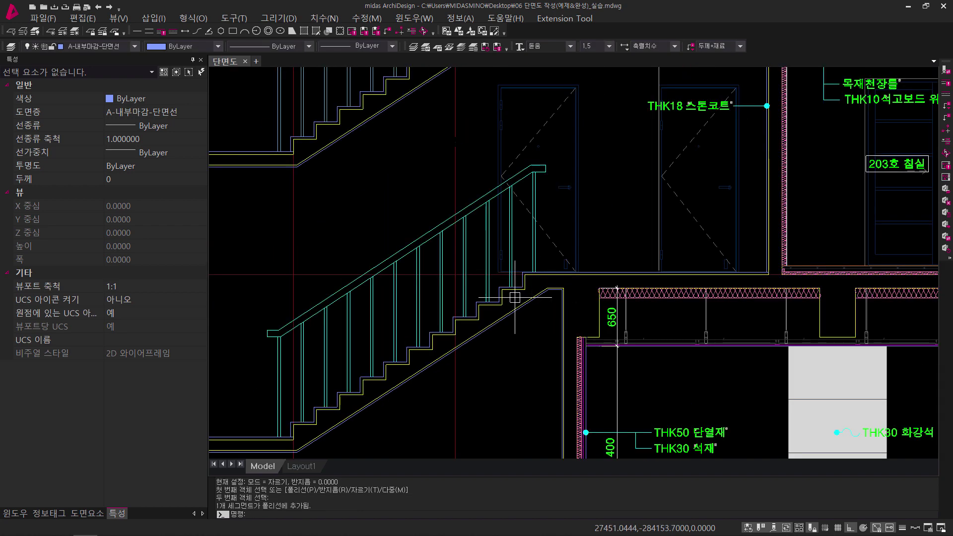
# Start the Stair tool for the flight below the landing, choosing the elevation type with 8 risers.
pyautogui.moveTo(514, 298); pyautogui.dragTo(605, 242, button='middle')
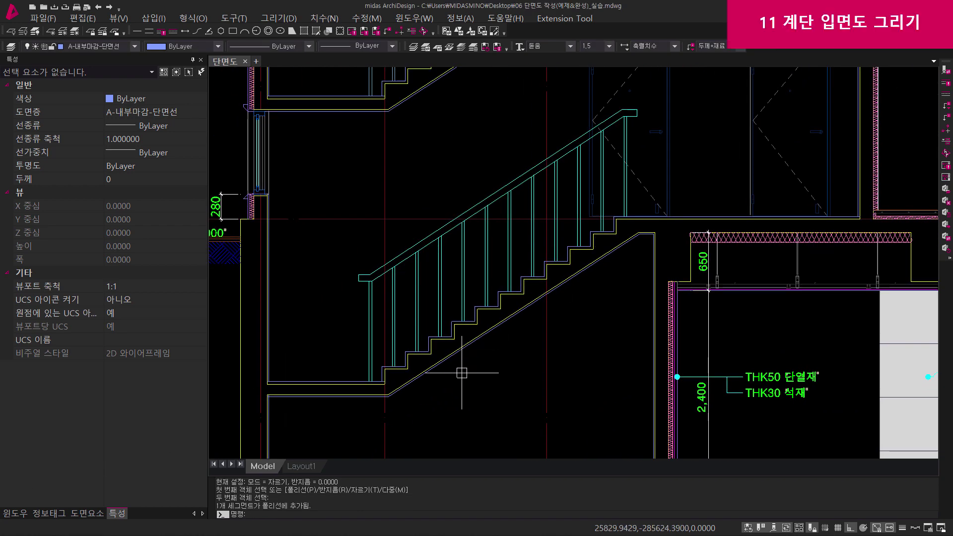
pyautogui.moveTo(463, 385); pyautogui.dragTo(458, 287, button='middle')
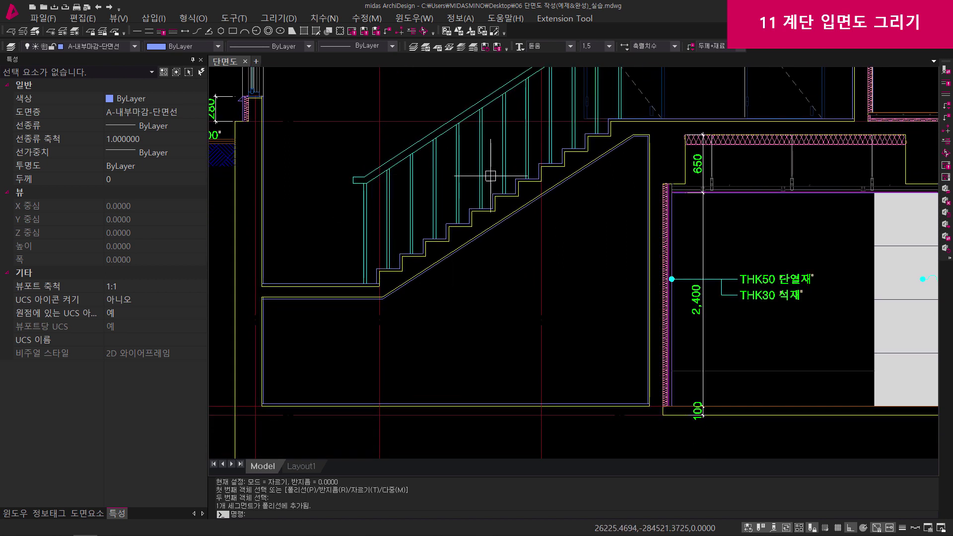
pyautogui.moveTo(503, 230); pyautogui.dragTo(494, 262, button='middle')
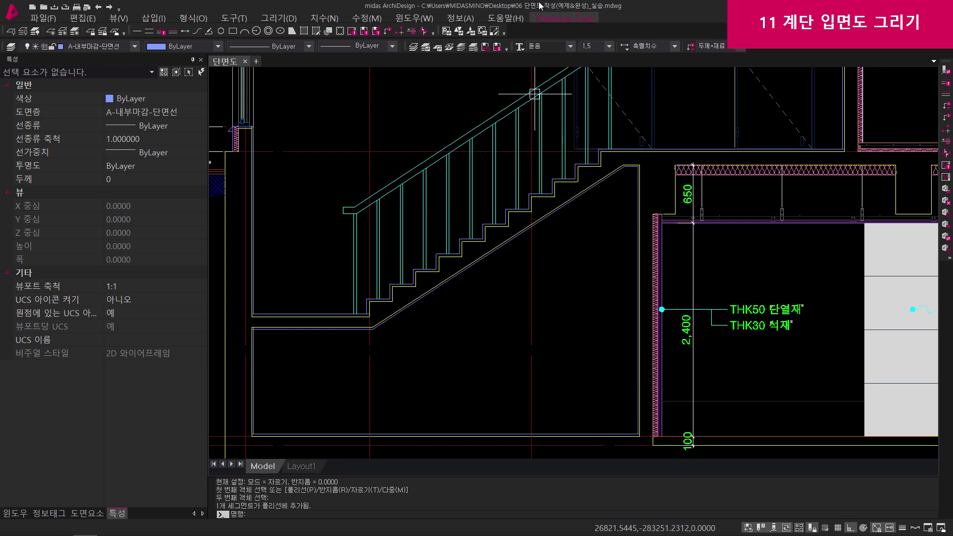
pyautogui.click(547, 22)
pyautogui.moveTo(553, 37)
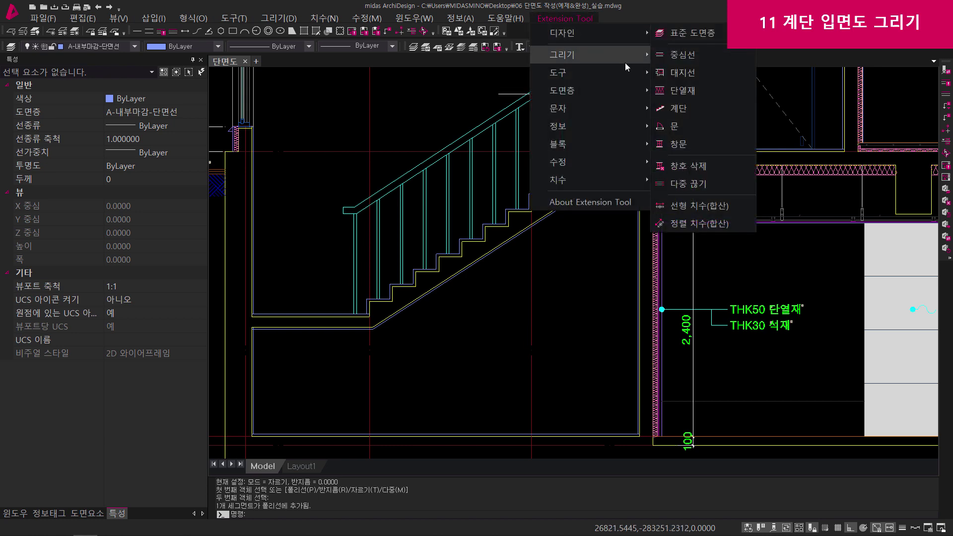
pyautogui.click(699, 109)
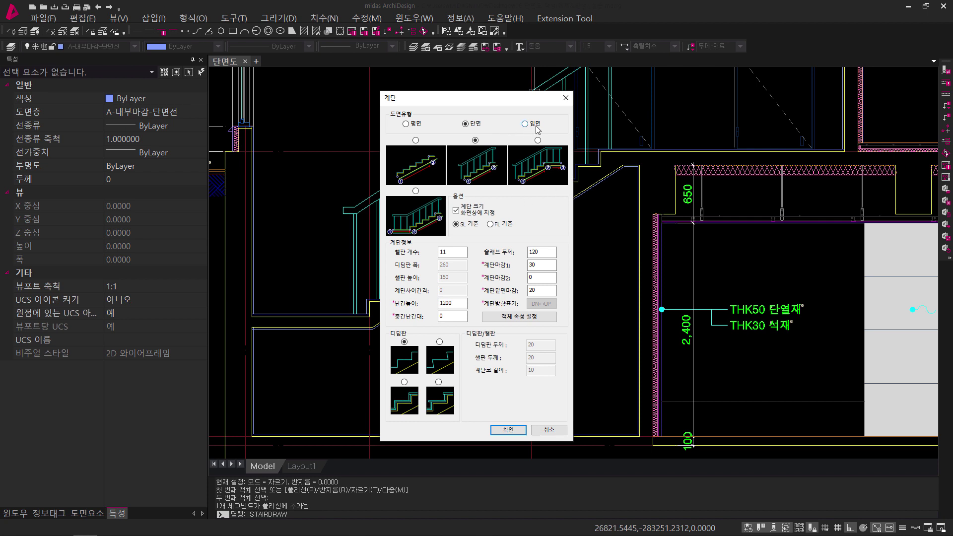
pyautogui.click(525, 124)
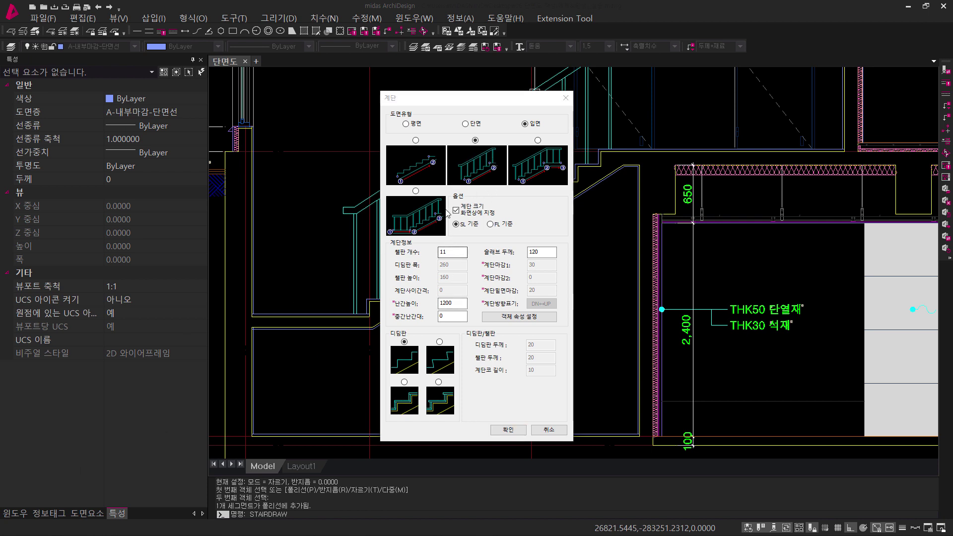
pyautogui.click(436, 256)
pyautogui.doubleClick(437, 254)
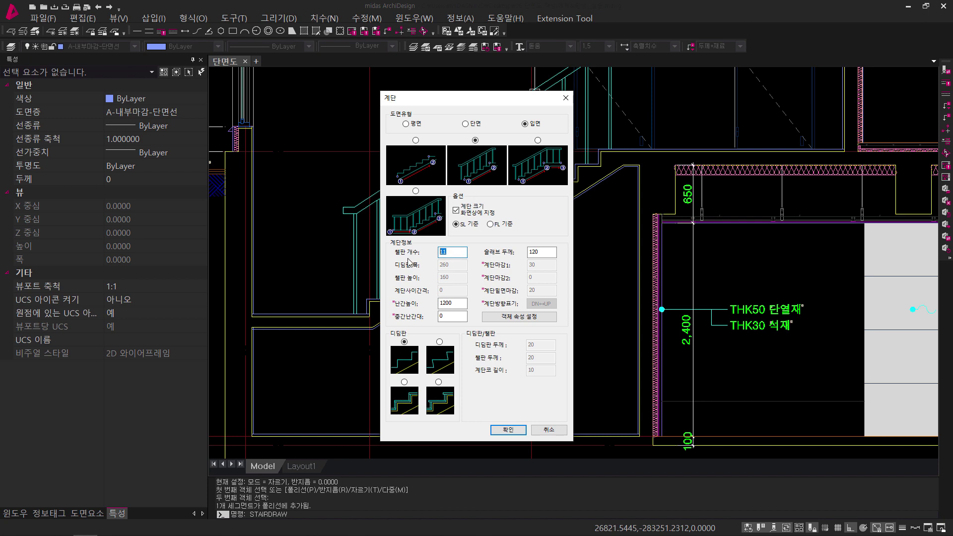
pyautogui.write('8')
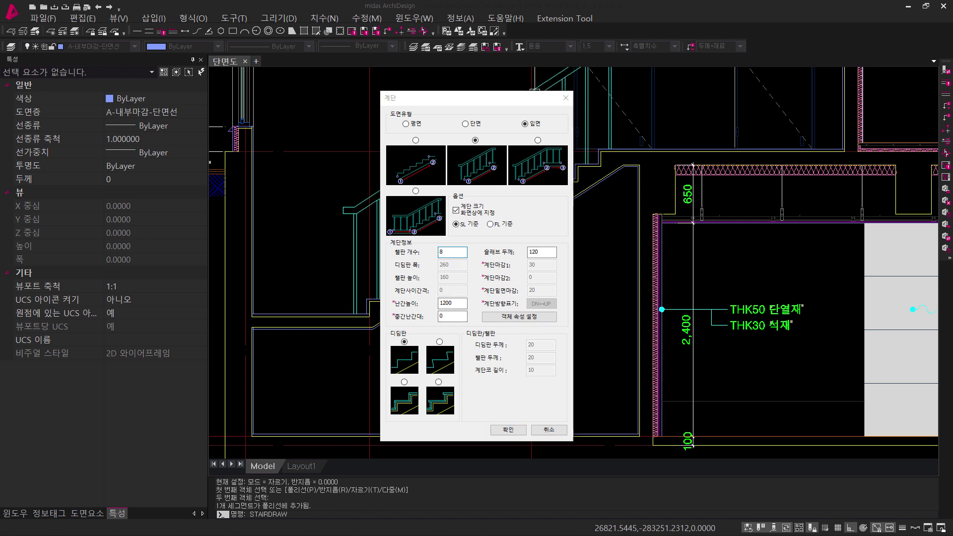
# In the stair's object properties, assign the stair elevation to the A-계단-입면선 layer.
pyautogui.click(506, 320)
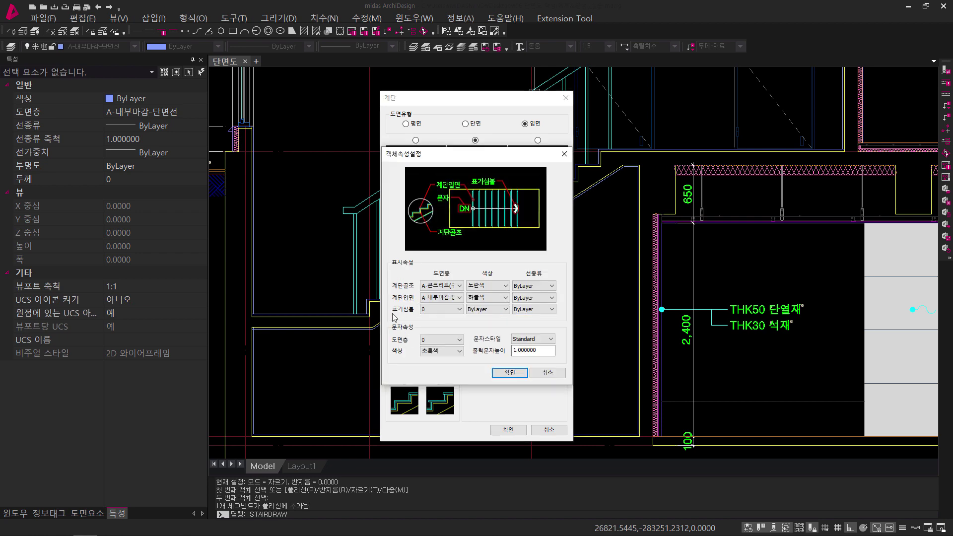
pyautogui.click(443, 298)
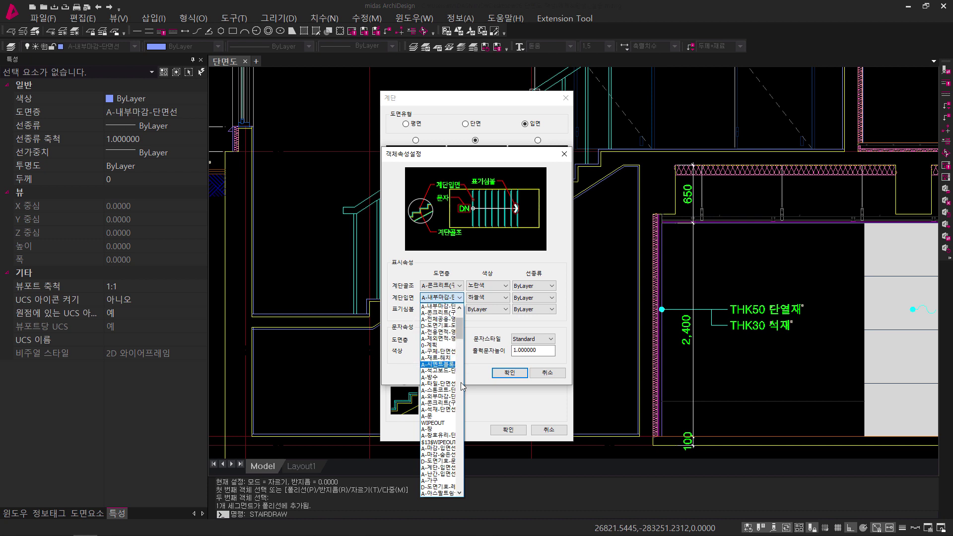
pyautogui.click(439, 467)
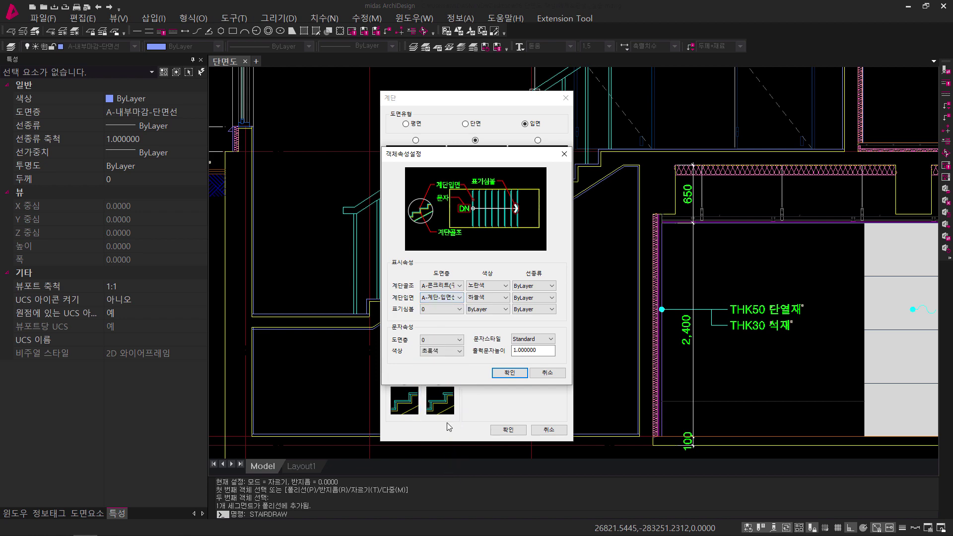
pyautogui.click(503, 373)
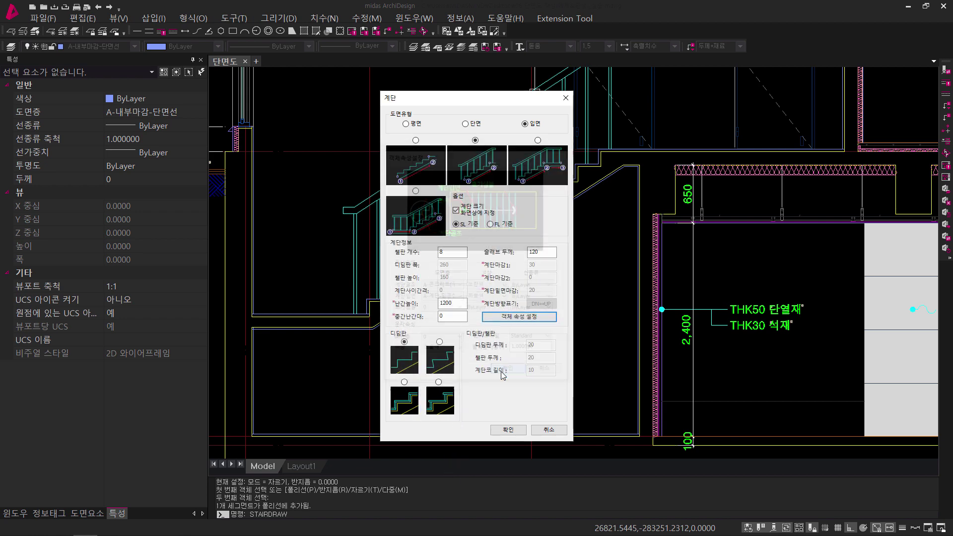
# Draw the elevation stair from the floor slab's intersection with the grid line up to the lower landing's slab corner.
pyautogui.click(506, 430)
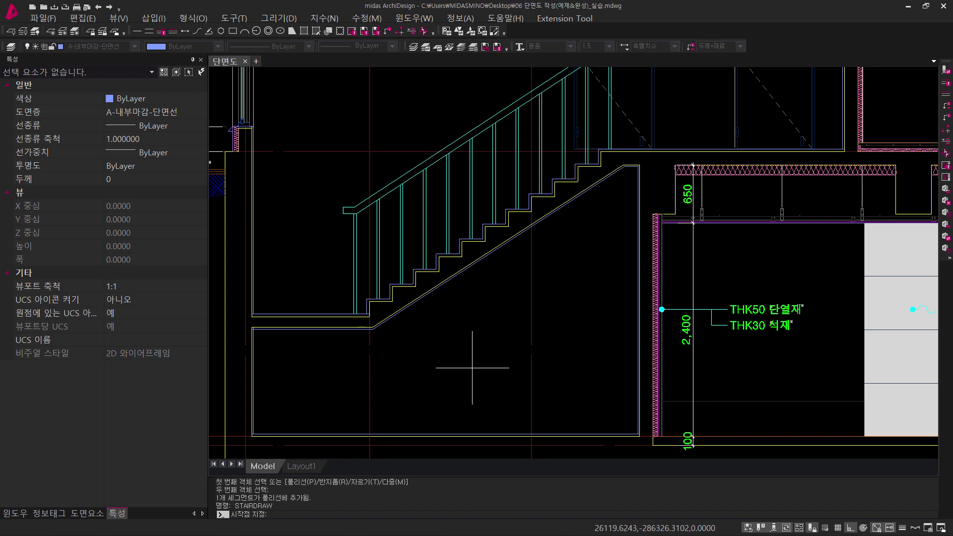
pyautogui.scroll(6, 472, 368)
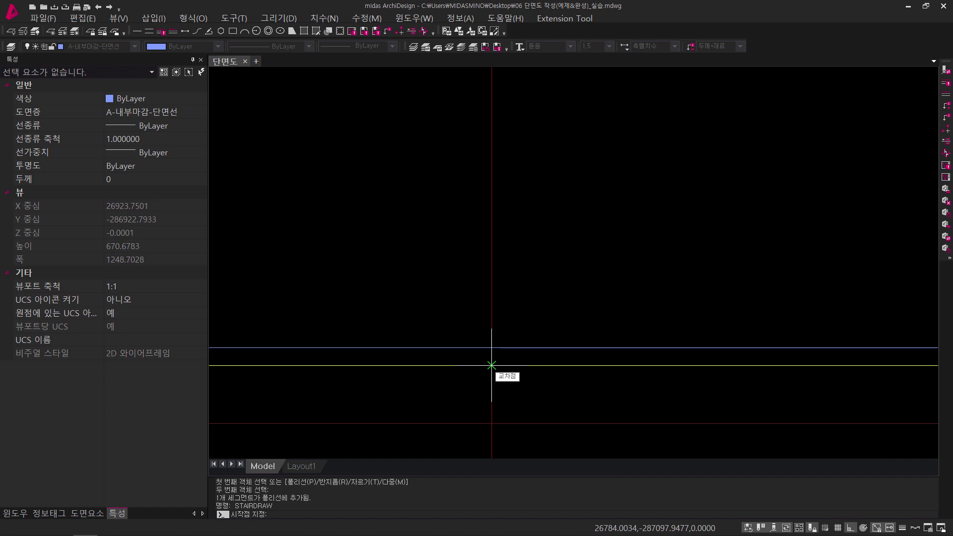
pyautogui.click(491, 365)
pyautogui.scroll(-6, 490, 365)
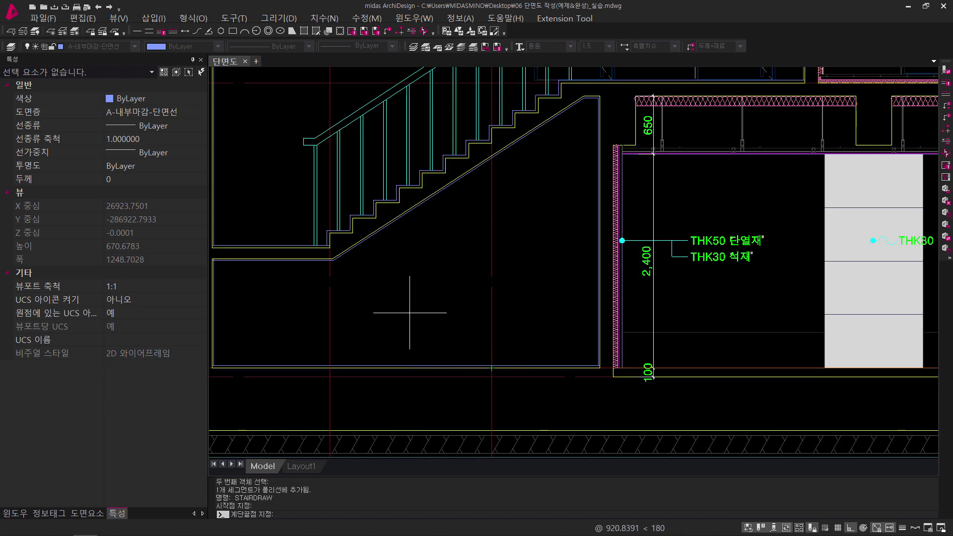
pyautogui.scroll(3, 436, 341)
pyautogui.scroll(4, 381, 282)
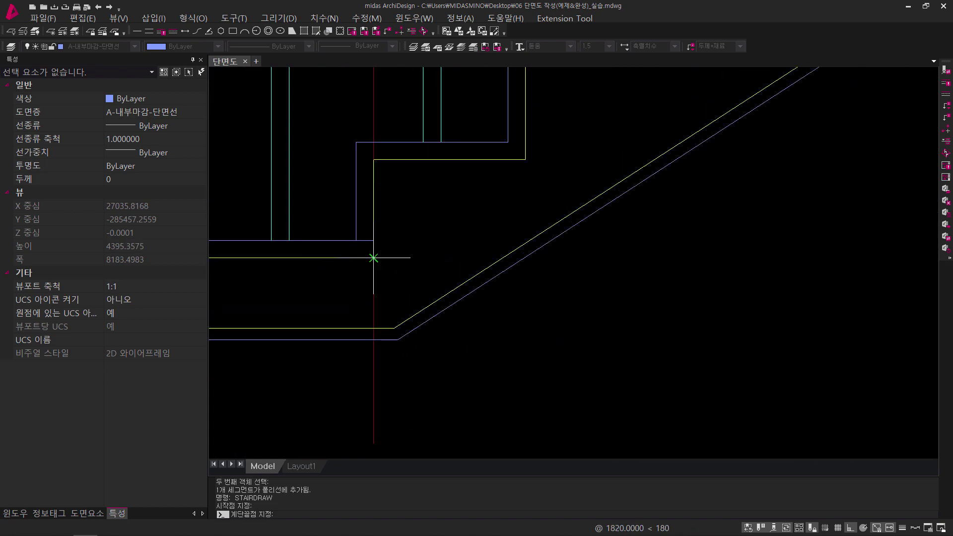
pyautogui.click(373, 257)
pyautogui.scroll(-8, 440, 329)
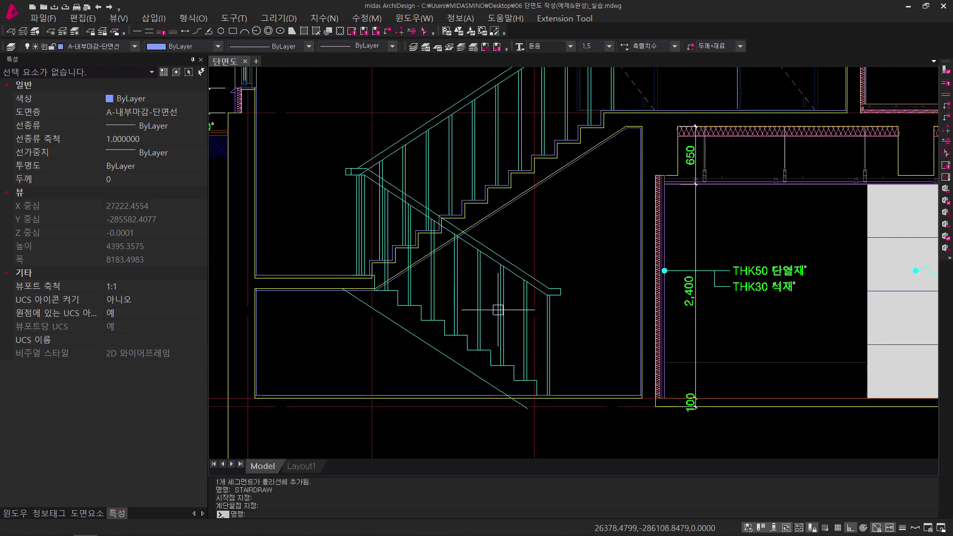
pyautogui.moveTo(496, 313); pyautogui.dragTo(483, 327, button='middle')
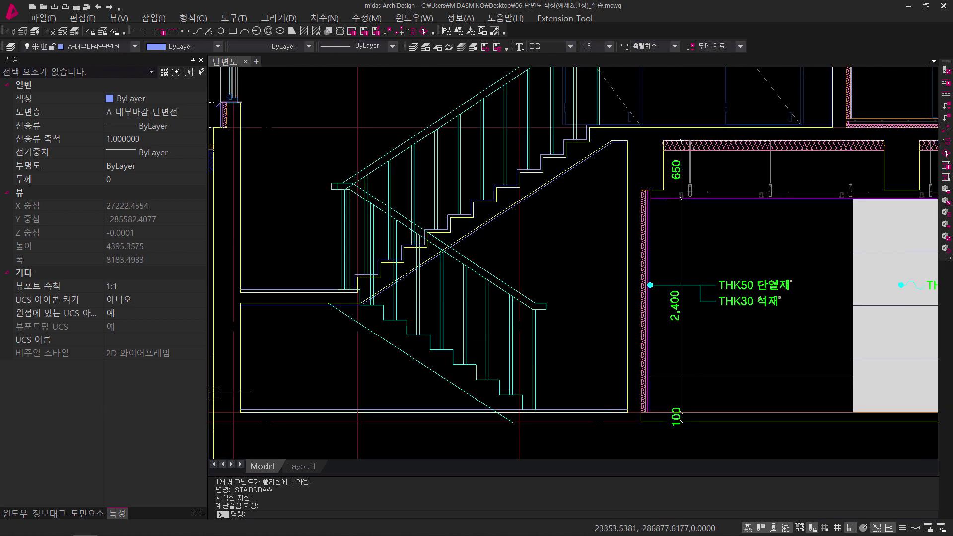
pyautogui.press('Escape')
pyautogui.press('Escape')
pyautogui.moveTo(467, 385); pyautogui.dragTo(456, 337, button='middle')
pyautogui.scroll(8, 477, 367)
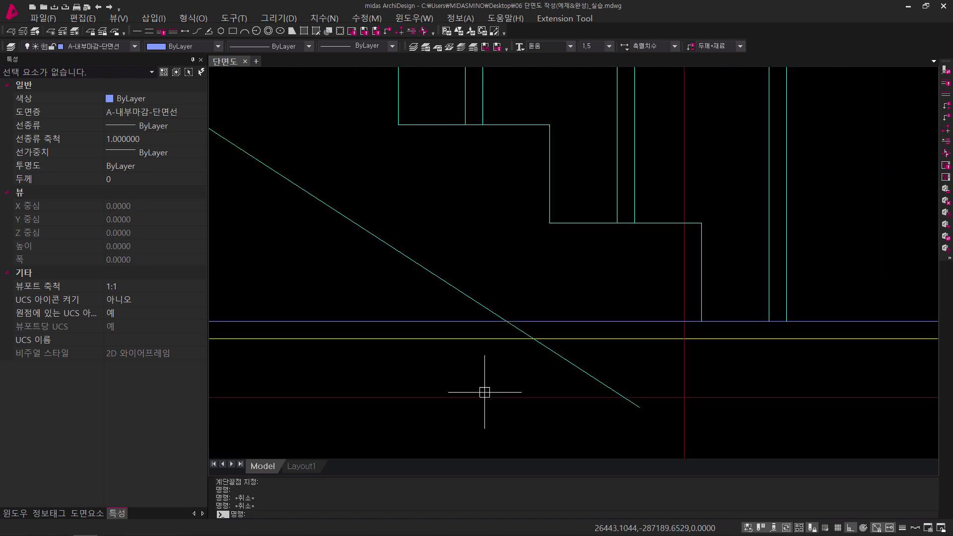
# Trim the lower elevation stair's sloping underside line between the floor finish line and the slab line below it.
pyautogui.press('Escape')
pyautogui.press('Escape')
pyautogui.write('tr')
pyautogui.press('Return')
pyautogui.click(554, 383)
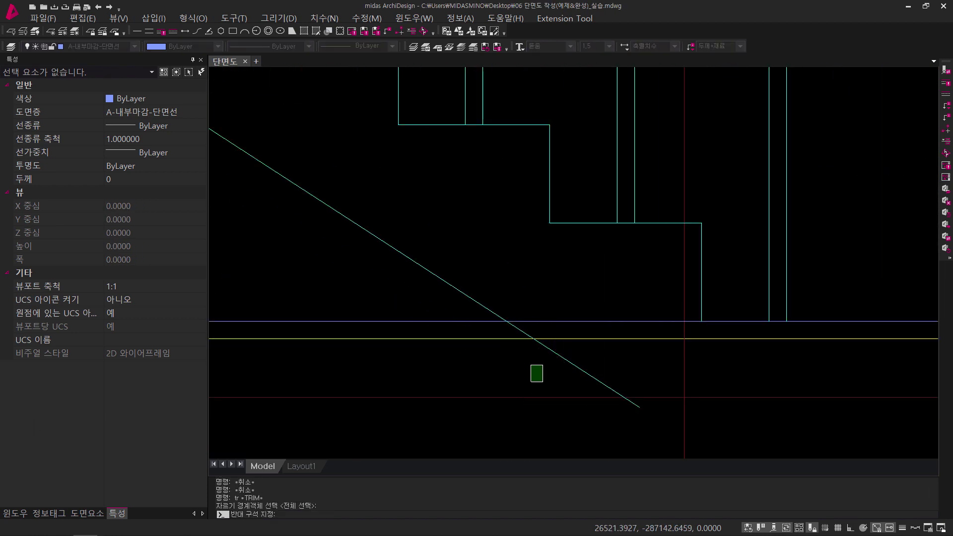
pyautogui.click(498, 317)
pyautogui.press('Return')
pyautogui.click(520, 331)
pyautogui.press('Escape')
pyautogui.press('Escape')
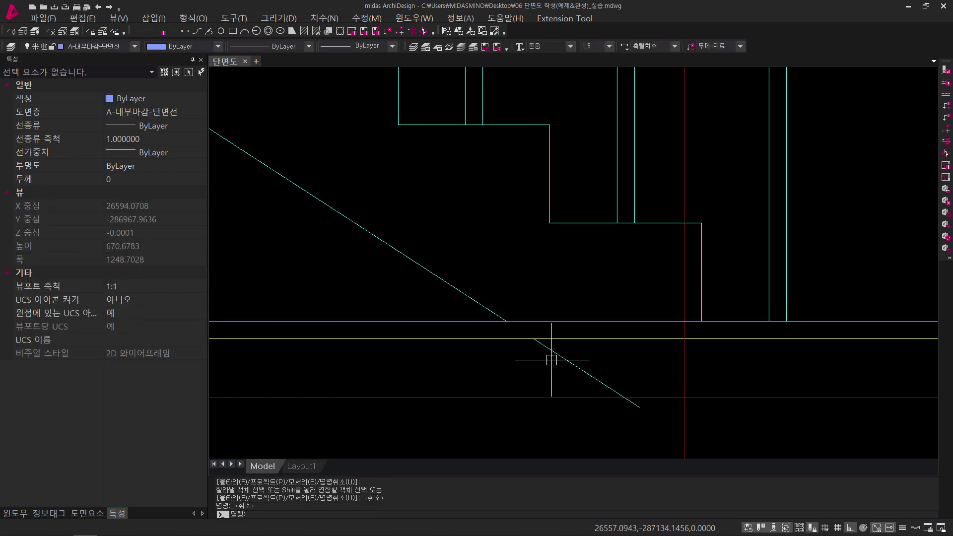
# Erase the leftover piece of the stair's underside line below the floor slab.
pyautogui.write('e')
pyautogui.press('Return')
pyautogui.click(563, 359)
pyautogui.press('Return')
pyautogui.scroll(-6, 574, 371)
pyautogui.moveTo(525, 331); pyautogui.dragTo(544, 432, button='middle')
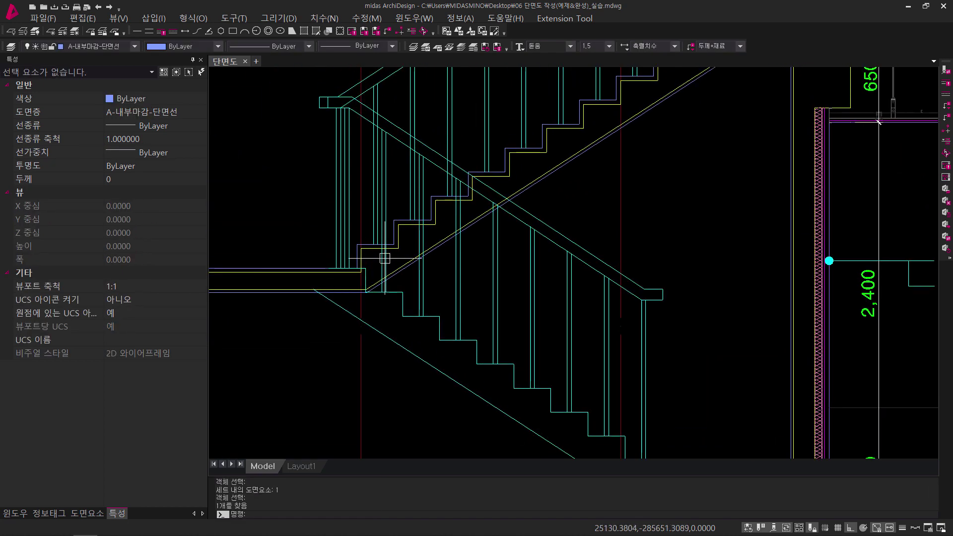
# Trim the elevation stair's baluster lines that cross the section stair, using the section stair's step and underside lines as cutting edges.
pyautogui.scroll(4, 409, 276)
pyautogui.press('Escape')
pyautogui.press('Escape')
pyautogui.write('tr')
pyautogui.press('Return')
pyautogui.press('Return')
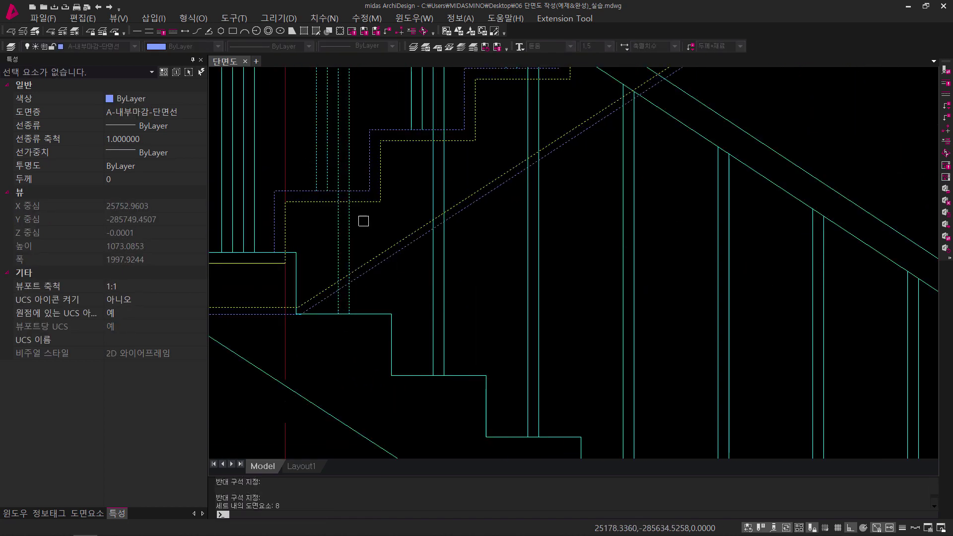
pyautogui.click(365, 220)
pyautogui.click(305, 229)
pyautogui.scroll(4, 348, 200)
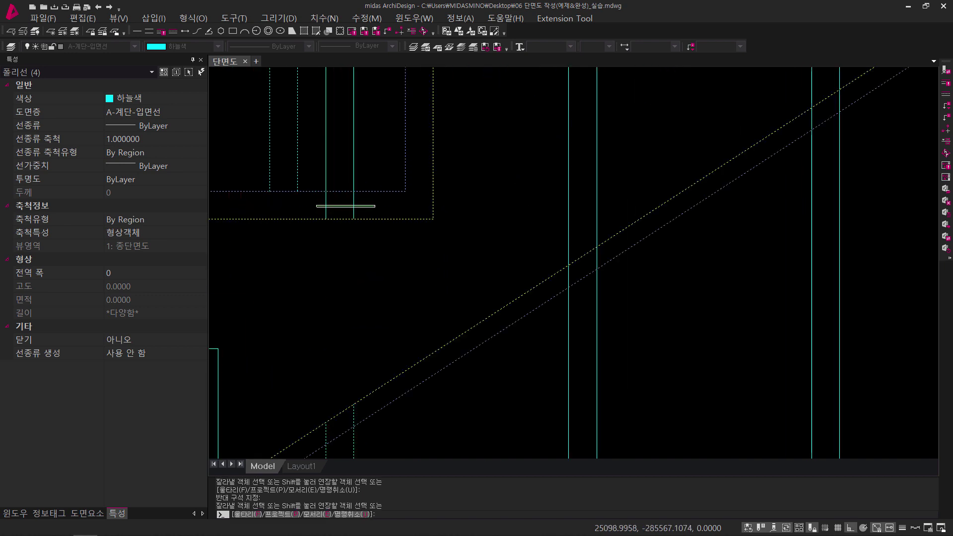
pyautogui.scroll(3, 347, 392)
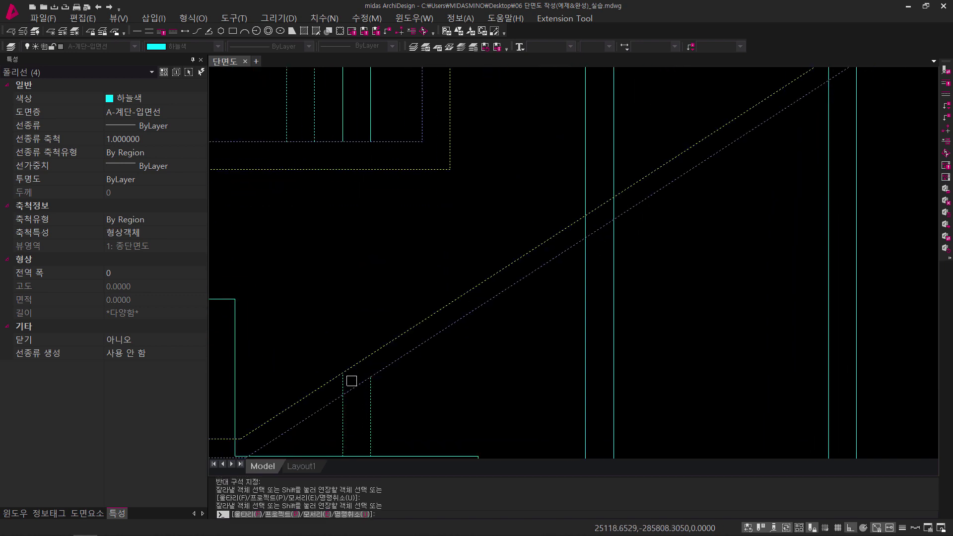
pyautogui.press('Escape')
pyautogui.scroll(-3, 341, 388)
pyautogui.press('Escape')
pyautogui.scroll(-3, 340, 387)
pyautogui.moveTo(378, 395); pyautogui.dragTo(334, 312, button='middle')
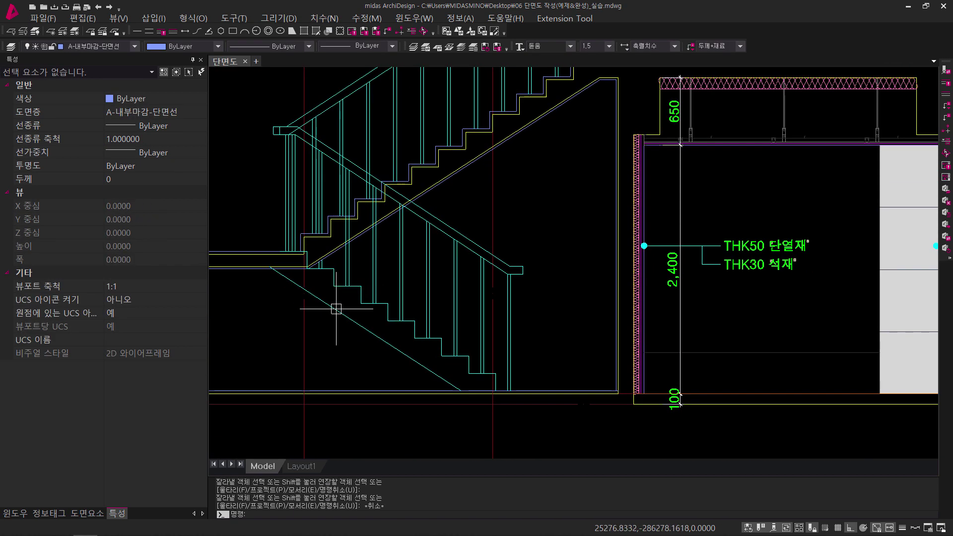
# Start the Stair tool for the next flight up, using the elevation type that begins with a landing, with 8 risers and 1200 railing height.
pyautogui.scroll(1, 316, 360)
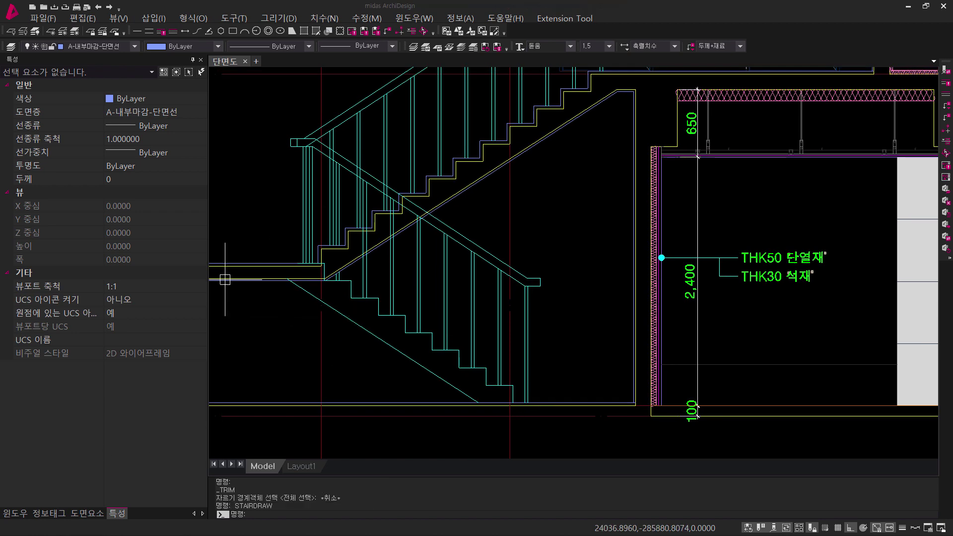
pyautogui.moveTo(563, 181)
pyautogui.mouseDown(button='middle')
pyautogui.moveTo(557, 383)
pyautogui.moveTo(529, 354)
pyautogui.mouseUp(button='middle')
pyautogui.rightClick(481, 308)
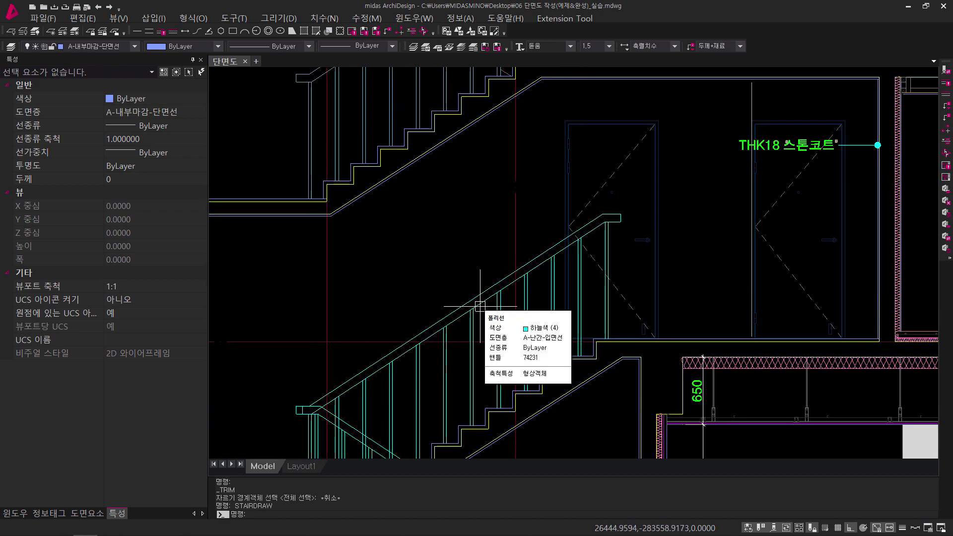
pyautogui.press('Escape')
pyautogui.press('Return')
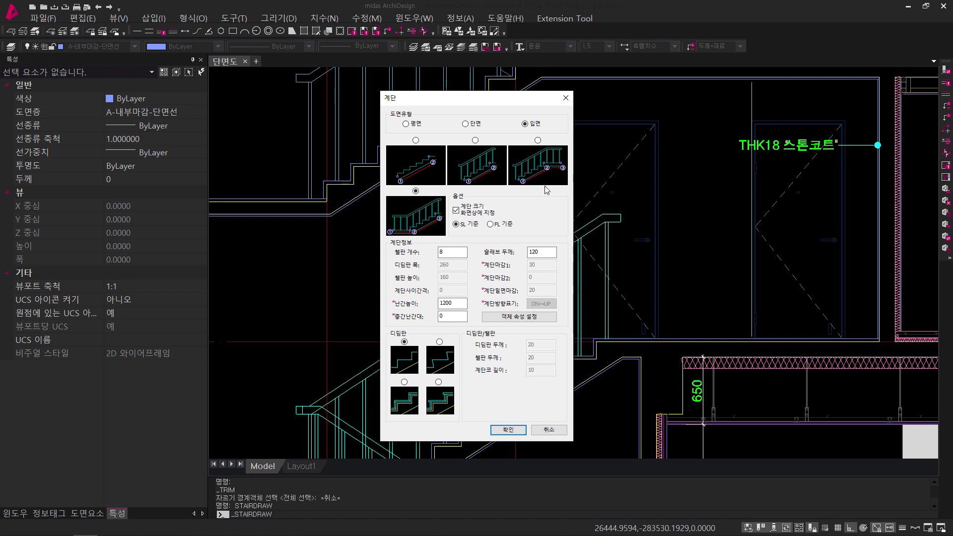
pyautogui.click(510, 431)
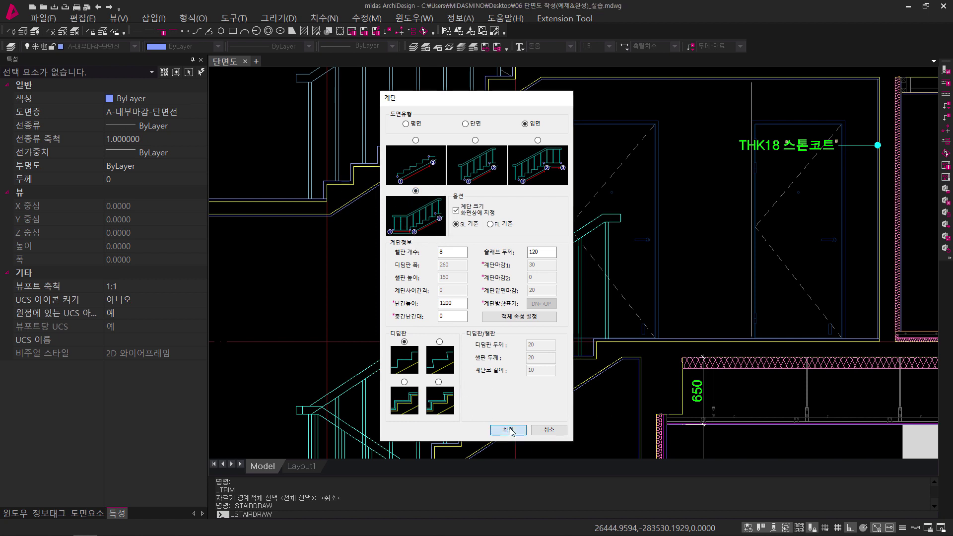
# Draw the elevation stair from the floor slab's corner, with its landing ending at the grid line, up to the upper landing's slab corner.
pyautogui.scroll(5, 588, 334)
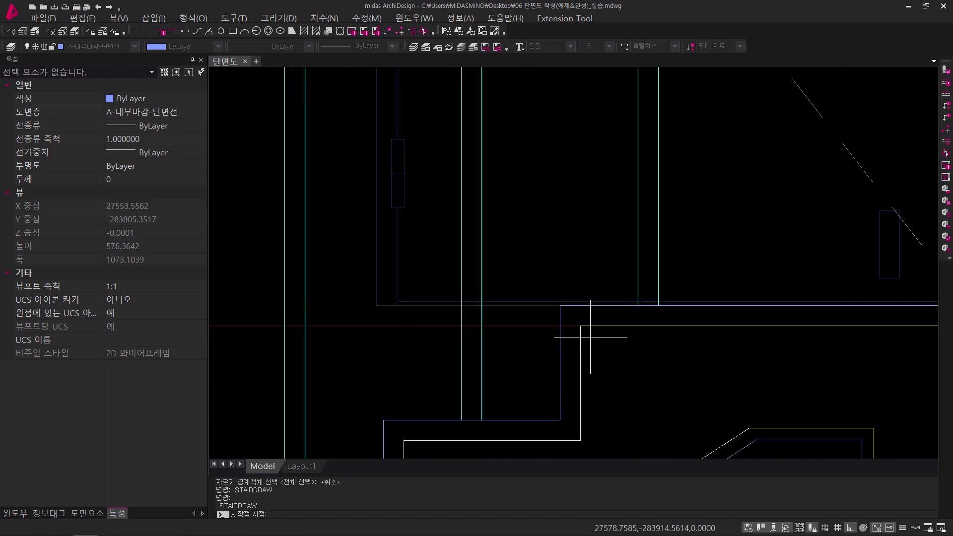
pyautogui.moveTo(580, 326); pyautogui.dragTo(626, 318, button='middle')
pyautogui.click(626, 318)
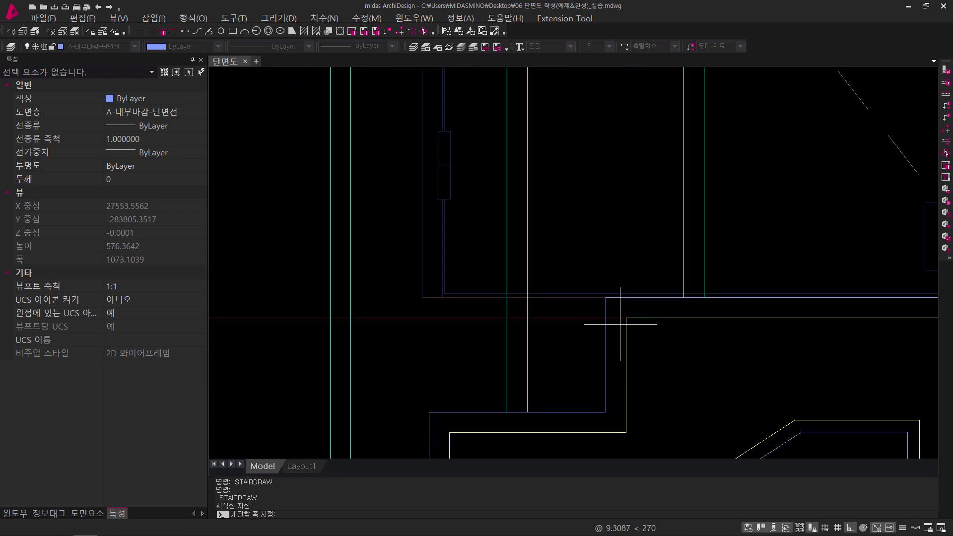
pyautogui.scroll(-4, 640, 321)
pyautogui.scroll(3, 463, 298)
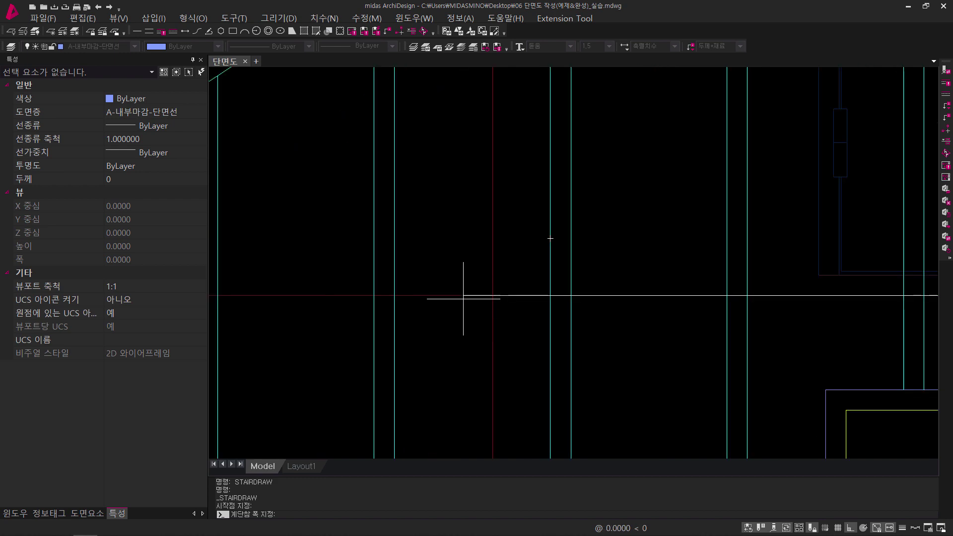
pyautogui.click(492, 293)
pyautogui.scroll(-4, 491, 294)
pyautogui.moveTo(491, 293); pyautogui.dragTo(696, 363, button='middle')
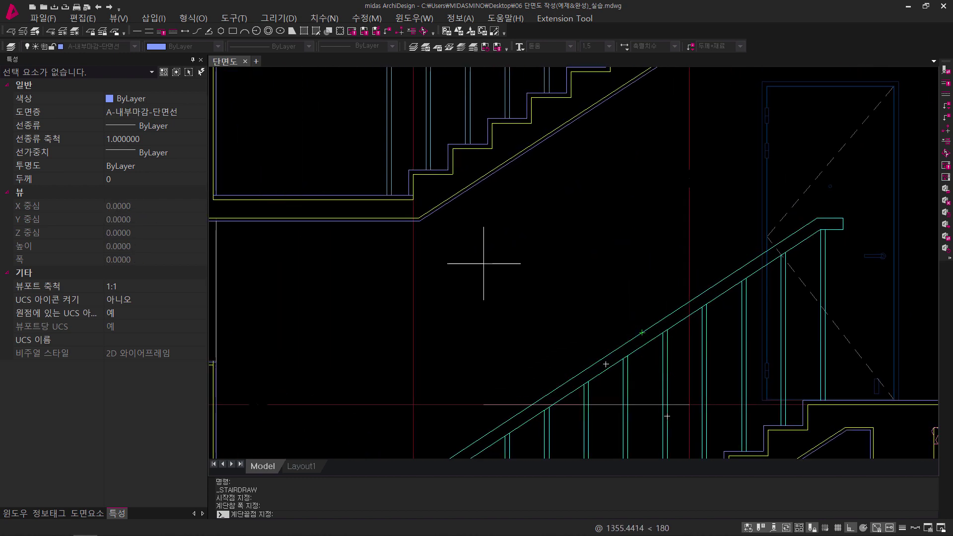
pyautogui.moveTo(460, 248); pyautogui.dragTo(513, 314, button='middle')
pyautogui.scroll(6, 470, 277)
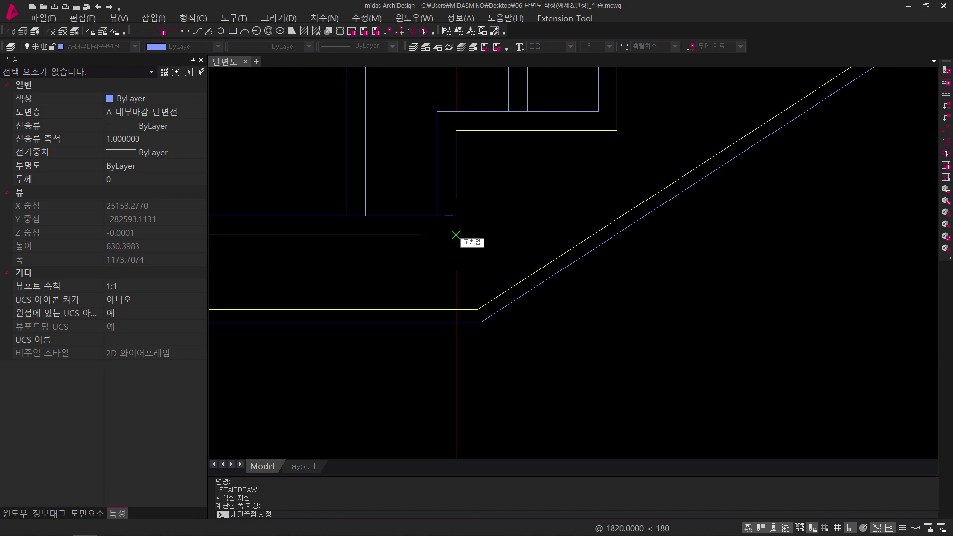
pyautogui.scroll(-3, 468, 239)
pyautogui.click(448, 296)
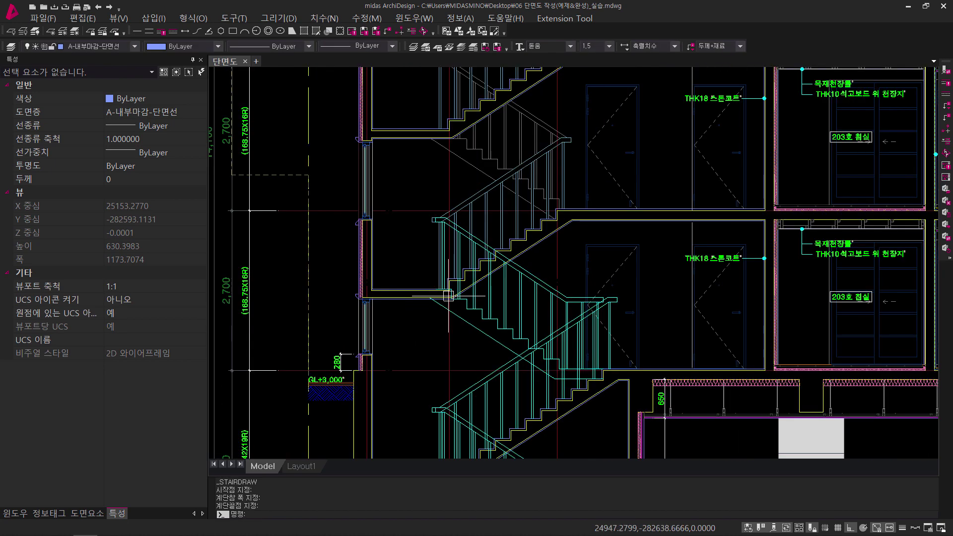
# Examine the new elevation stair's landing, railing and underside, and compare them with the same flight in the completed section drawing.
pyautogui.scroll(2, 540, 368)
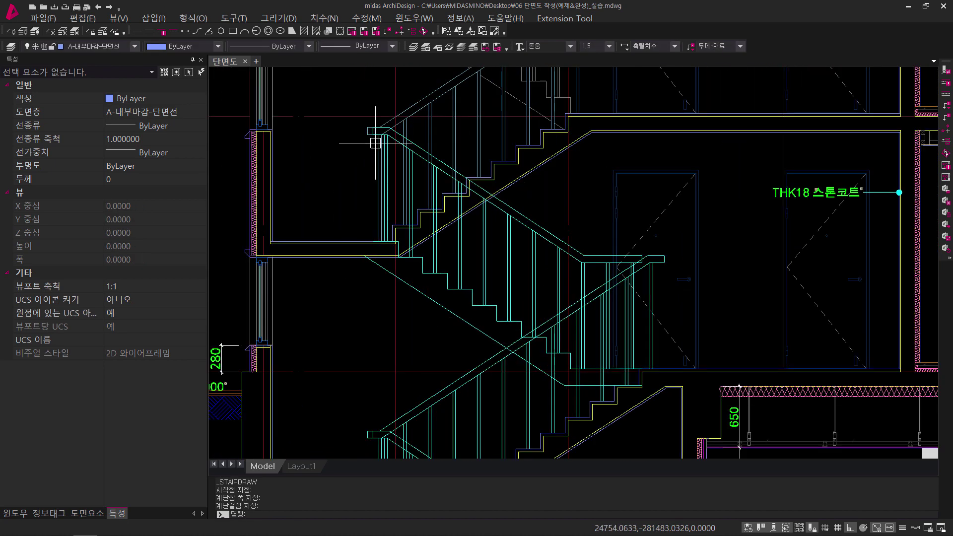
pyautogui.scroll(2, 521, 330)
pyautogui.scroll(-1, 511, 342)
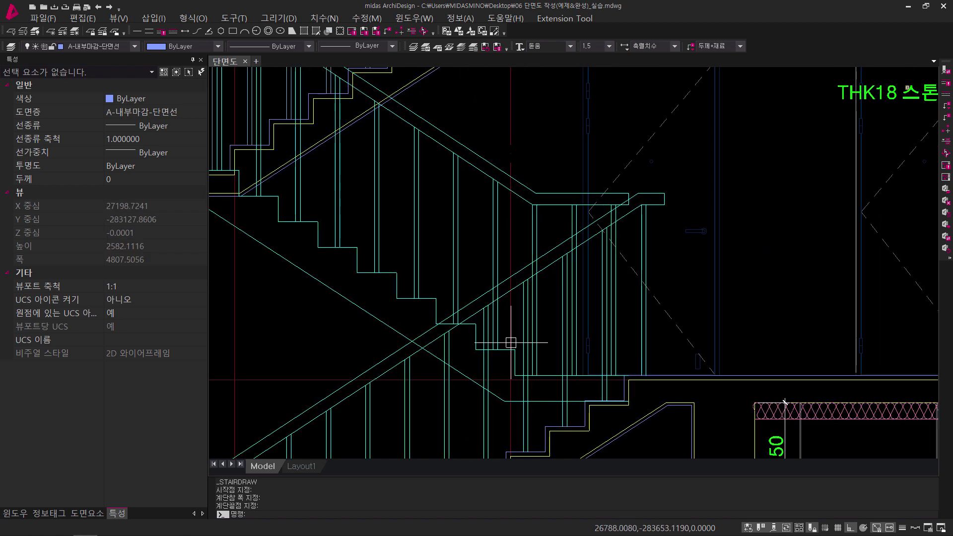
pyautogui.moveTo(541, 346)
pyautogui.mouseDown(button='middle')
pyautogui.moveTo(543, 356)
pyautogui.moveTo(528, 343)
pyautogui.moveTo(526, 359)
pyautogui.mouseUp(button='middle')
pyautogui.press('Escape')
pyautogui.press('Escape')
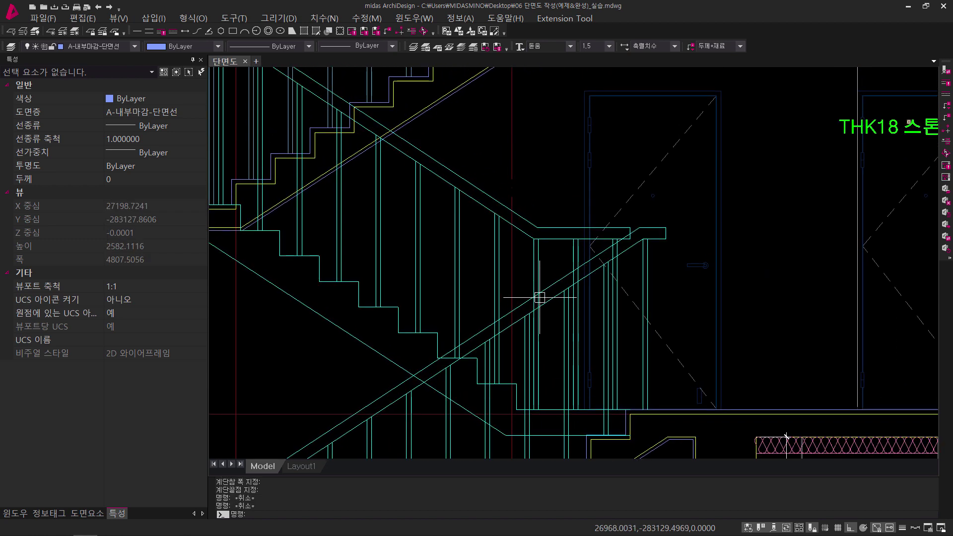
pyautogui.moveTo(539, 298); pyautogui.dragTo(664, 343, button='middle')
pyautogui.press('Escape')
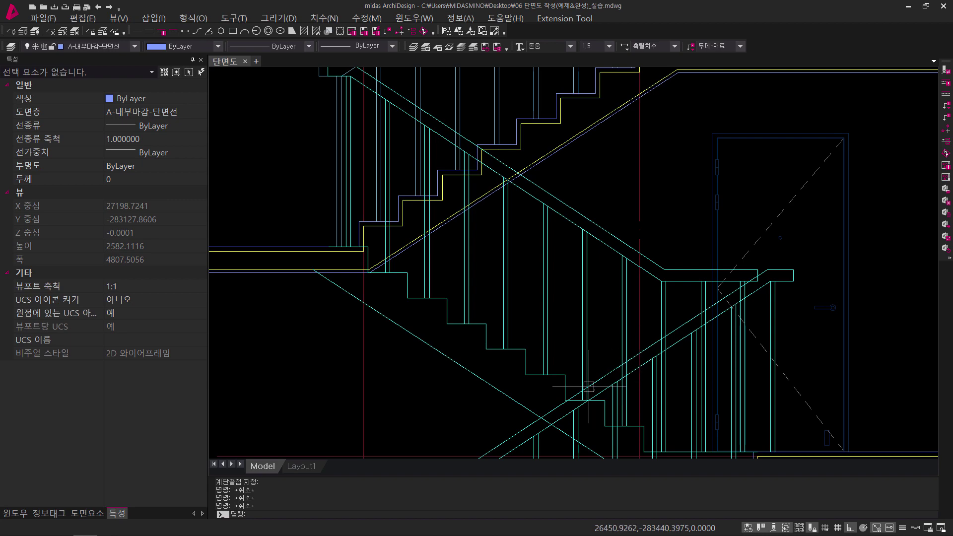
pyautogui.scroll(-8, 495, 215)
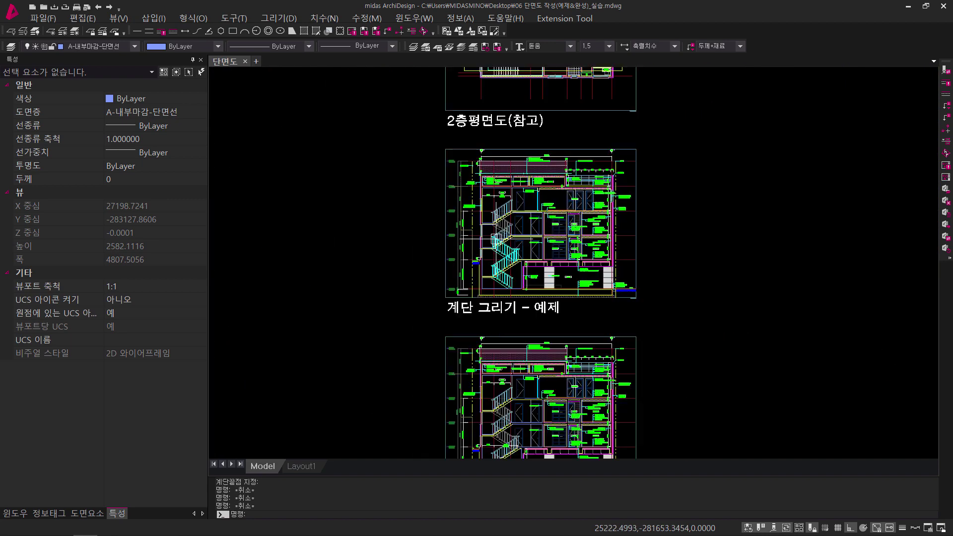
pyautogui.moveTo(545, 291); pyautogui.dragTo(534, 178, button='middle')
pyautogui.scroll(3, 504, 321)
pyautogui.scroll(2, 490, 386)
pyautogui.moveTo(477, 395); pyautogui.dragTo(528, 295, button='middle')
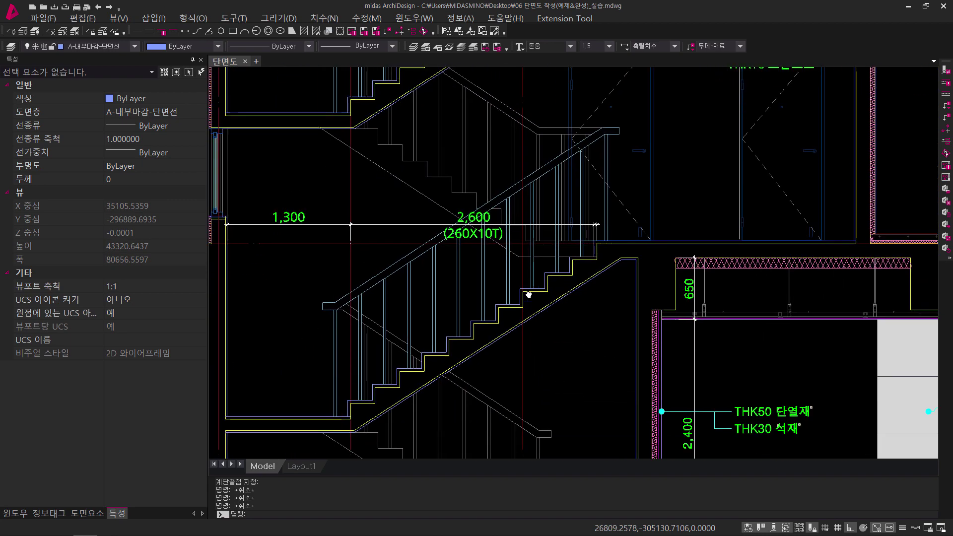
pyautogui.scroll(-2, 529, 295)
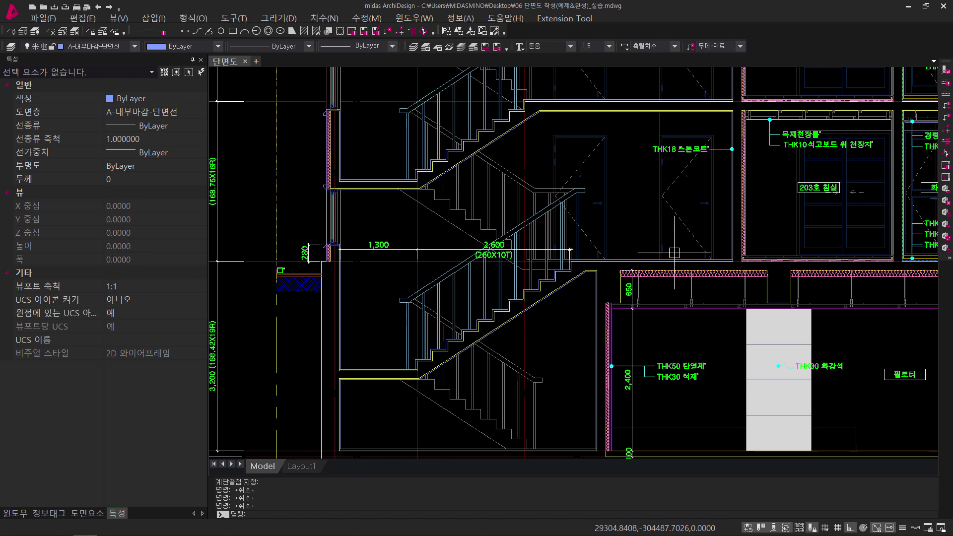